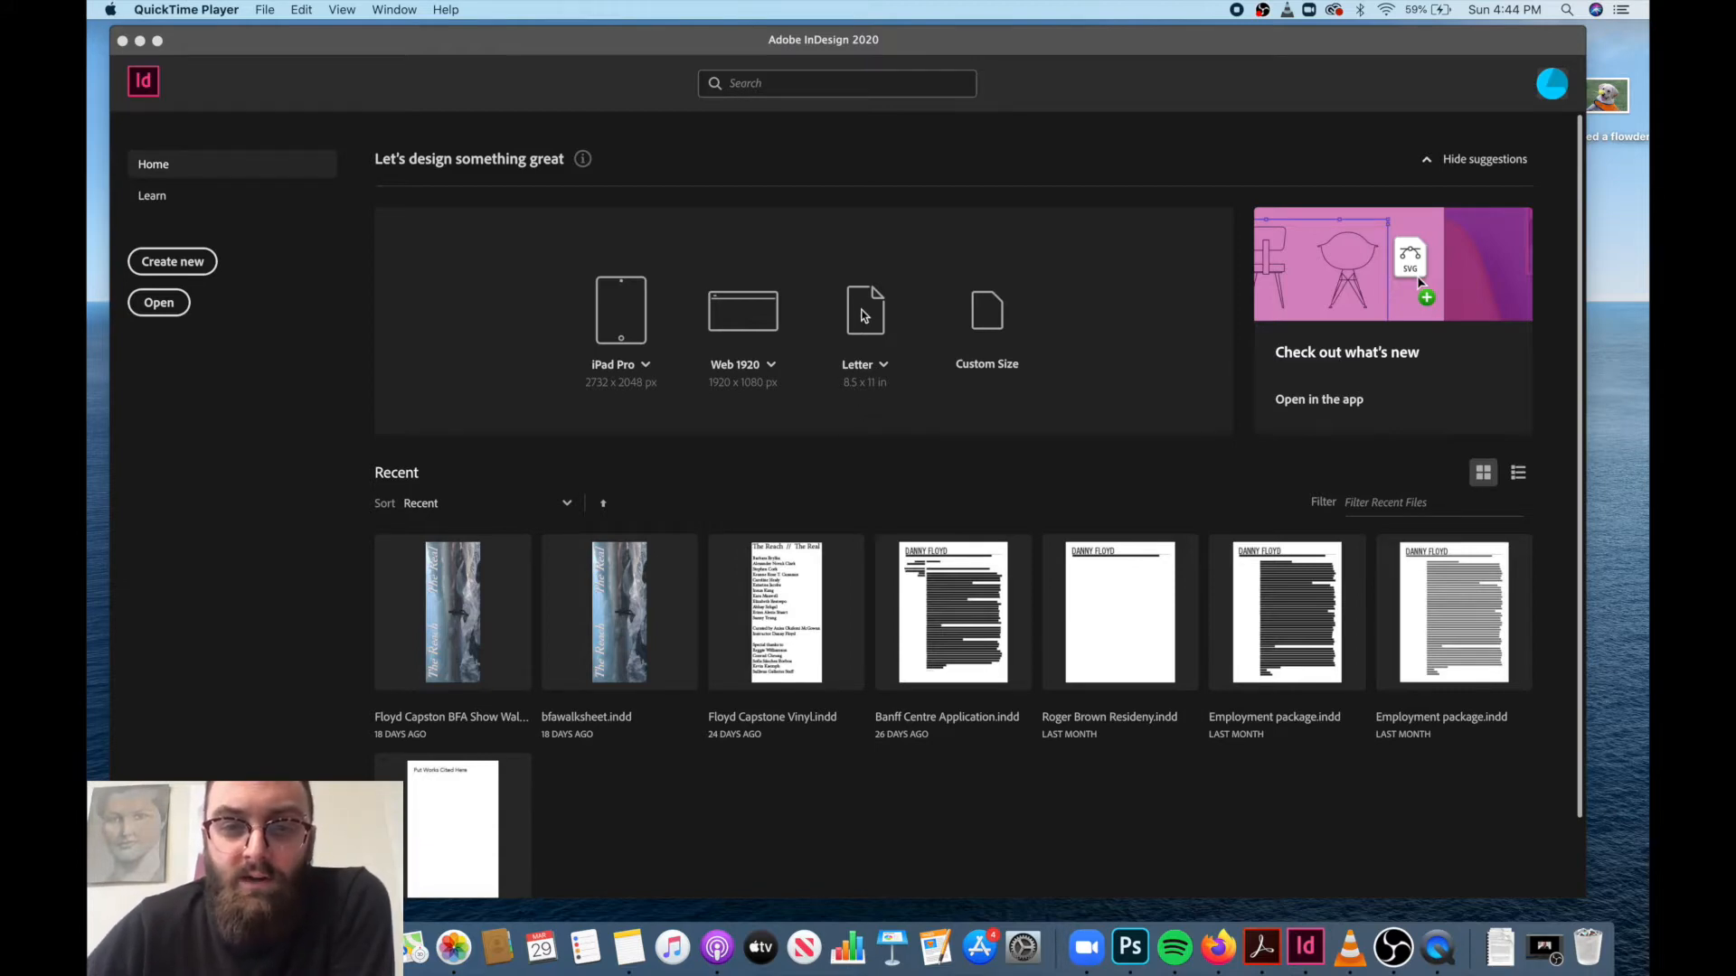
Create a Letter document and set it up with 4 pages, keeping facing pages on.
click(863, 316)
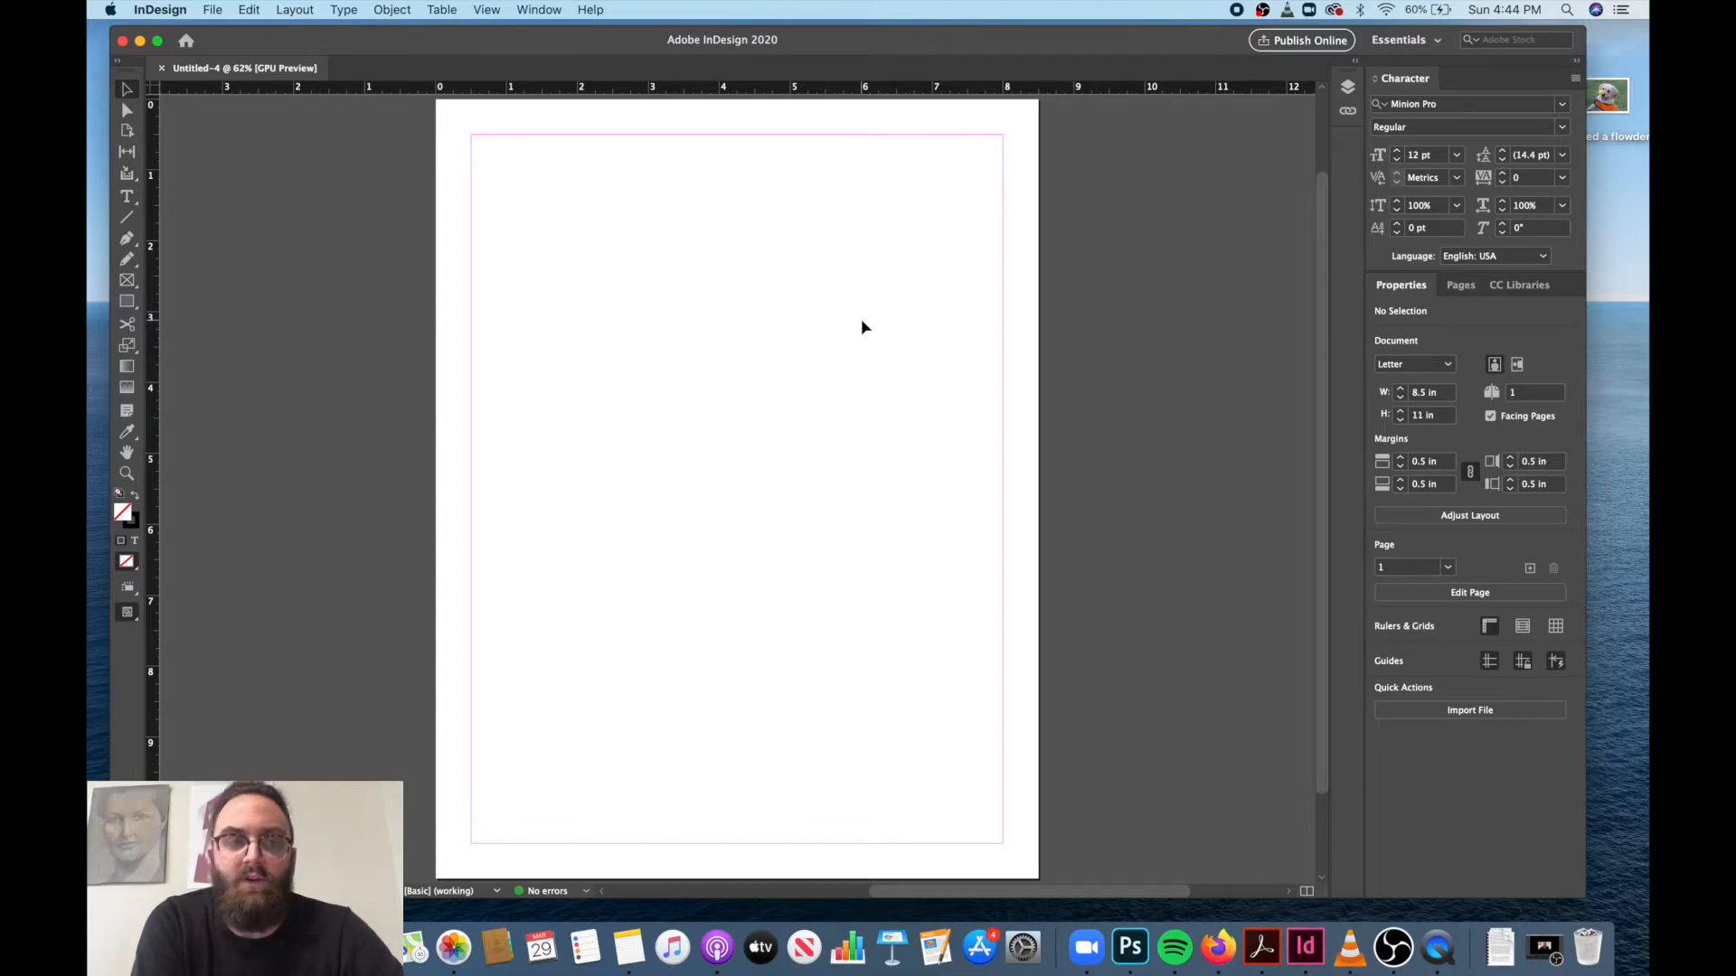
click(218, 11)
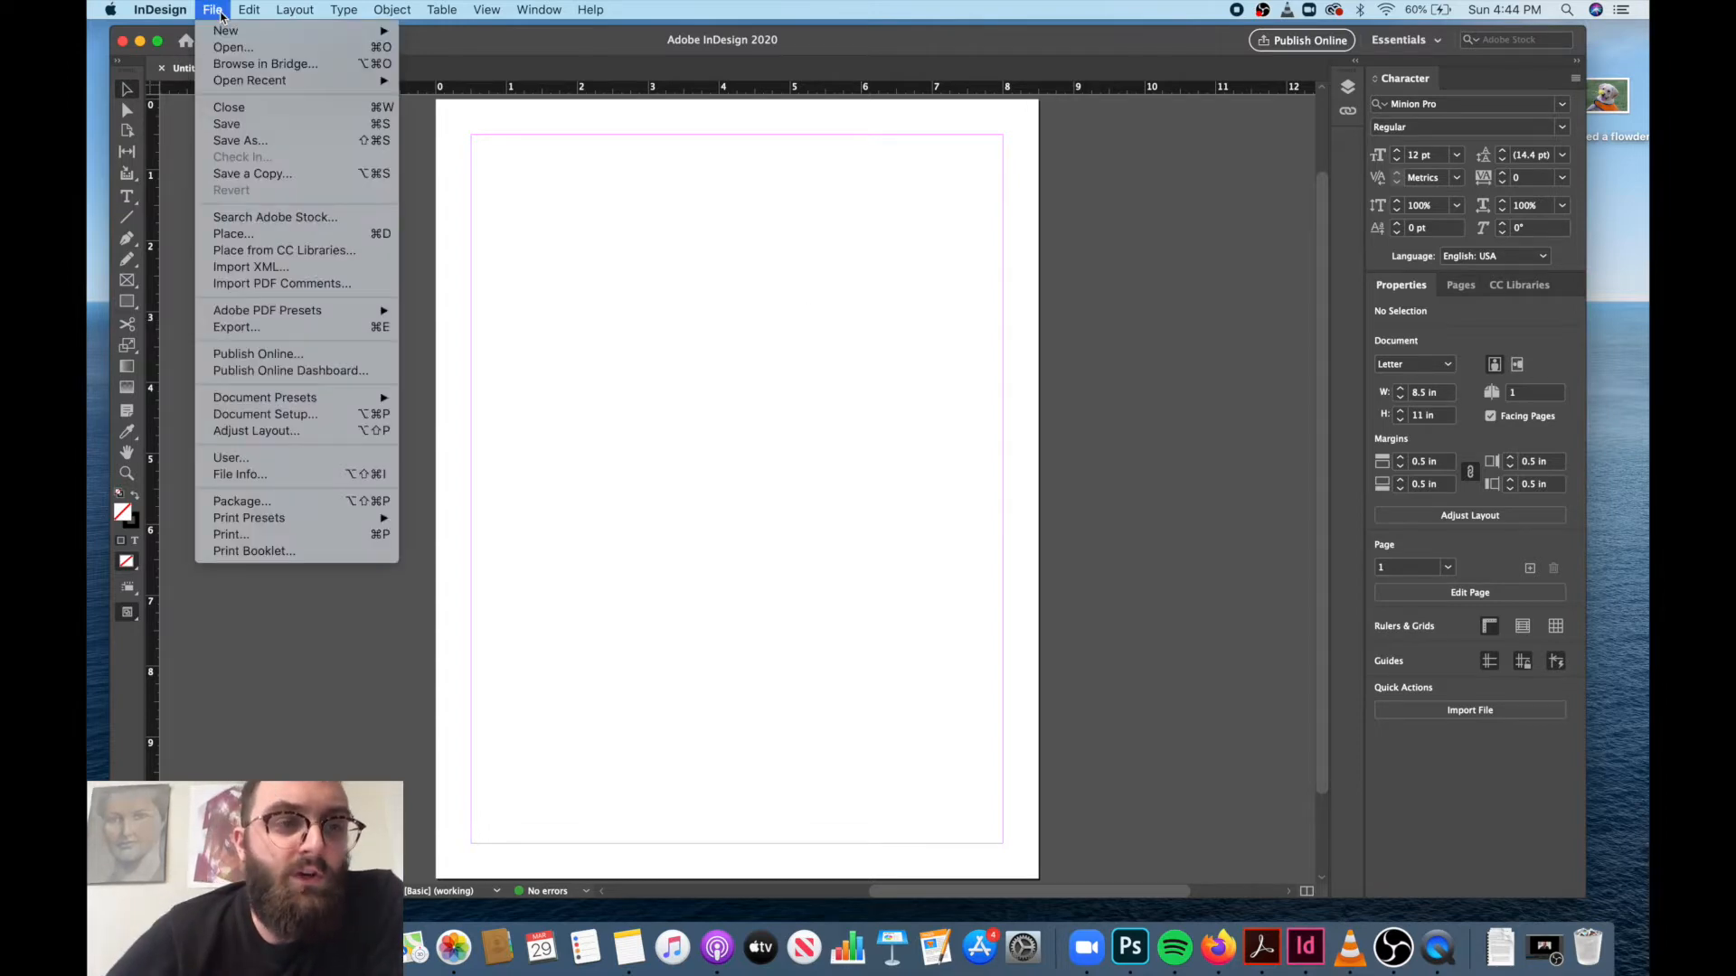
click(313, 419)
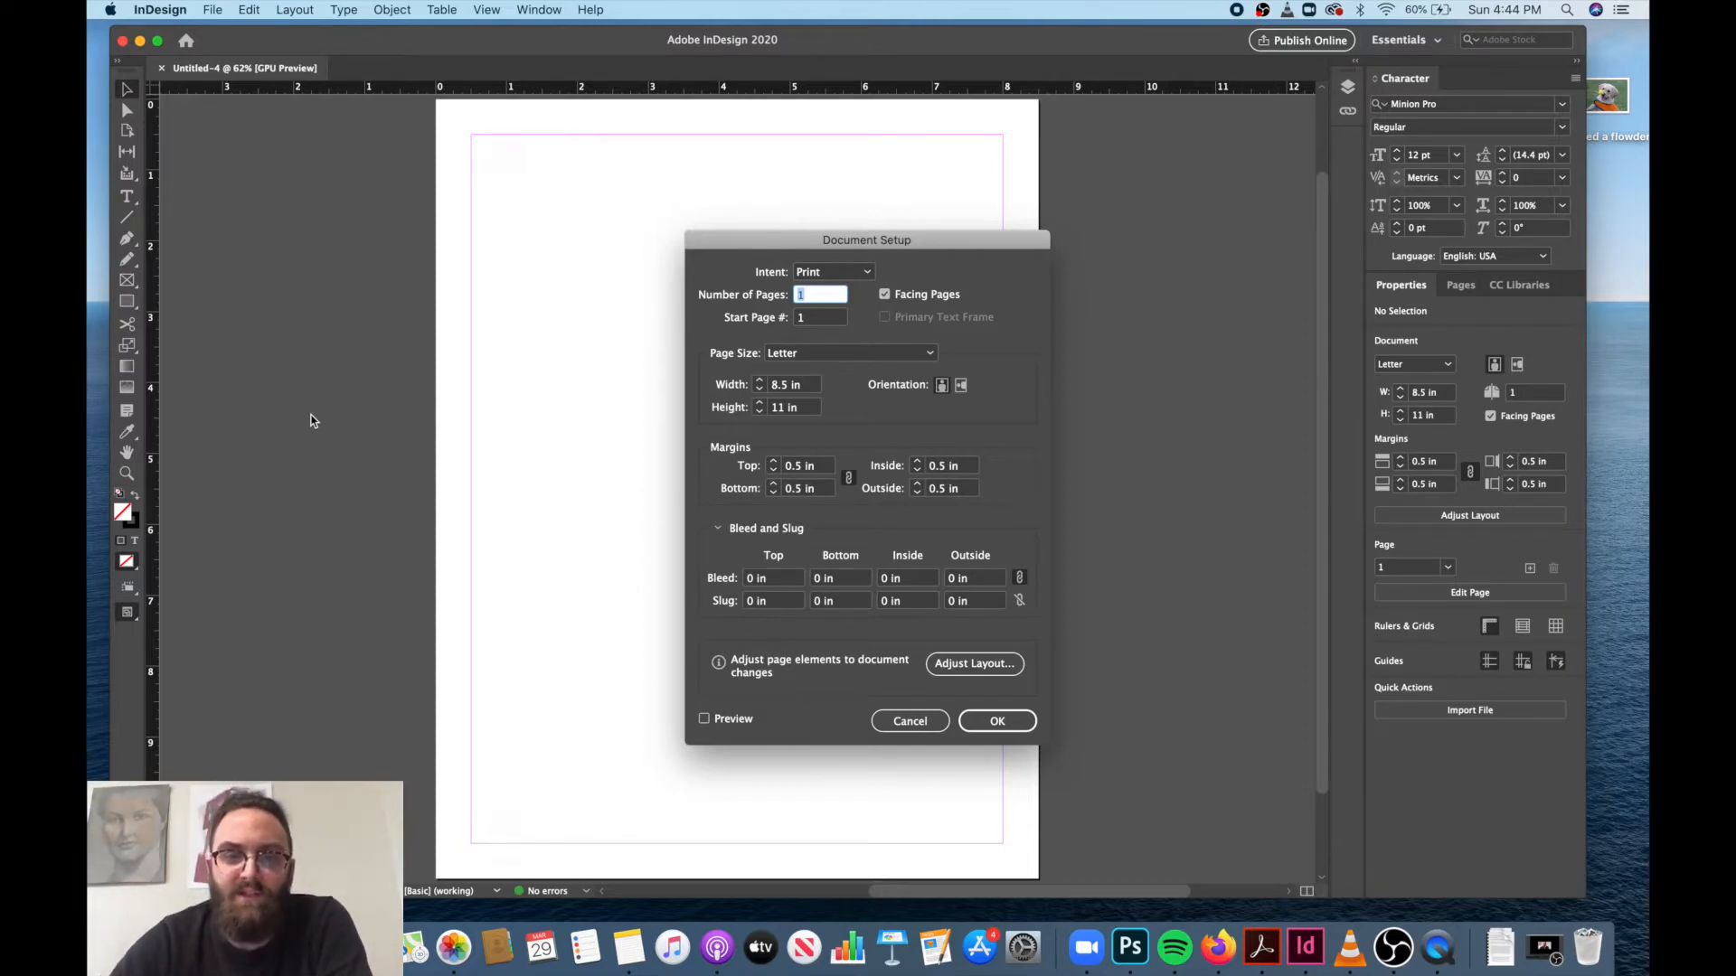
text(4)
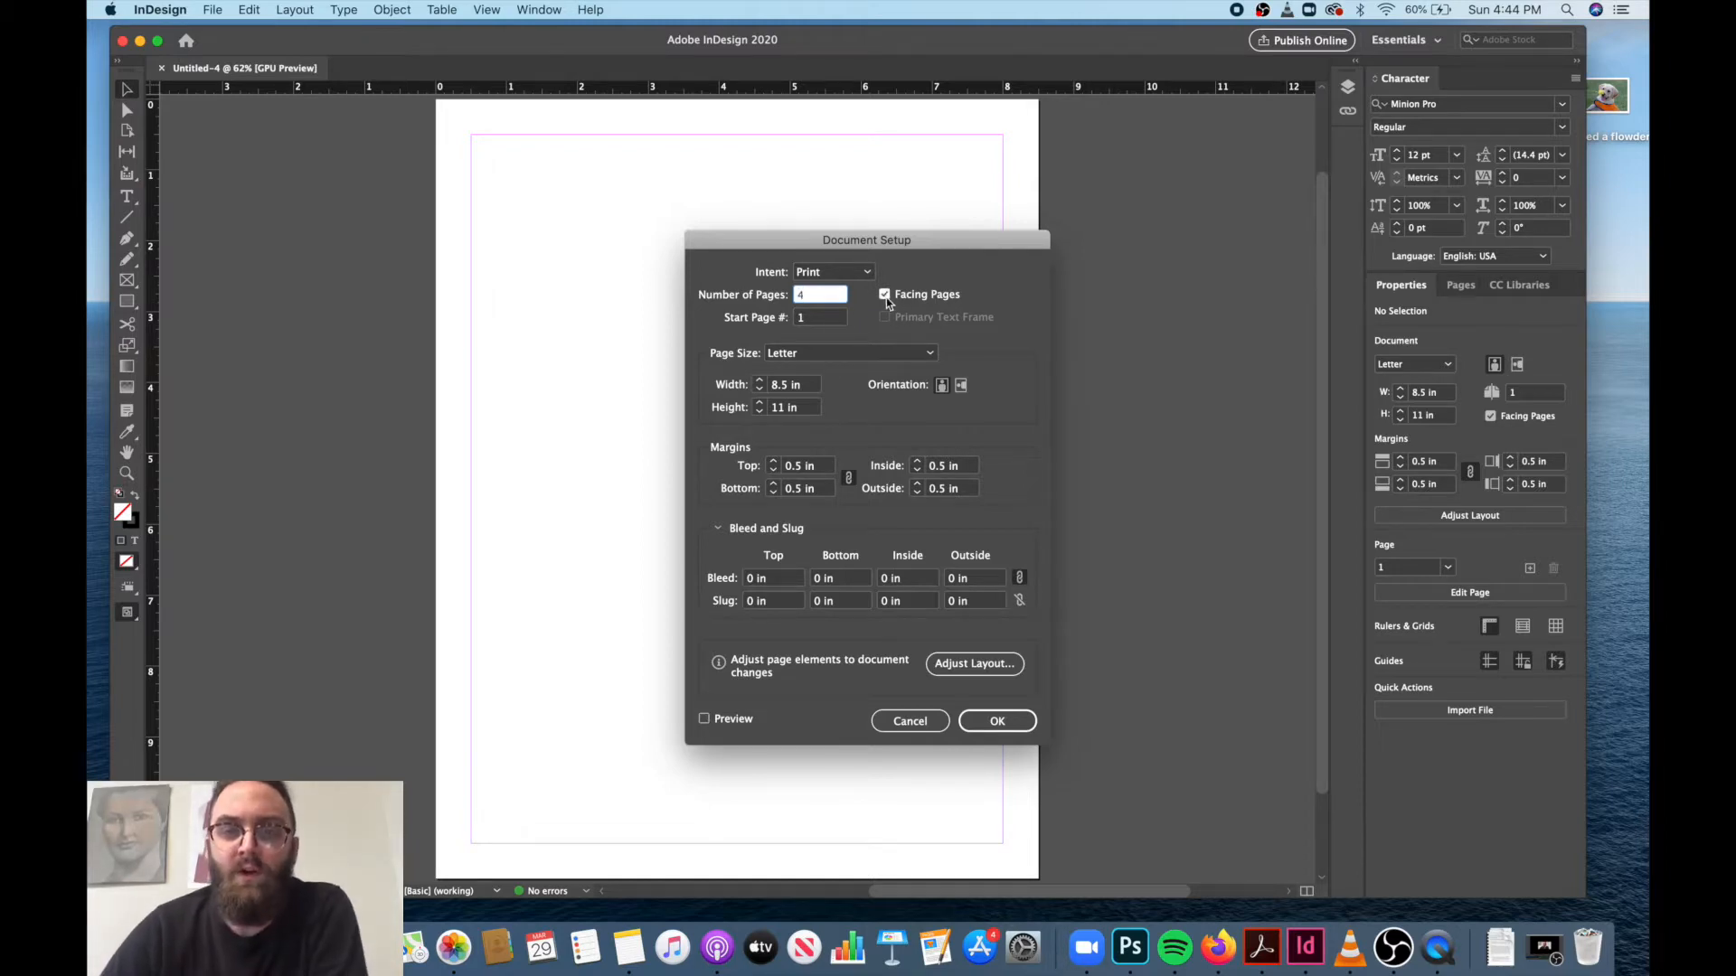
click(885, 297)
click(885, 297)
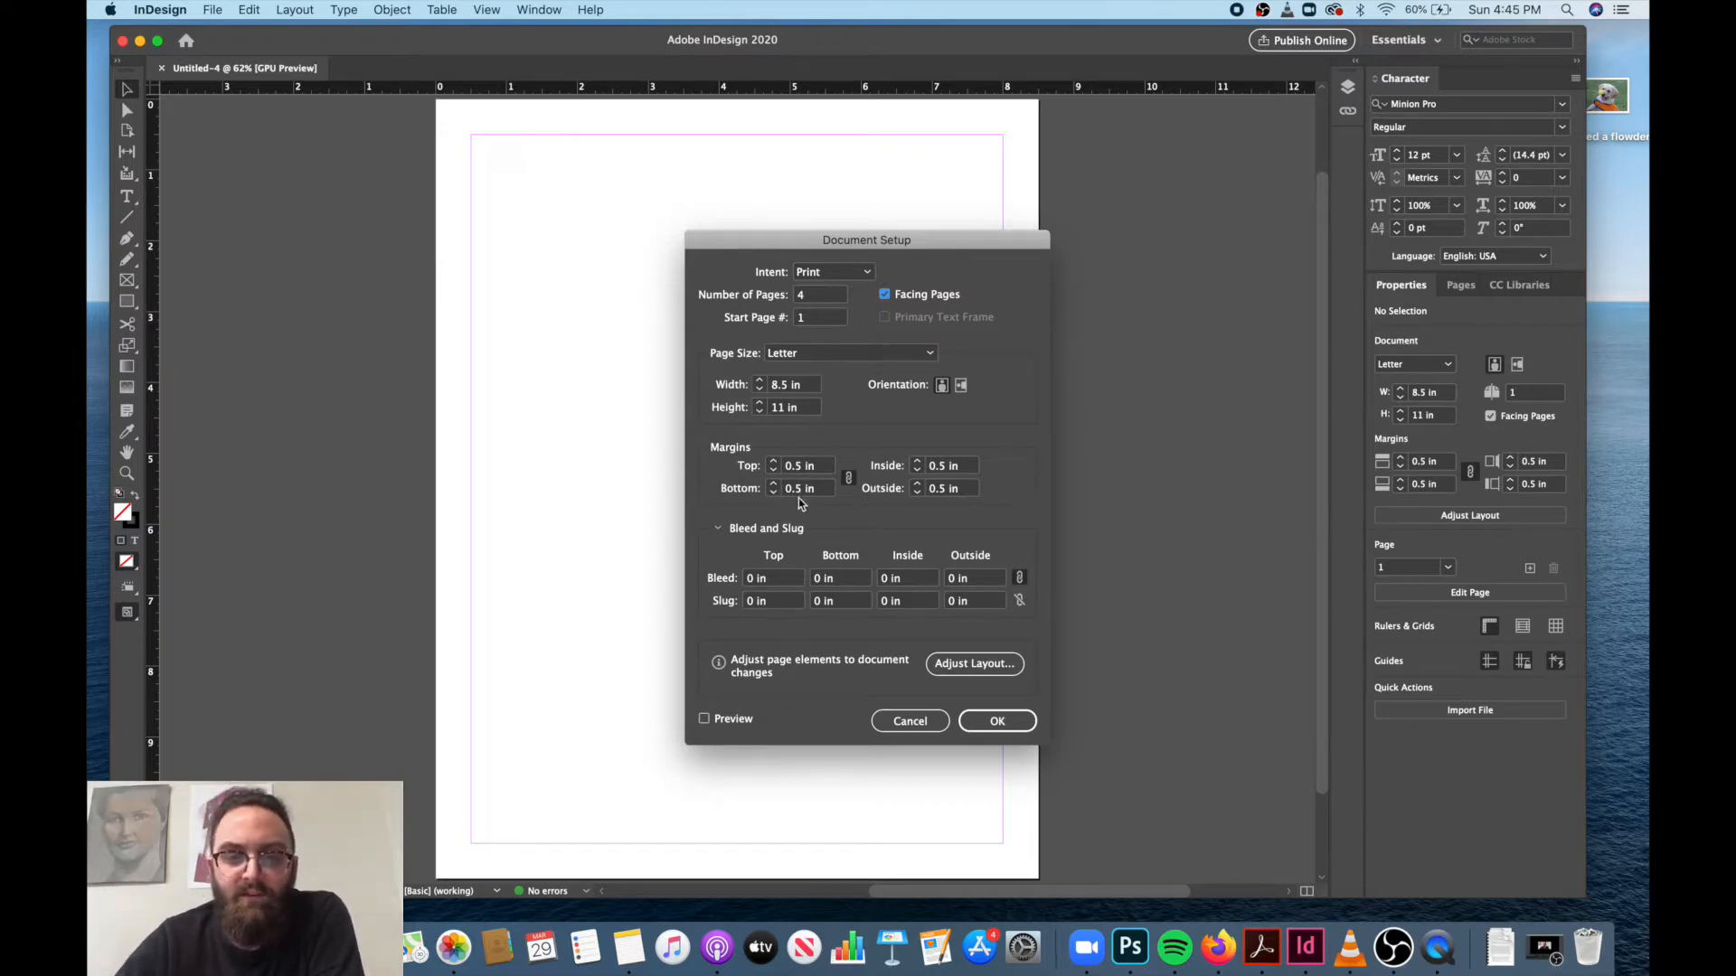
click(990, 731)
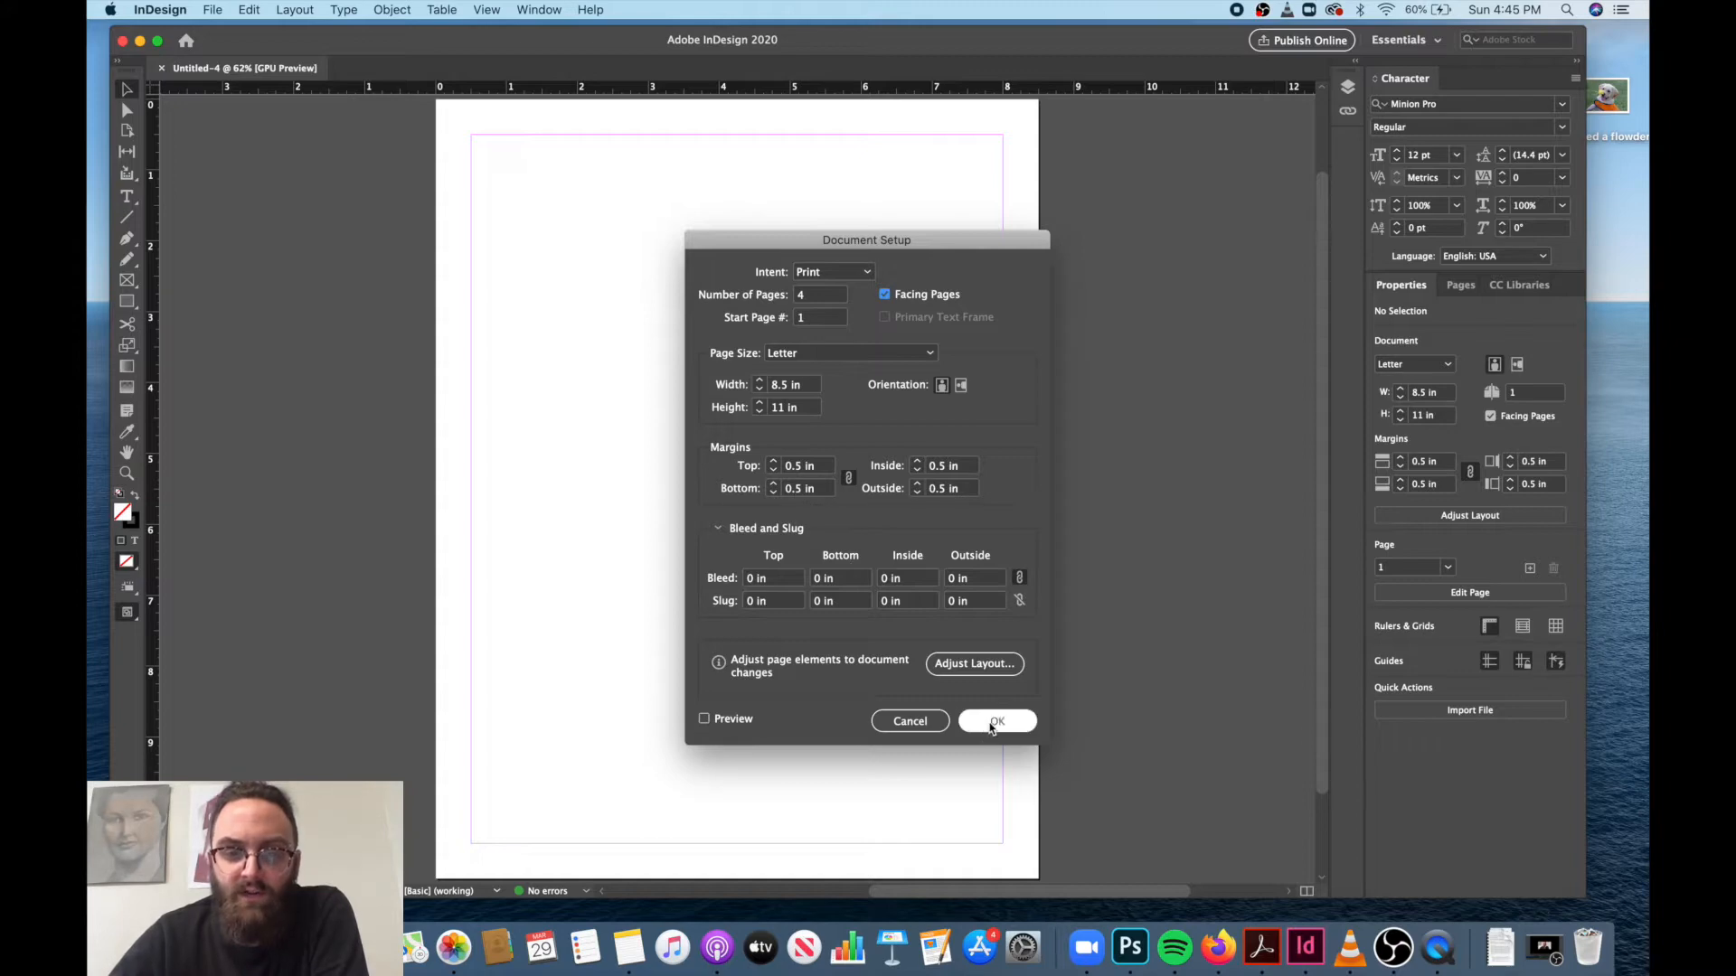
click(992, 723)
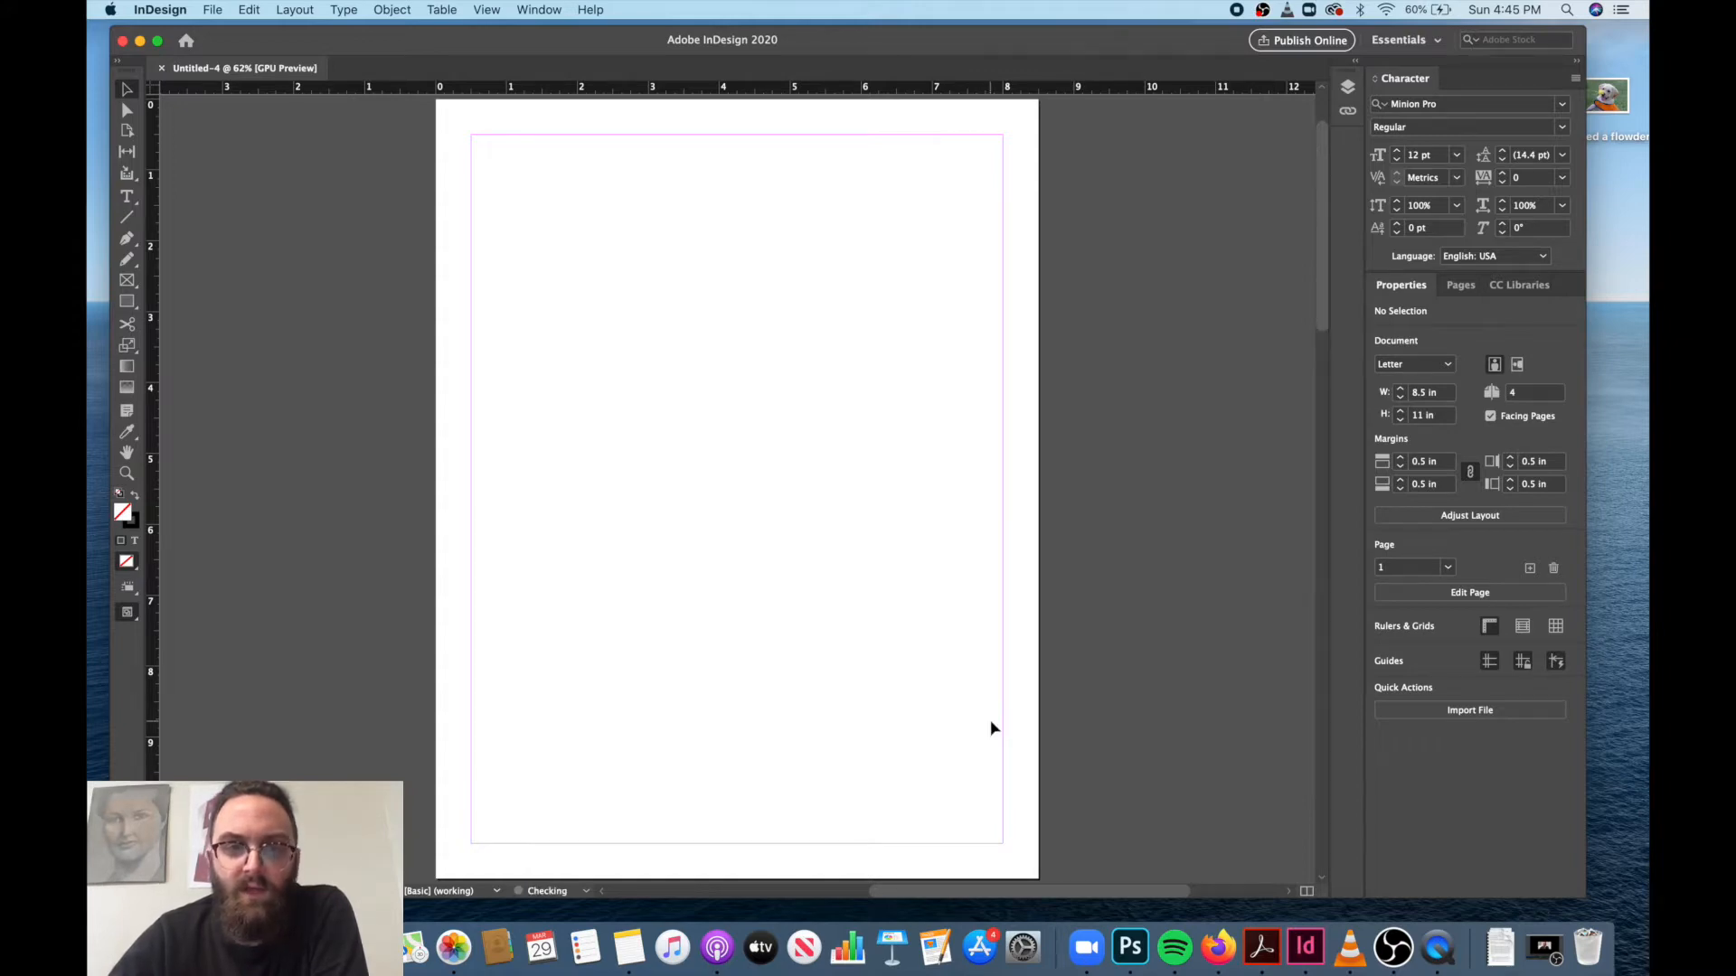
Open the margins and columns settings for the first page.
click(308, 12)
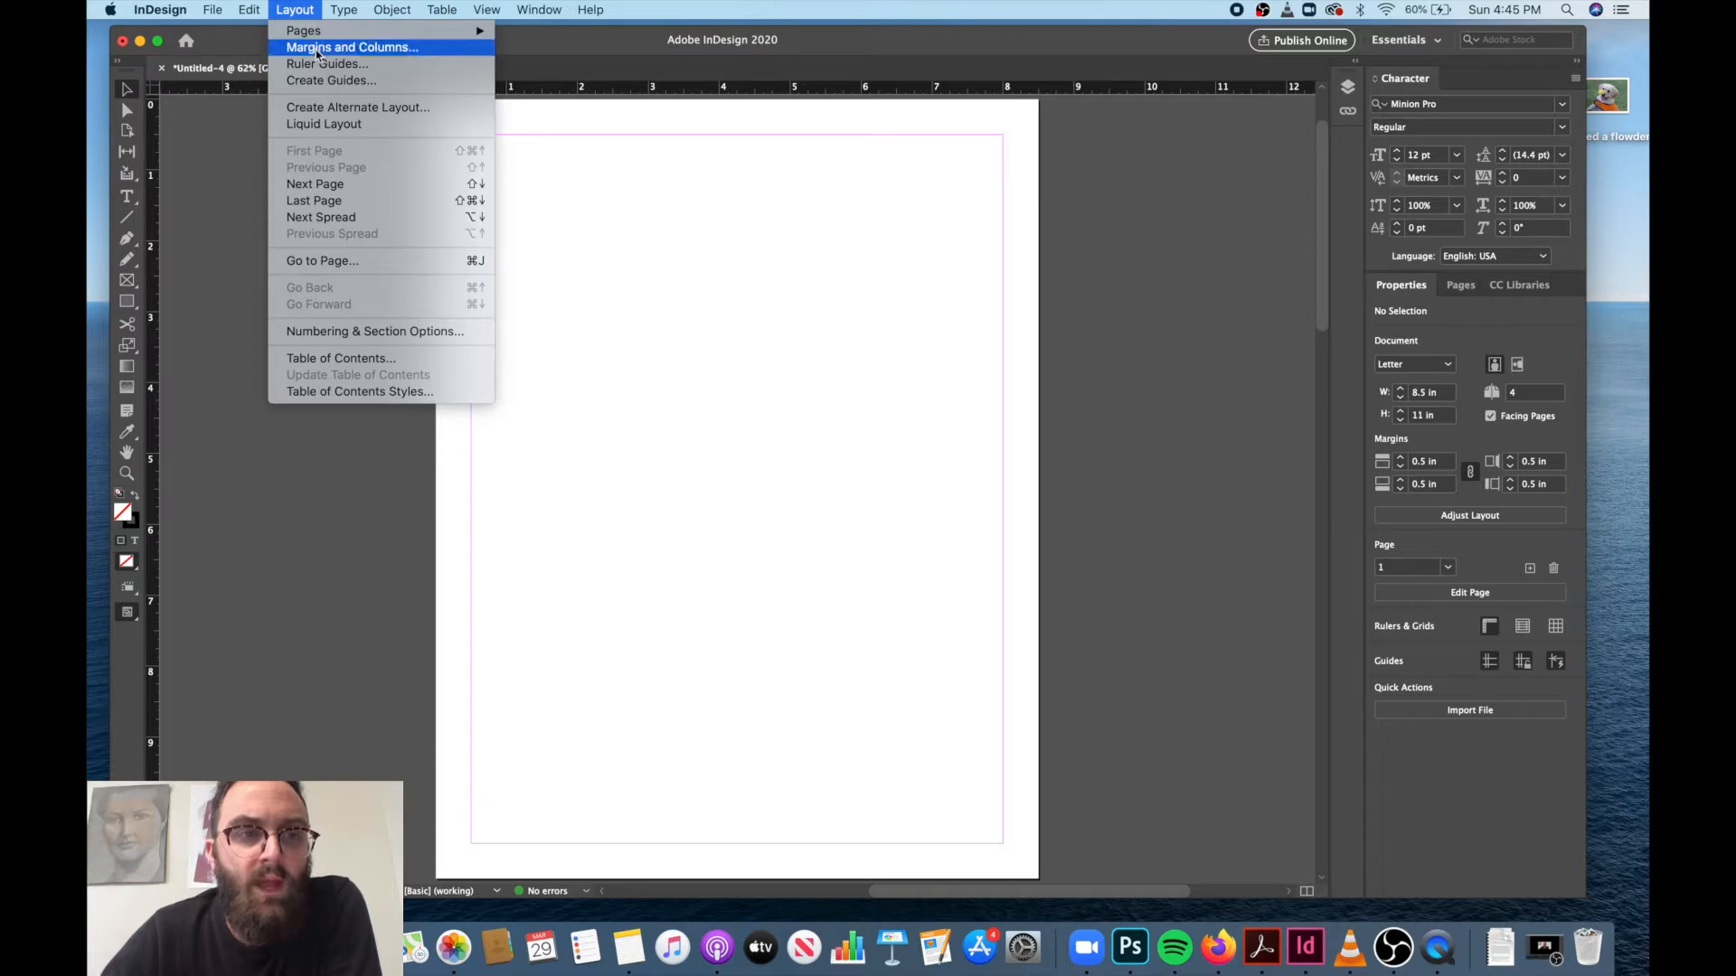
mouse_move(330, 32)
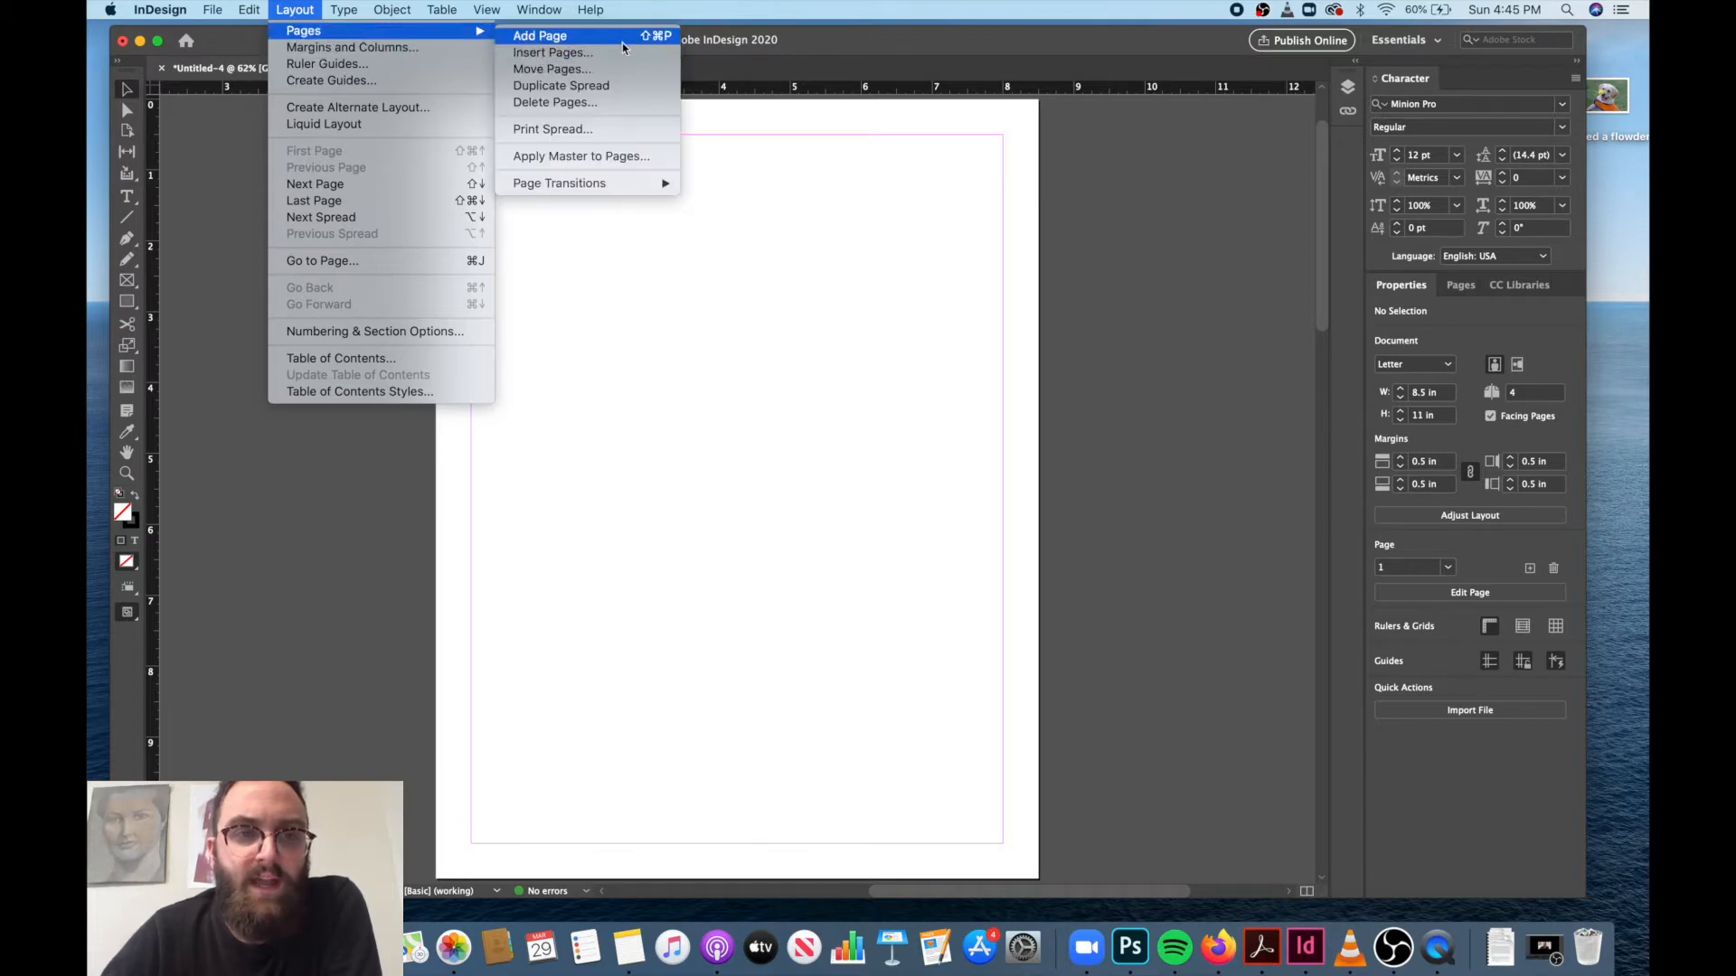
click(411, 52)
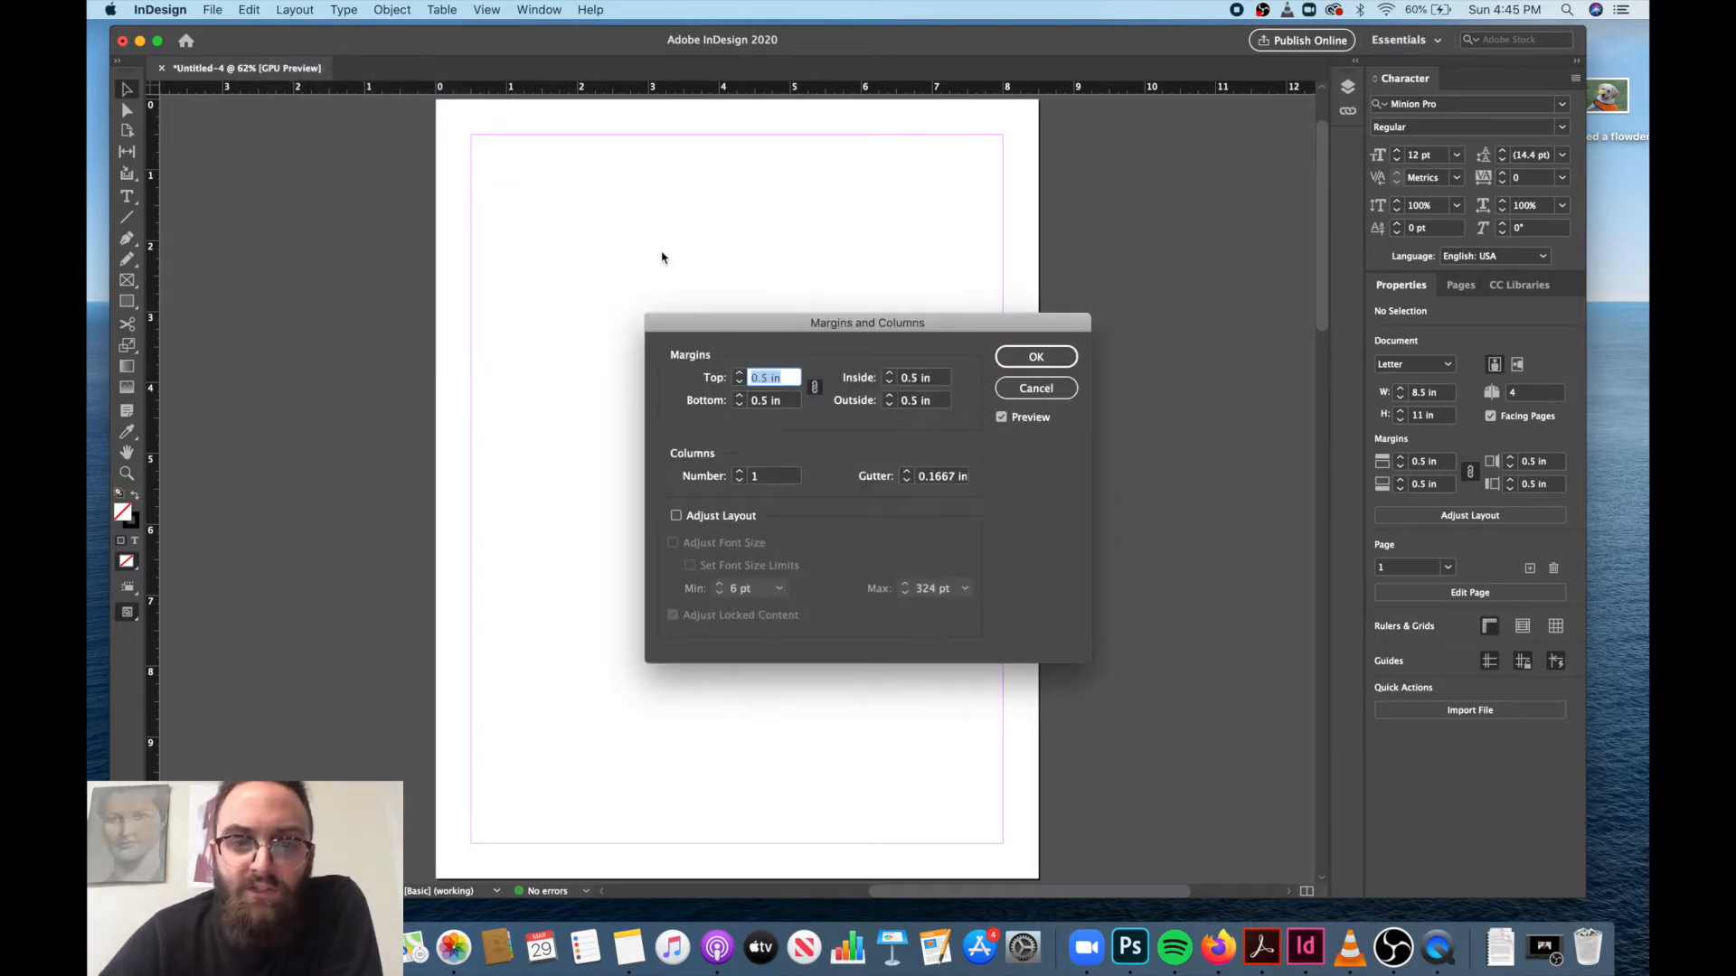
Try smaller margins on all sides of the page, and return them to 0.5 in.
click(739, 382)
click(740, 381)
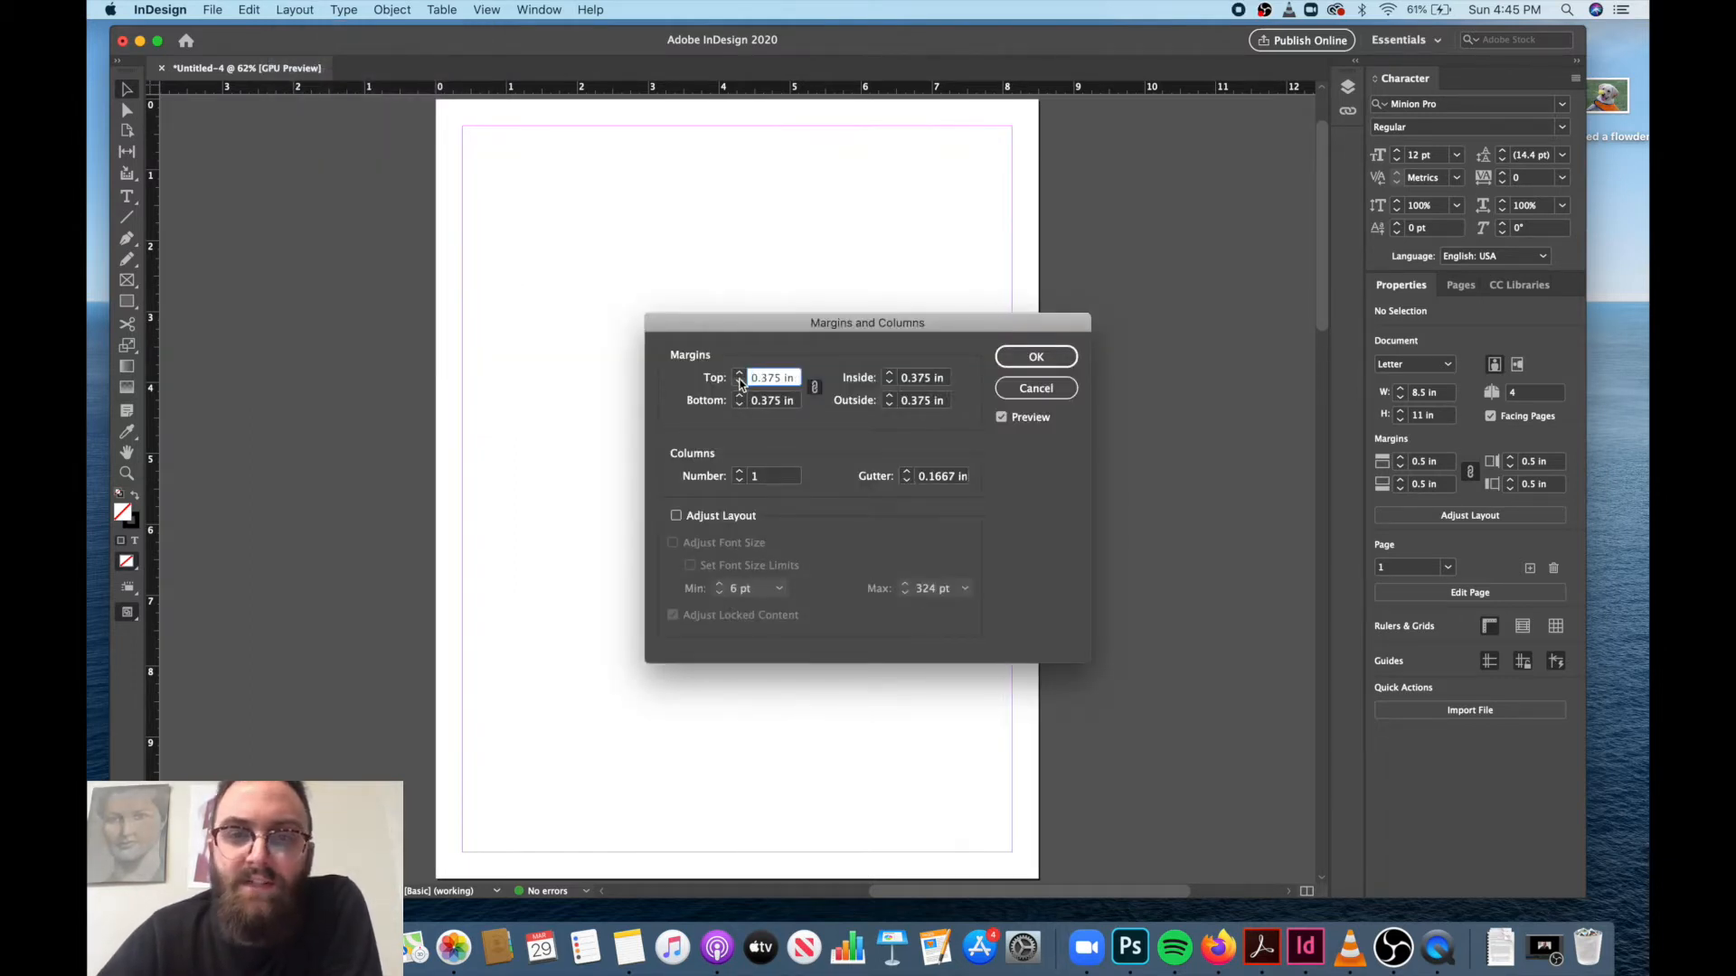
click(740, 382)
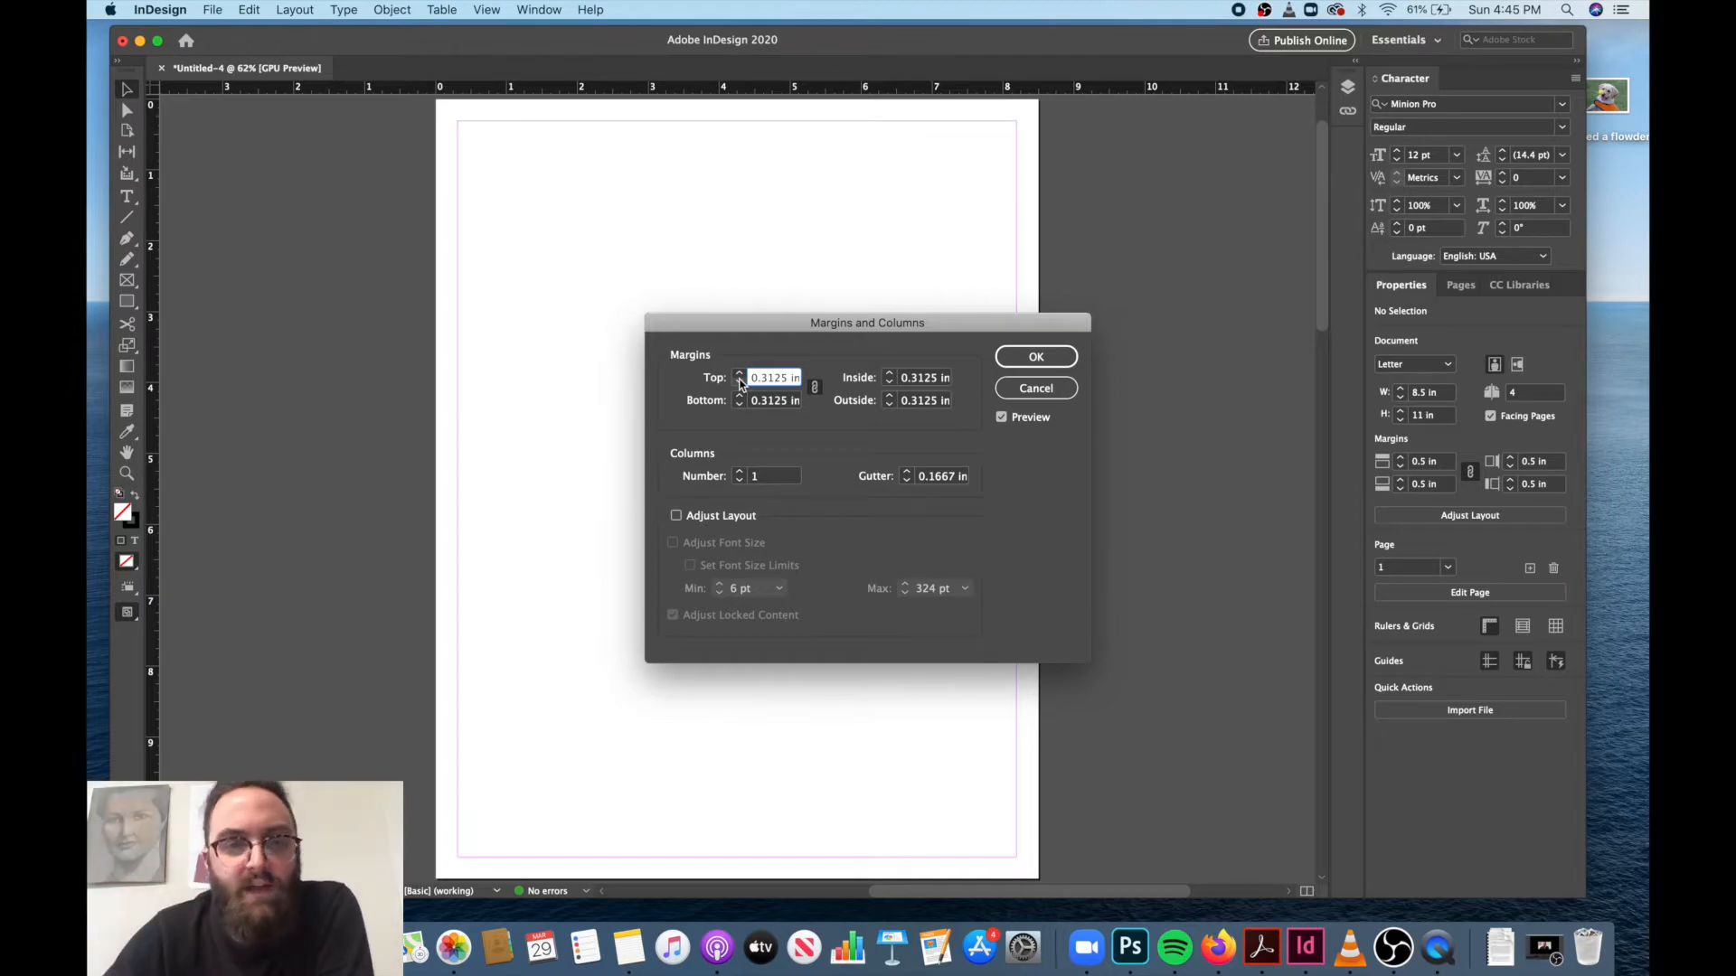
click(740, 386)
click(739, 386)
click(740, 385)
click(740, 372)
click(740, 373)
click(740, 373)
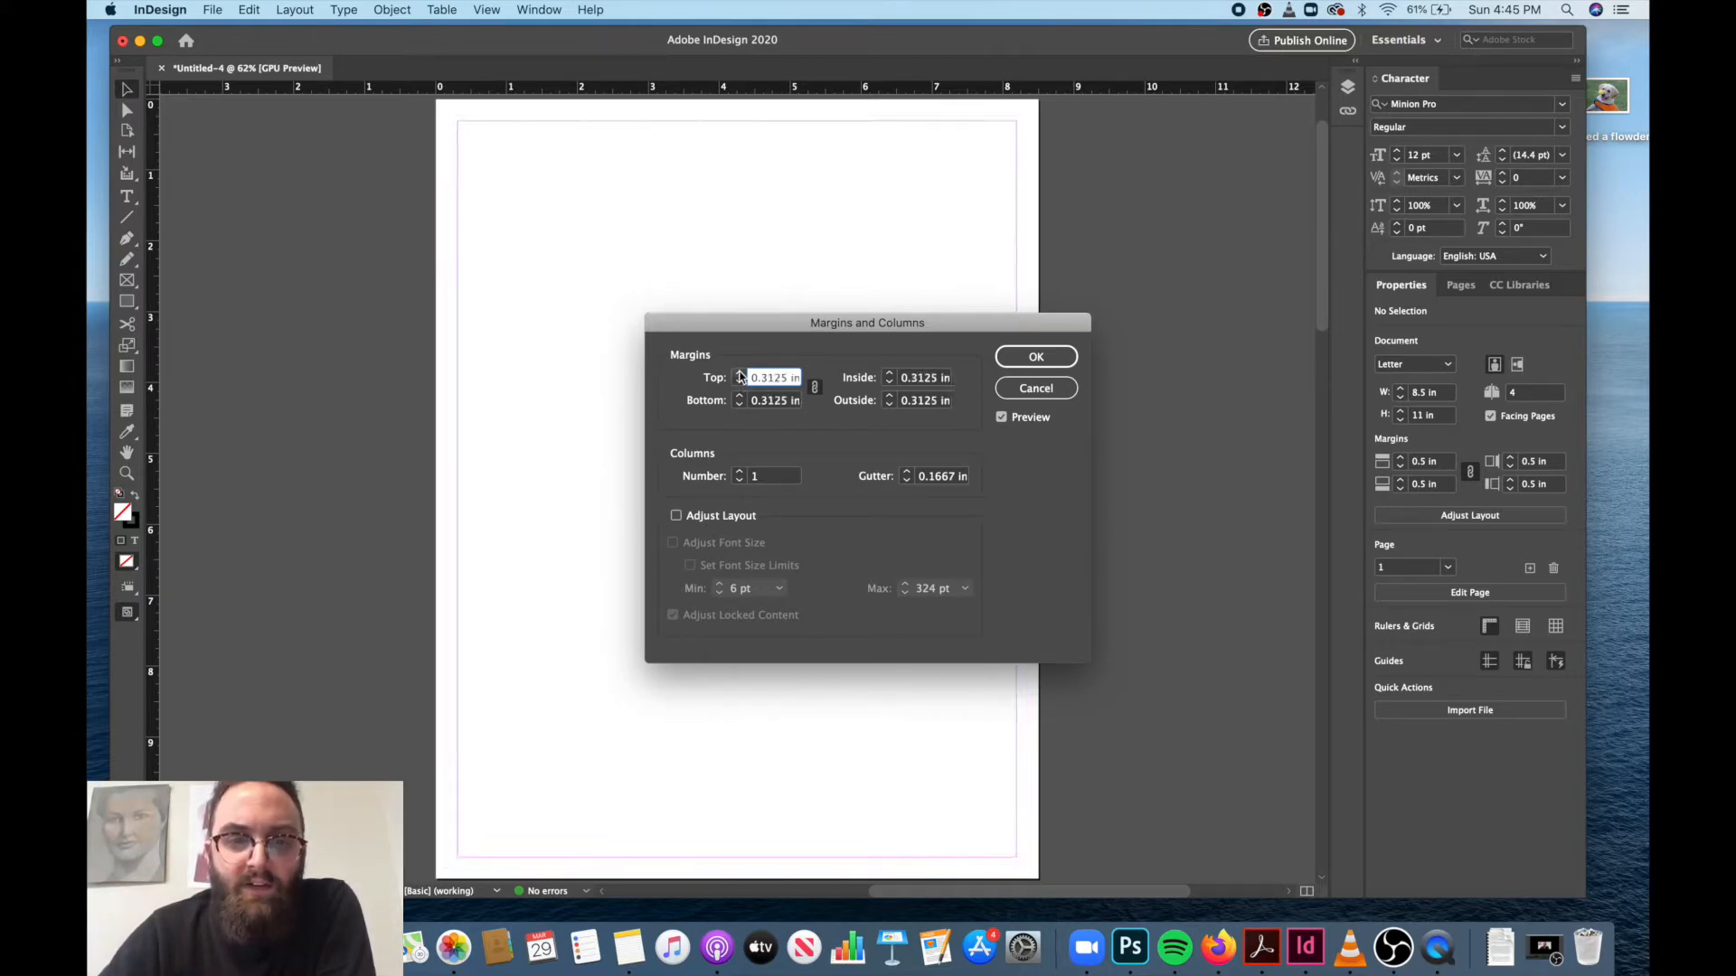
click(740, 374)
click(739, 373)
click(740, 374)
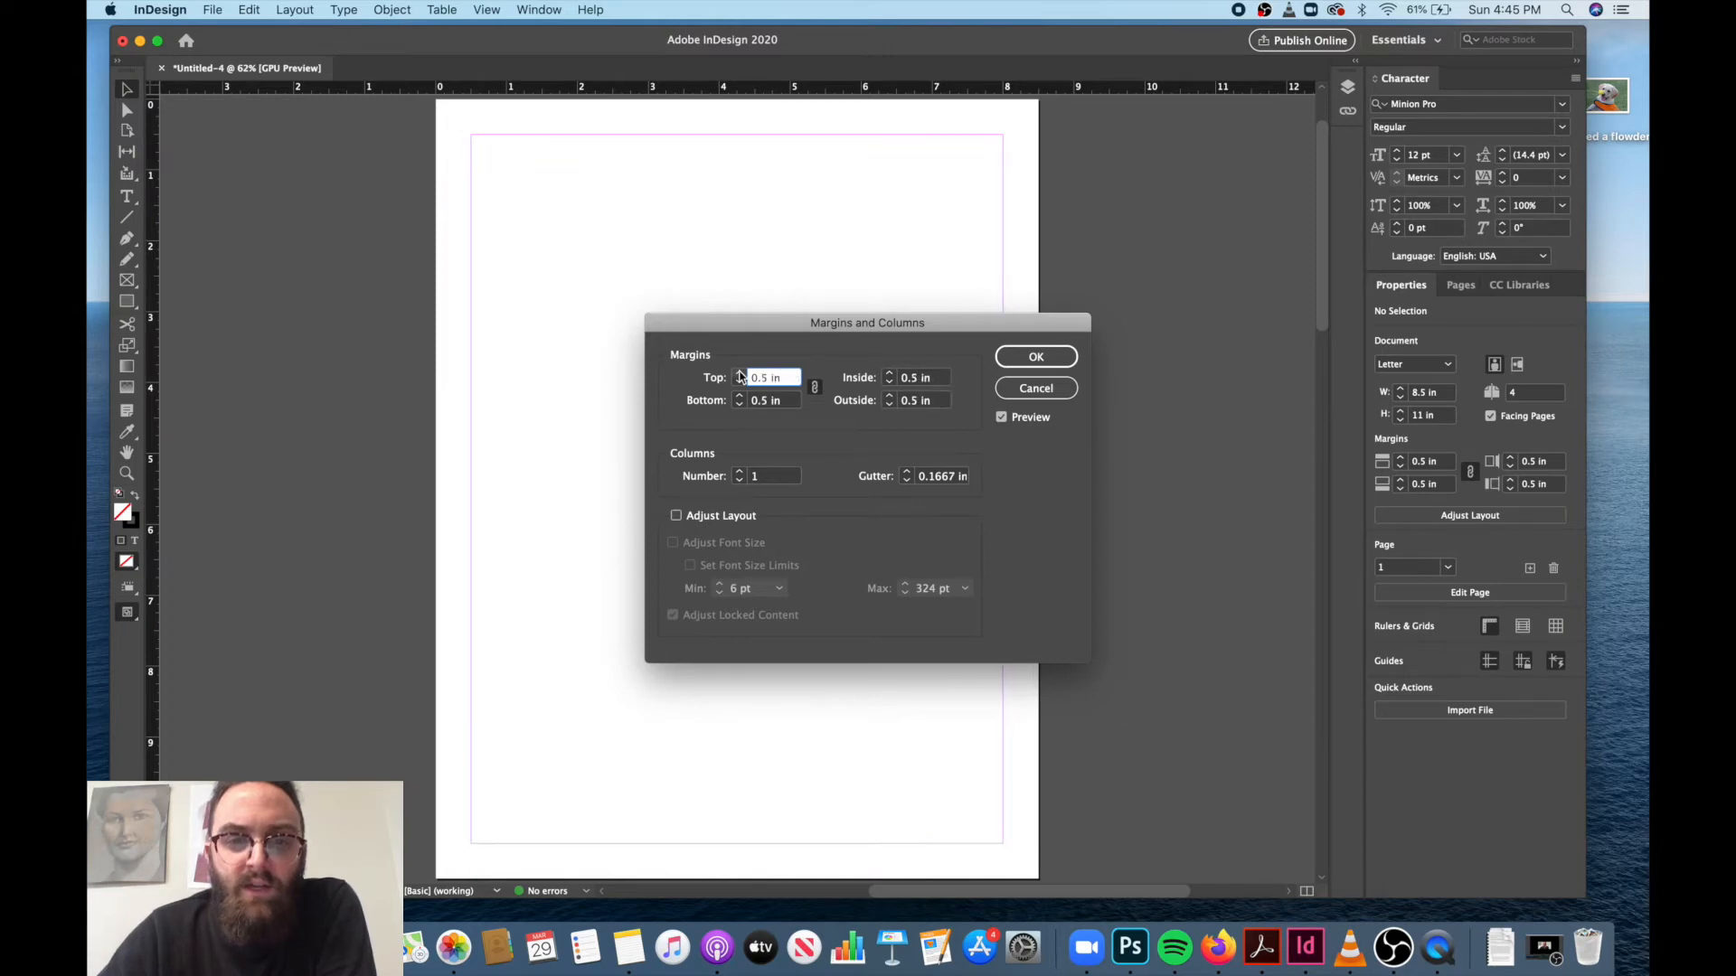
Divide the page into 2 columns with a 0.25 in gutter and apply the settings.
click(739, 472)
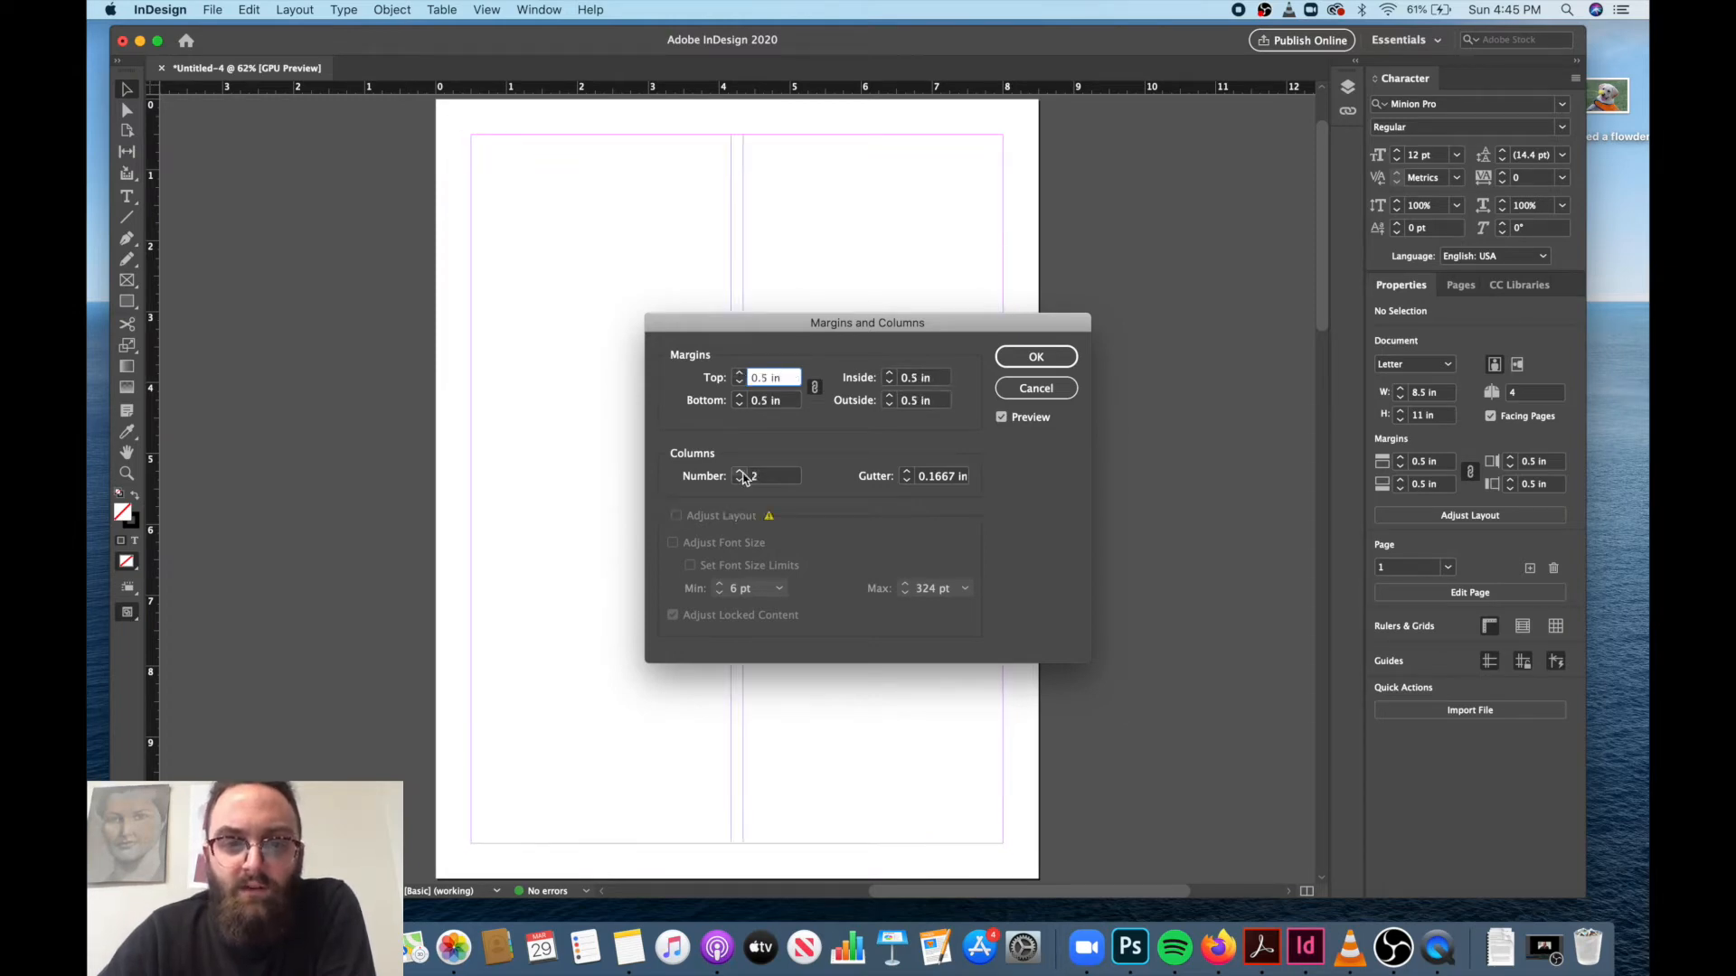
click(907, 473)
click(908, 473)
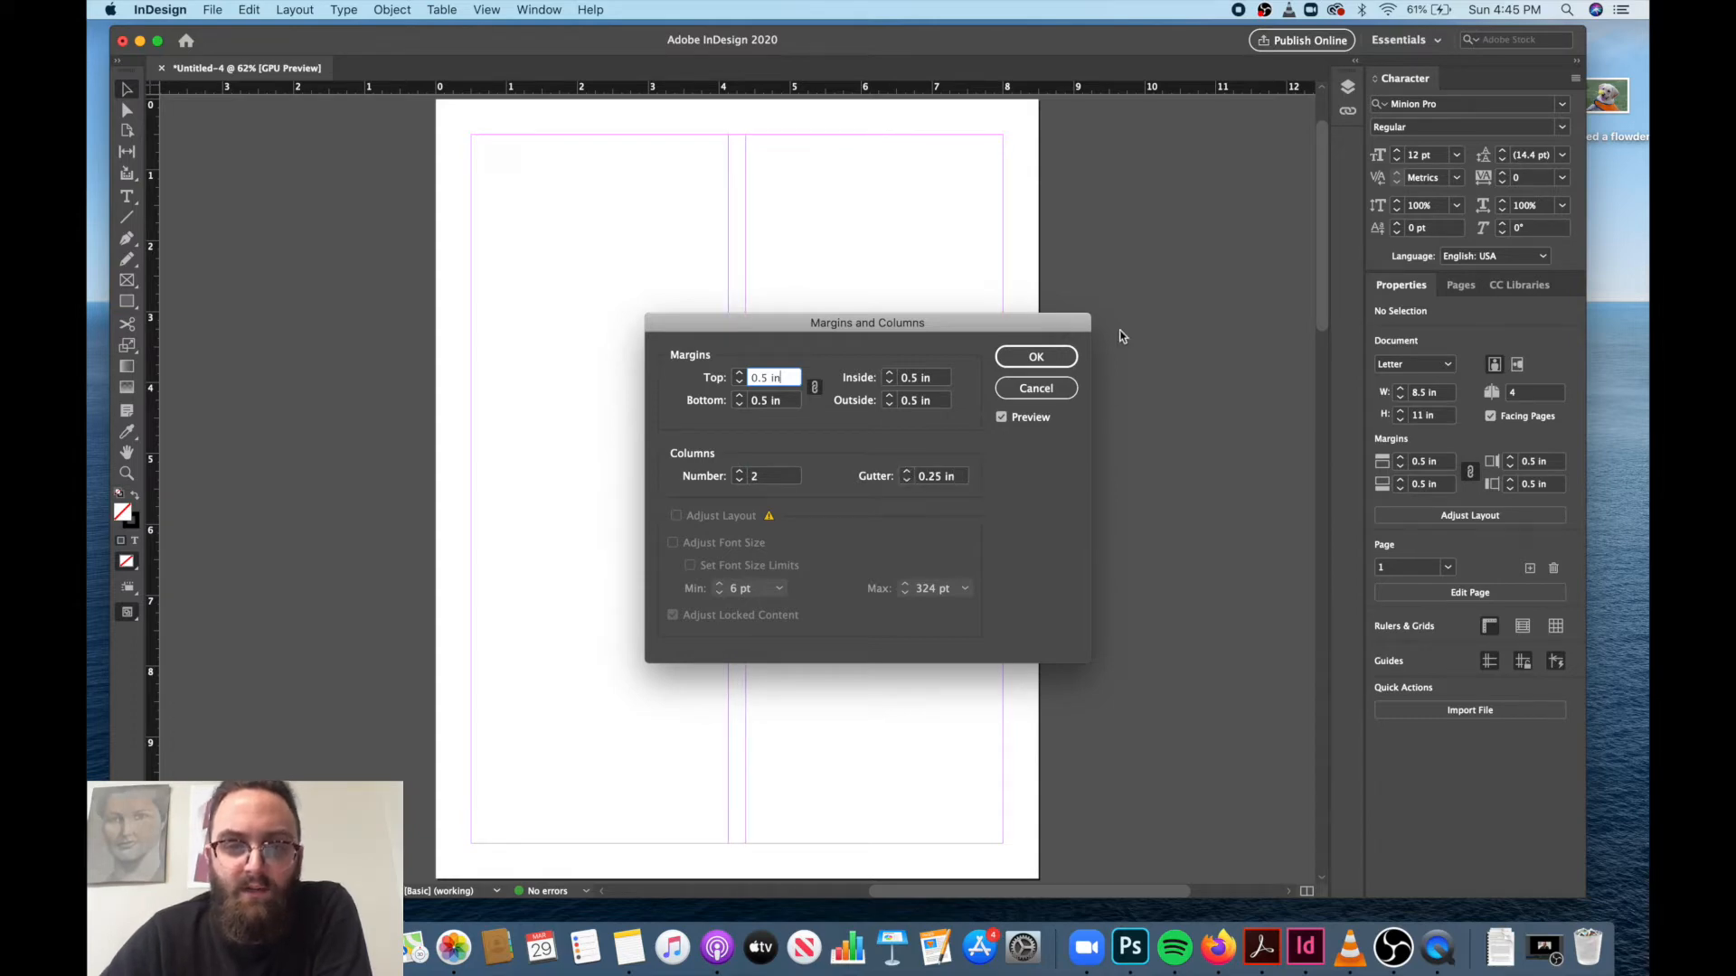
click(1055, 362)
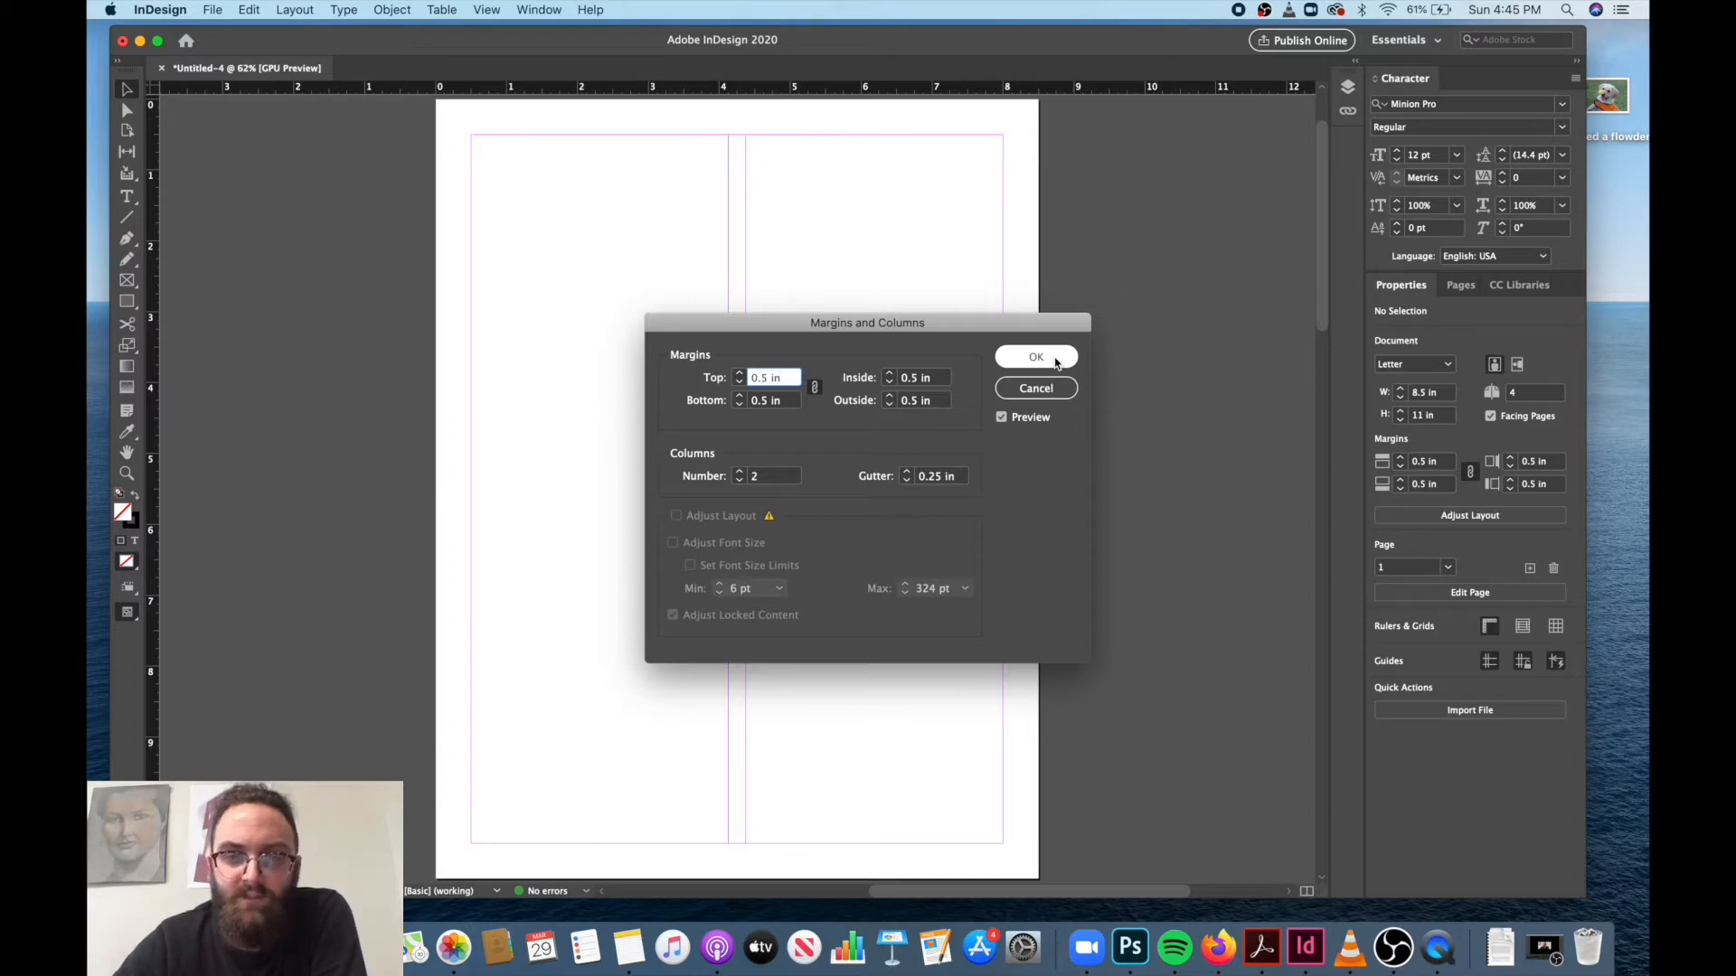
click(1055, 362)
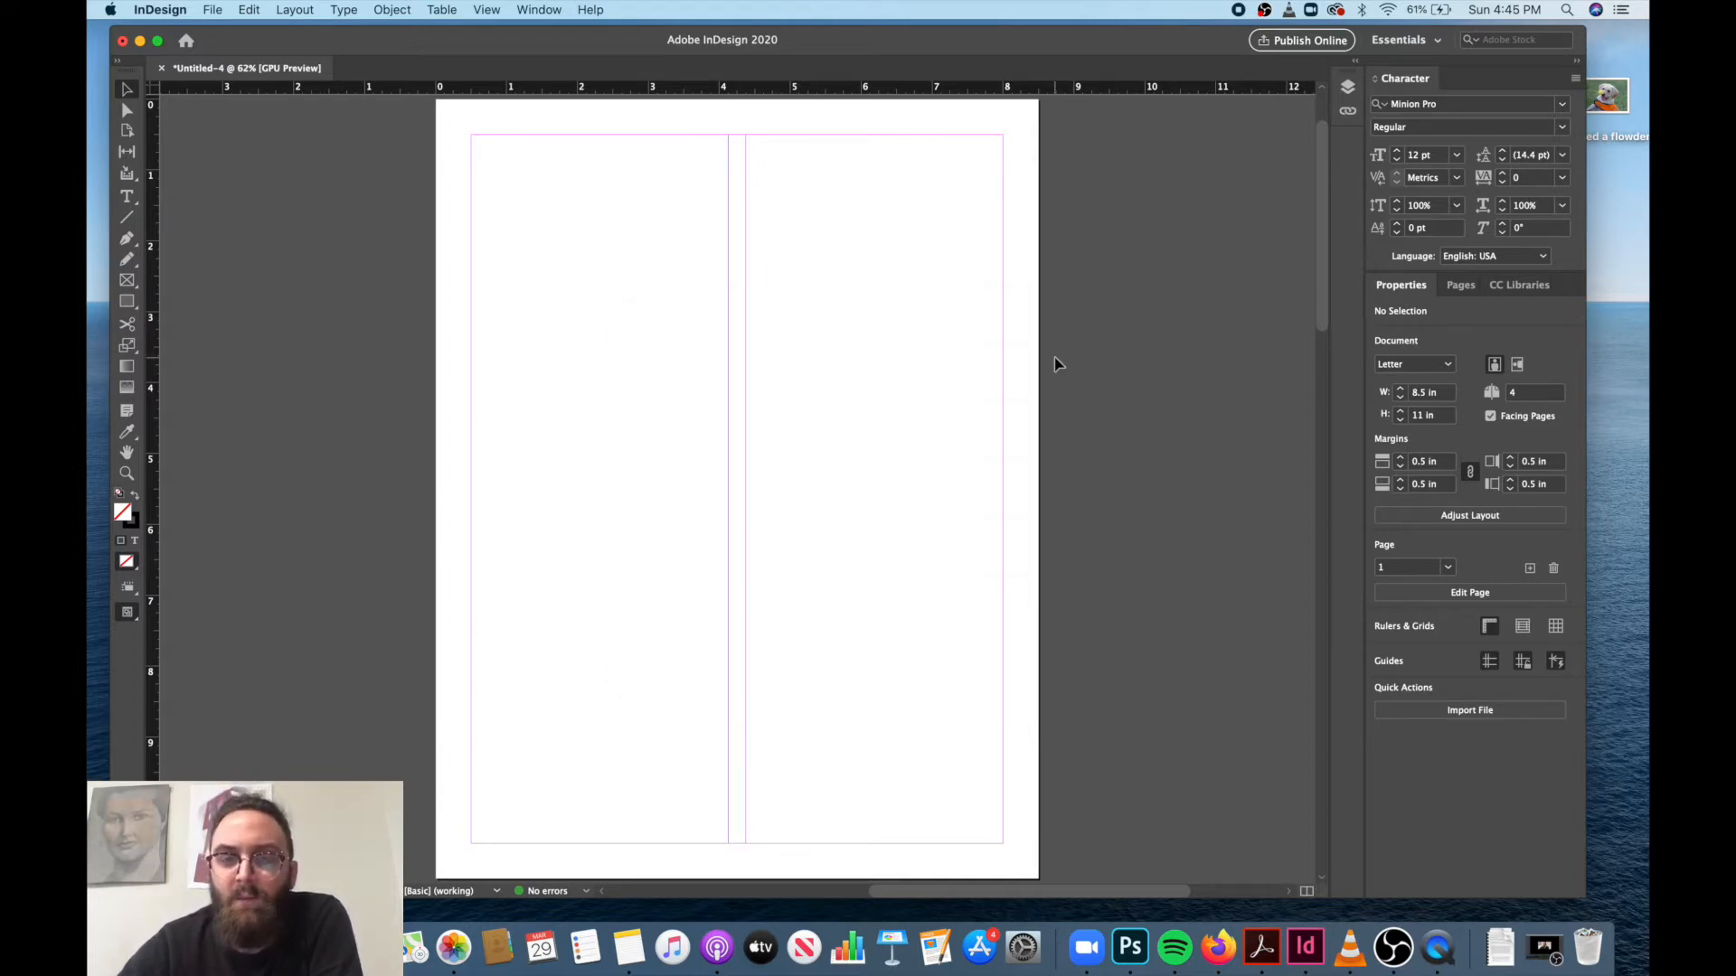
Examine the overview of the document's pages and look through the spreads.
click(1462, 287)
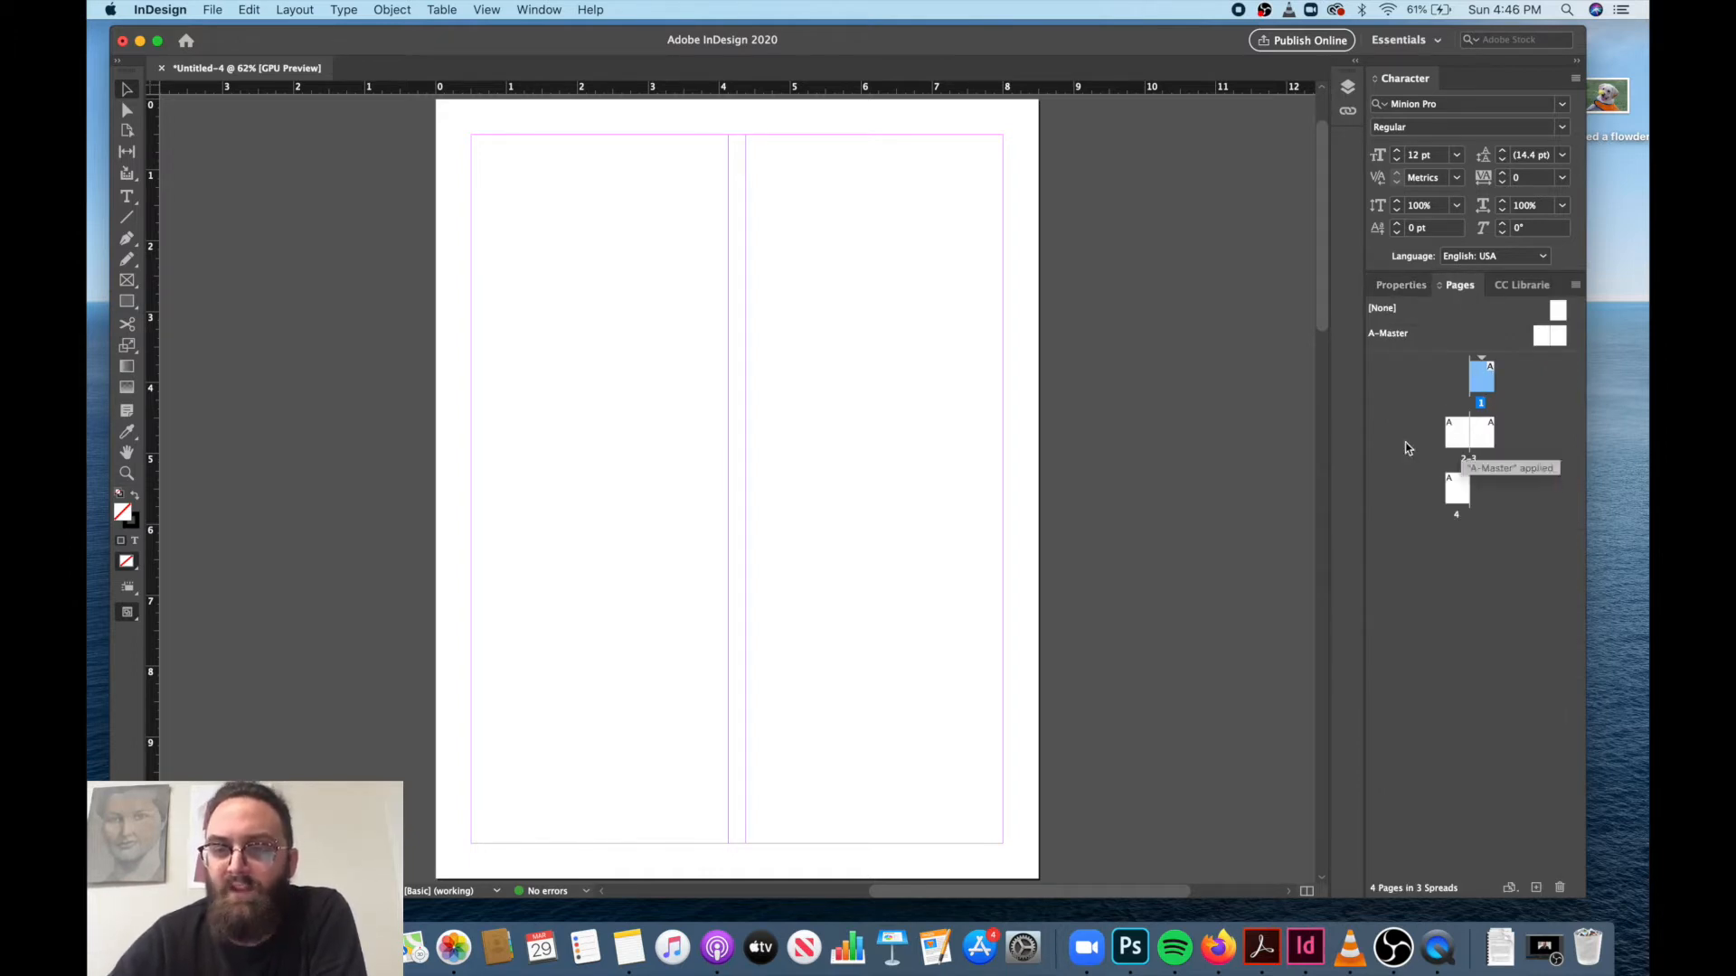
scroll(1160, 504, down, 10)
scroll(1162, 505, down, 10)
scroll(1161, 505, up, 3)
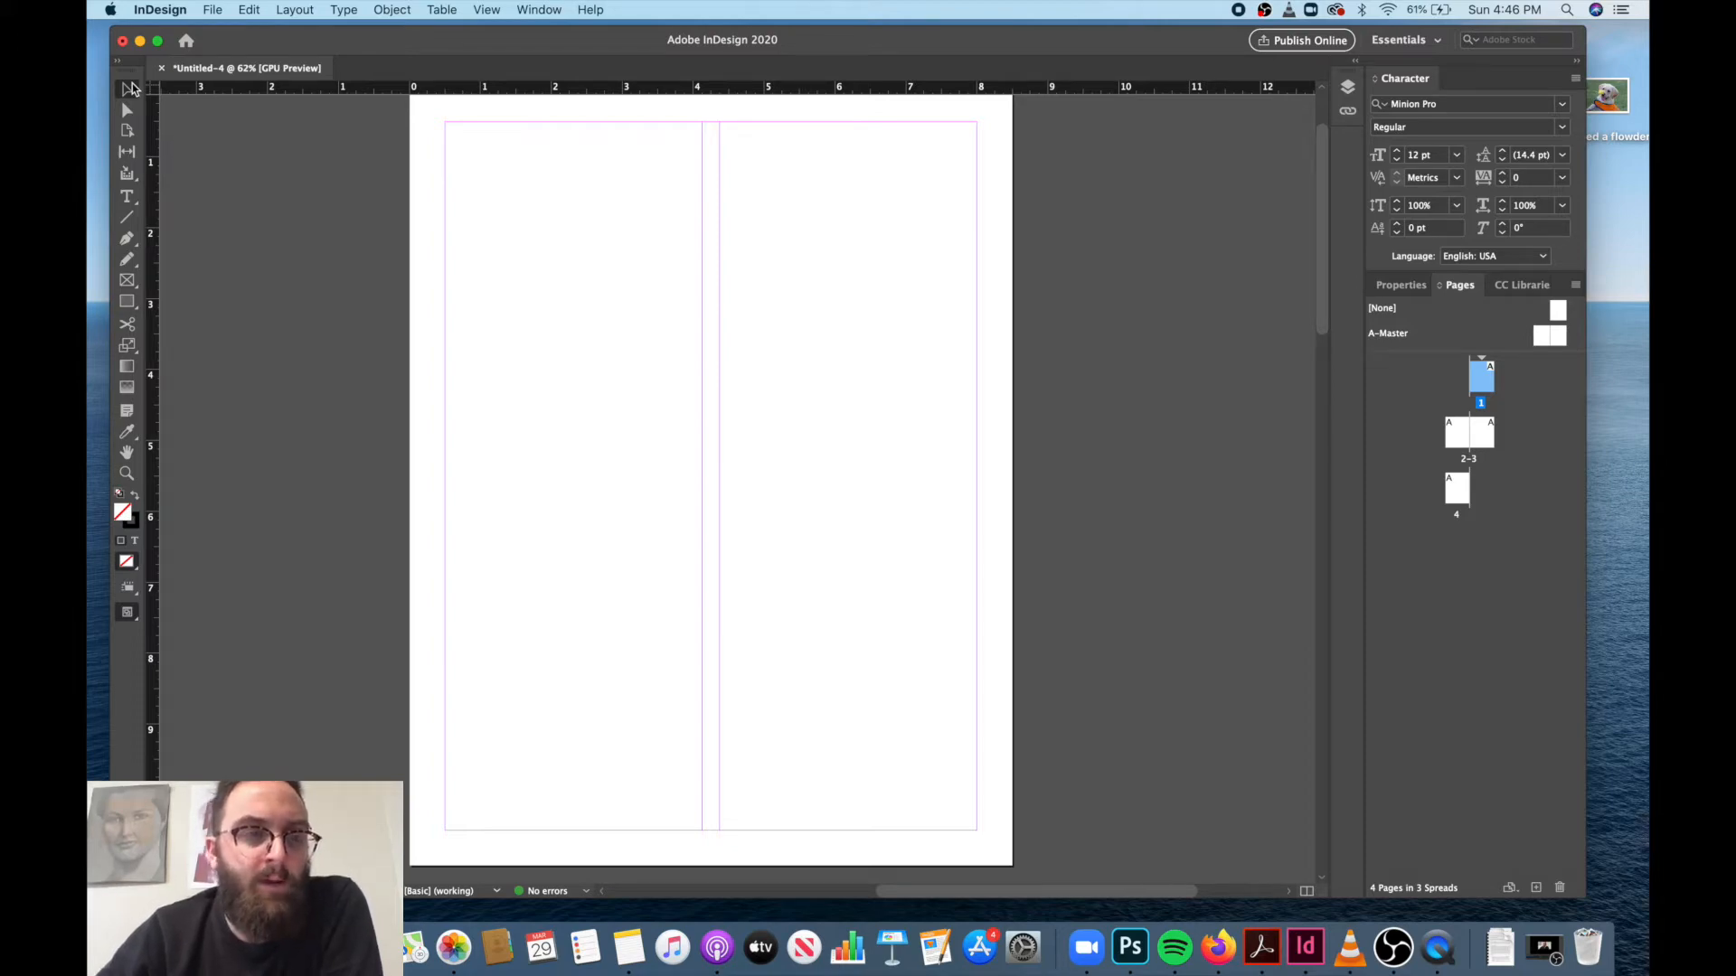
Draw a text frame about 1.9 in tall across the top of the page's left column and enter the author's full name.
click(128, 198)
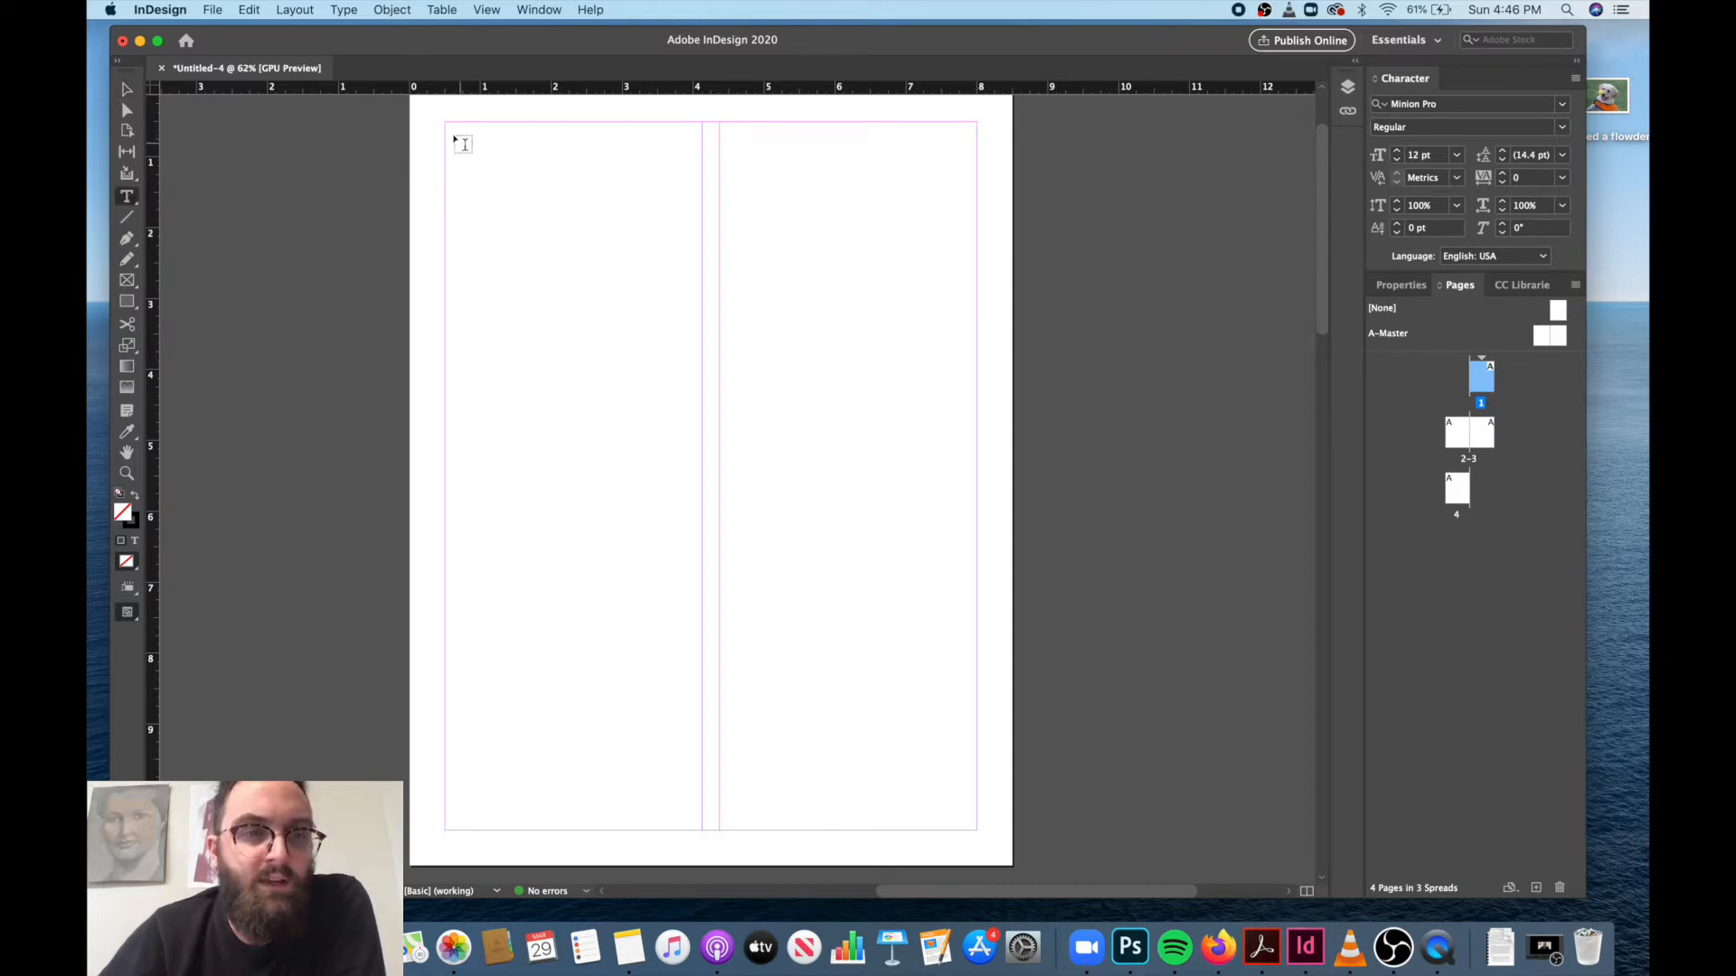
drag(448, 125, 694, 257)
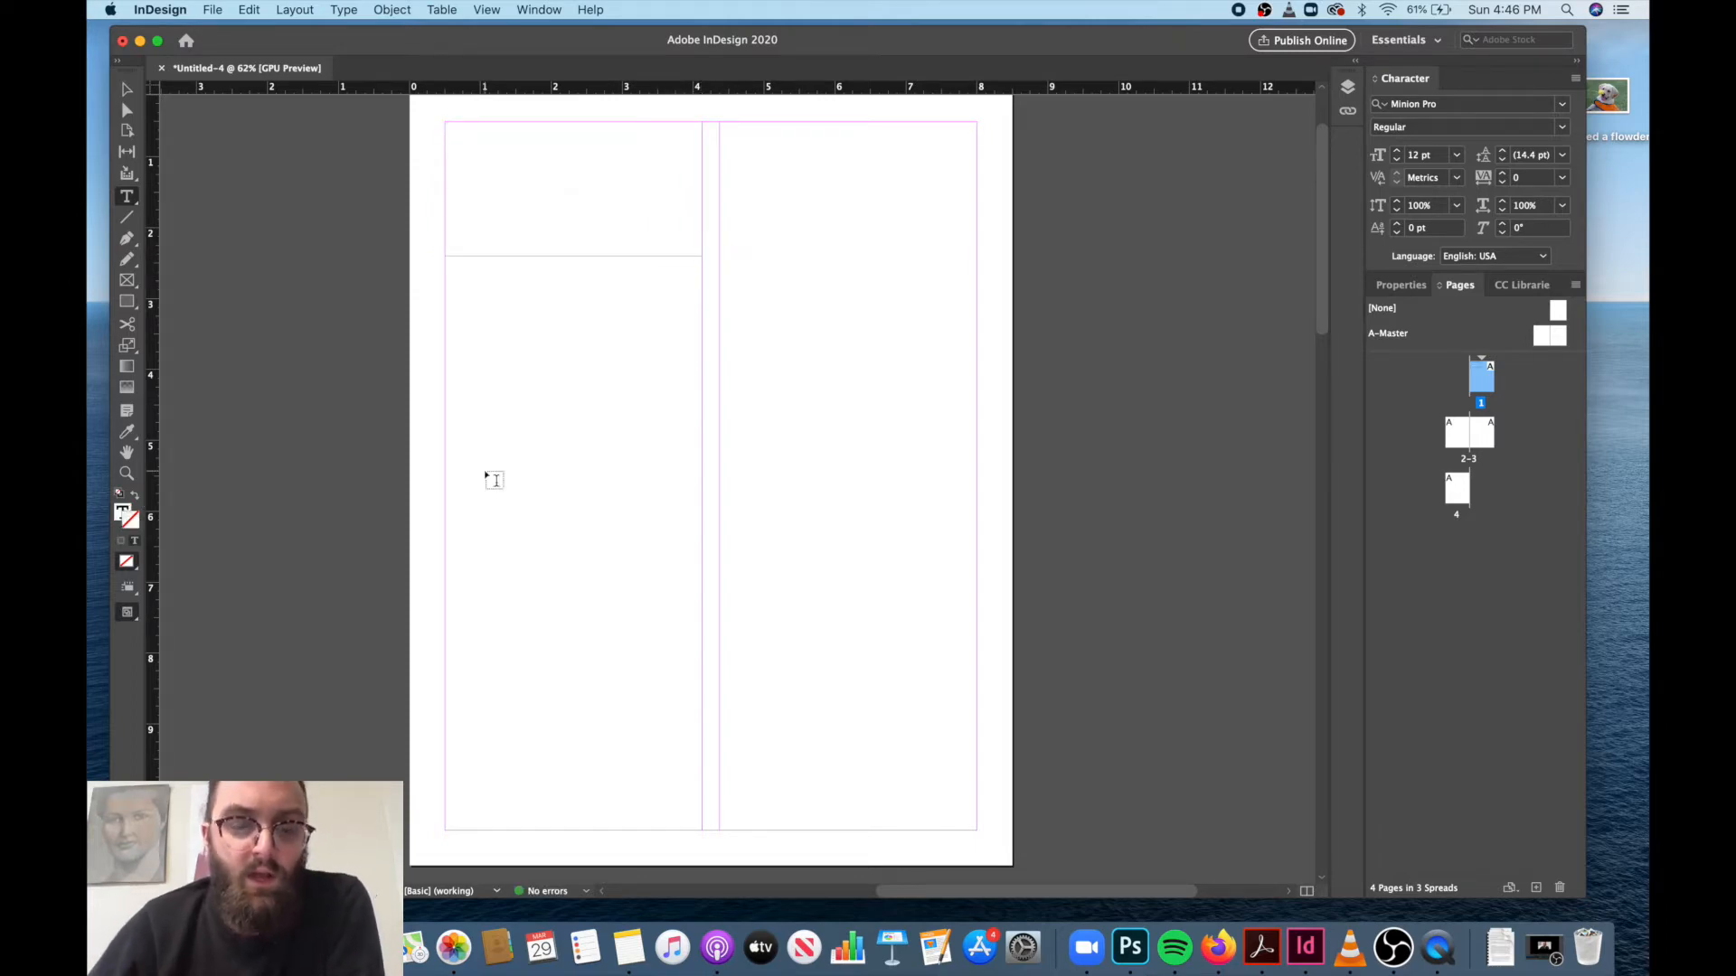
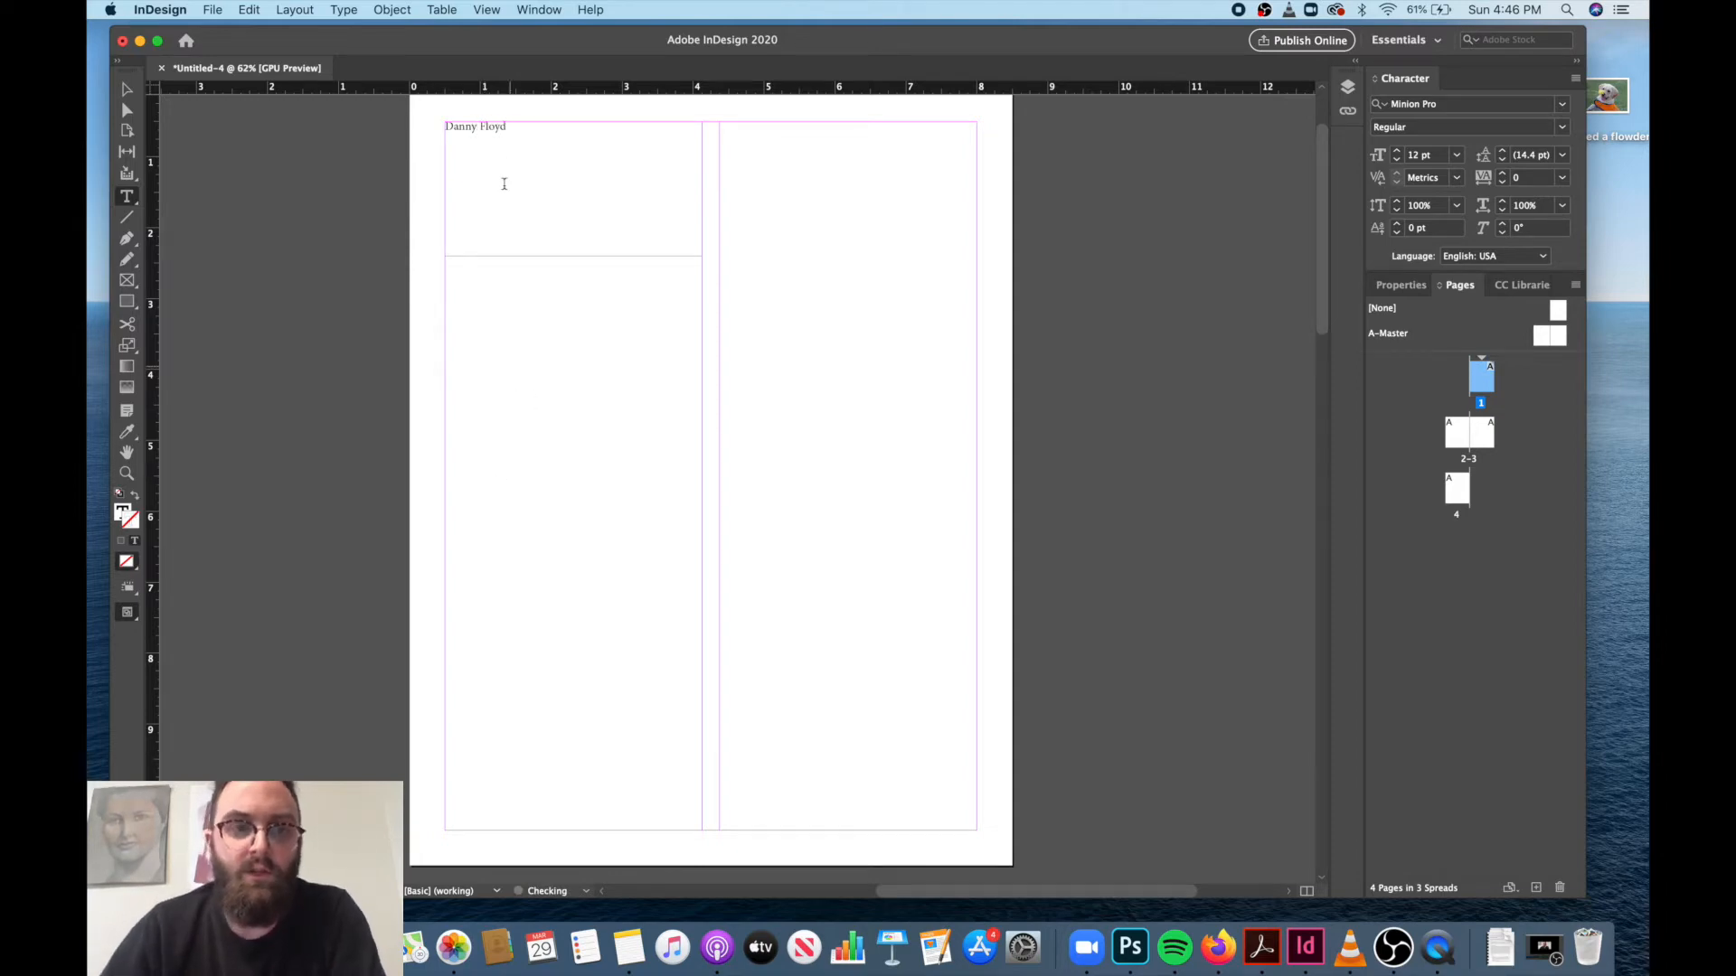
Select the whole name and set its font to Avenir in the Light style.
click(477, 125)
drag(476, 125, 512, 135)
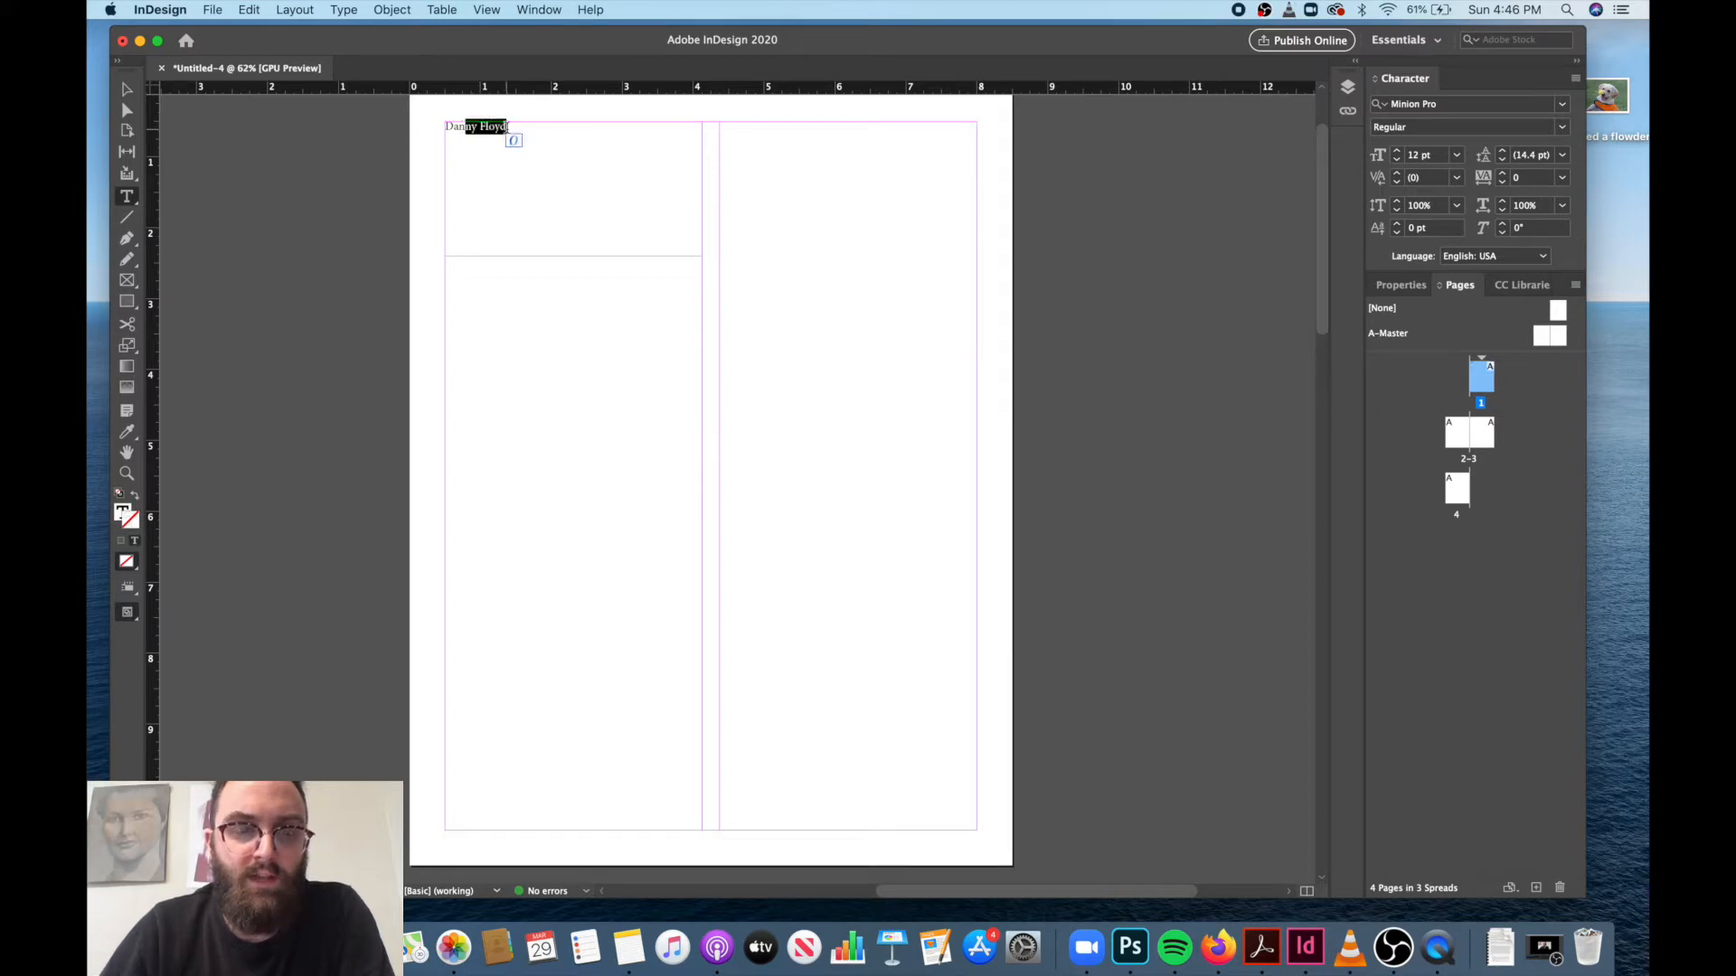
click(527, 129)
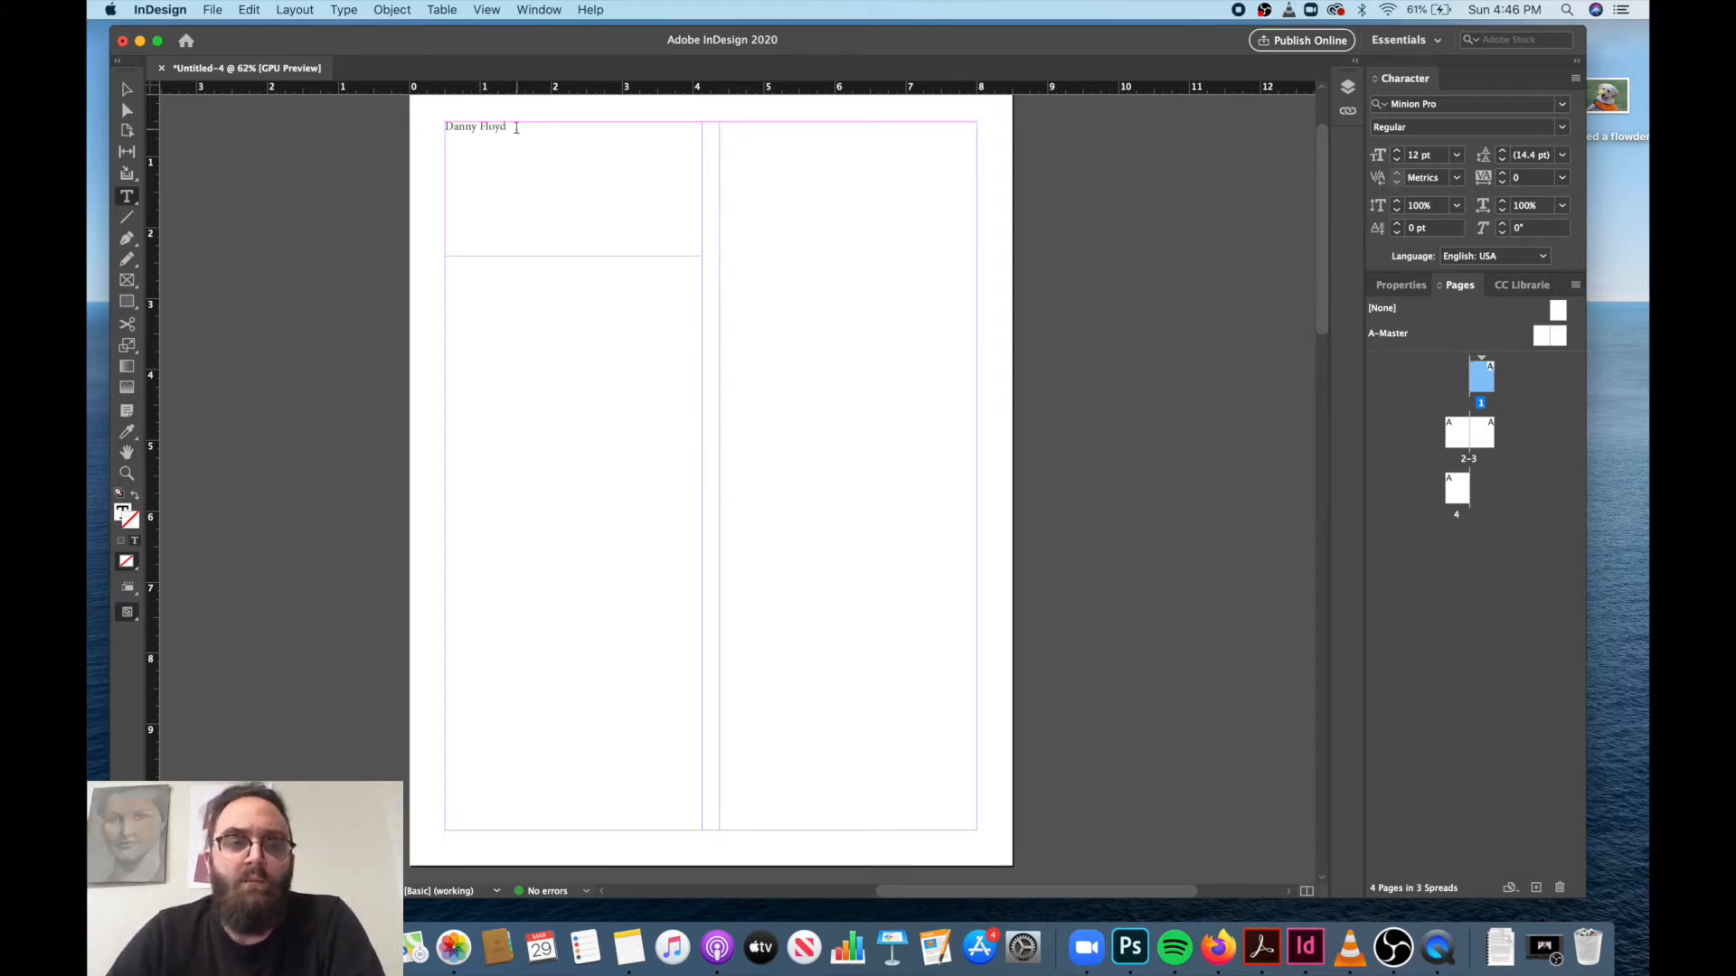
drag(507, 128, 443, 127)
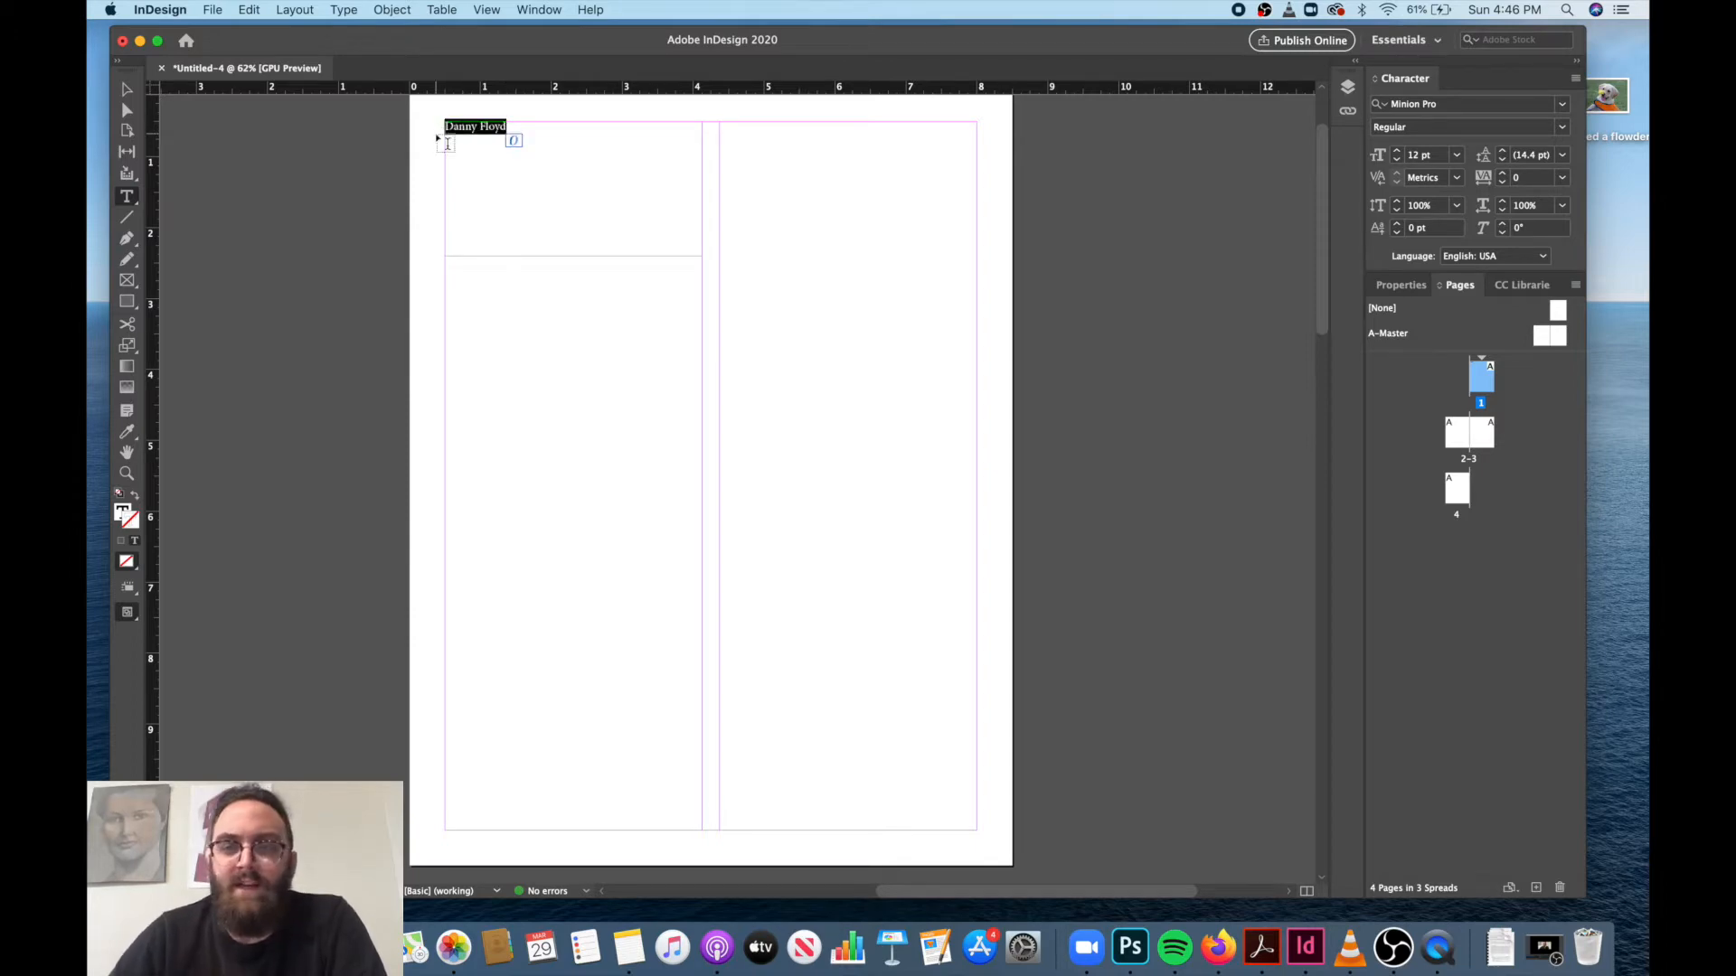
click(1412, 288)
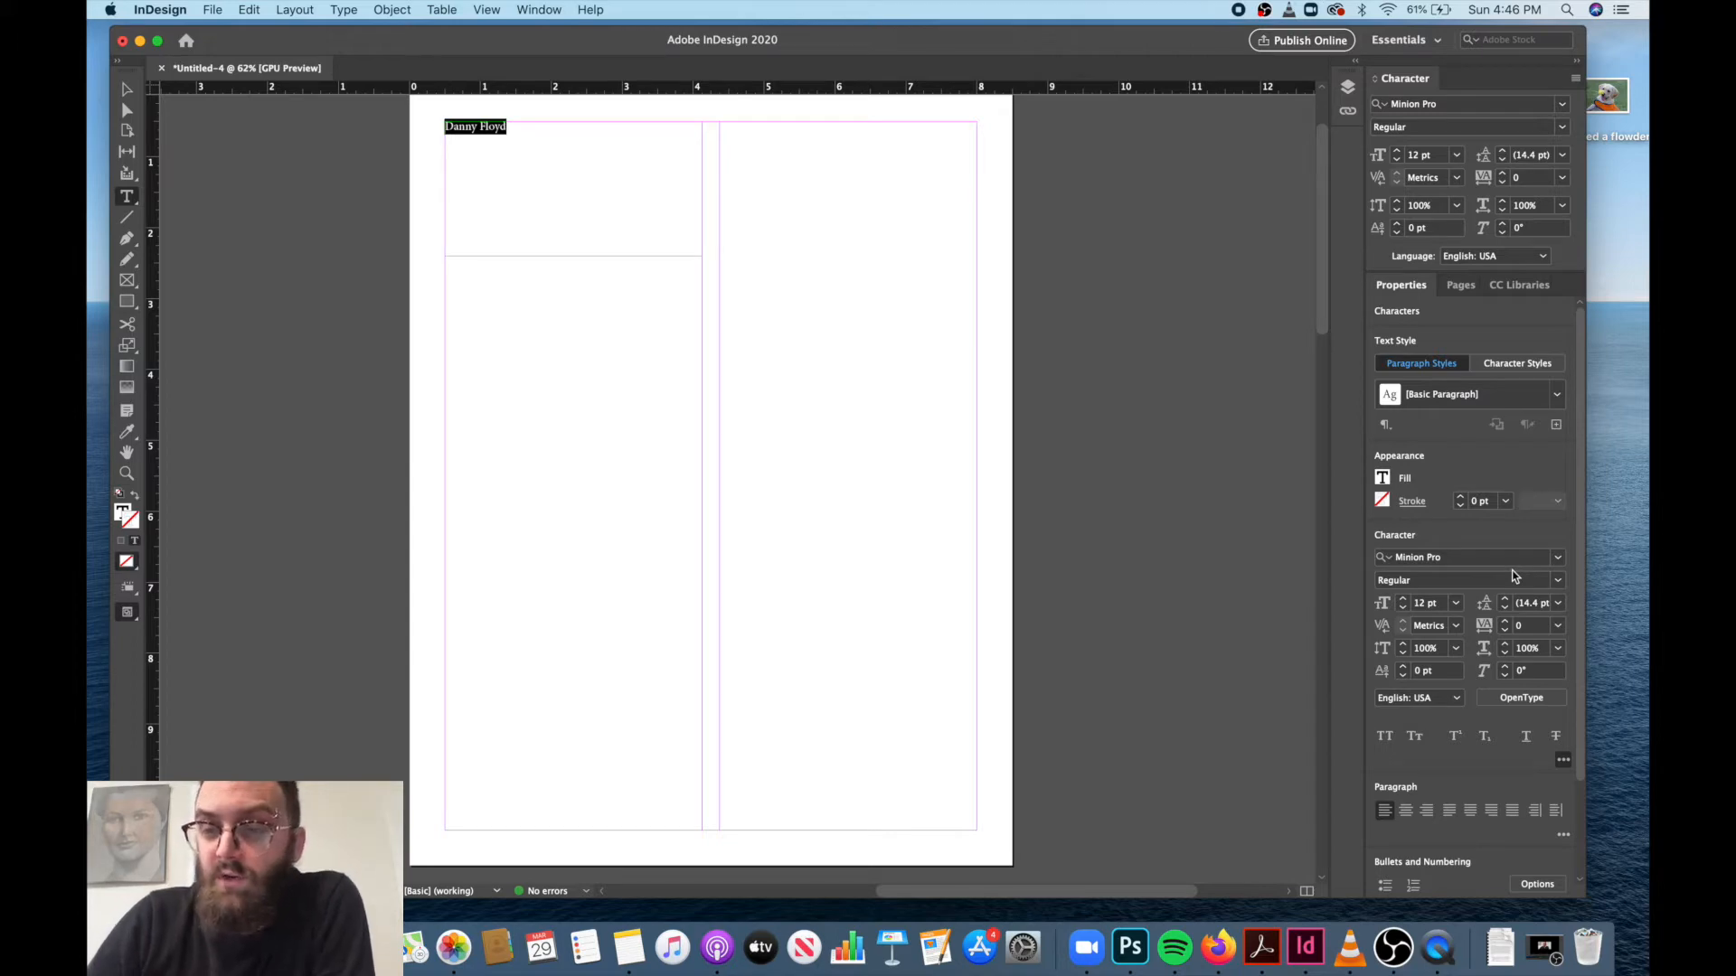
click(1558, 557)
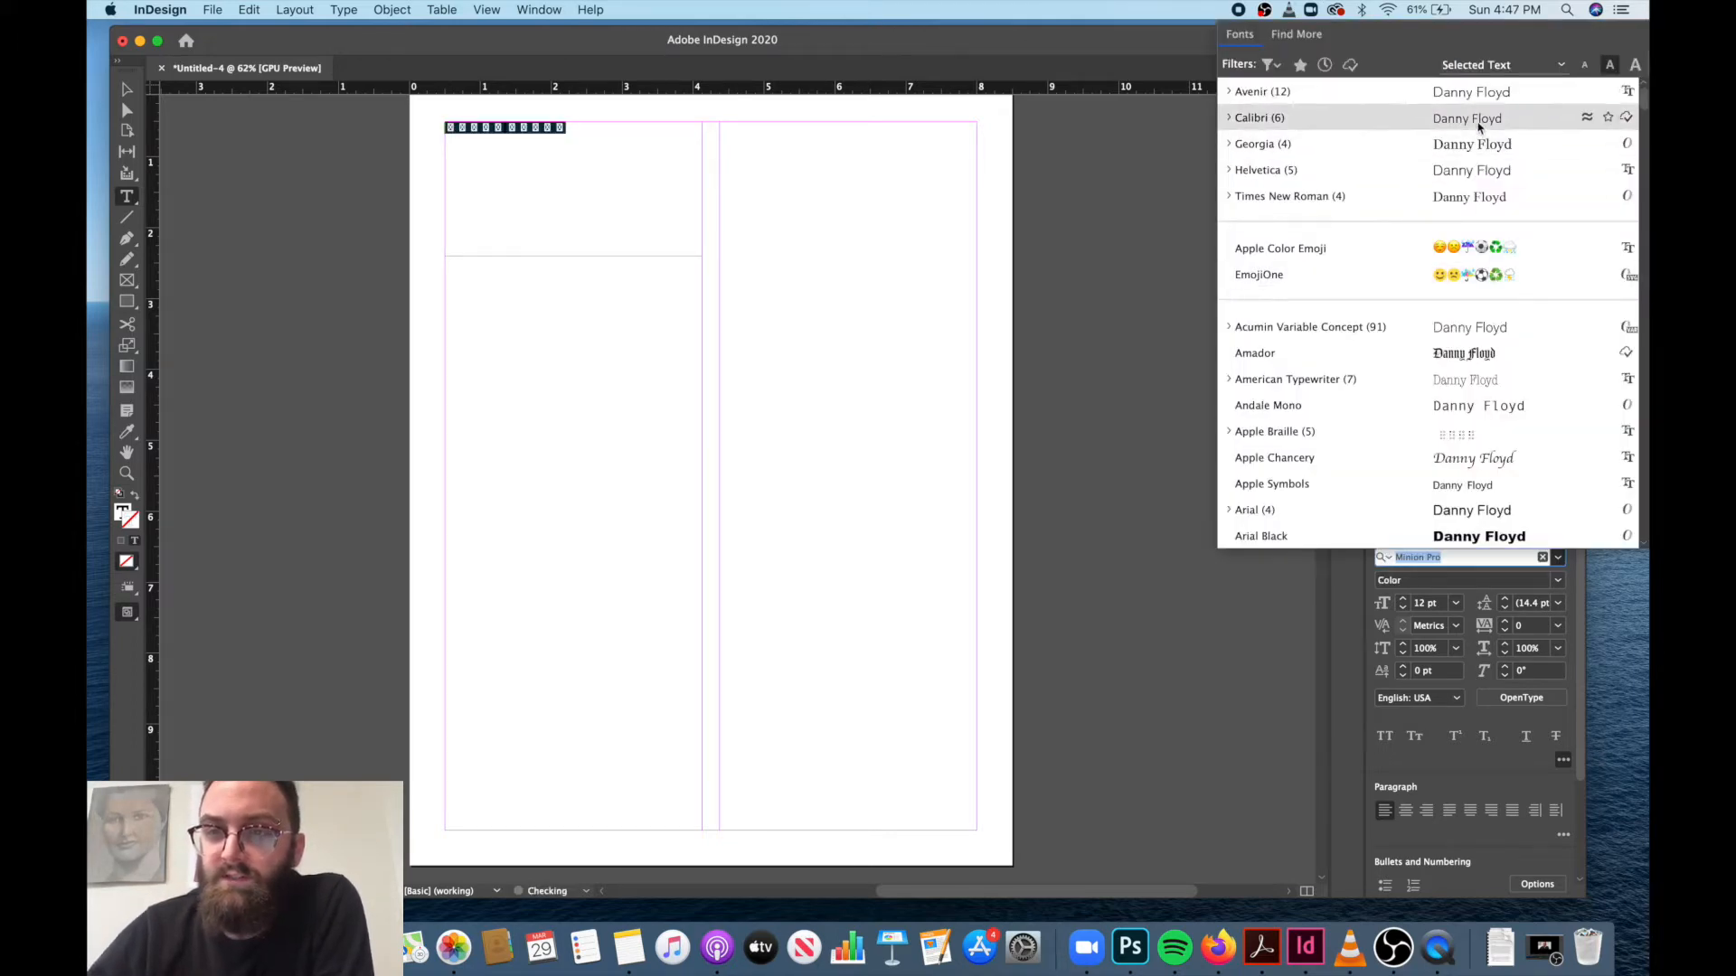
click(1488, 95)
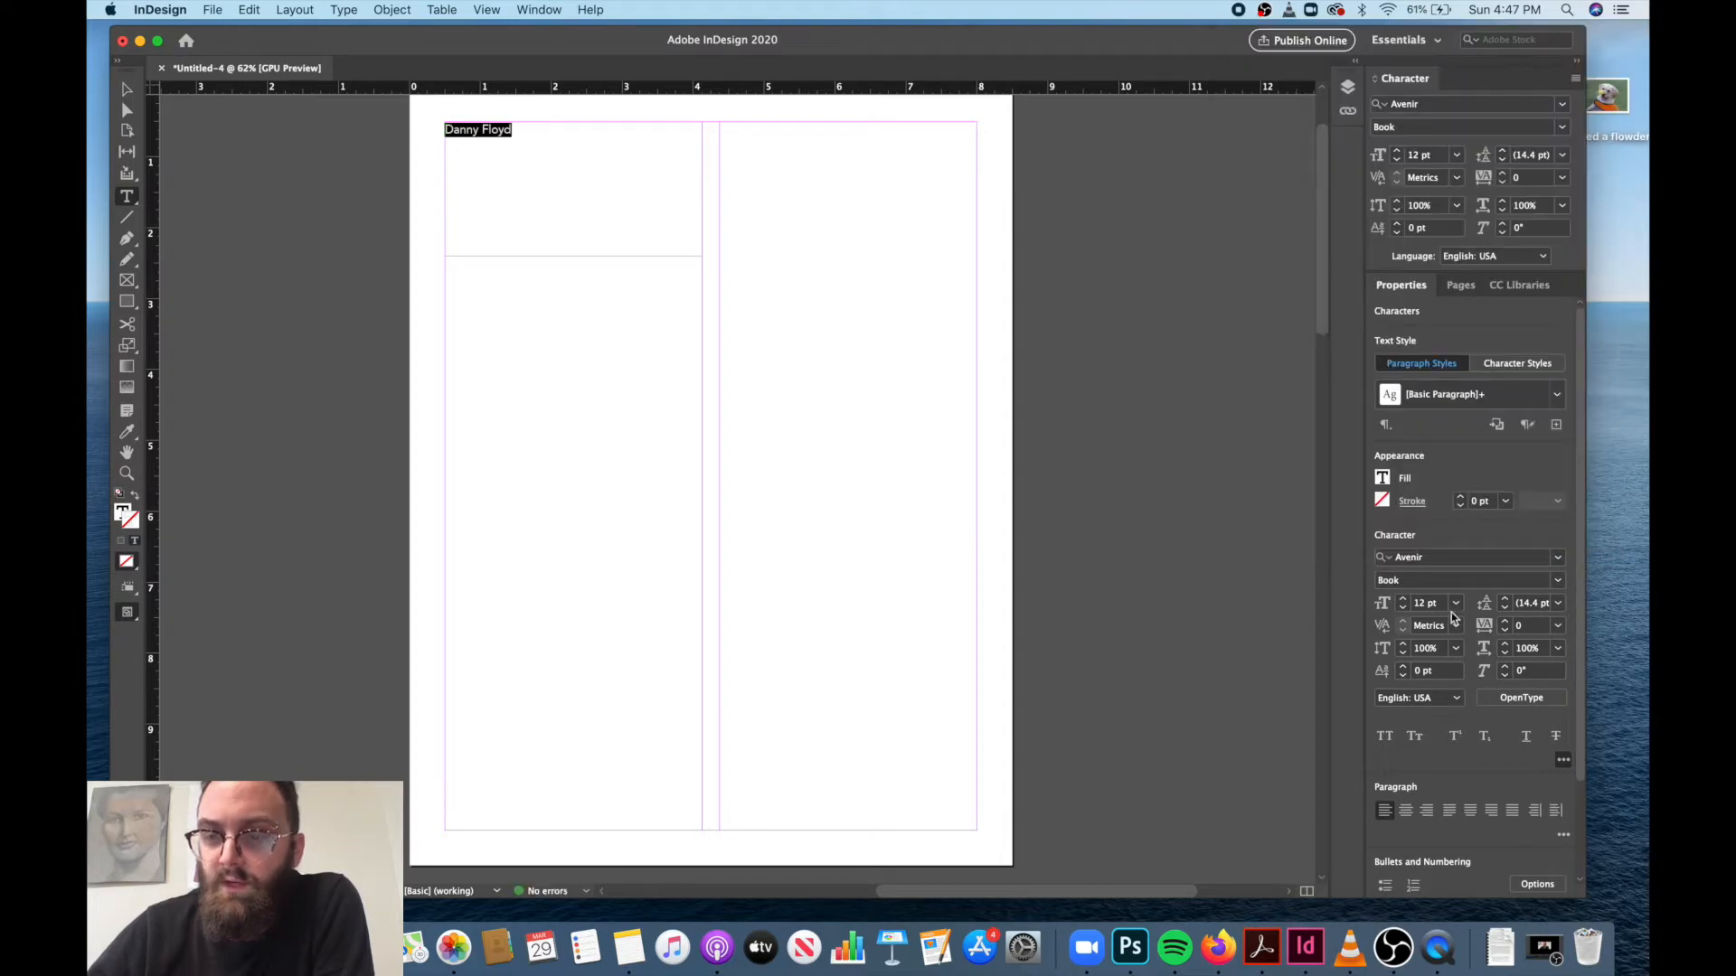
click(1557, 579)
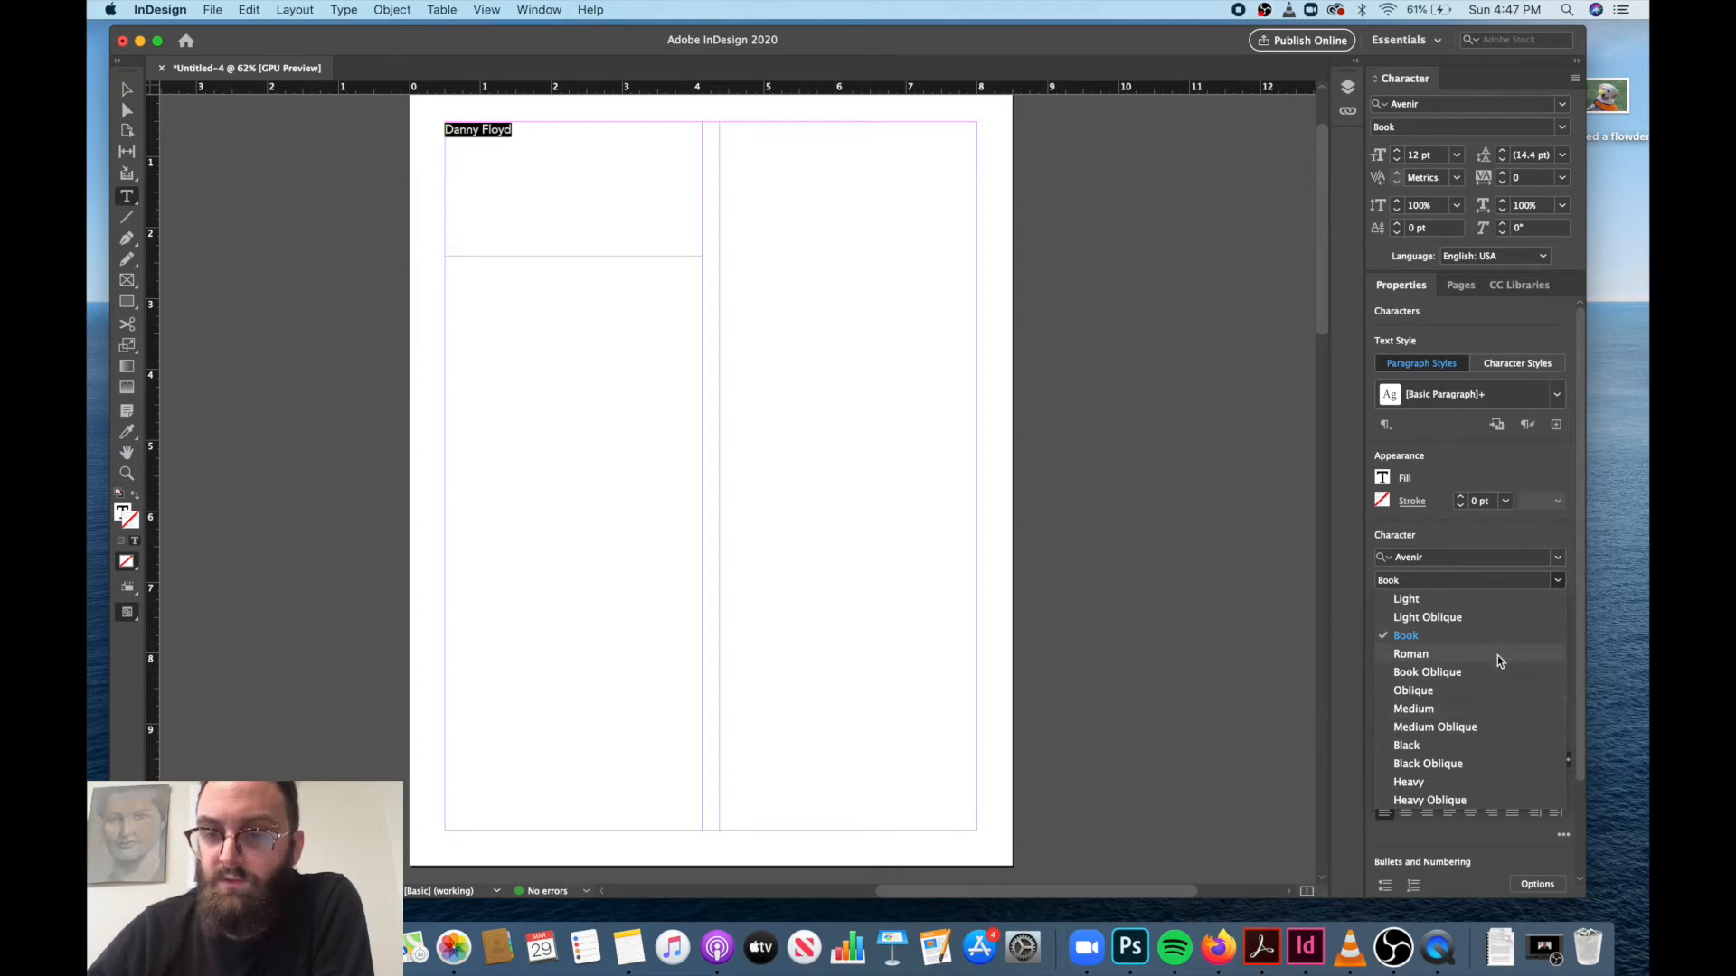
click(1497, 605)
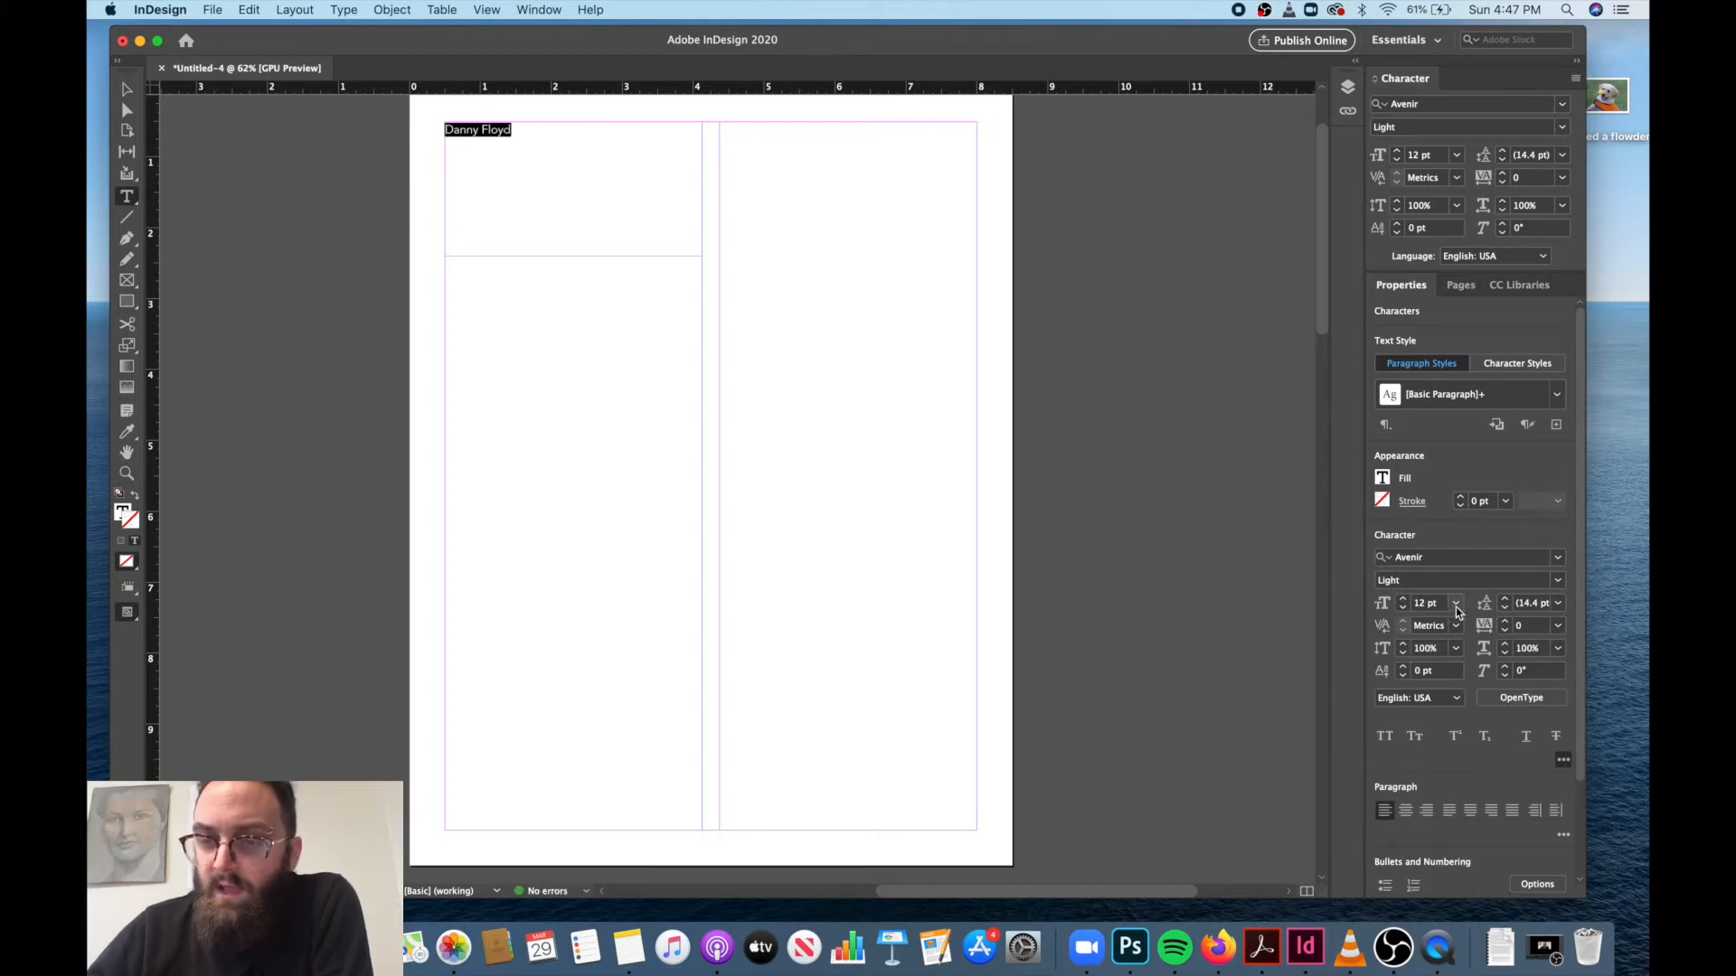
Enlarge the selected name until it spans the full width of the left column, at 47 pt.
click(1455, 603)
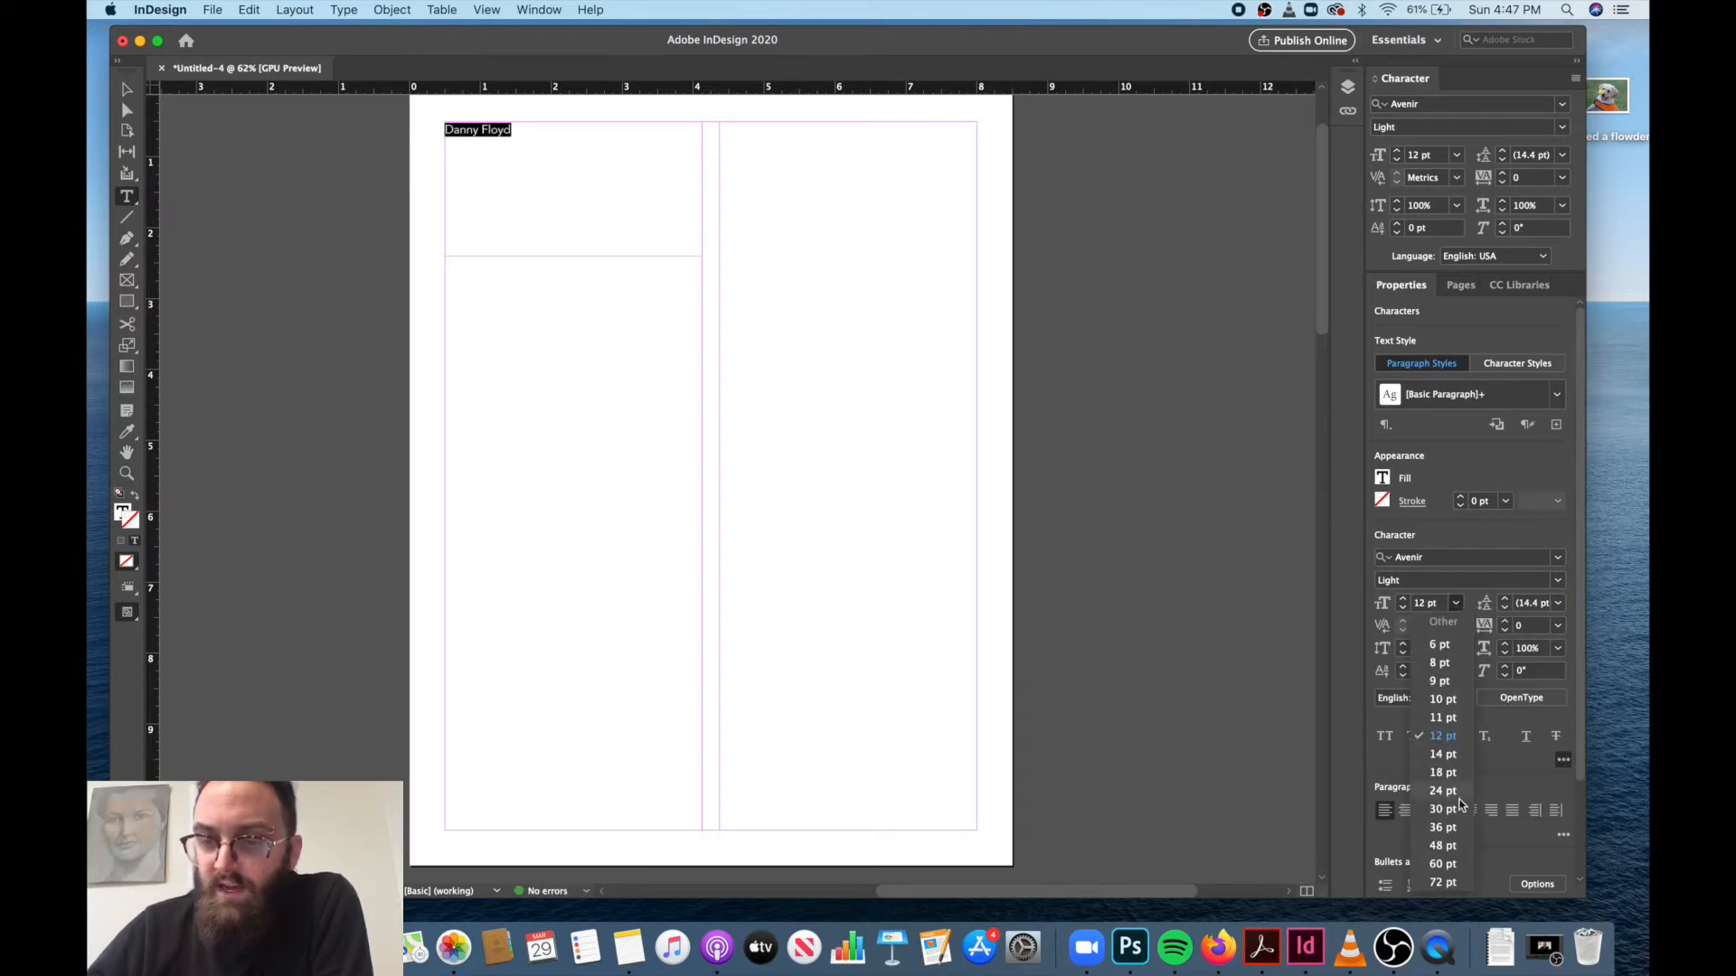
click(1443, 829)
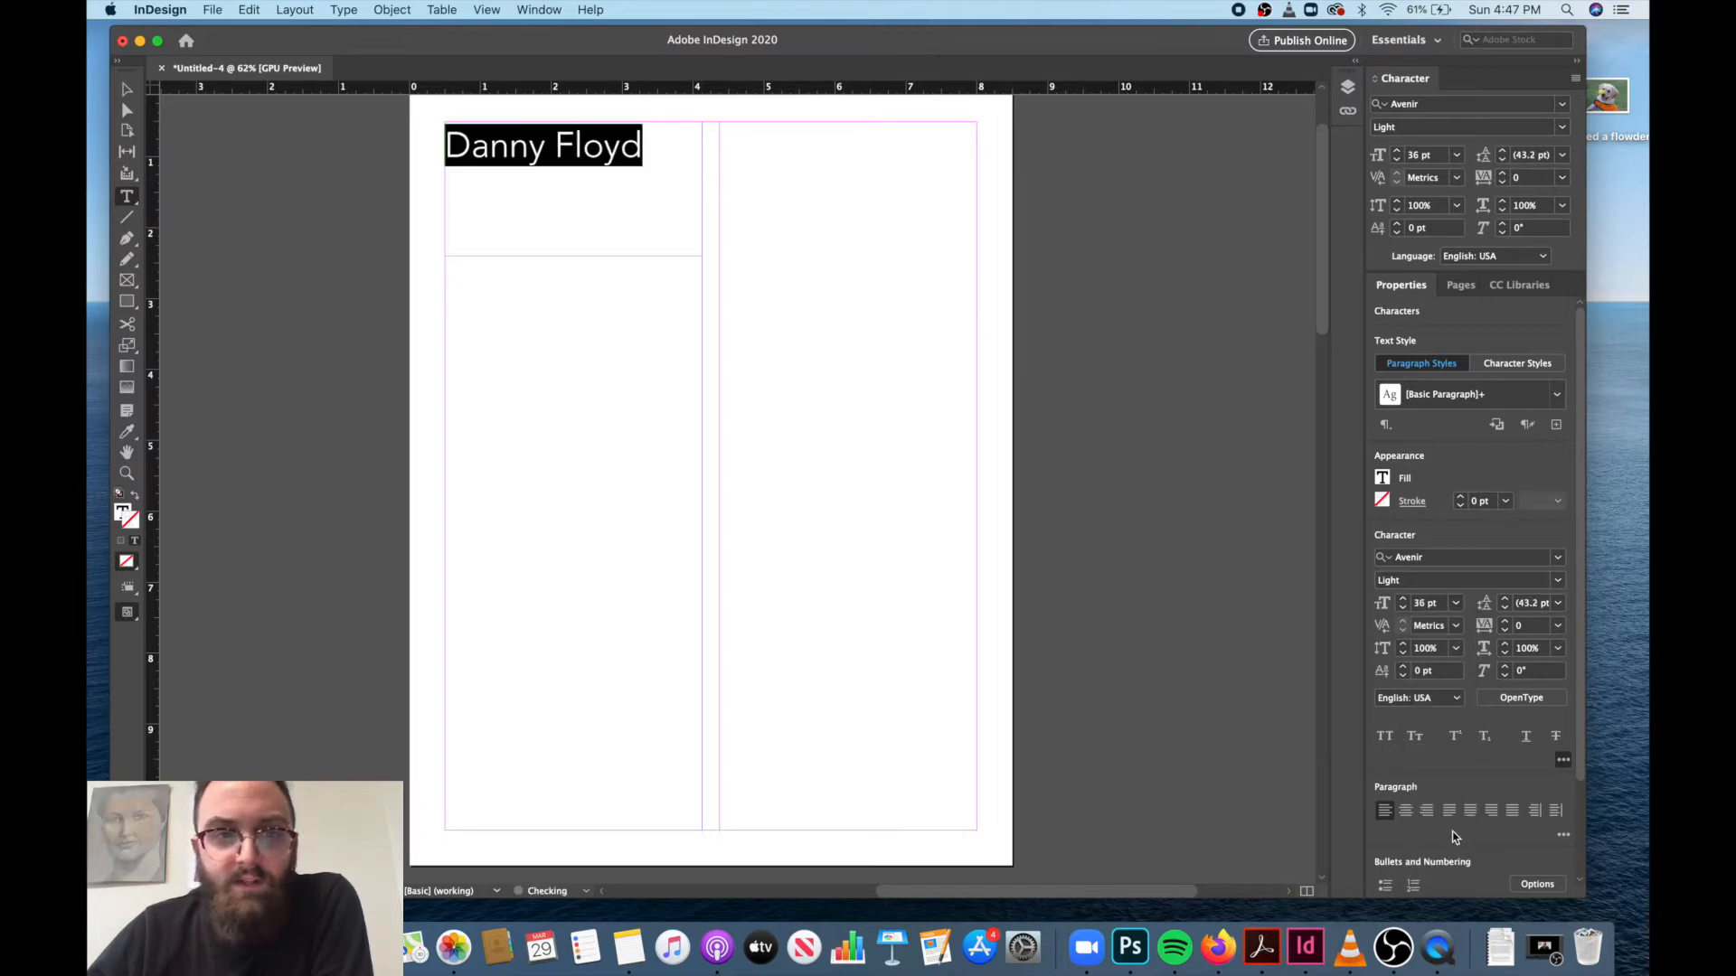
click(1456, 603)
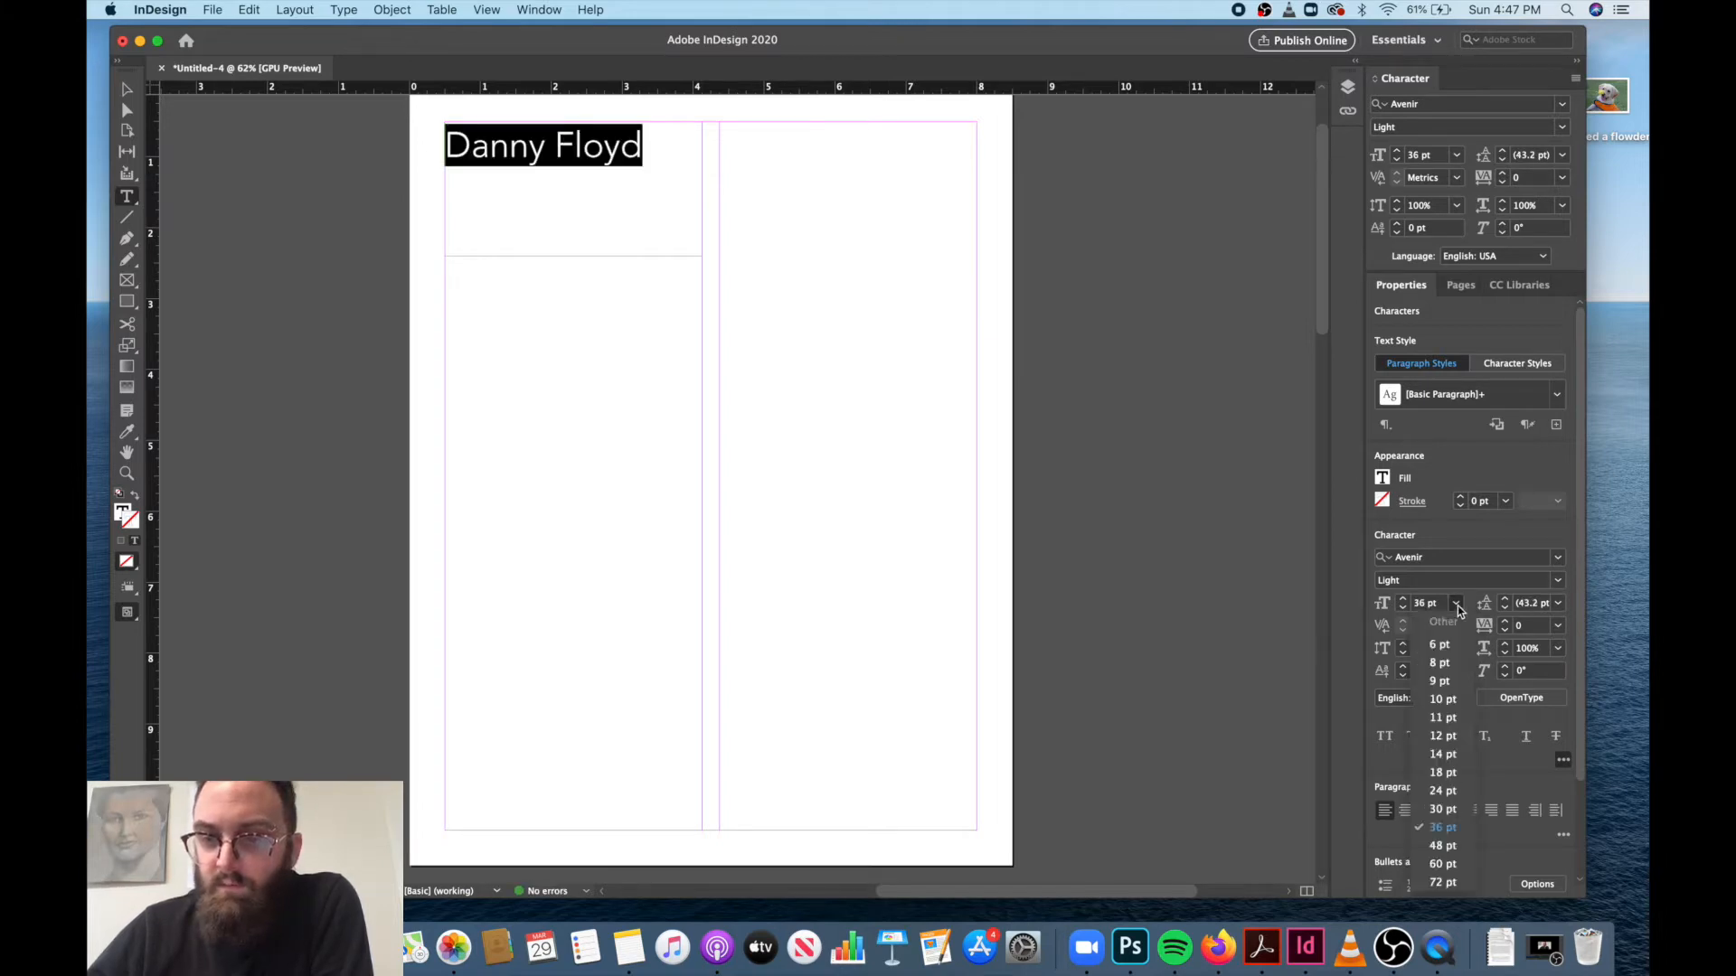
click(1443, 809)
click(1403, 600)
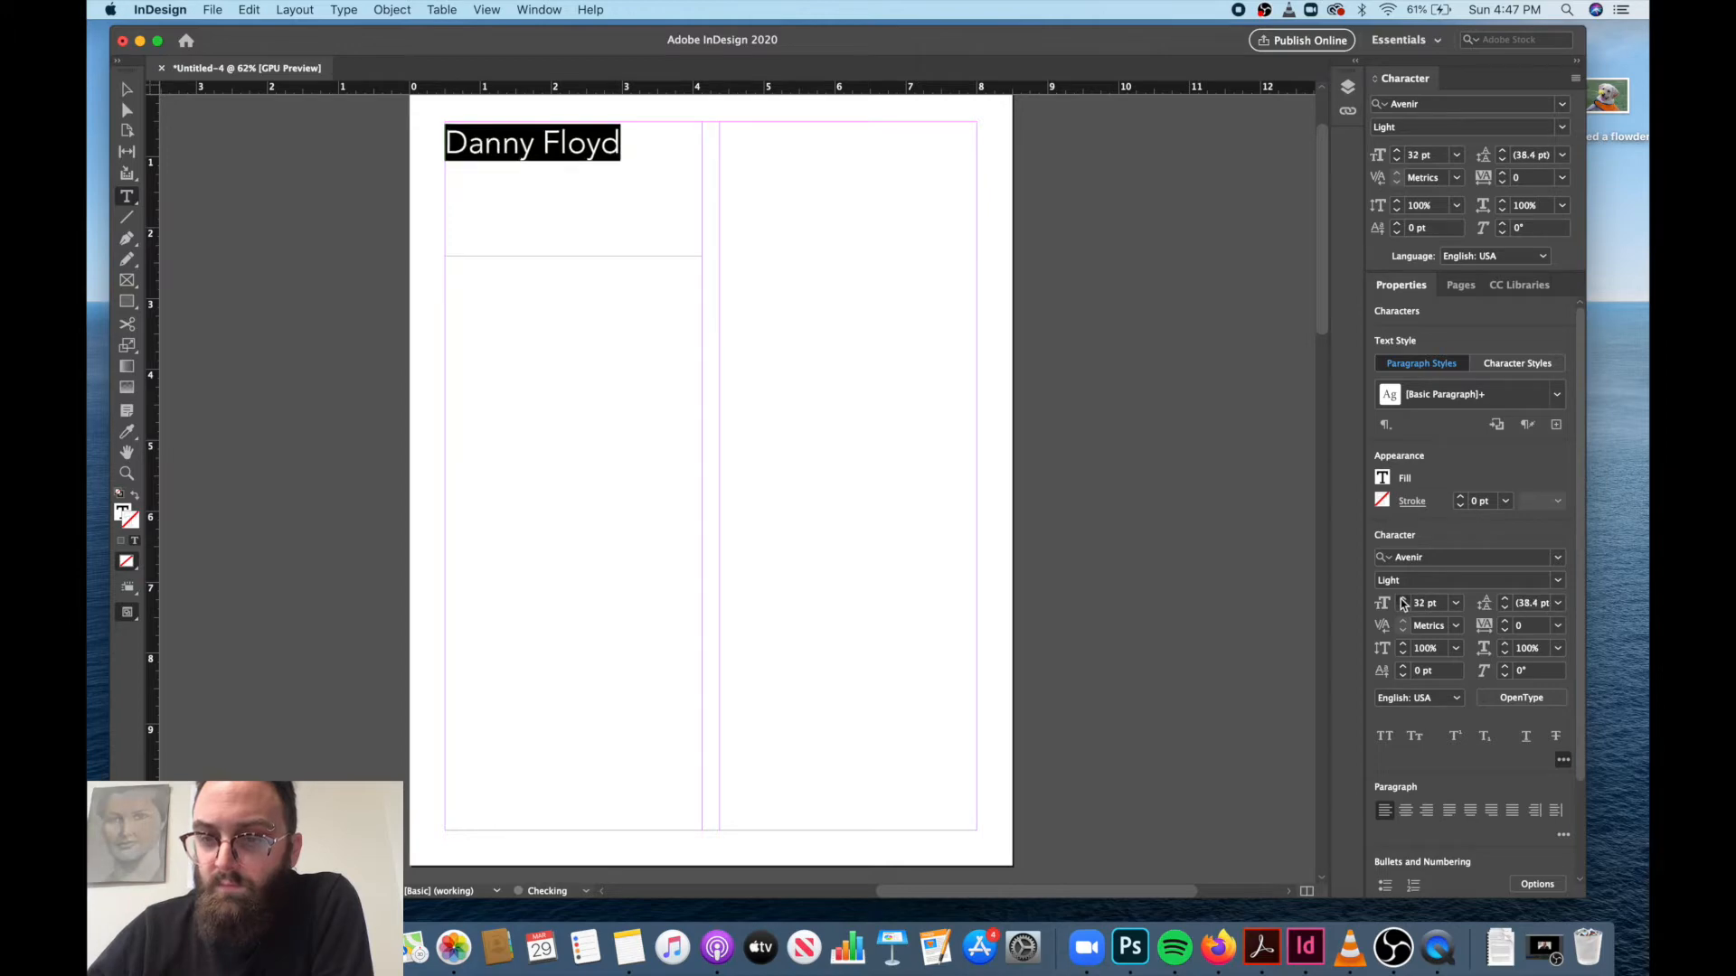
click(1403, 600)
click(1403, 600)
click(1403, 600)
click(1404, 600)
click(1403, 601)
click(1403, 600)
click(1403, 601)
click(1403, 600)
click(1403, 600)
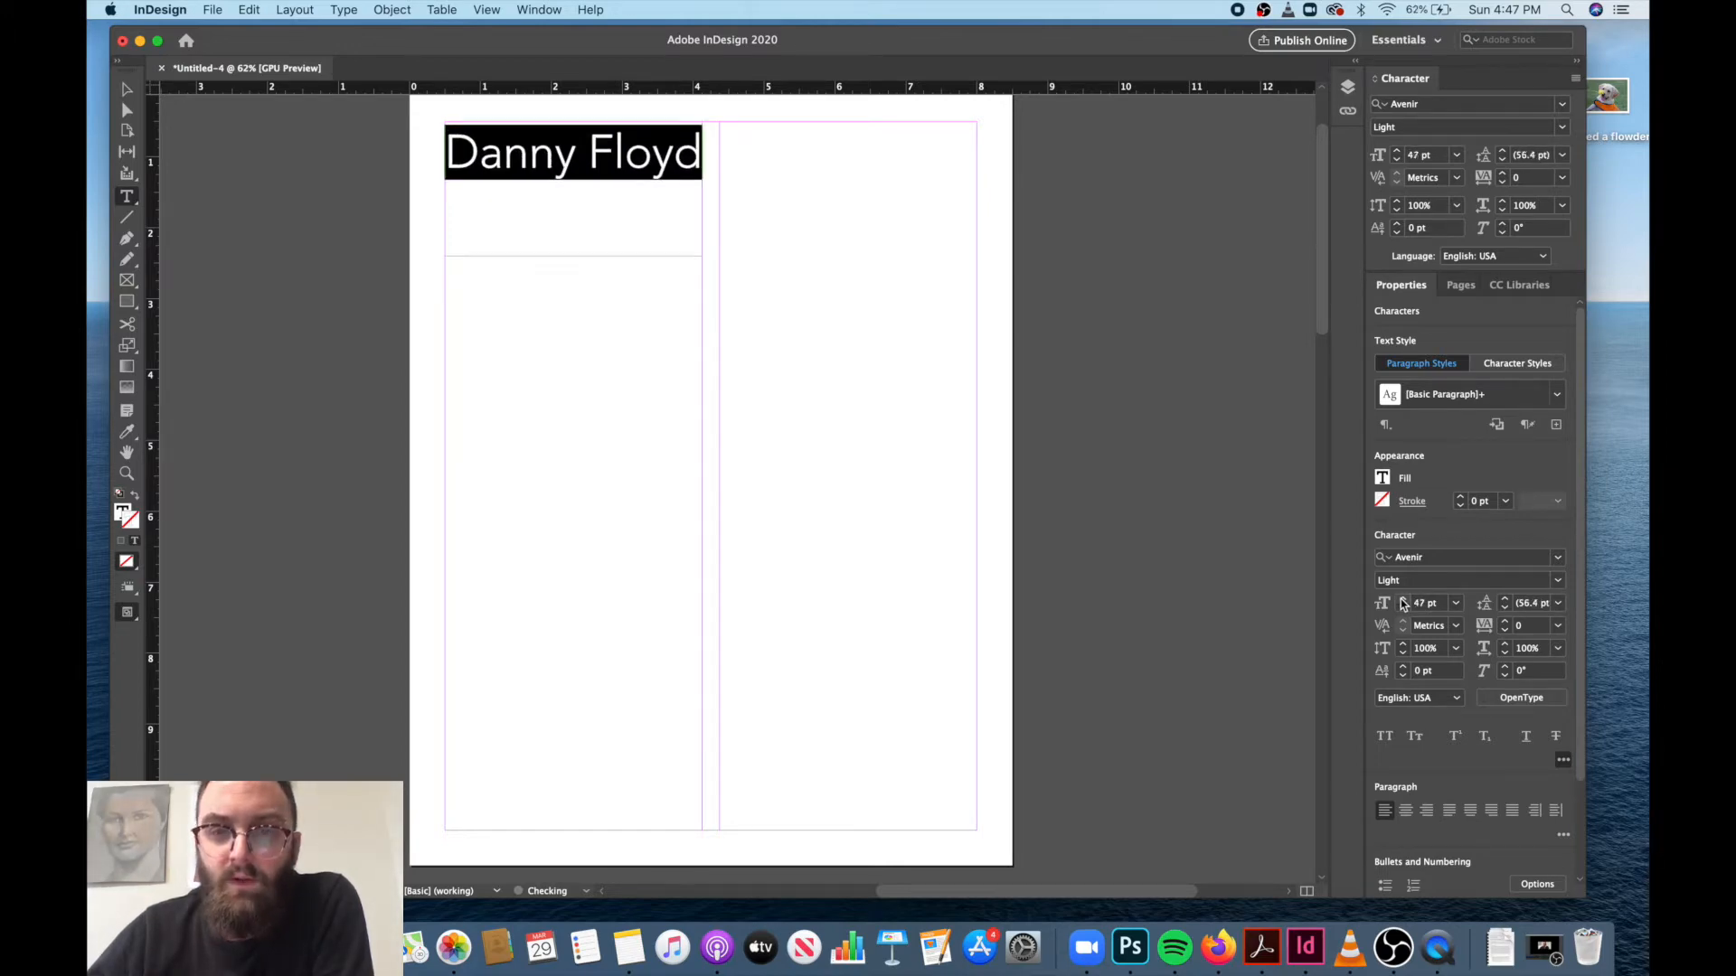
Set the fill color of the selected name to the yellow C=0 M=0 Y=100 swatch.
click(1384, 478)
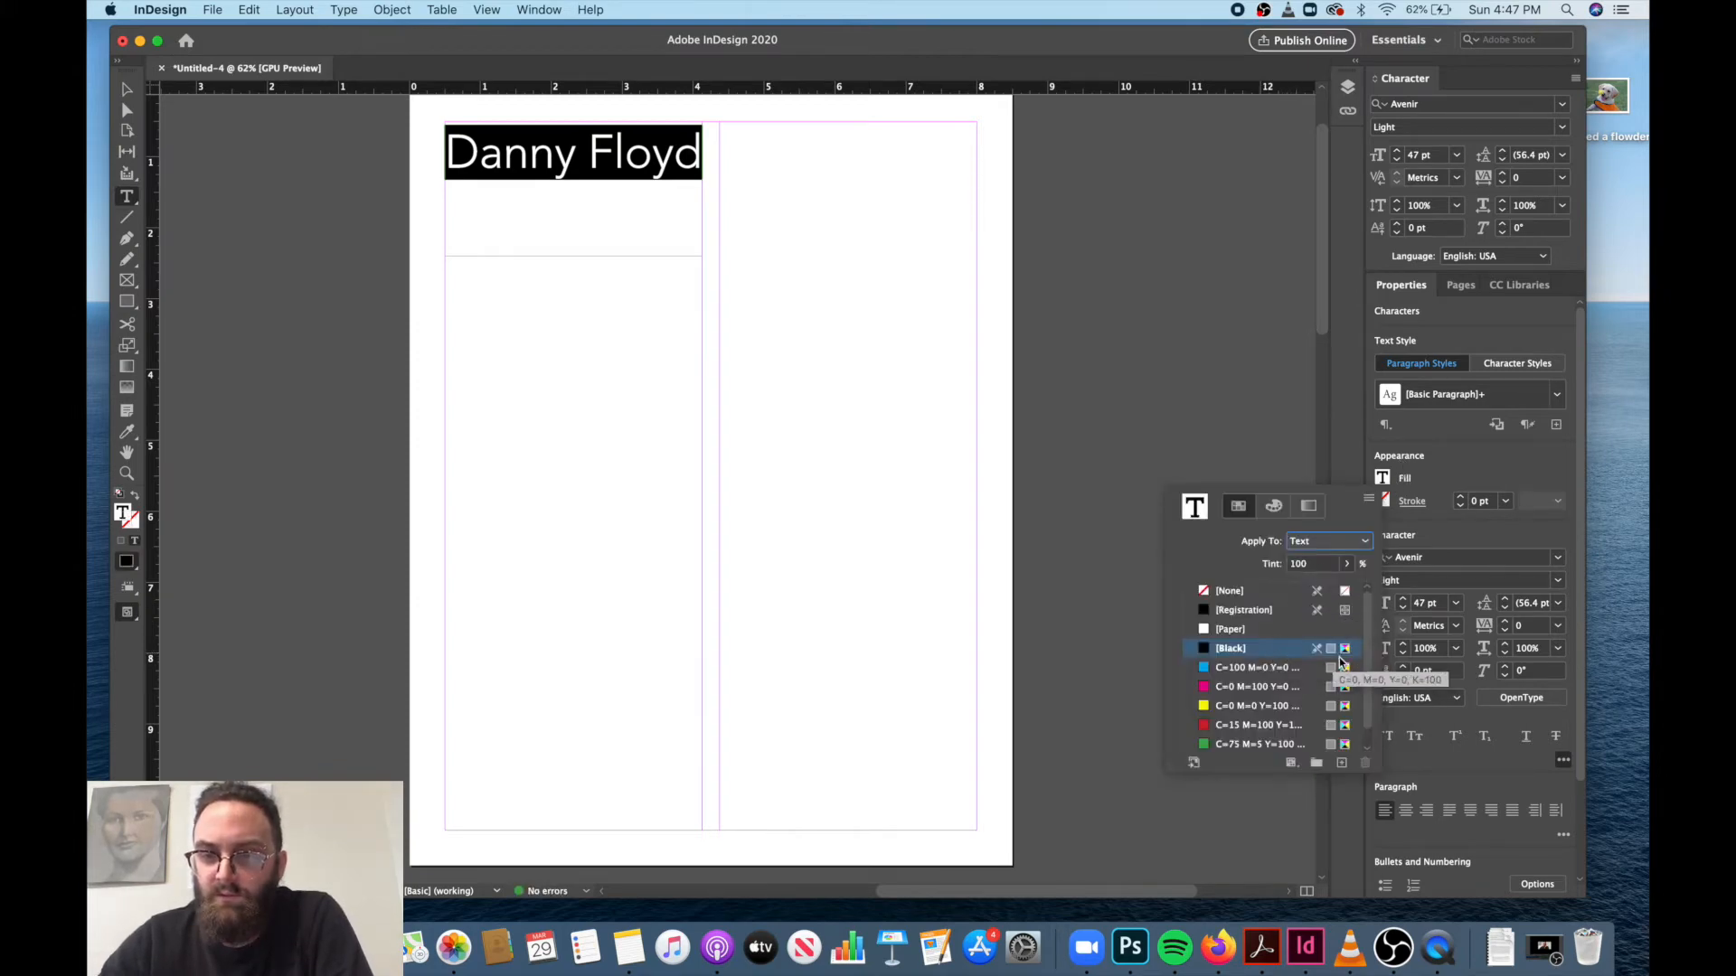
click(1246, 706)
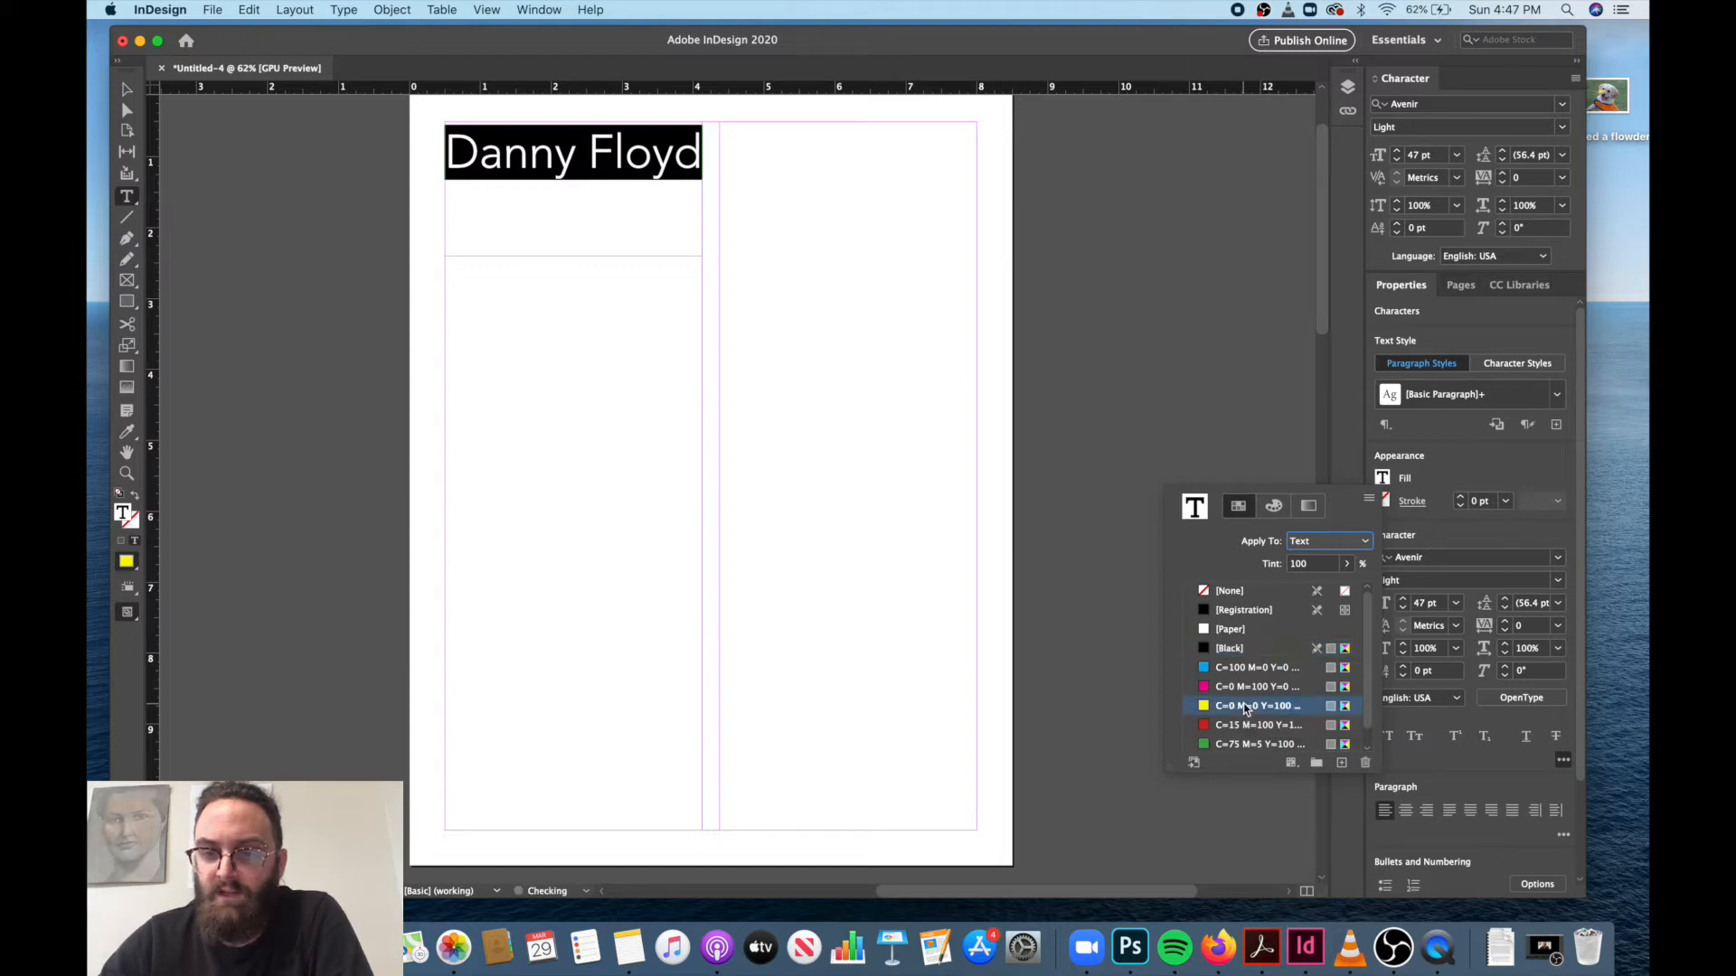
click(1451, 440)
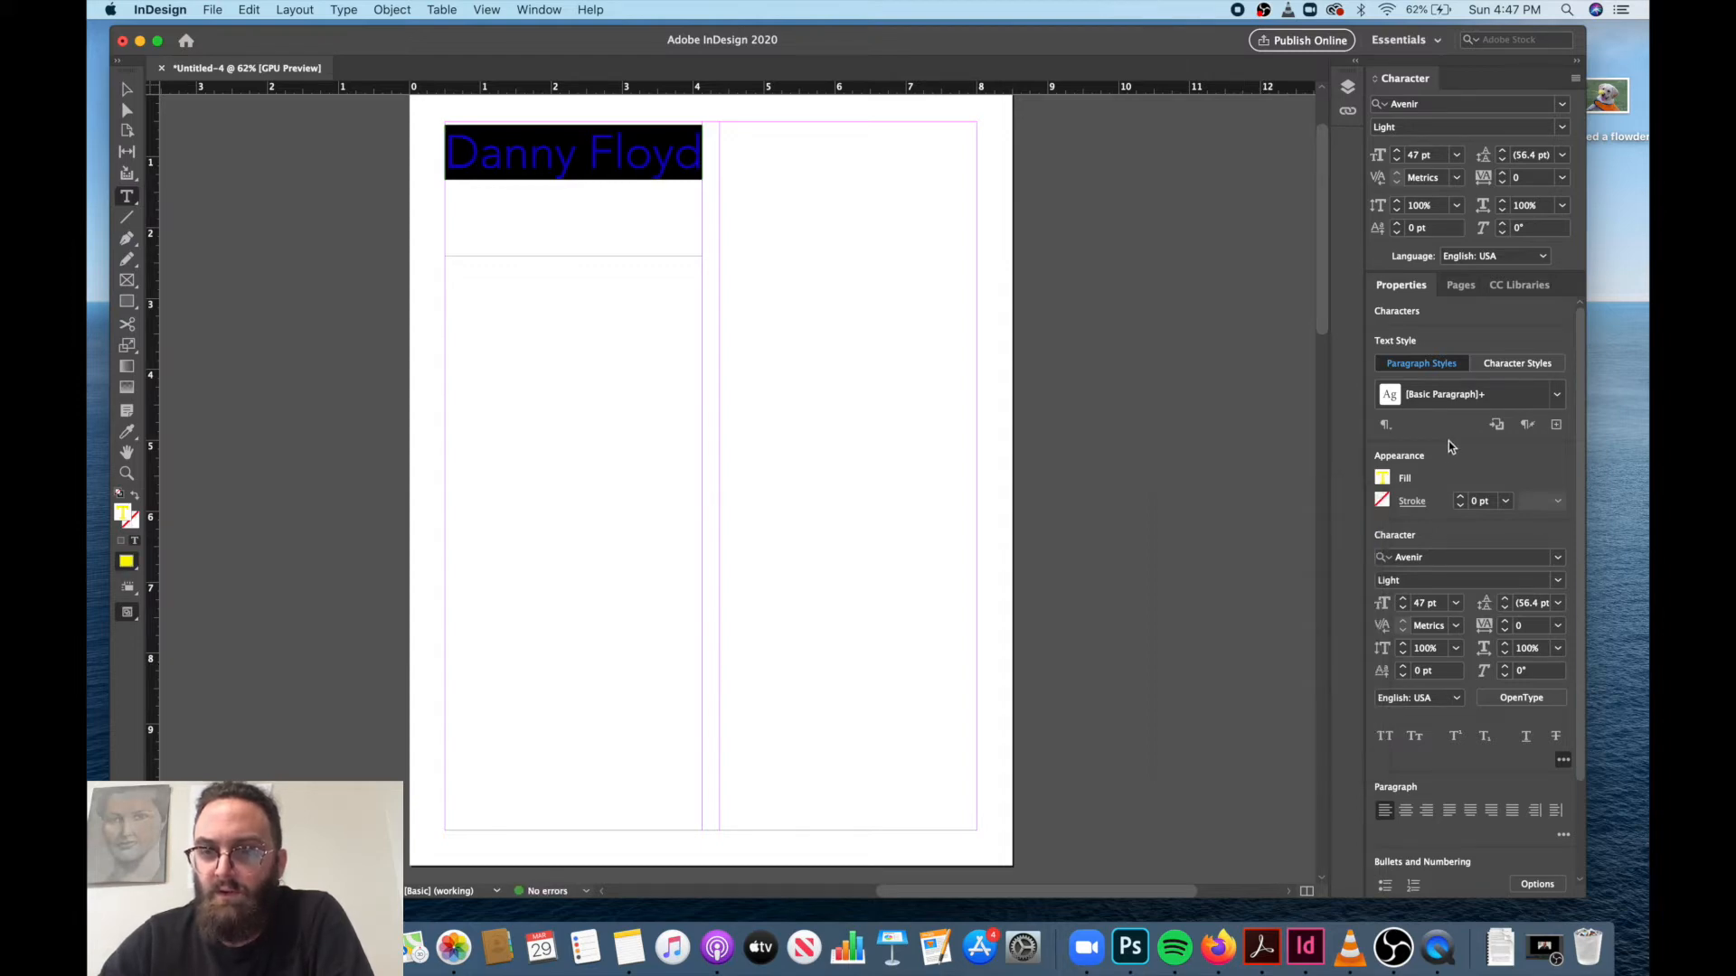
Give the selected name a stroke in the [Black] swatch.
click(1404, 505)
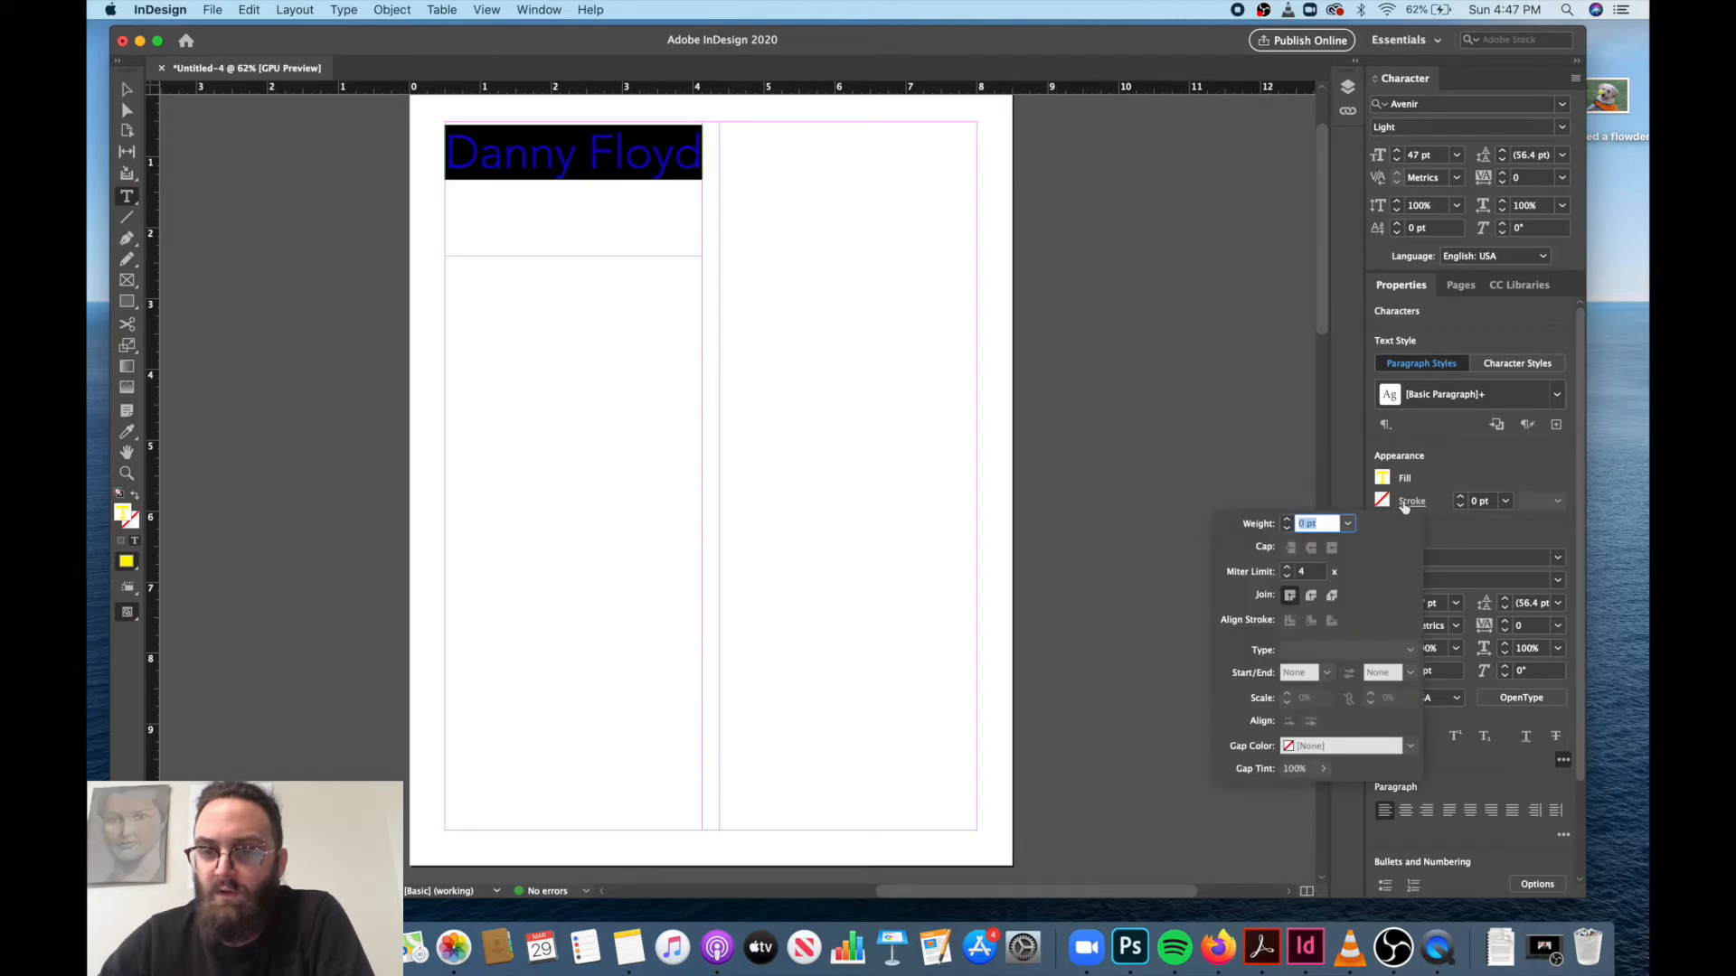
click(1427, 503)
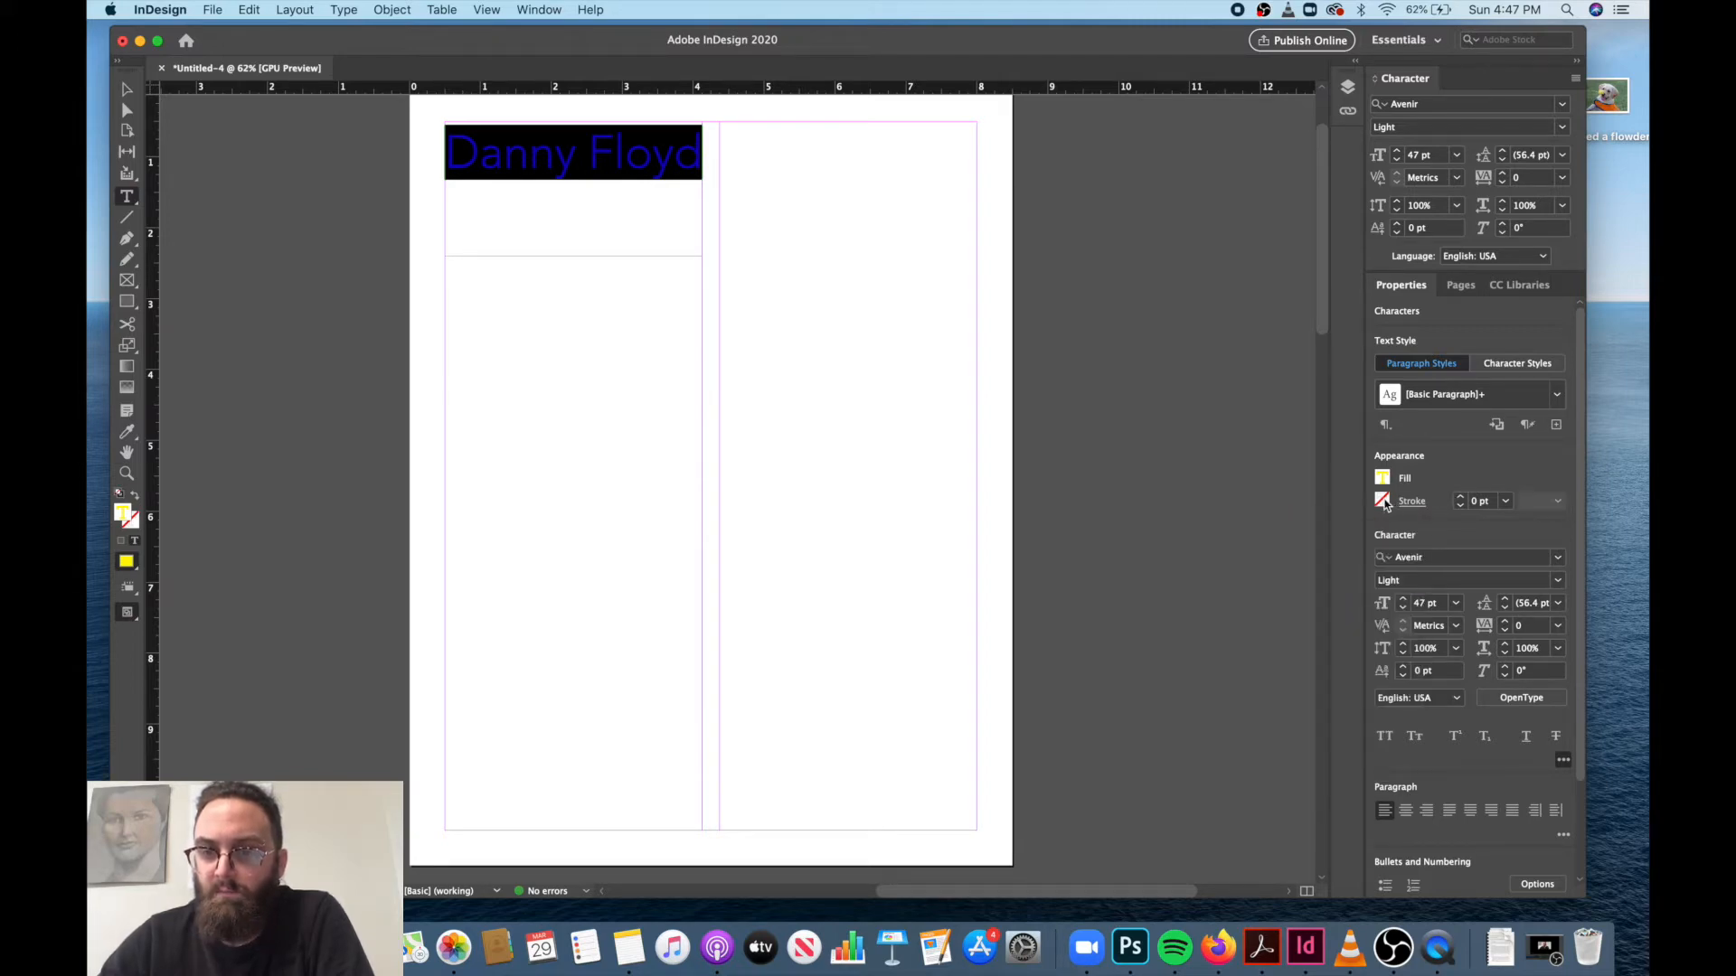
click(1383, 503)
click(1234, 672)
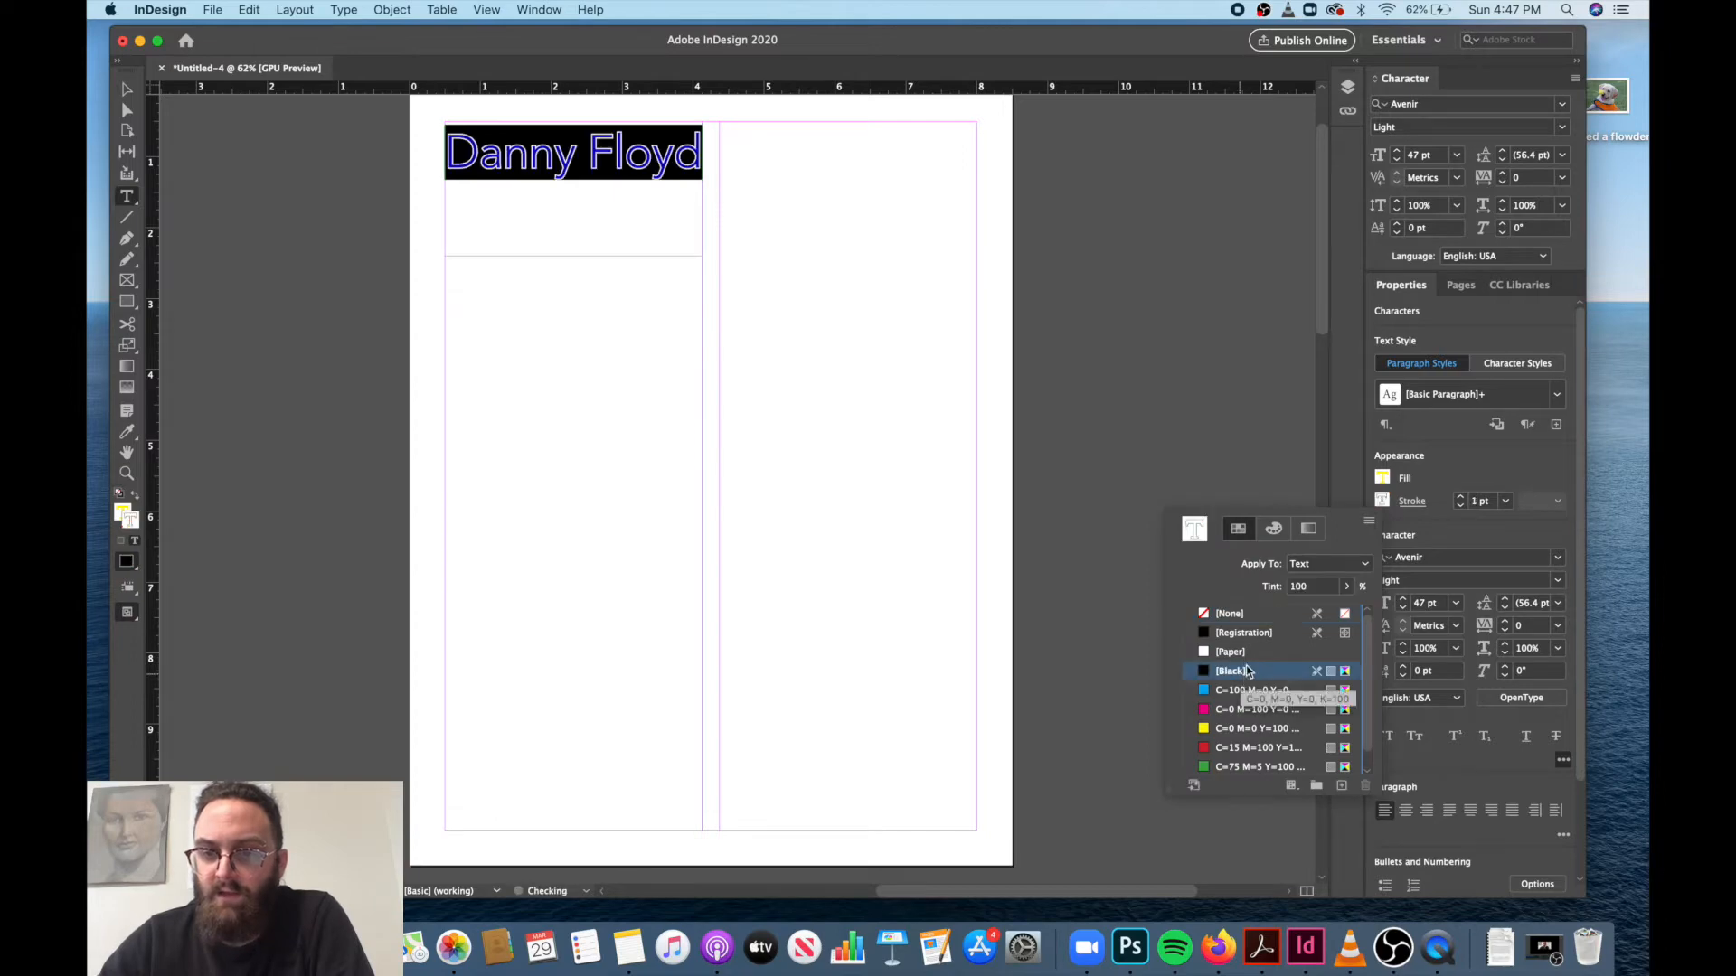
click(1463, 502)
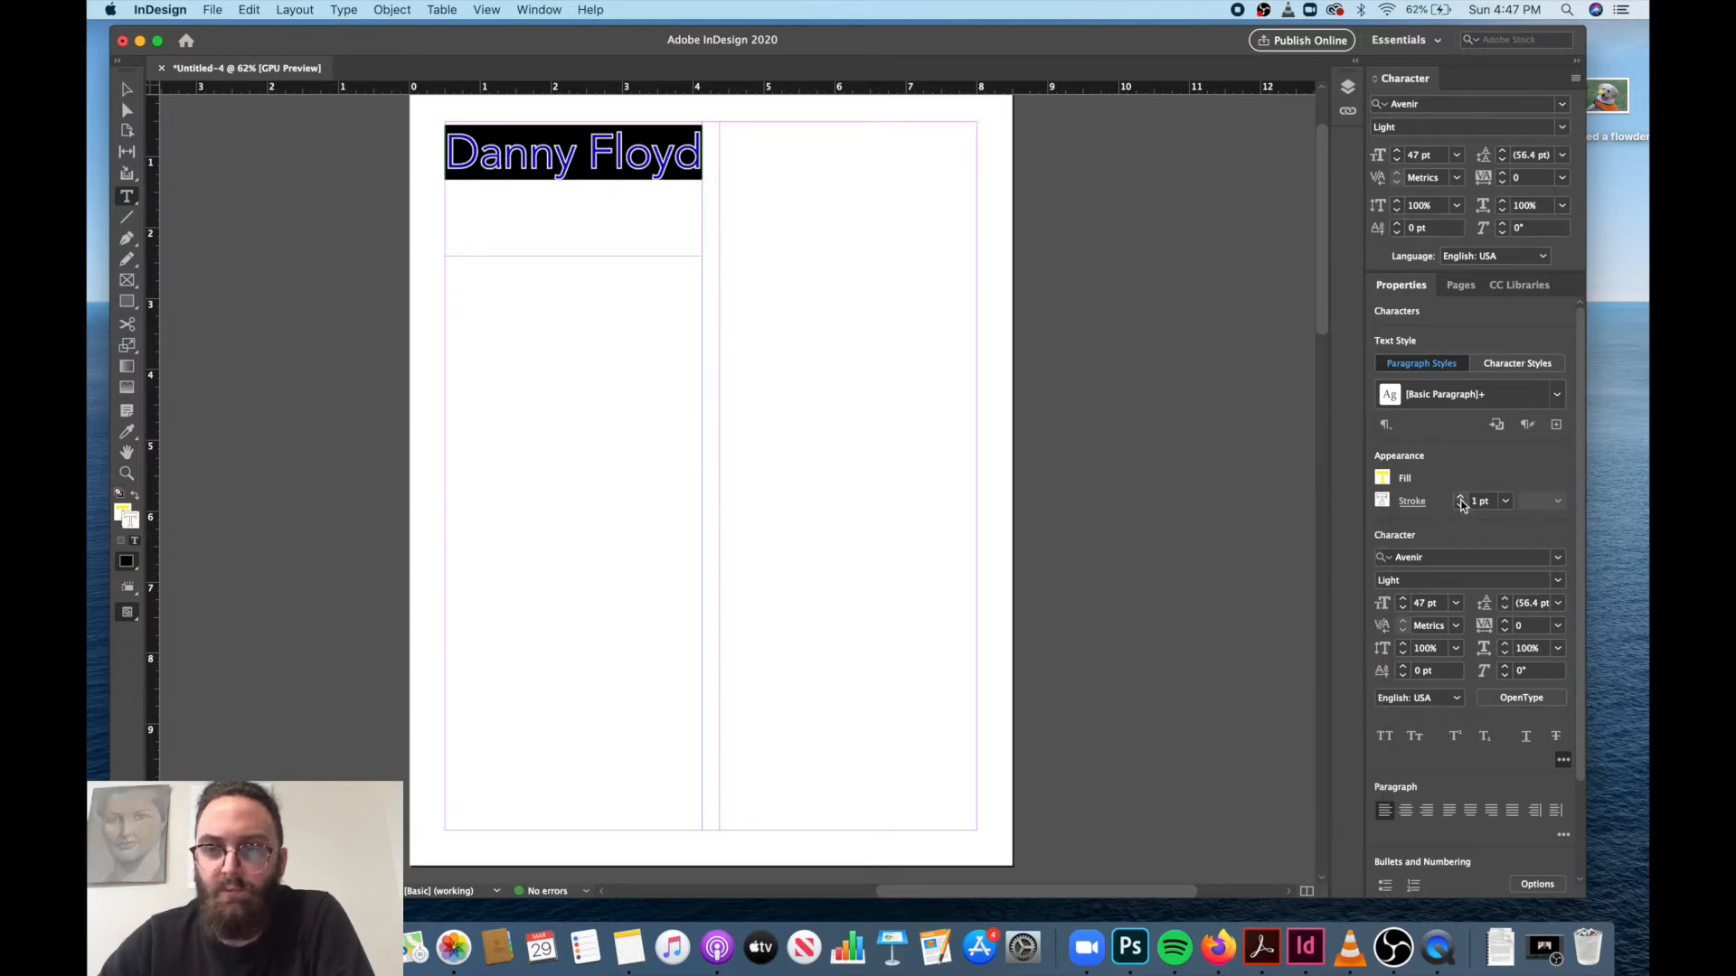
Try heavier stroke weights on the name, starting with 2 pt, and bring the weight back down to 1 pt.
click(1461, 498)
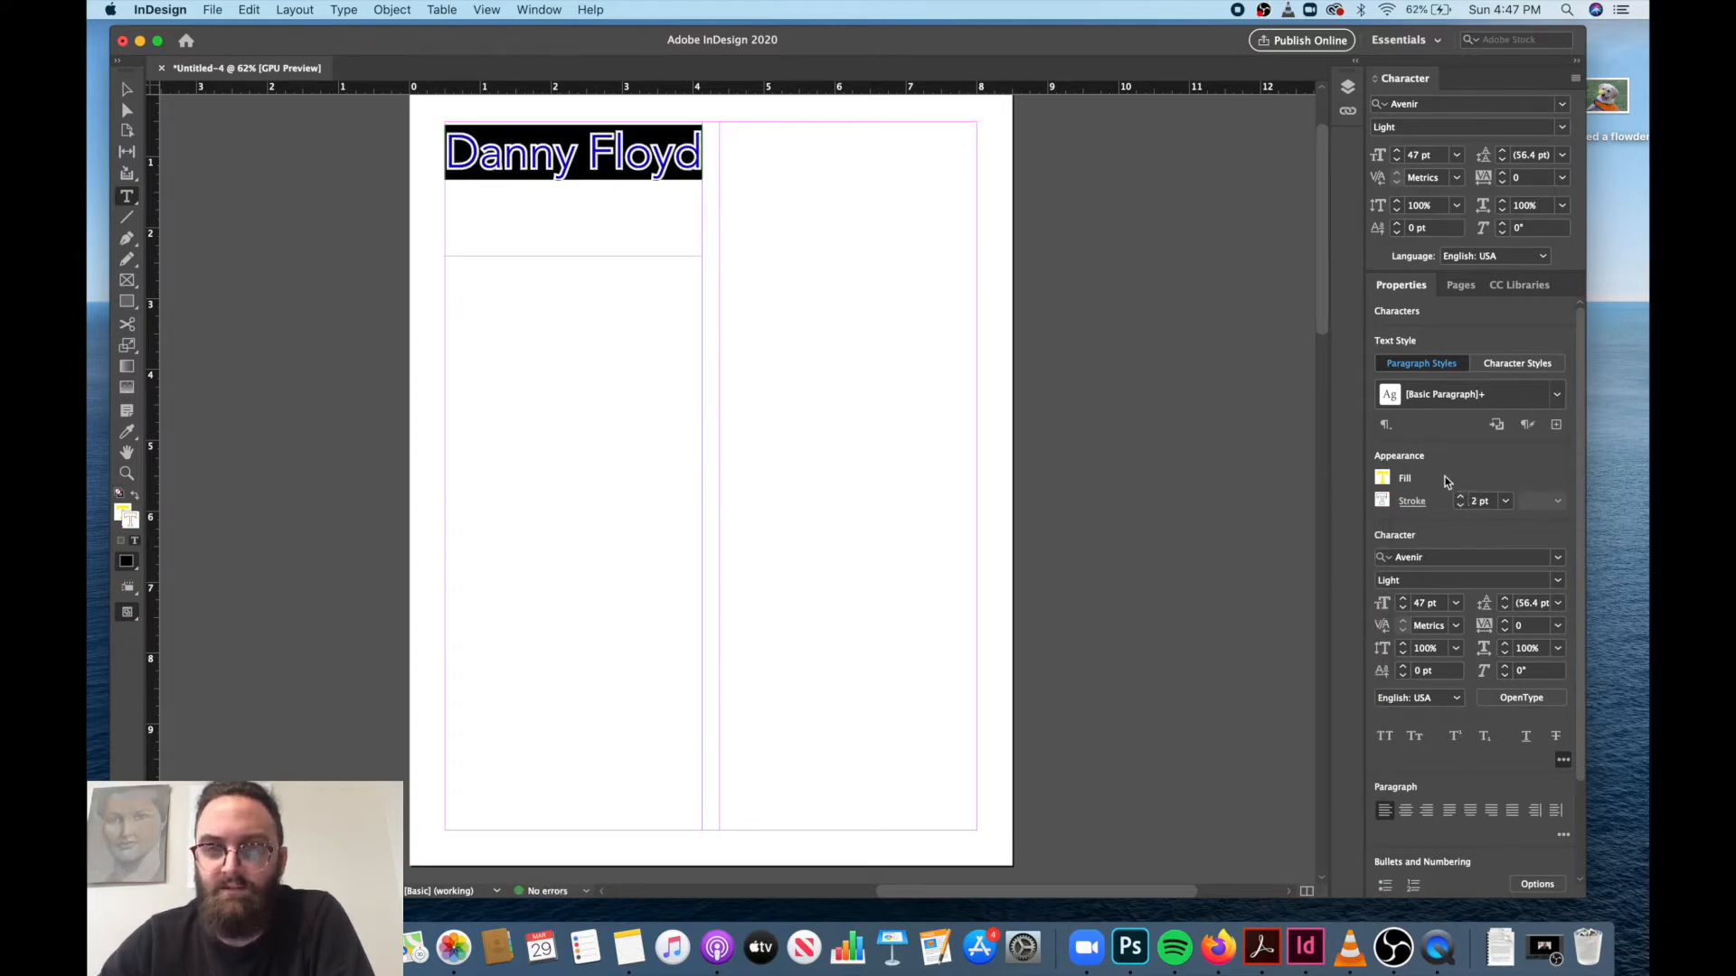
click(1460, 497)
click(1460, 497)
click(1461, 506)
click(1461, 505)
click(1461, 505)
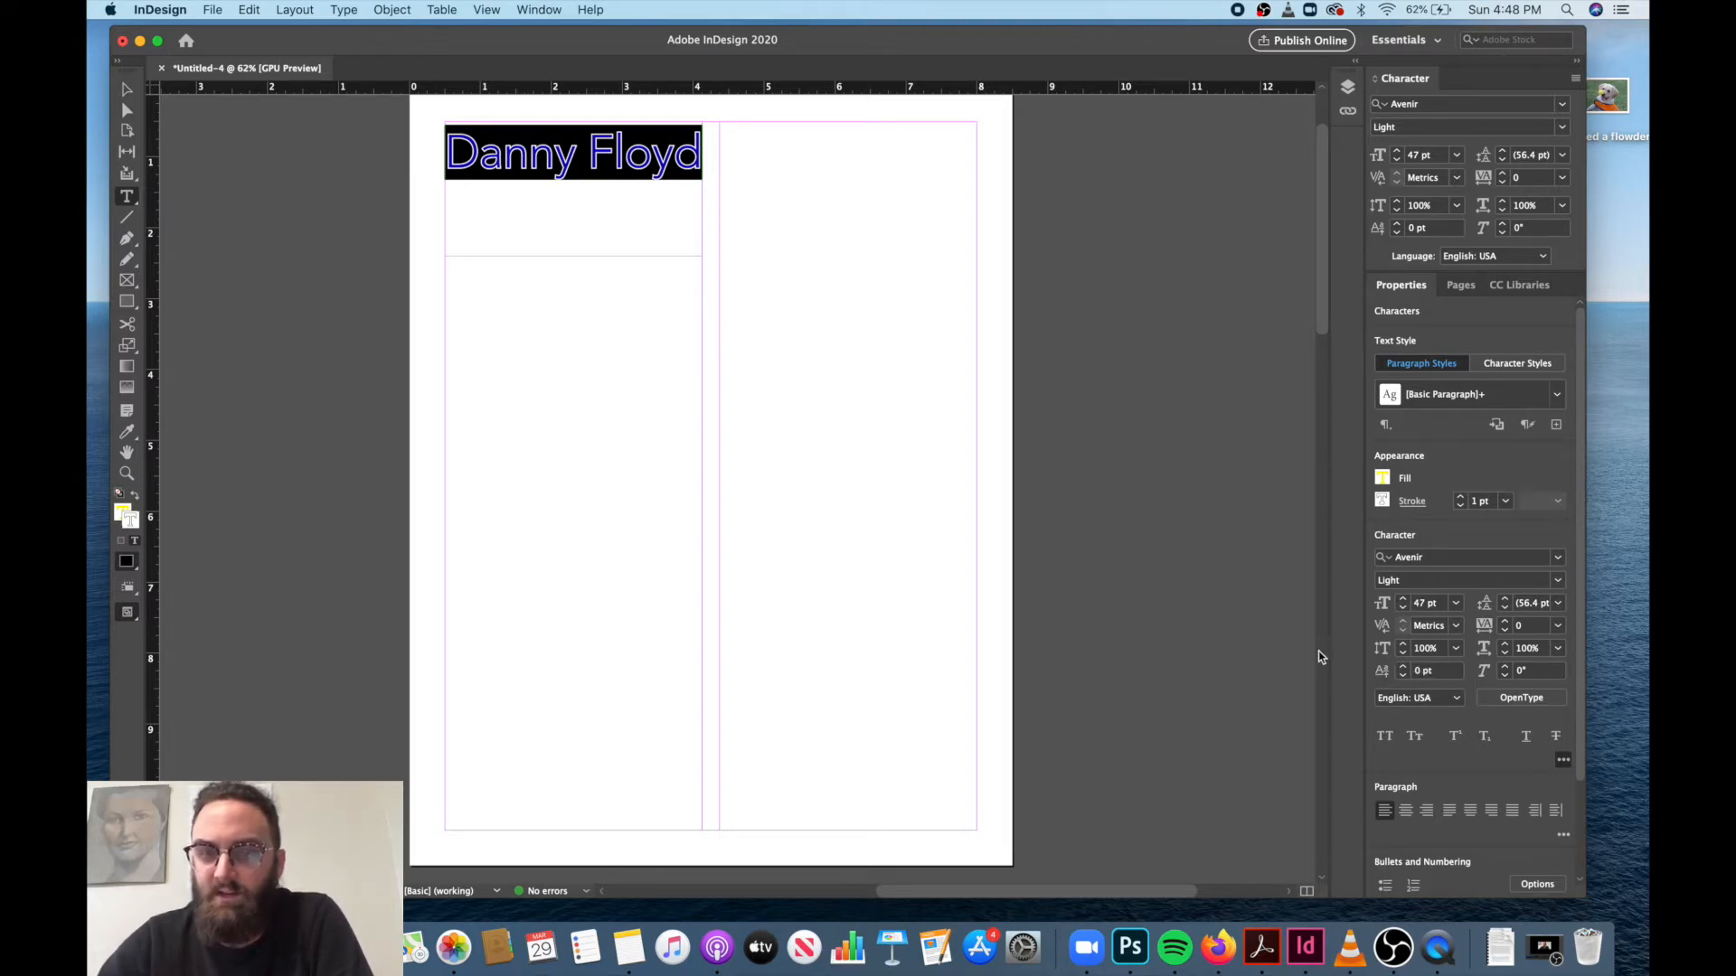
Shorten the name's text frame from its lower edge to about 1.1 in tall.
click(127, 94)
drag(573, 254, 573, 191)
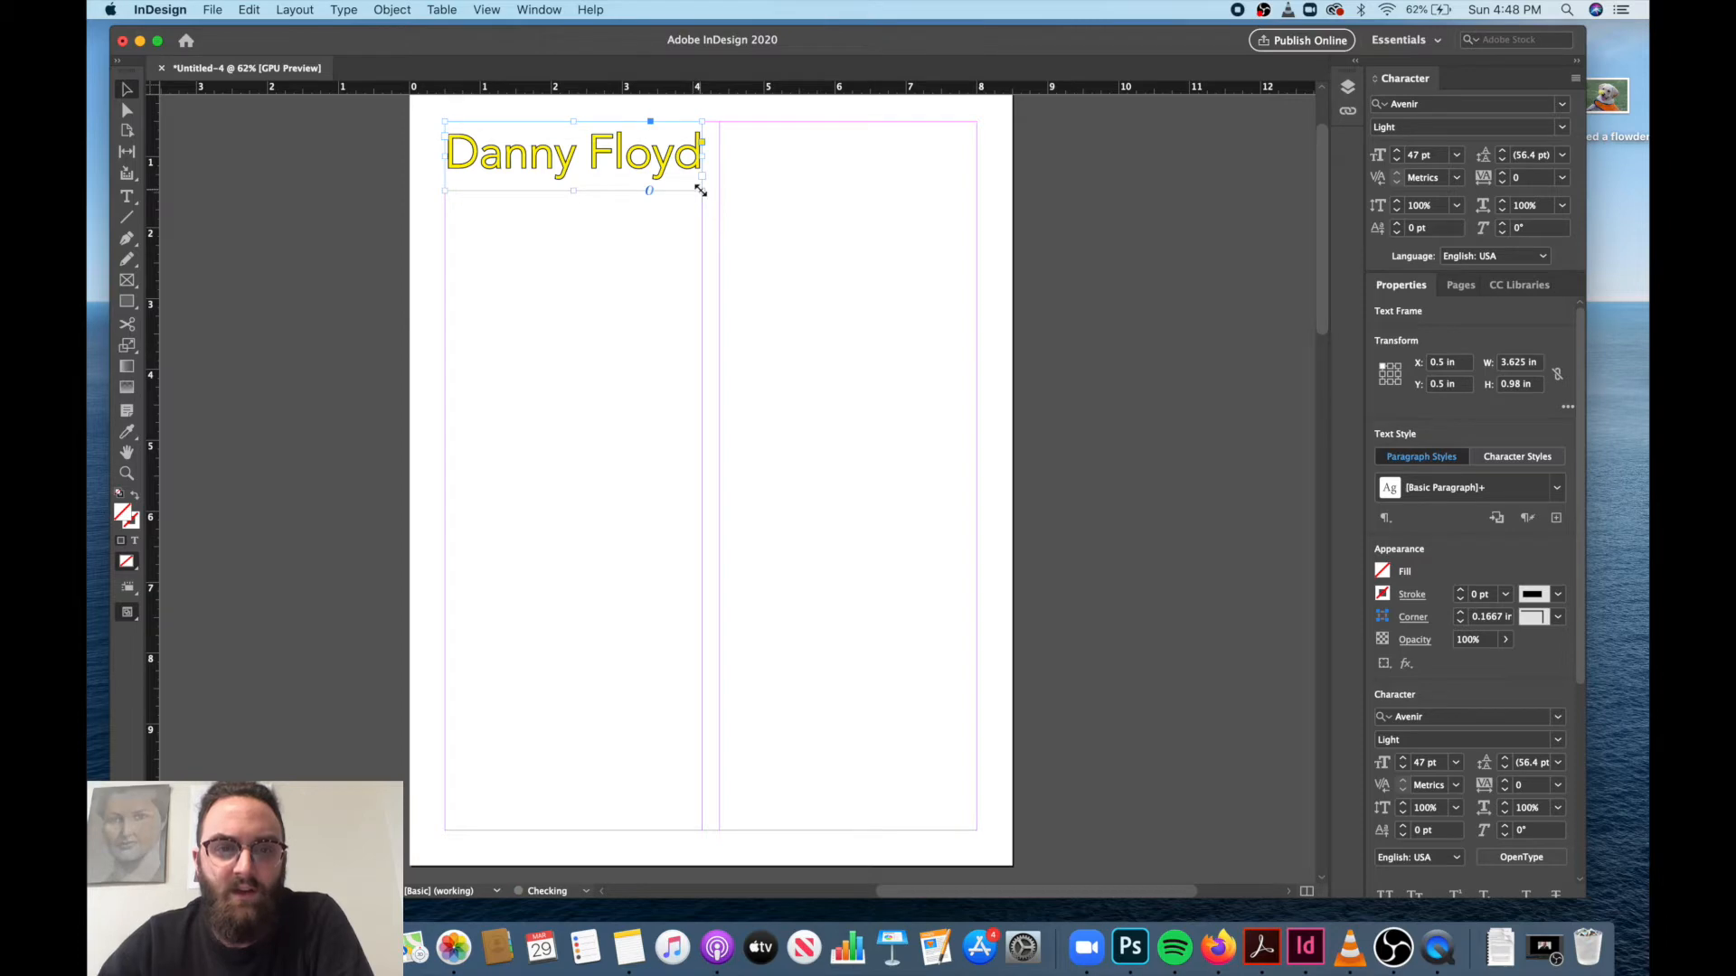
mouse_move(700, 190)
mouse_down()
mouse_move(810, 380)
mouse_move(708, 279)
mouse_move(701, 200)
mouse_up()
Draw a text frame across the left column just below the name and paste the copied Lorem ipsum paragraph into it three times.
click(127, 196)
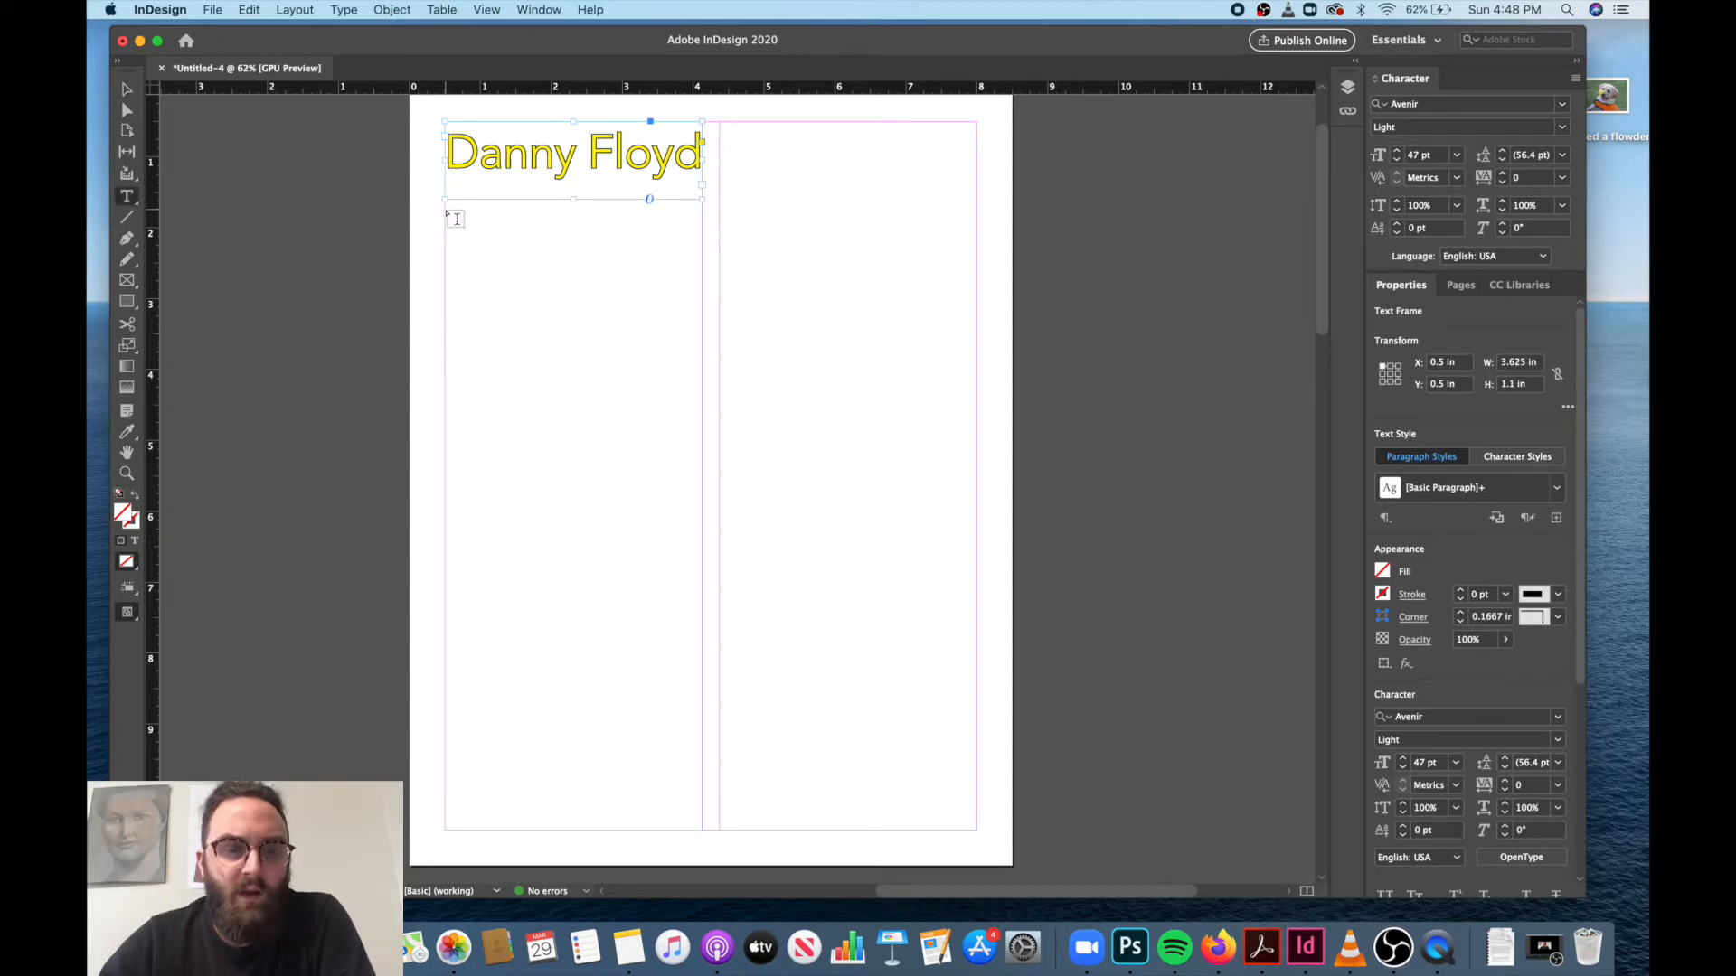
drag(445, 207, 702, 488)
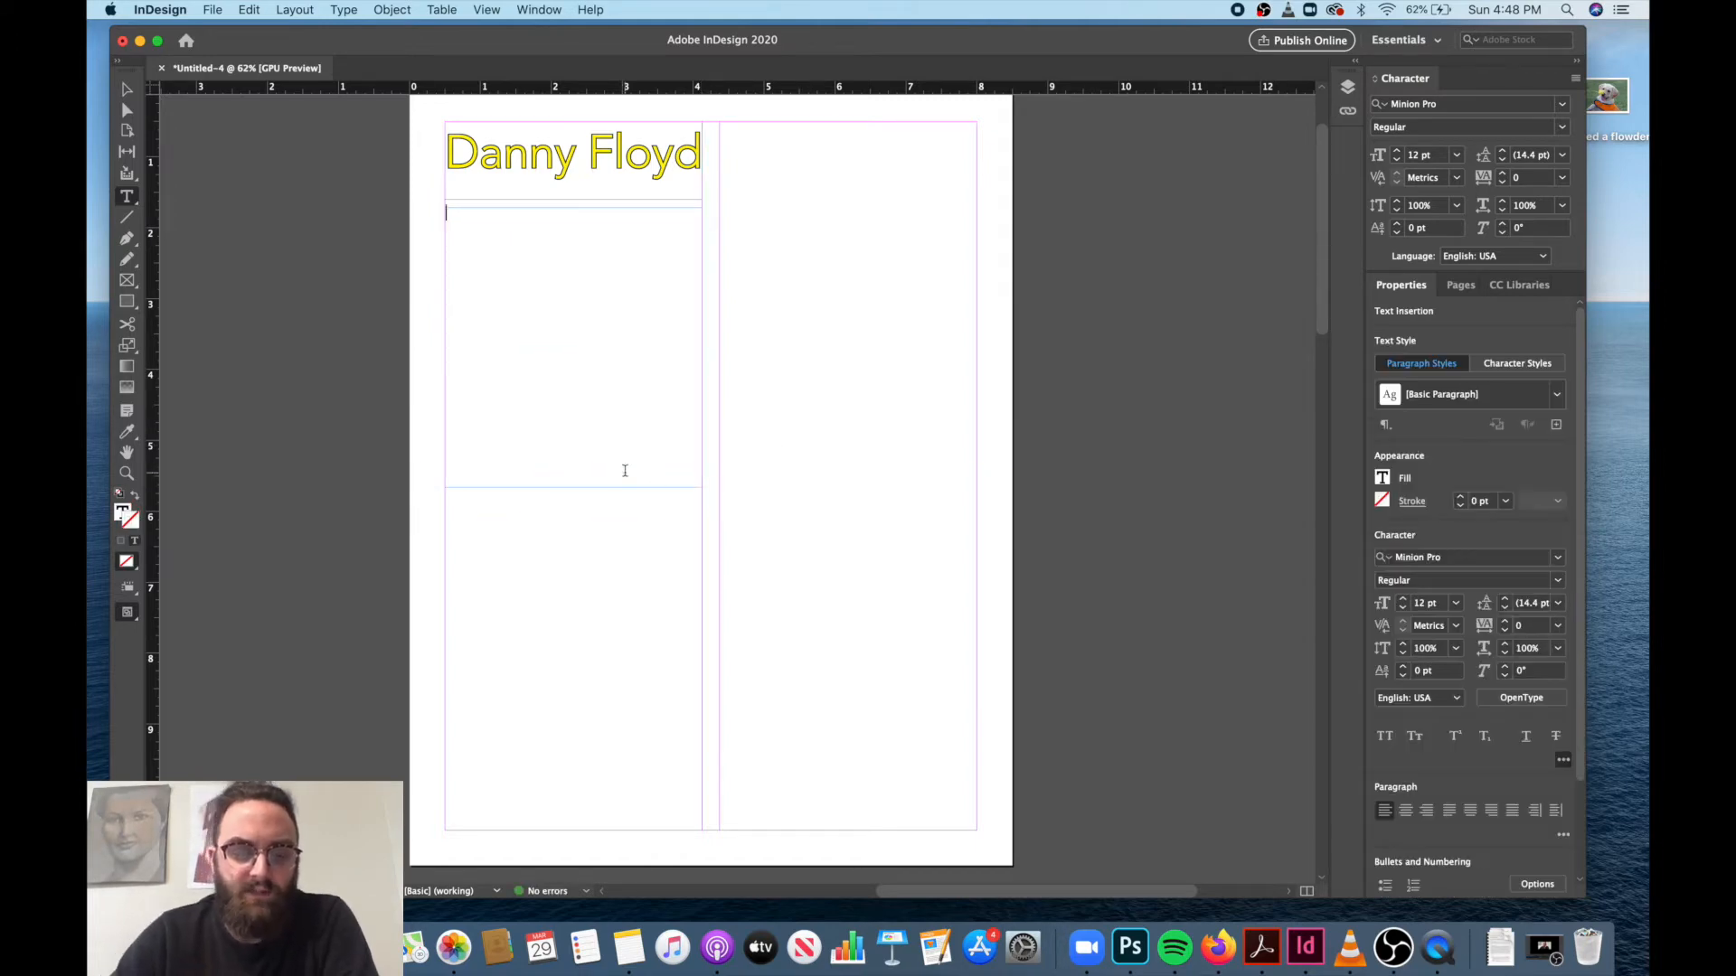
key(super+v)
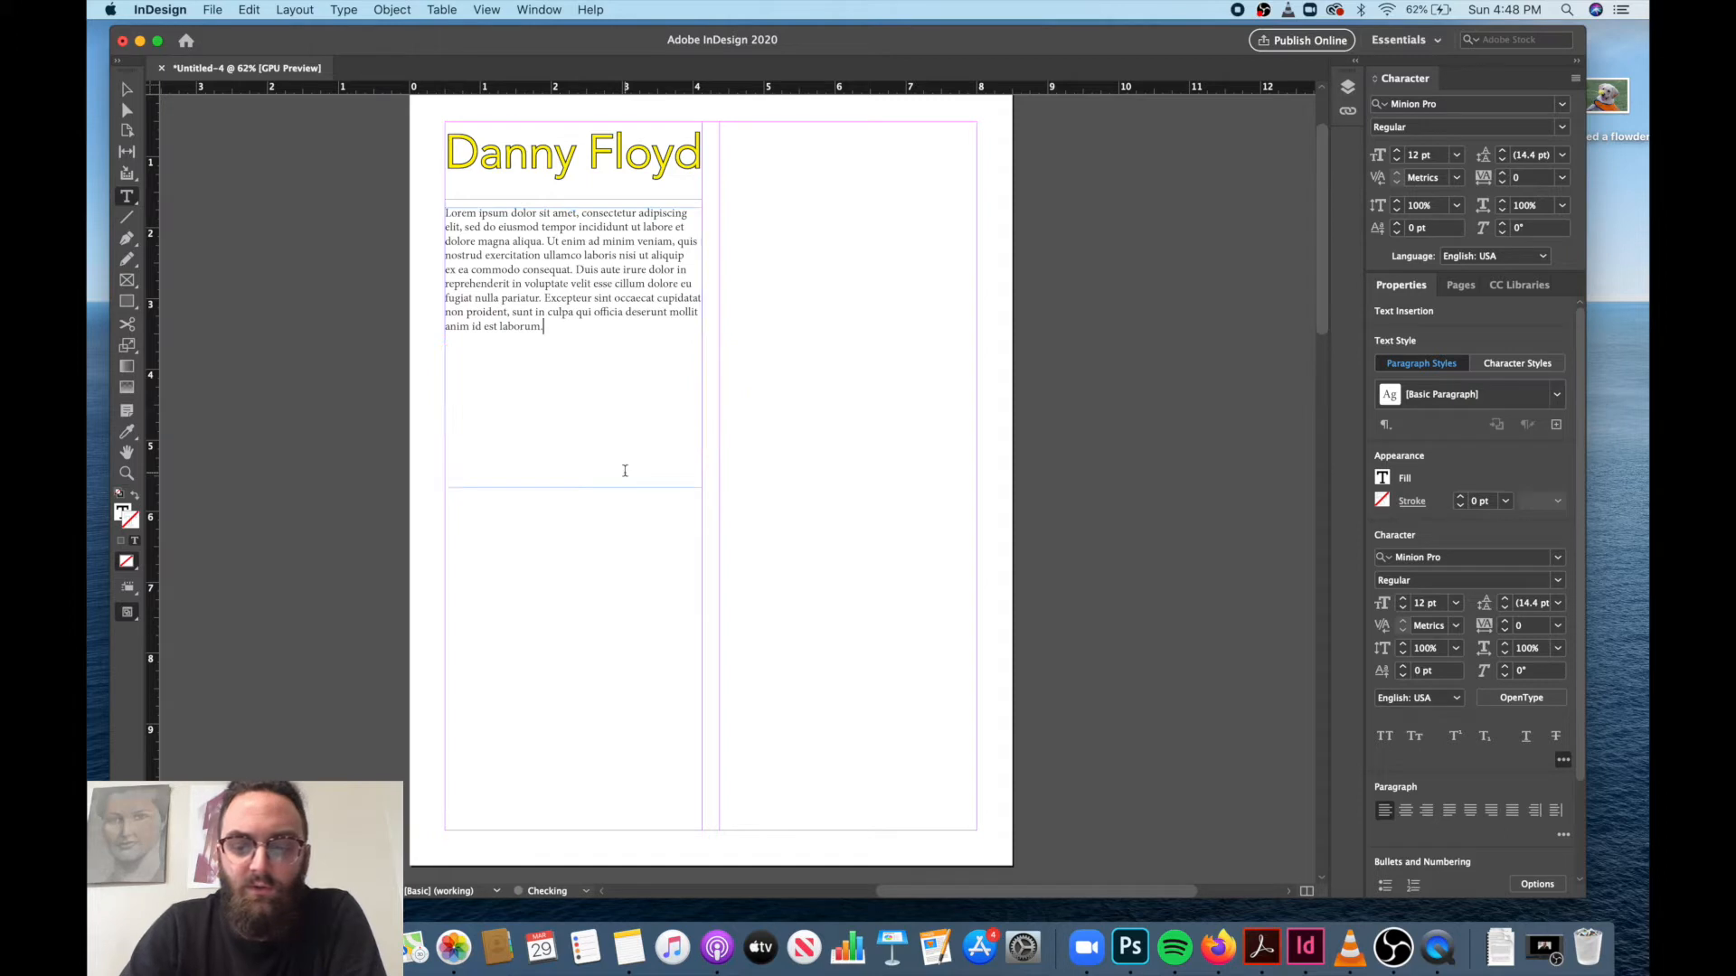
text(Lorem ipsum dolor sit amet, consectetur adipiscing elit, sed do eiusmod tempor incididunt ut labore et dolore magna aliqua. Ut enim ad minim veniam, quis nostrud exercitation ullamco laboris nisi ut aliquip ex ea commodo consequat. Duis aute irure dolor in reprehenderit in voluptate velit esse cillum dolore eu fugiat nulla pariatur. Excepteur sint occaecat cupidatat non proident, sunt in culpa qui officia deserunt mollit anim id est laborum.)
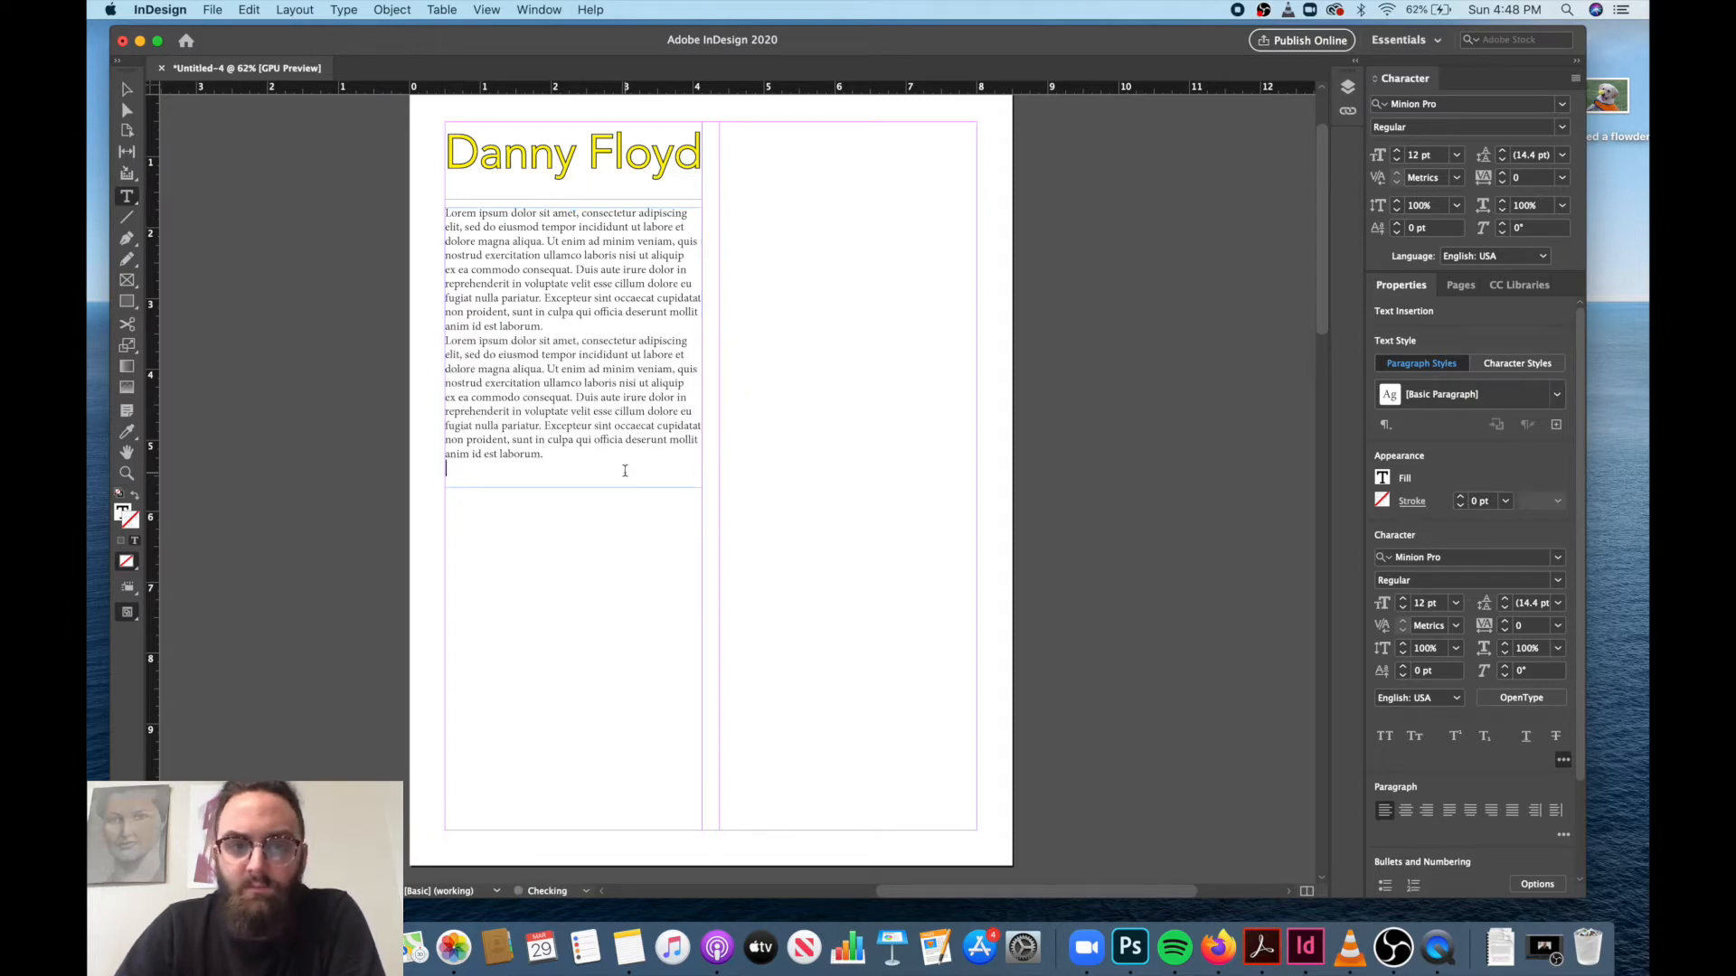
key(super+v)
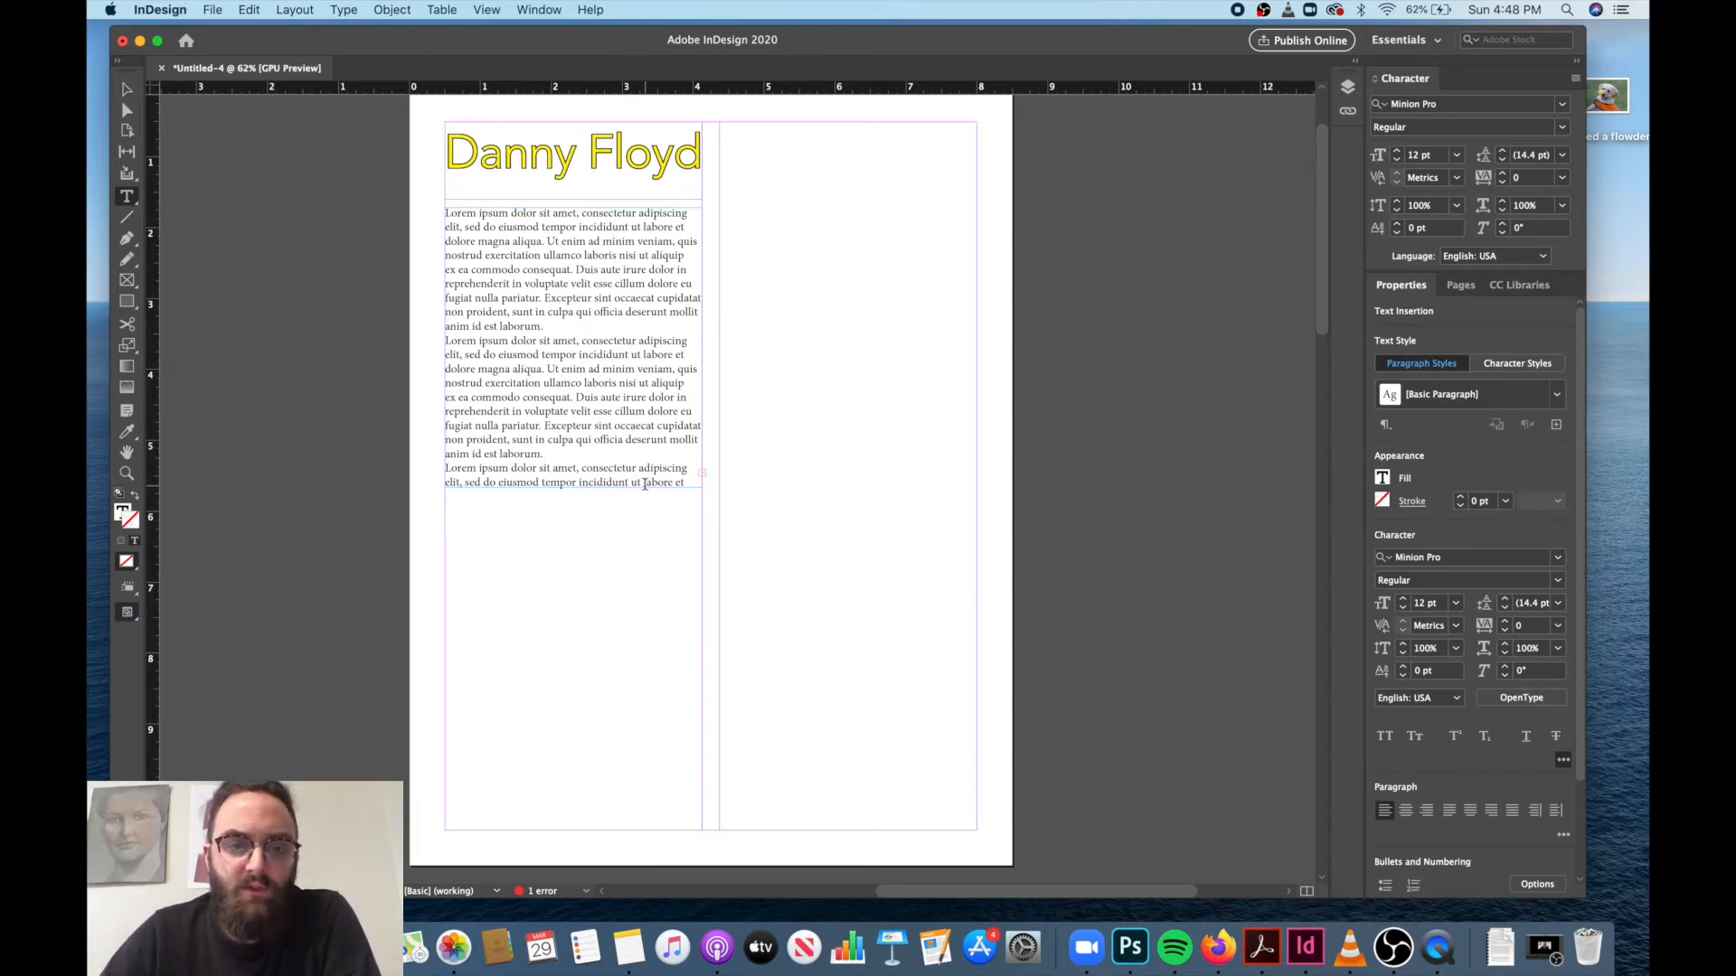
Extend the body text frame down to the bottom margin, about 8.78 in tall, and paste two more Lorem ipsum paragraphs at its end.
click(127, 90)
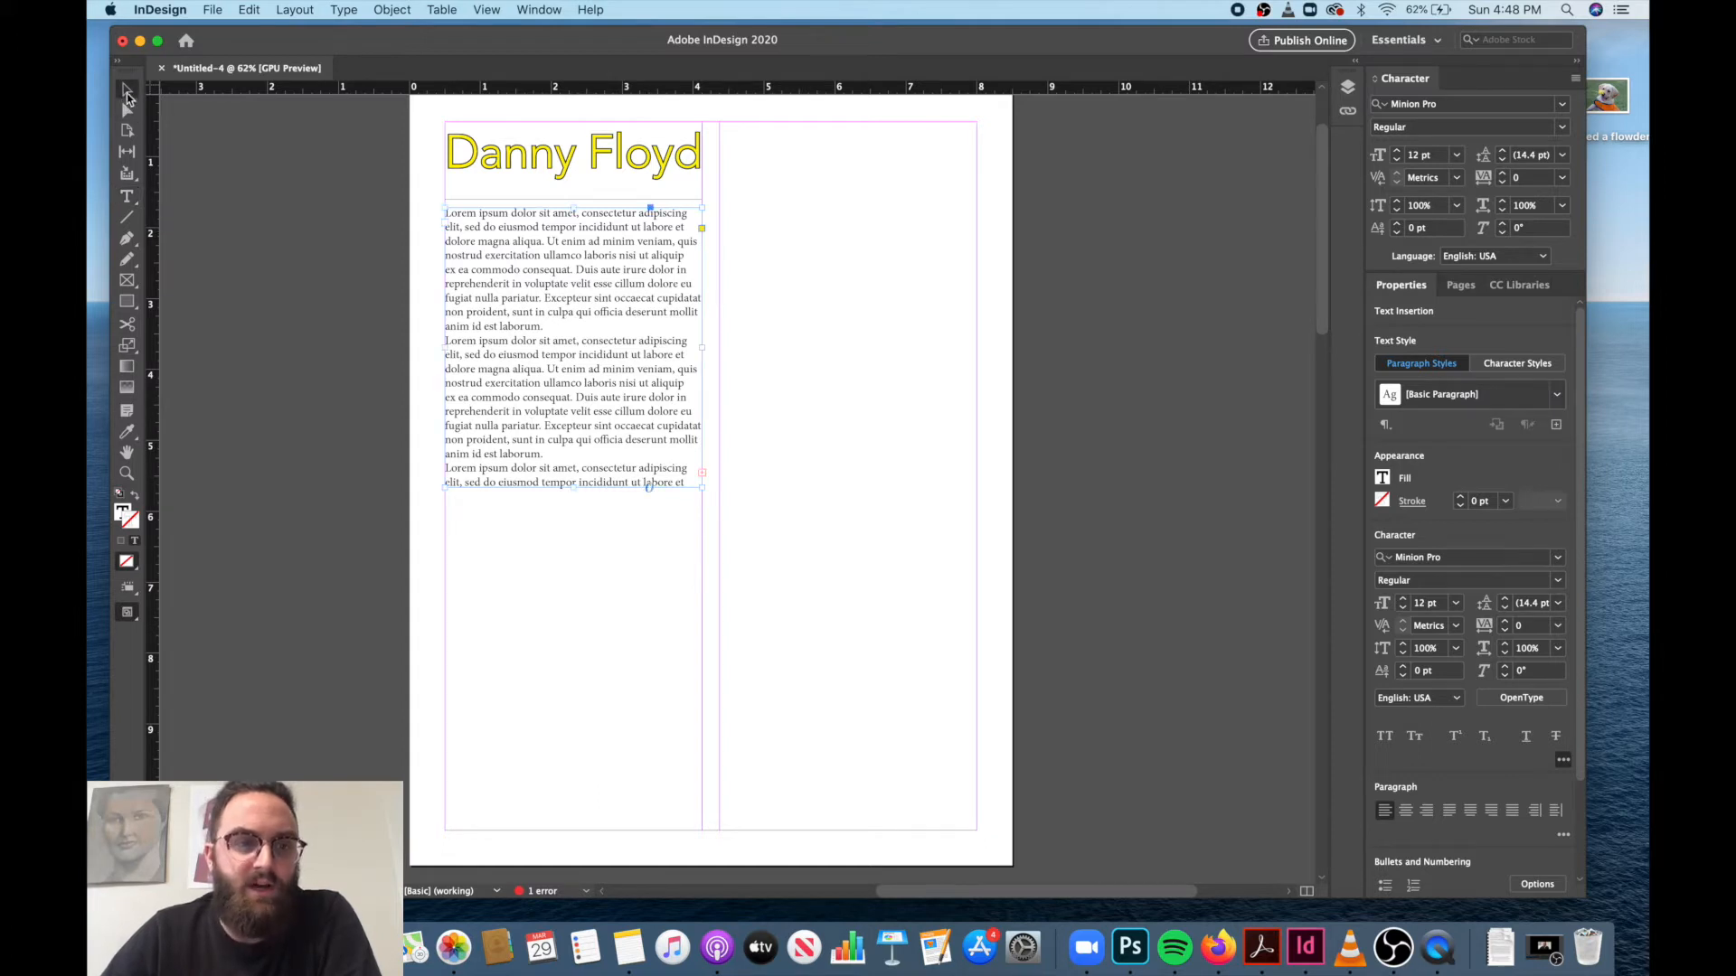
drag(575, 486, 605, 830)
click(129, 198)
click(595, 600)
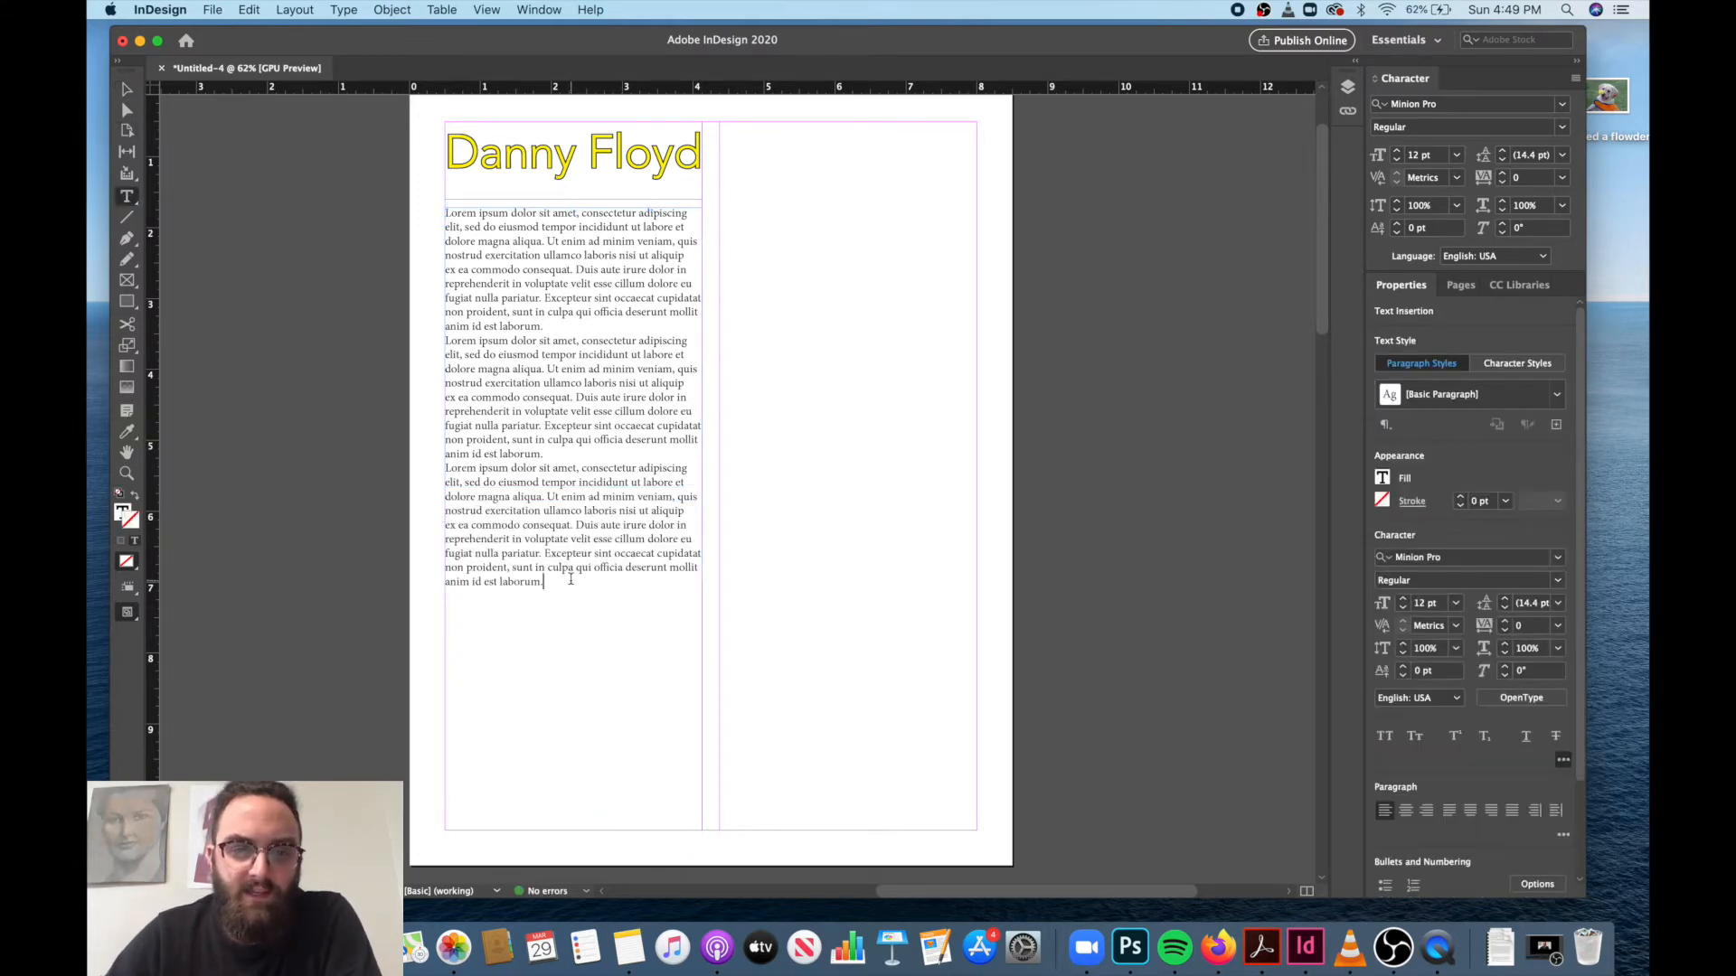
key(super+v)
text(Lorem ipsum dolor sit amet, consectetur adipiscing elit, sed do eiusmod tempor incididunt ut labore et dolore magna aliqua. Ut enim ad minim veniam, quis nostrud exercitation ullamco laboris nisi ut aliquip ex ea commodo consequat. Duis aute irure dolor in reprehenderit in voluptate velit esse cillum dolore eu fugiat nulla pariatur. Excepteur sint occaecat cupidatat non proident, sunt in culpa qui officia deserunt mollit anim id est laborum.)
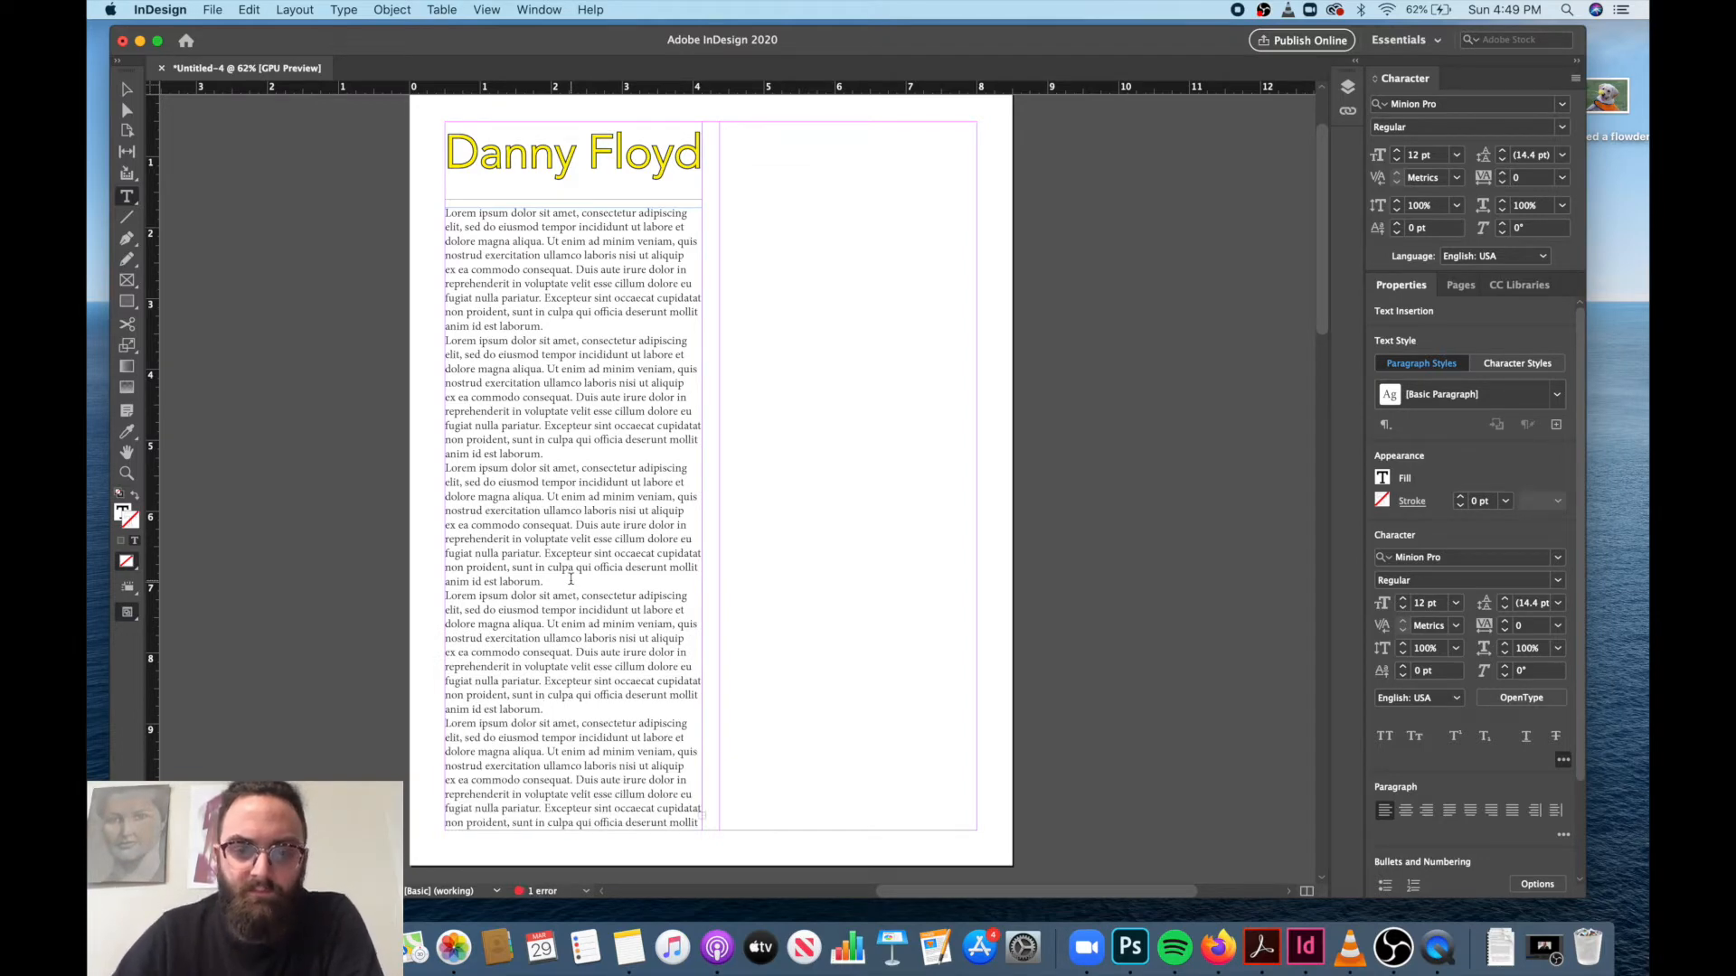
Thread the overset body text into a new frame about 9.32 in tall that fills the right column down to the bottom margin.
click(126, 89)
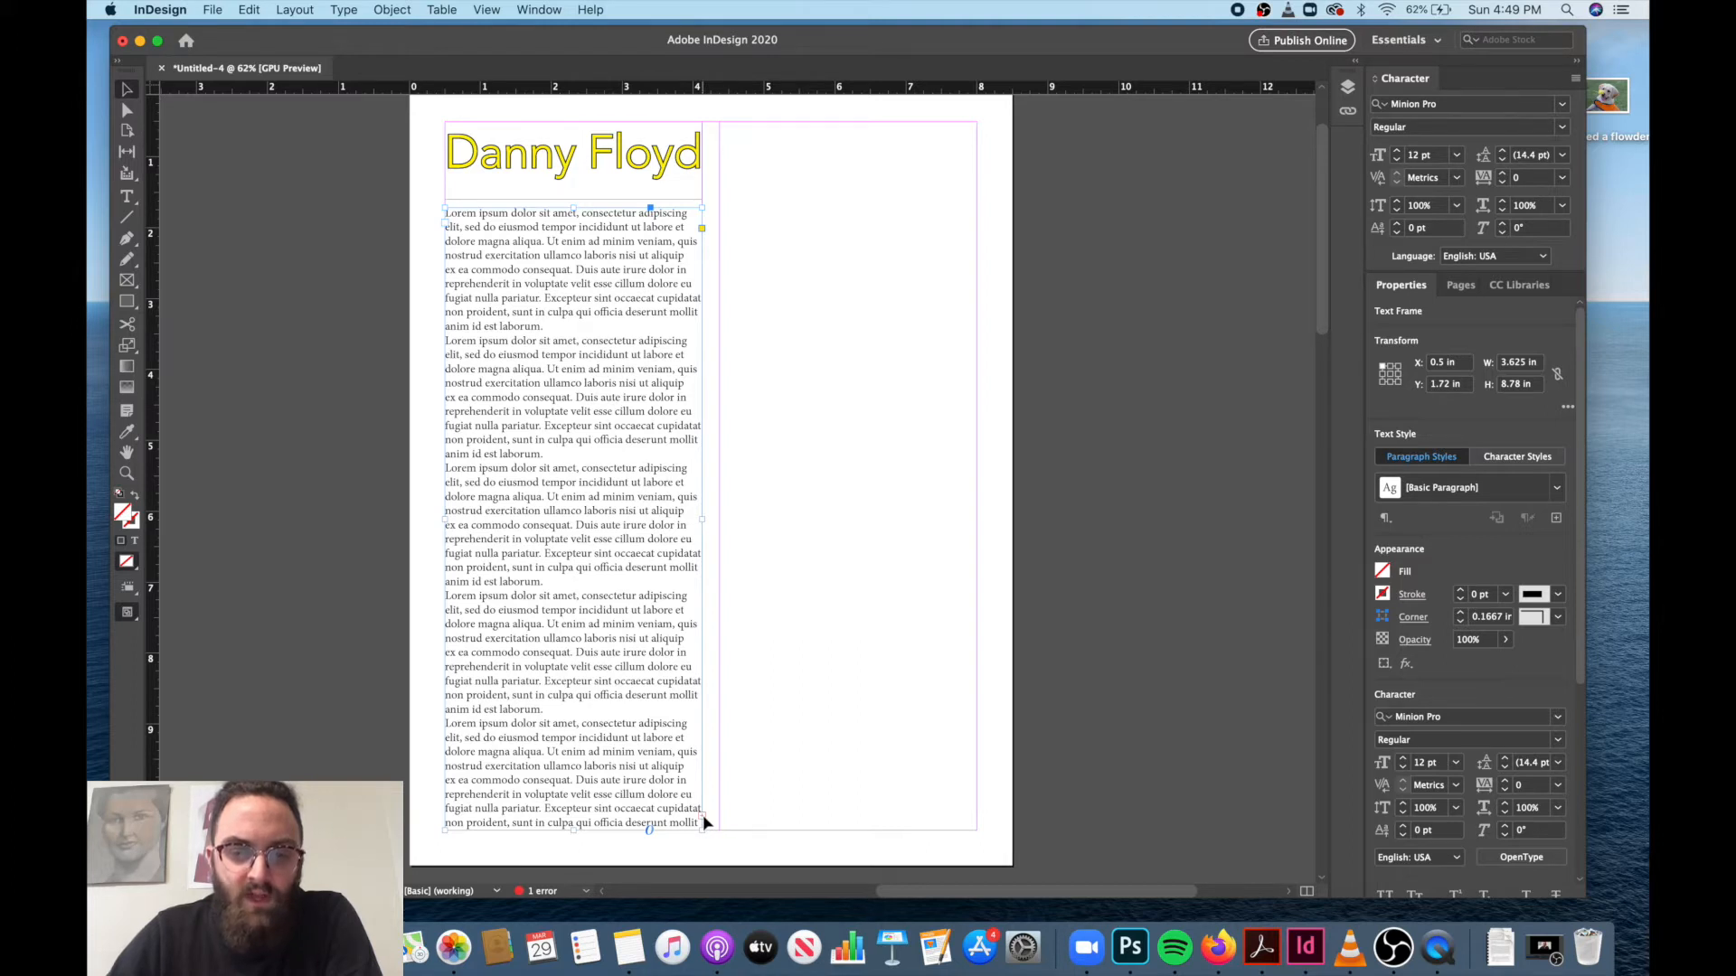
click(703, 816)
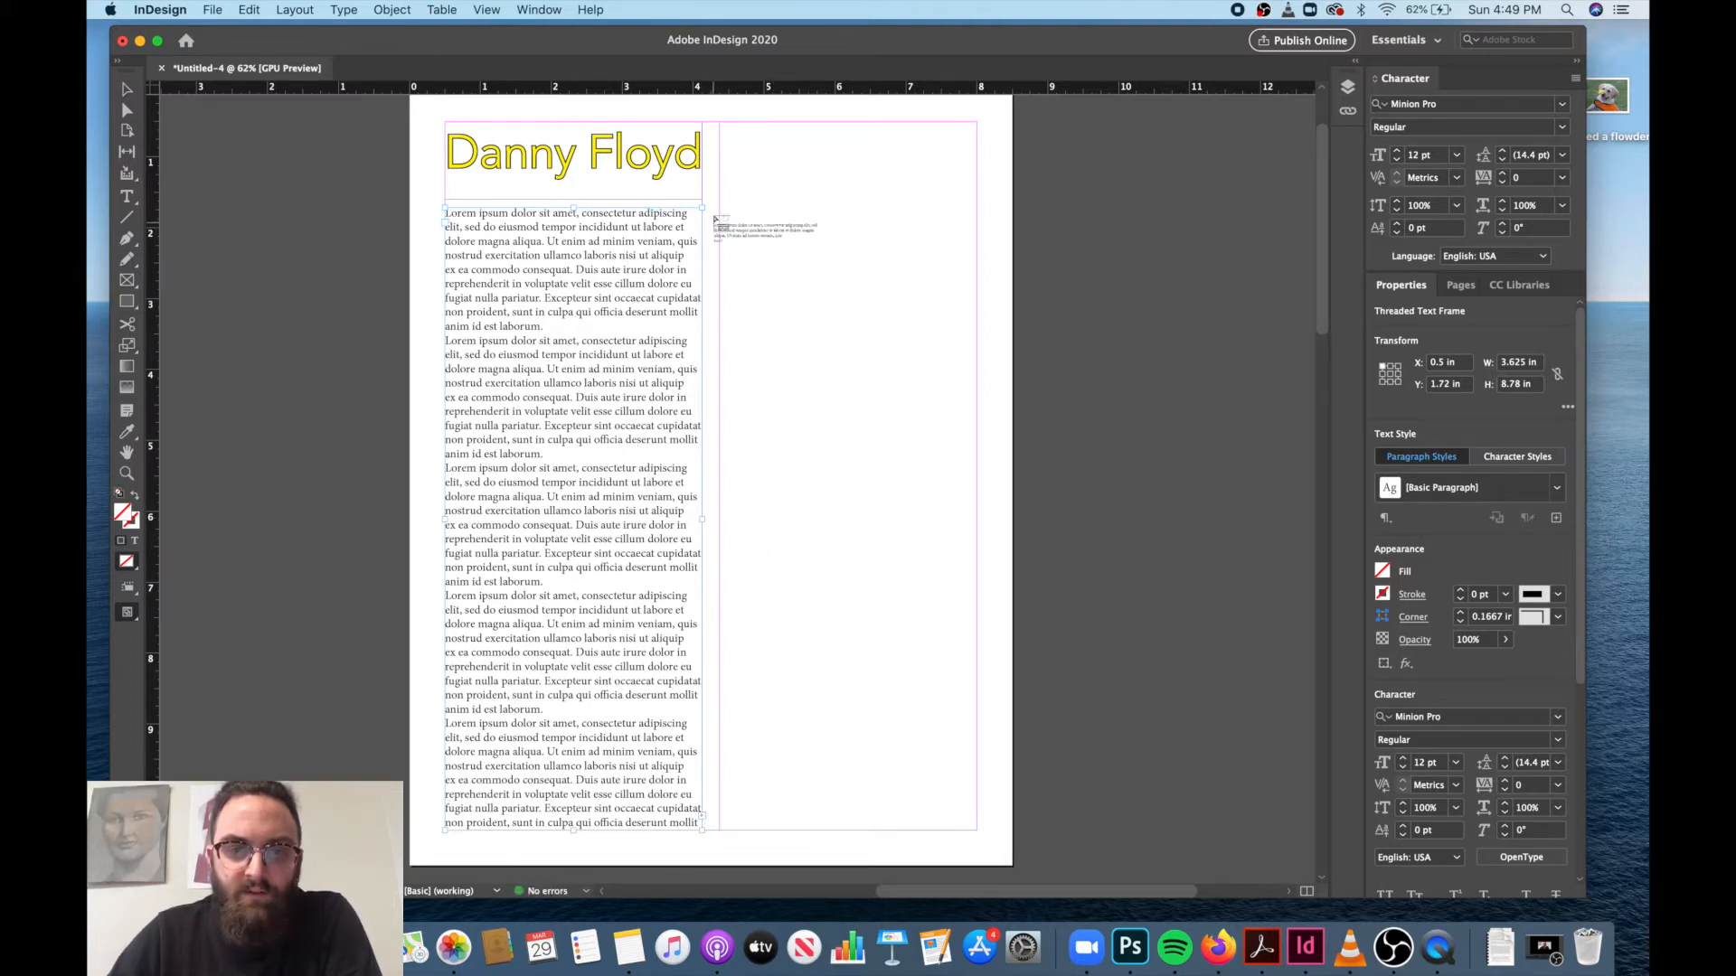
click(734, 171)
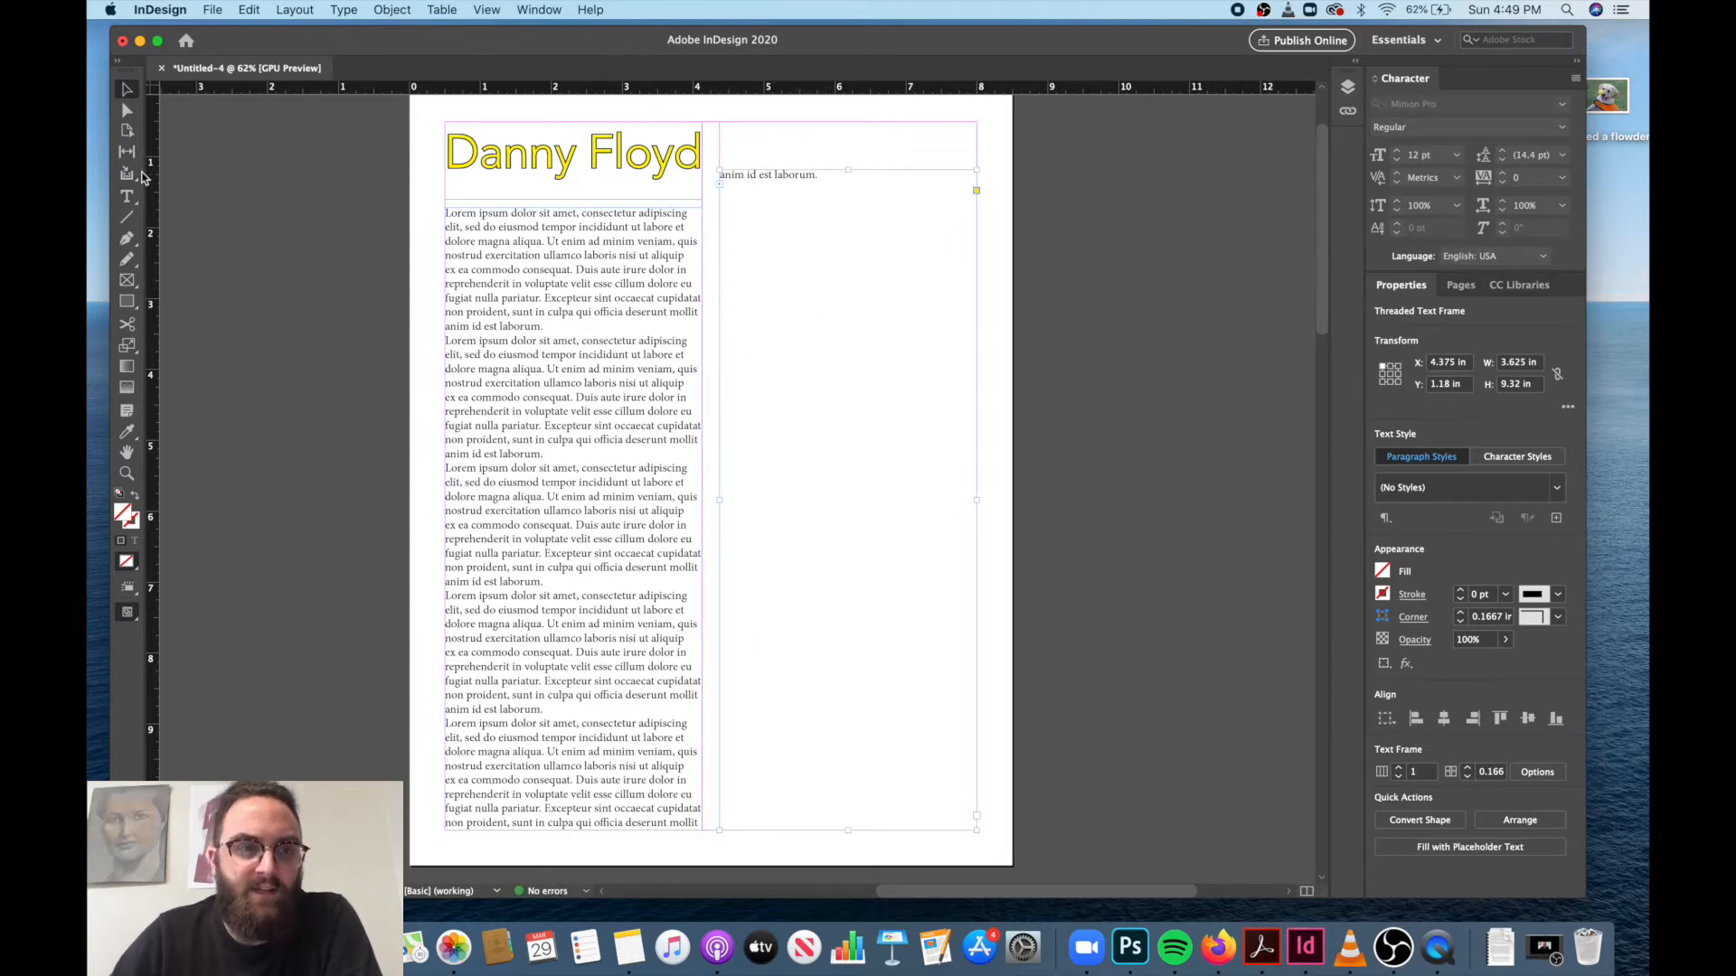
Insert a run of blank lines after the second body paragraph to push text into the right column's threaded frame.
click(128, 201)
click(512, 391)
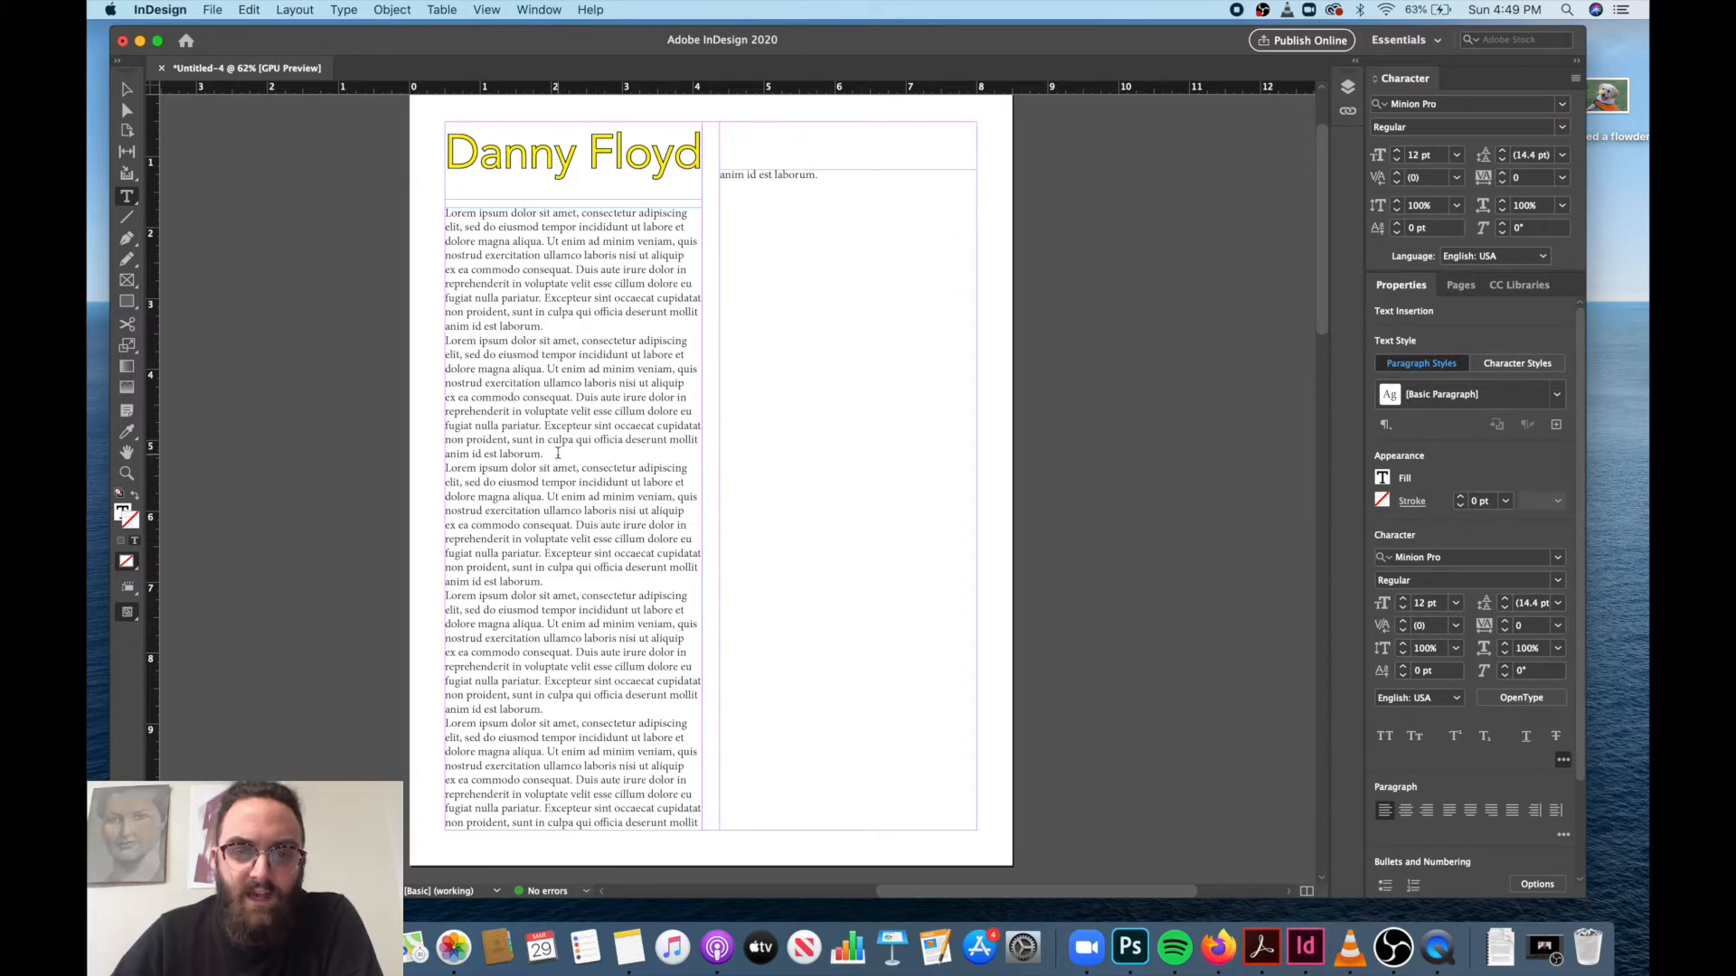
click(558, 453)
key(Return)
key(Return)
key(Return)
key(Return)
key(Return)
key(Return)
key(Return)
key(Return)
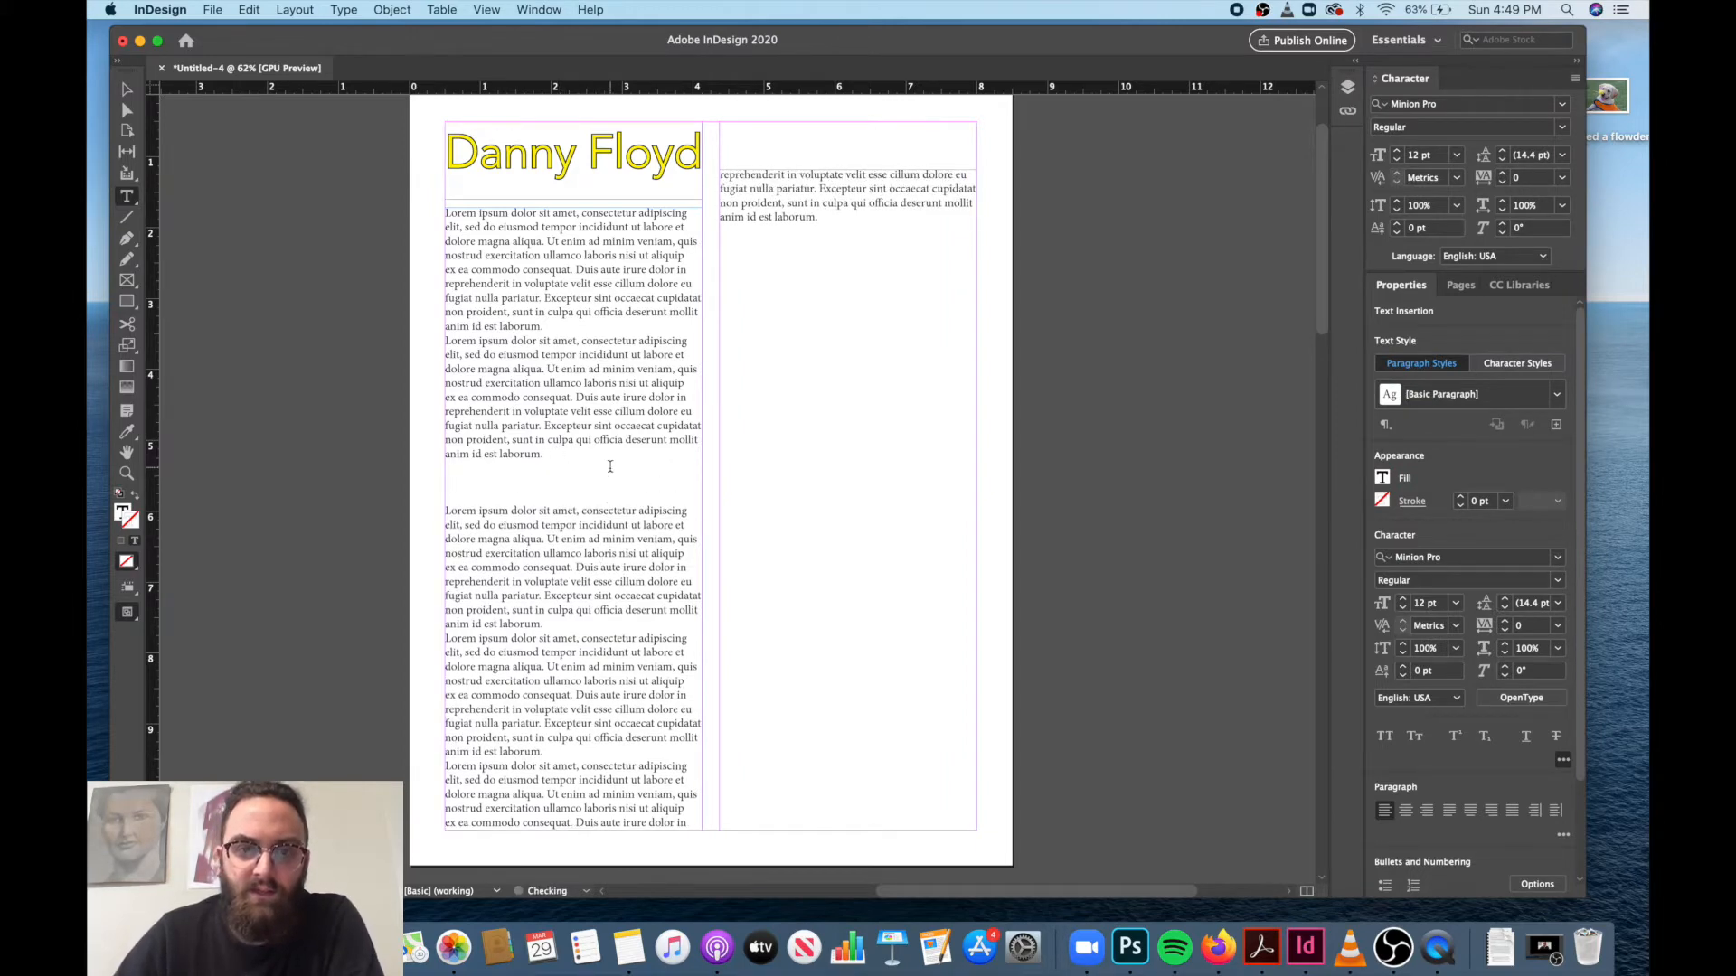
key(Return)
key(Return)
key(Return)
key(Return)
key(Return)
key(Return)
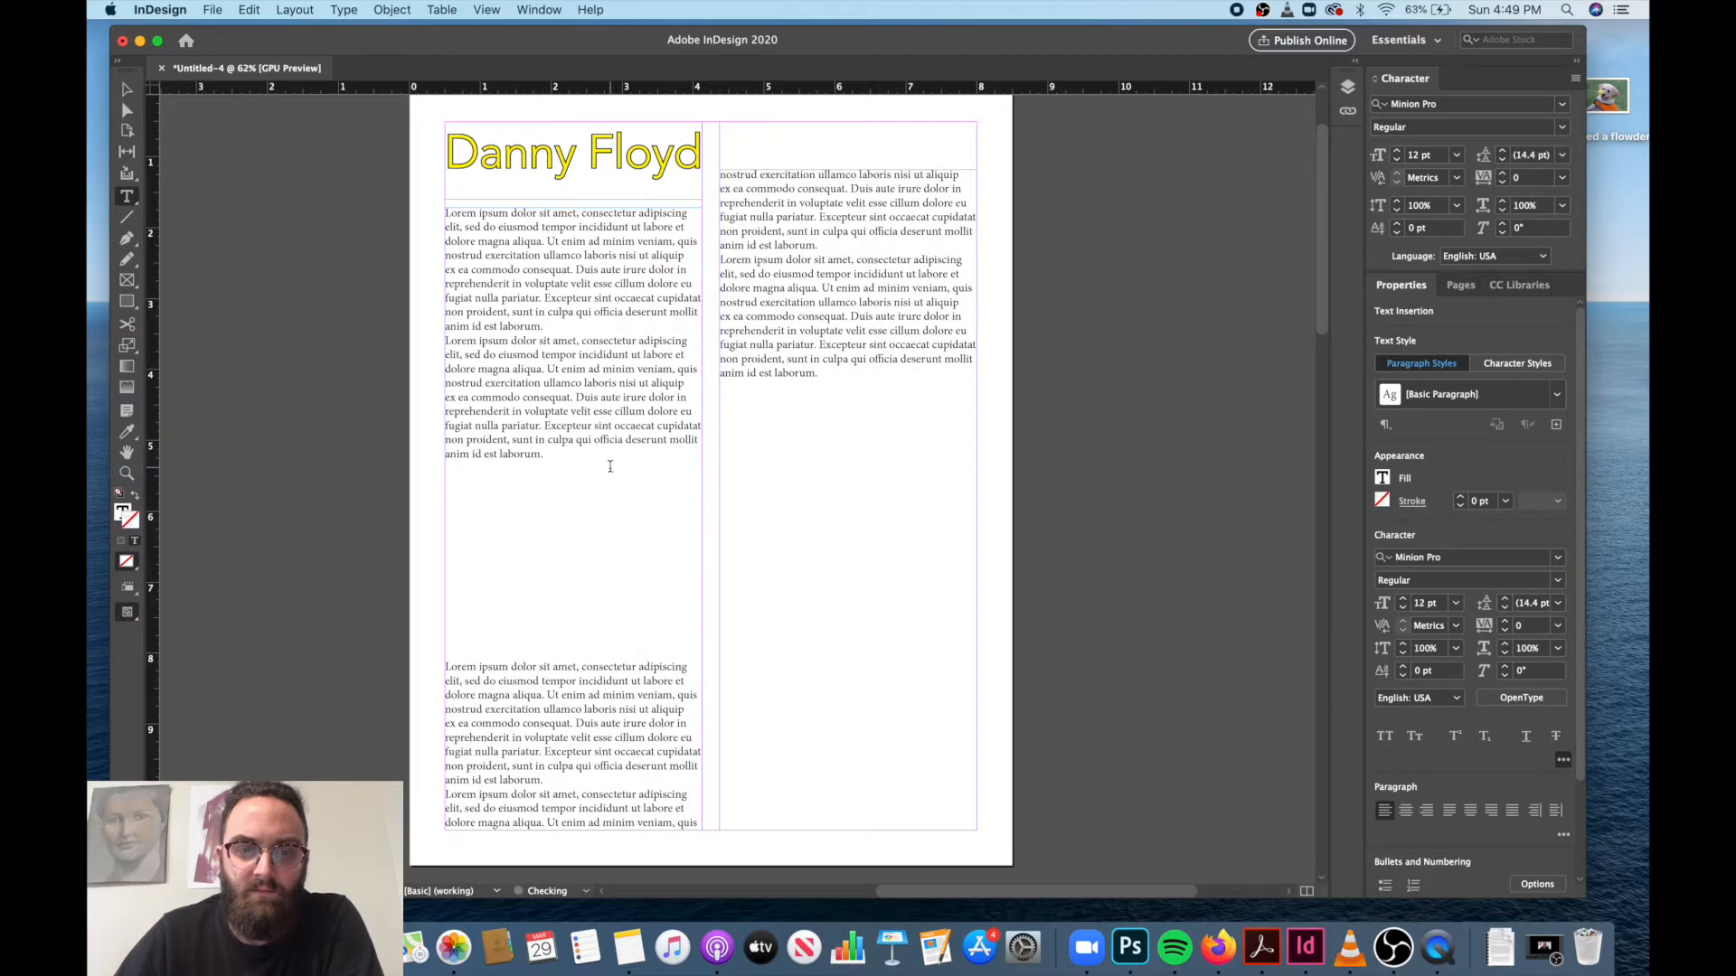
Remove the blank lines after the second body paragraph so the text flows back into the left column.
key(BackSpace)
key(BackSpace)
key(BackSpace)
key(BackSpace)
key(BackSpace)
key(BackSpace)
key(BackSpace)
key(BackSpace)
key(BackSpace)
key(BackSpace)
key(BackSpace)
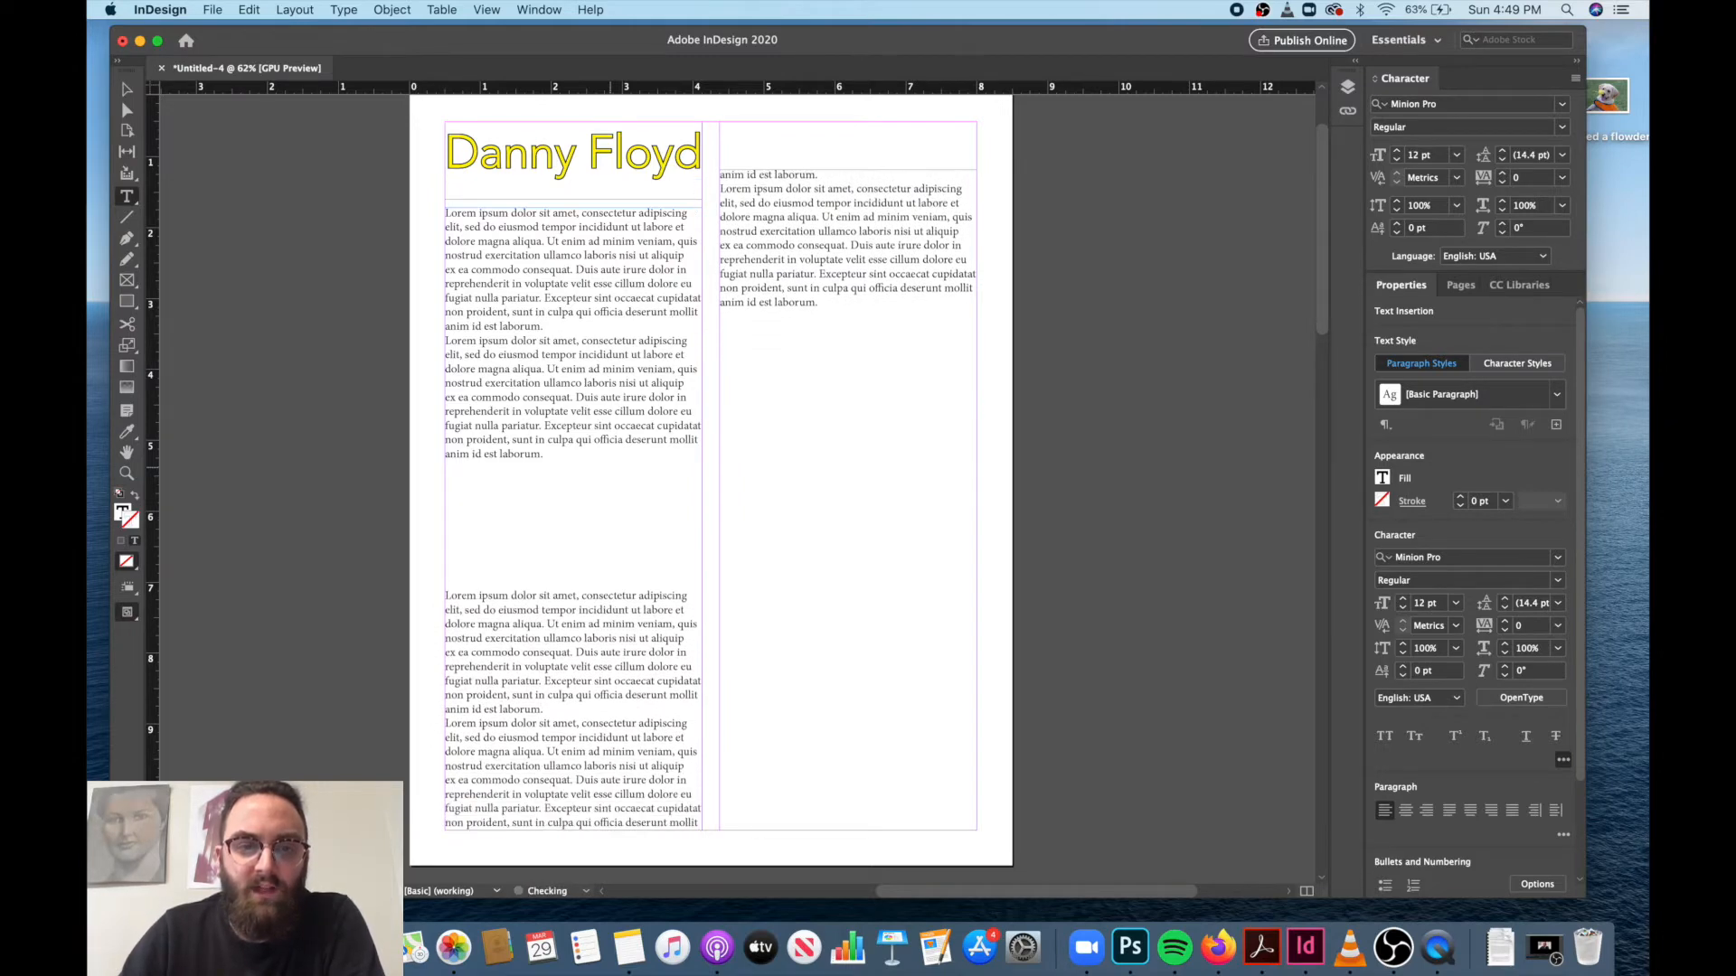
key(BackSpace)
key(BackSpace)
key(BackSpace)
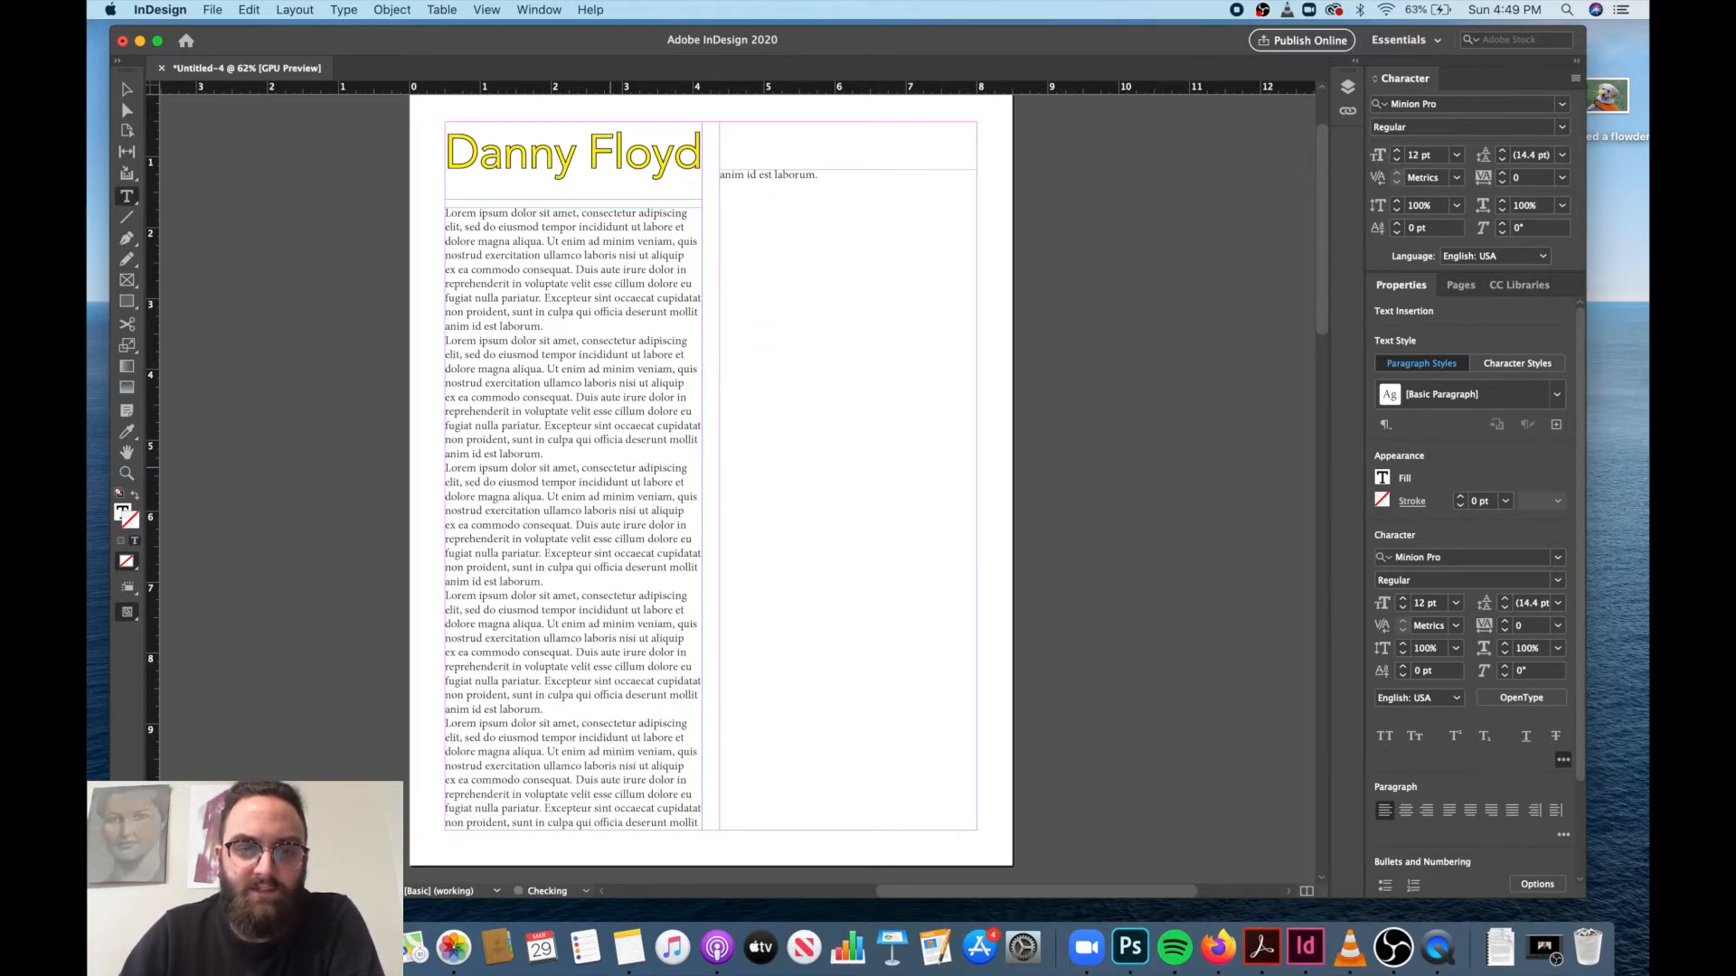
Set all the threaded body text to Iowan Old Style Roman at 14 pt.
click(471, 239)
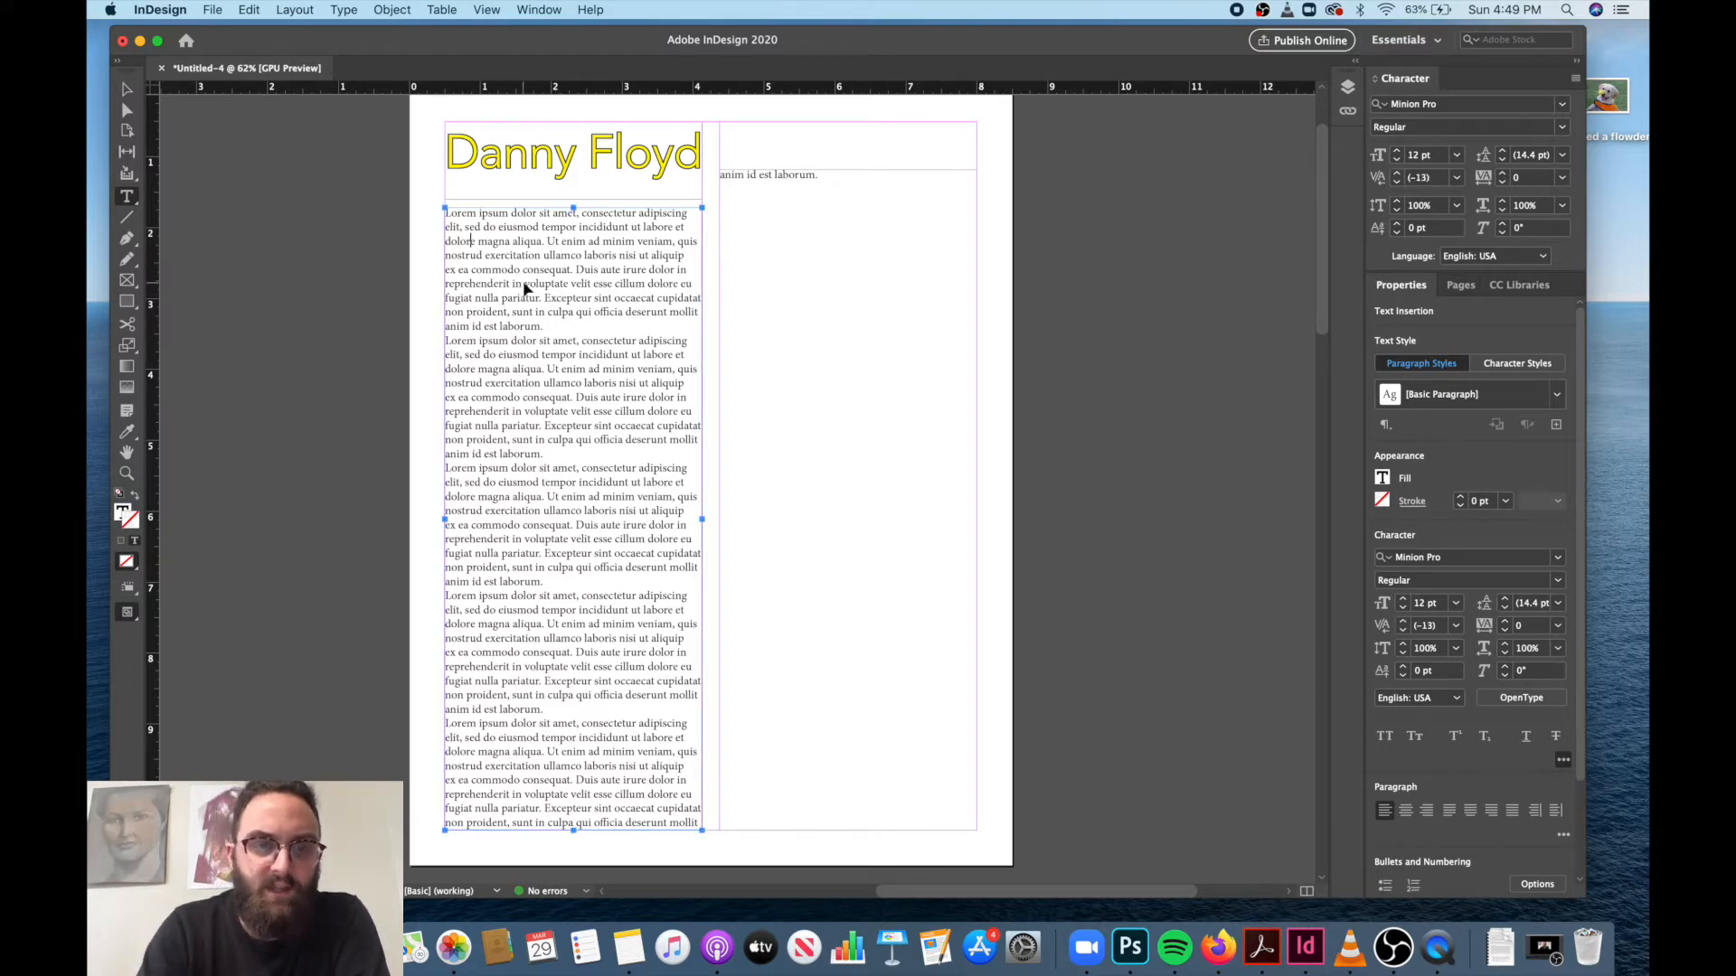
key(super+a)
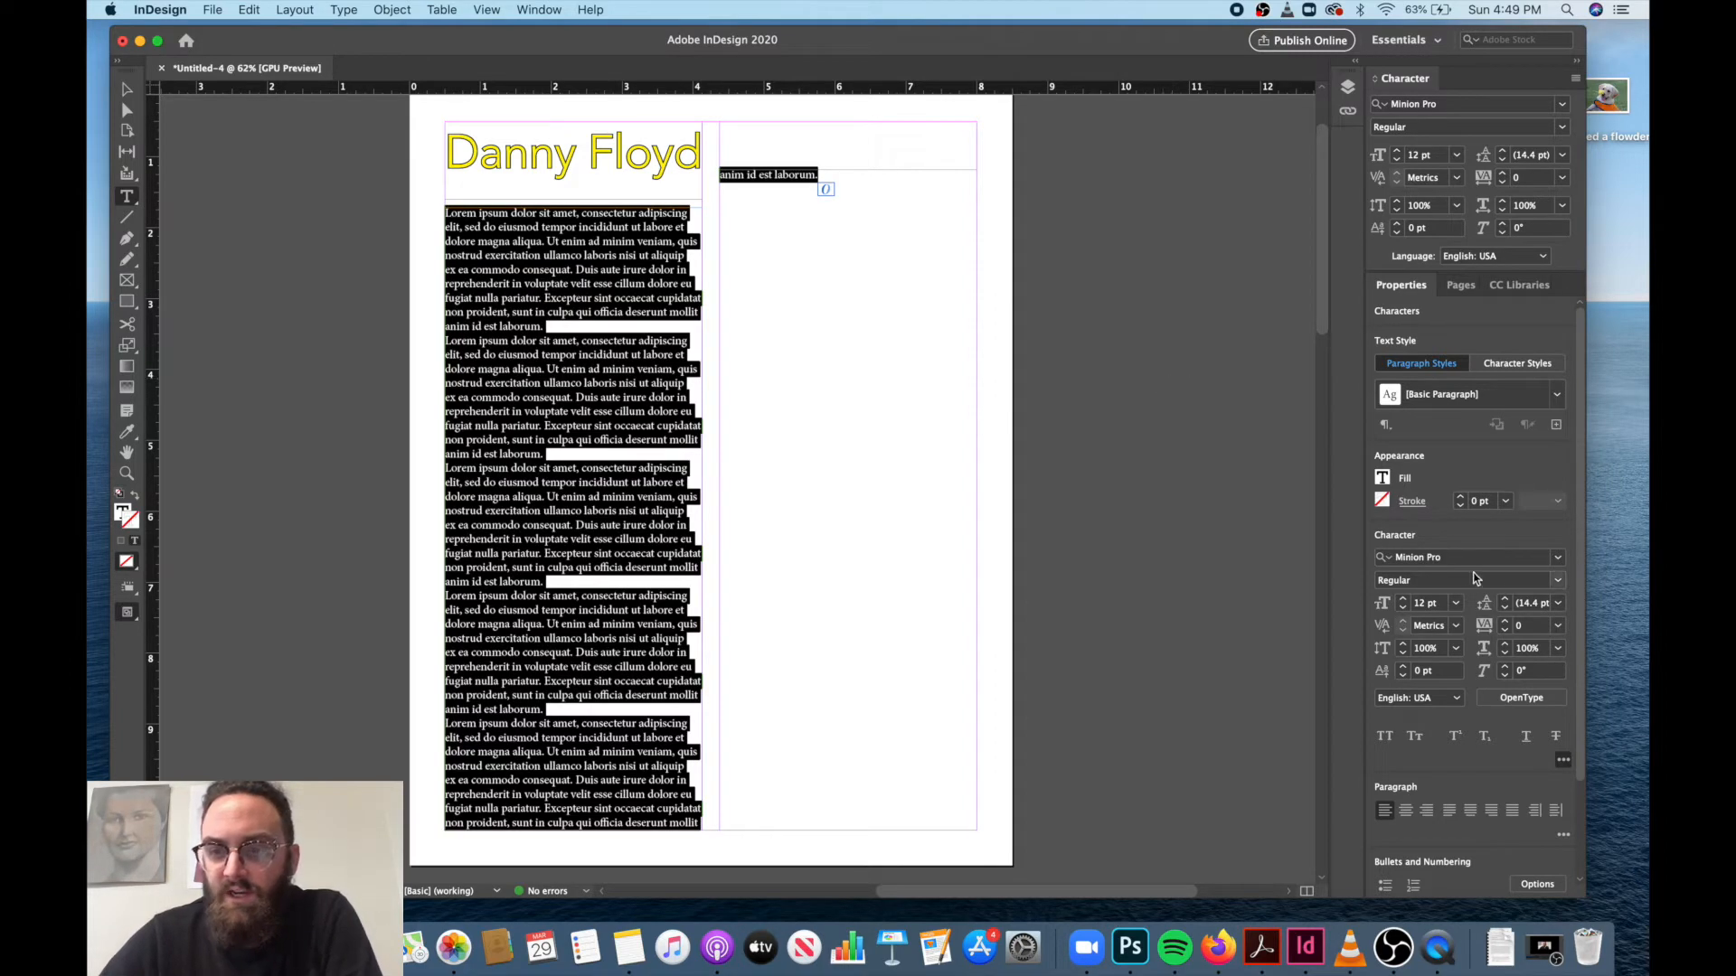
click(1557, 563)
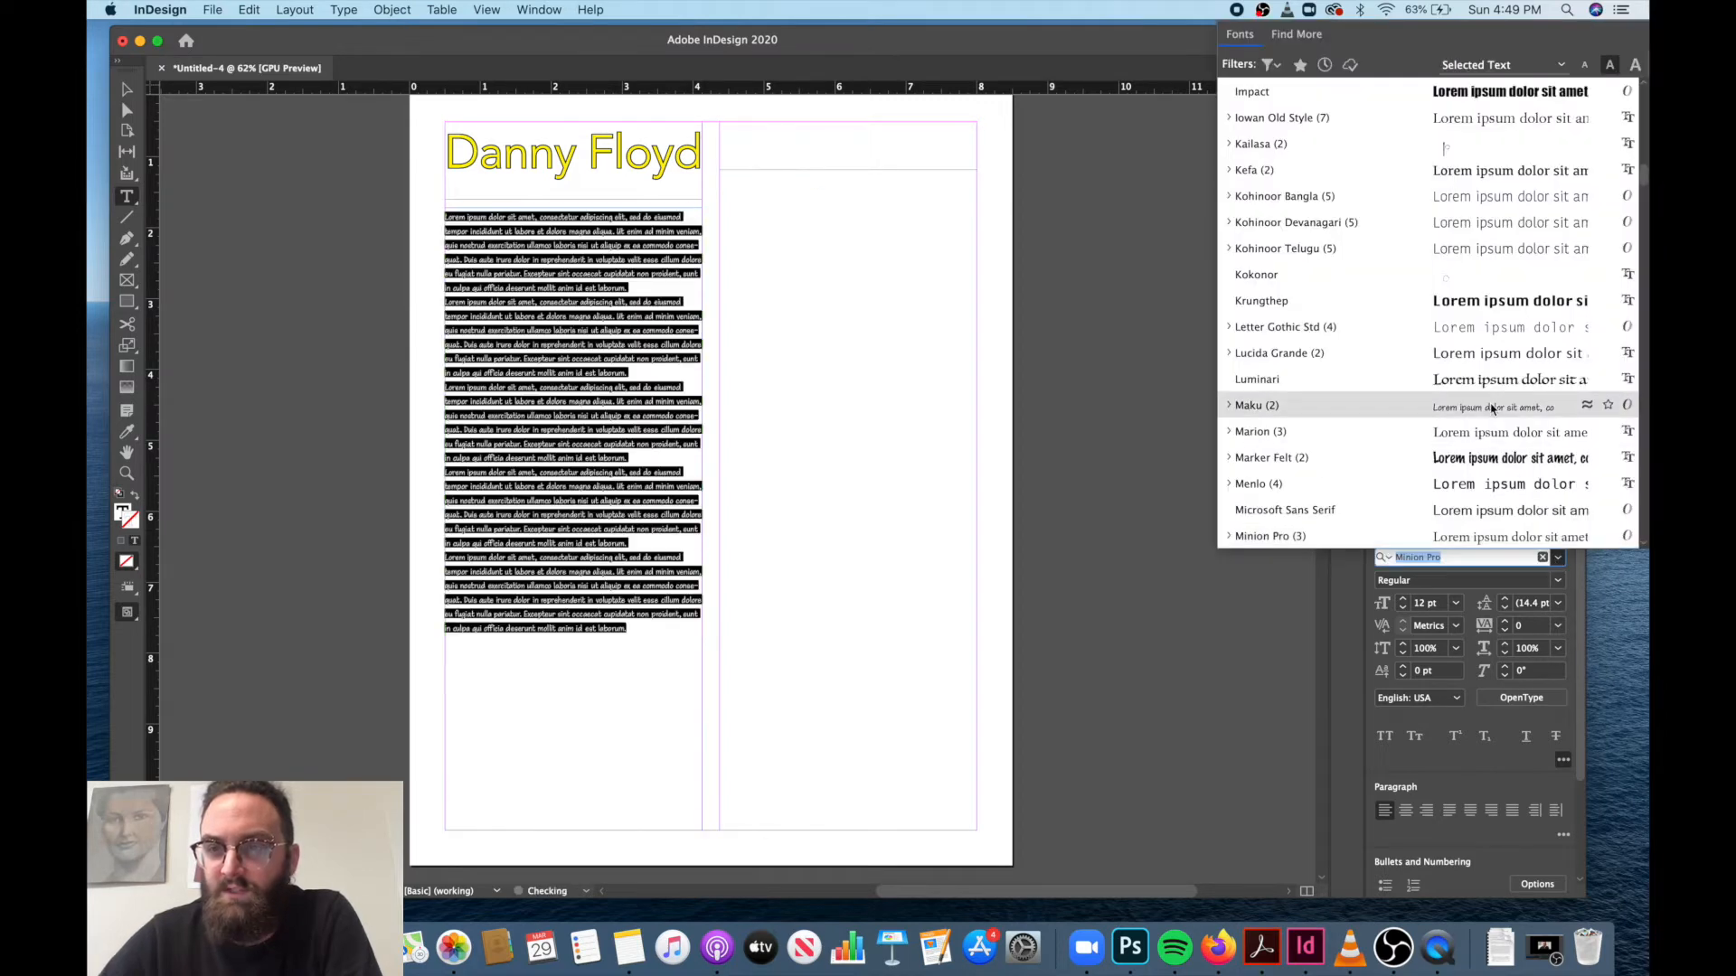
scroll(1499, 393, up, 3)
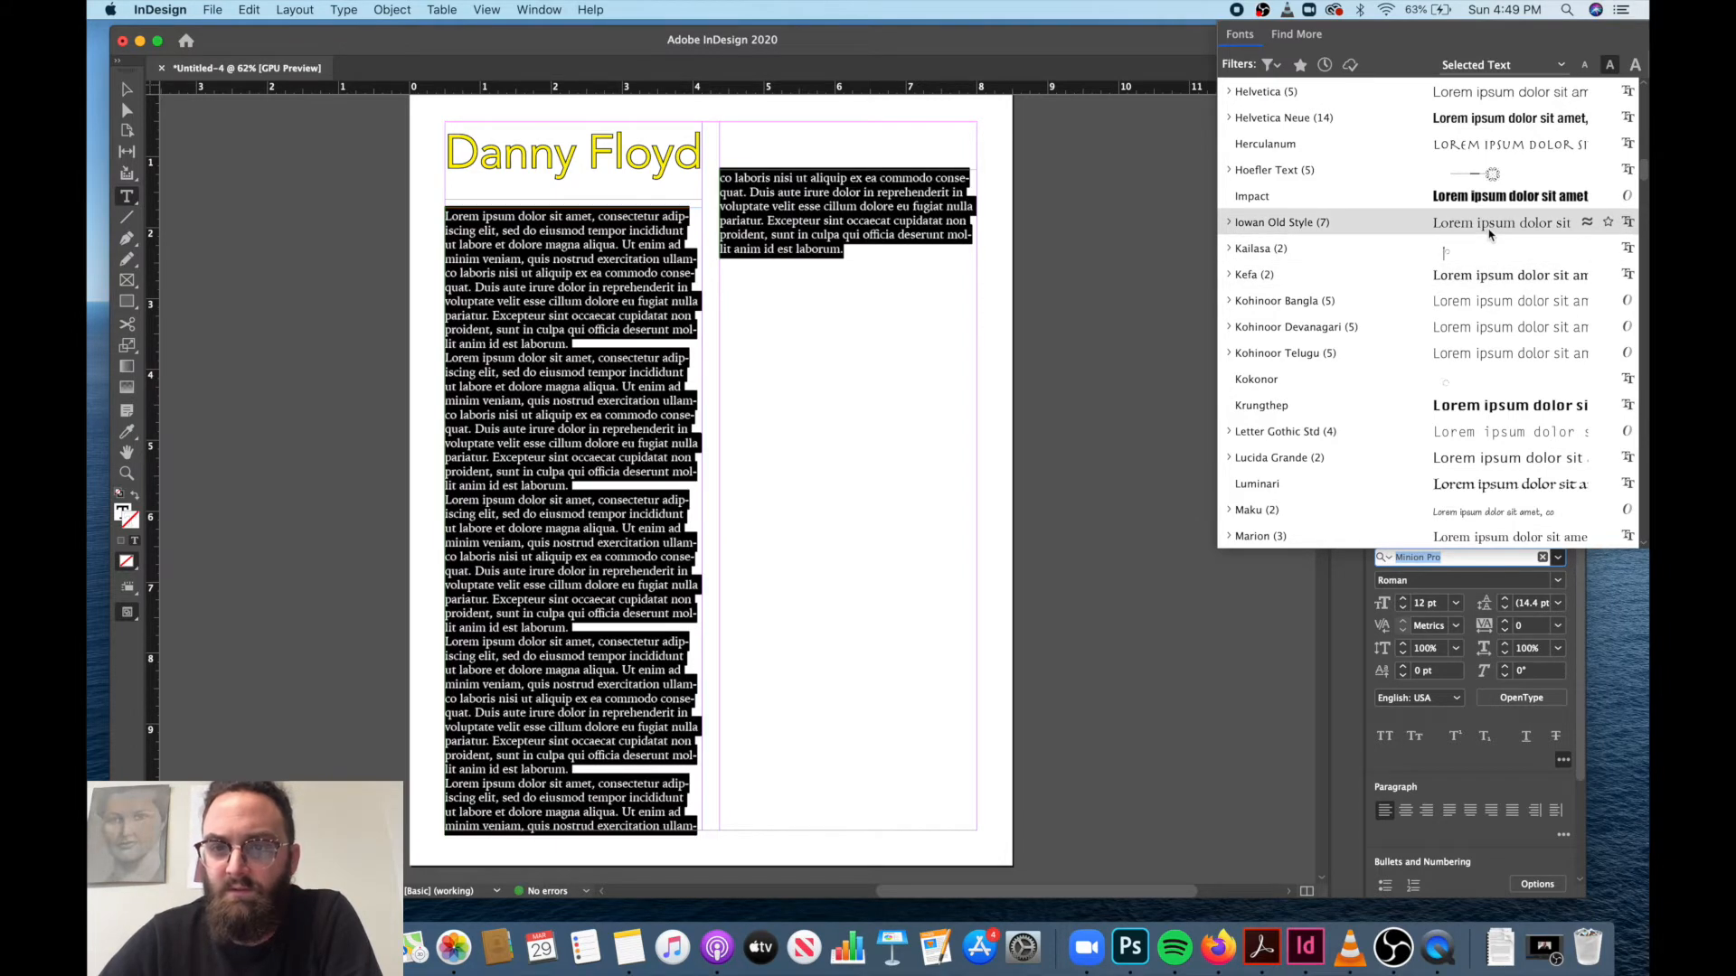
click(1490, 235)
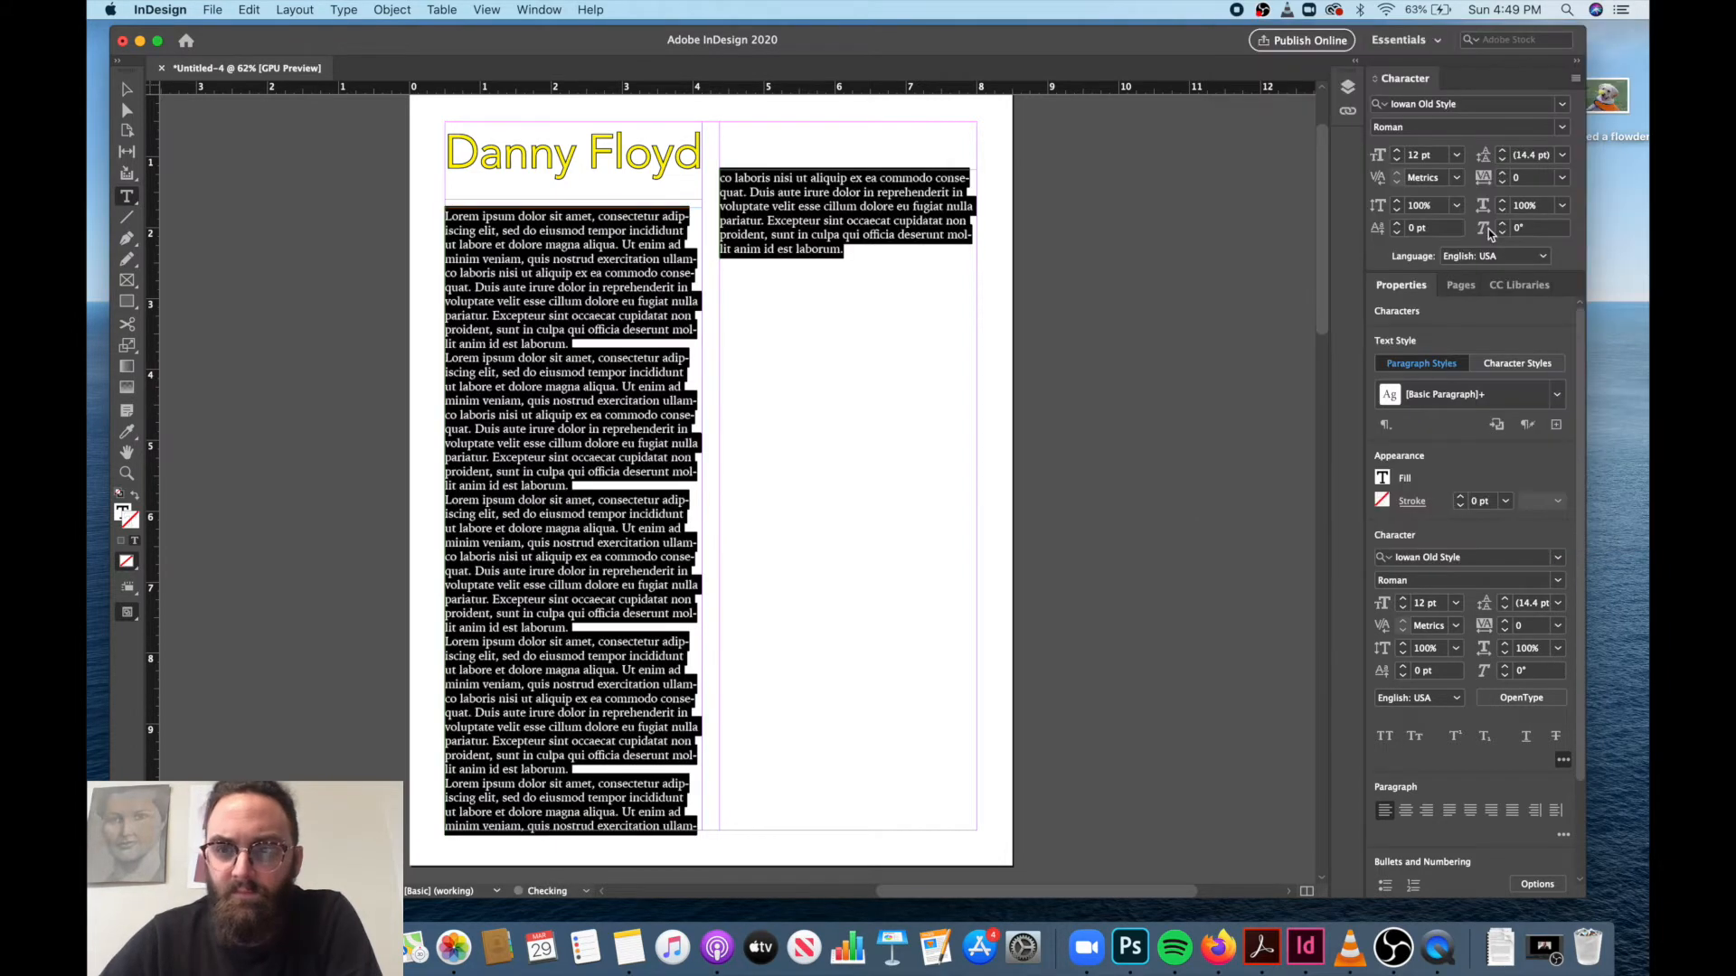
click(1404, 600)
click(1404, 600)
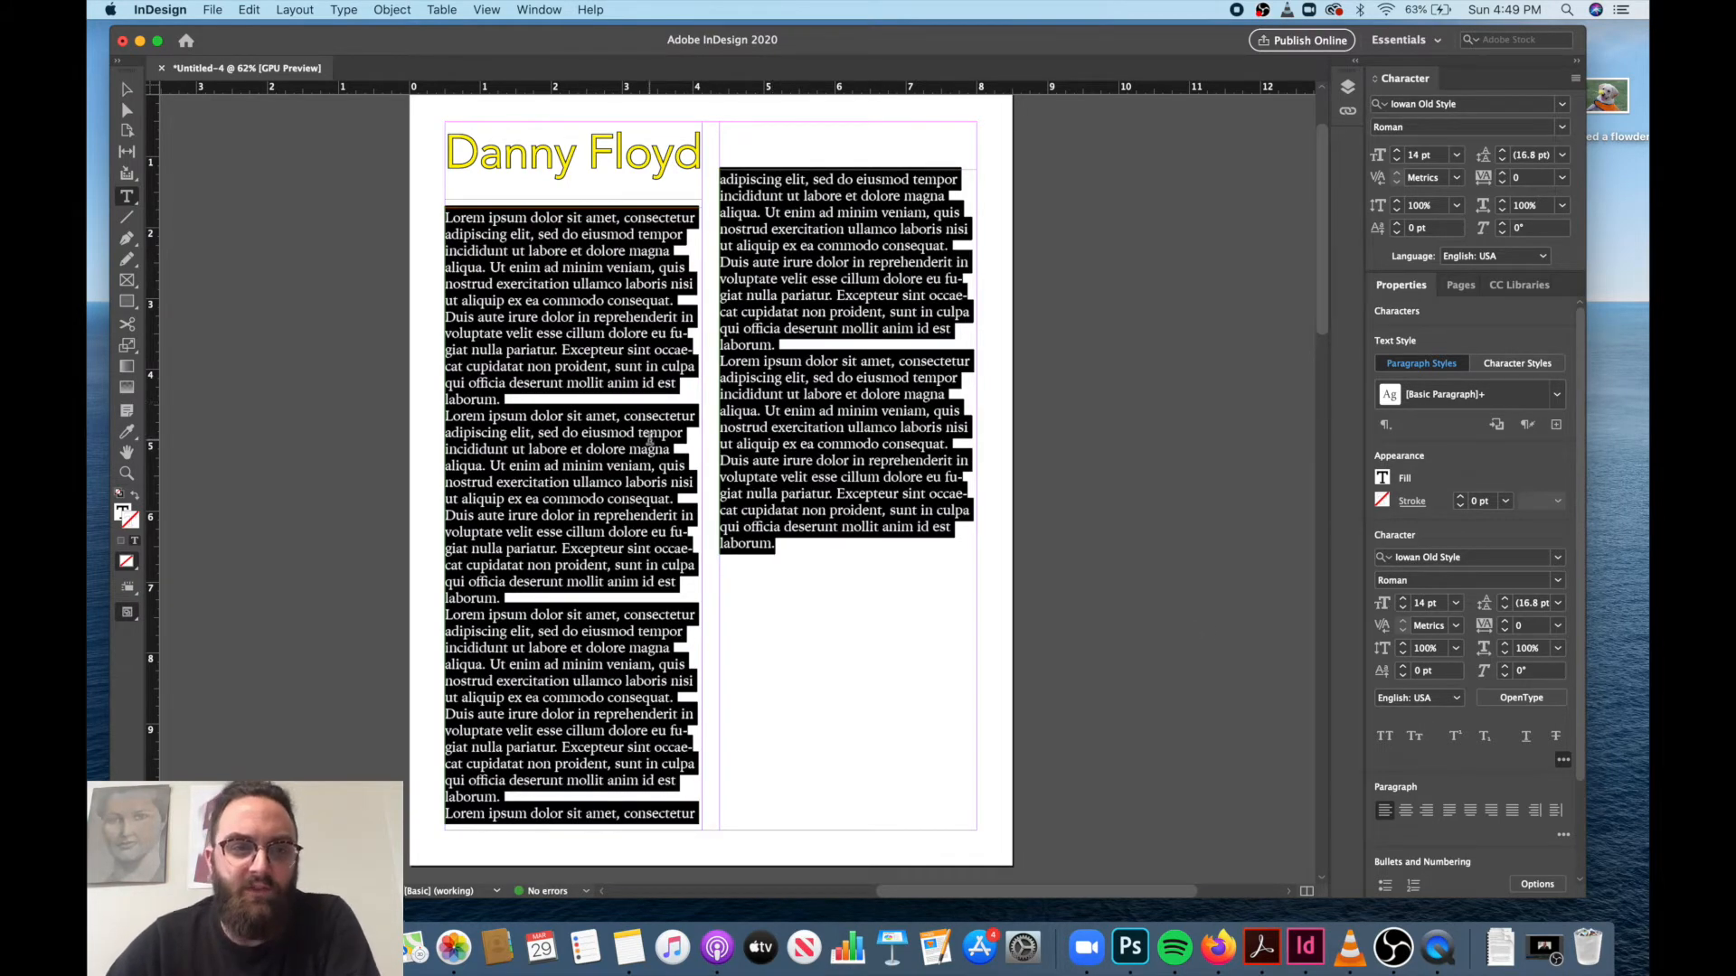
Fit the left text frame into its column below the heading and move the right frame up to the top margin at Y 0.5 in.
click(126, 91)
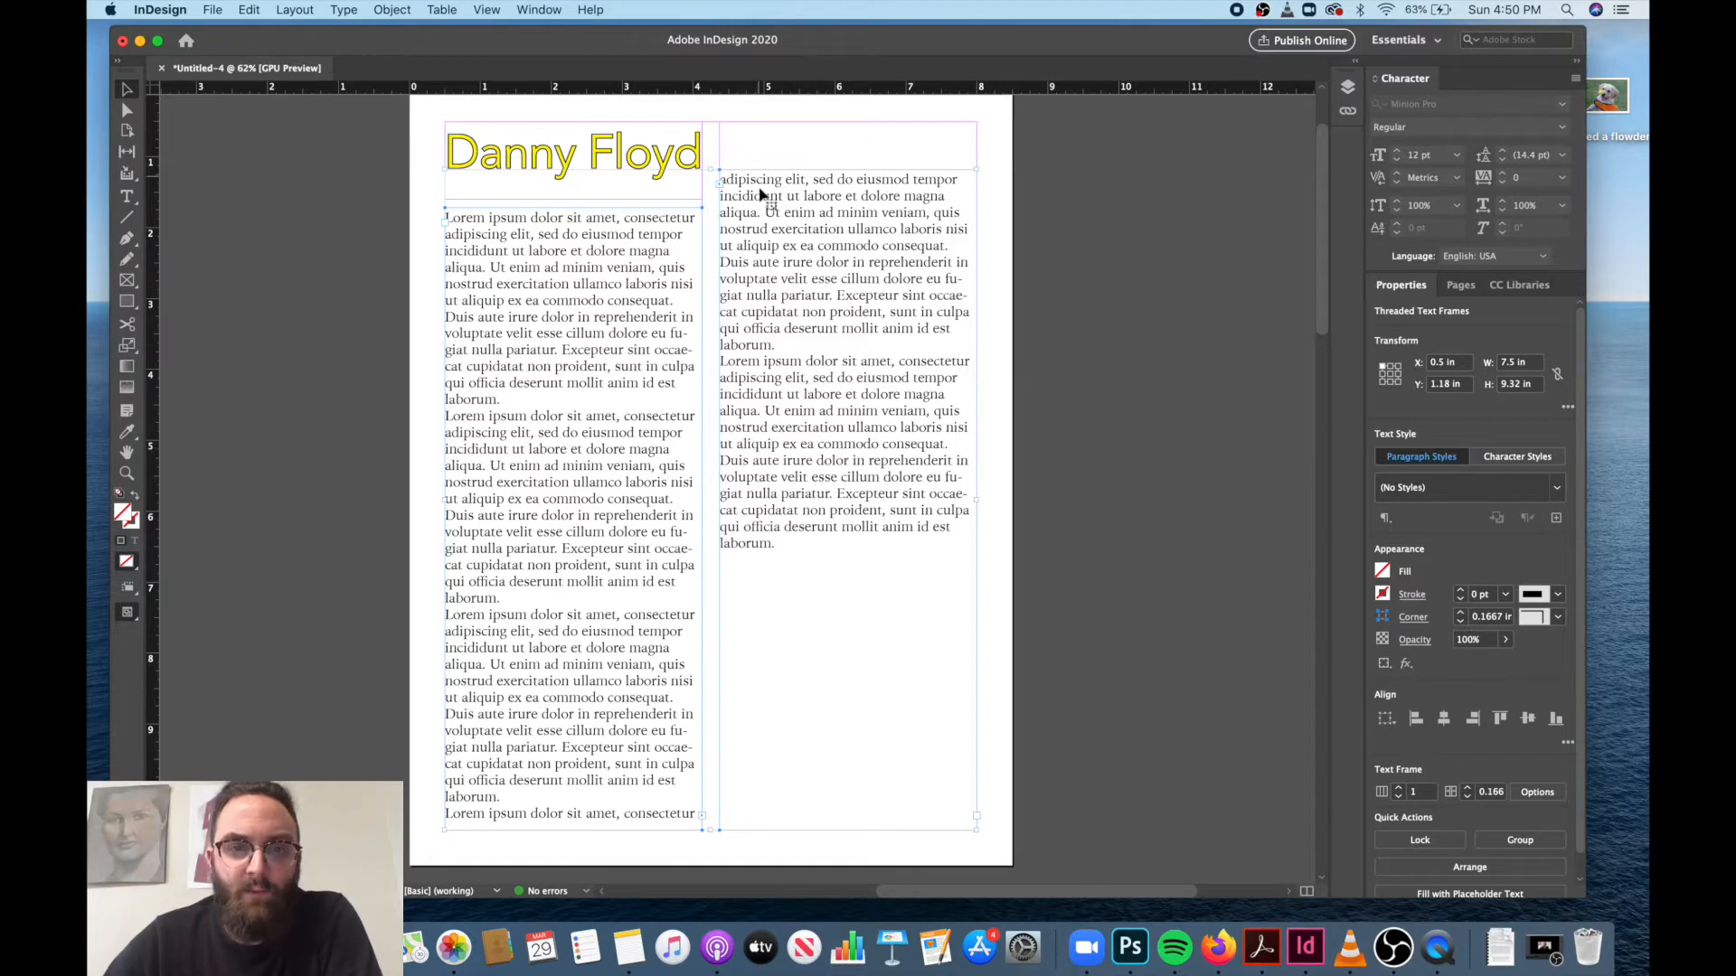
drag(759, 200, 795, 204)
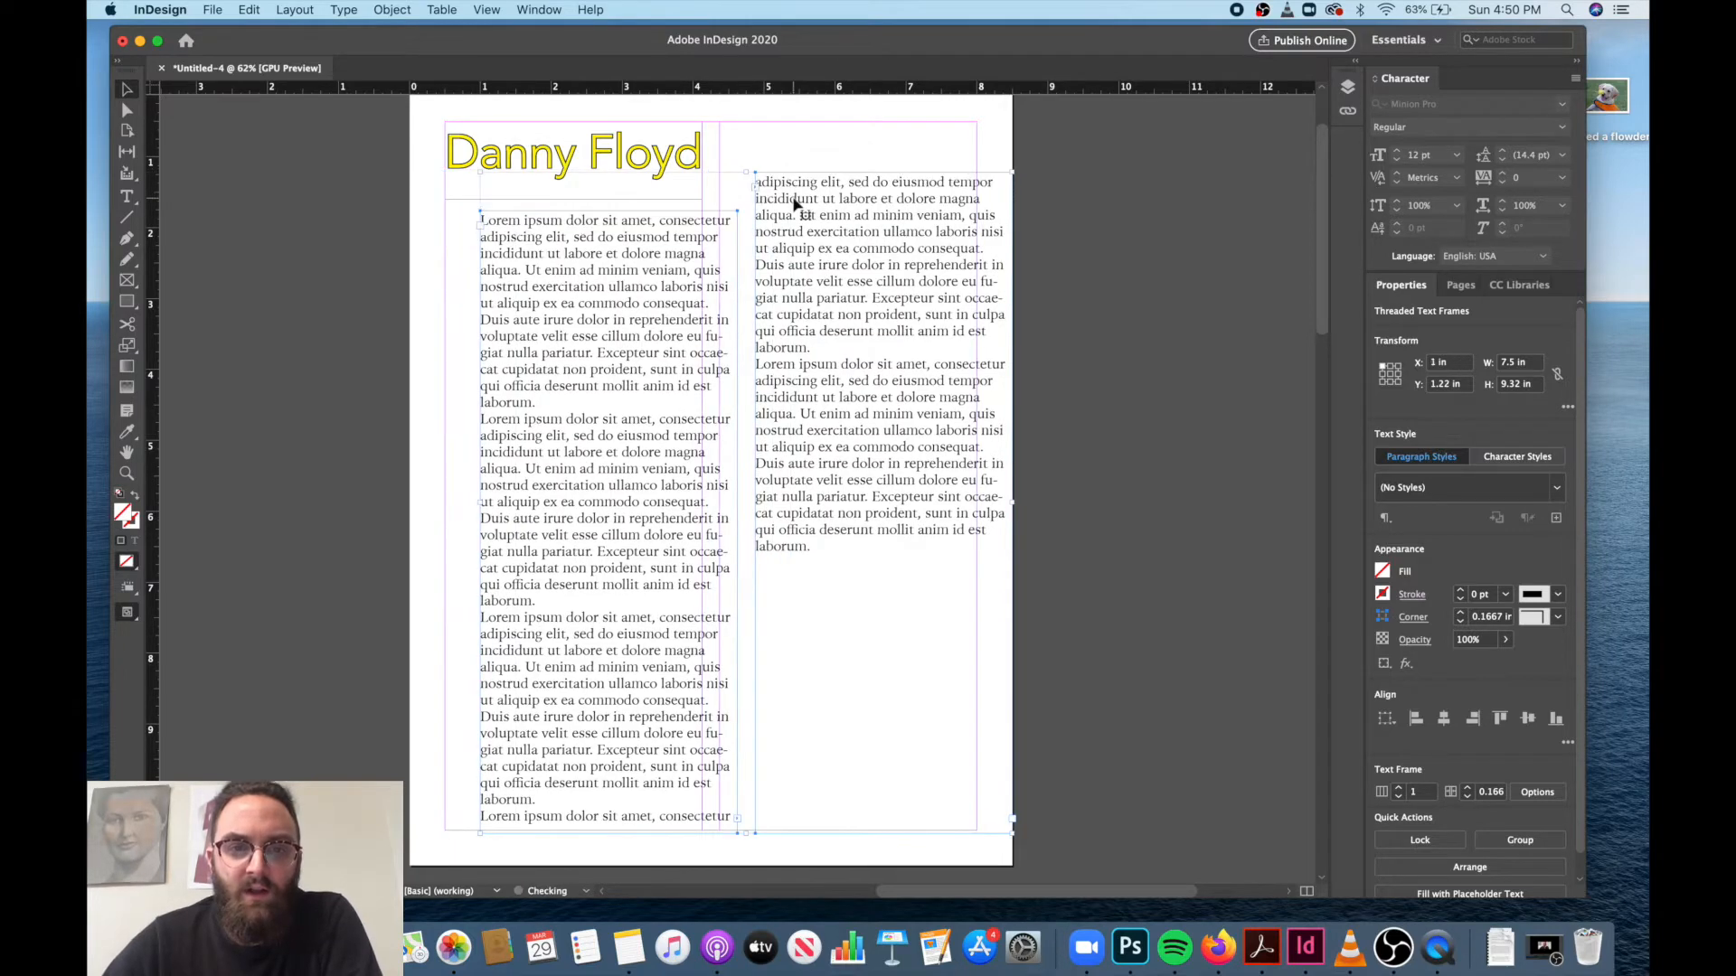
click(786, 149)
drag(683, 290, 656, 290)
drag(812, 275, 782, 226)
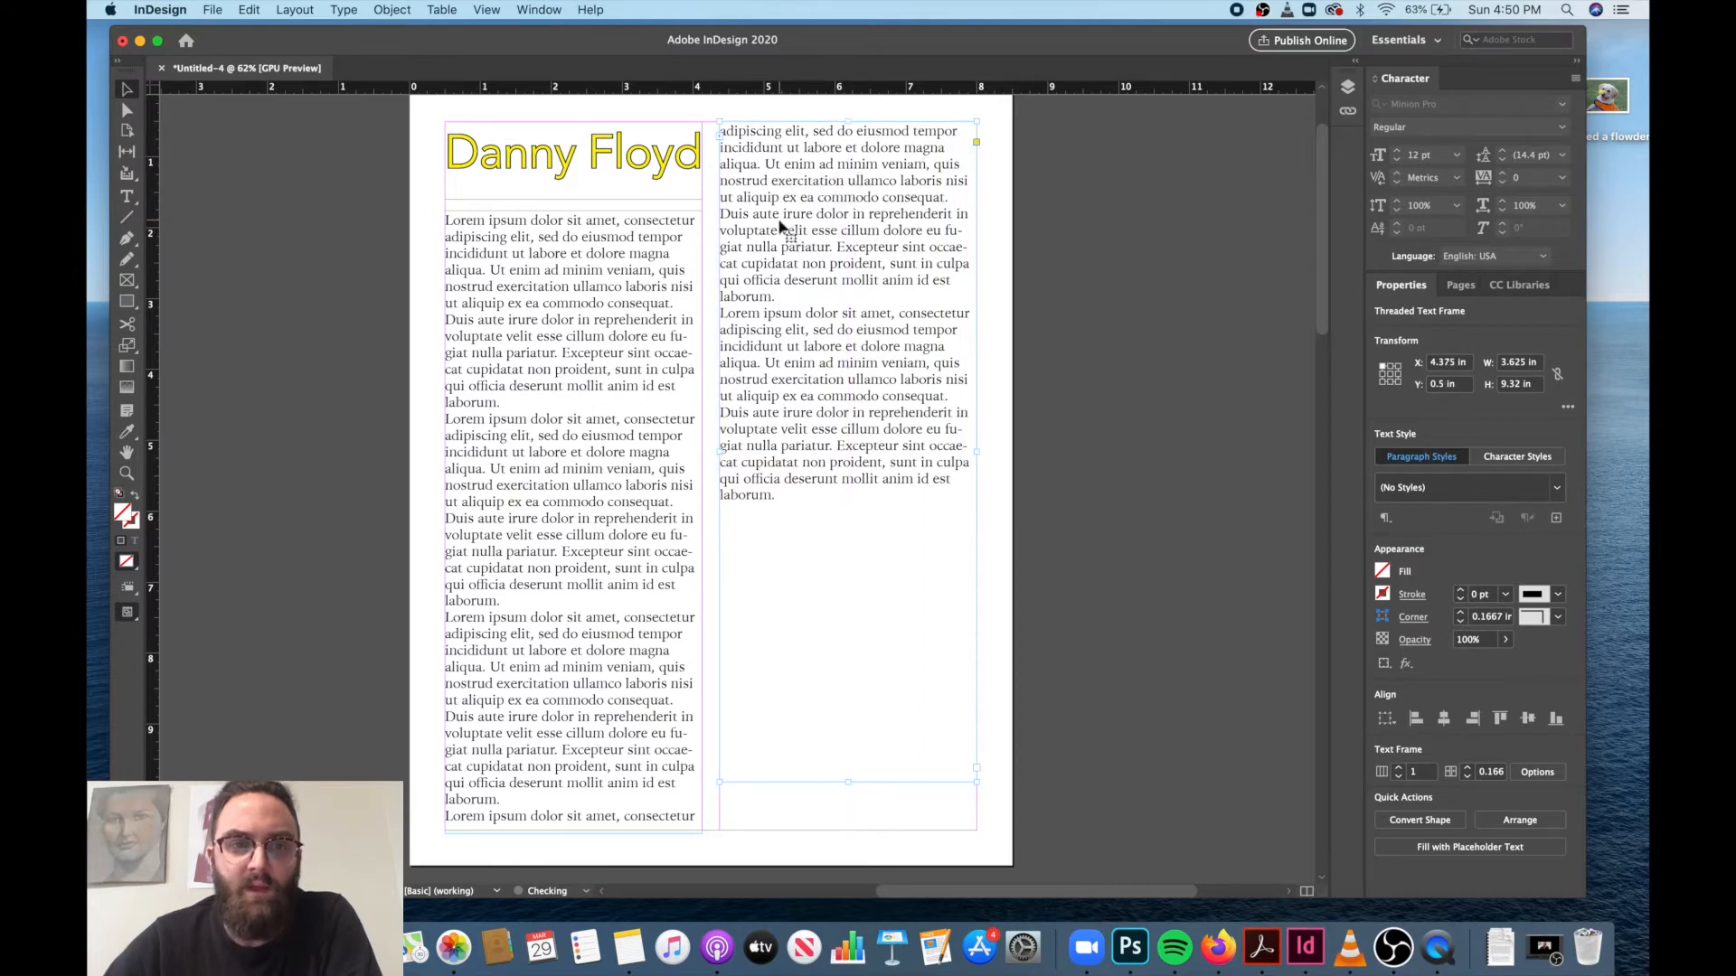
Turn off Snap to Guides and try moving the right column's text frame slightly.
click(488, 10)
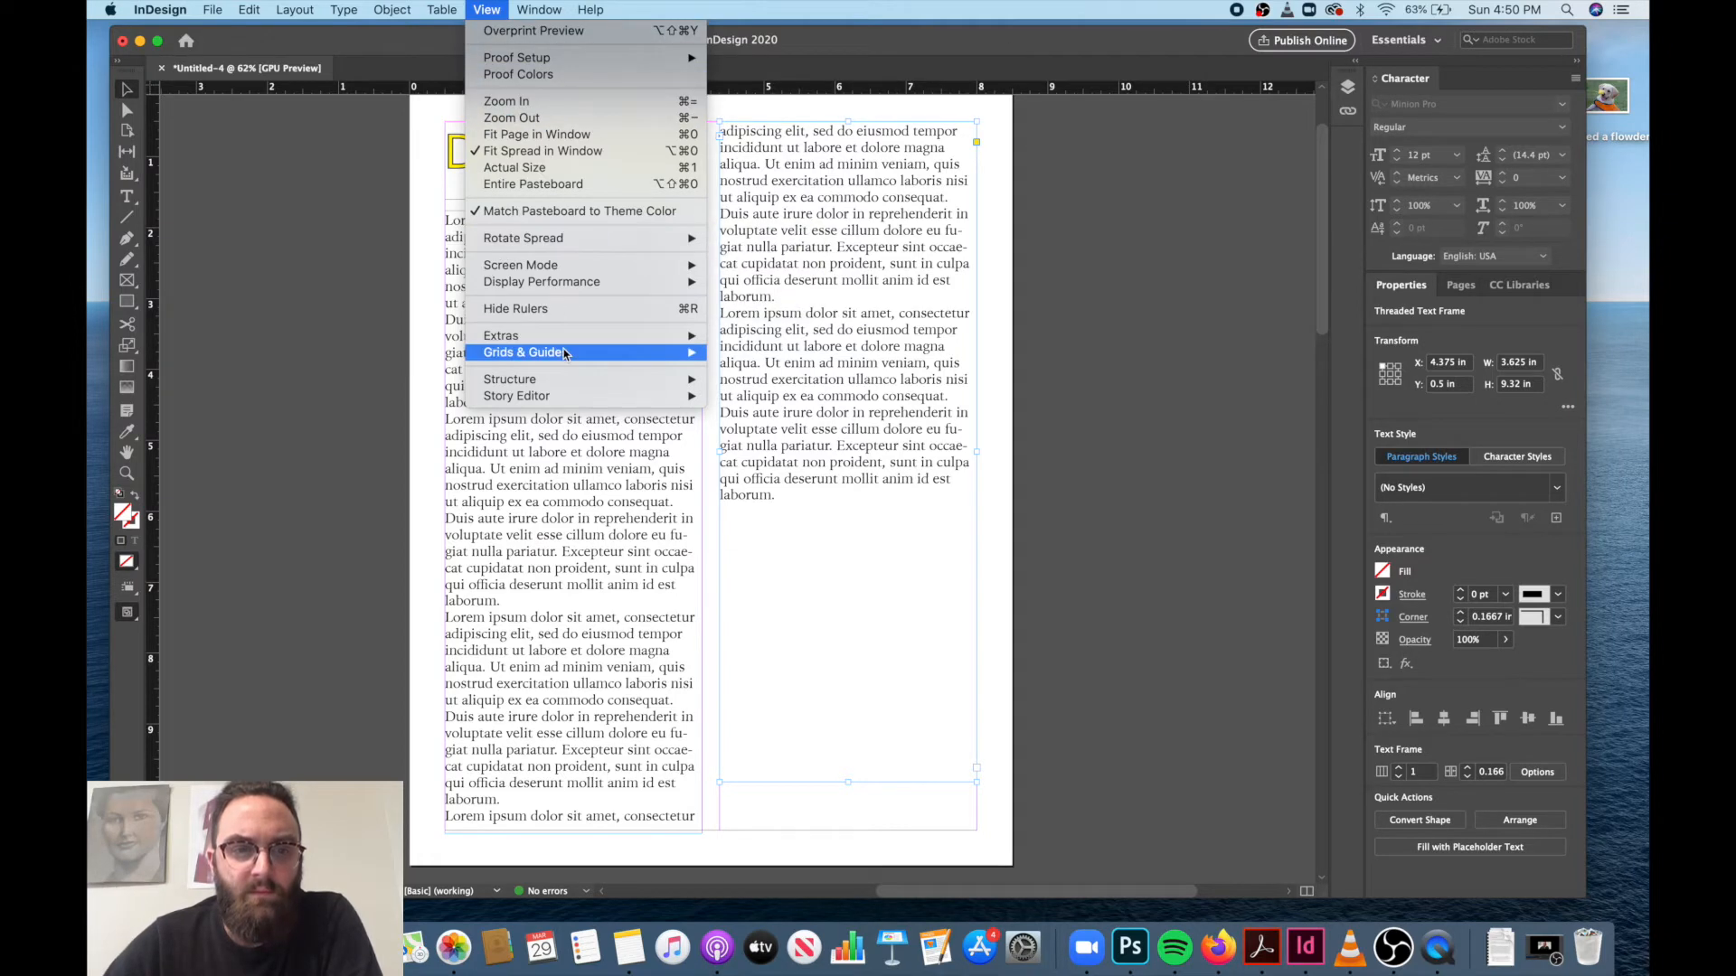
mouse_move(566, 355)
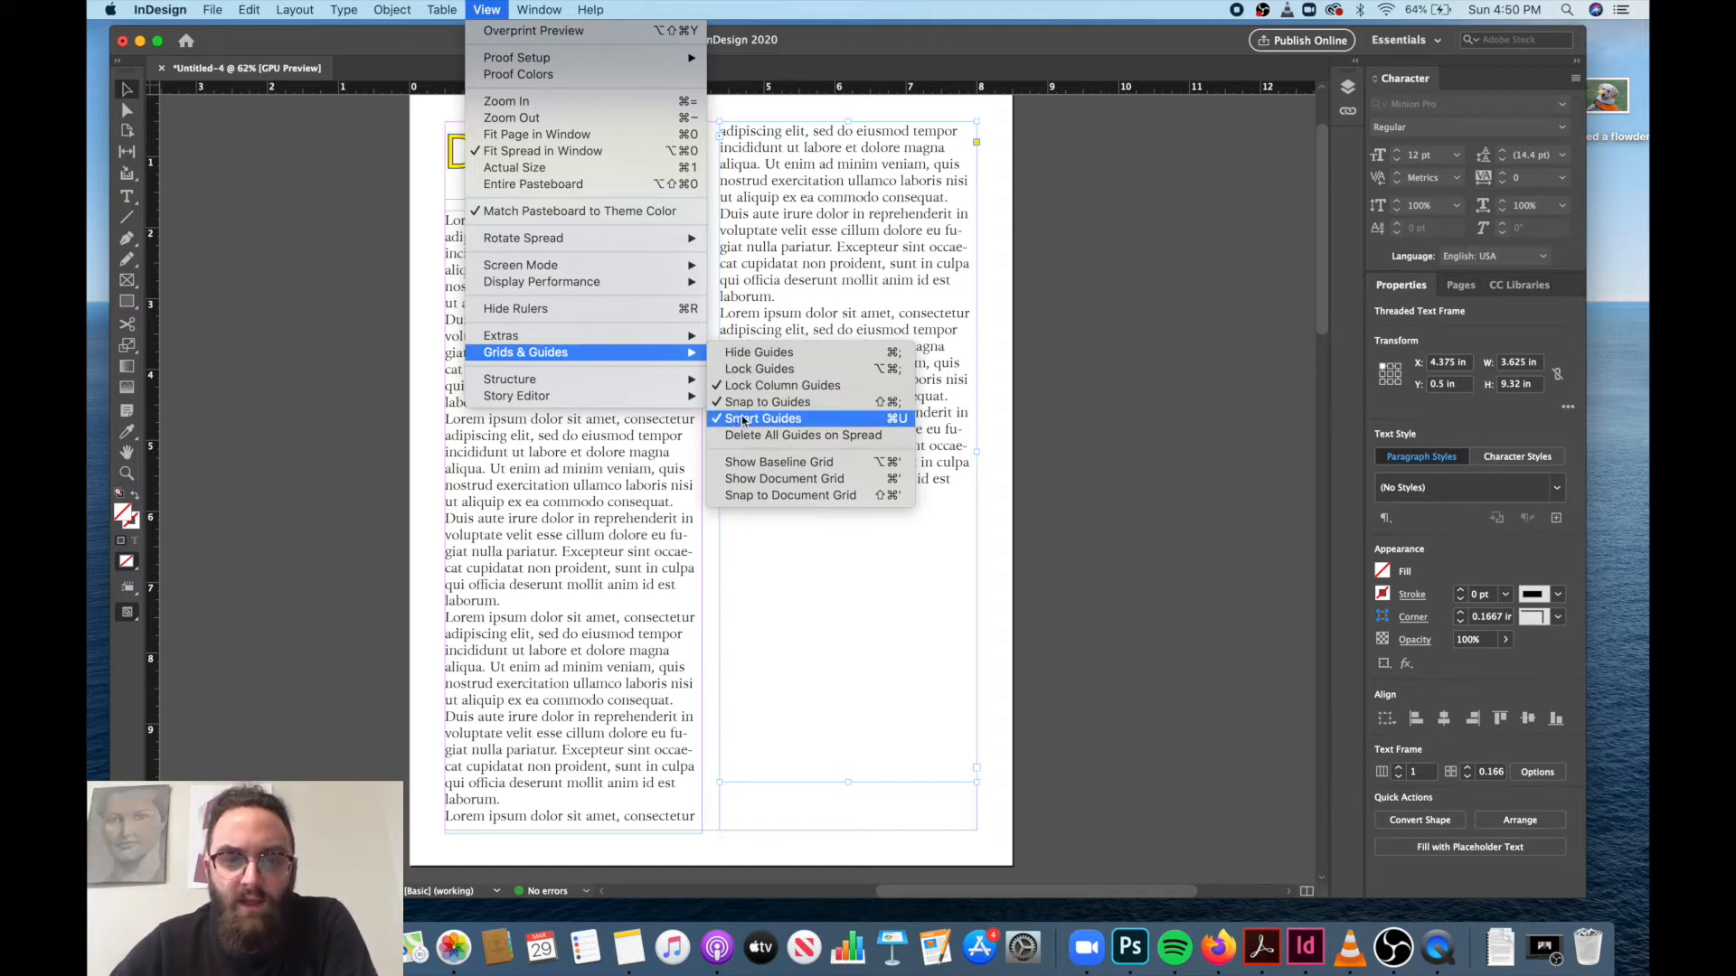
click(766, 406)
mouse_move(848, 356)
mouse_down()
mouse_move(833, 380)
mouse_move(914, 387)
mouse_move(875, 389)
mouse_move(845, 497)
mouse_move(868, 402)
mouse_move(848, 361)
mouse_up()
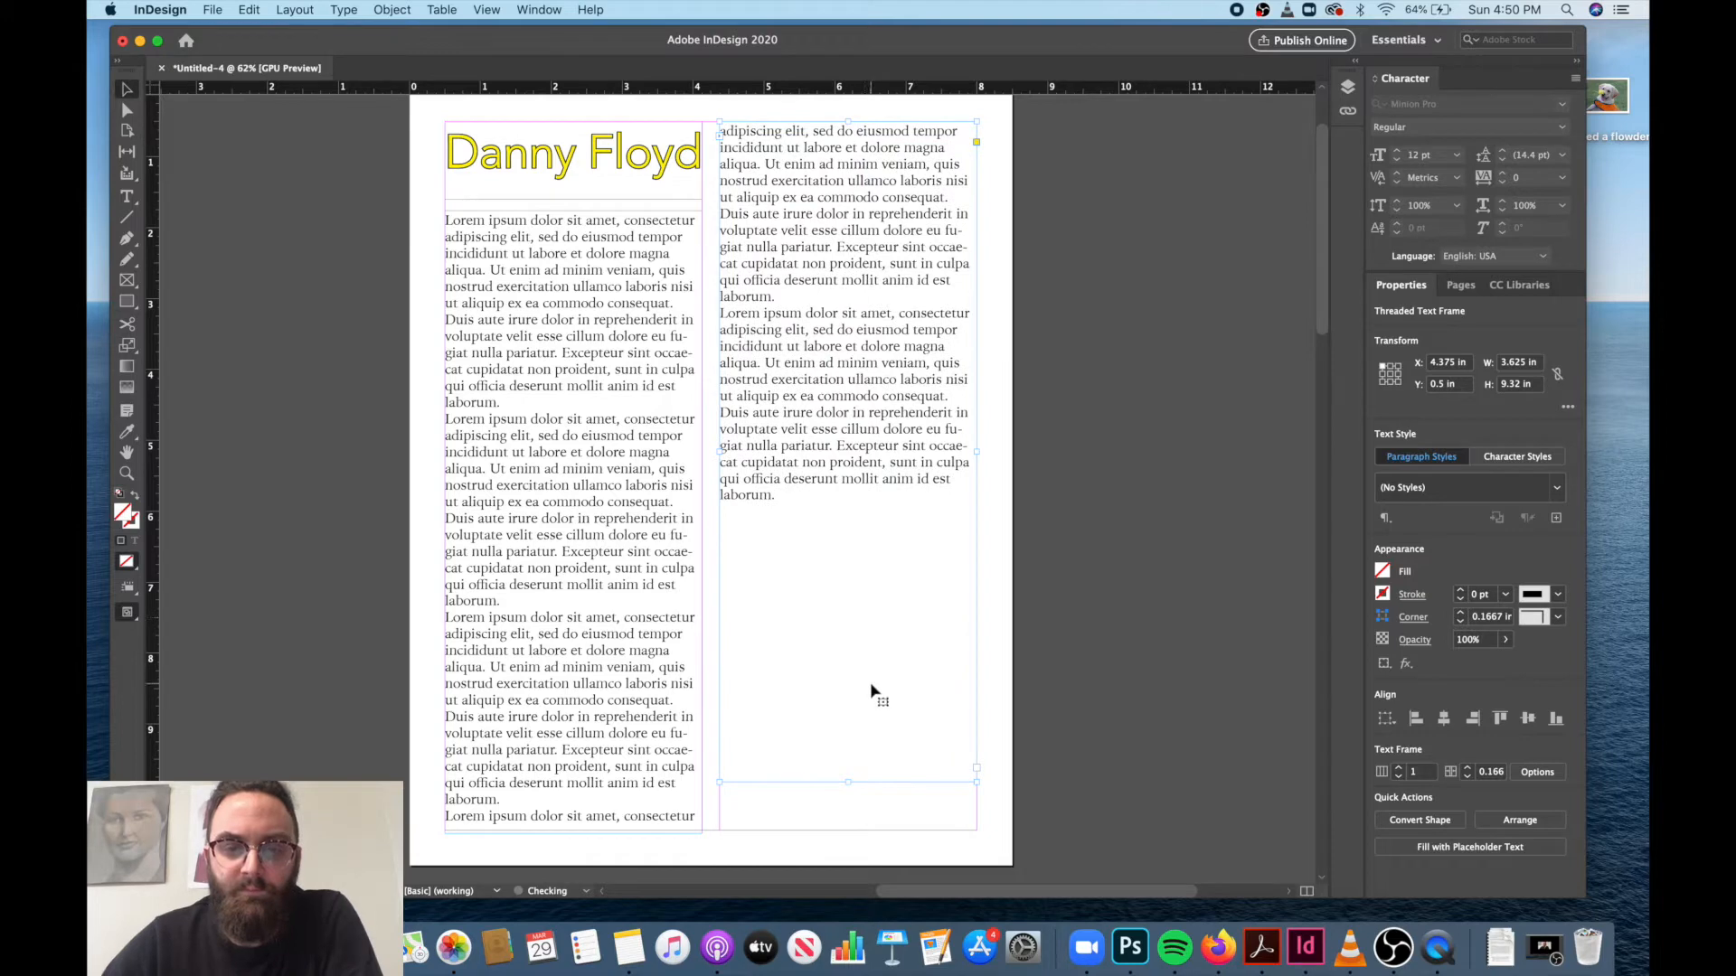
Turn Snap to Guides back on.
click(488, 11)
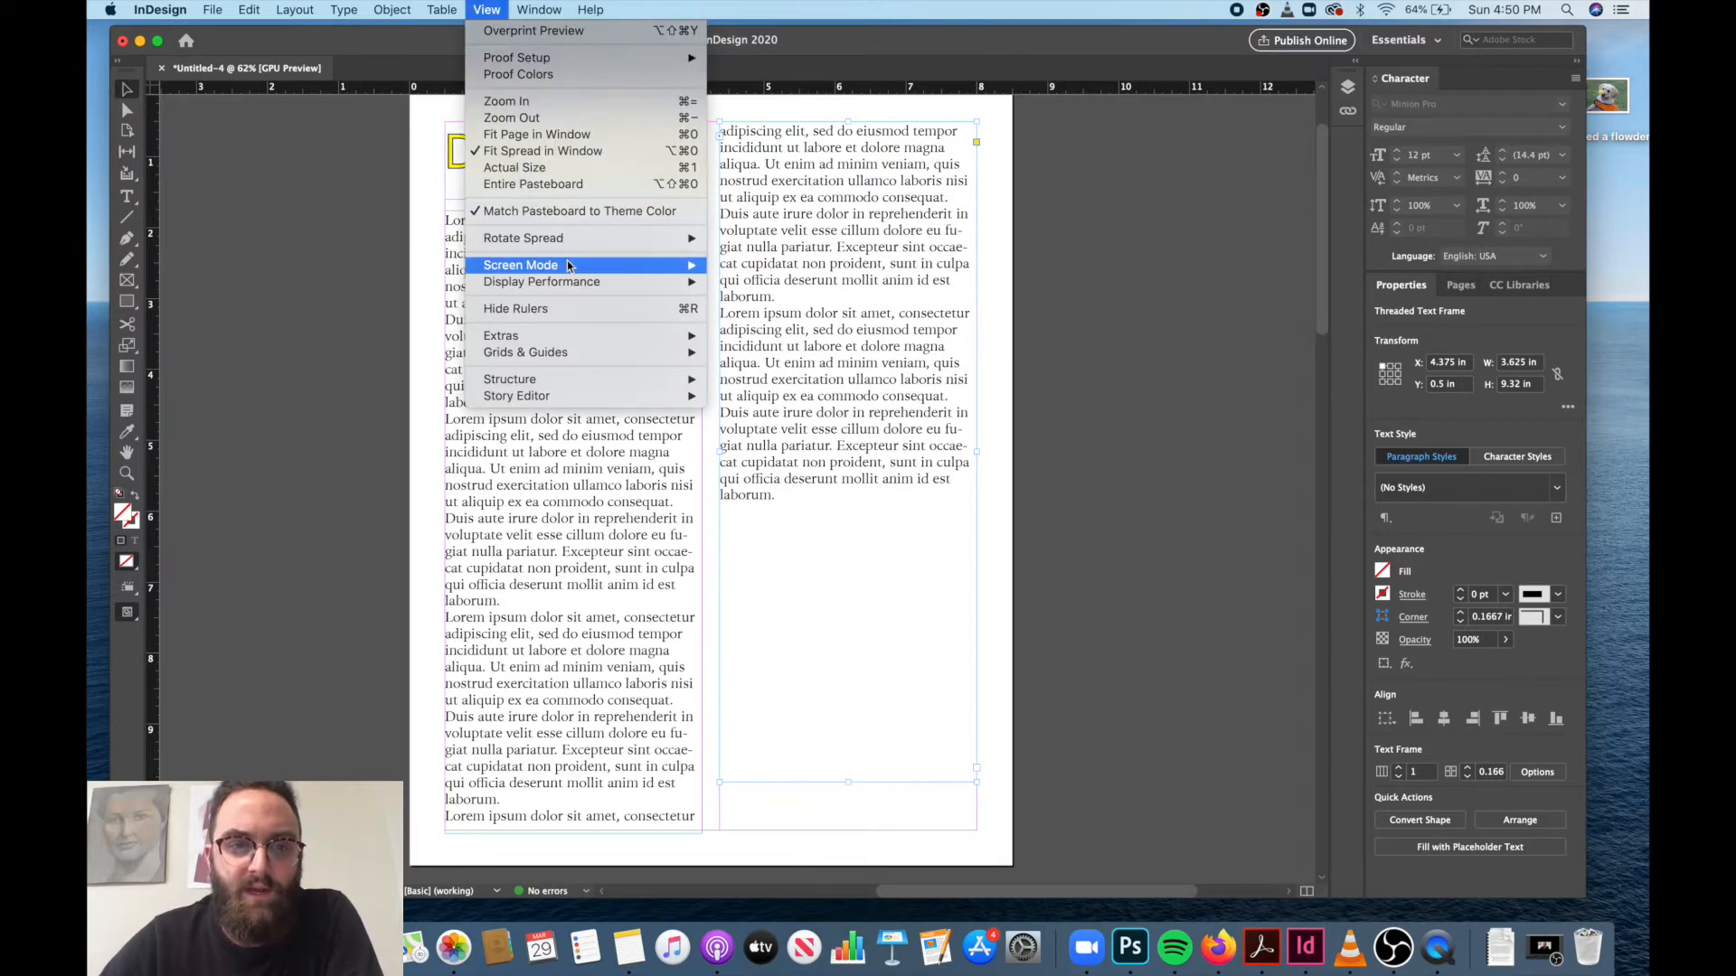
mouse_move(620, 355)
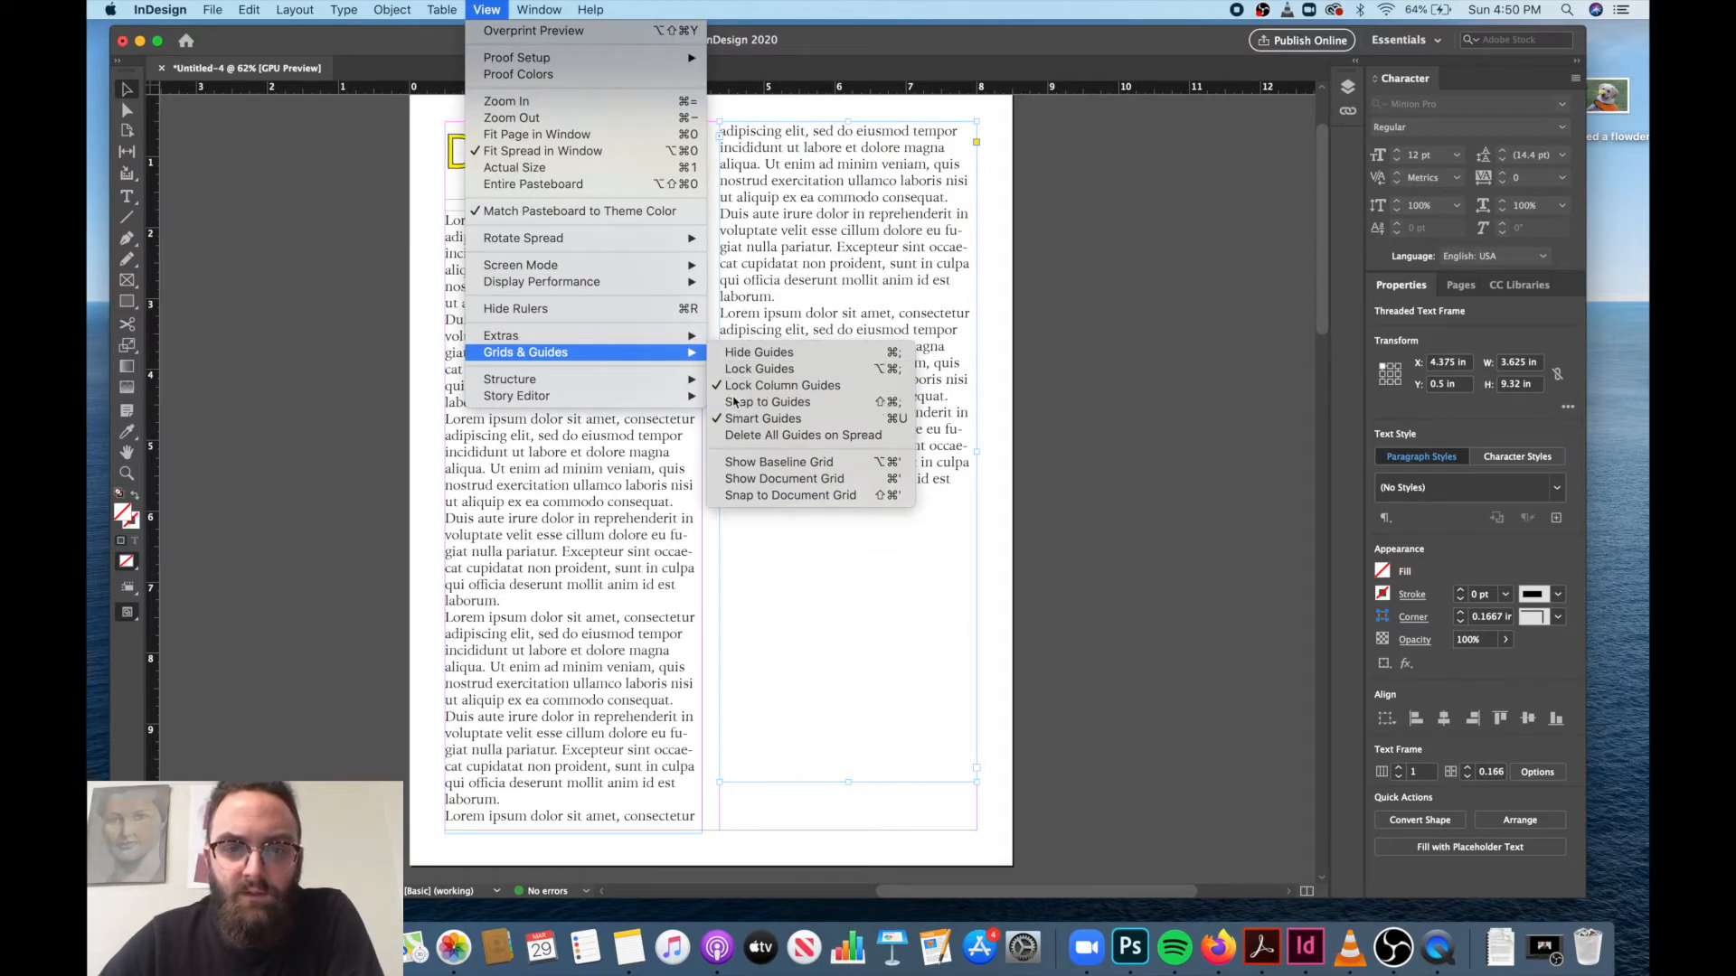
click(734, 403)
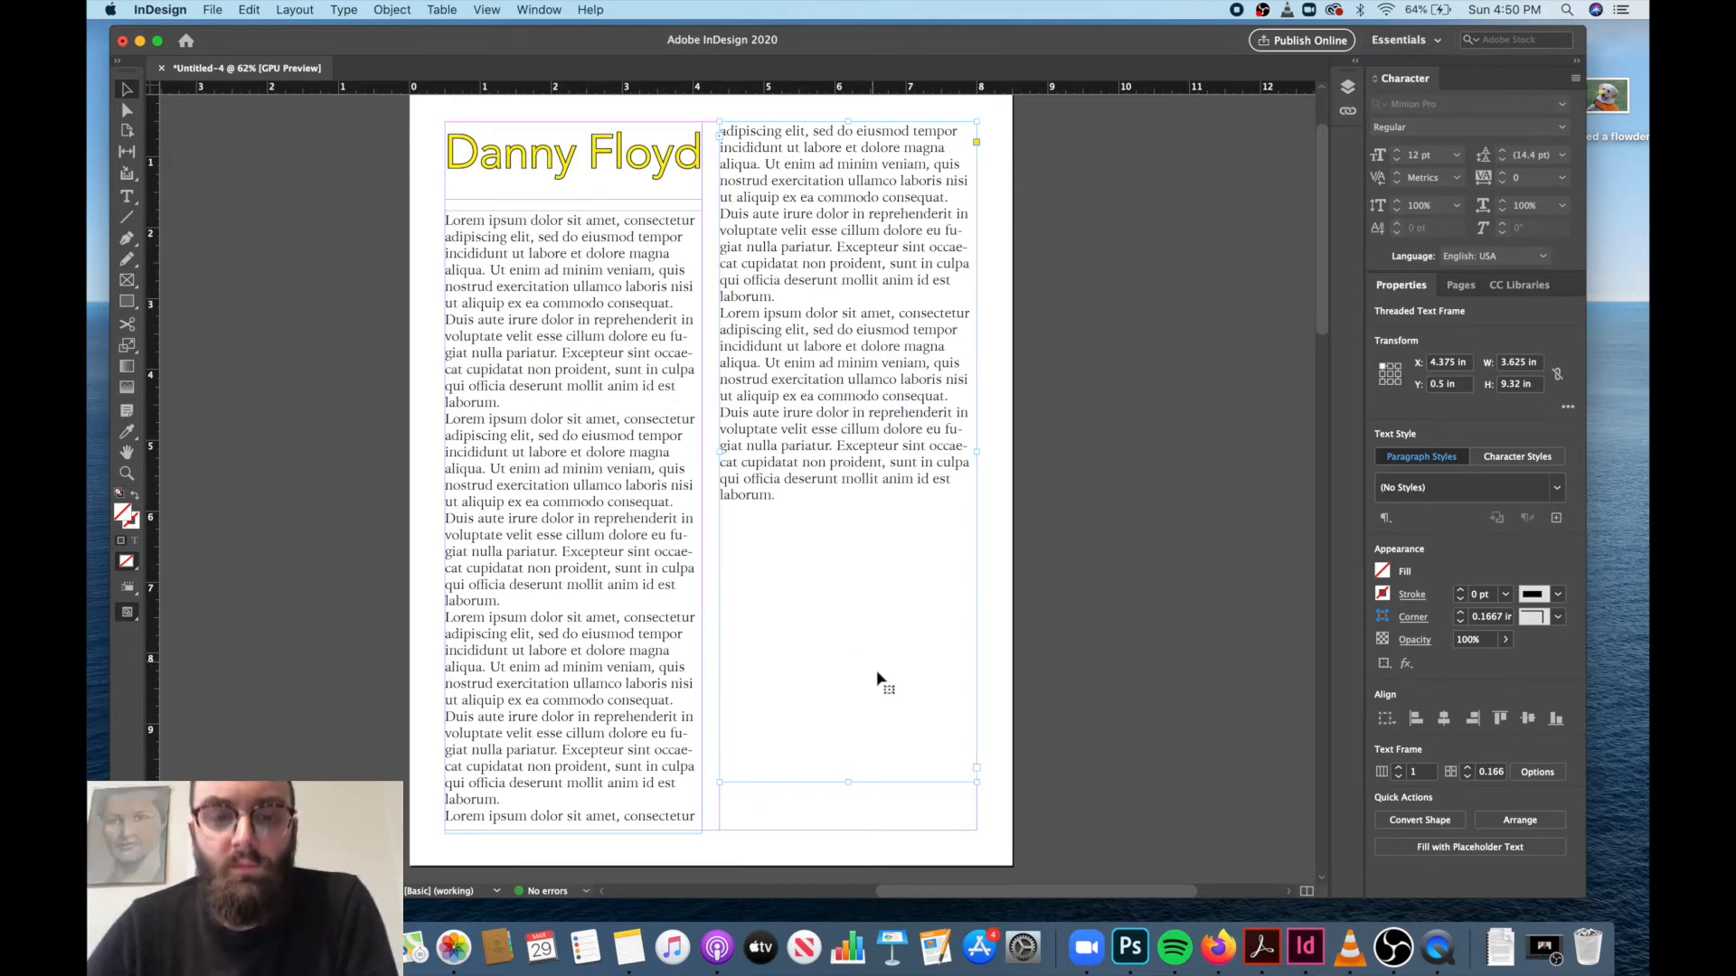
Shorten the right column's text frame to about 5.58 in tall so it ends just below its last line.
click(850, 792)
click(853, 791)
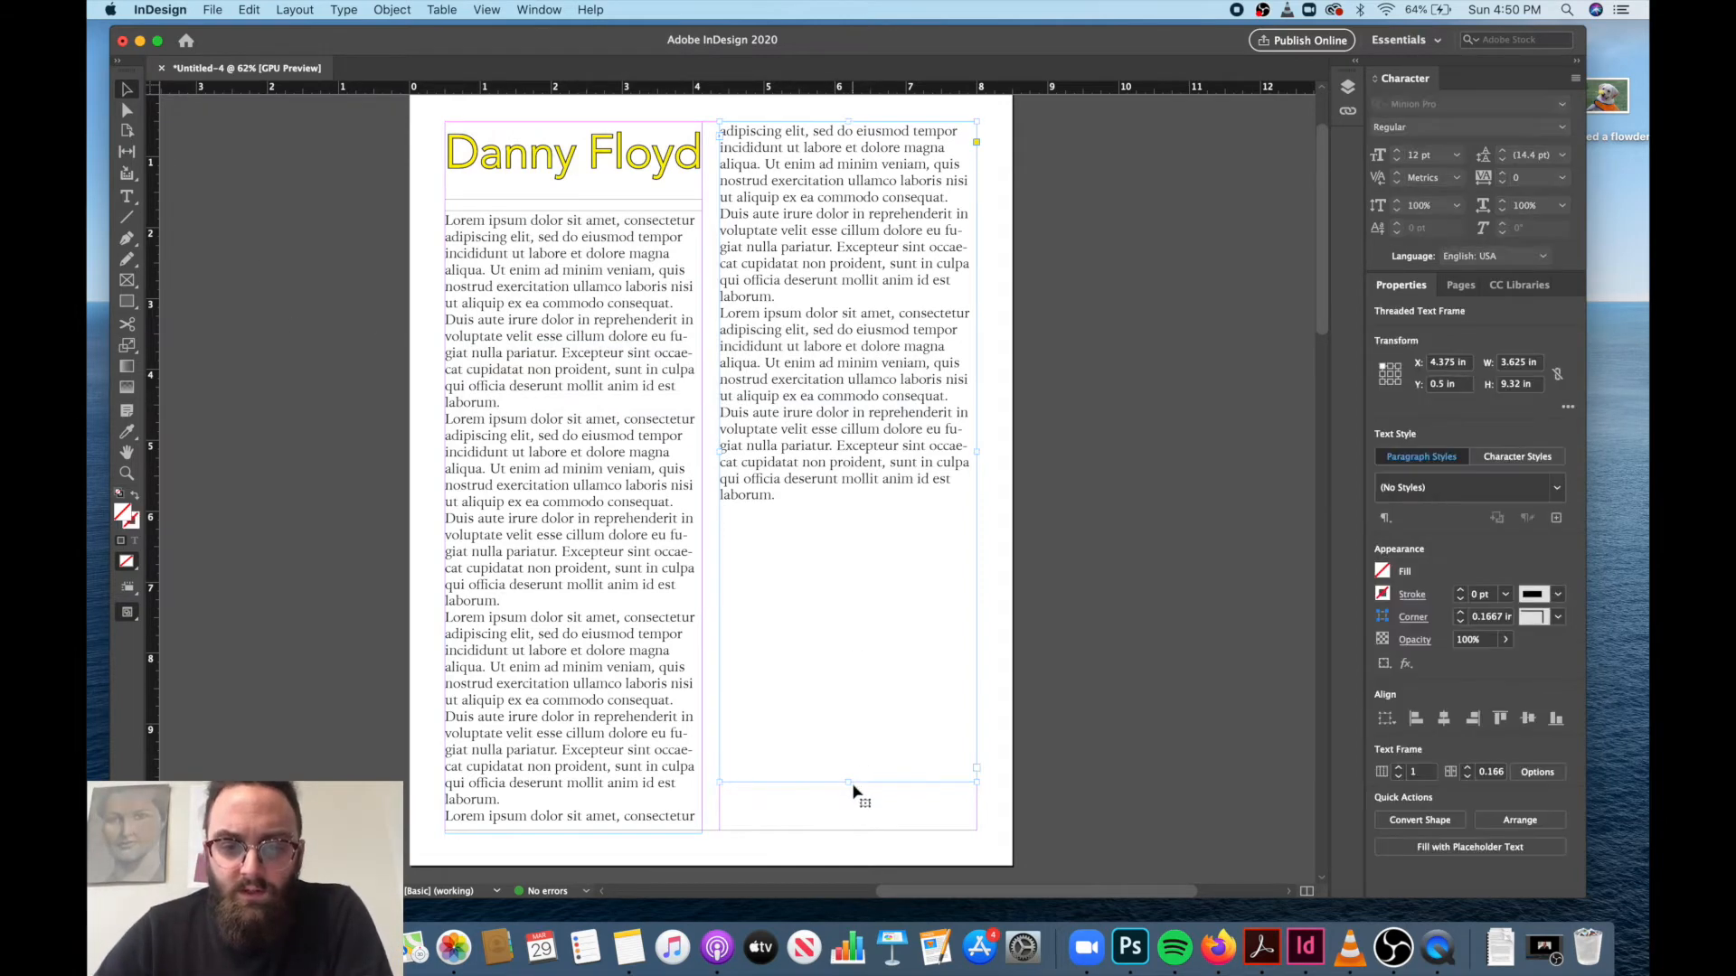
drag(849, 783, 839, 517)
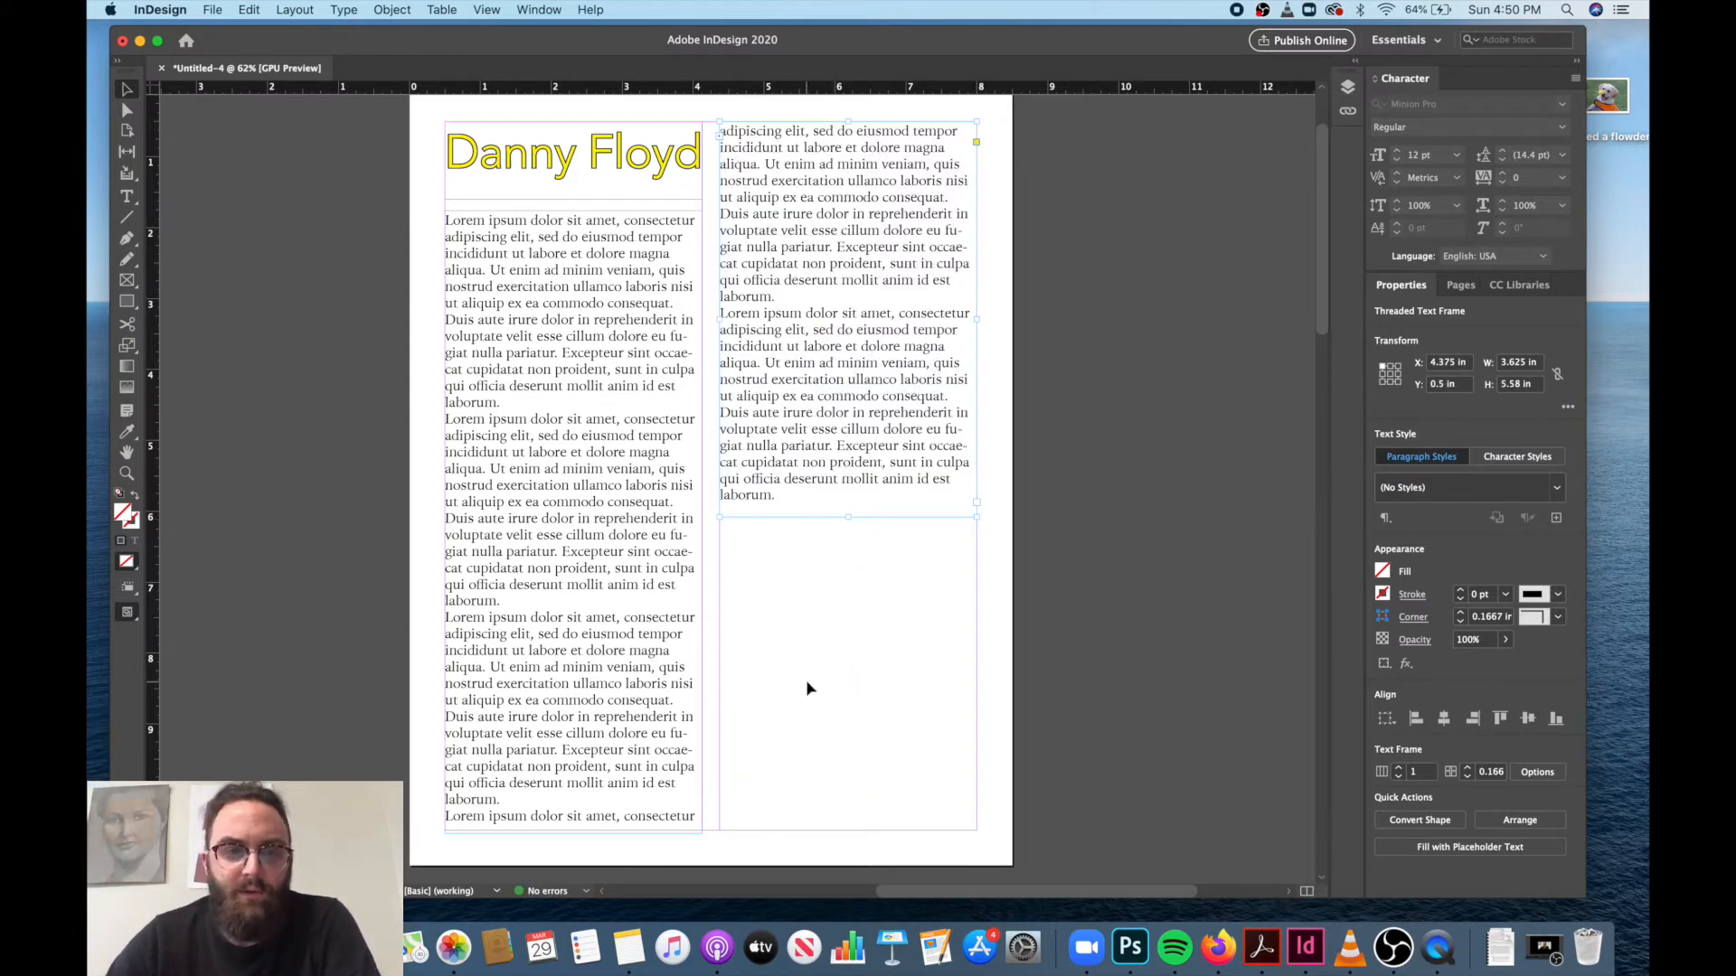
Draw a rectangle about 3.63 in wide and 1.81 in tall below the right column's text and fill it with the yellow swatch.
click(129, 312)
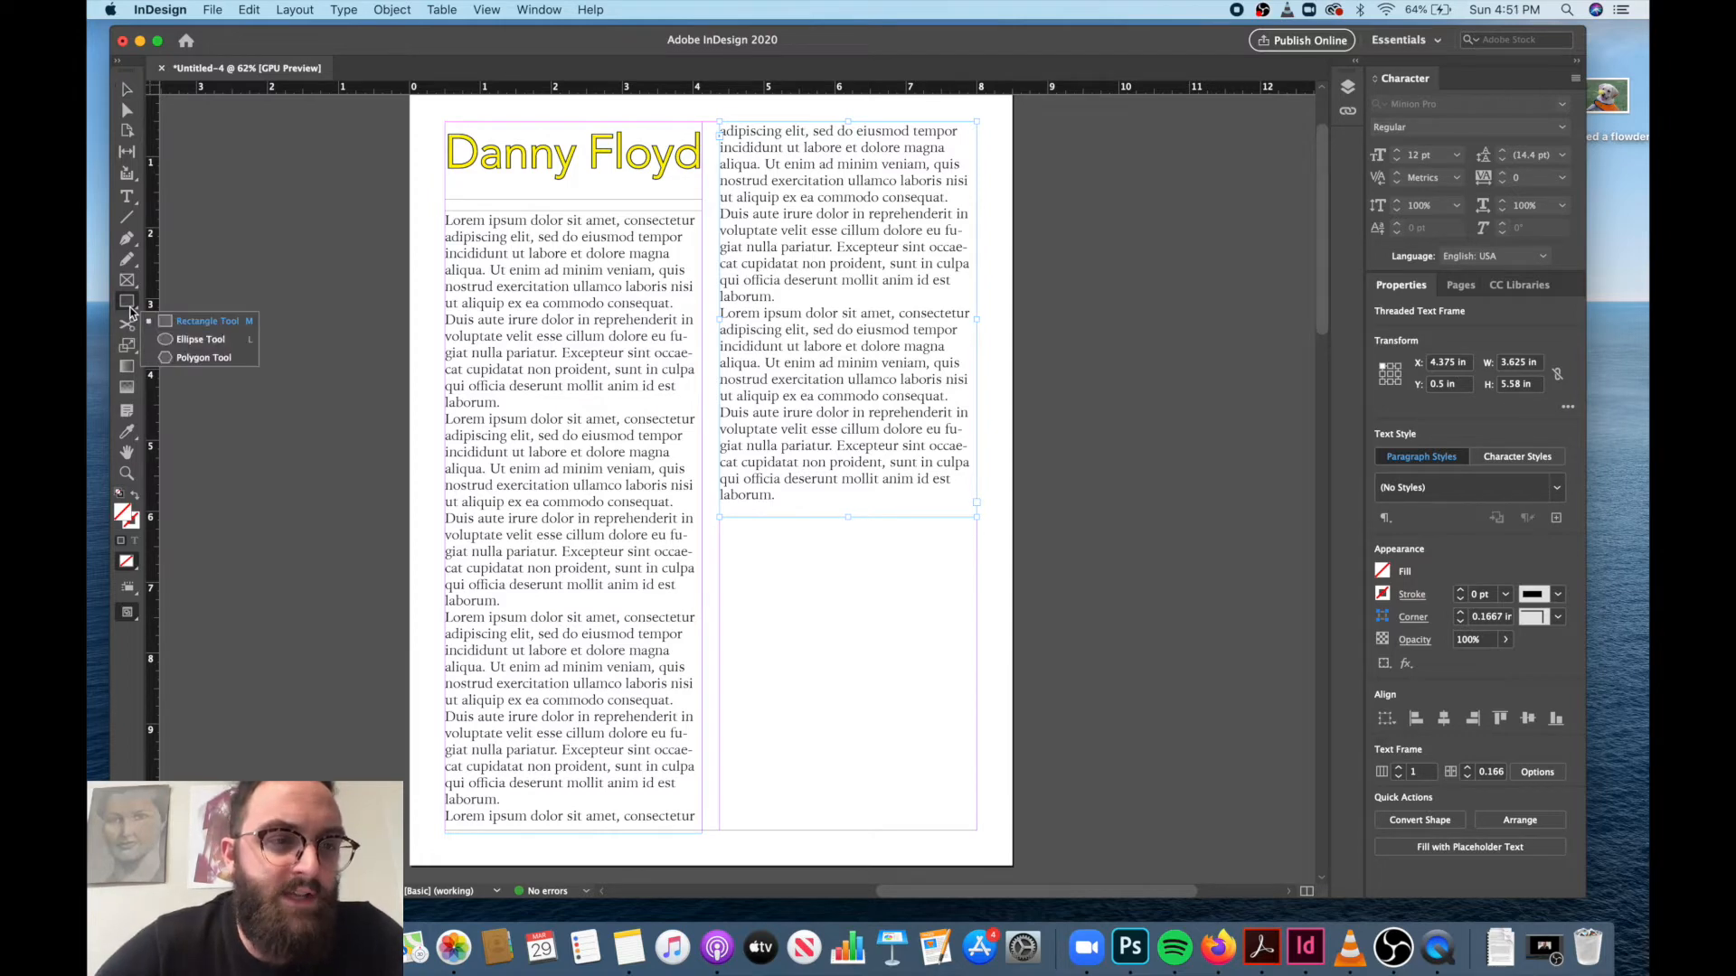
click(213, 327)
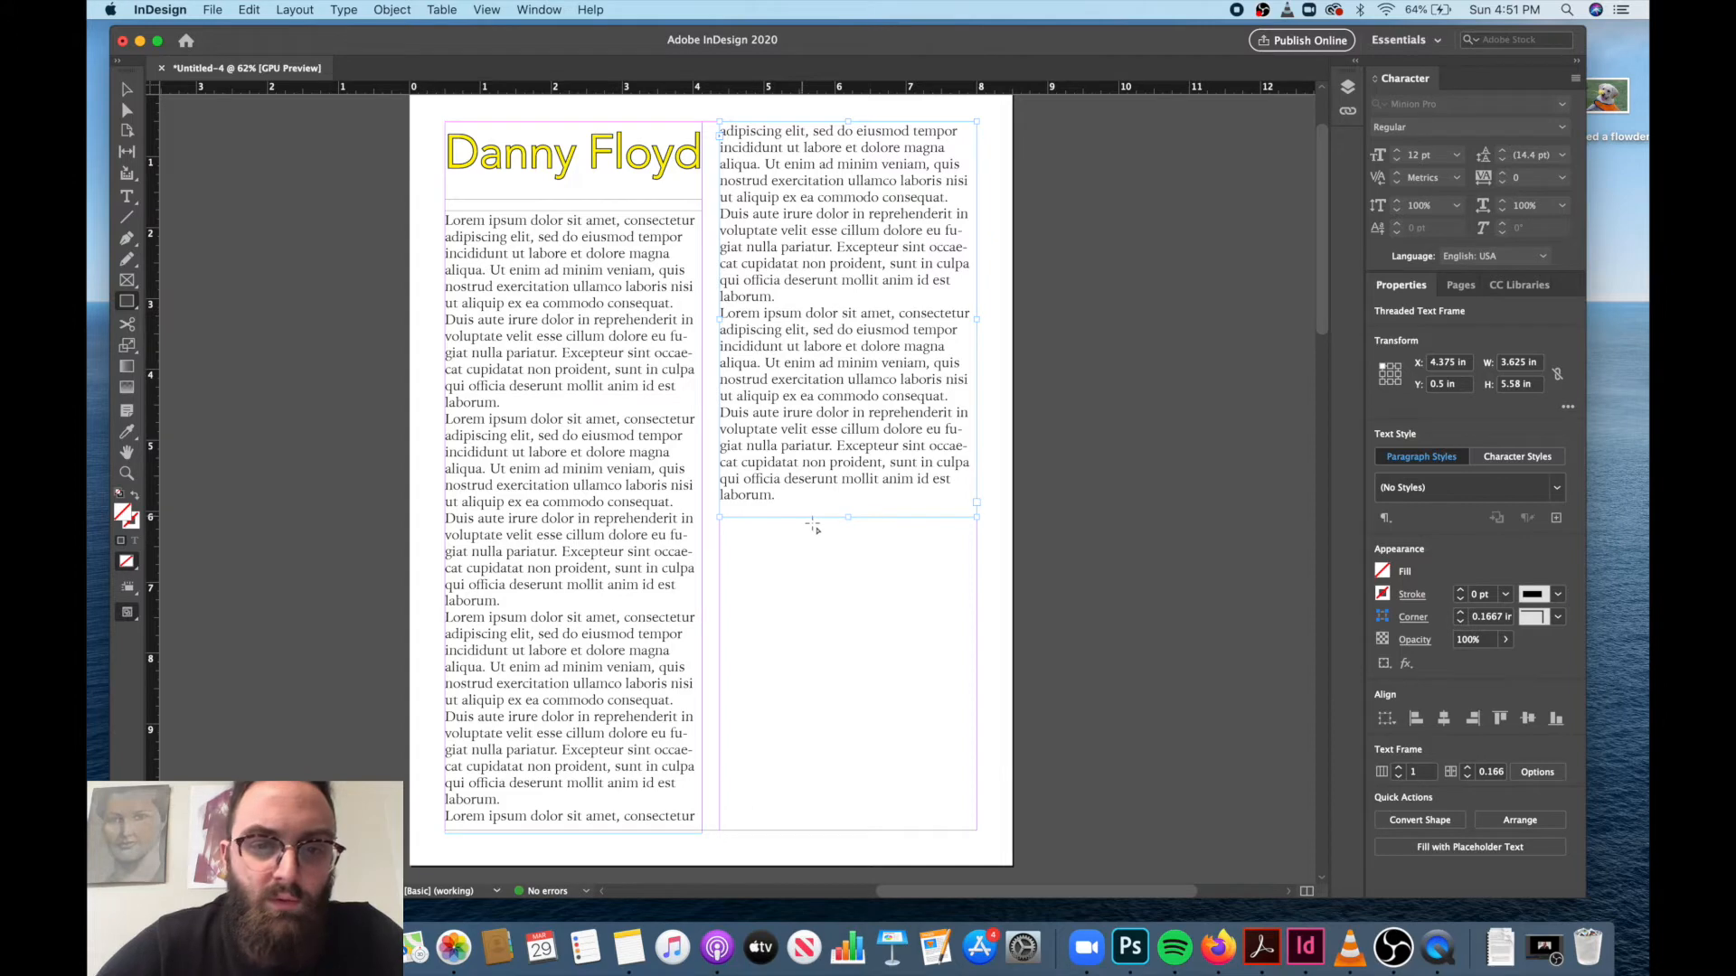
drag(720, 544, 976, 672)
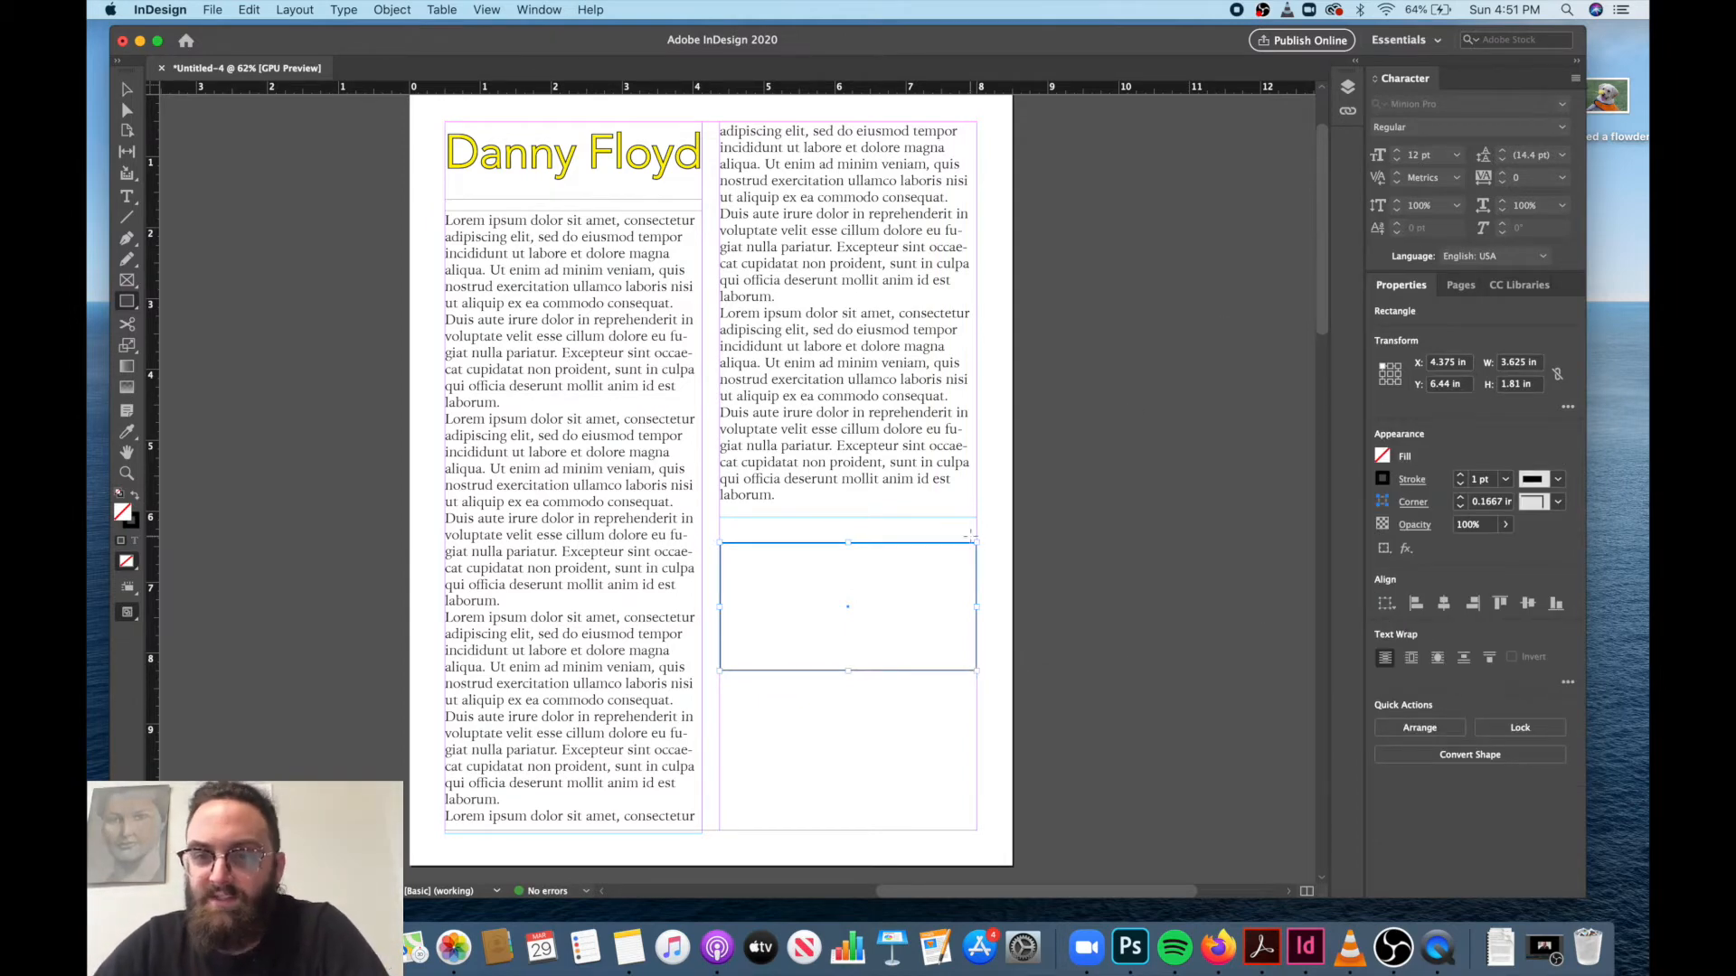
click(1382, 456)
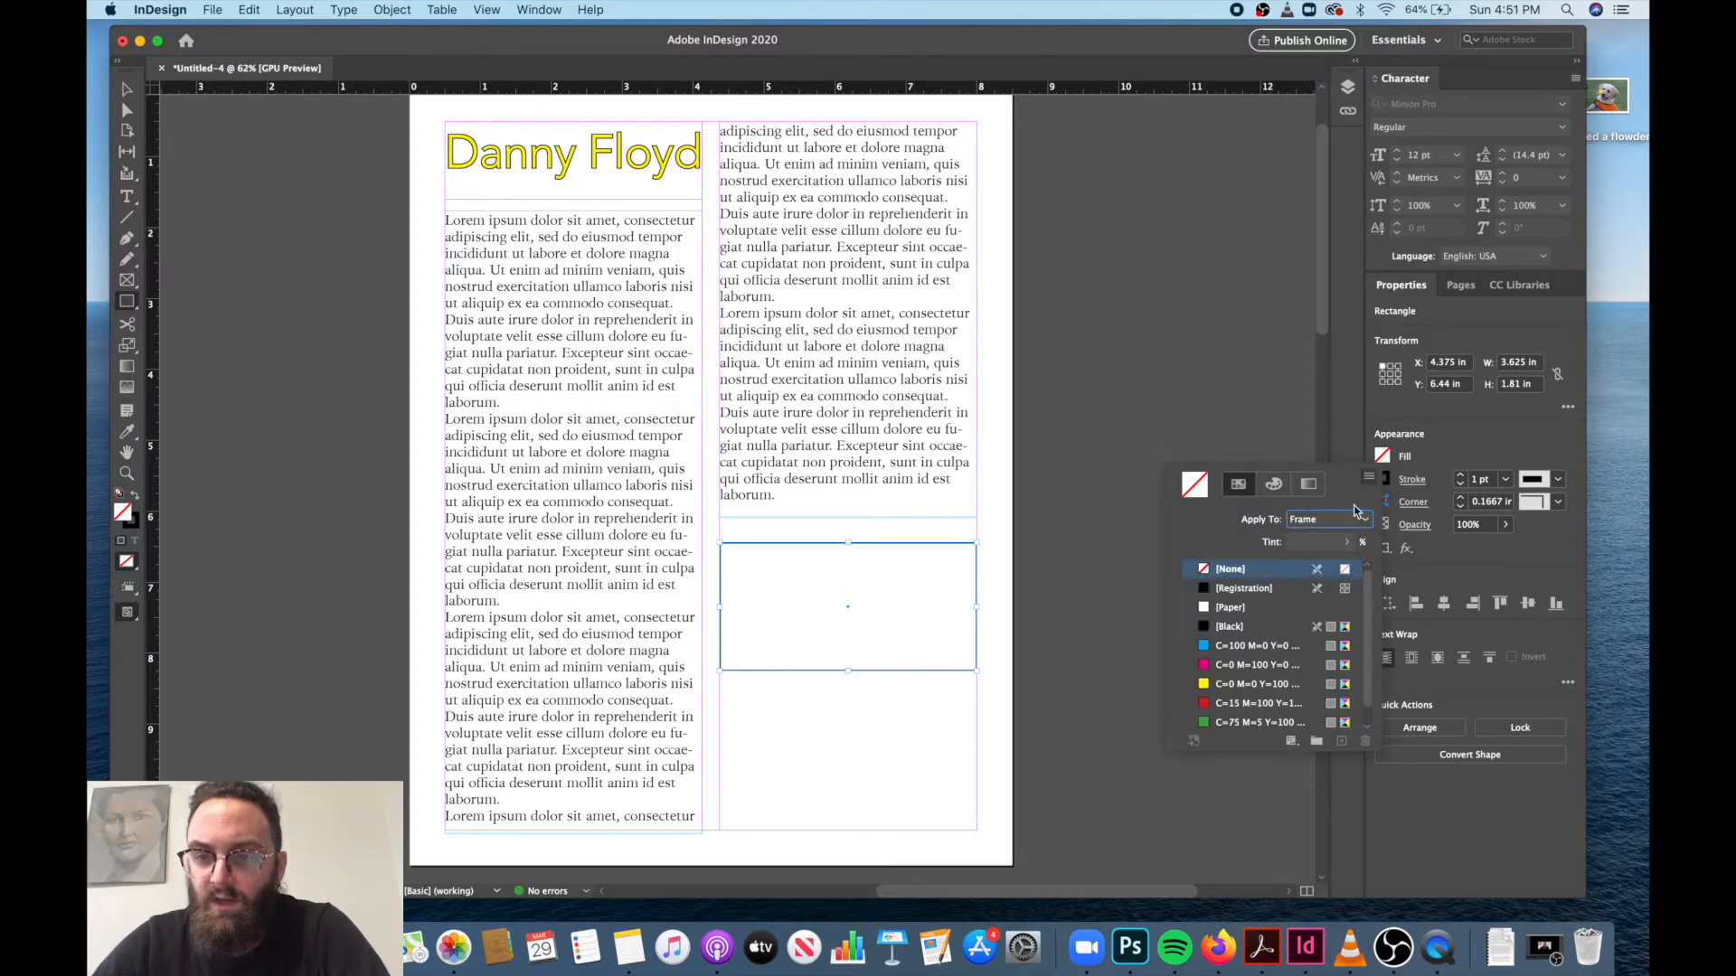
click(1234, 687)
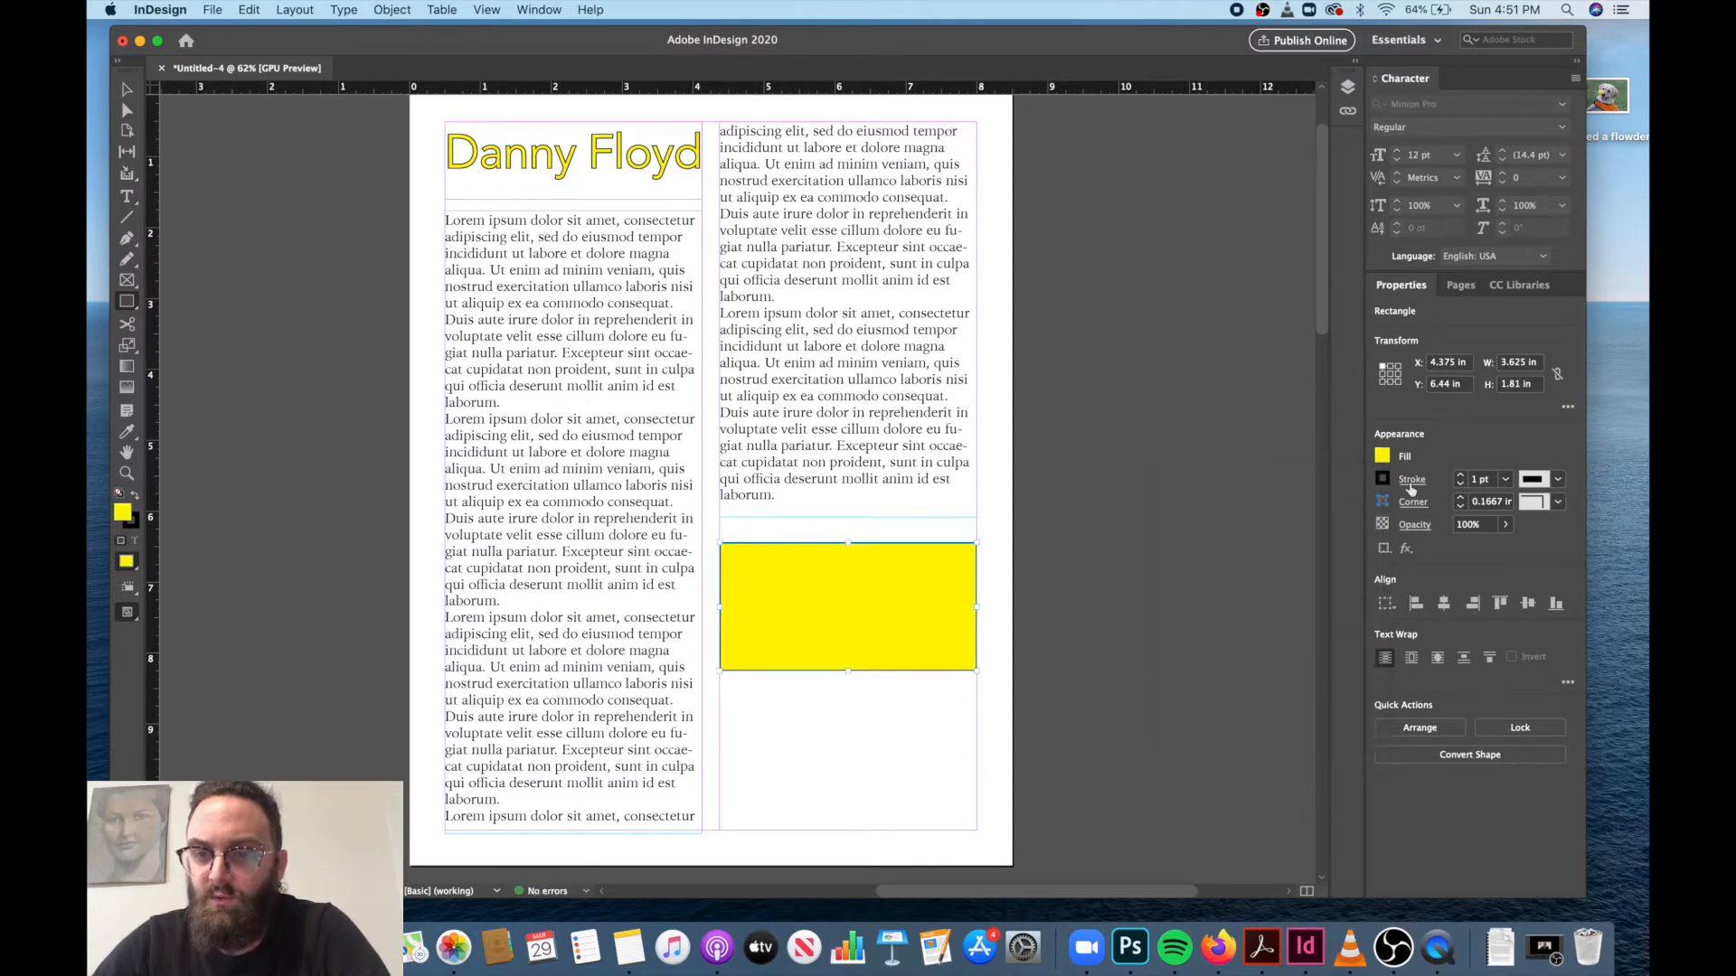
Set the yellow rectangle's stroke weight to 4 pt.
click(1459, 475)
click(1460, 476)
click(1459, 476)
click(1459, 476)
click(1459, 476)
click(1459, 475)
click(1459, 475)
click(1459, 476)
click(1459, 476)
click(1459, 476)
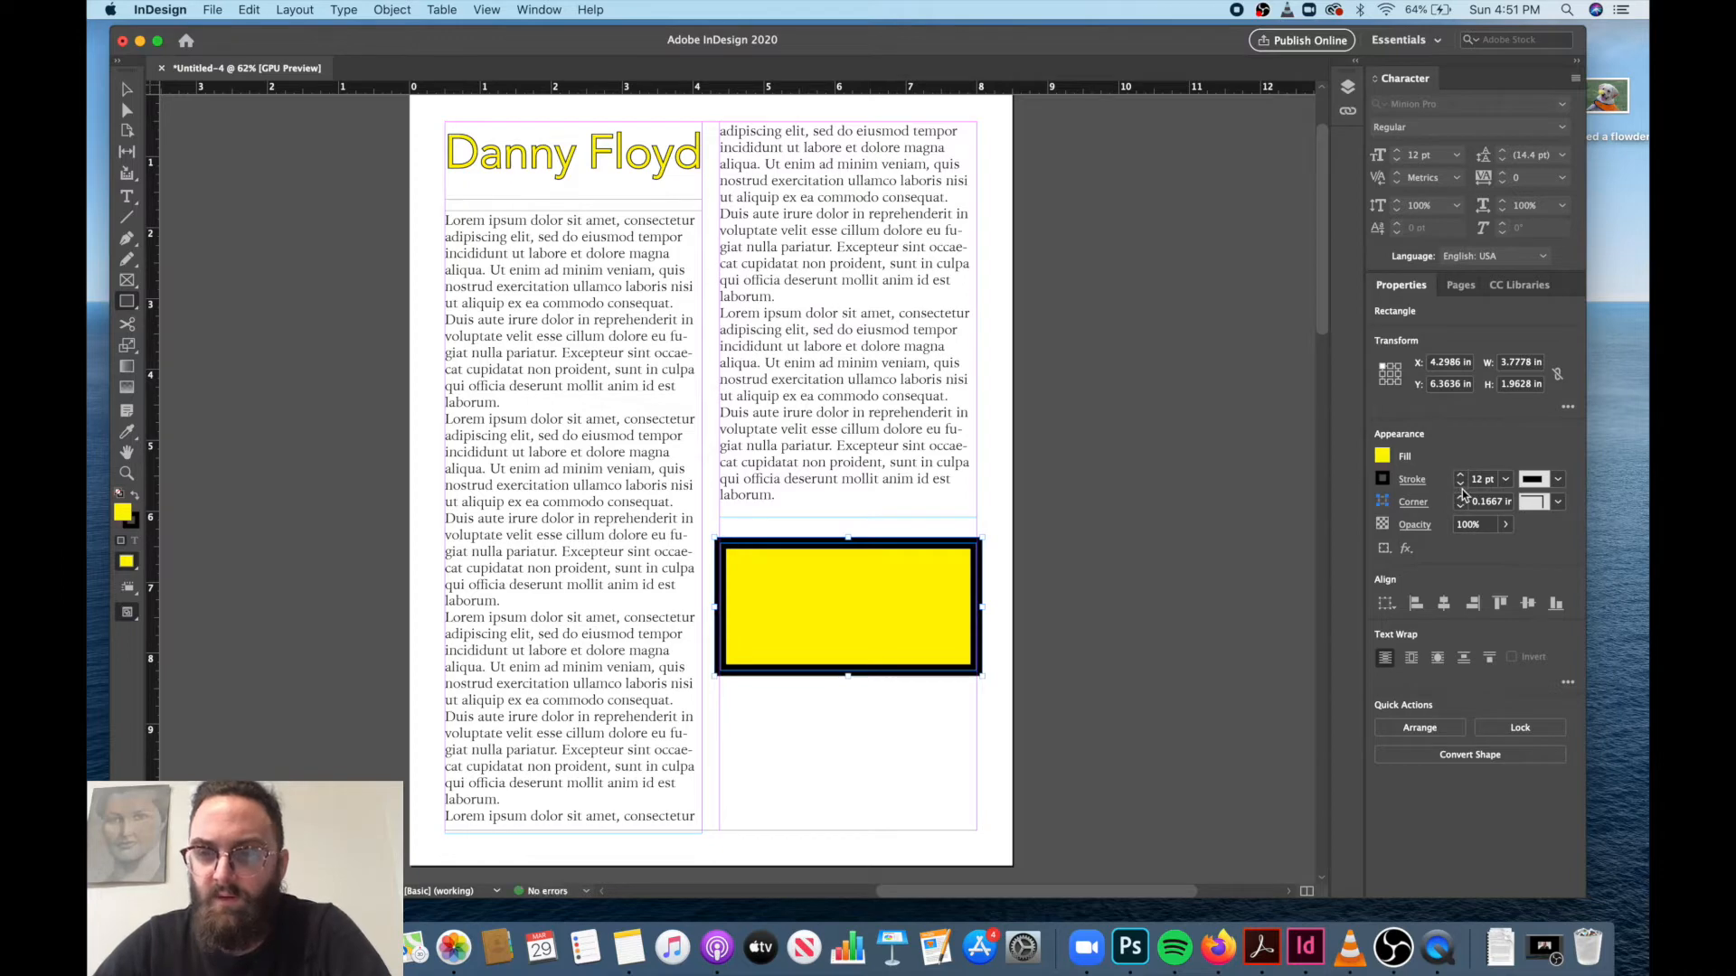
click(1460, 485)
click(1460, 485)
click(1460, 486)
click(1460, 485)
click(1460, 486)
click(1460, 486)
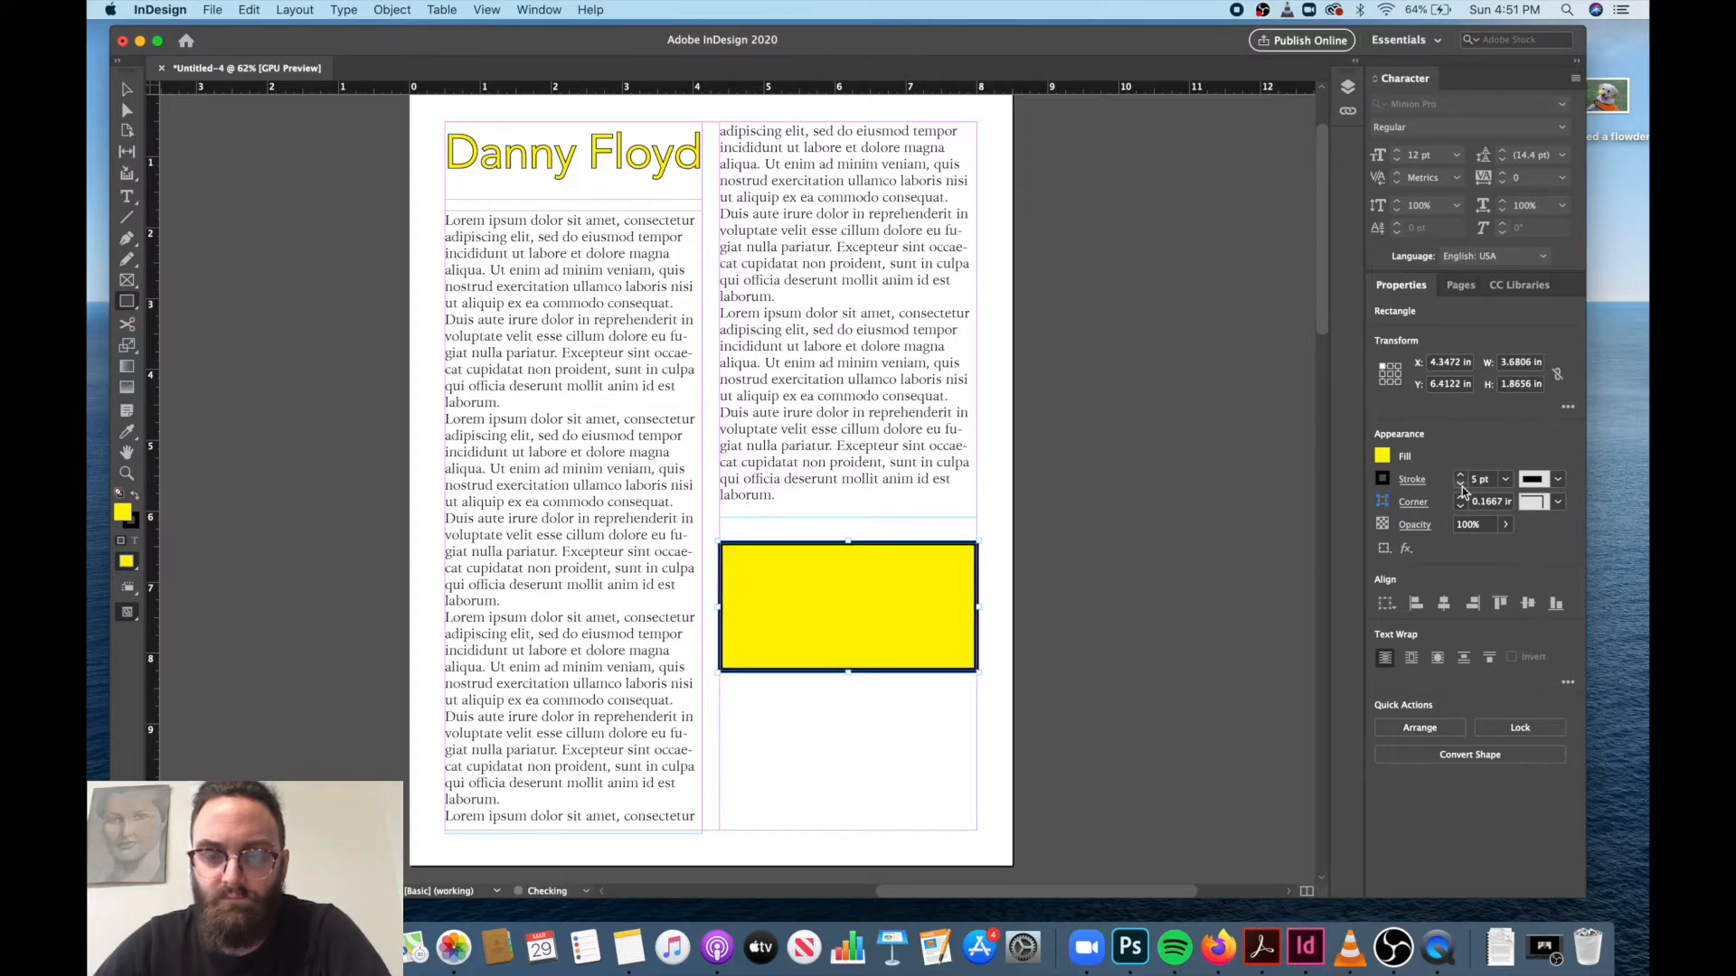
click(1461, 486)
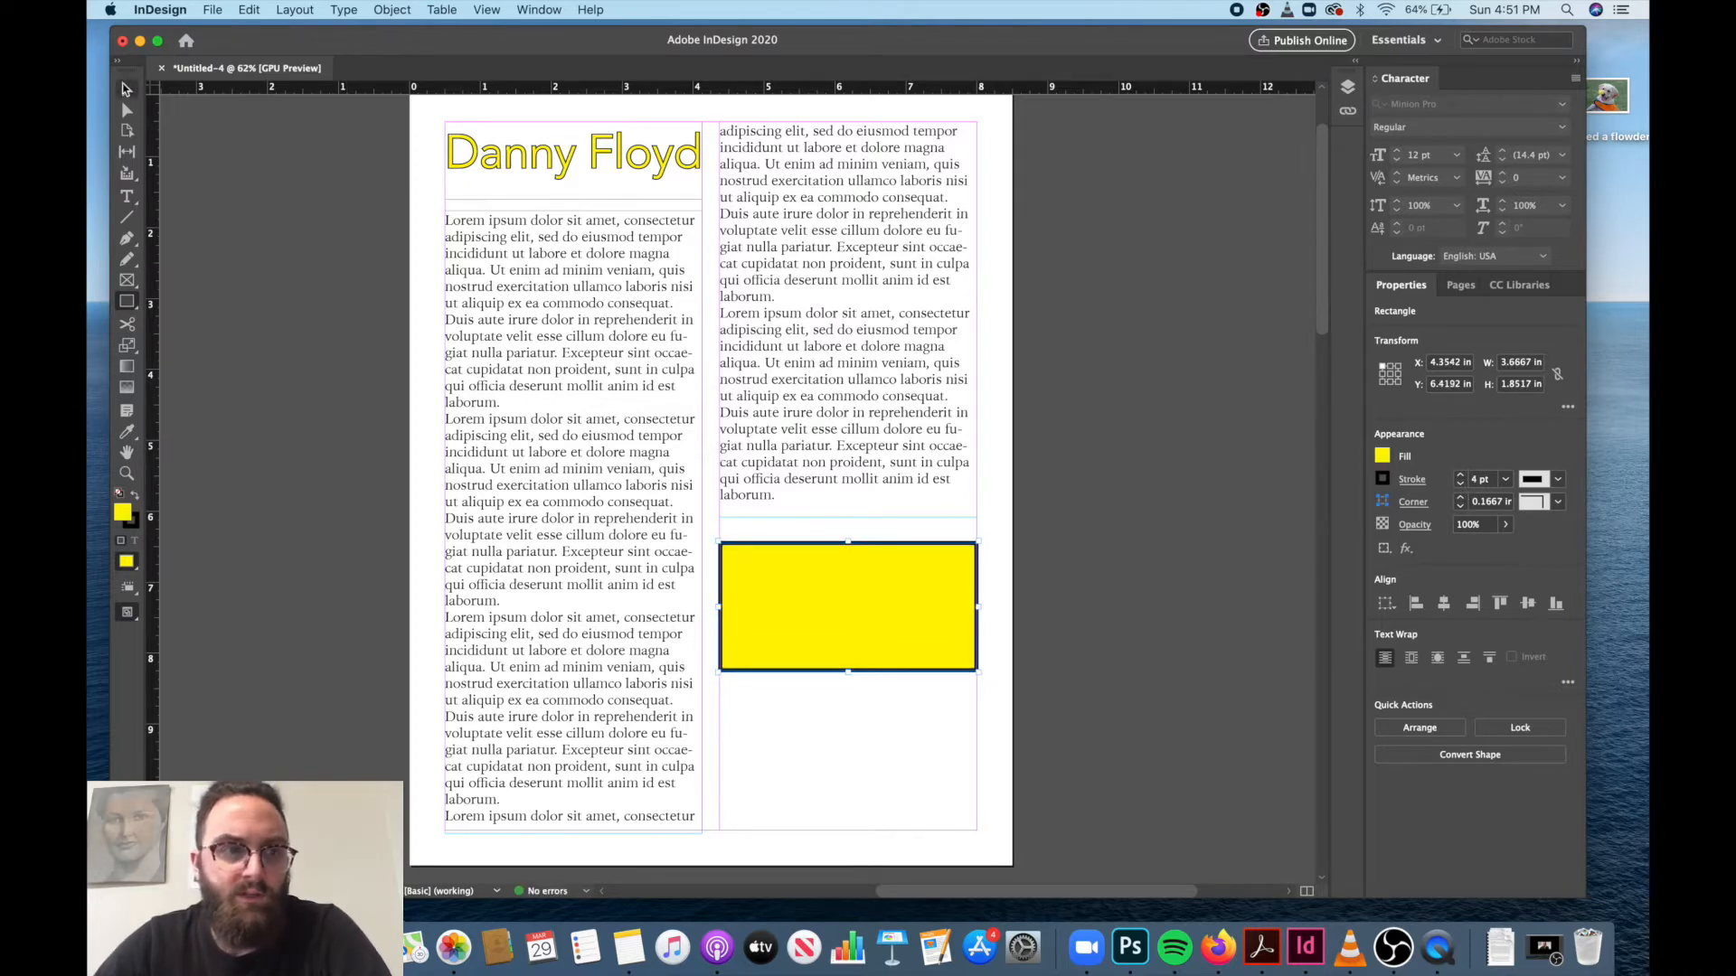
Move the yellow rectangle to page 2's top-left margin corner and enlarge it to about 7.5 in wide and 2.92 in tall.
drag(792, 633, 787, 734)
scroll(787, 734, down, 10)
scroll(786, 734, left, 5)
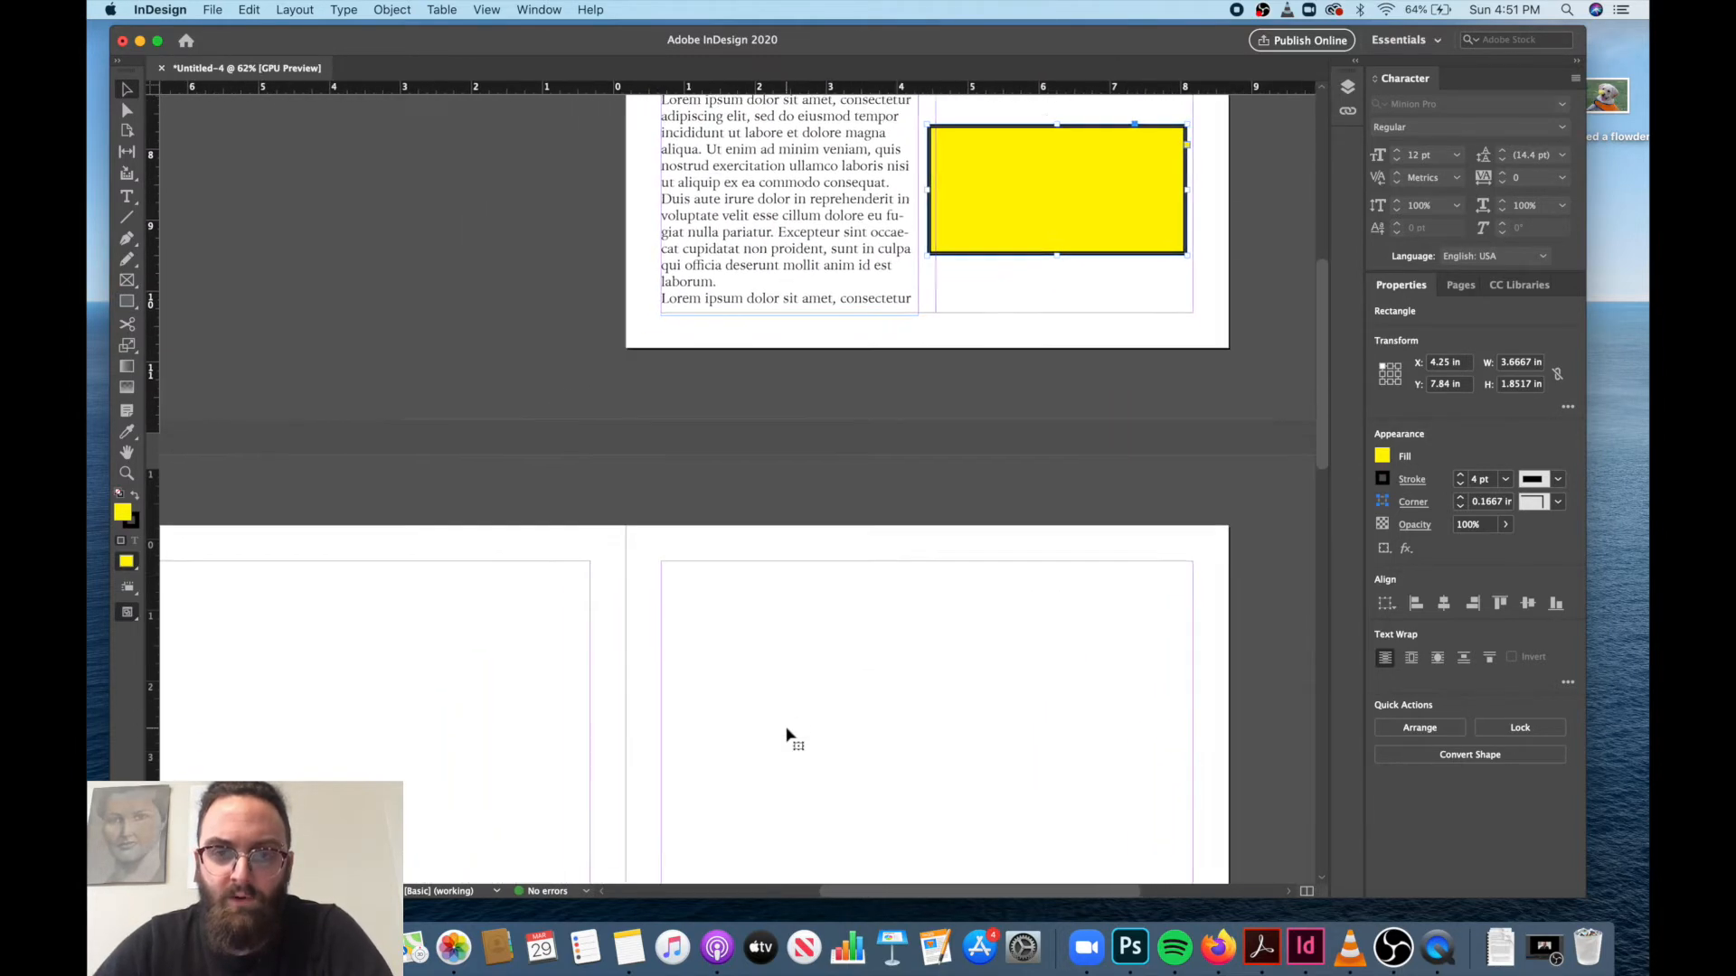
drag(1082, 167, 237, 665)
scroll(515, 667, down, 3)
scroll(515, 666, left, 3)
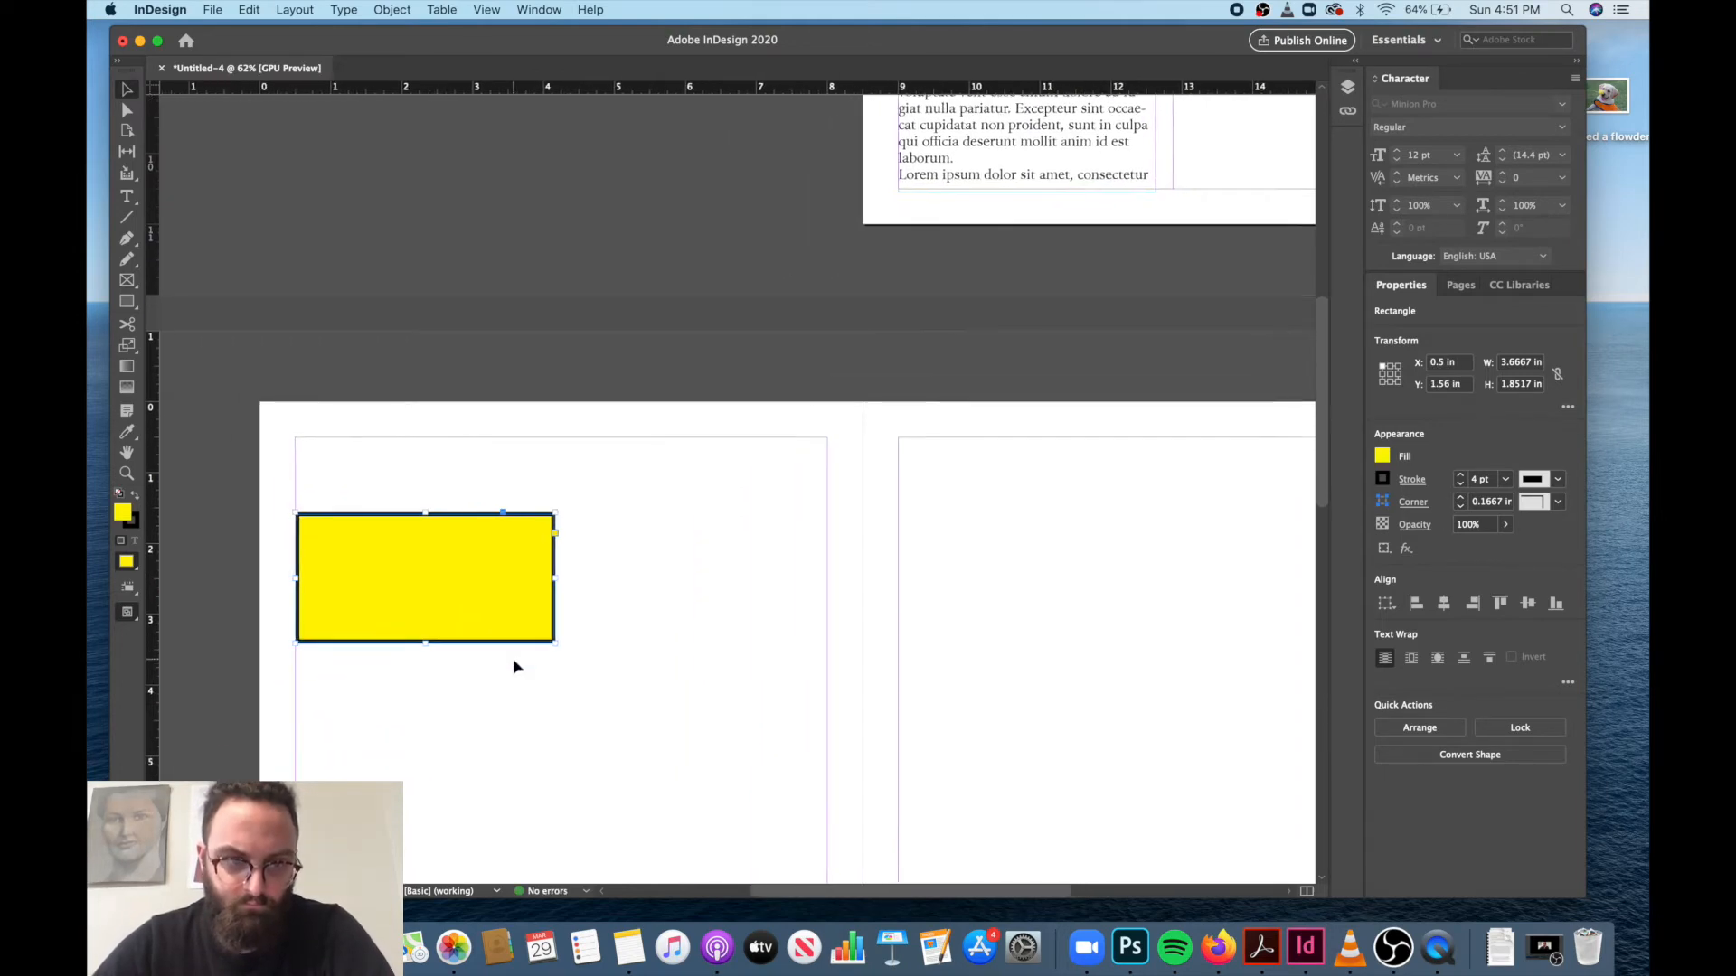
drag(461, 572, 461, 497)
drag(555, 568, 827, 645)
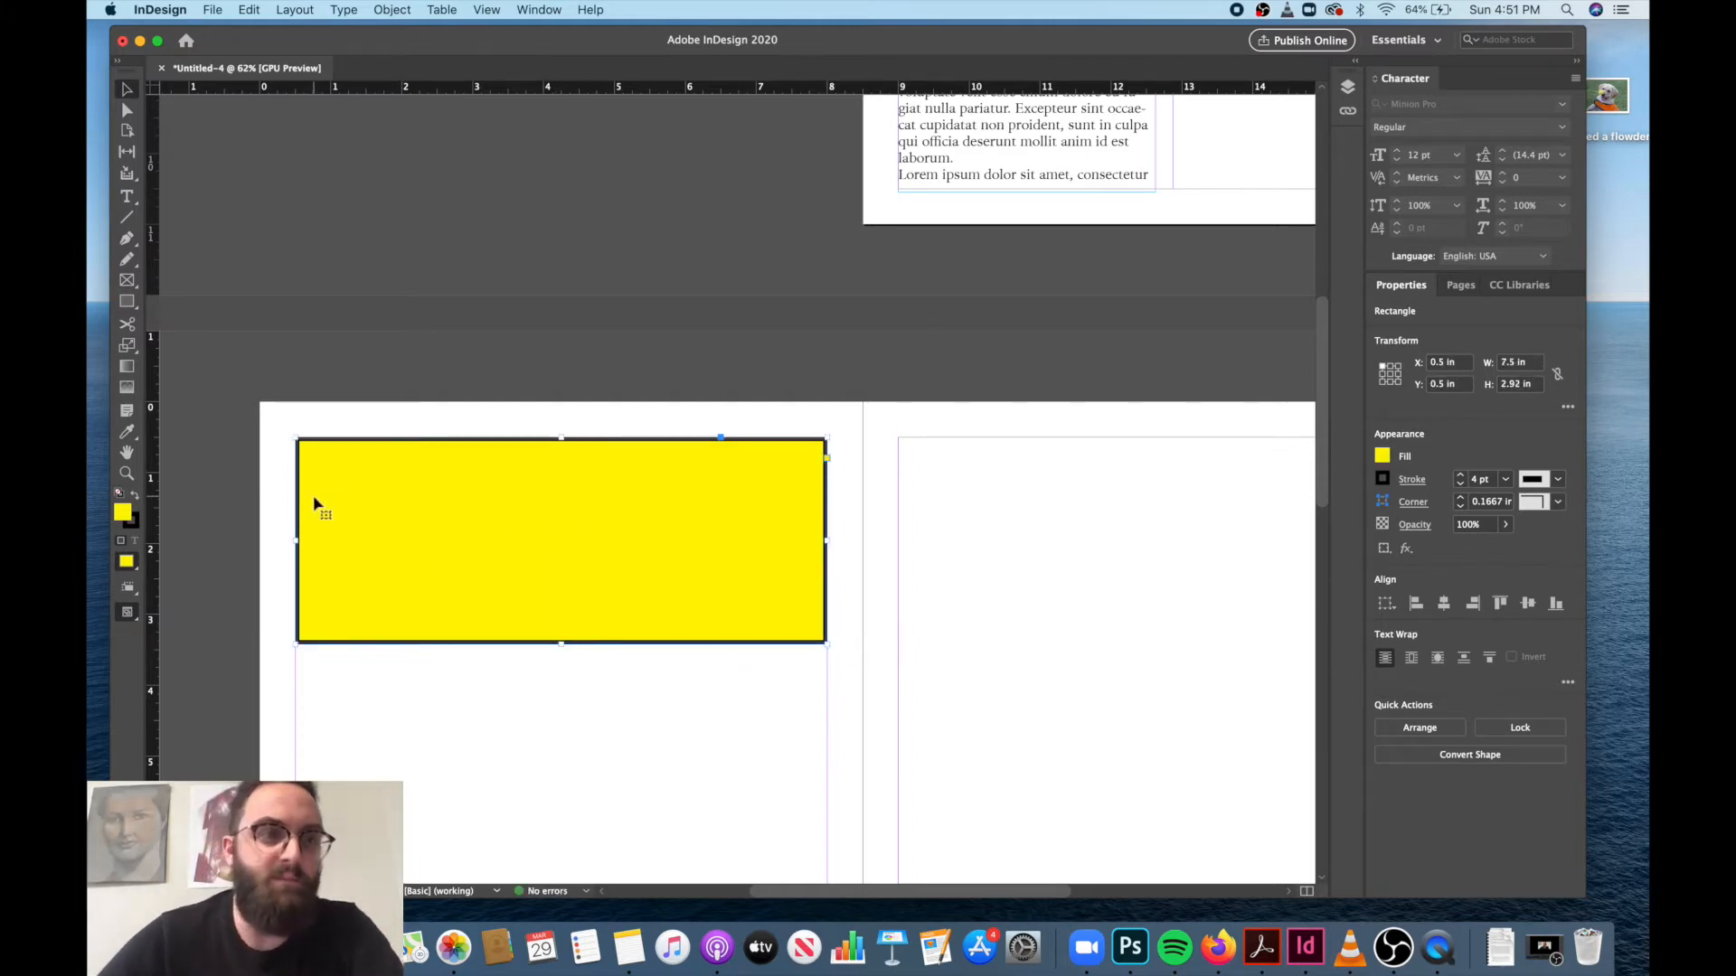
Draw a horizontal line below the rectangle on page 2, at about Y 3.99 in, spanning the 7.5 in between the side margins.
click(127, 220)
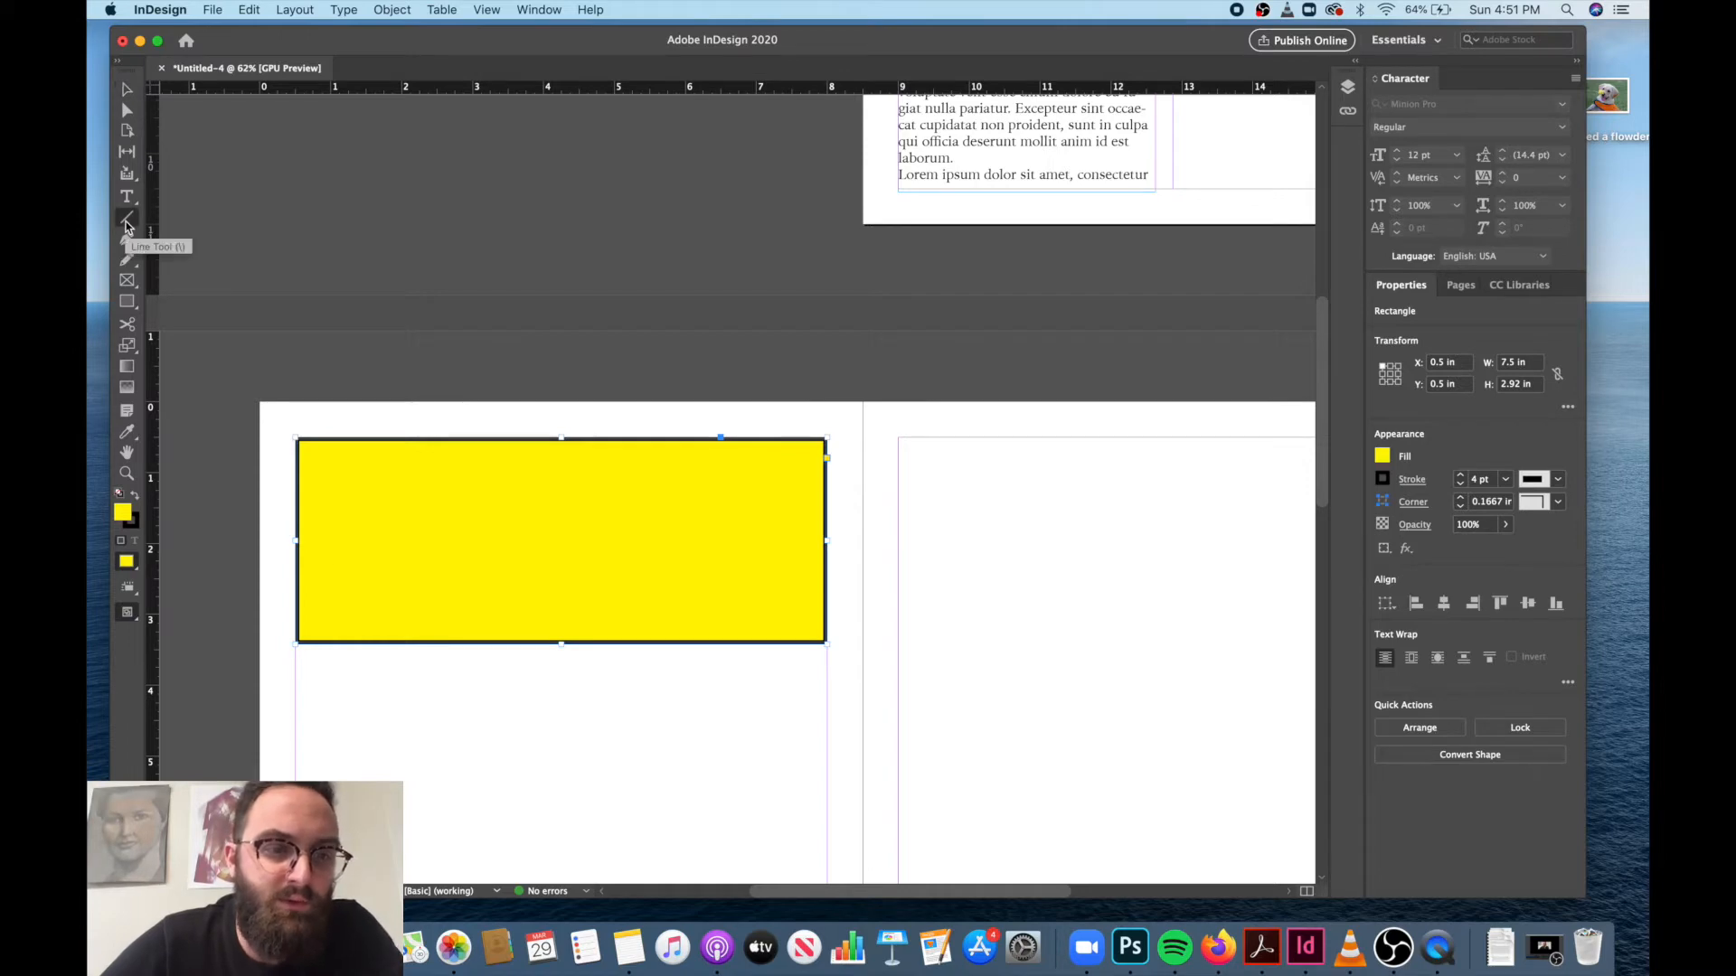
drag(317, 703, 790, 631)
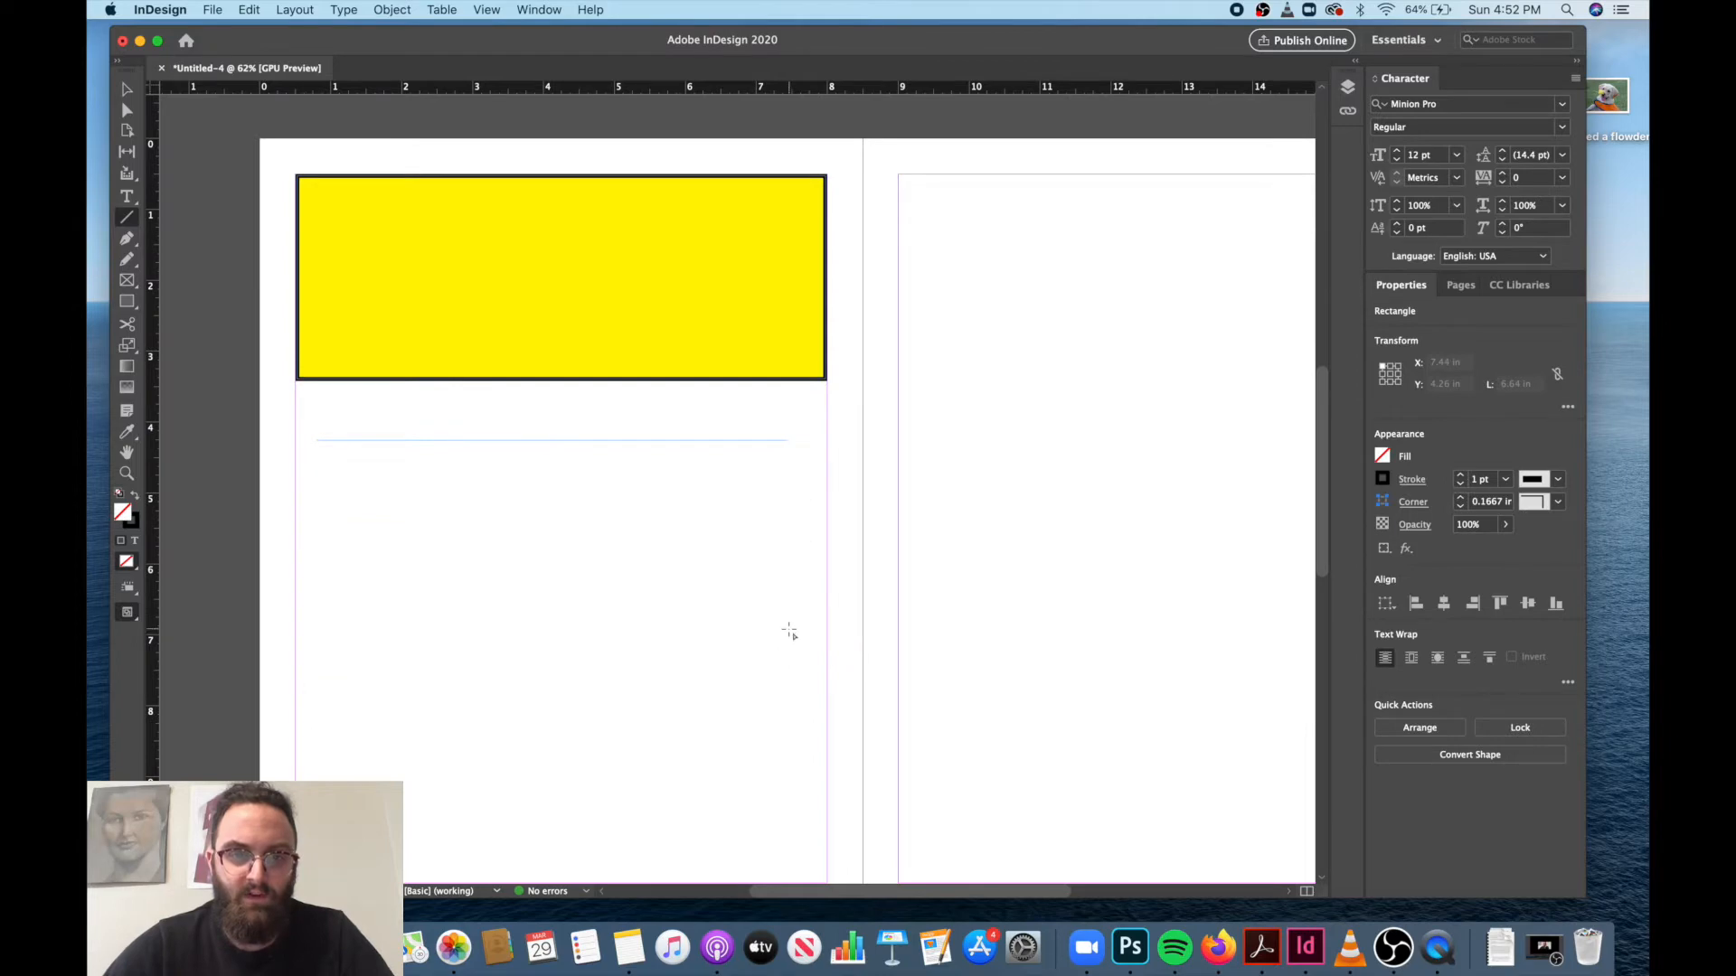
click(127, 89)
drag(550, 447, 529, 428)
drag(766, 425, 826, 423)
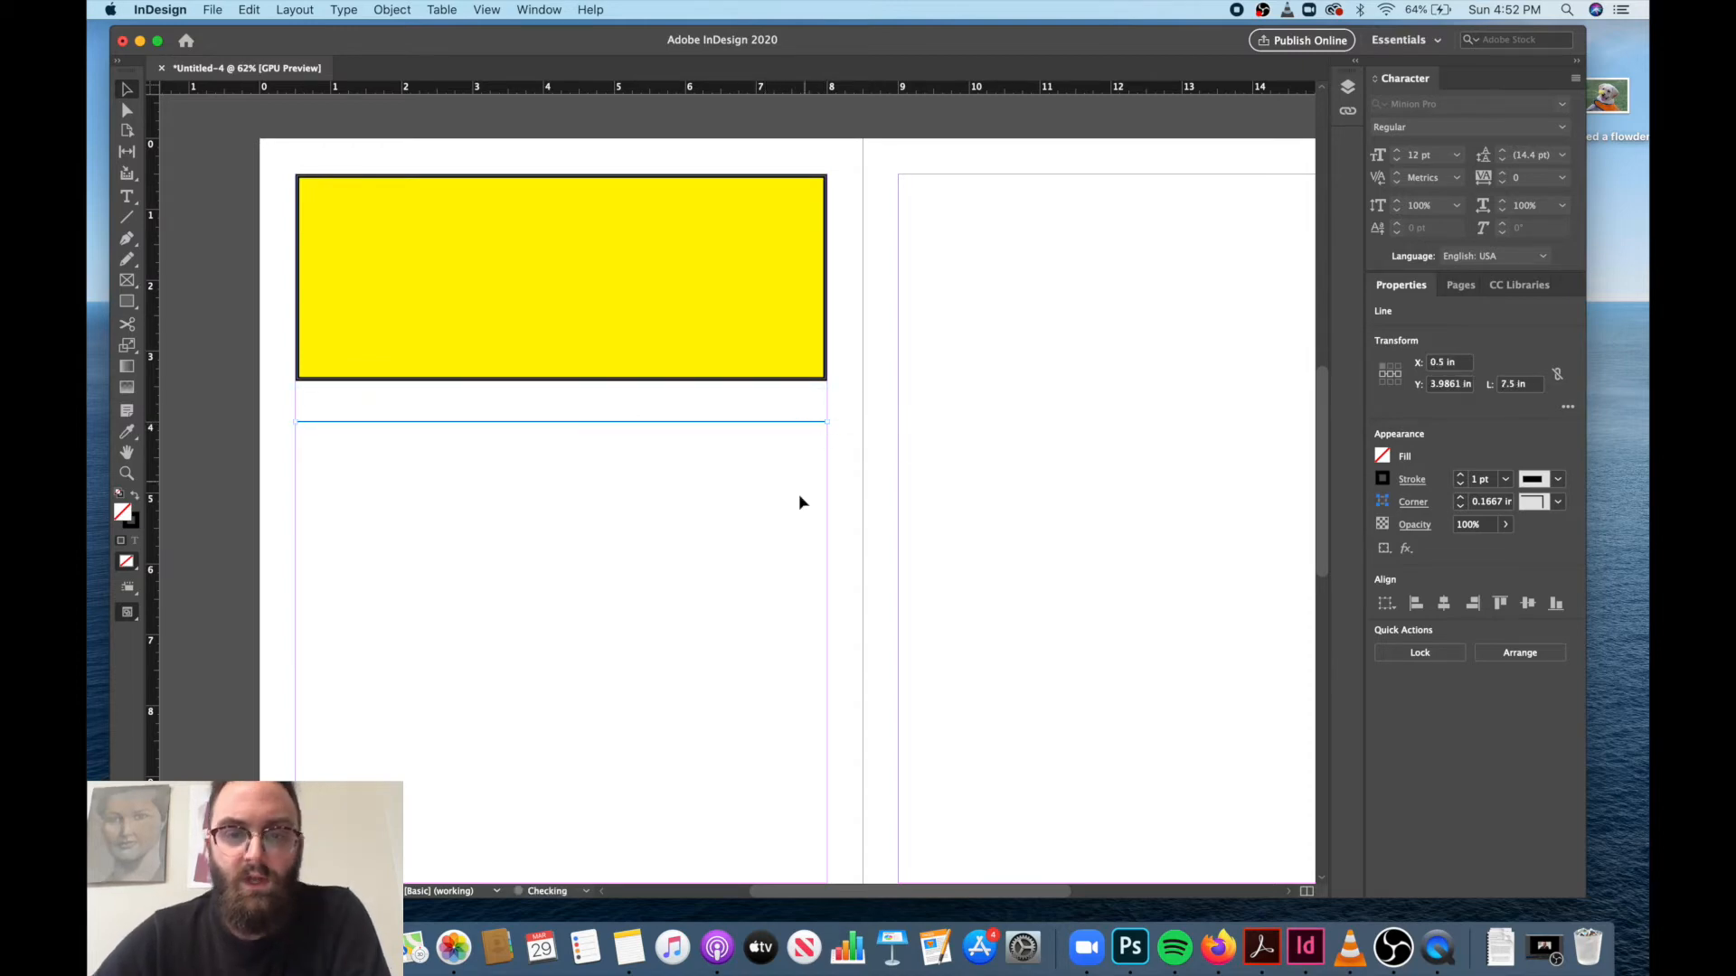
click(799, 497)
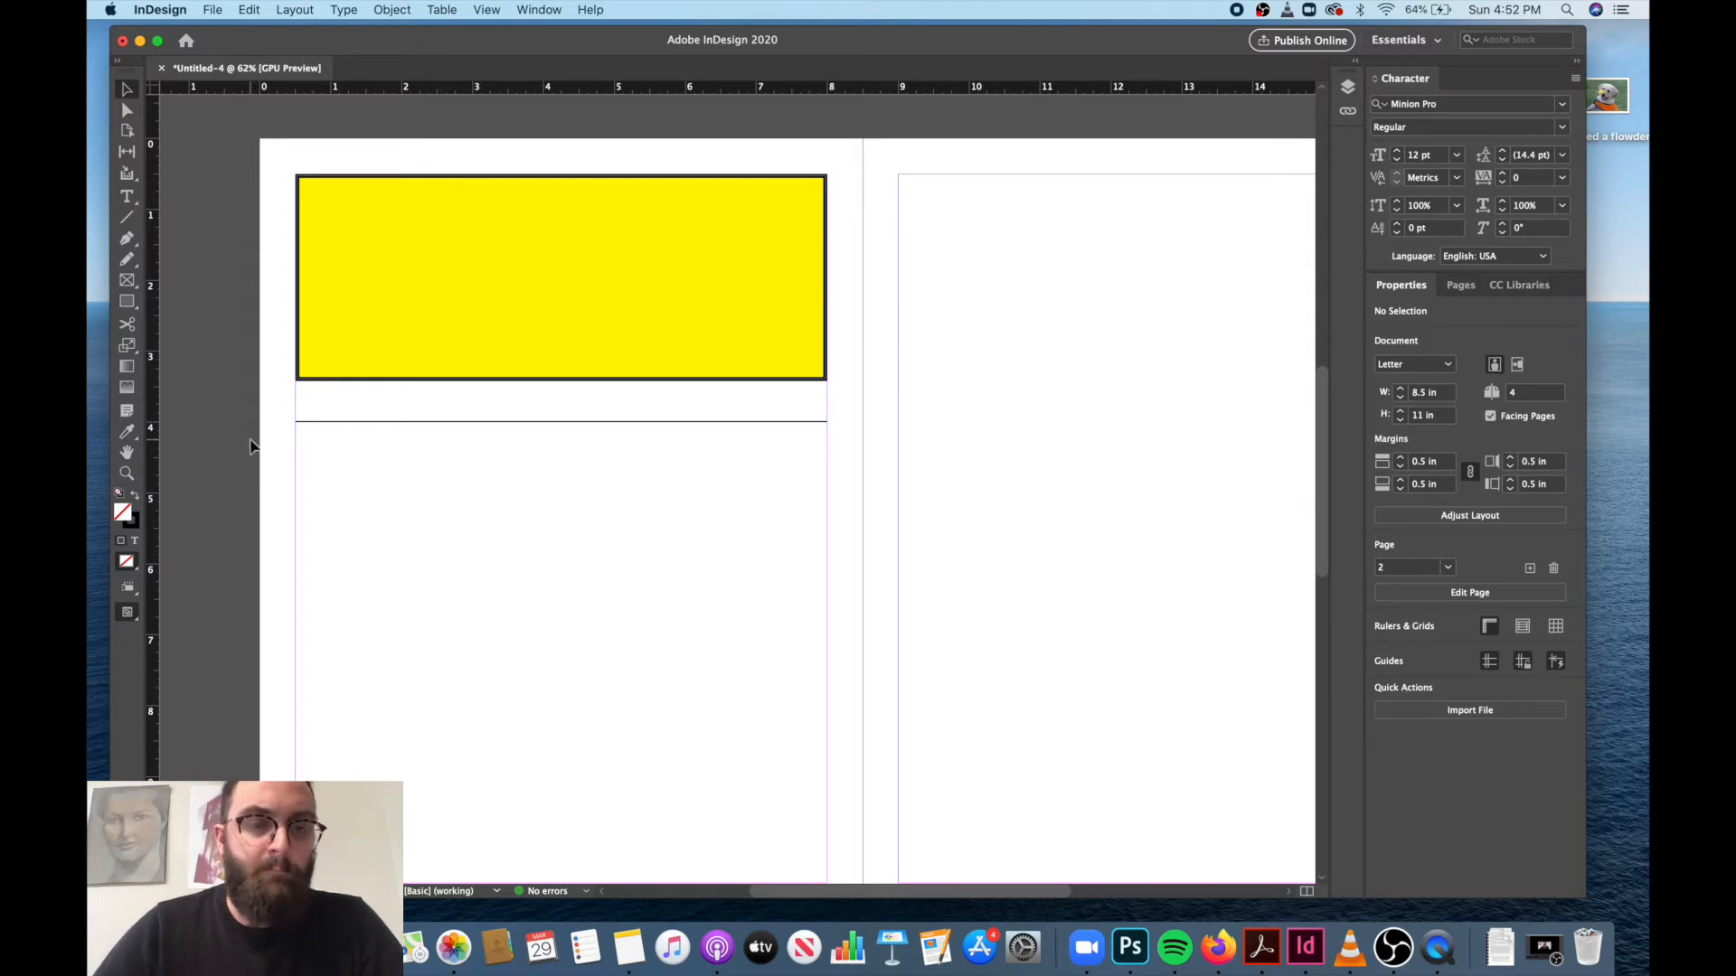
Place the image I sniffed a flowder on page 3 at the upper-left margin corner, X 9 in, Y 0.5 in.
scroll(661, 441, right, 5)
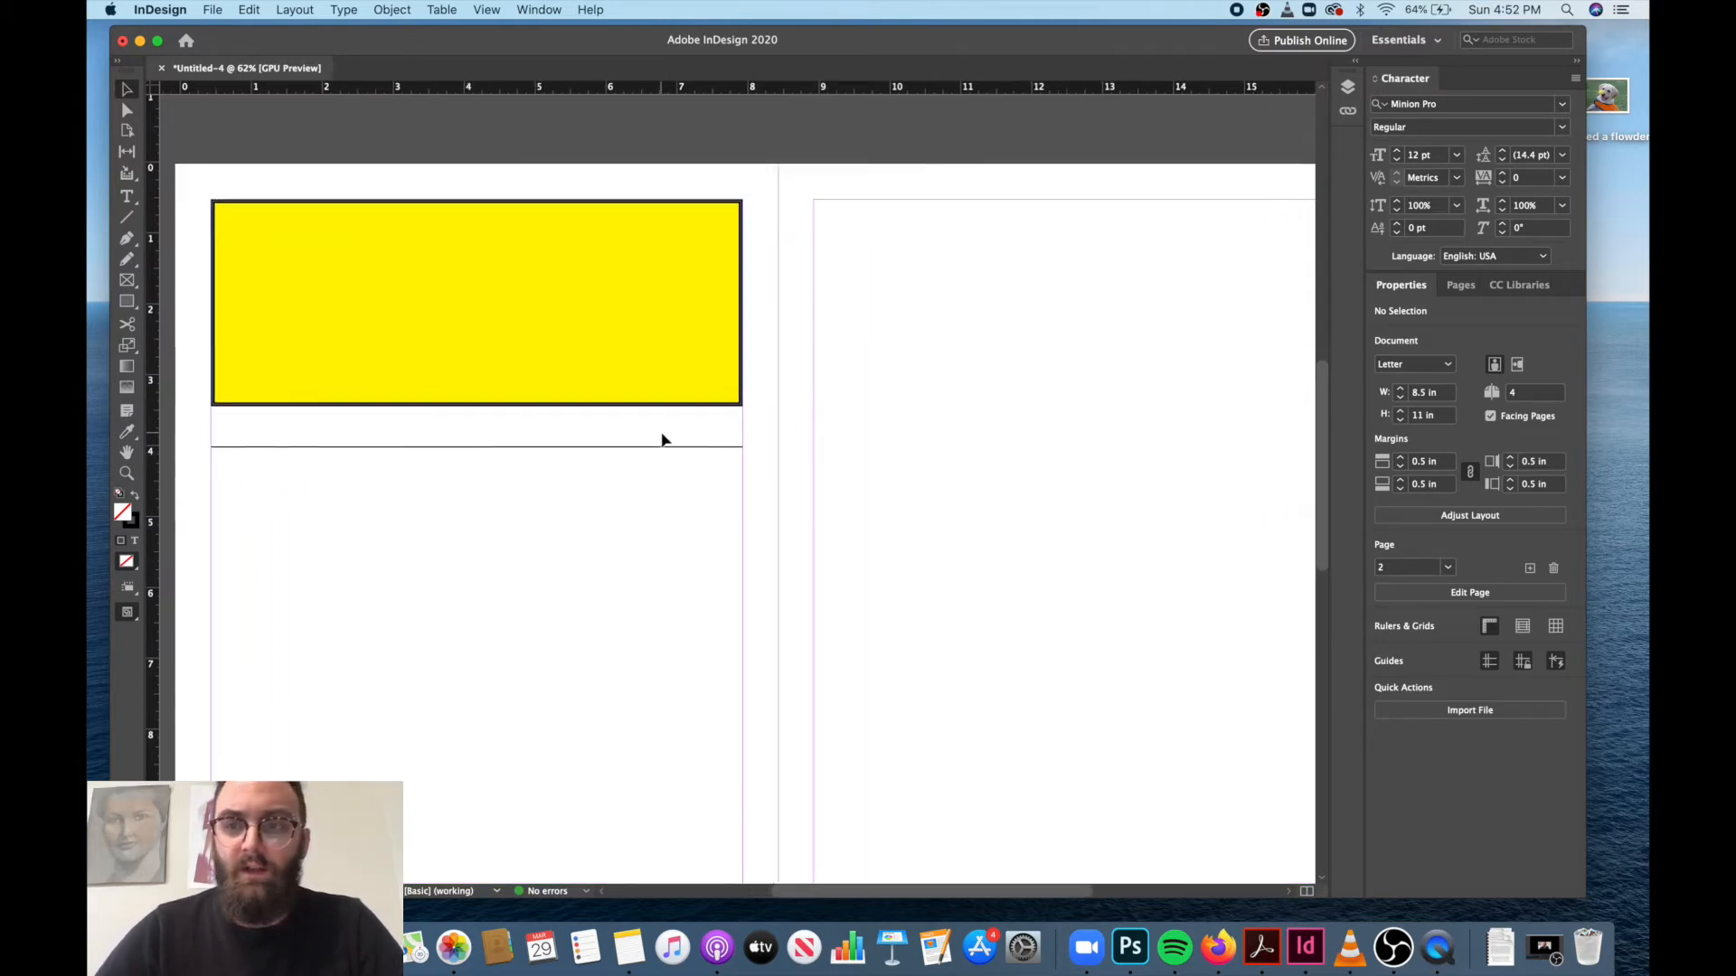
scroll(661, 440, left, 1)
scroll(661, 440, right, 1)
scroll(663, 440, down, 1)
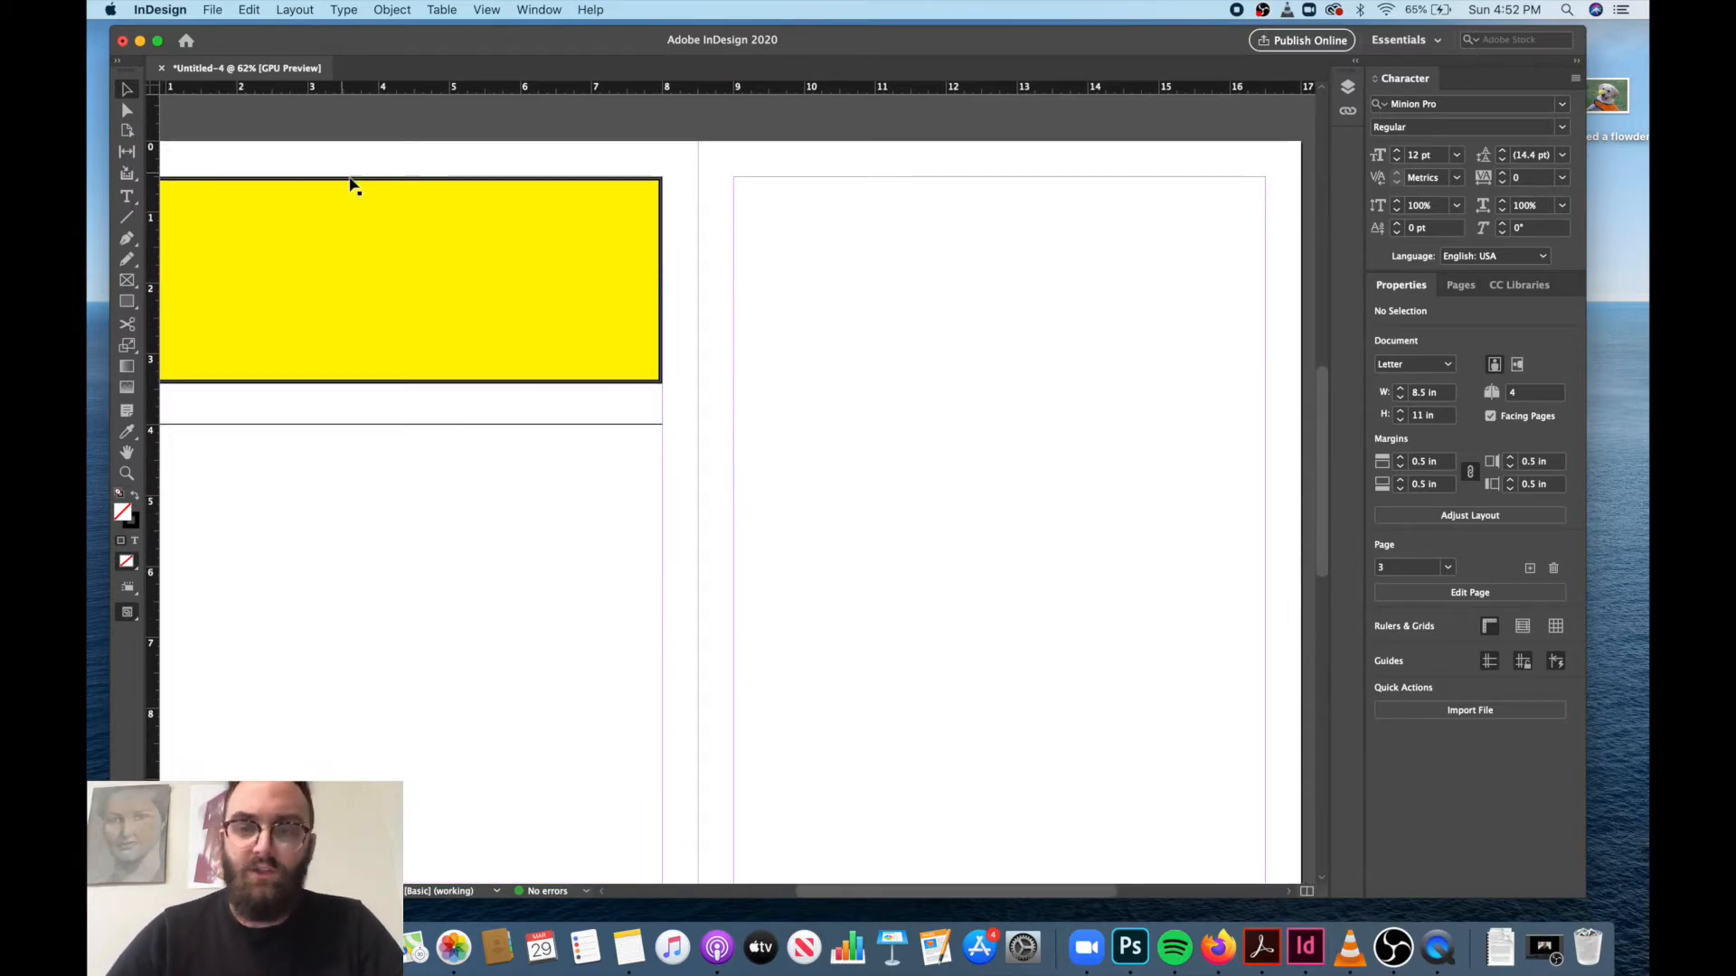
click(214, 11)
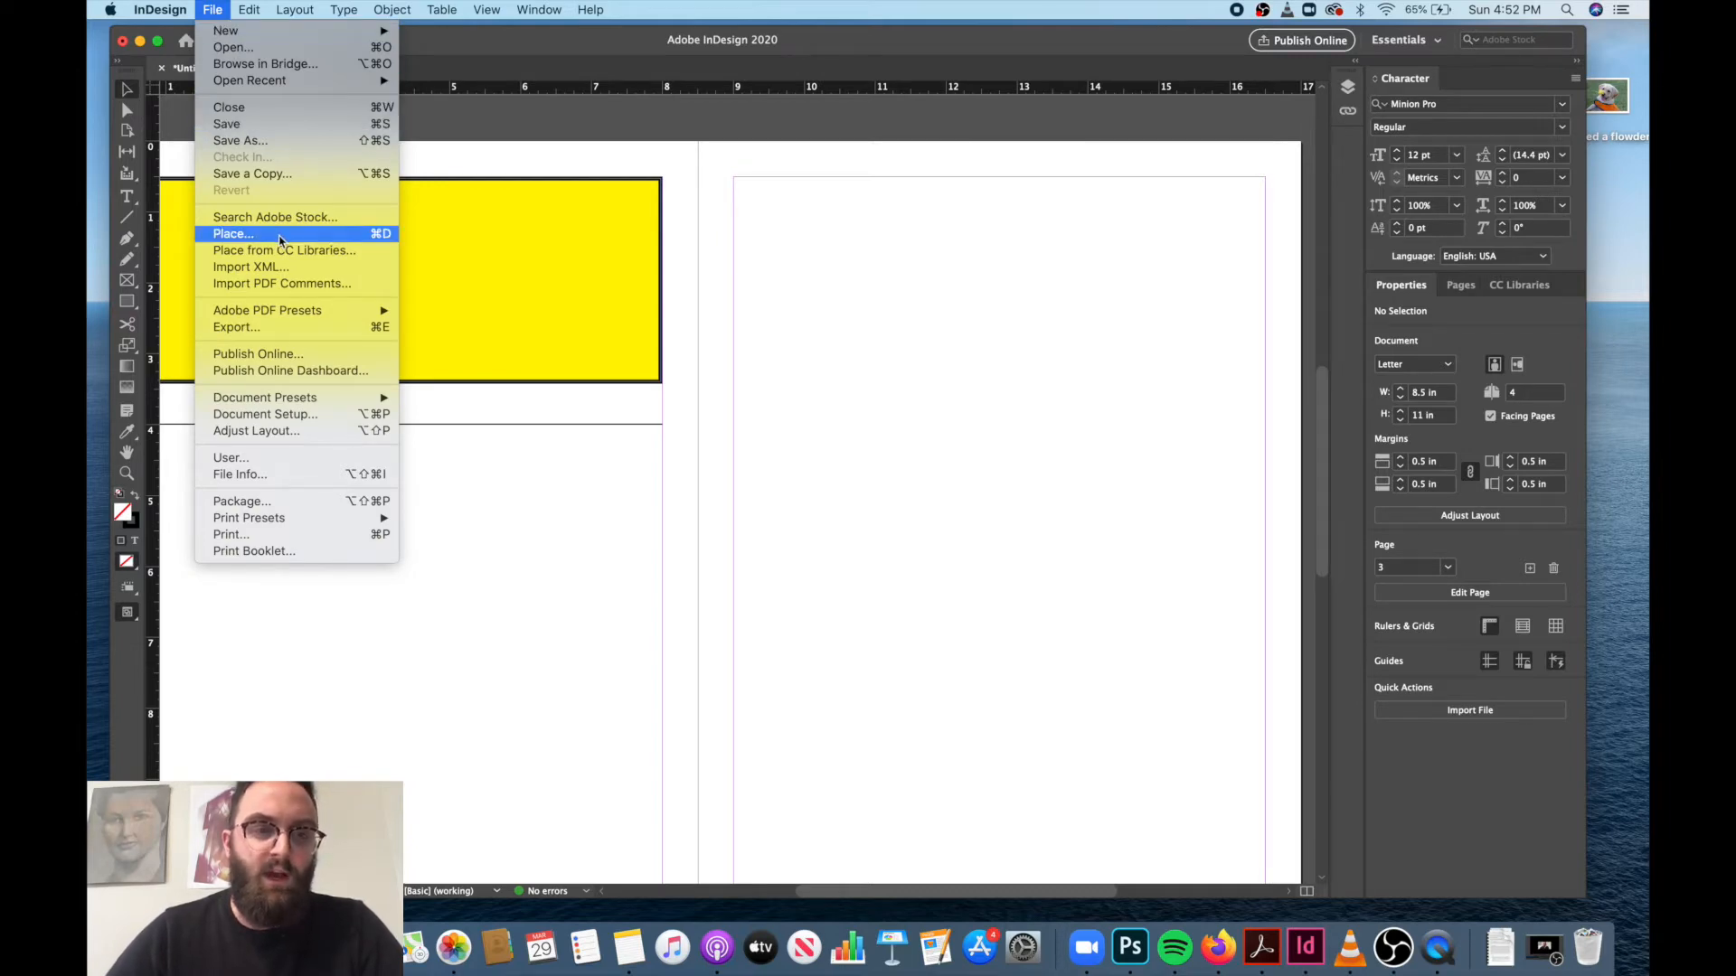
click(280, 237)
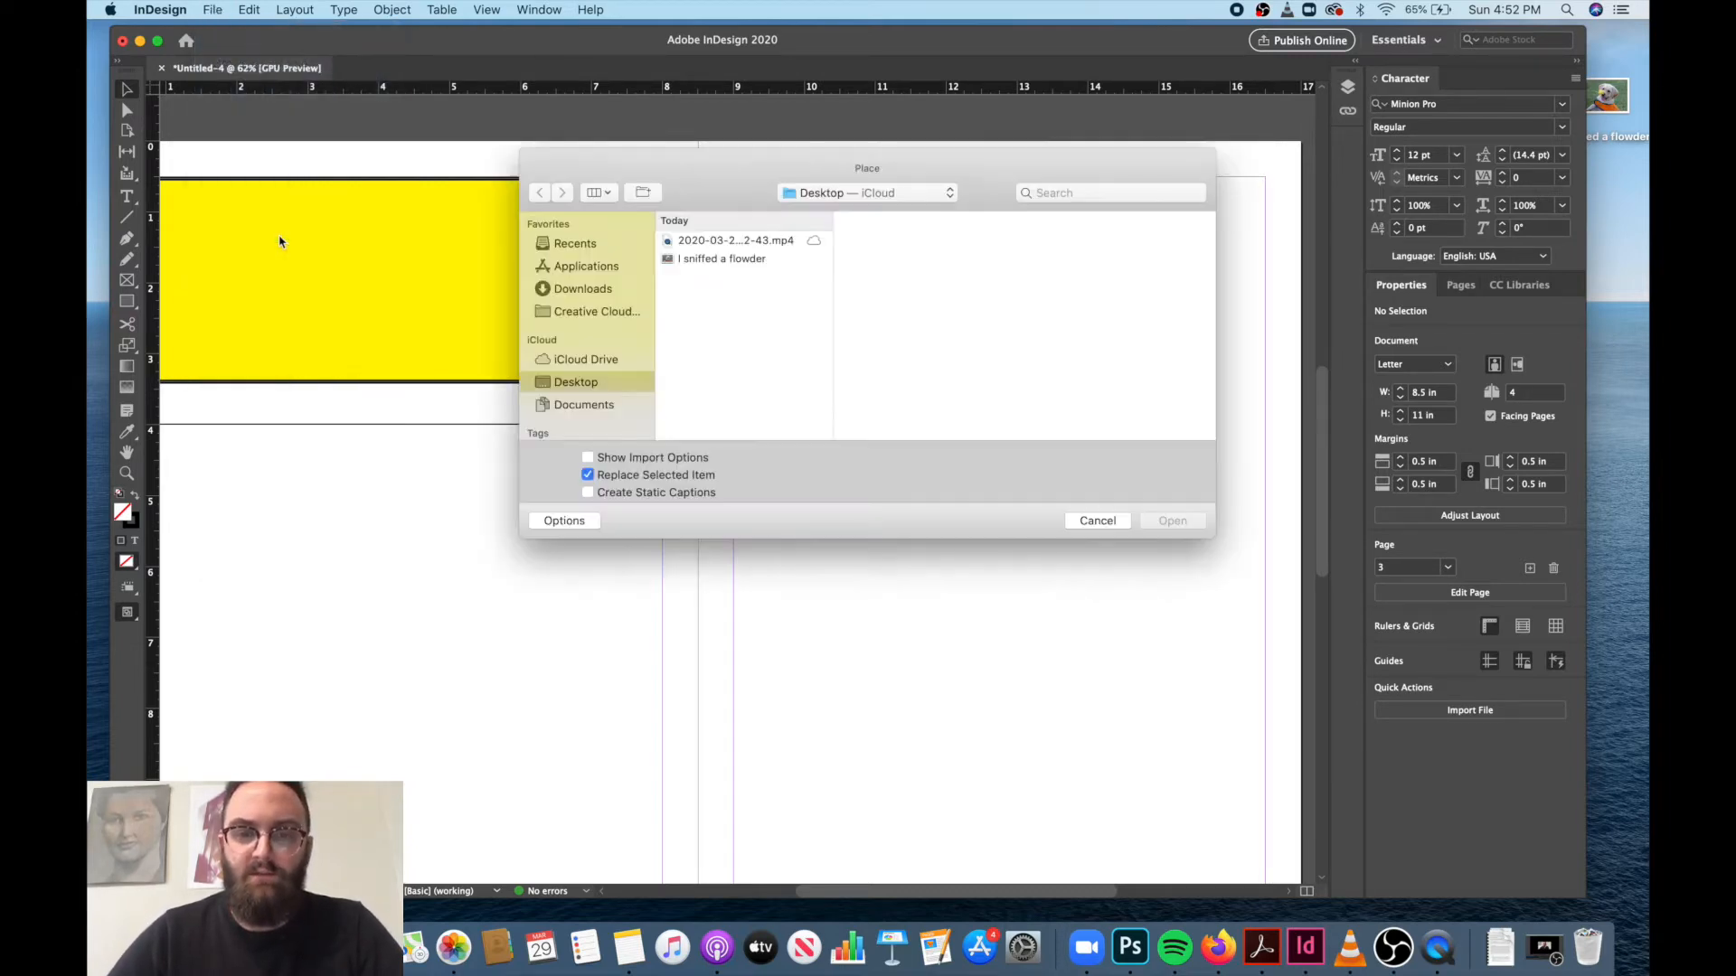
click(721, 261)
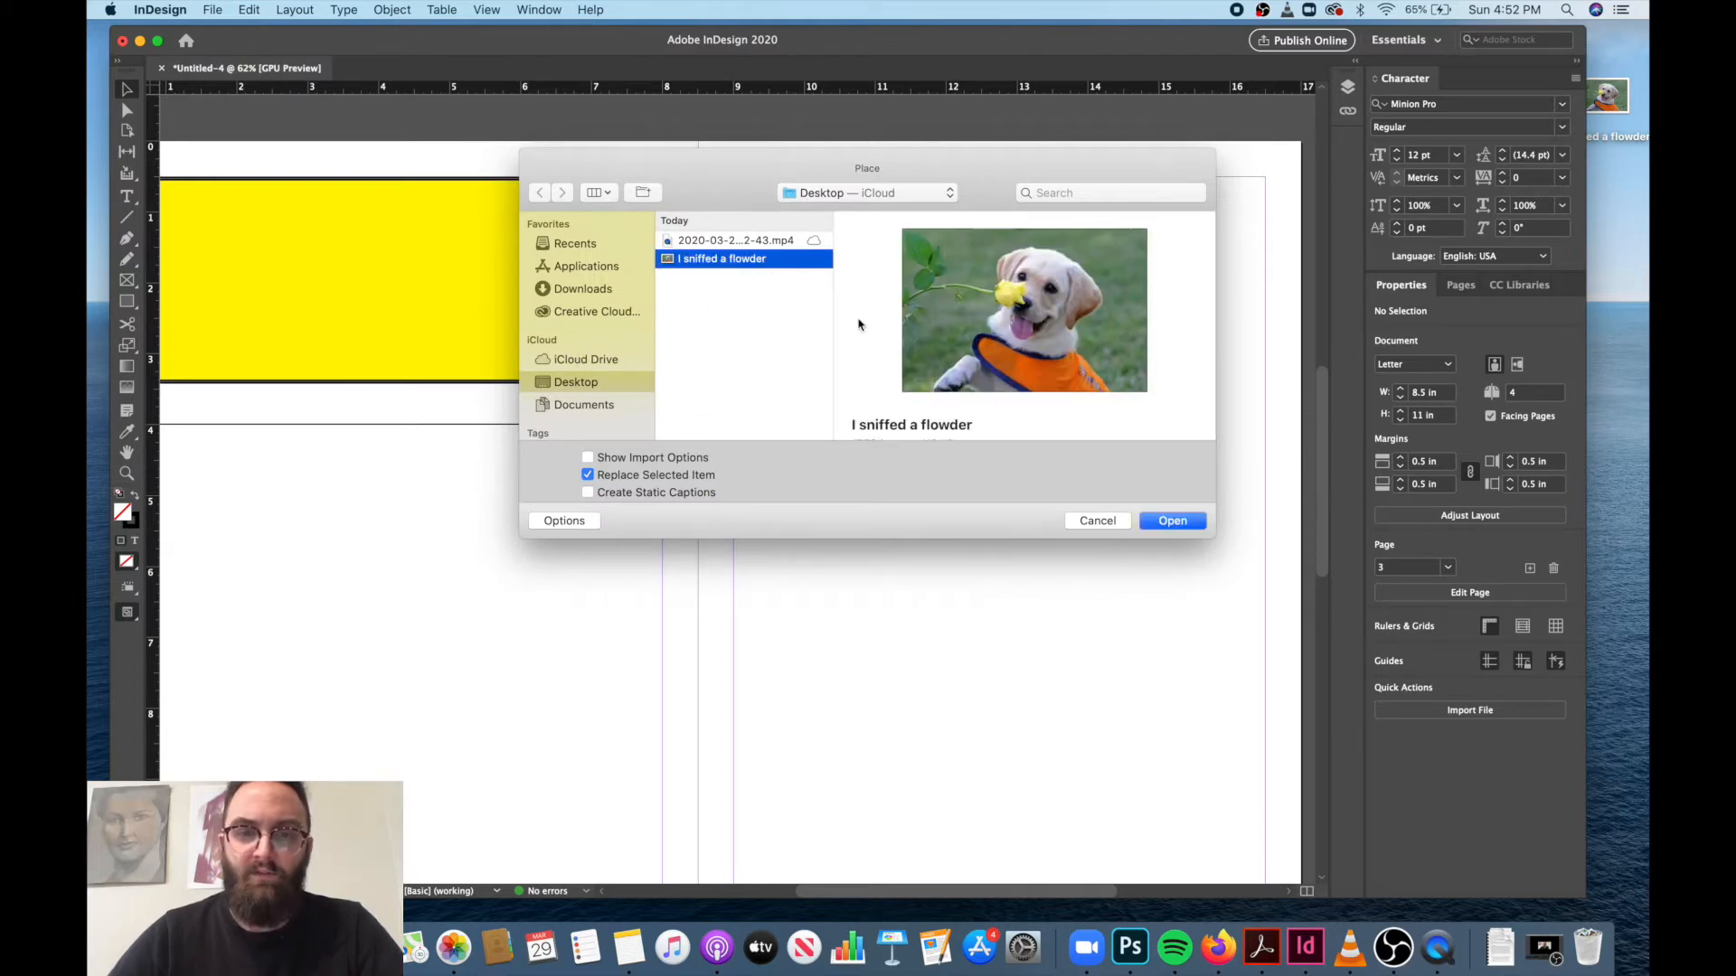
click(1172, 522)
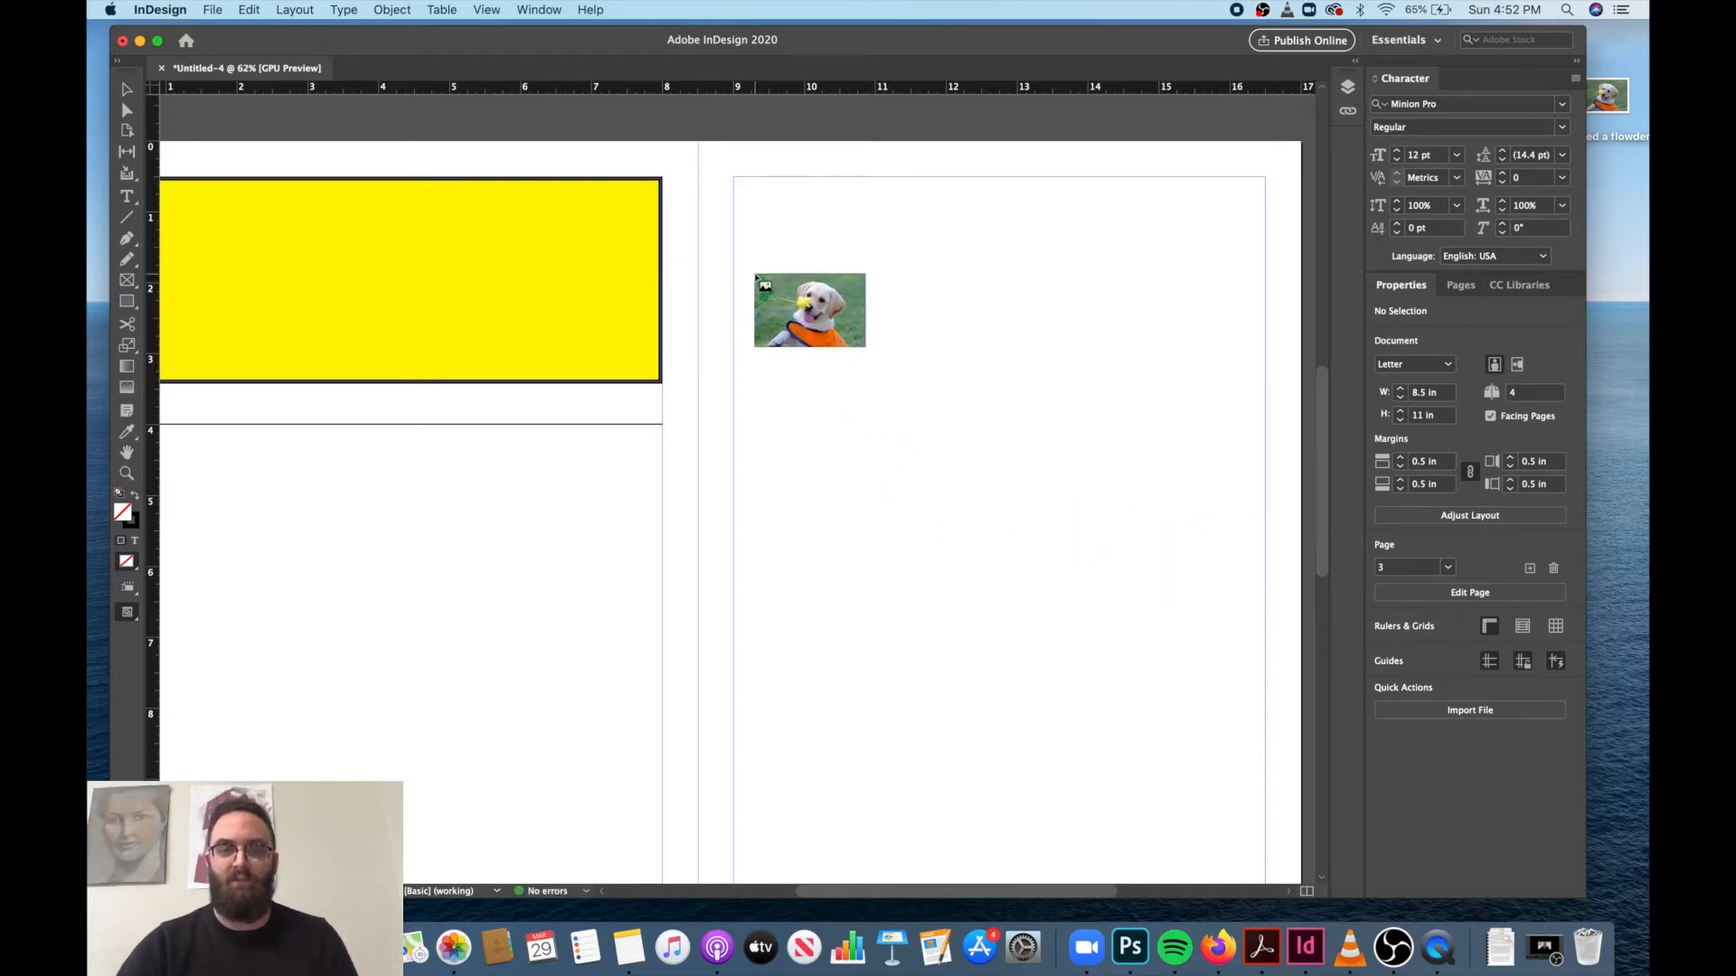
click(735, 177)
scroll(969, 491, right, 3)
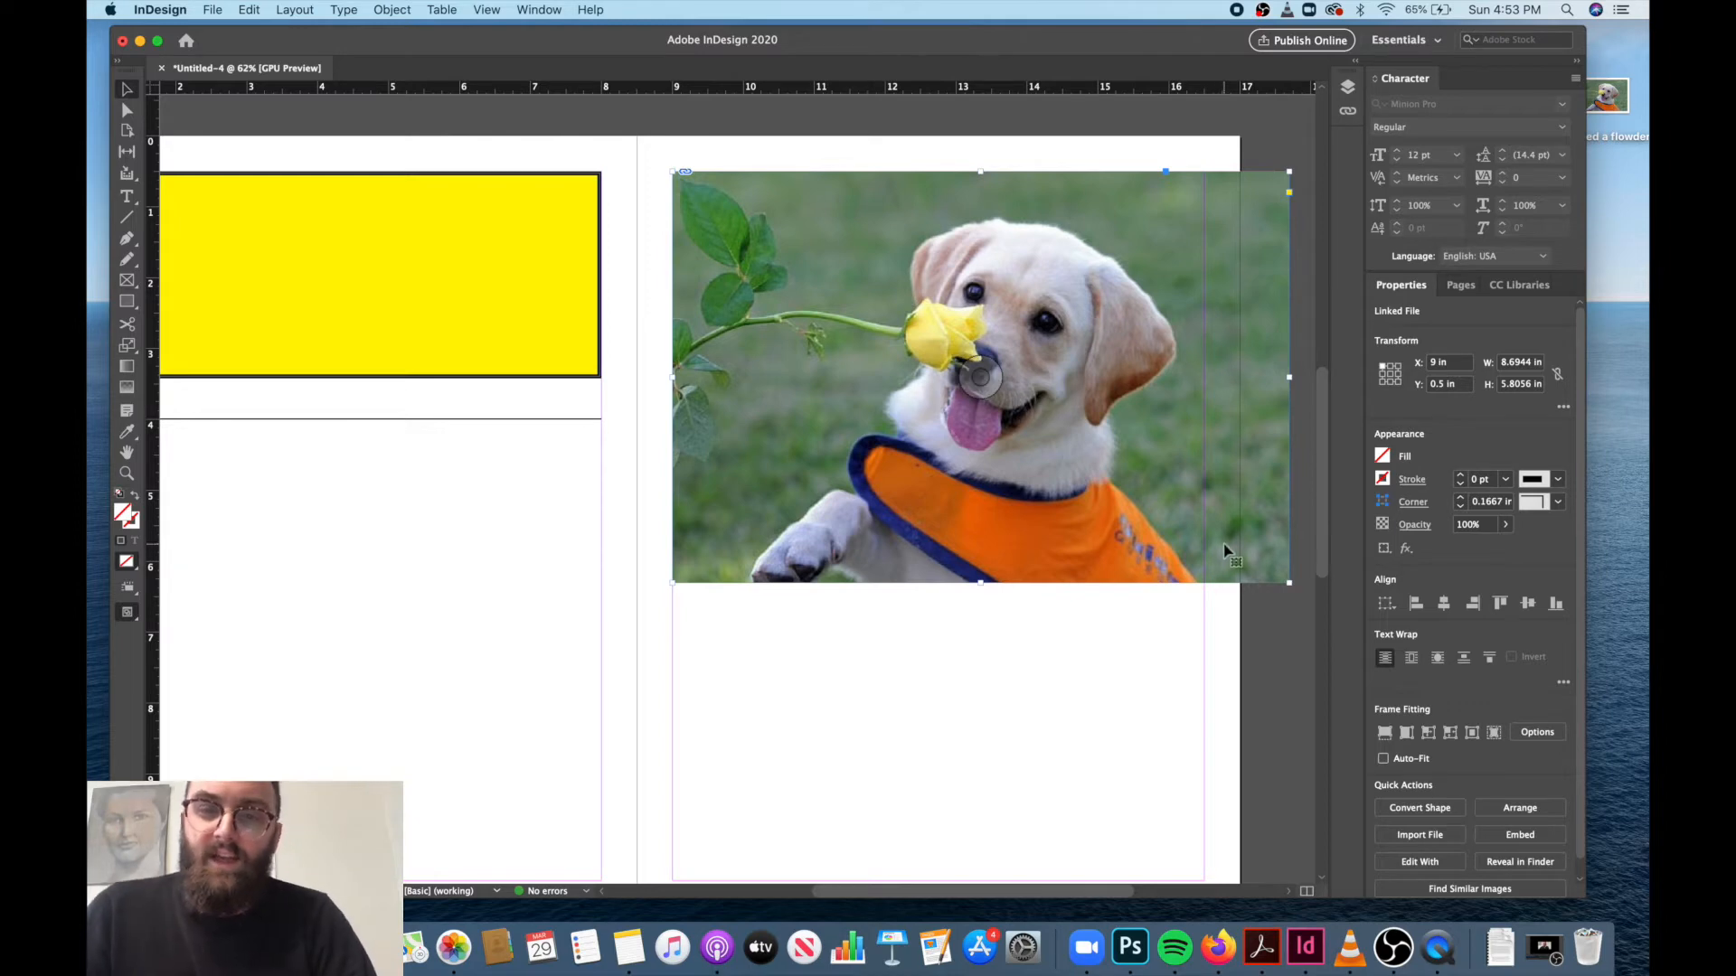
Resize the puppy image's frame without scaling the picture, leaving it about 8.22 in wide and 5.46 in tall.
drag(1284, 582, 1017, 408)
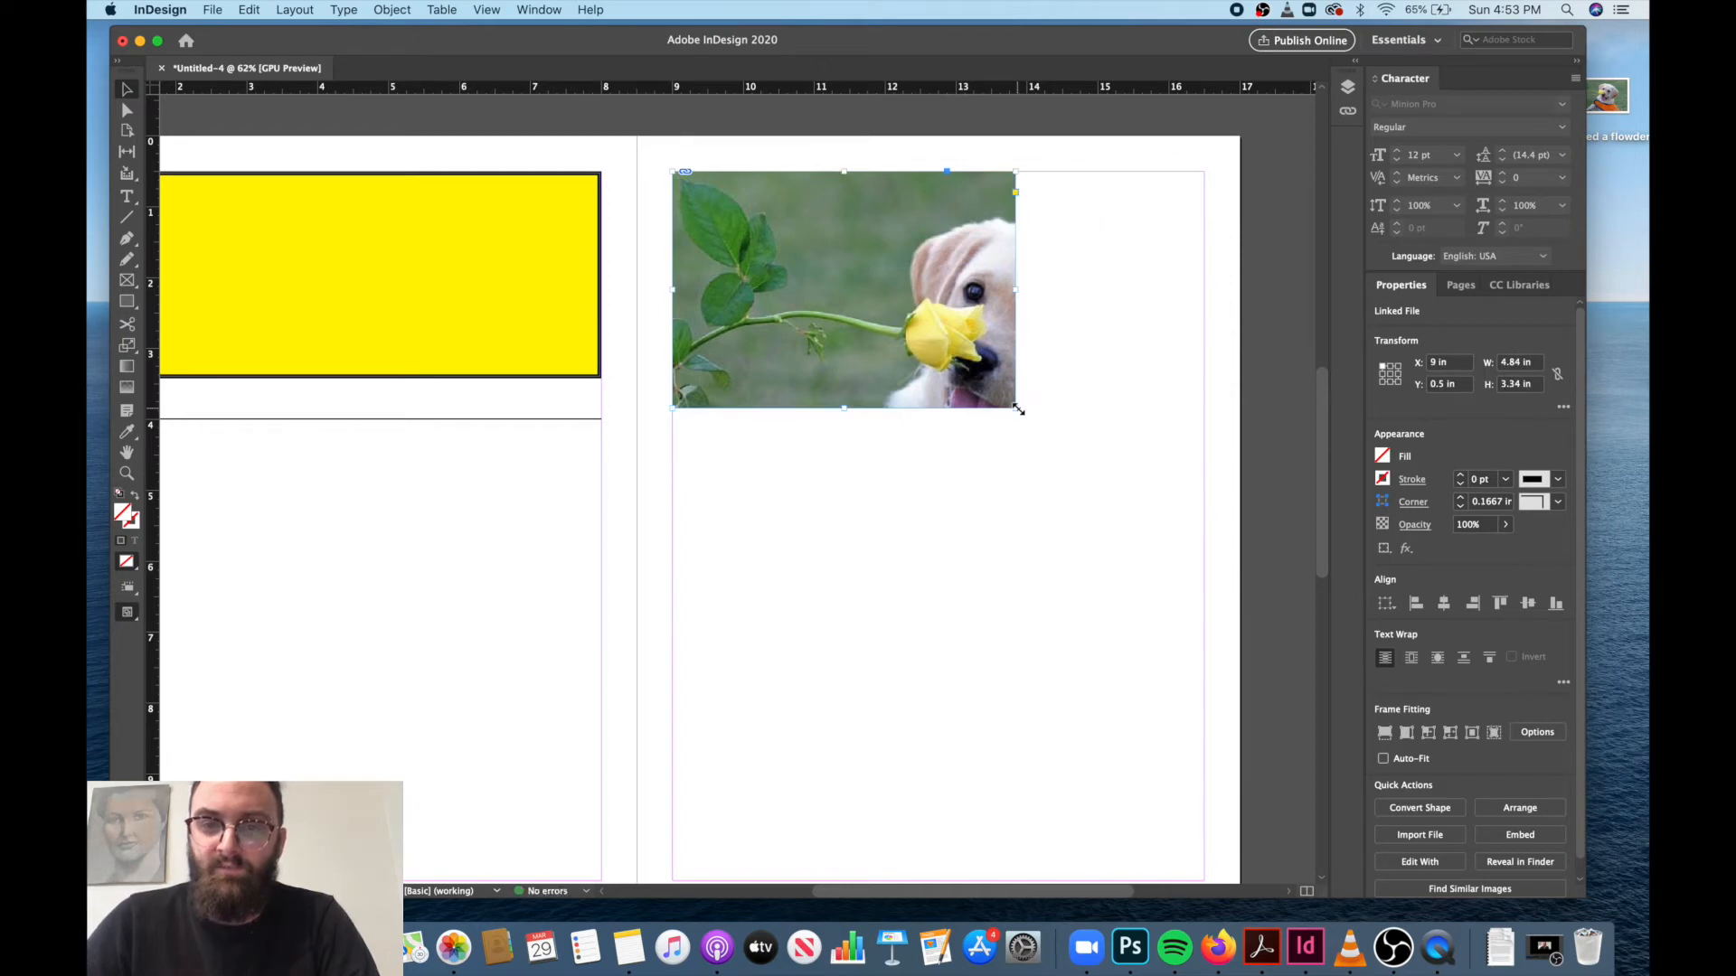
drag(1018, 409, 1280, 593)
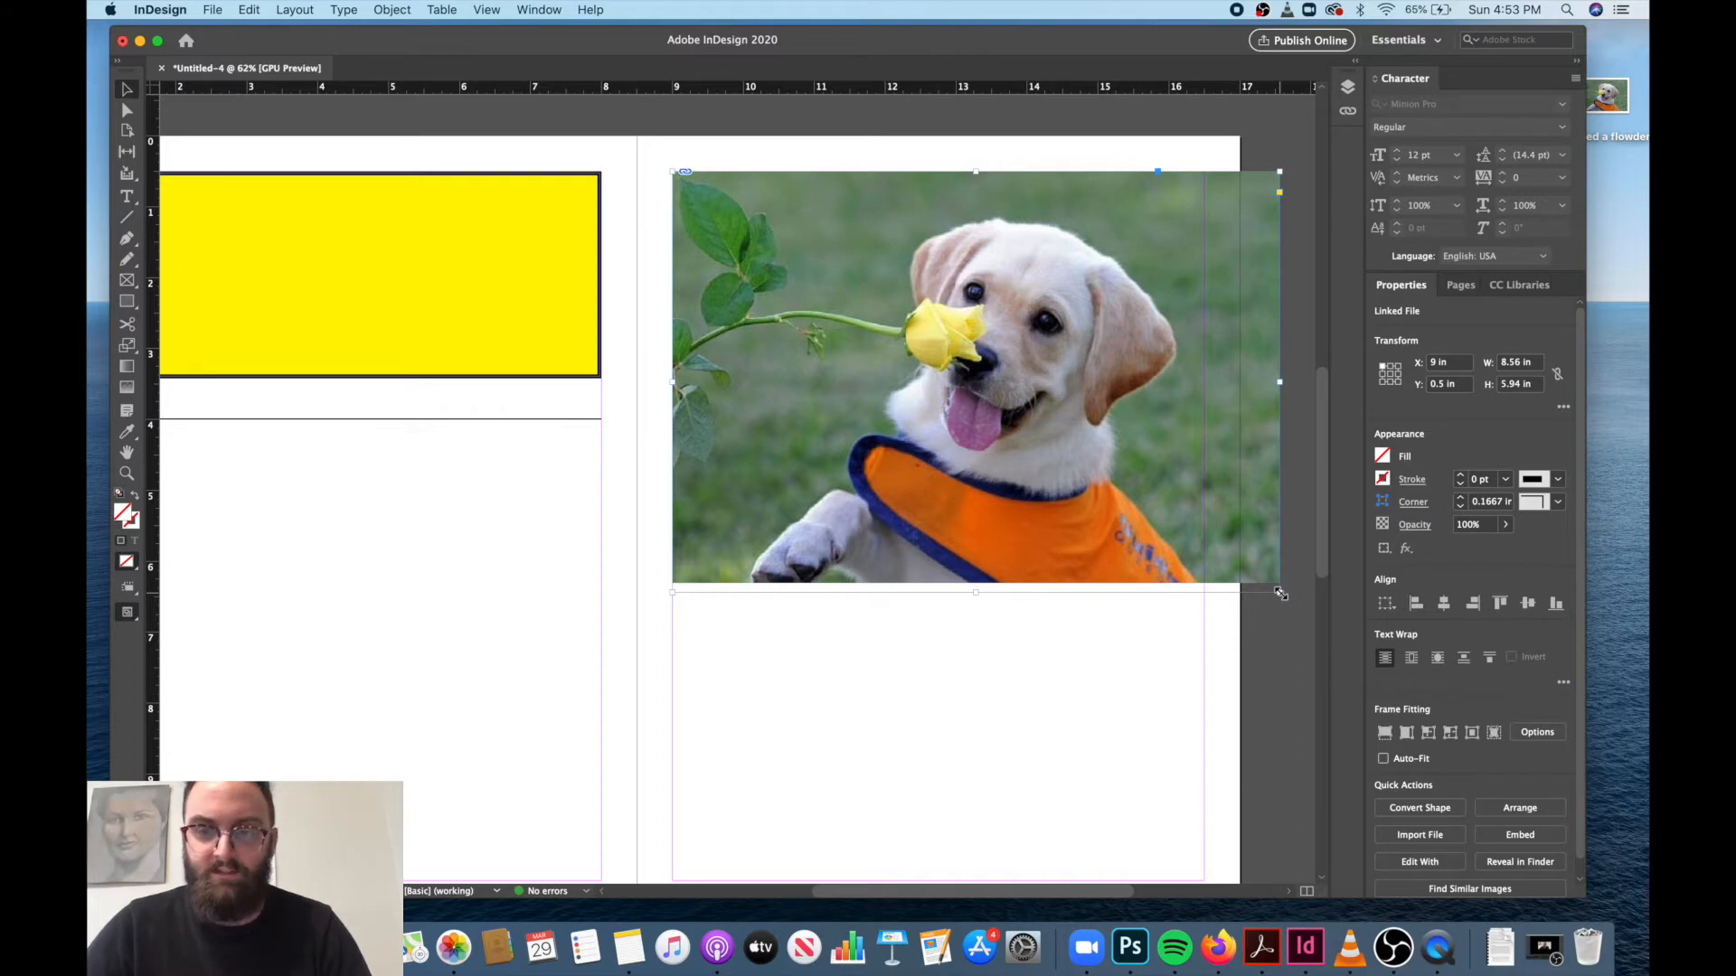
key(super+z)
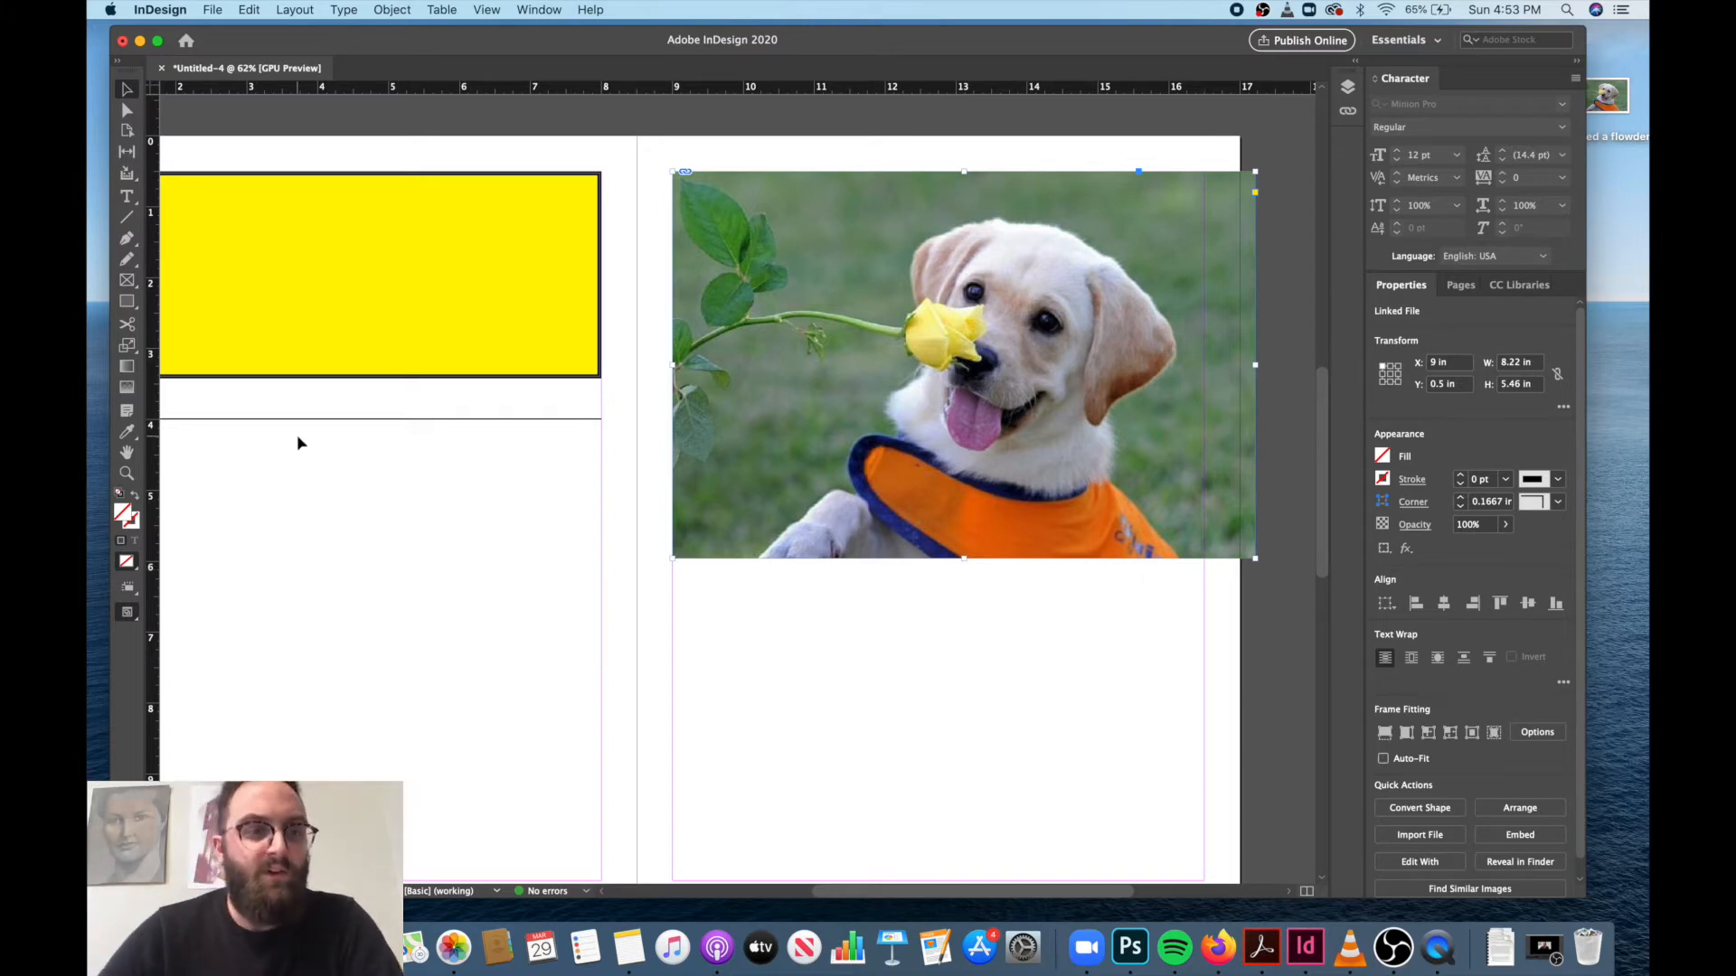
Scale the puppy image proportionally with the Scale tool from its upper-left corner to about 7.48 in wide and 4.97 in tall.
click(131, 354)
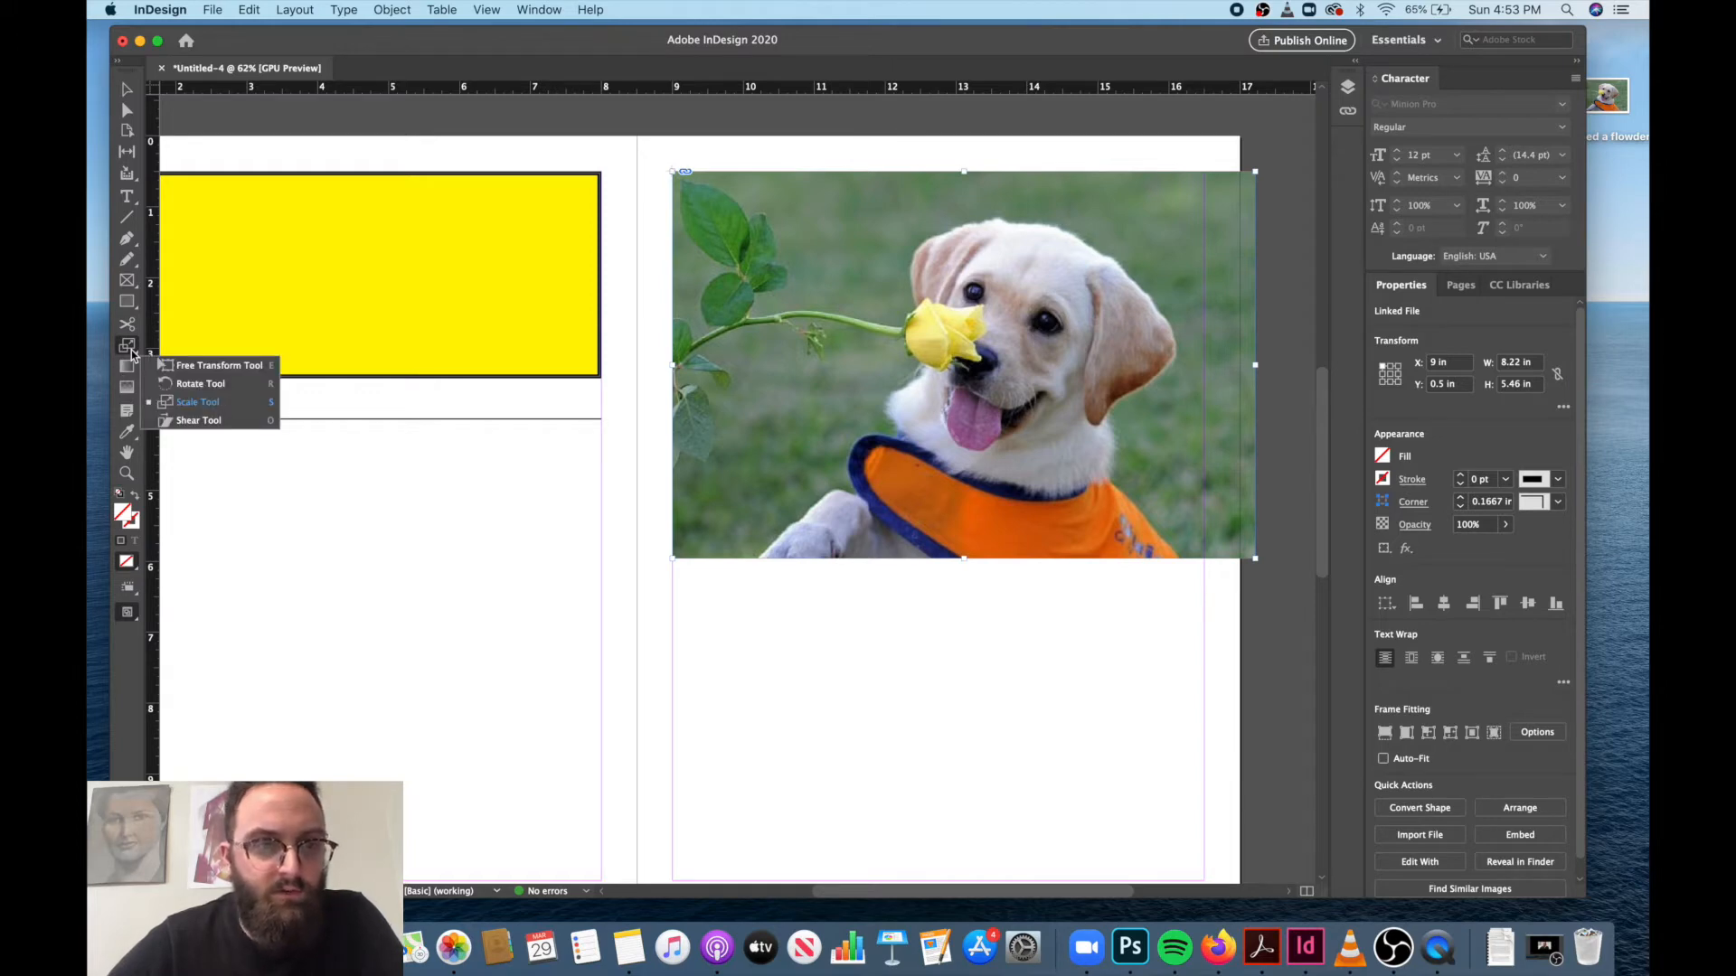
click(208, 386)
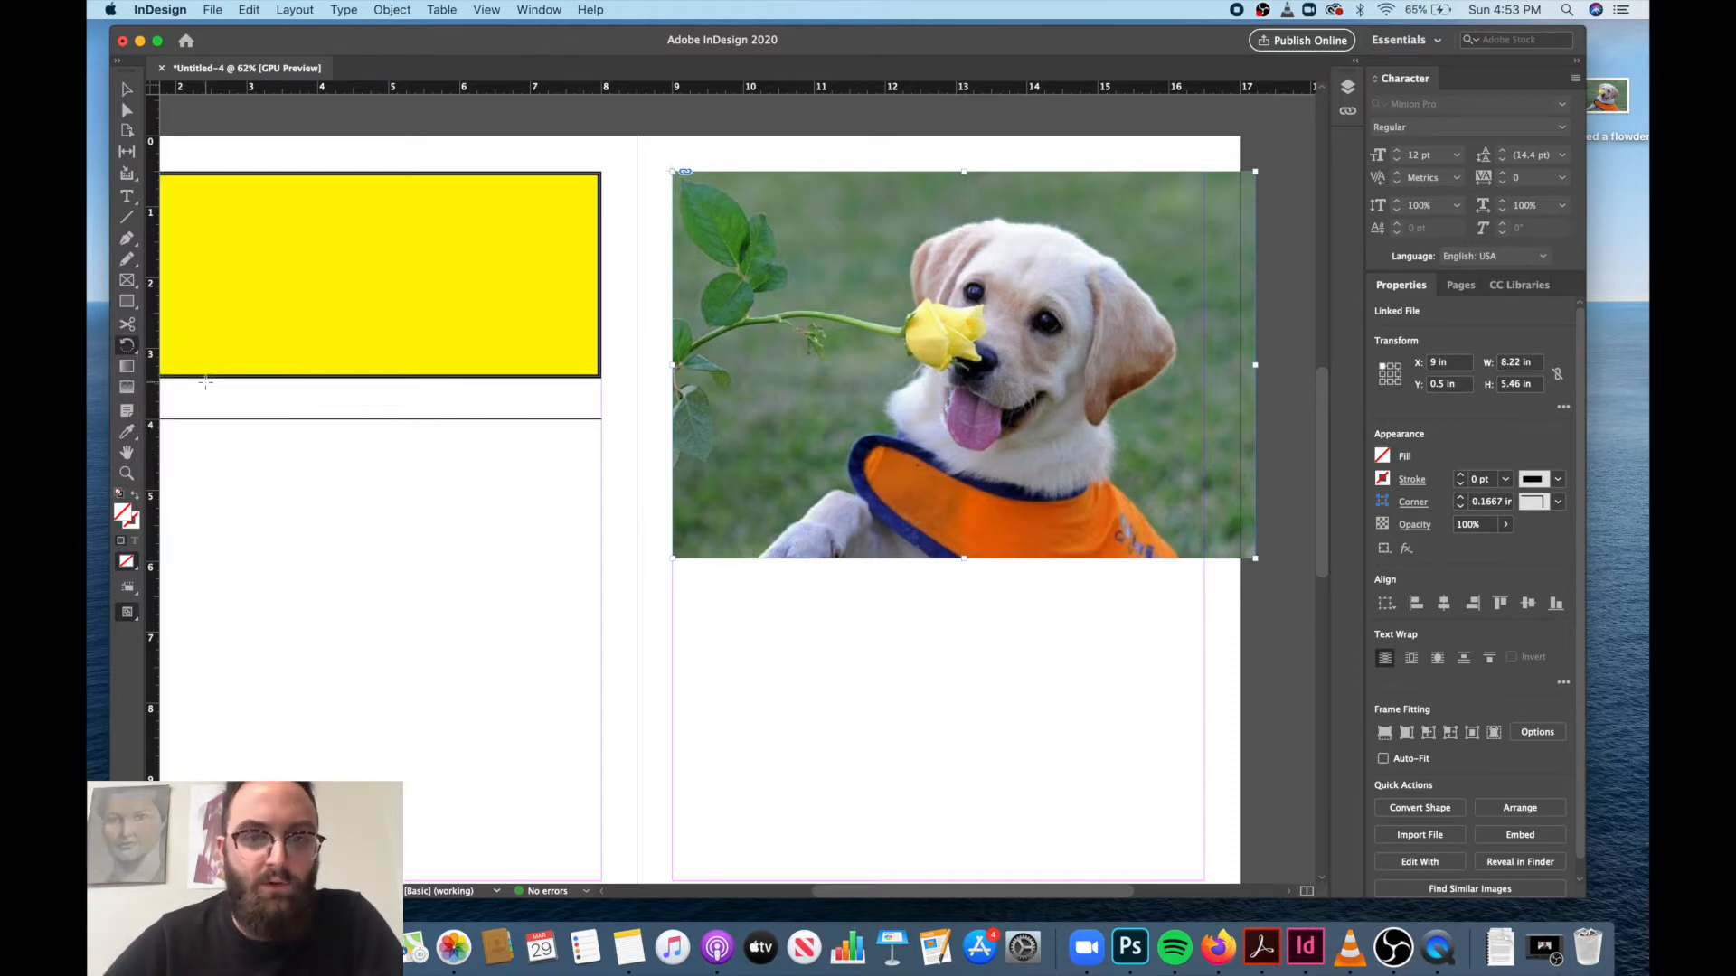
click(127, 350)
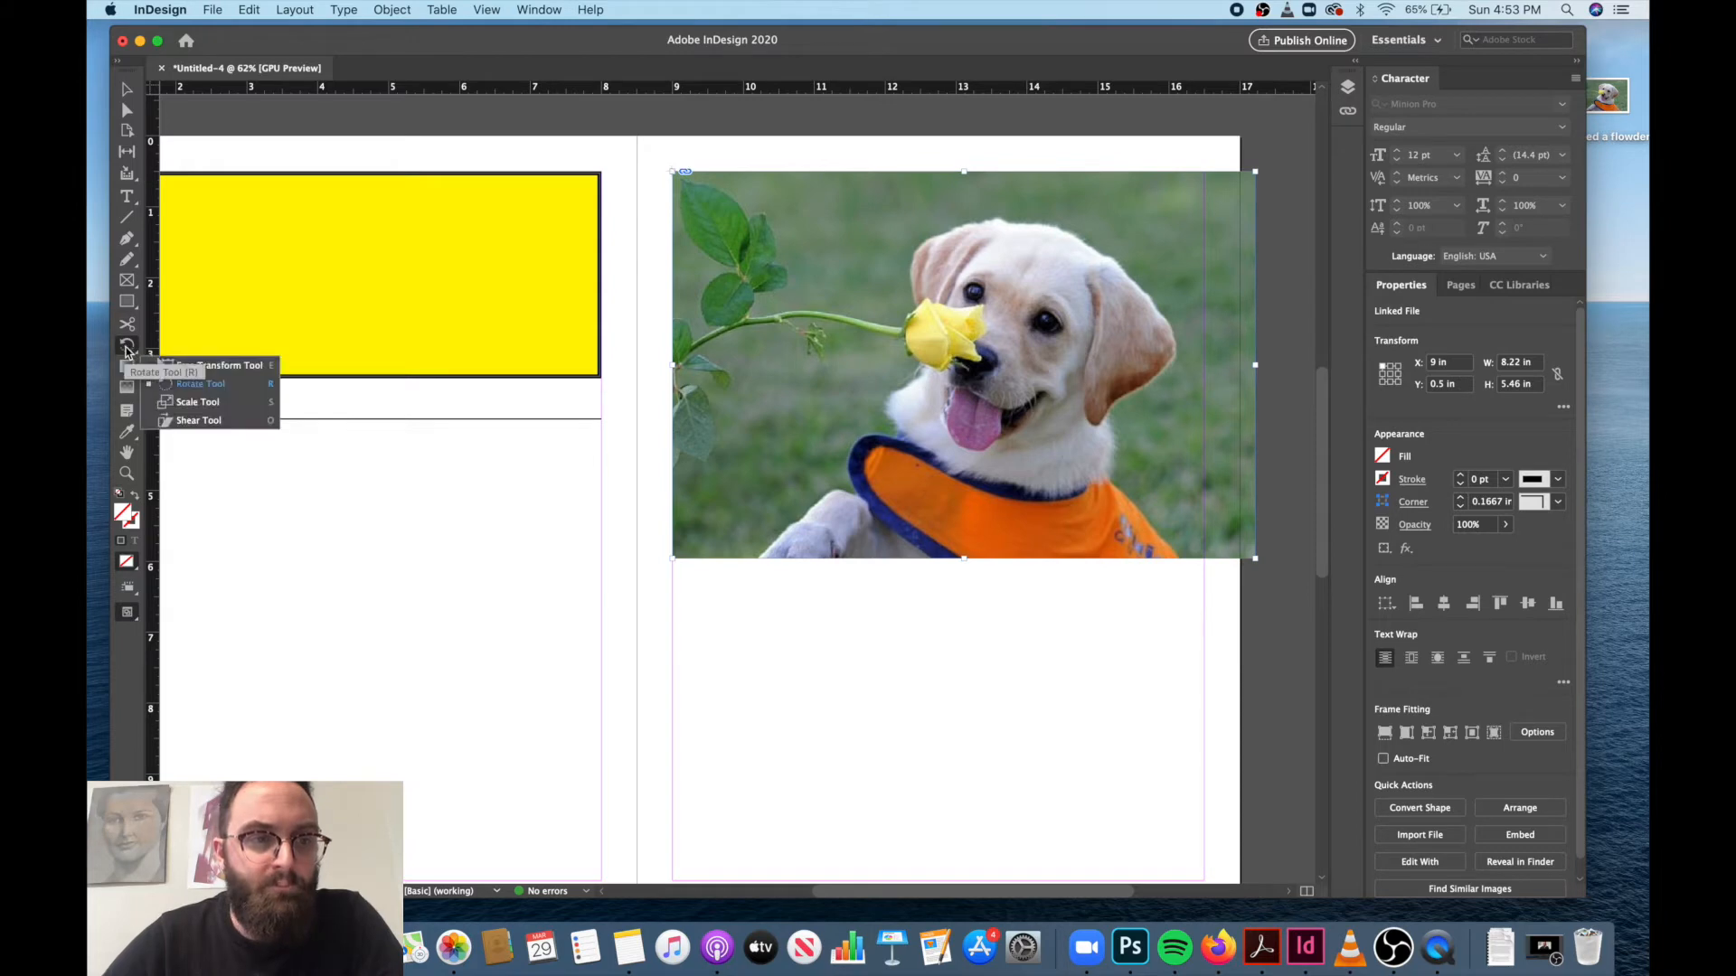
click(207, 403)
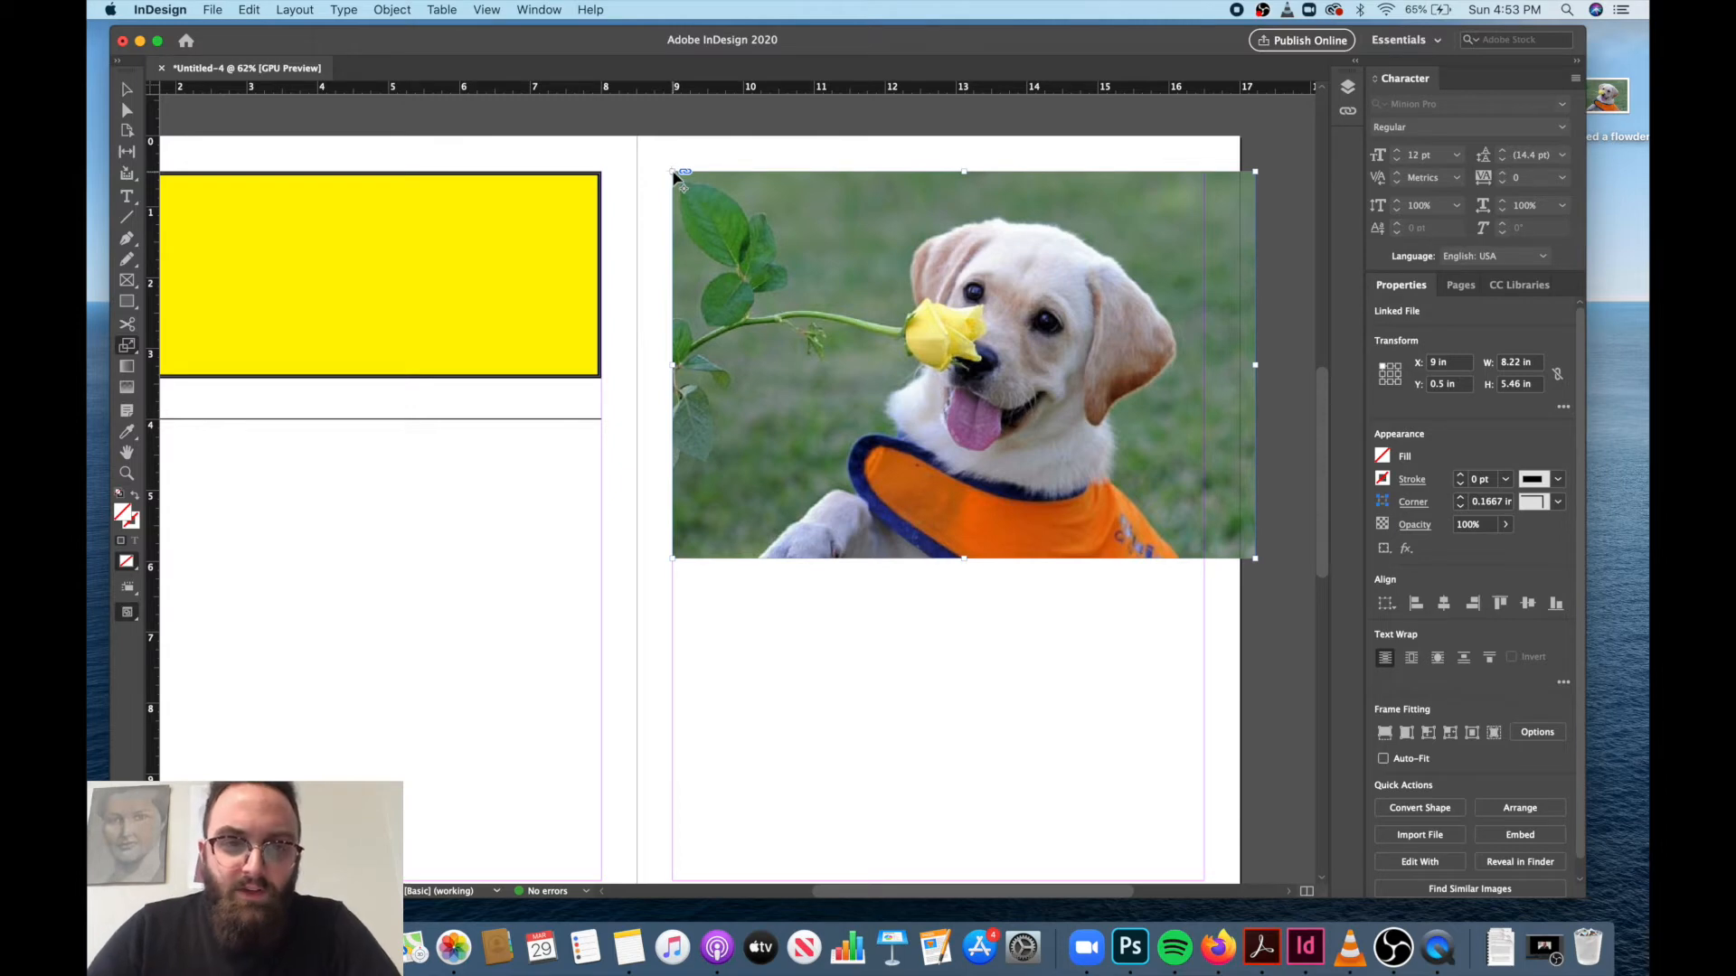
click(763, 241)
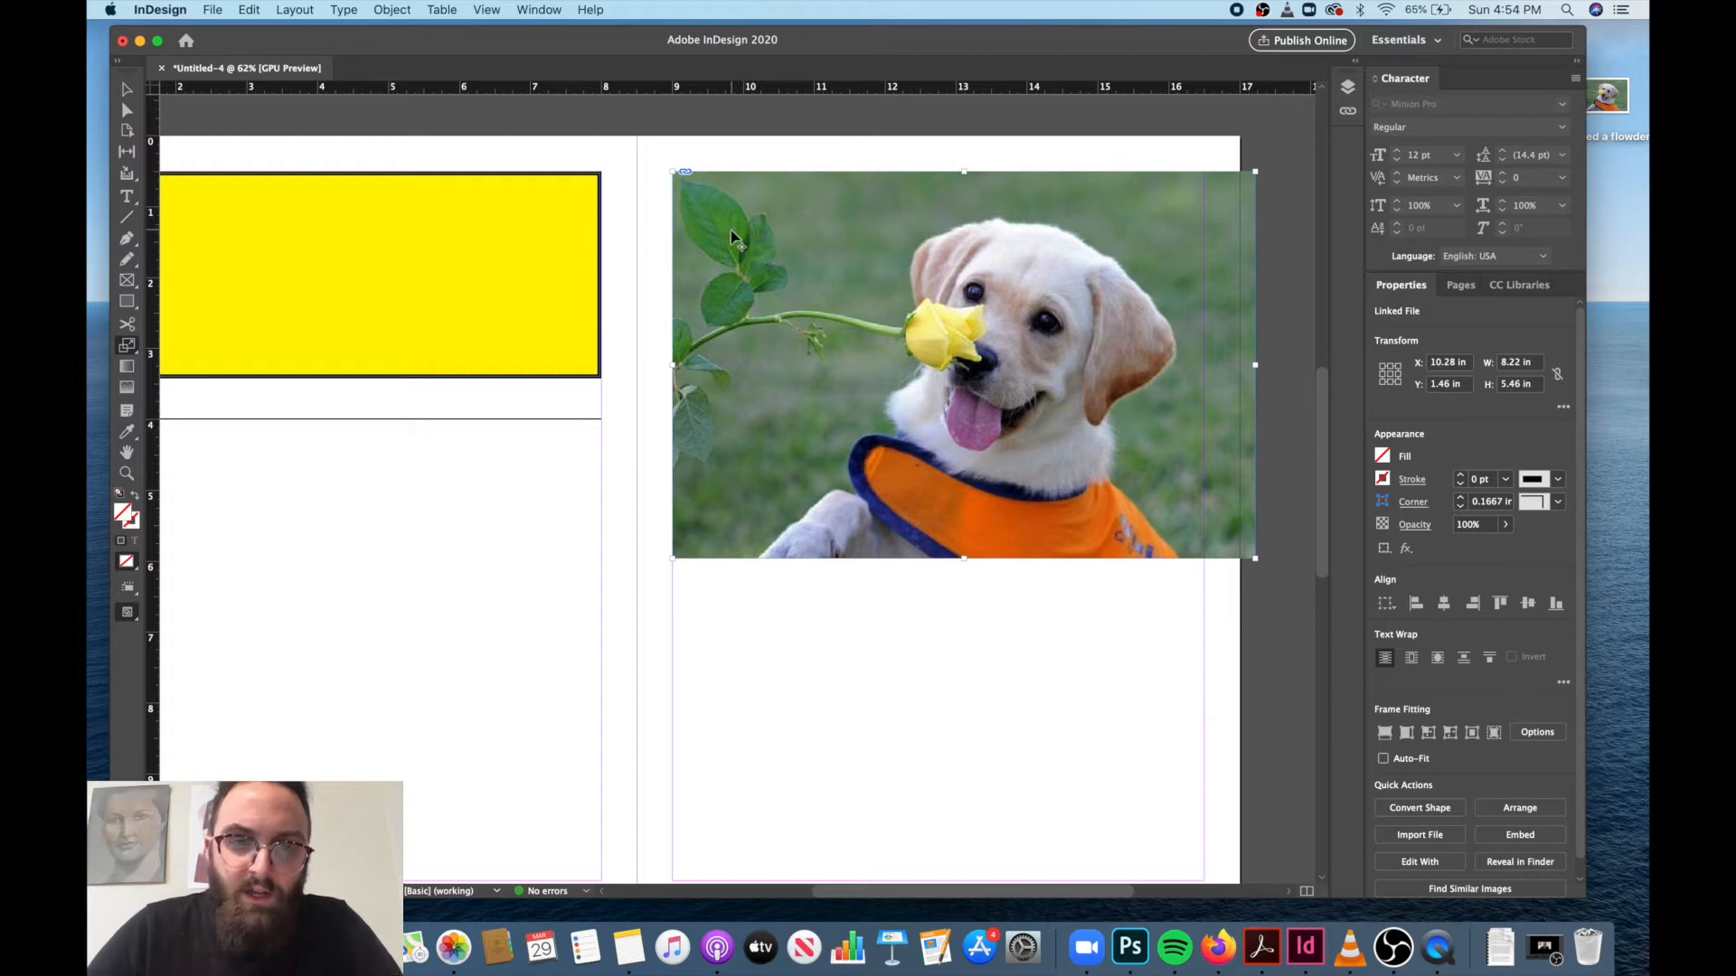
click(674, 176)
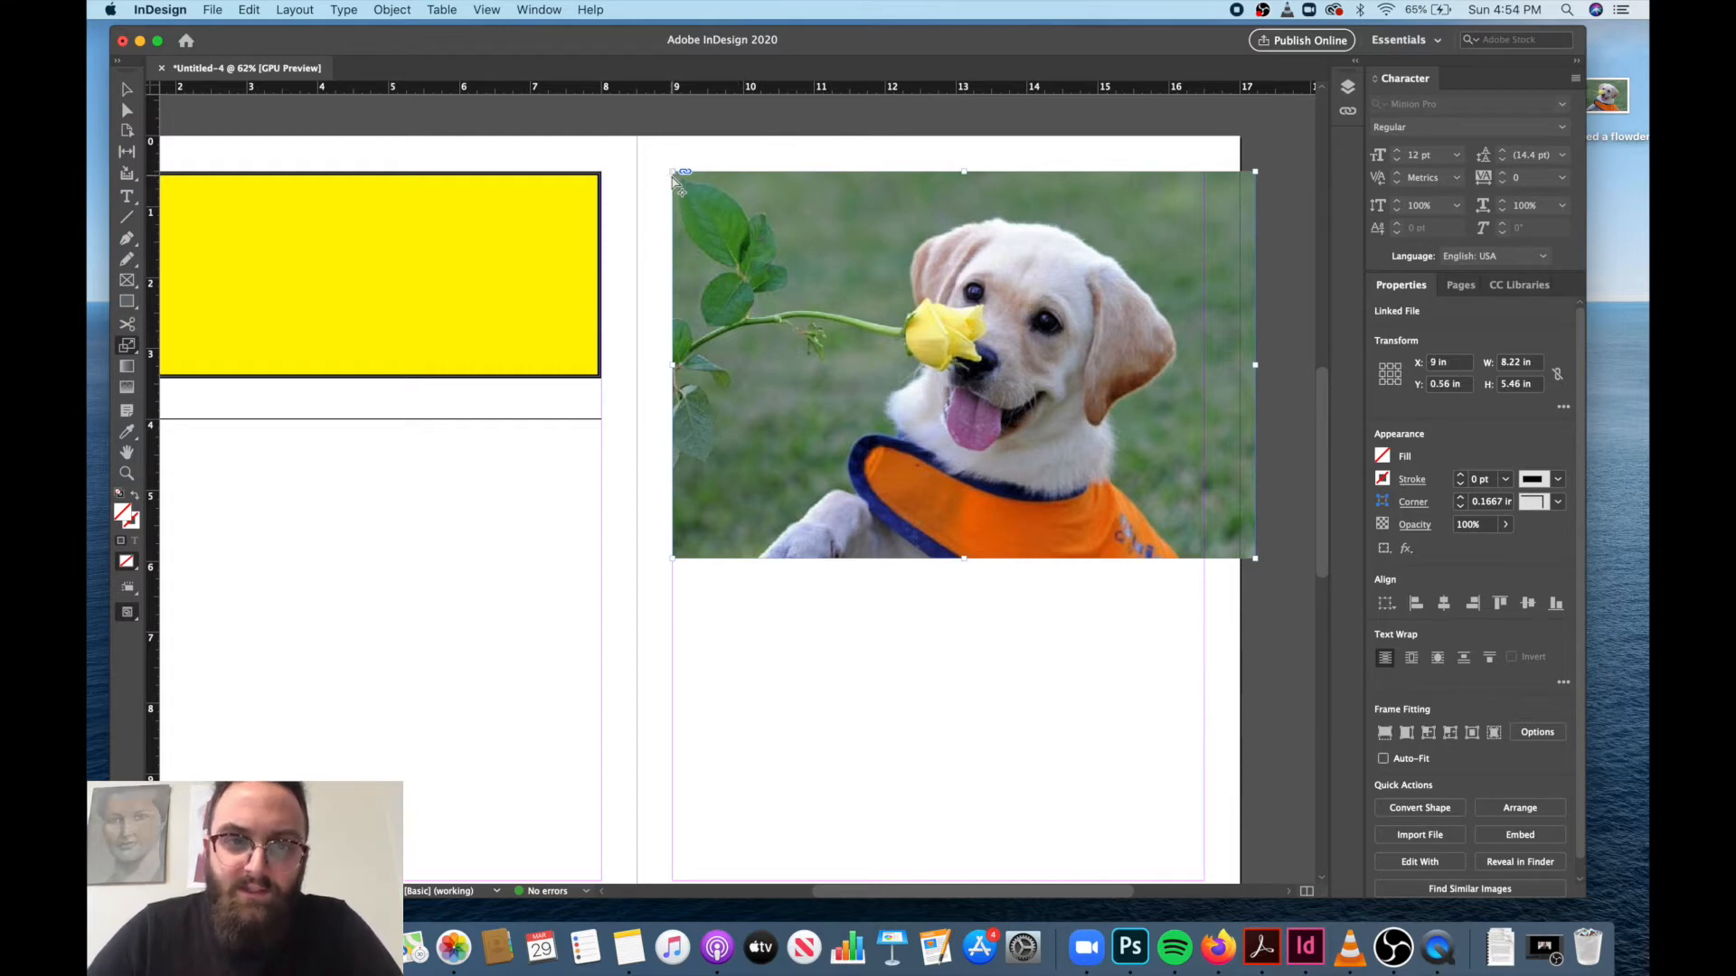
drag(673, 174, 672, 171)
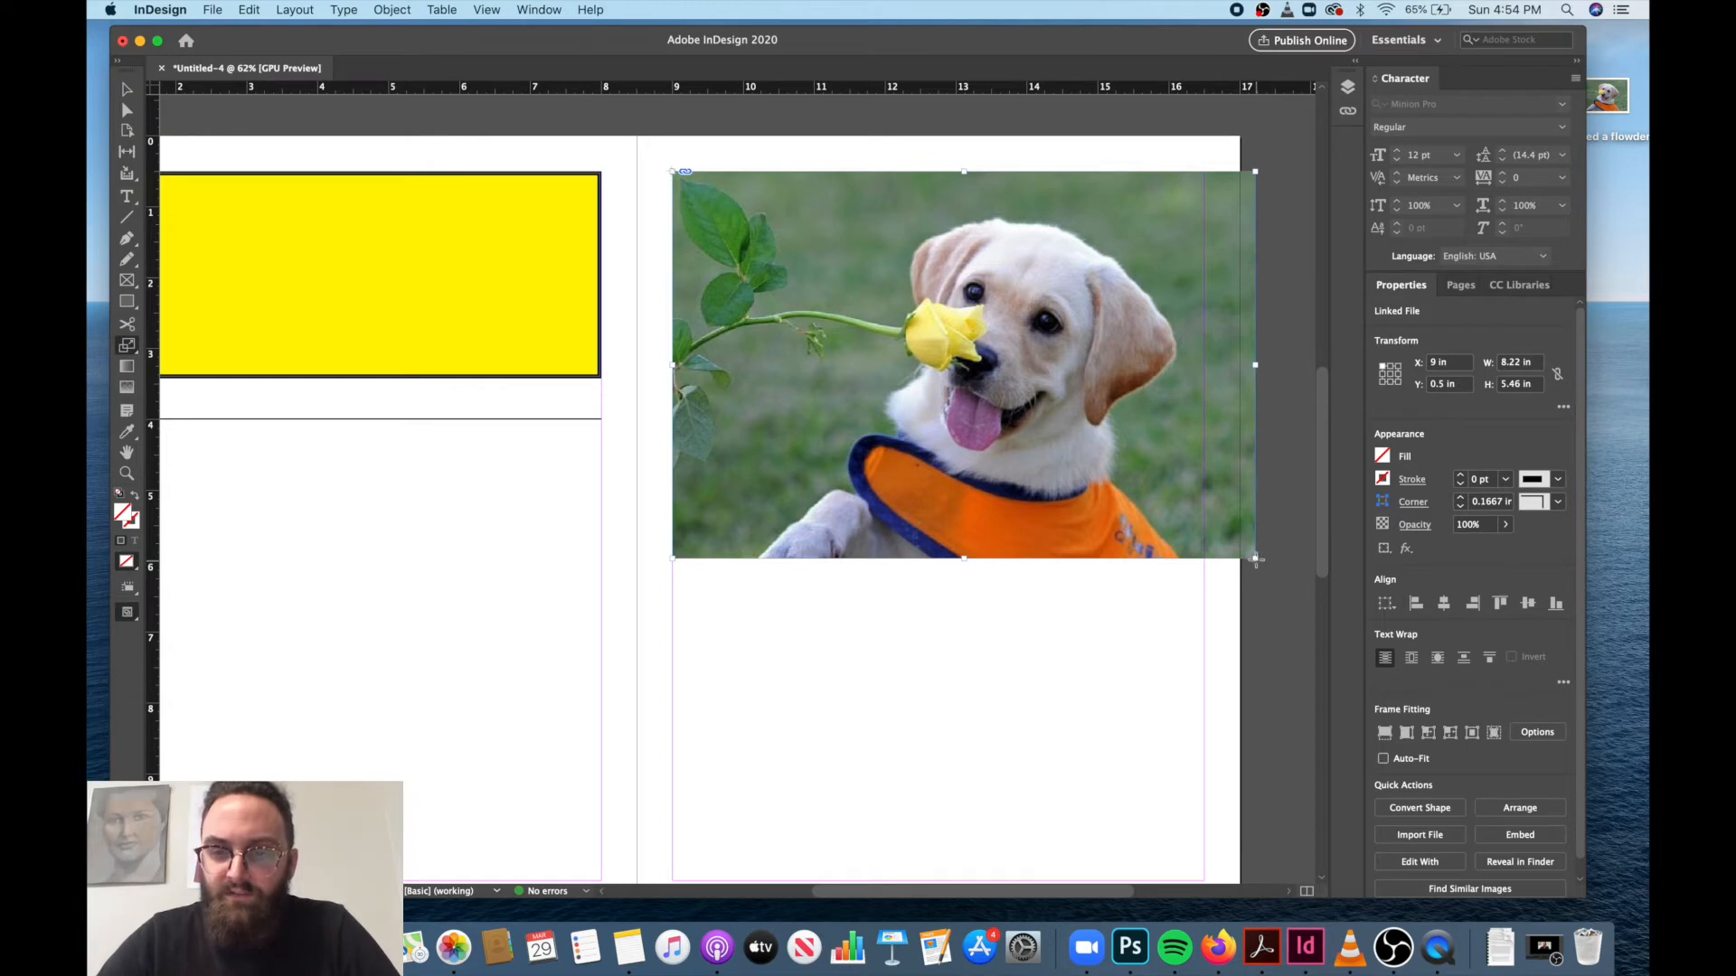
drag(1255, 560, 1016, 622)
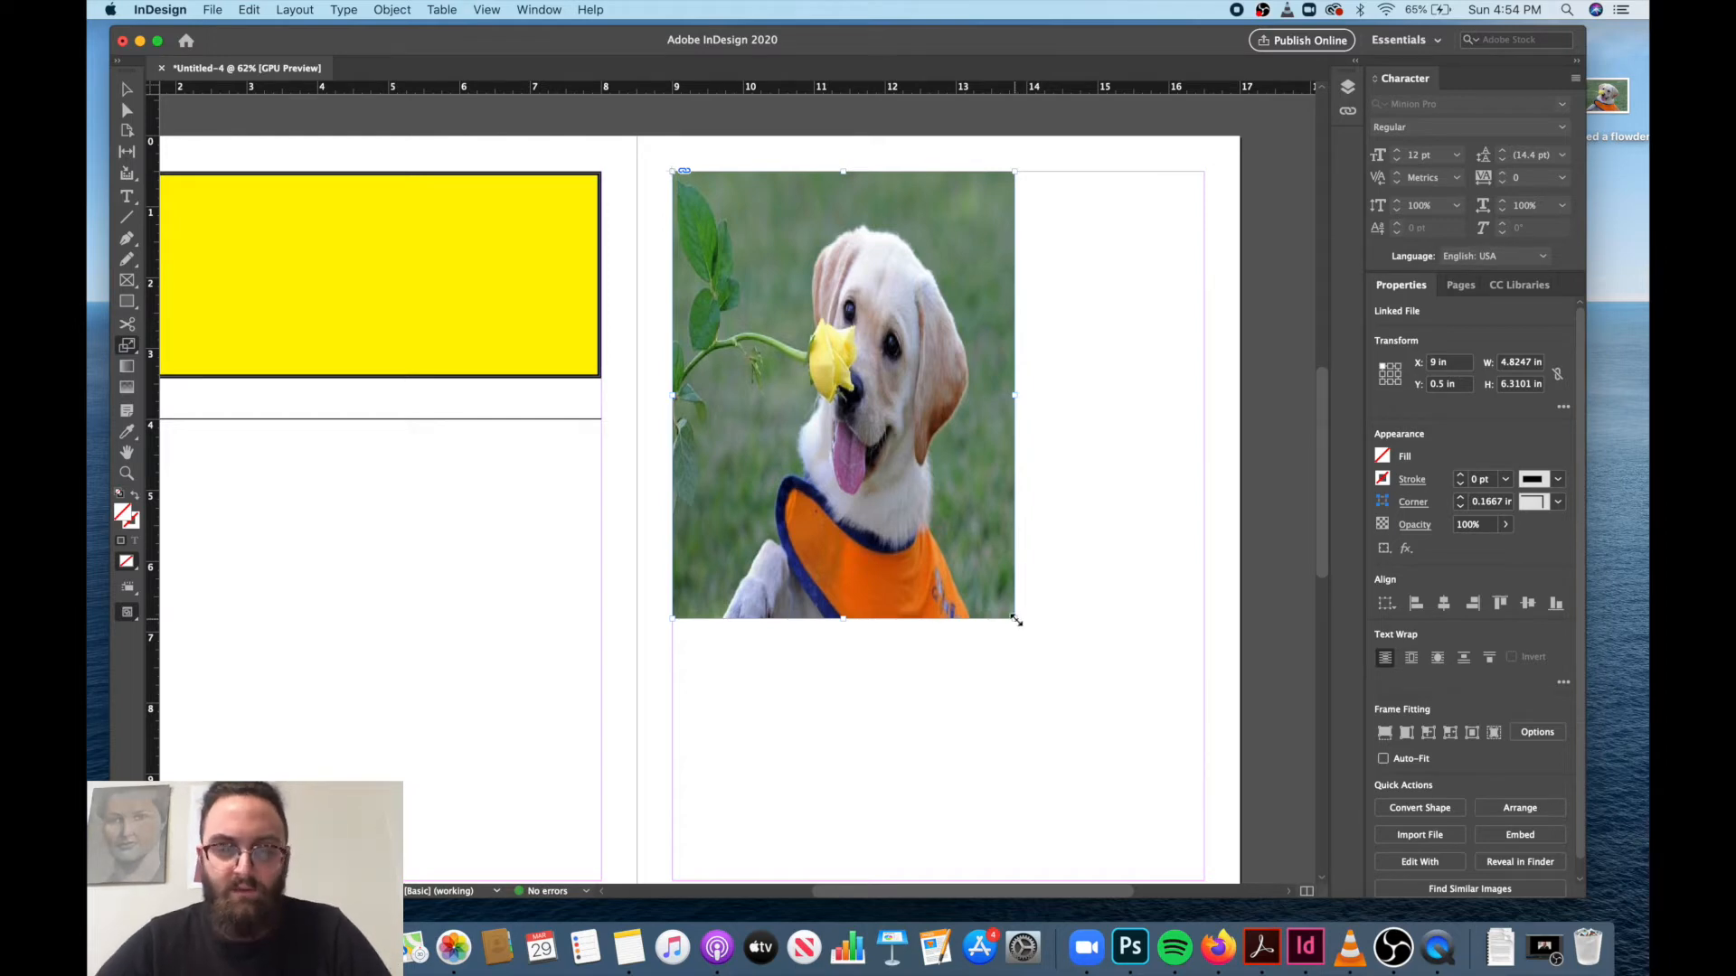
key(super+z)
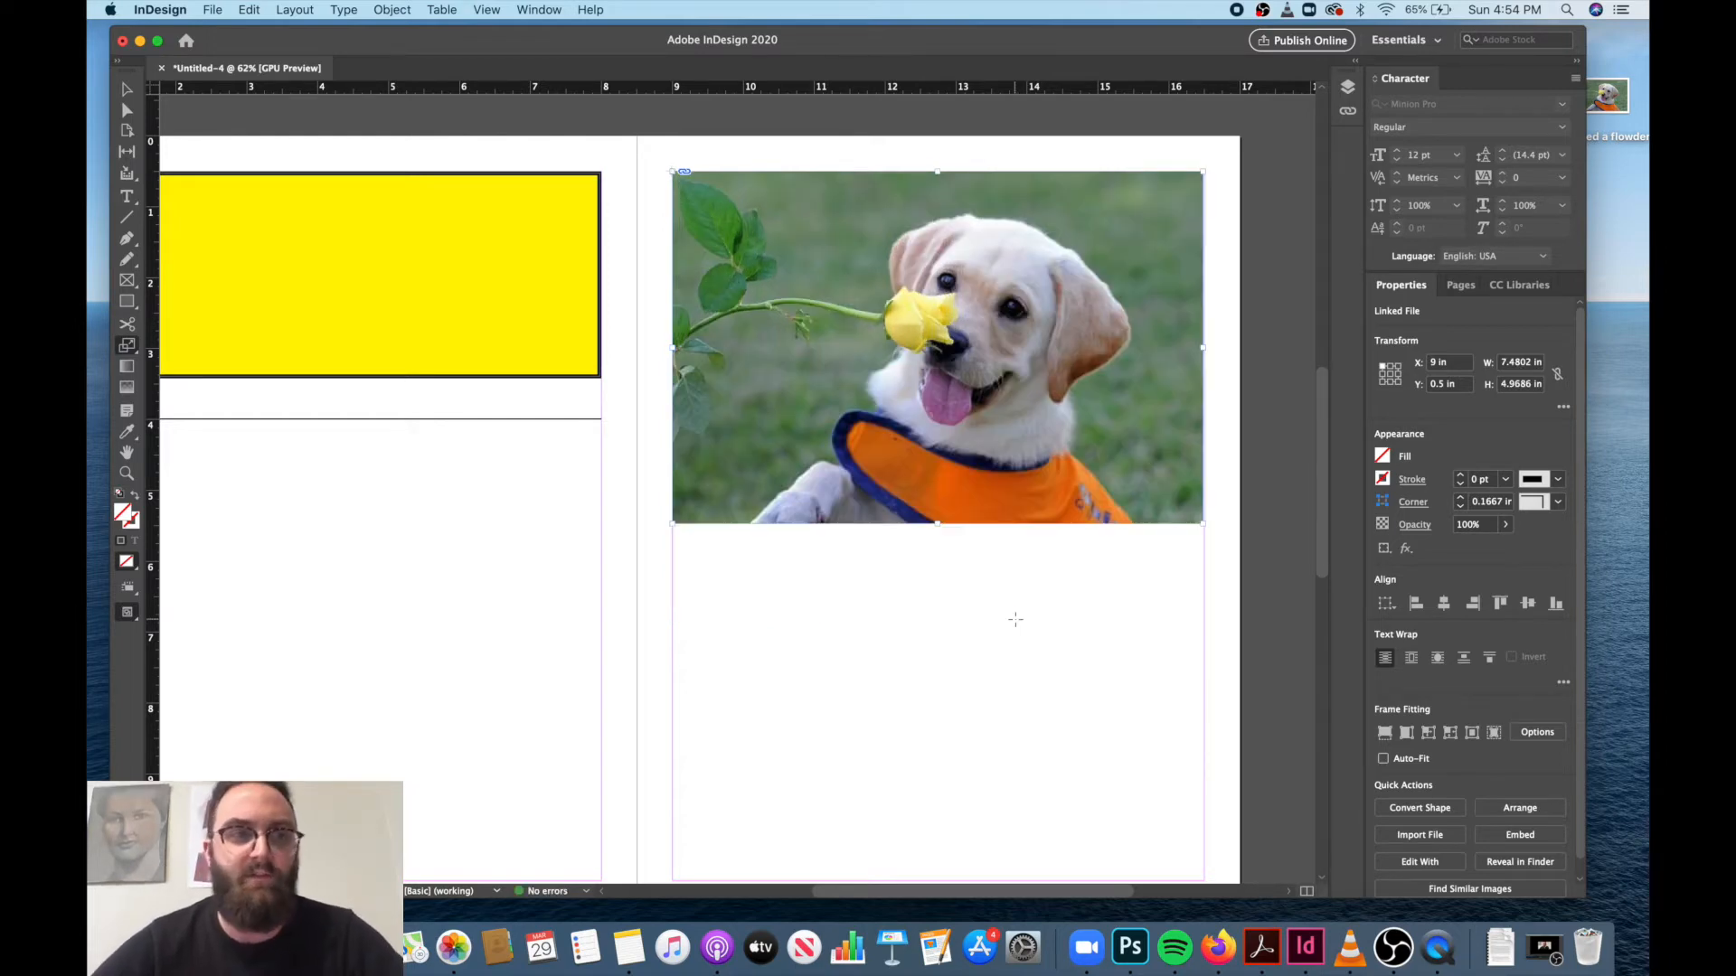
Scale only the picture inside its frame on page 3 down to about 6.76 in wide and 4.52 in tall.
click(127, 89)
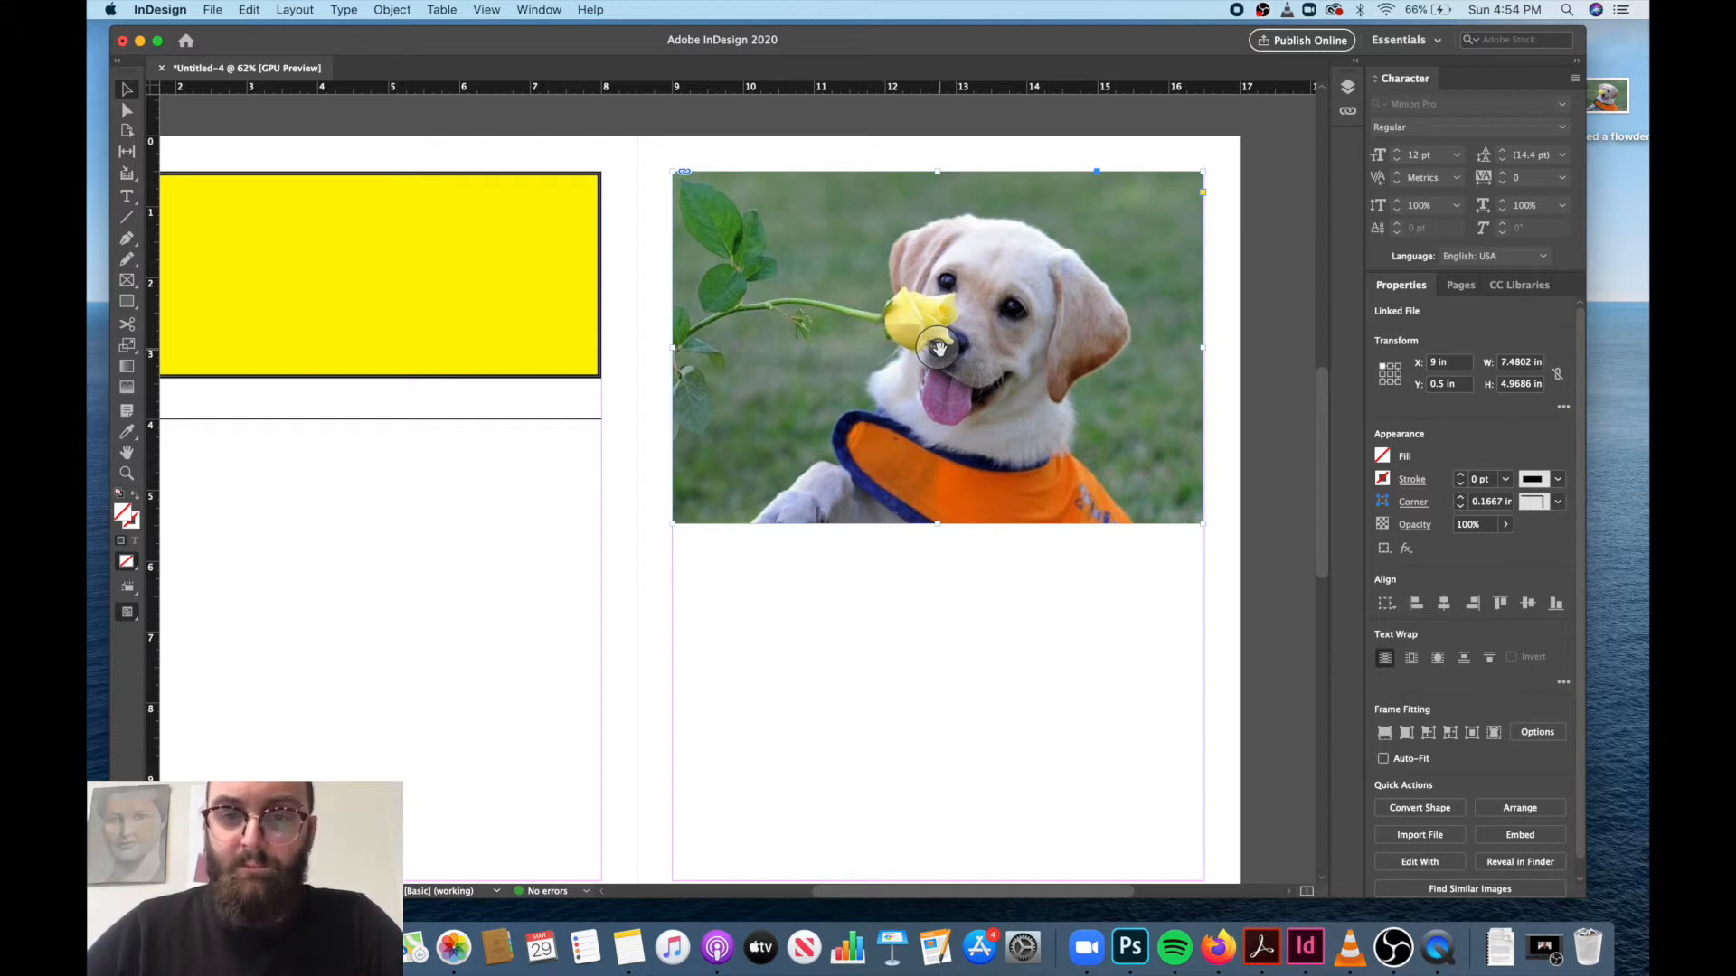
click(939, 348)
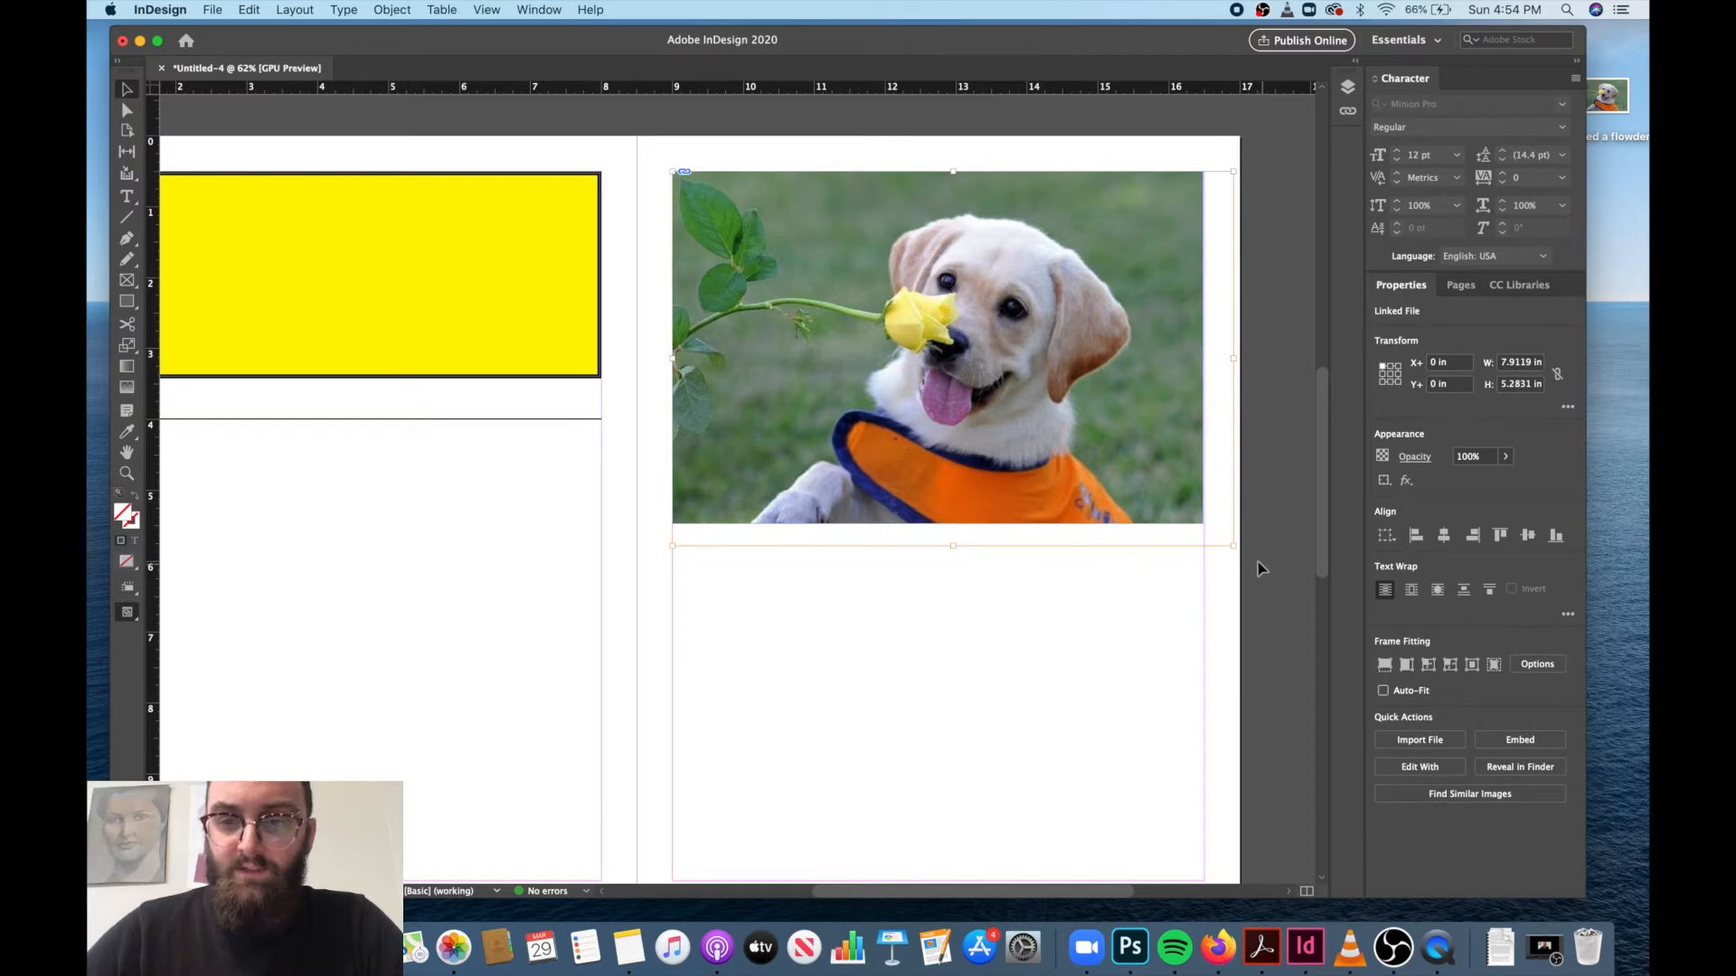
drag(1232, 545, 1153, 496)
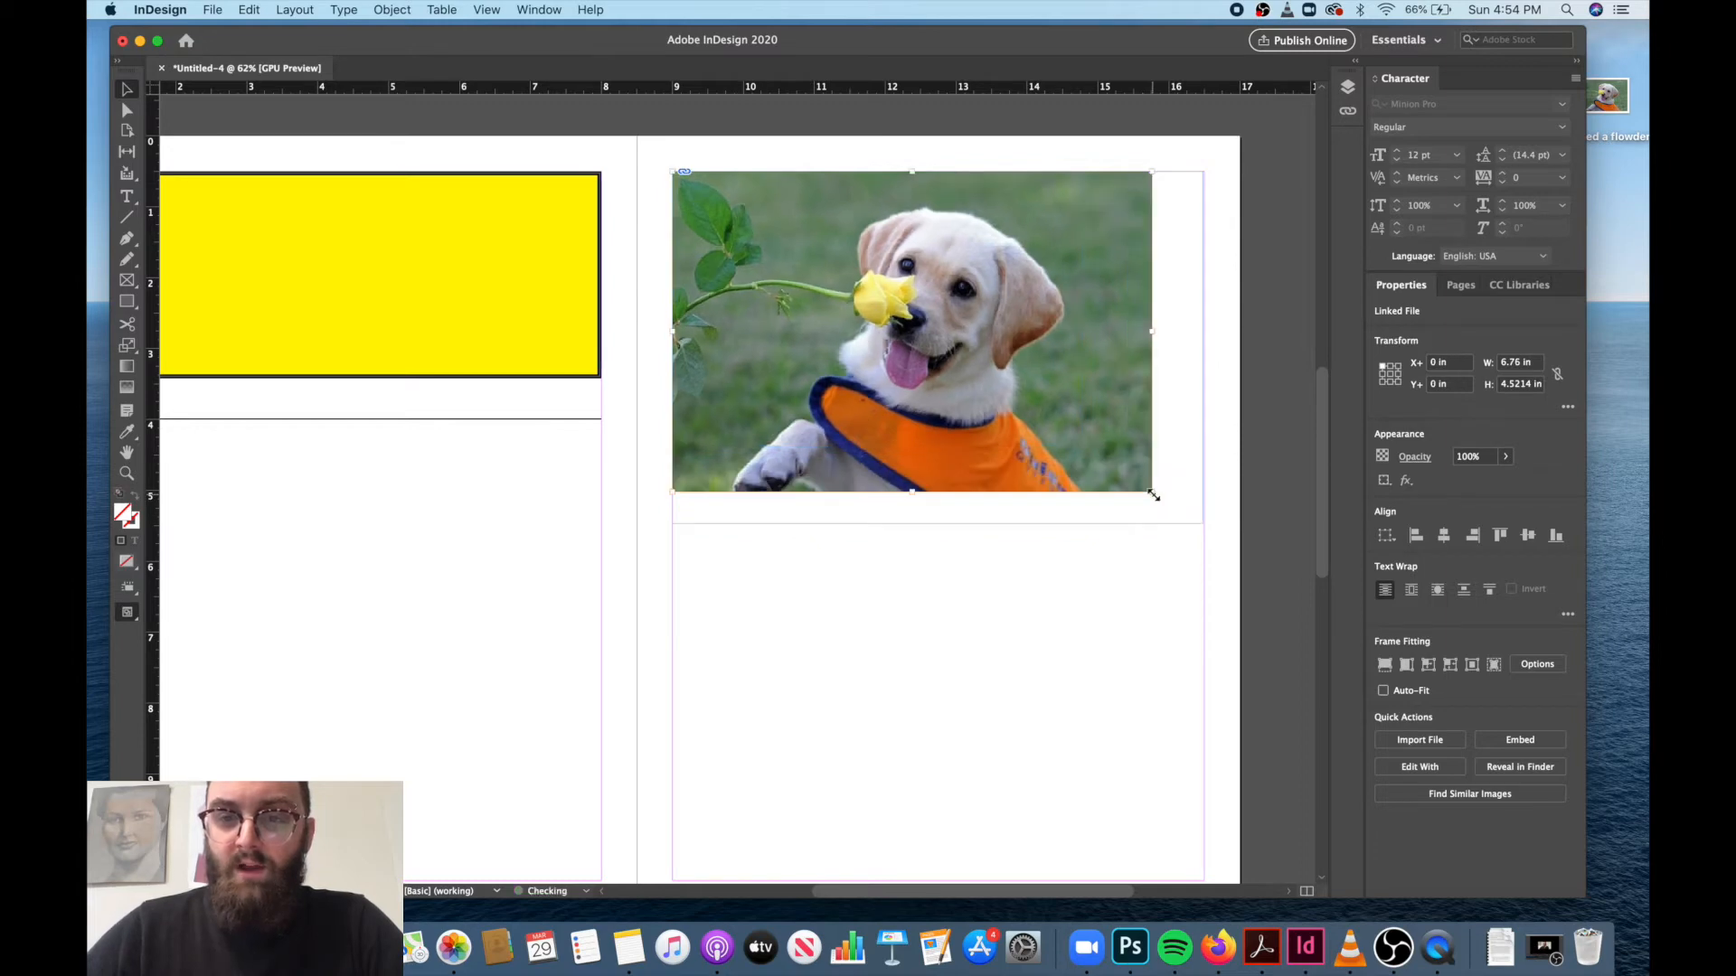
click(1169, 526)
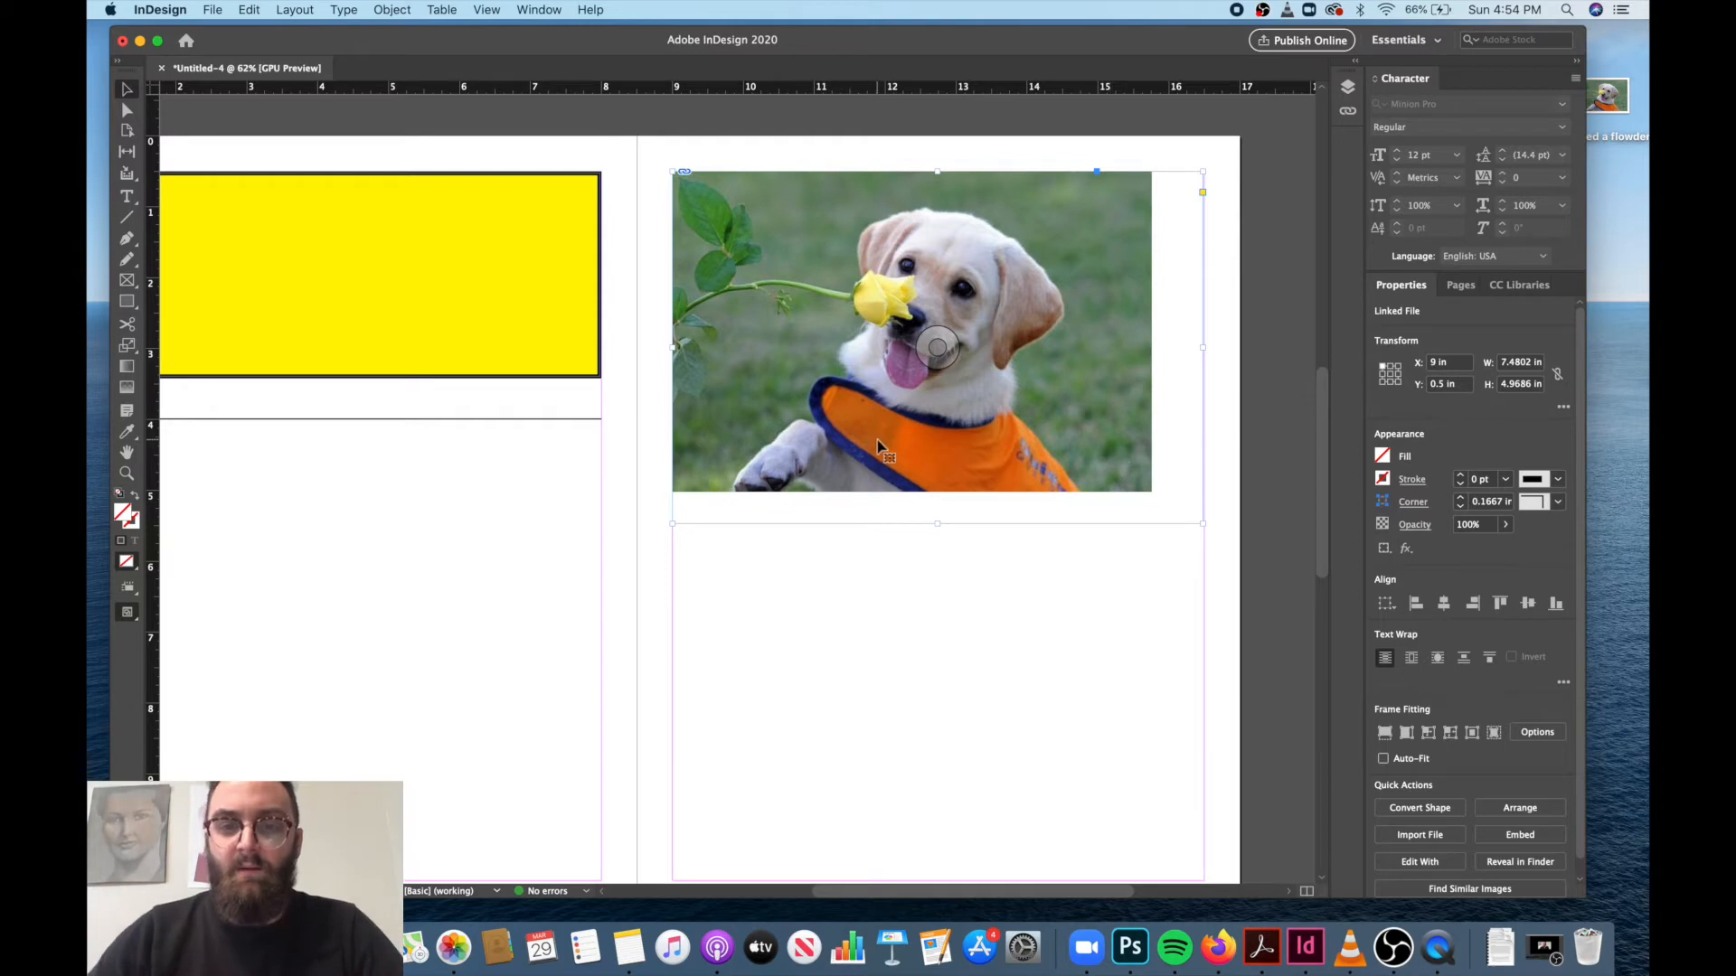
Scale the picture inside the page 3 frame to about 7.48 in wide and 4.97 in tall to fit the frame, and deselect it.
click(933, 336)
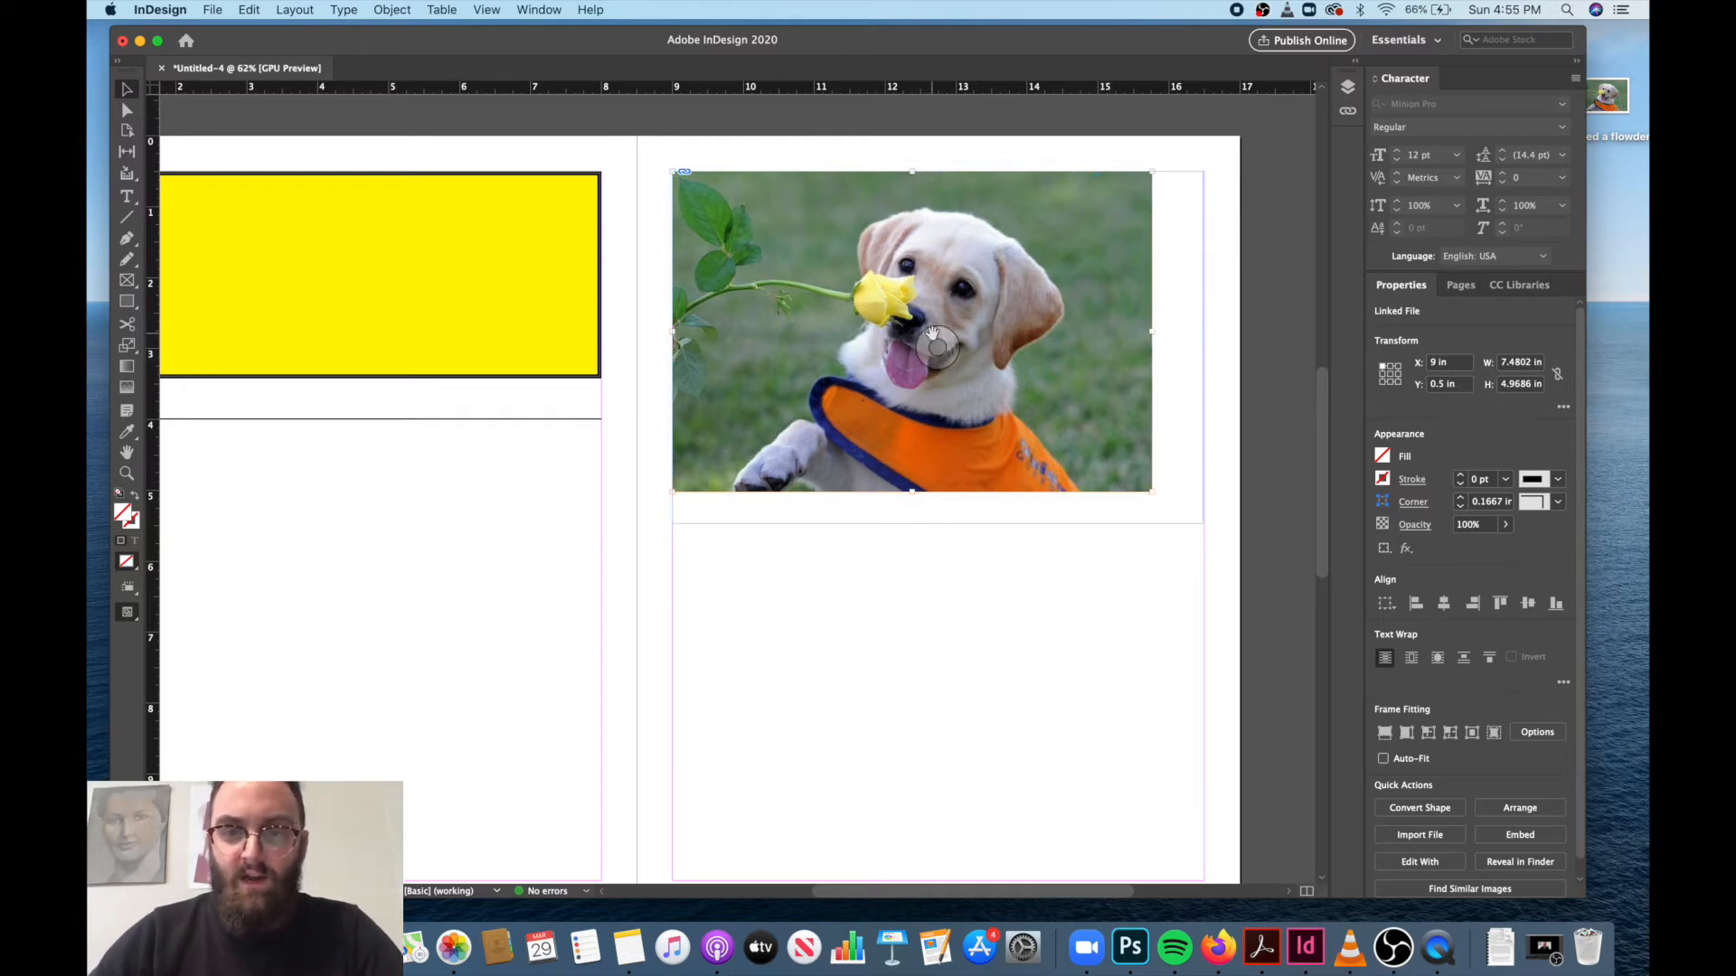
drag(1154, 493, 1203, 523)
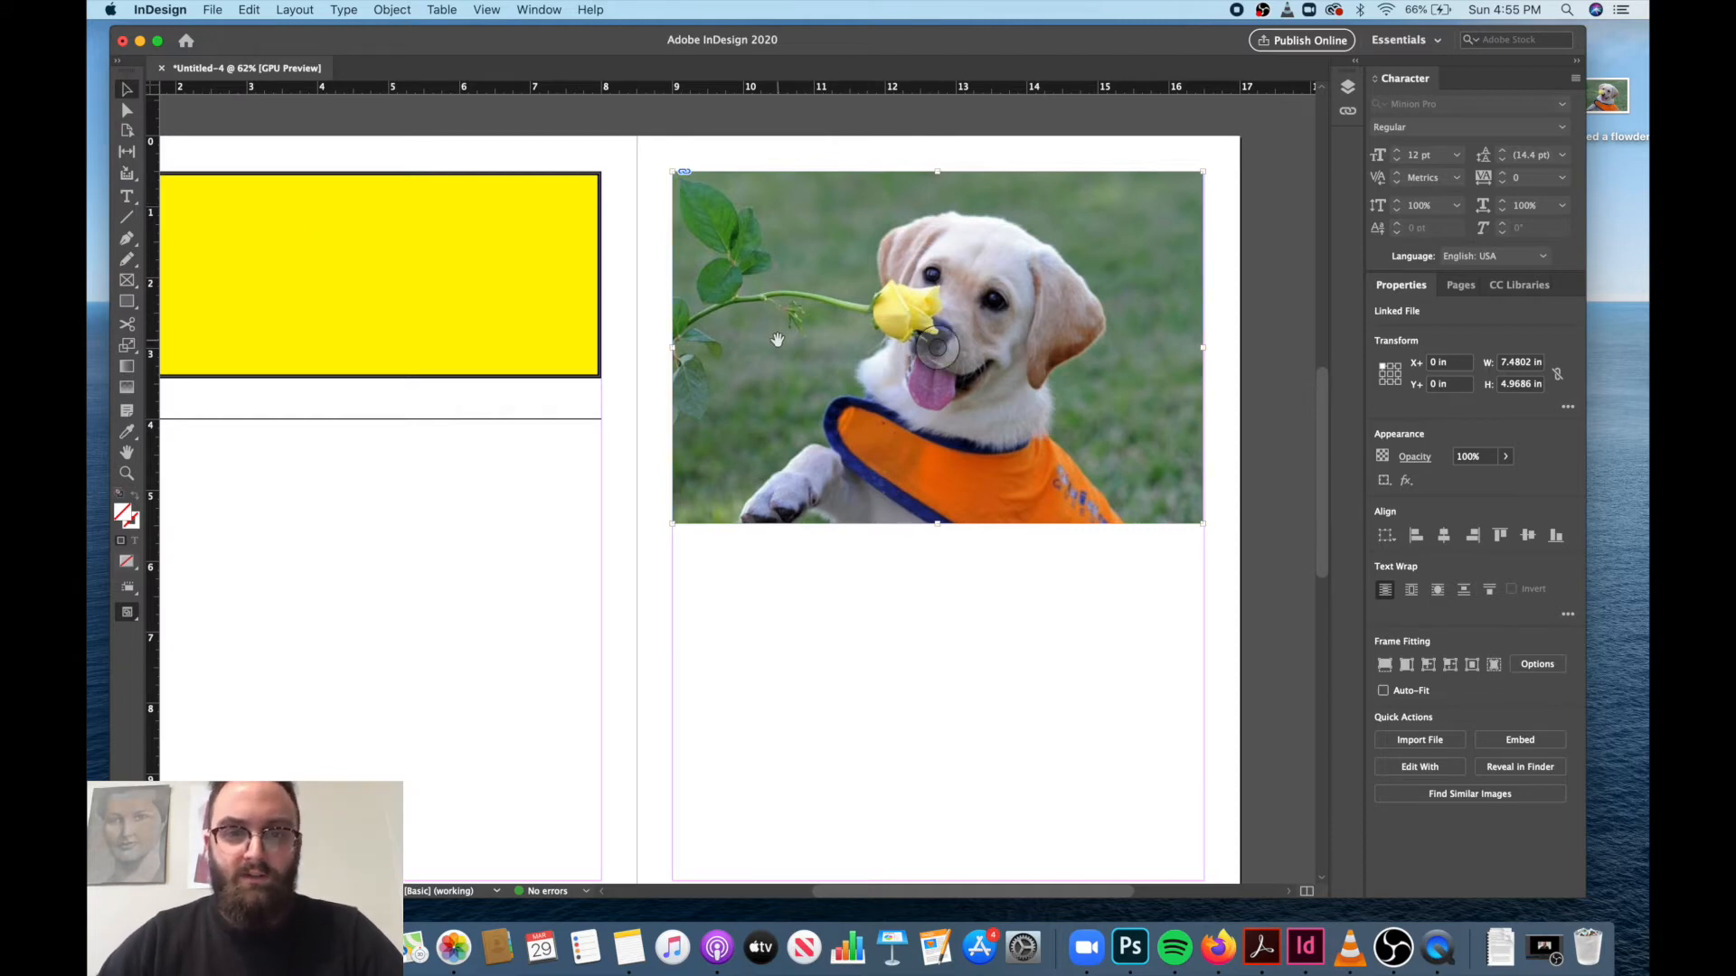
click(833, 600)
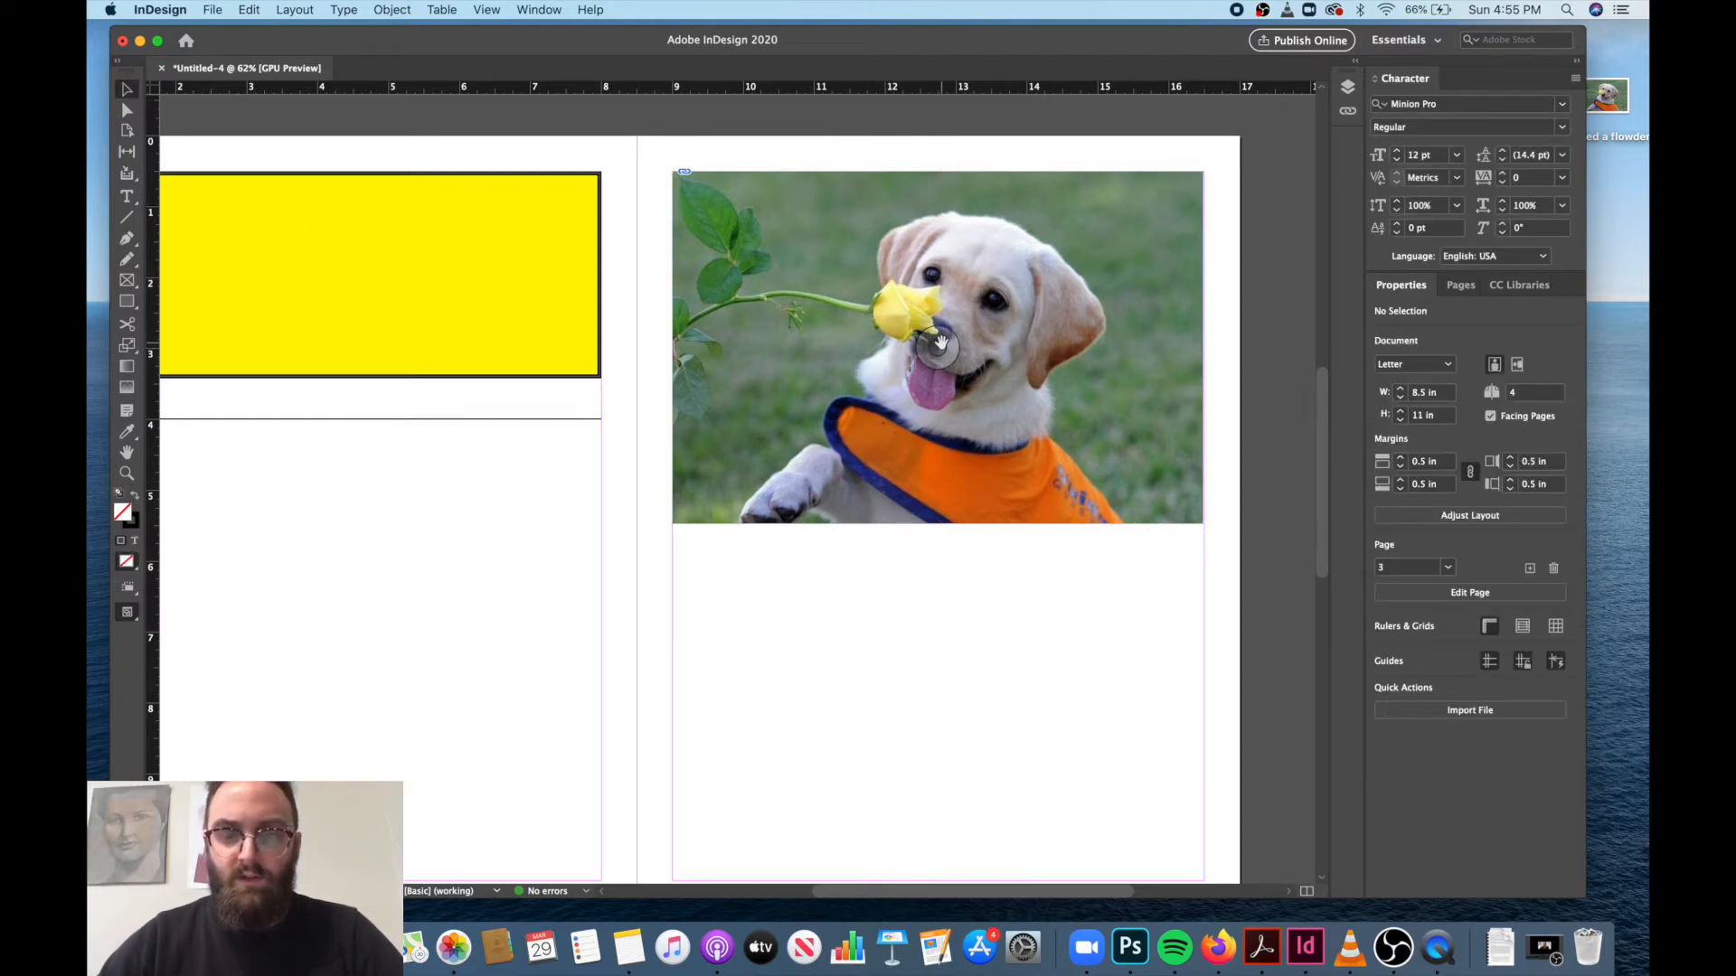
click(1035, 352)
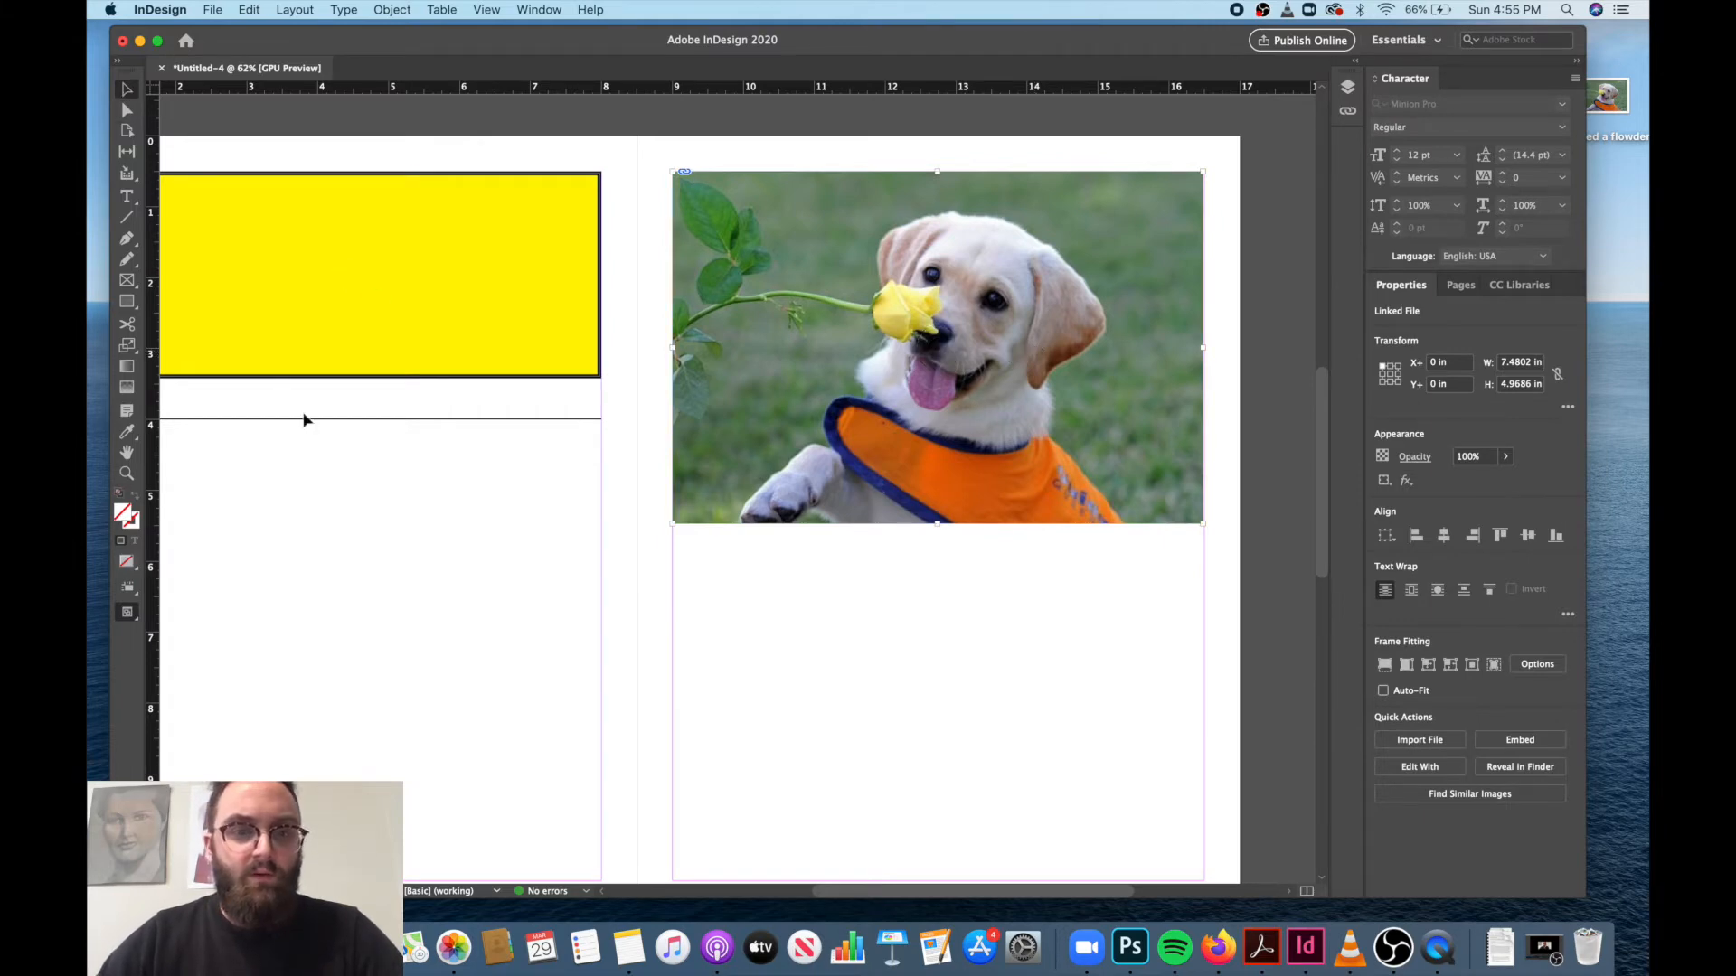
click(509, 624)
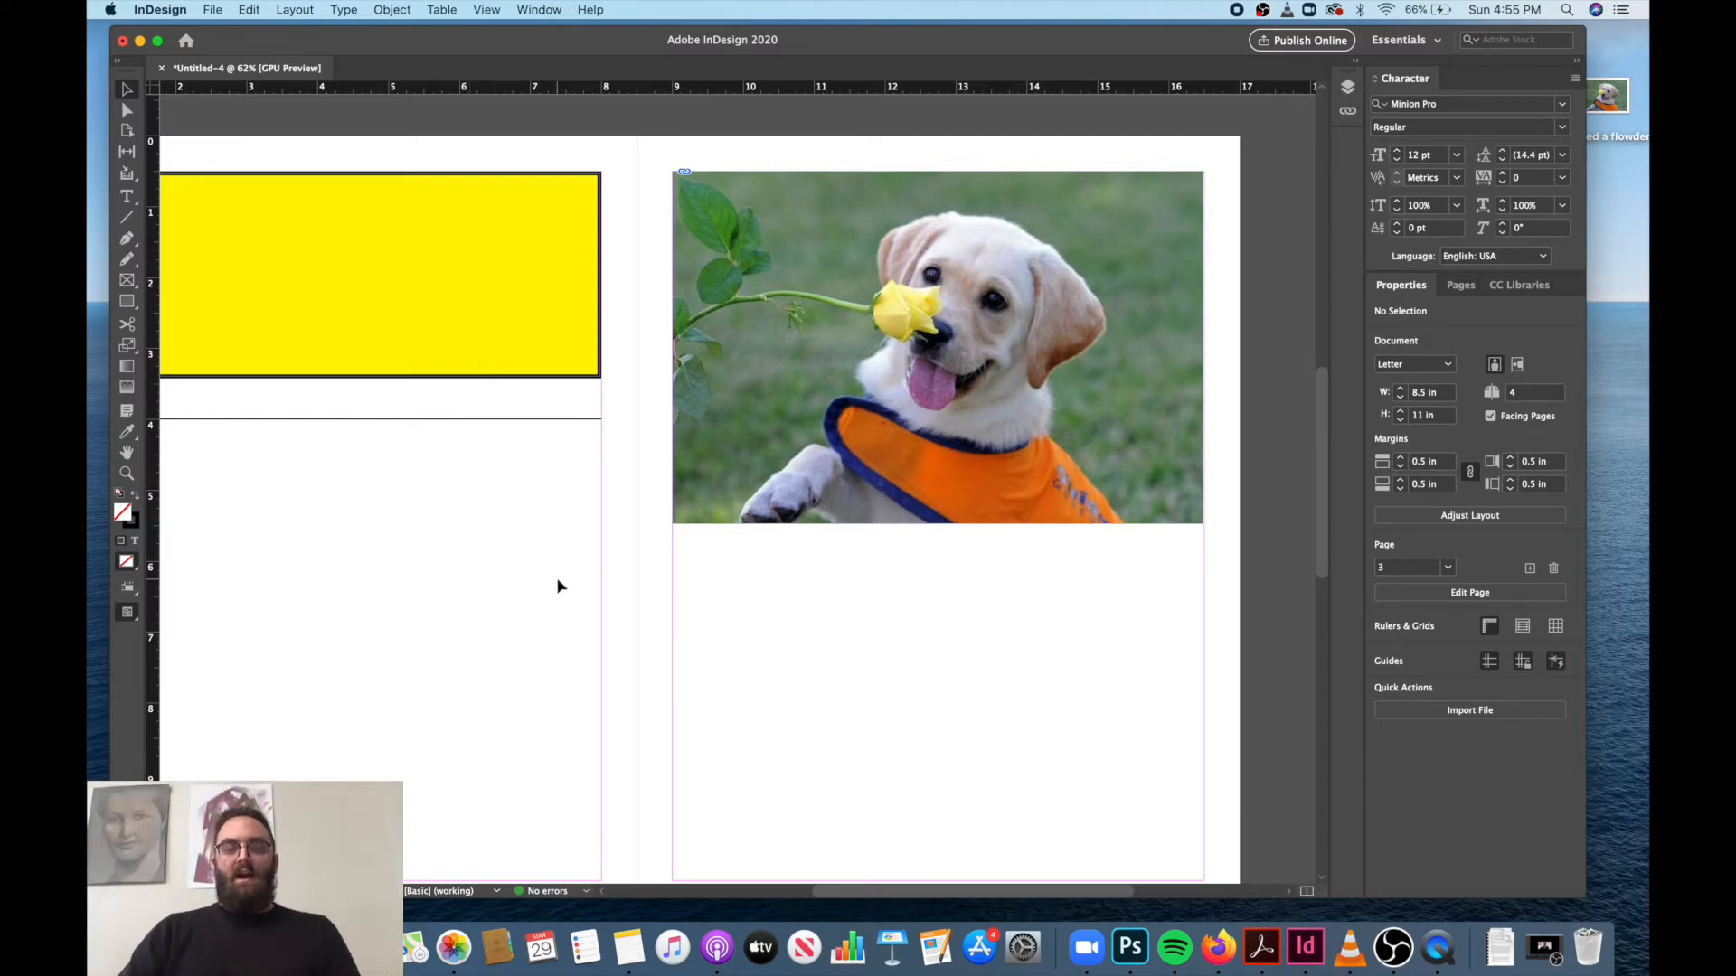
Try placing the image I sniffed a flowder inside the yellow rectangle on page 2, and undo the placement.
scroll(557, 586, left, 2)
scroll(557, 586, up, 1)
scroll(558, 586, left, 1)
scroll(558, 586, down, 1)
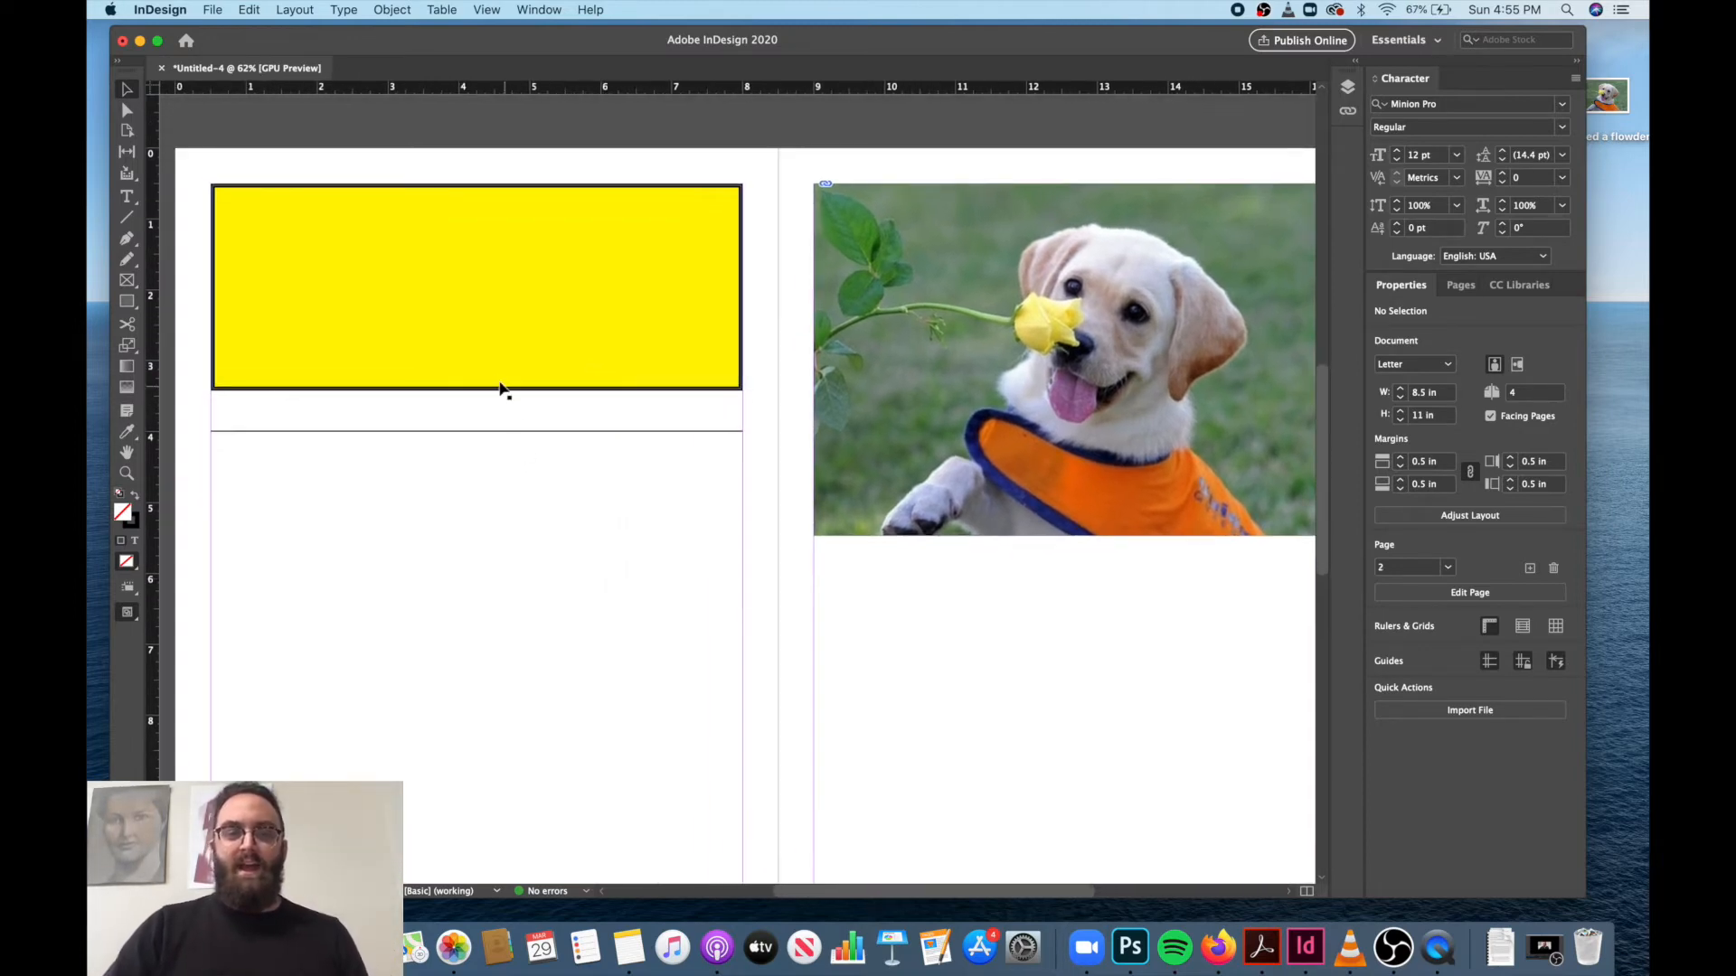
click(479, 331)
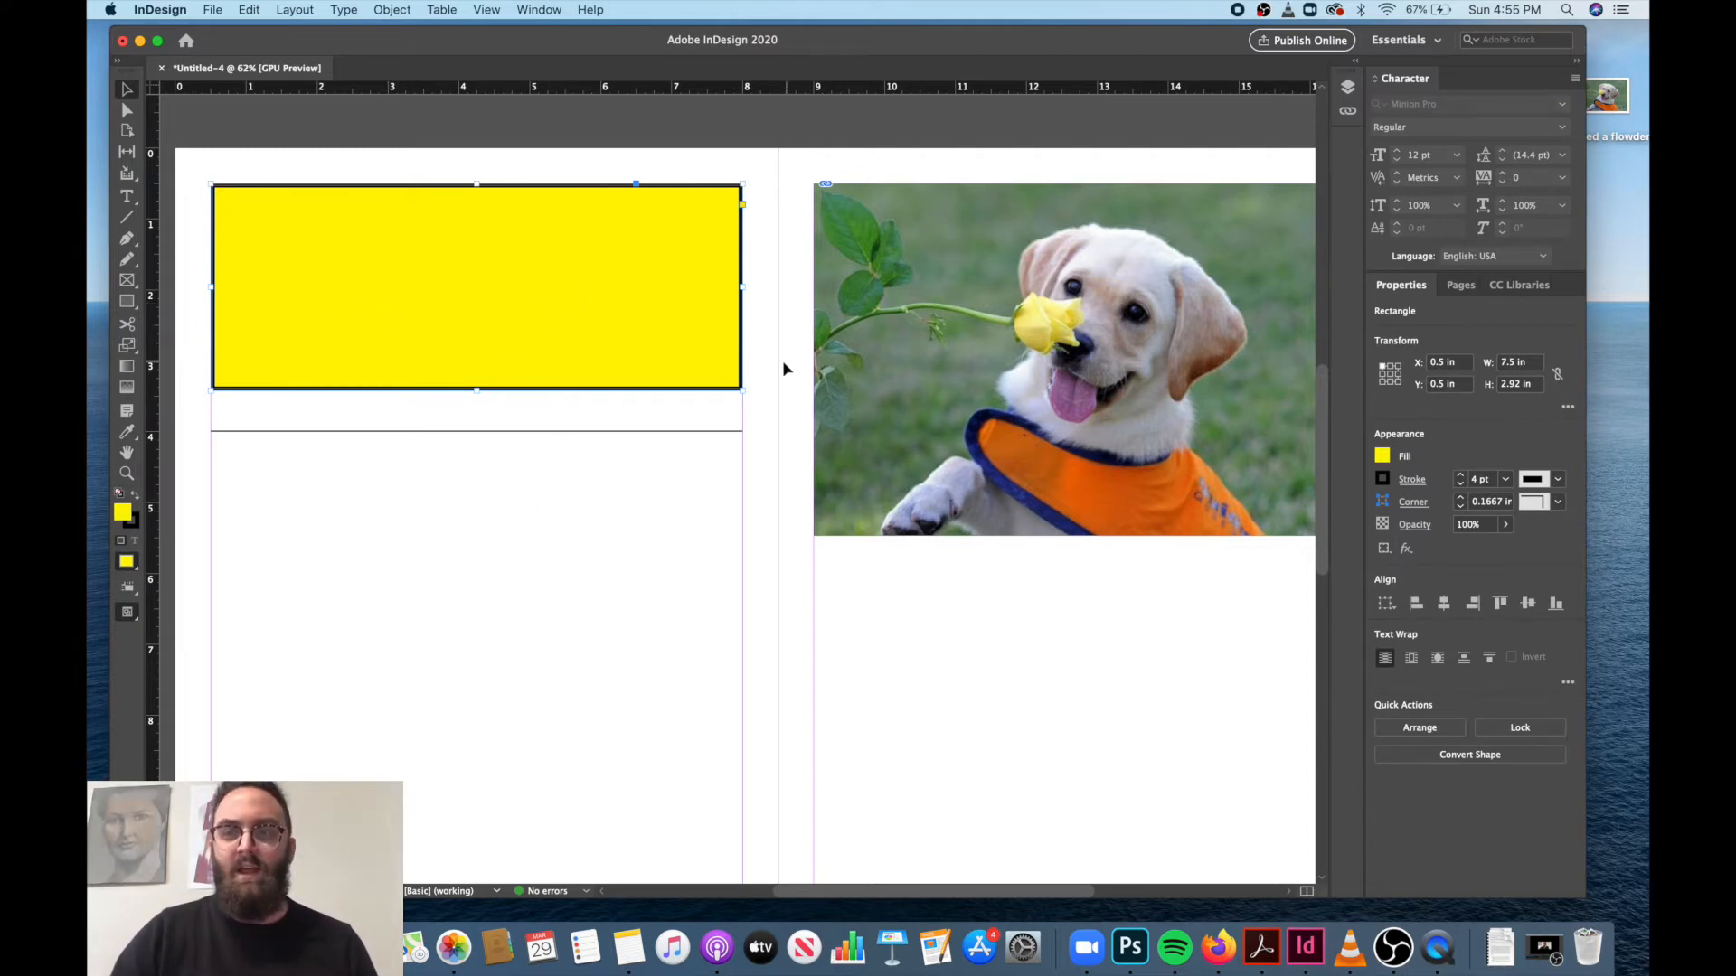
click(218, 11)
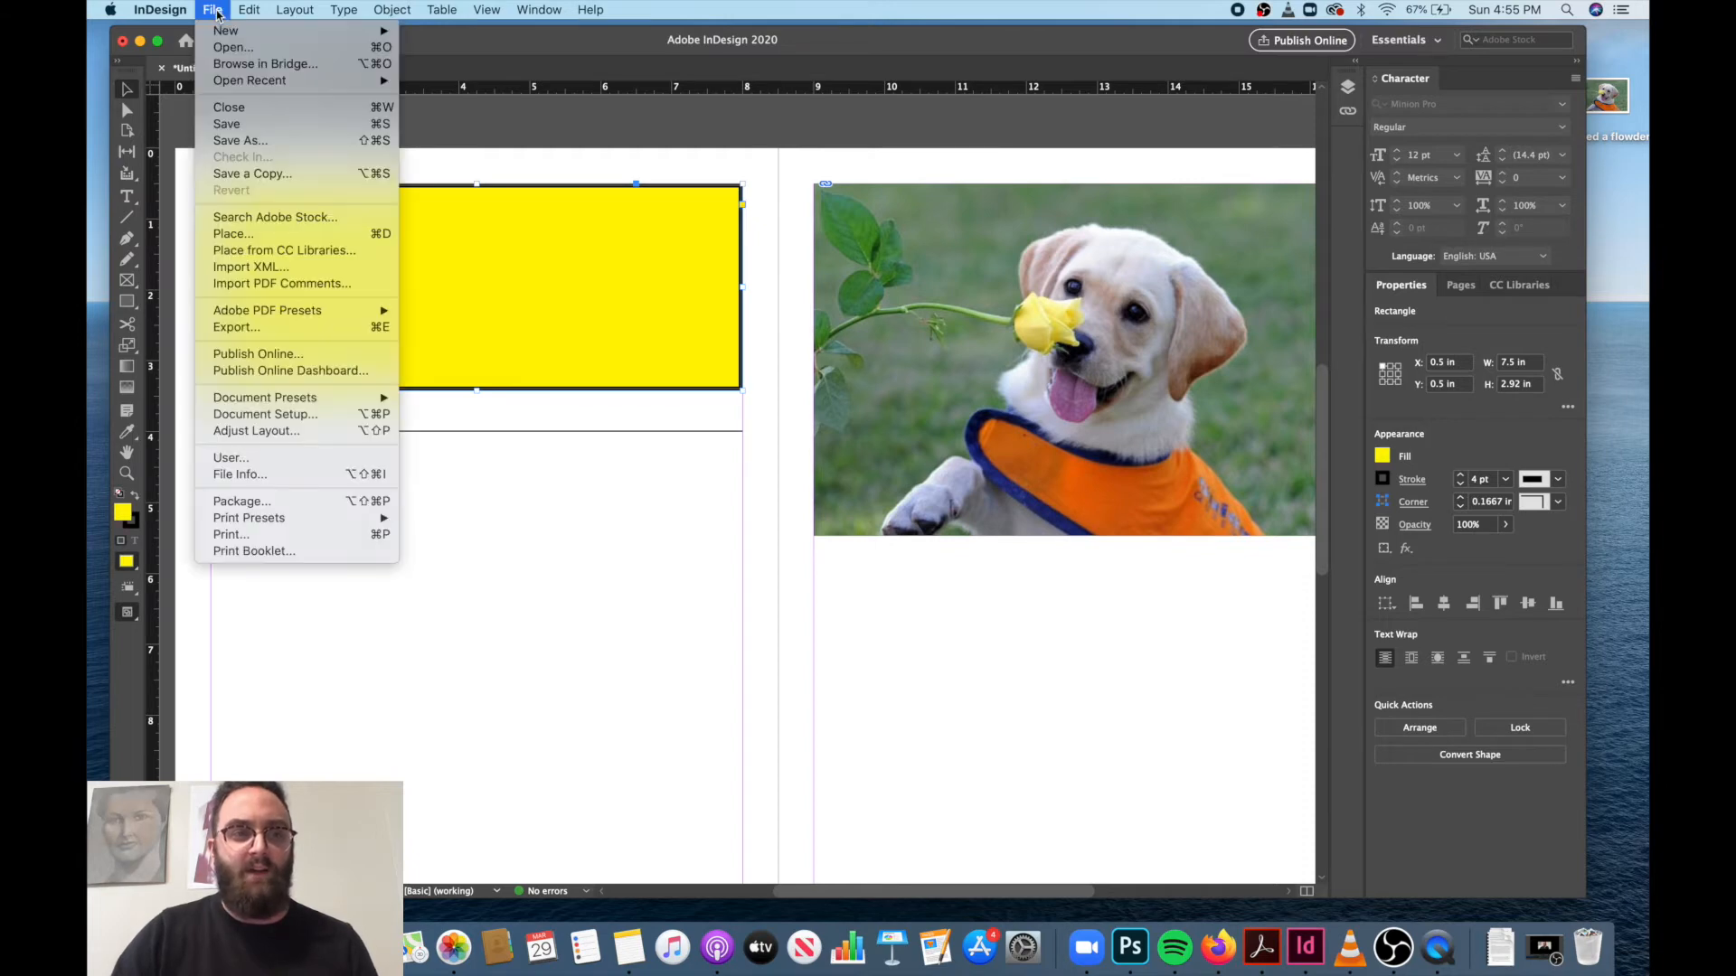
click(269, 237)
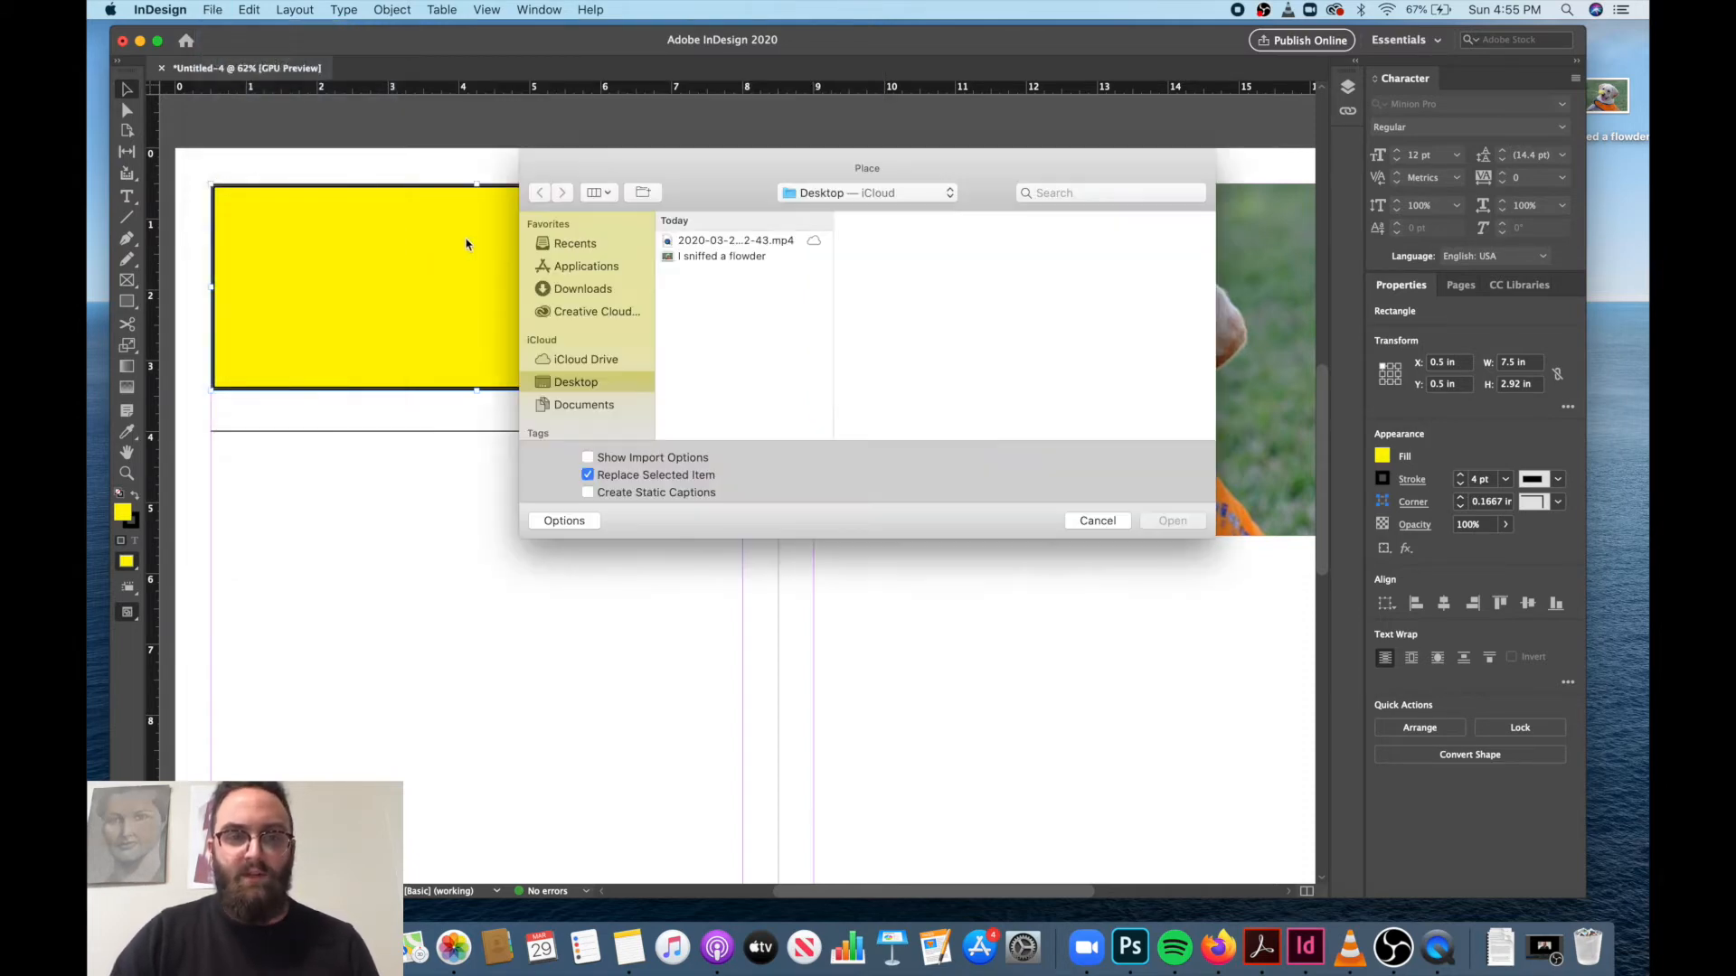
click(701, 258)
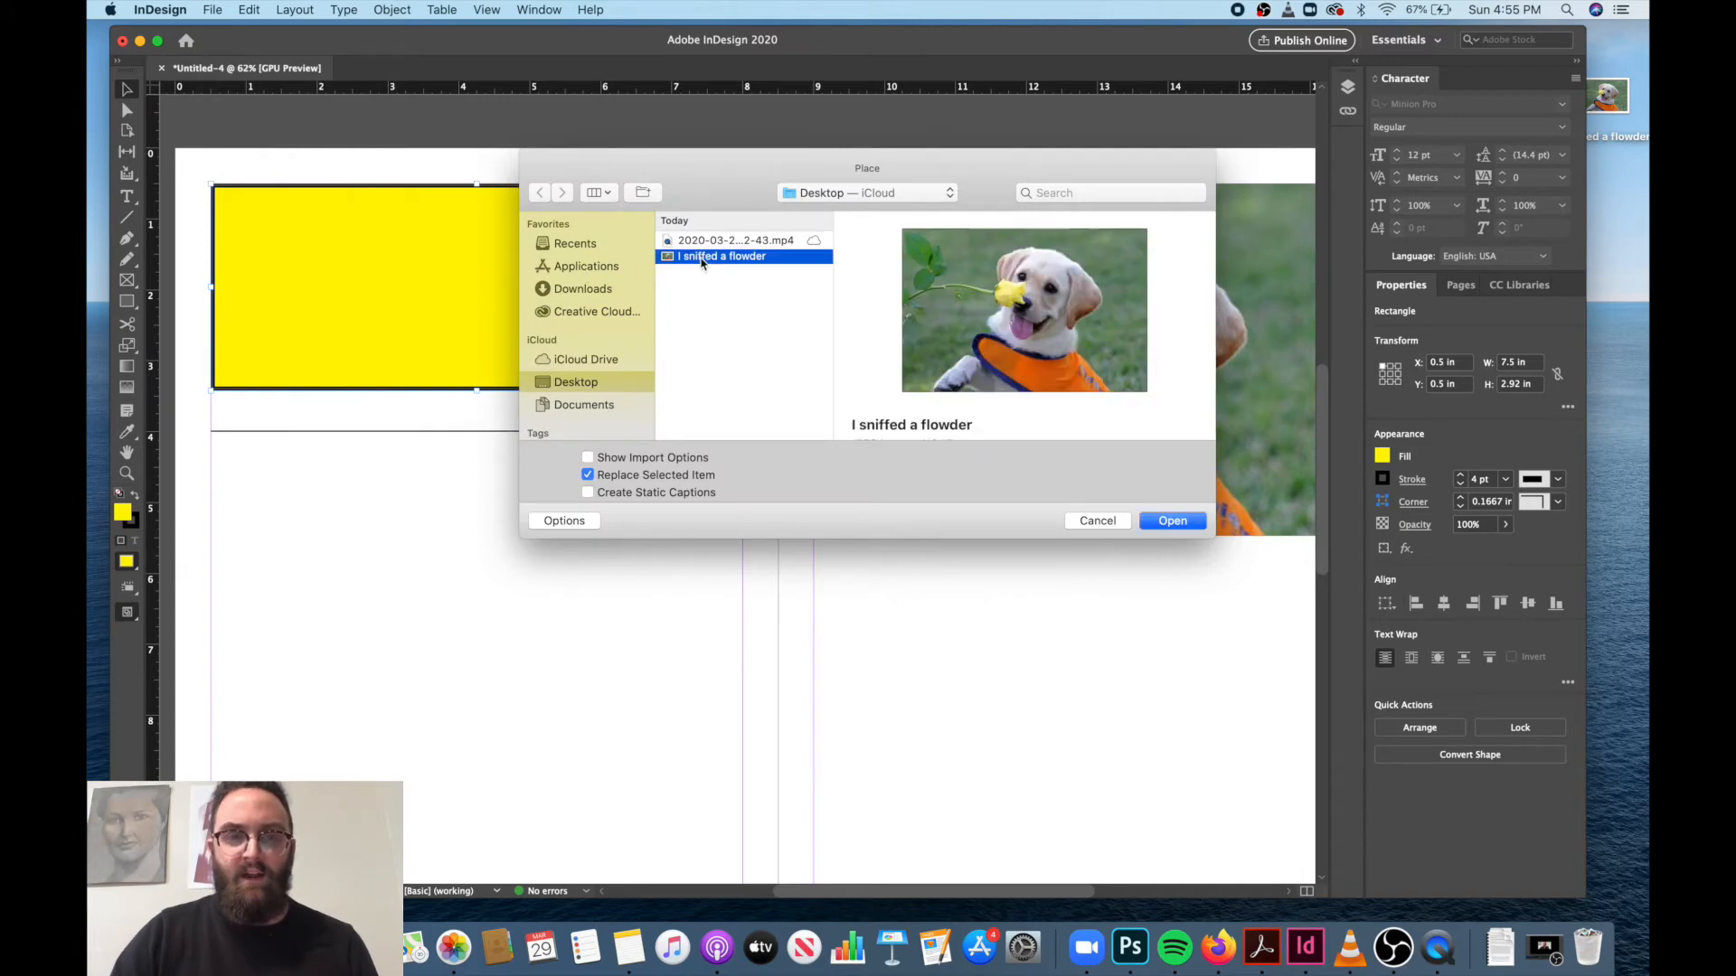
click(1173, 521)
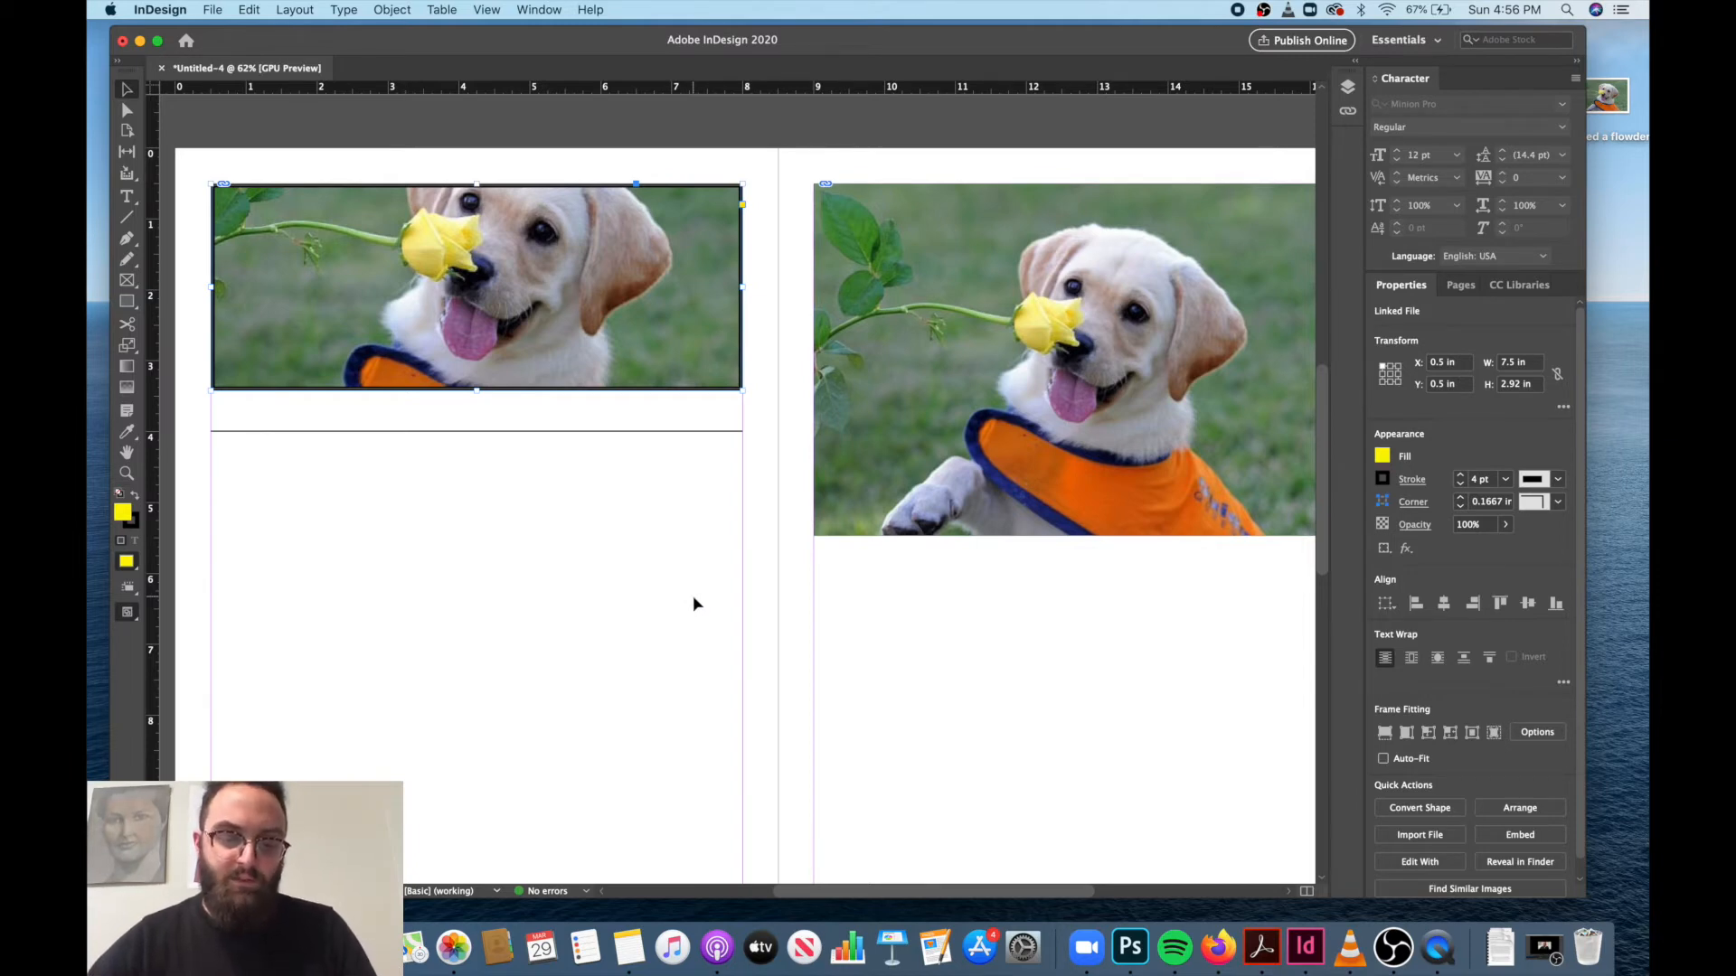
key(super+z)
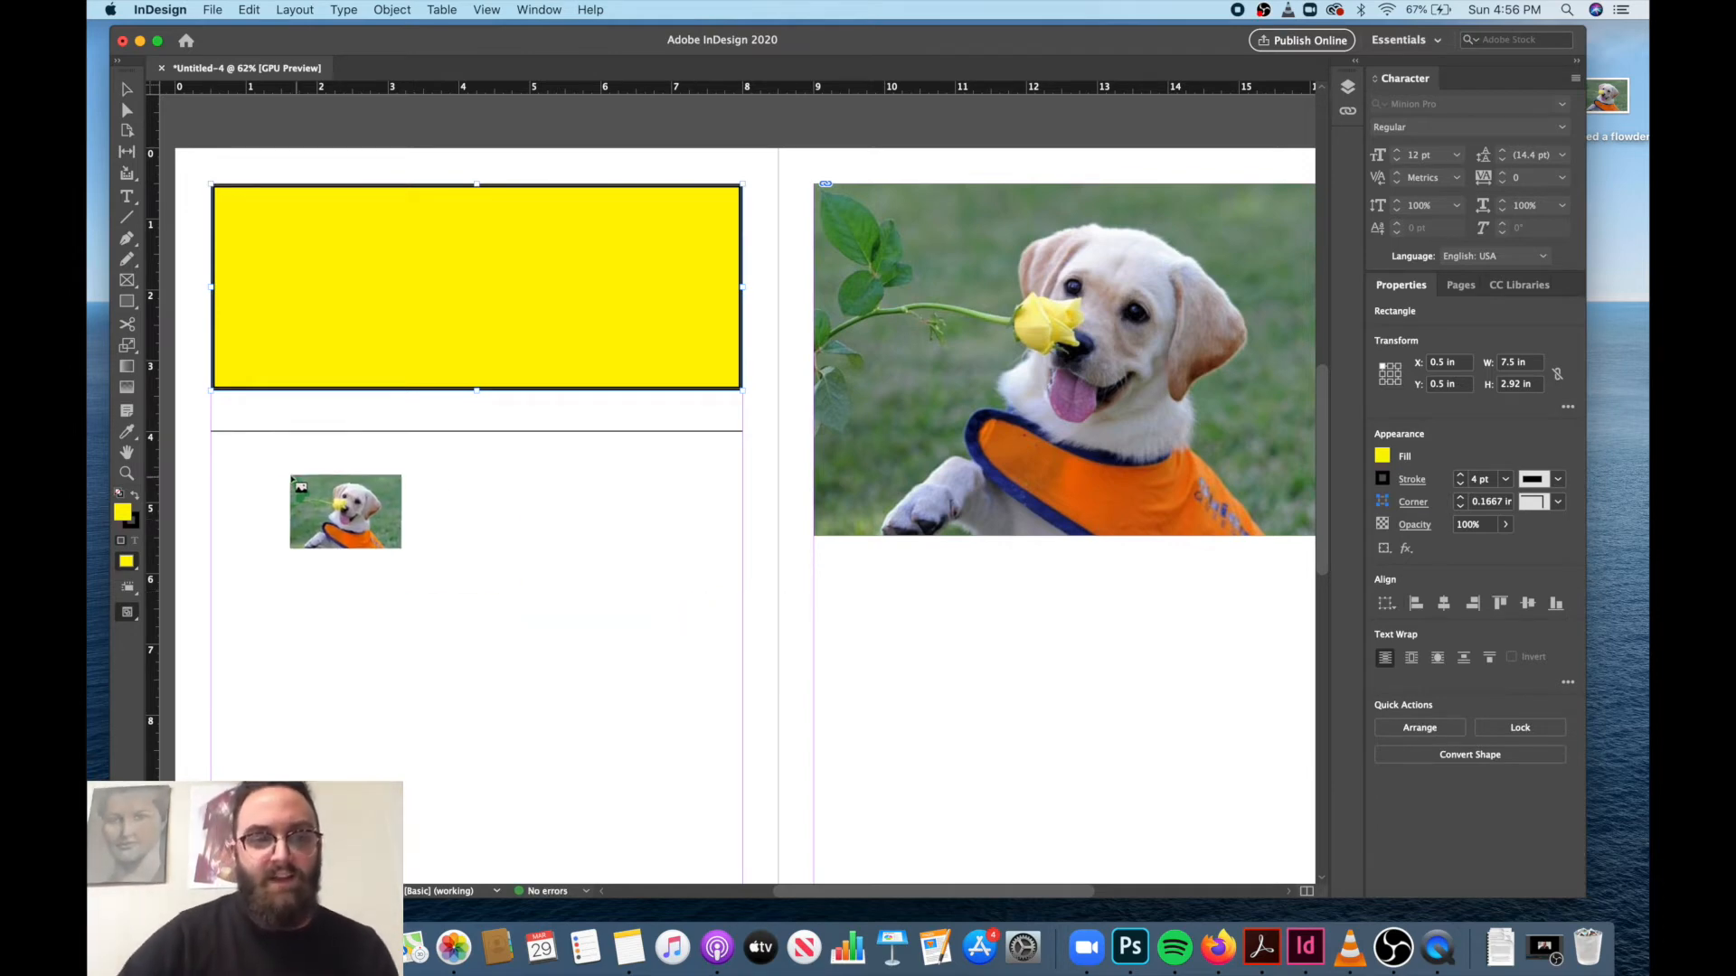
Place the image I sniffed a flowder at full size below the yellow rectangle on page 2 and move it up over the rectangle.
click(225, 491)
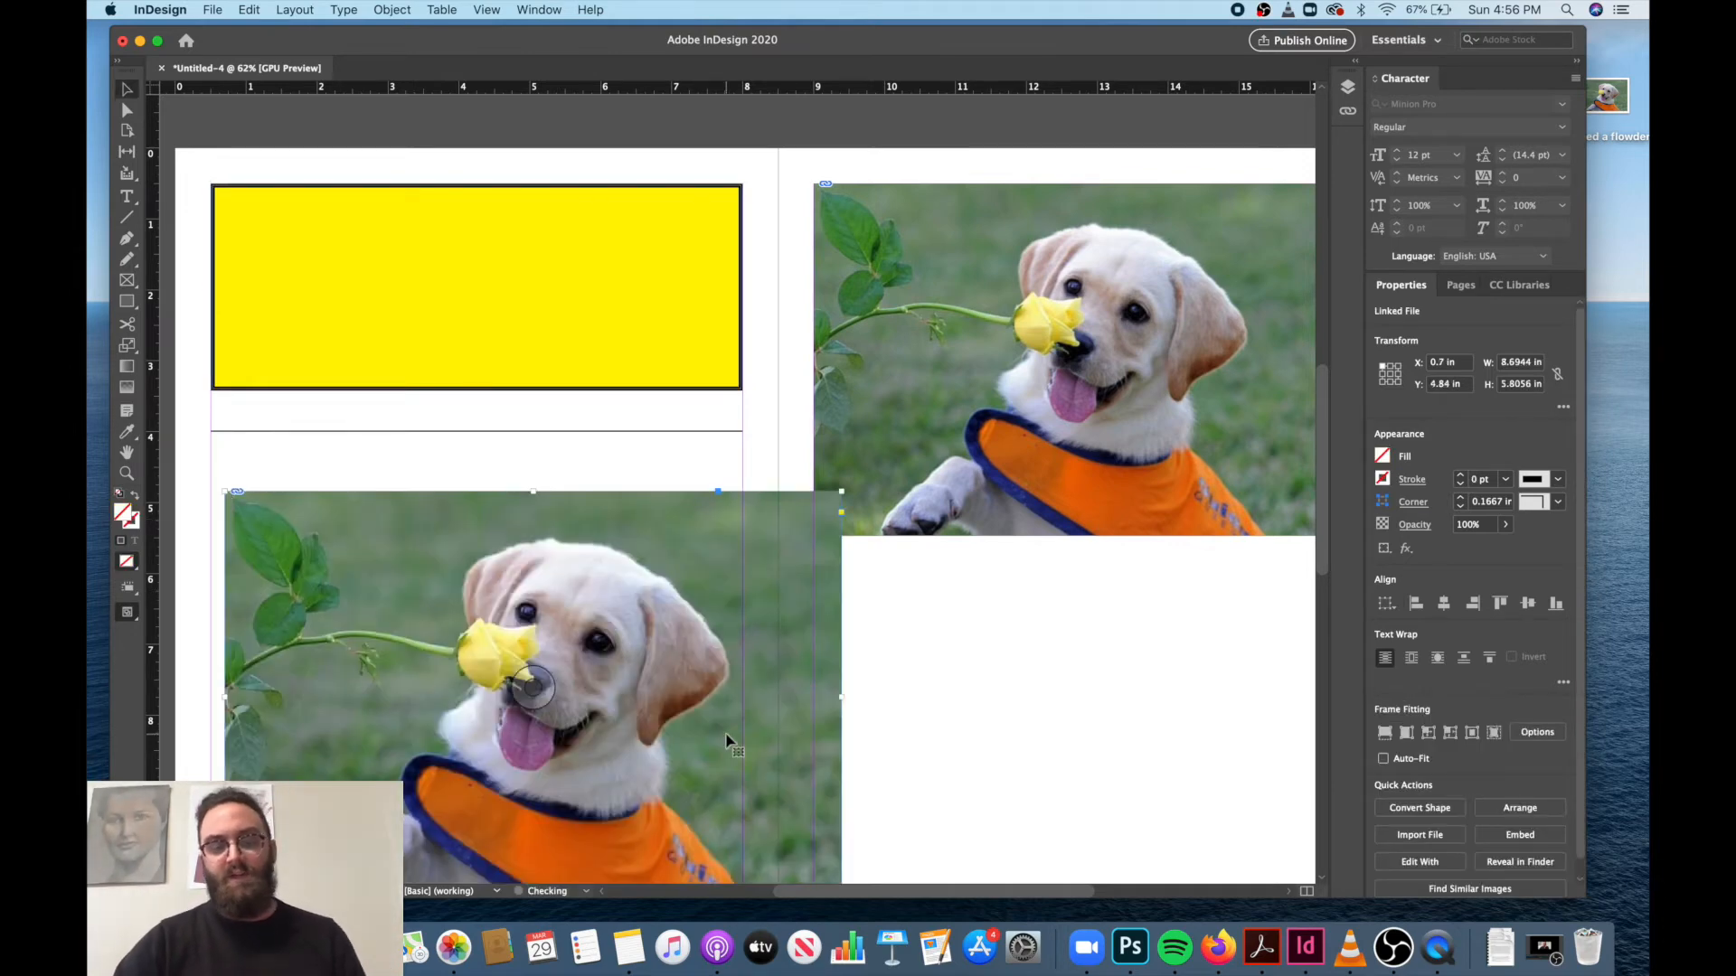
drag(639, 667, 620, 578)
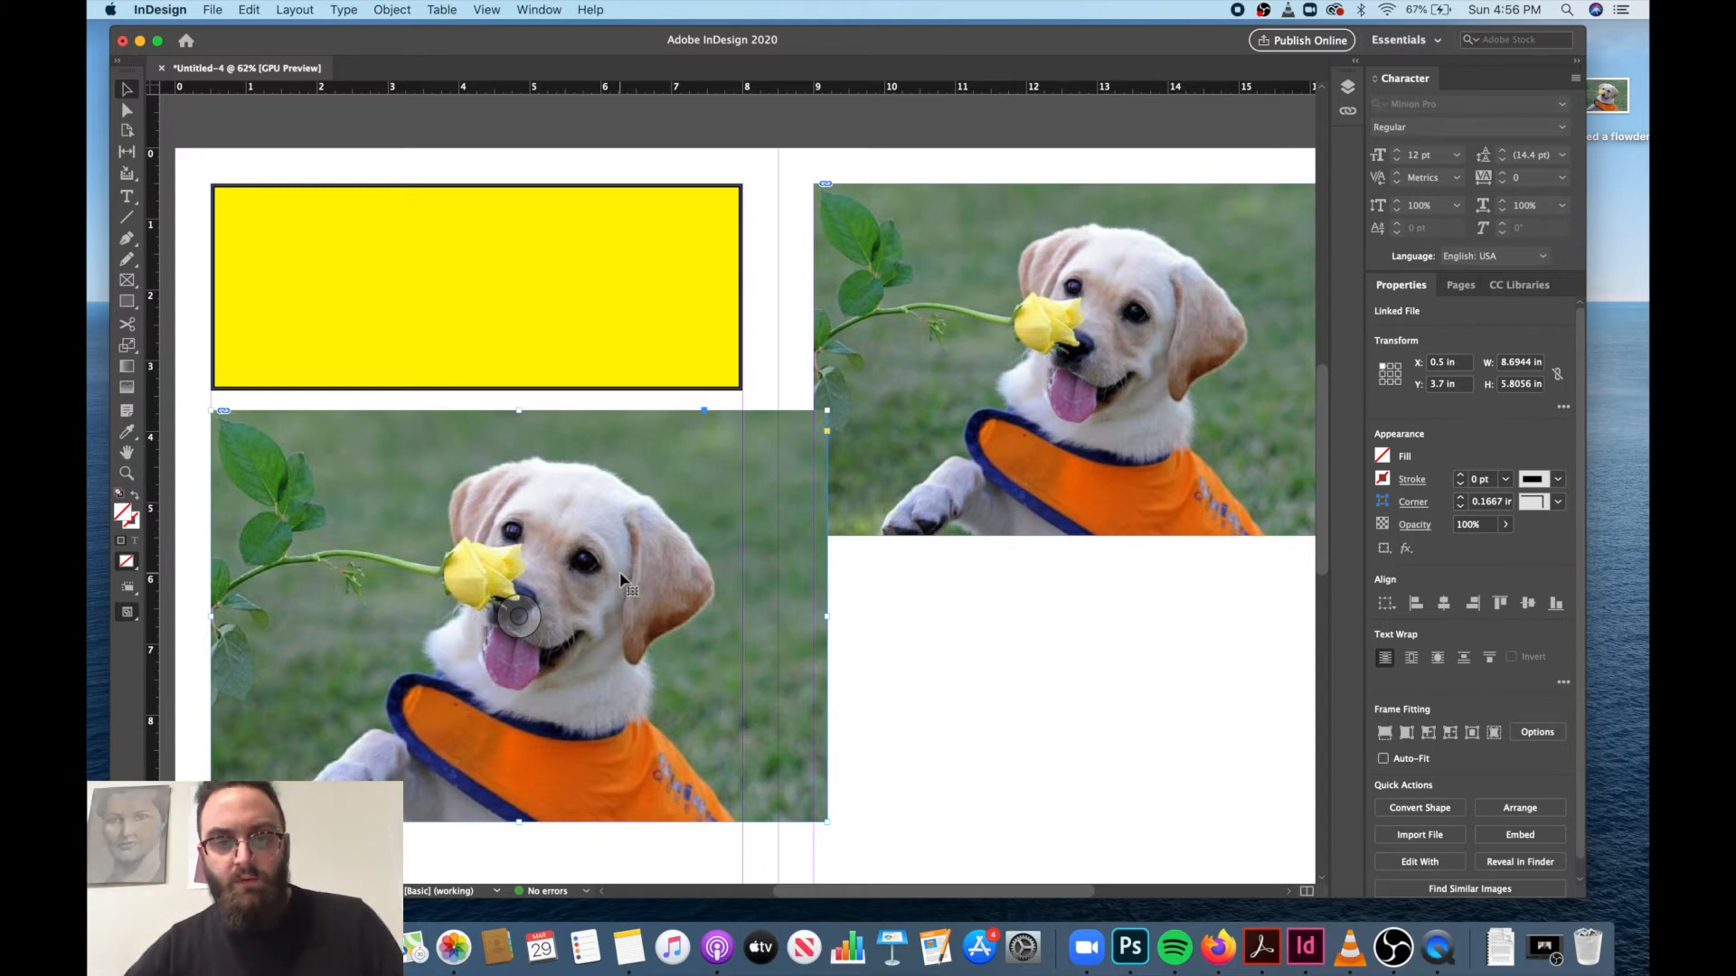
scroll(961, 678, down, 3)
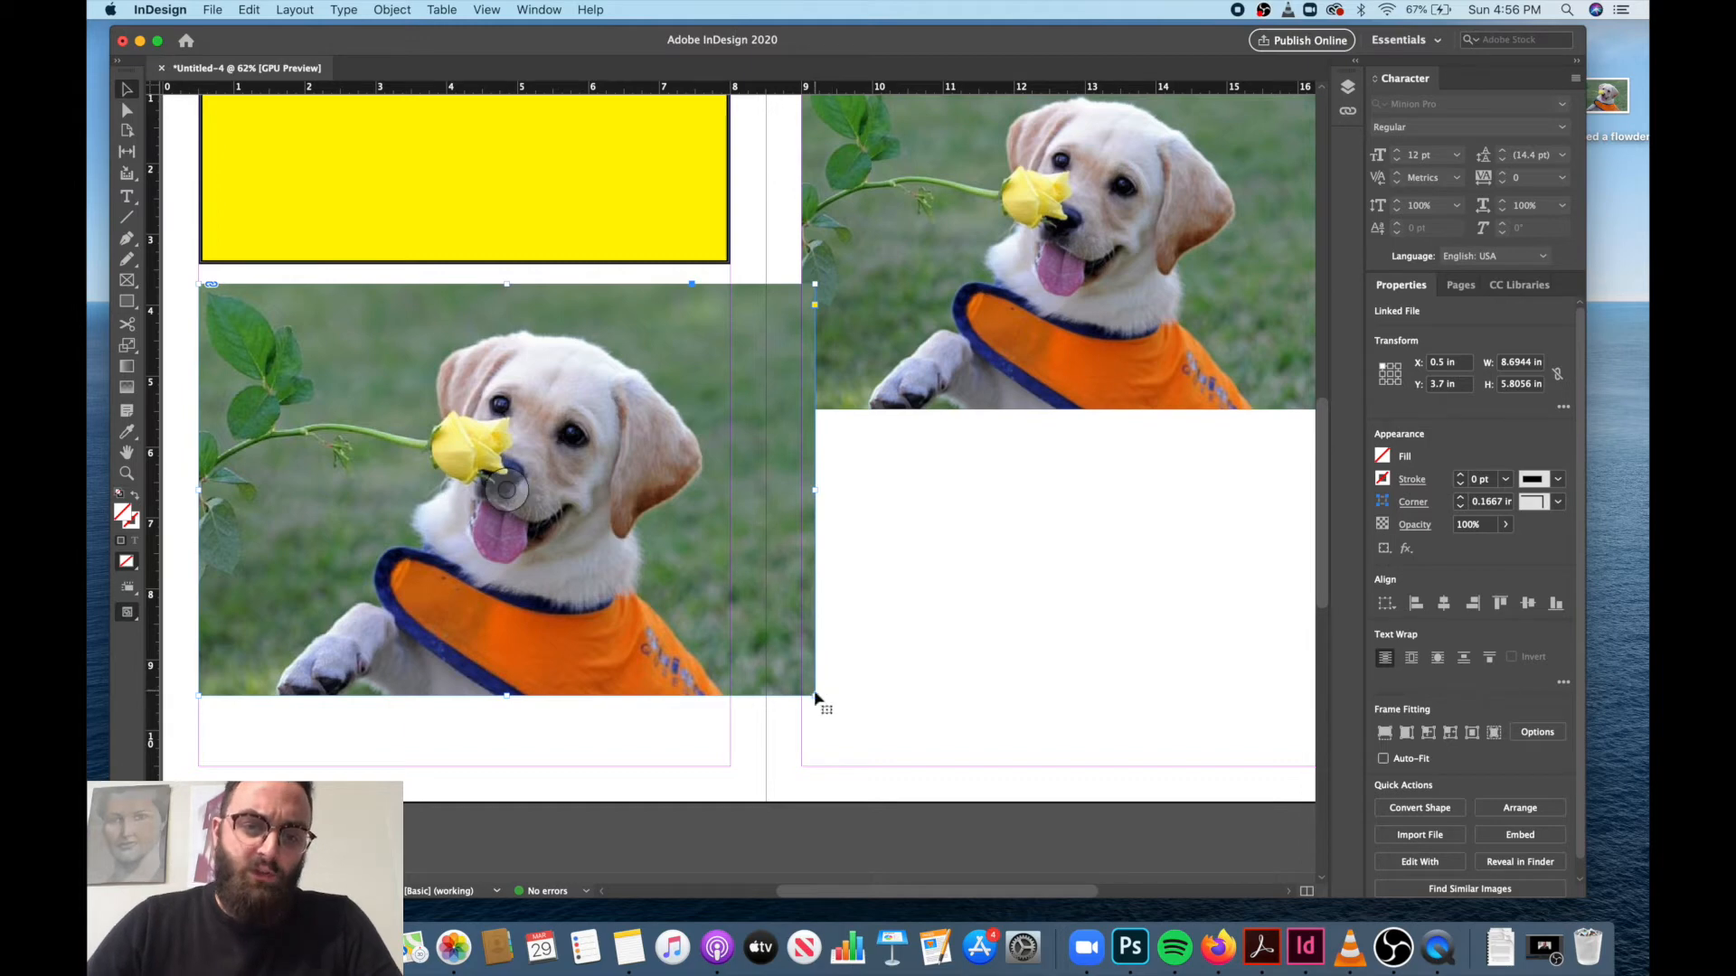
drag(596, 563, 582, 402)
Scale the placed image on page 2 to about 14.67 in wide and 9.79 in tall, and delete it.
click(127, 344)
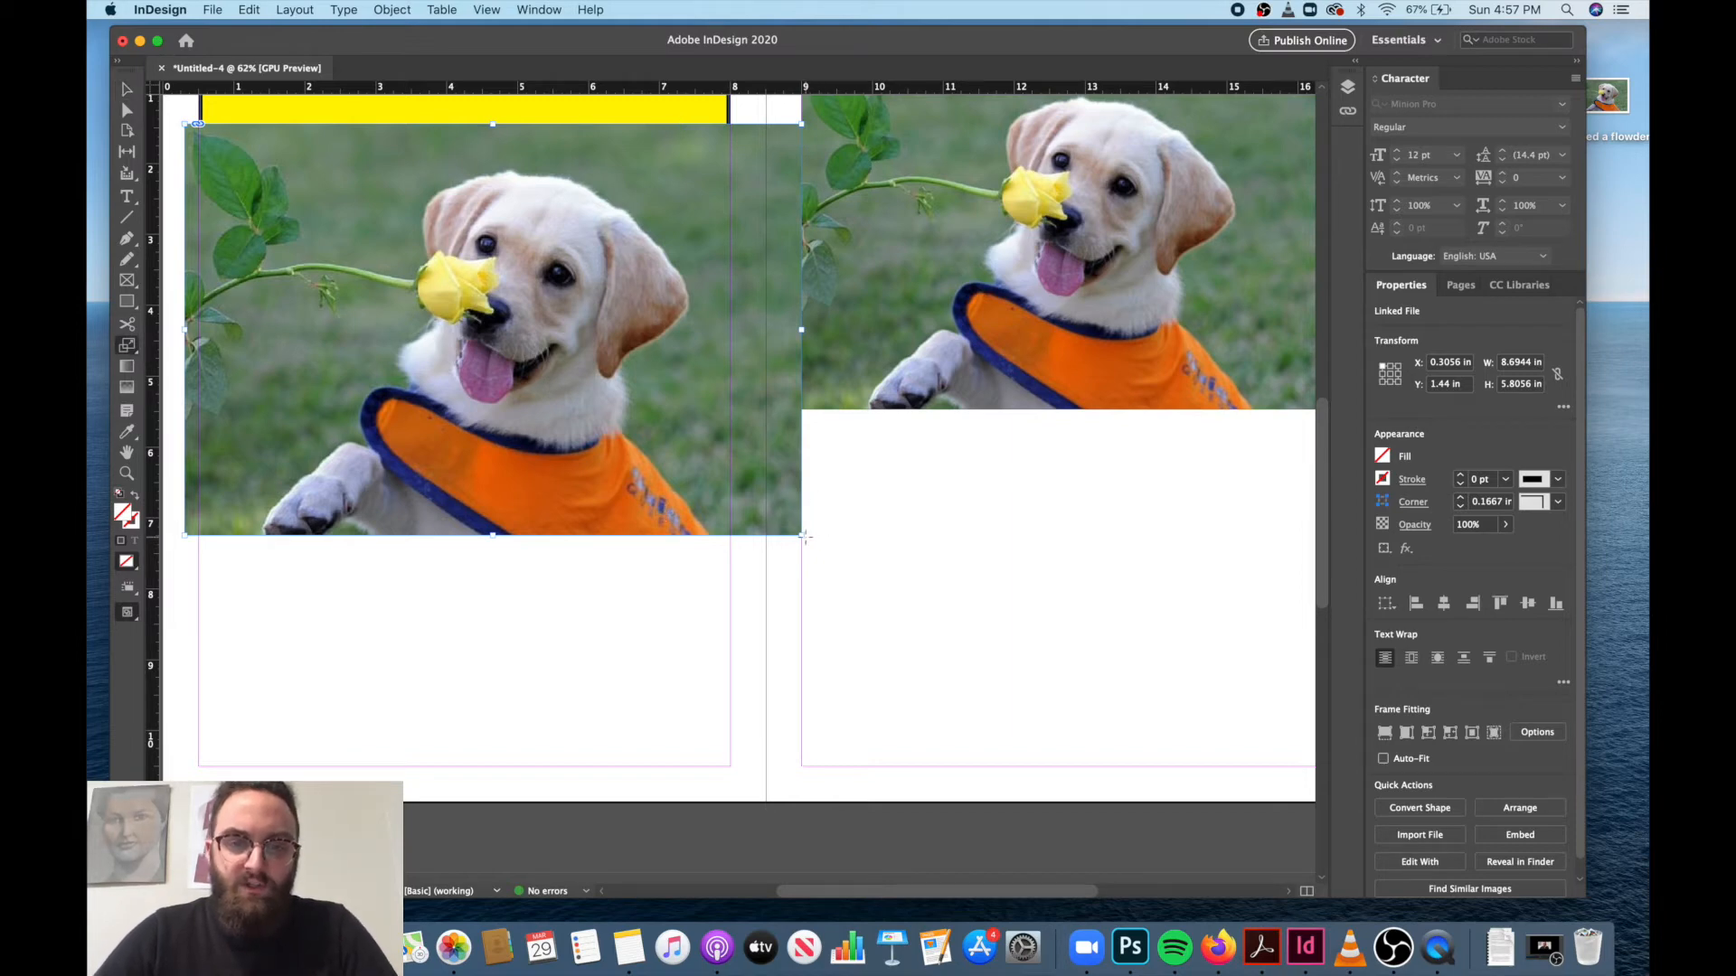
drag(805, 536, 1235, 807)
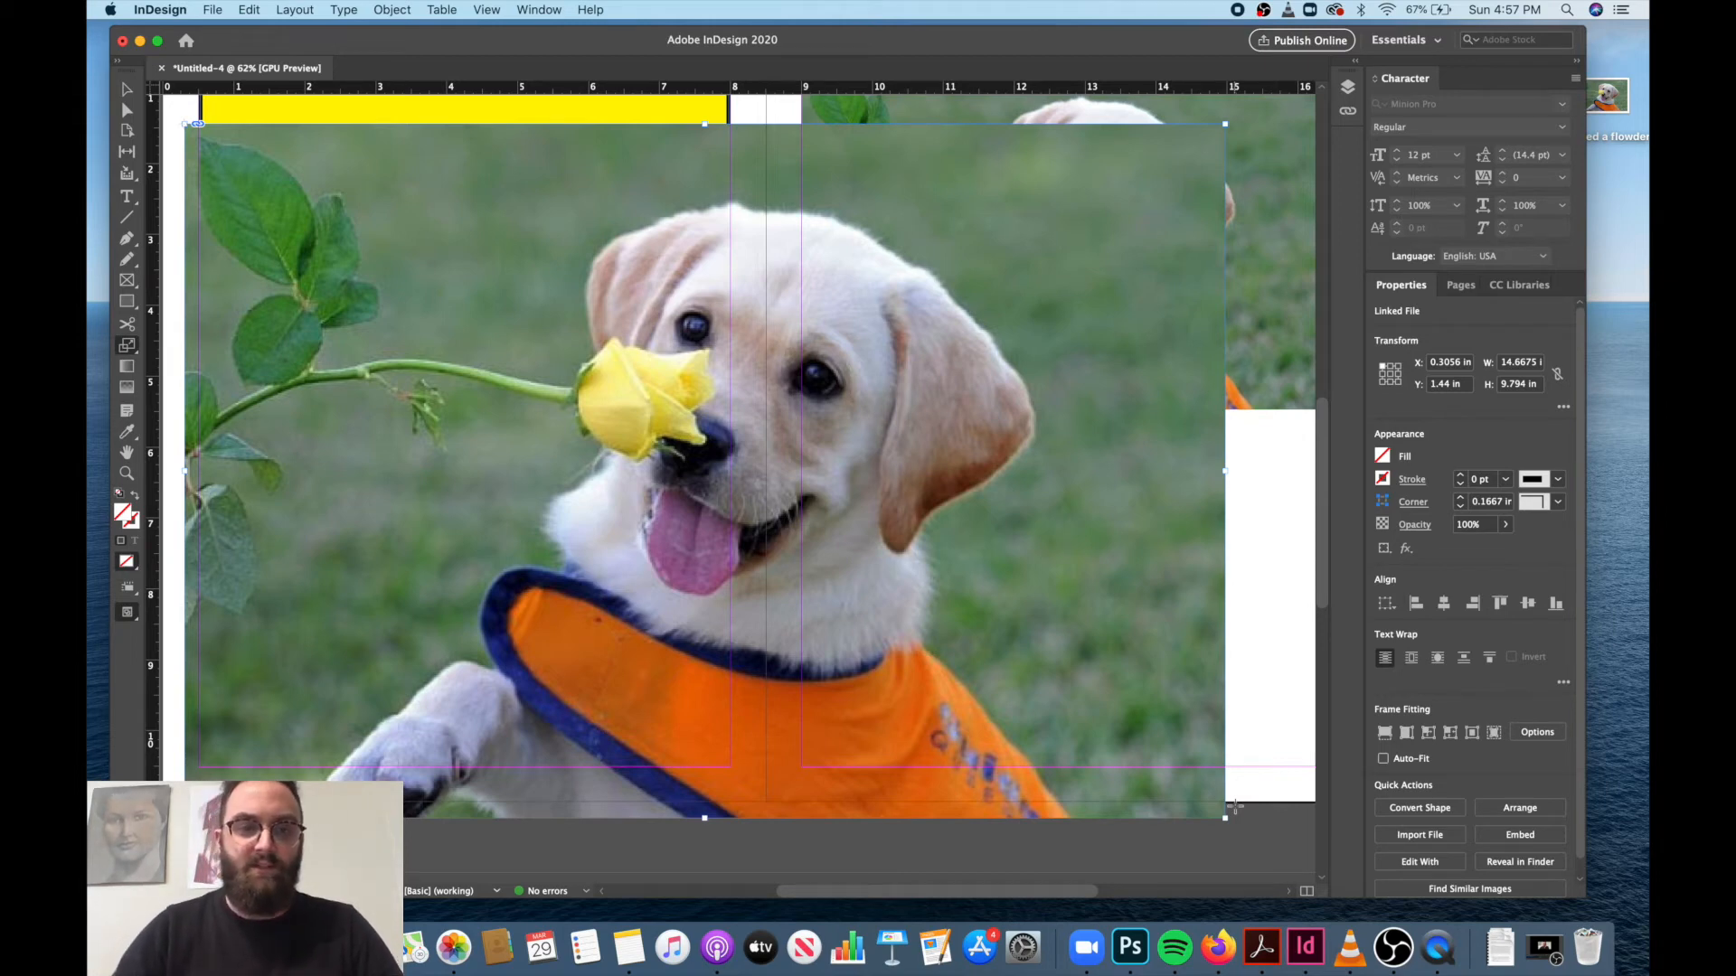
key(Delete)
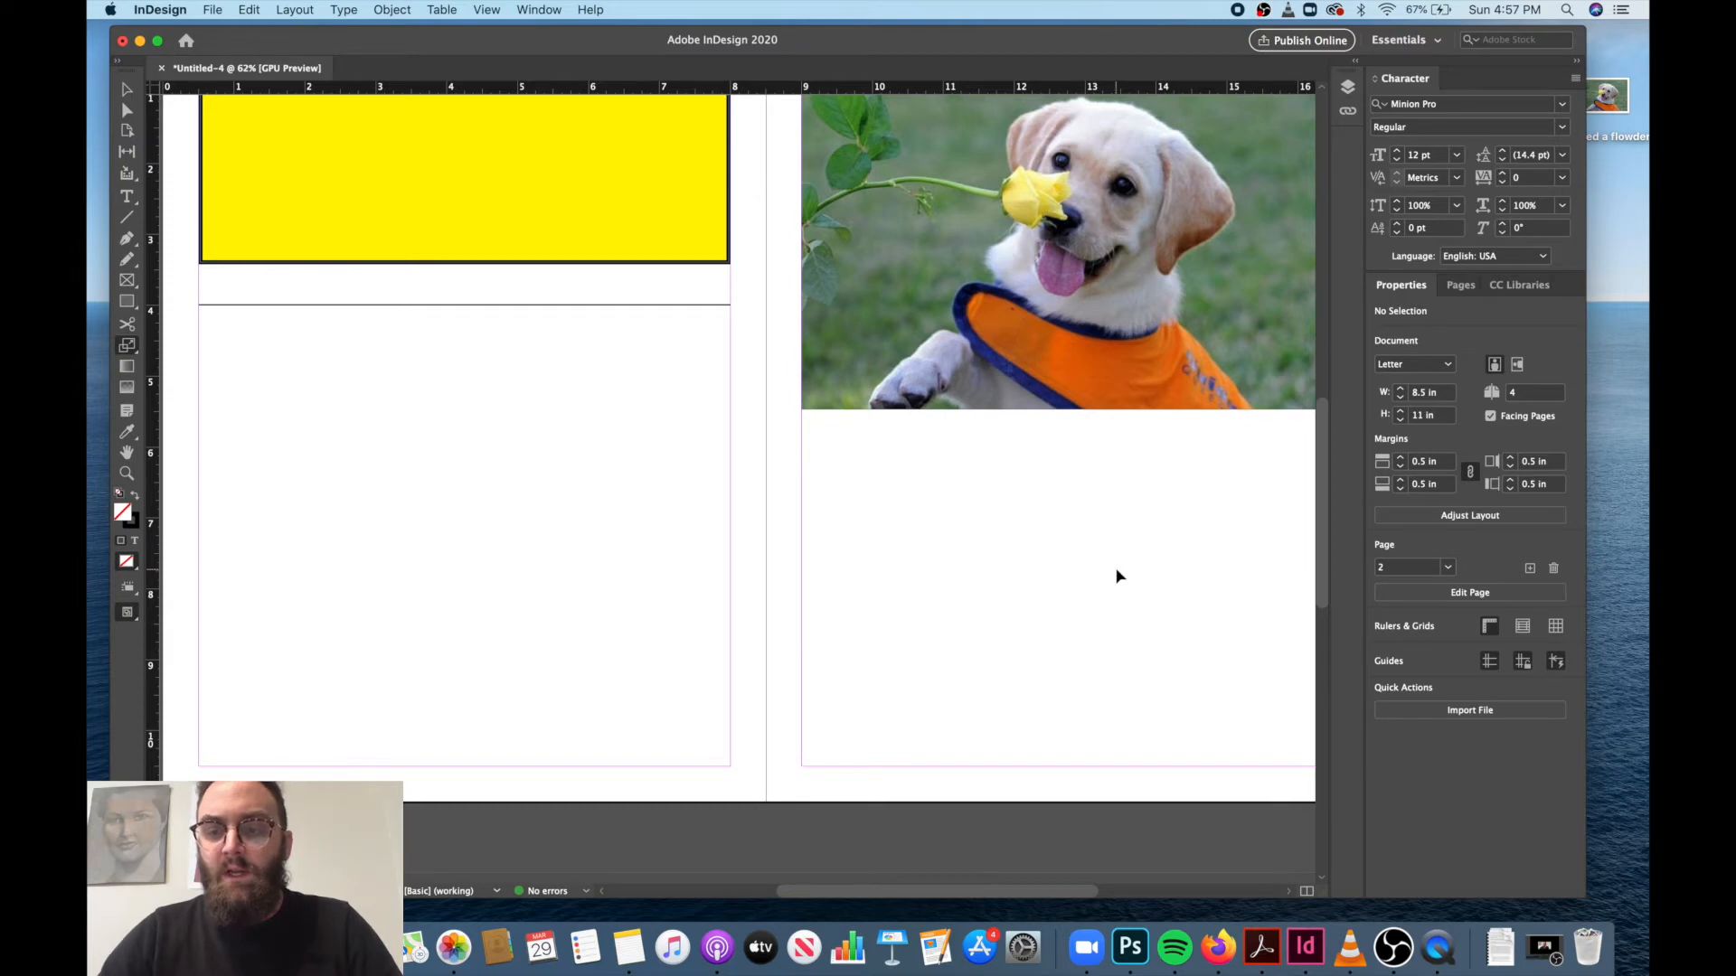
Move the source image file I sniffed a flowder from the desktop to the Trash.
scroll(1118, 576, right, 3)
scroll(1117, 575, up, 3)
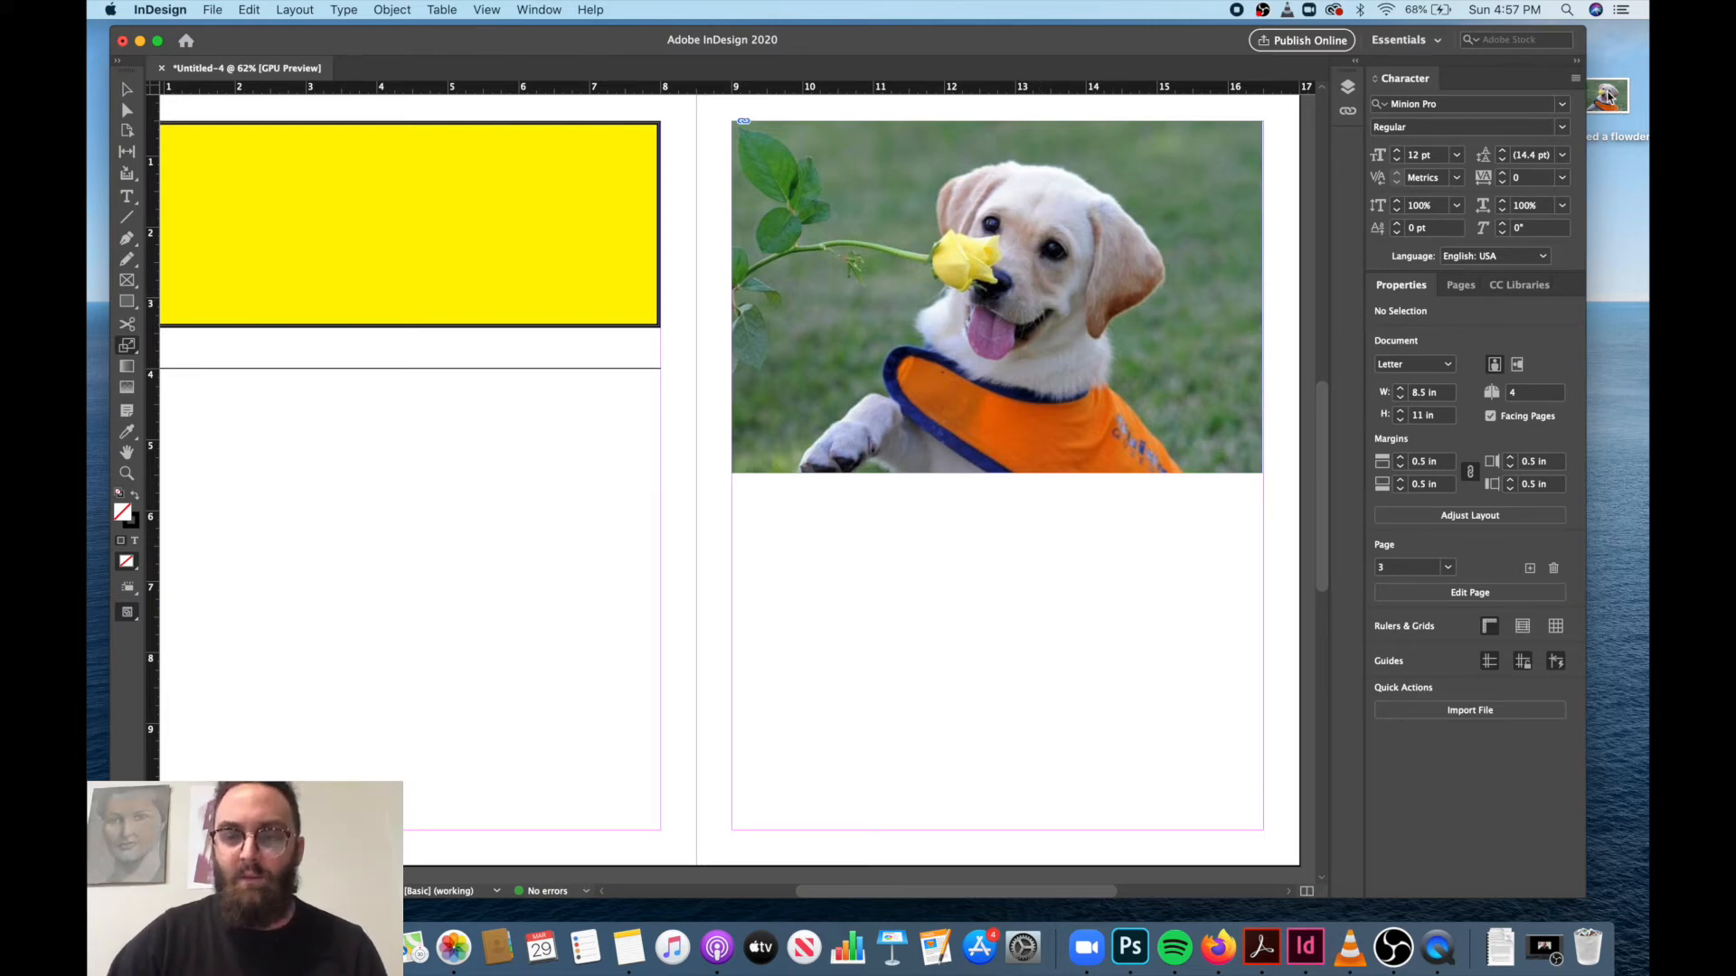
drag(1609, 96, 1589, 951)
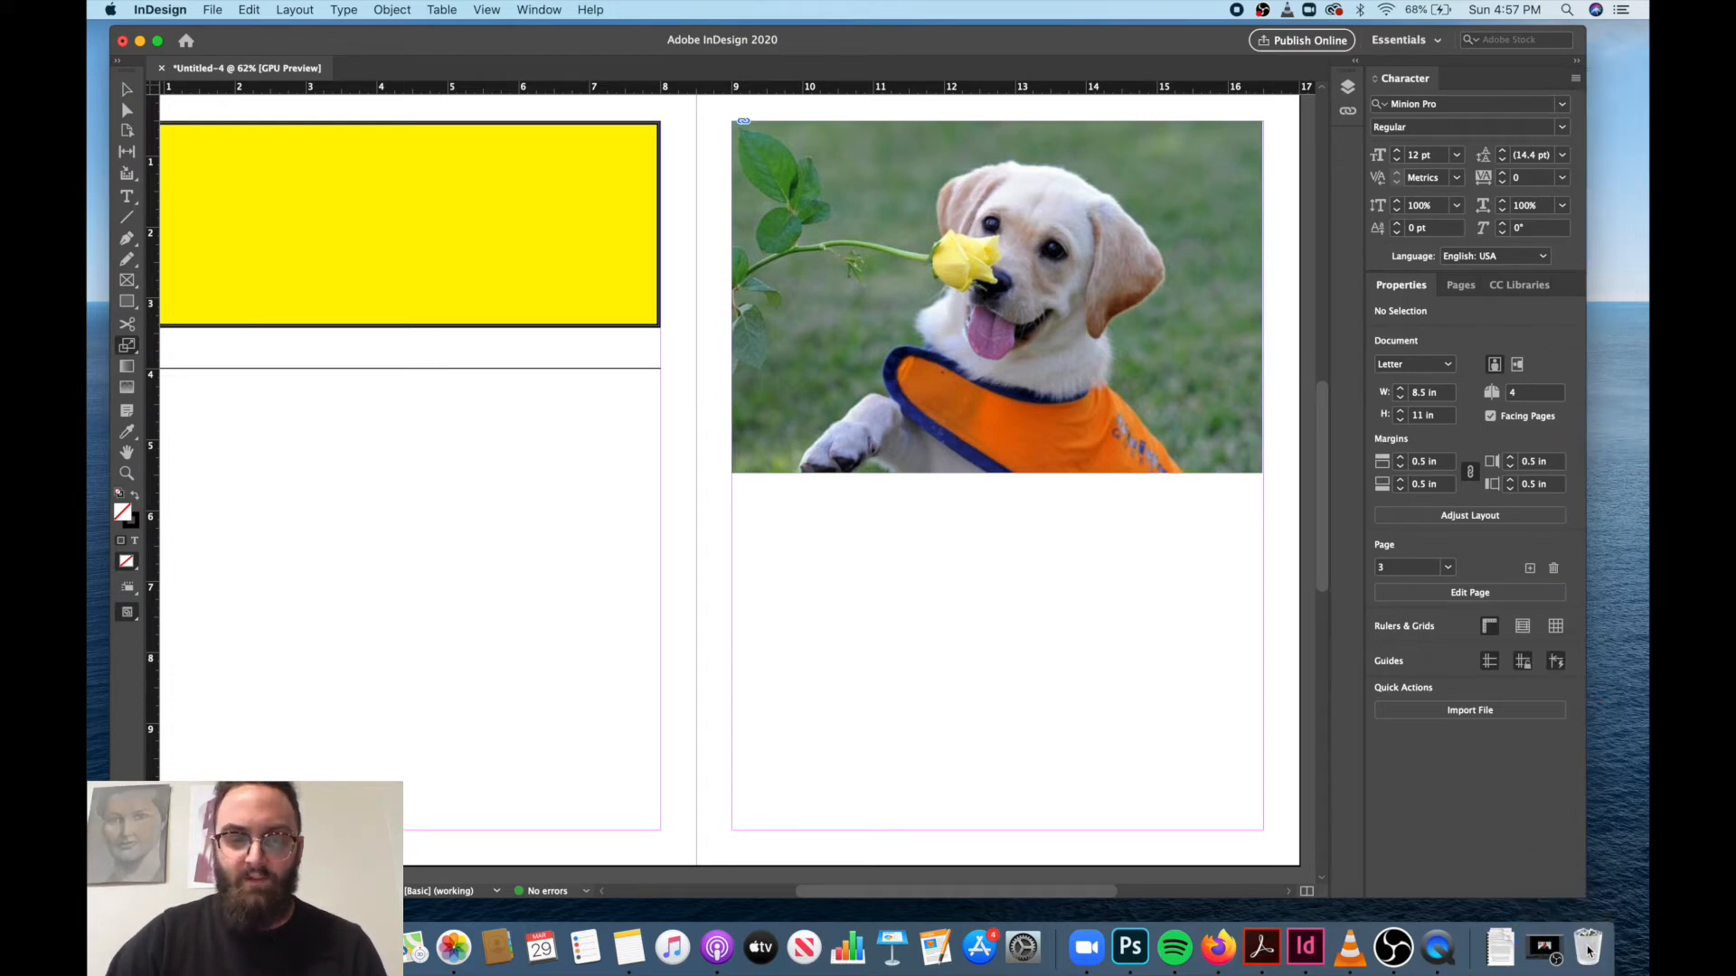
Examine the document's Preflight errors and select the link entry for I sniffed a flowder.jpg.
click(586, 892)
click(546, 893)
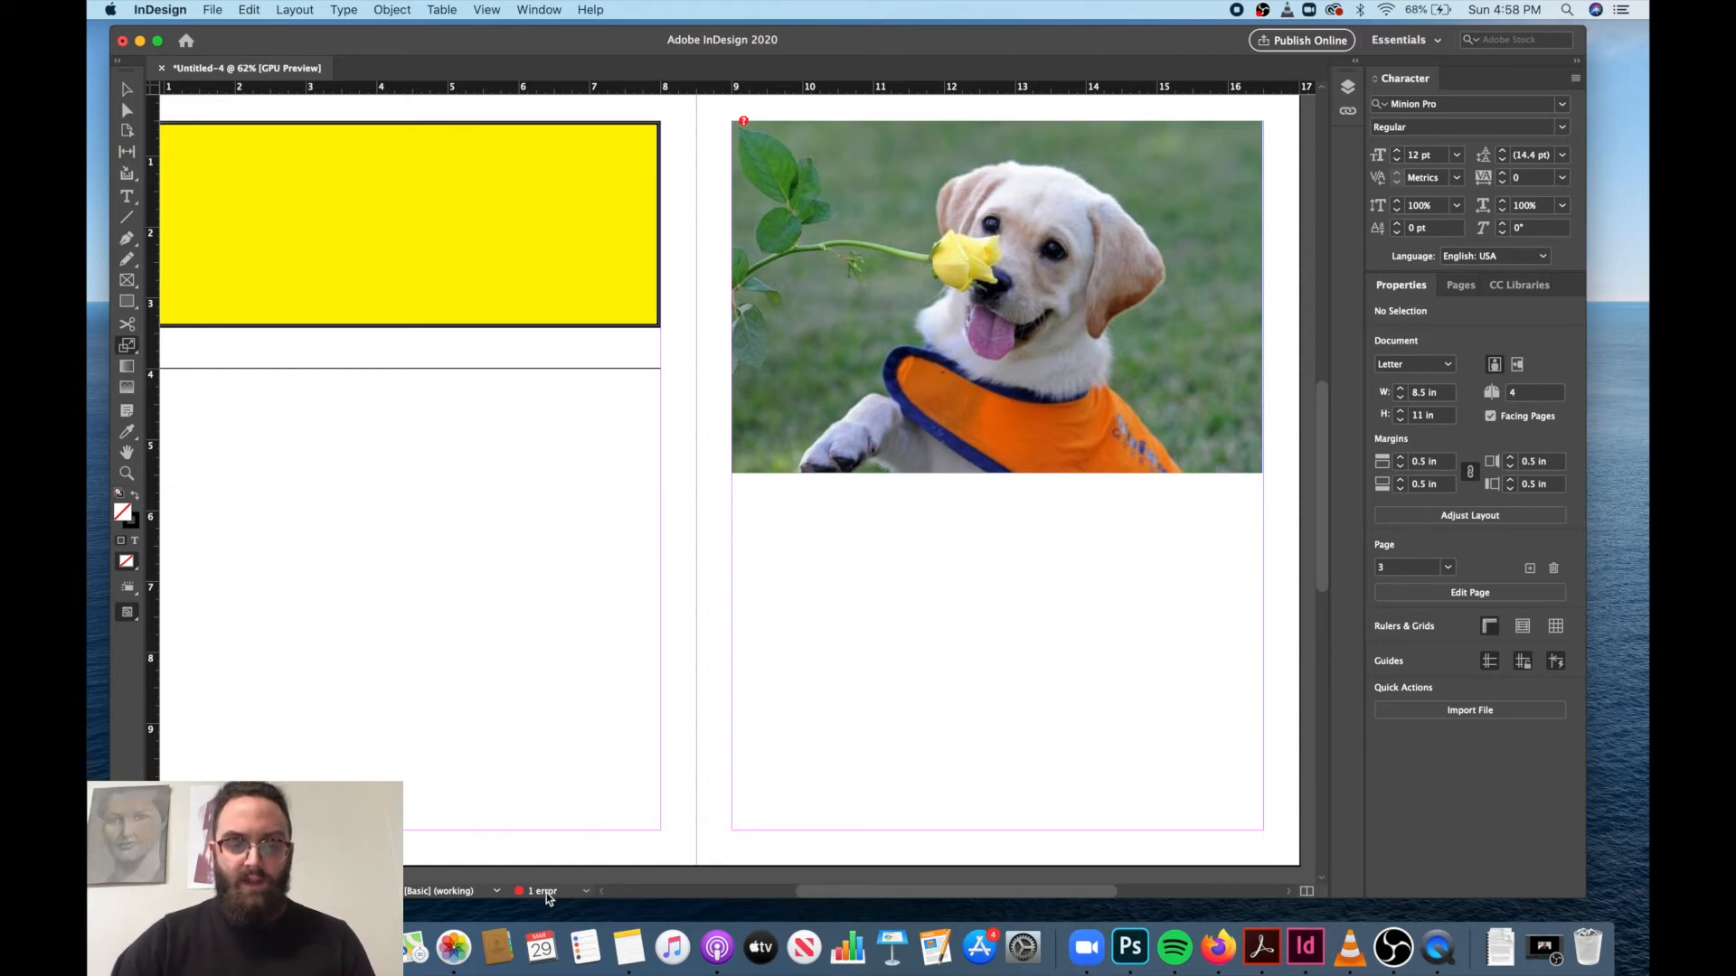
double_click(546, 893)
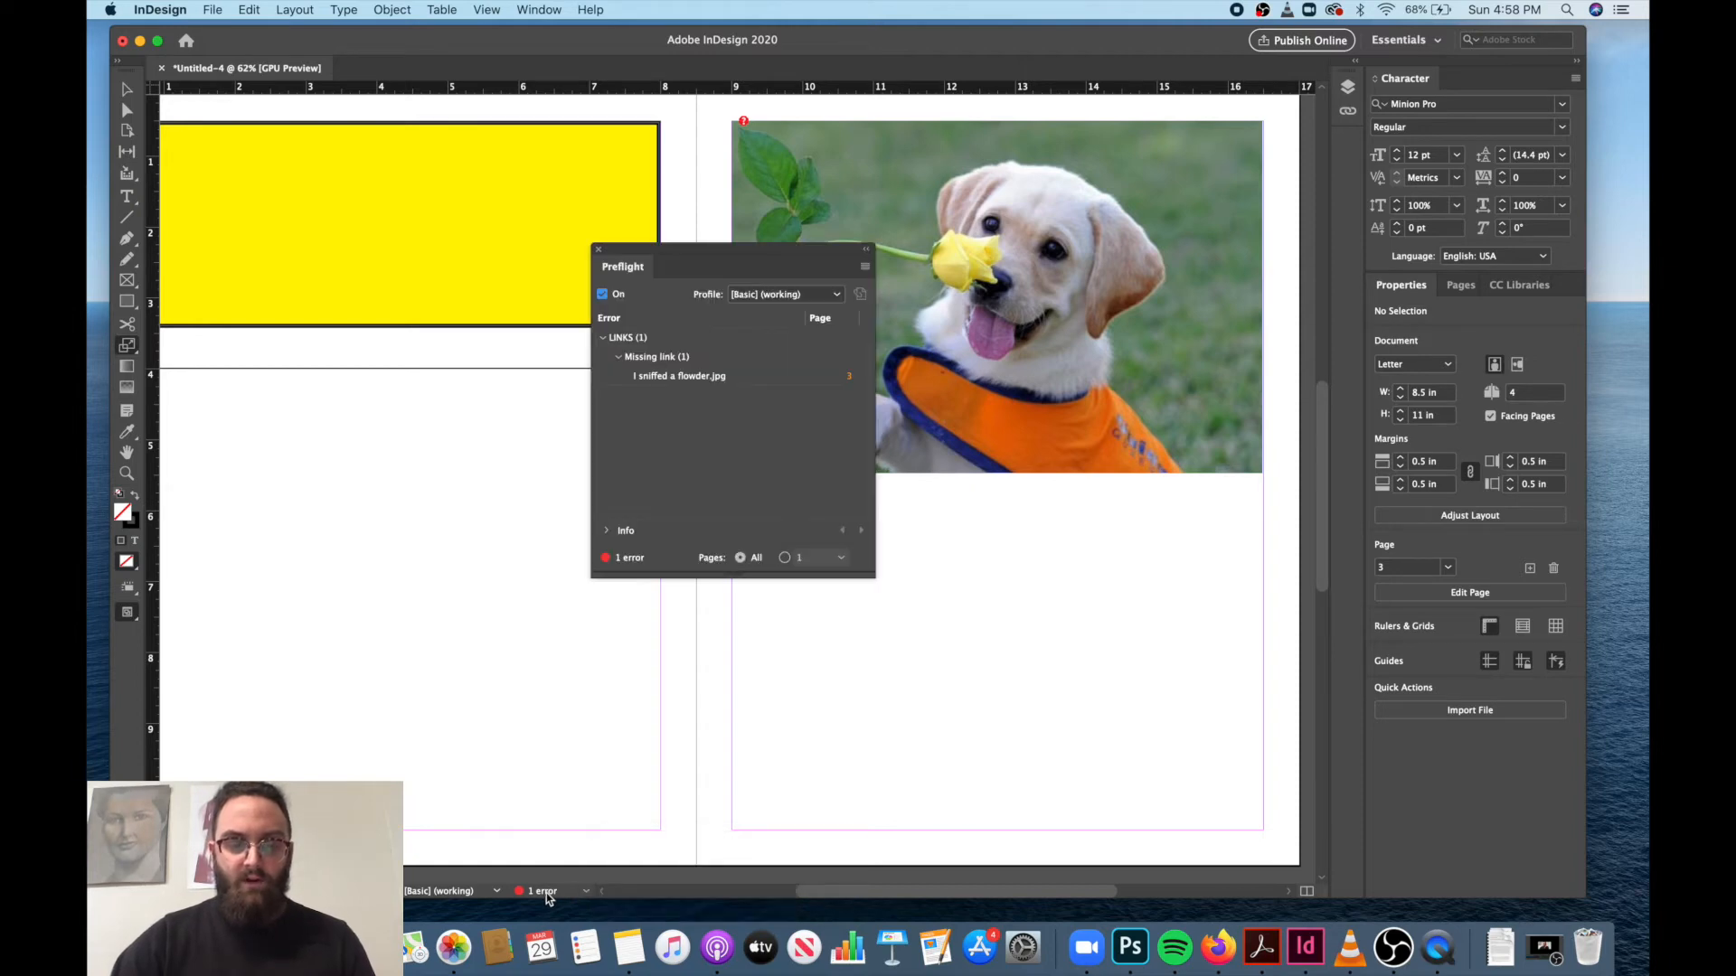
click(686, 380)
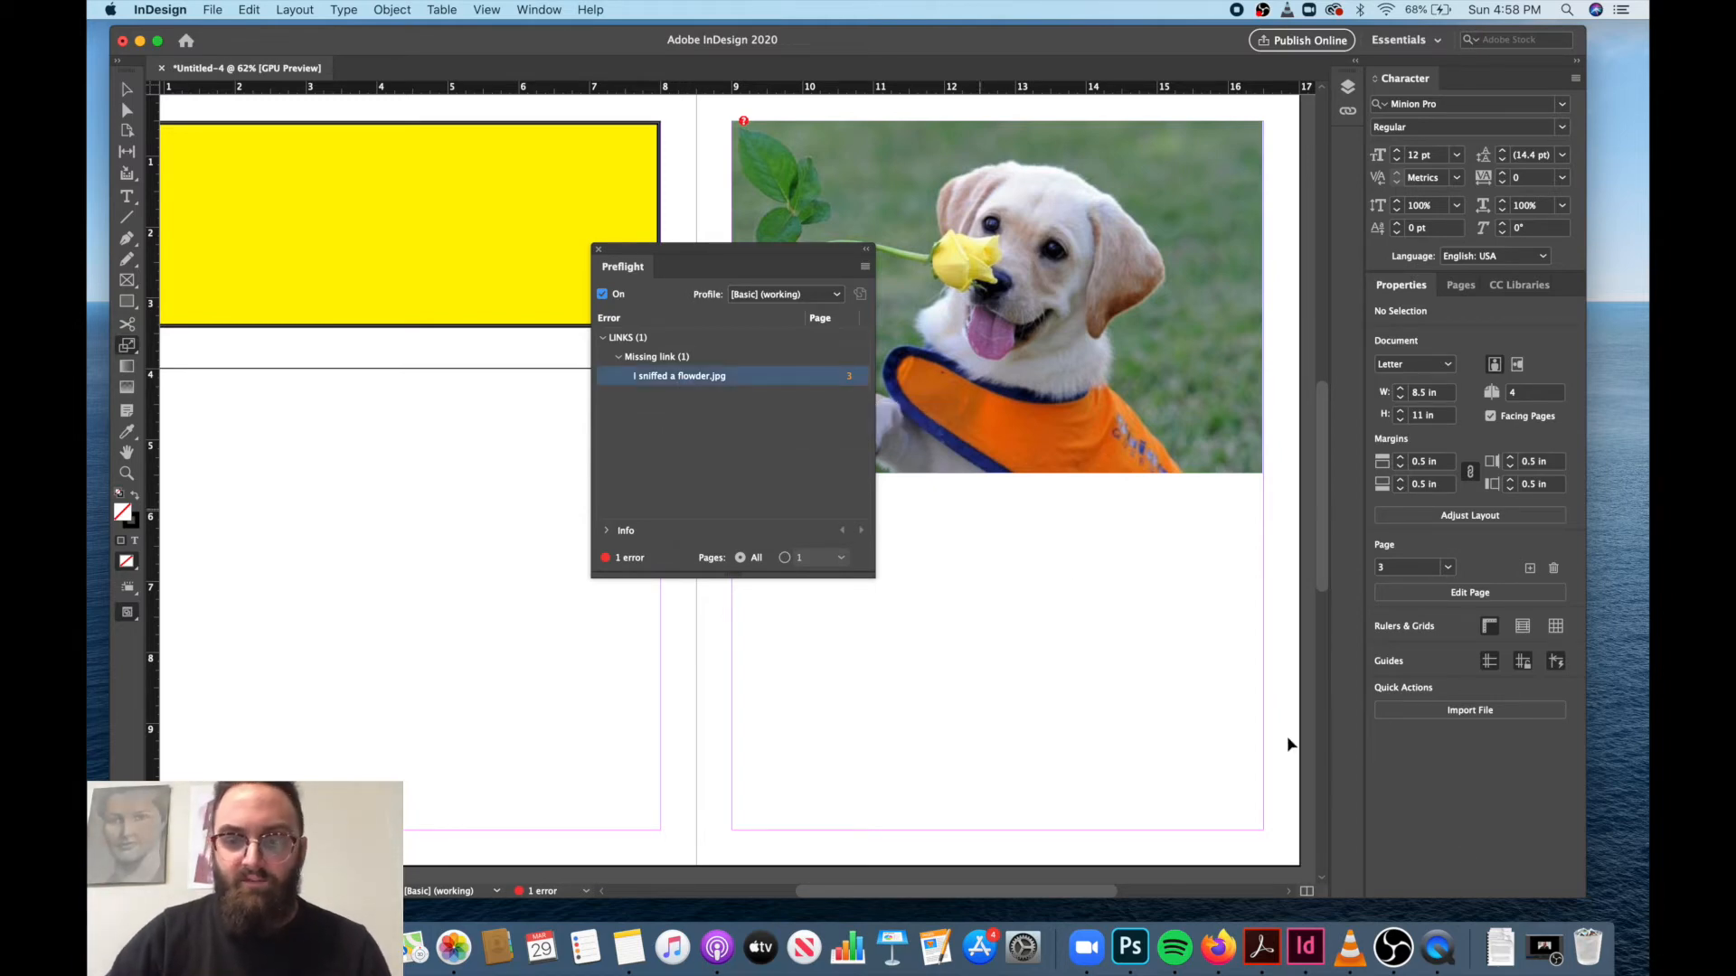
Restore the file I sniffed a flowder from the Trash to the desktop and recheck the document's Preflight errors.
click(1588, 952)
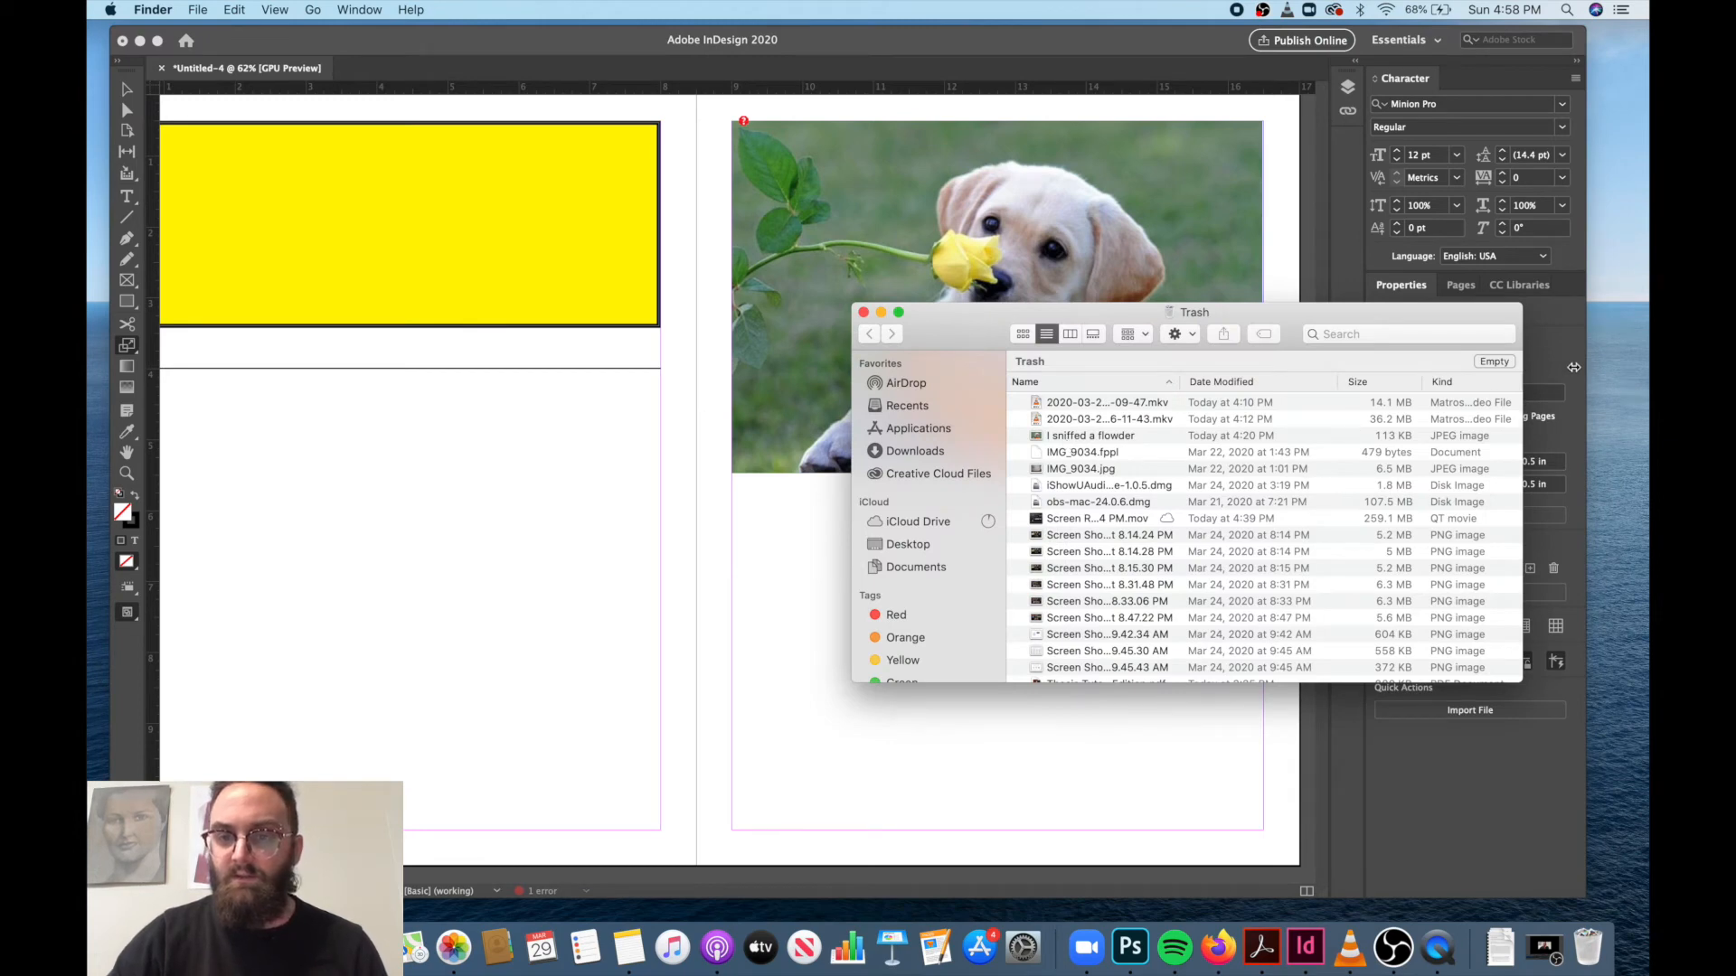
click(1039, 440)
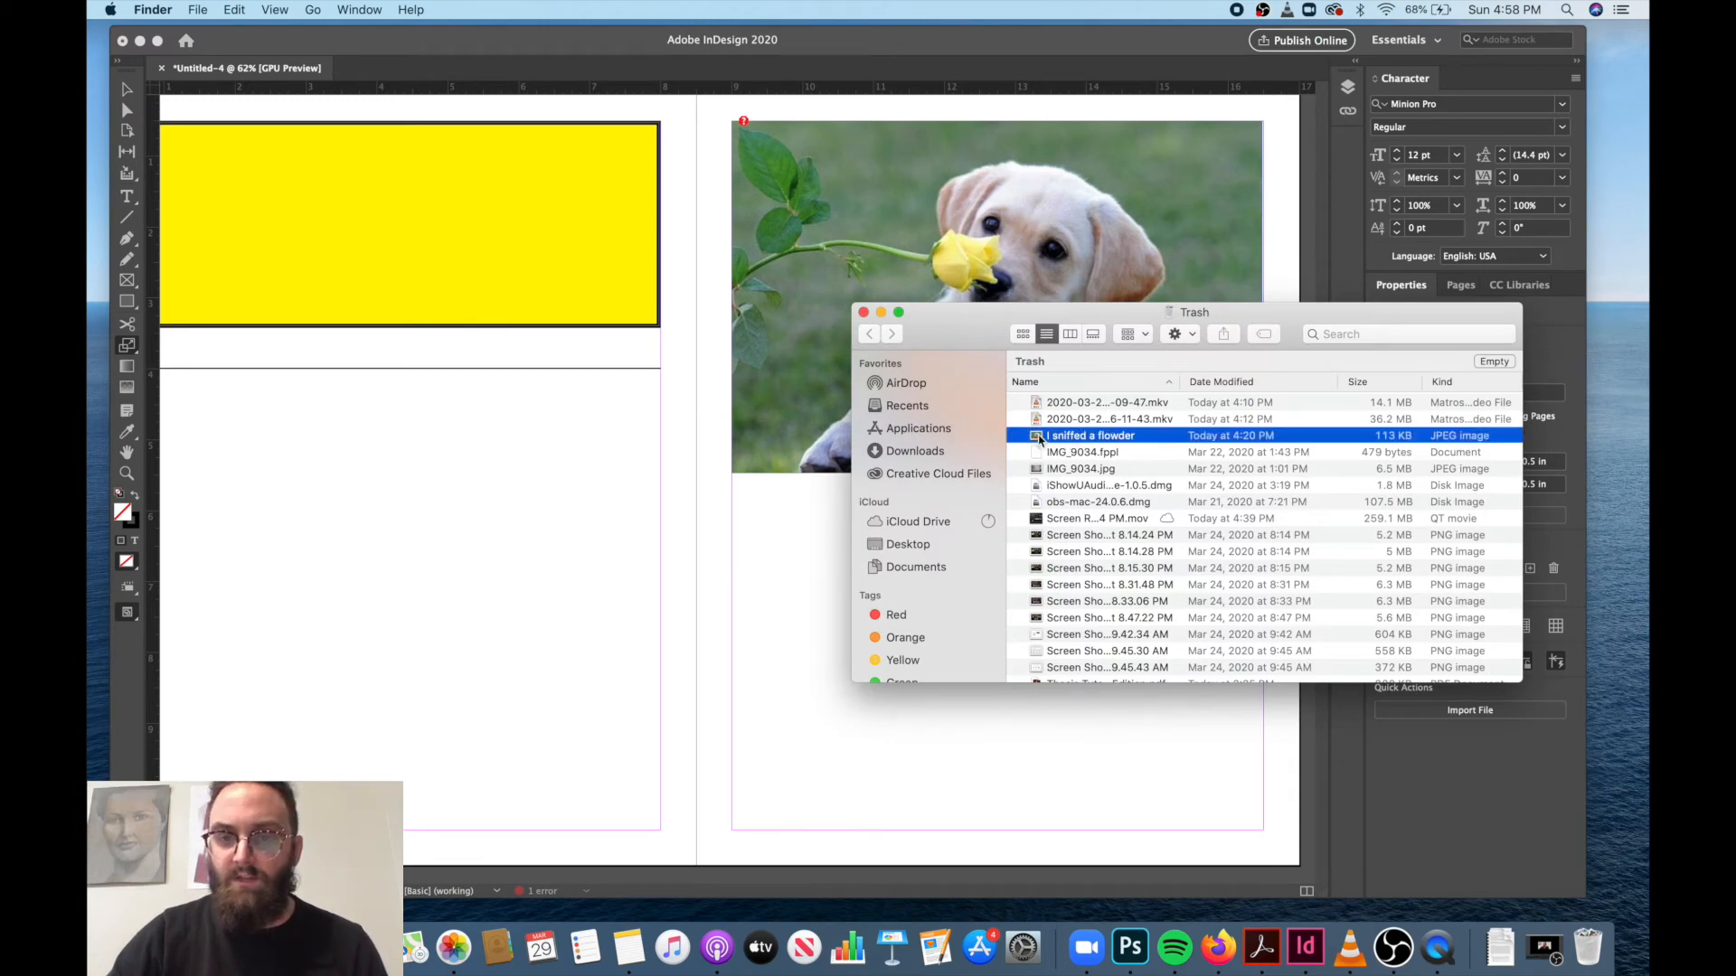
drag(1039, 440, 1615, 293)
click(863, 312)
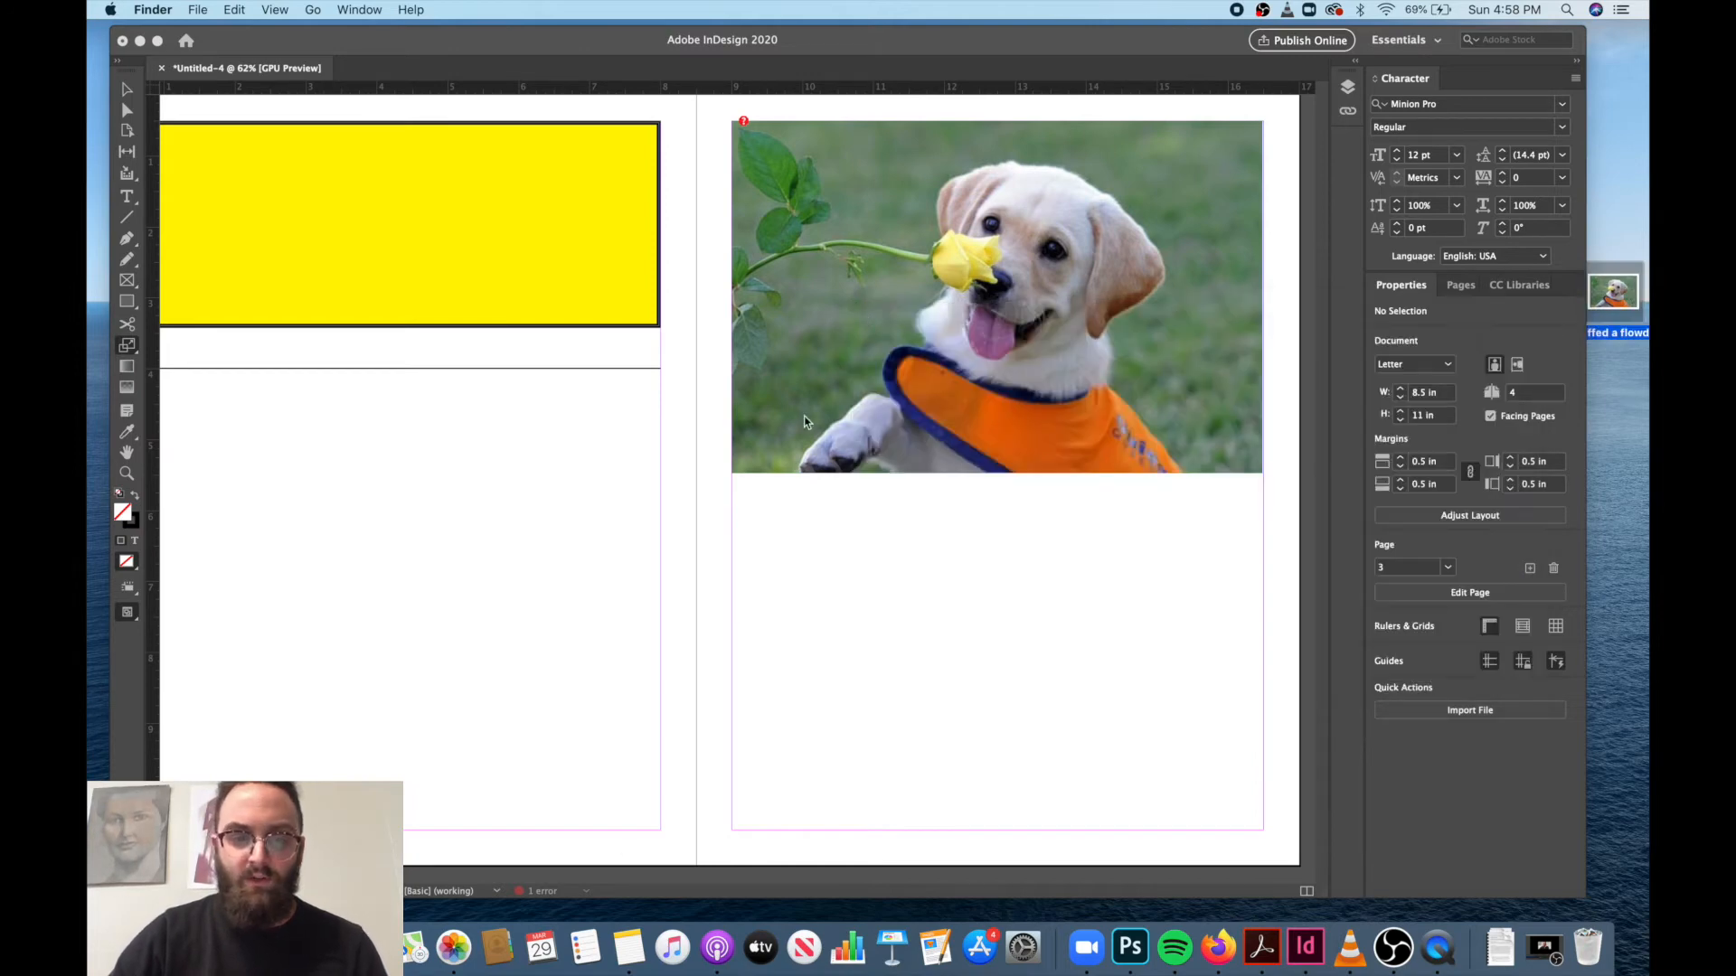
double_click(560, 893)
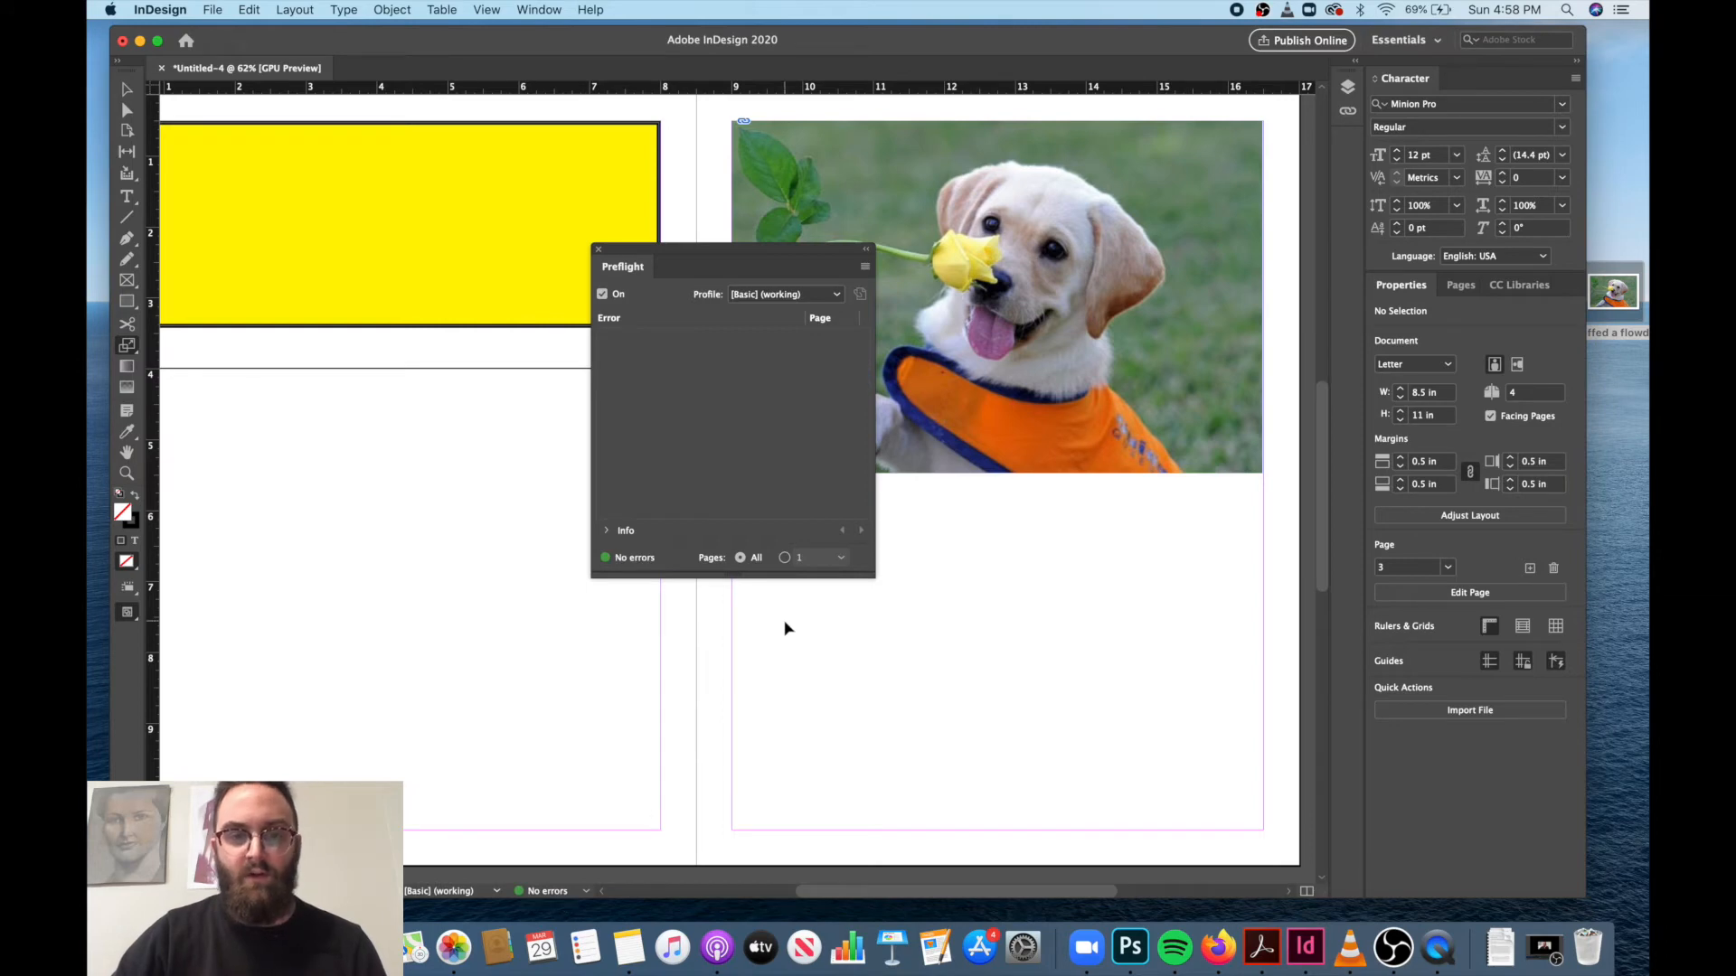
click(599, 251)
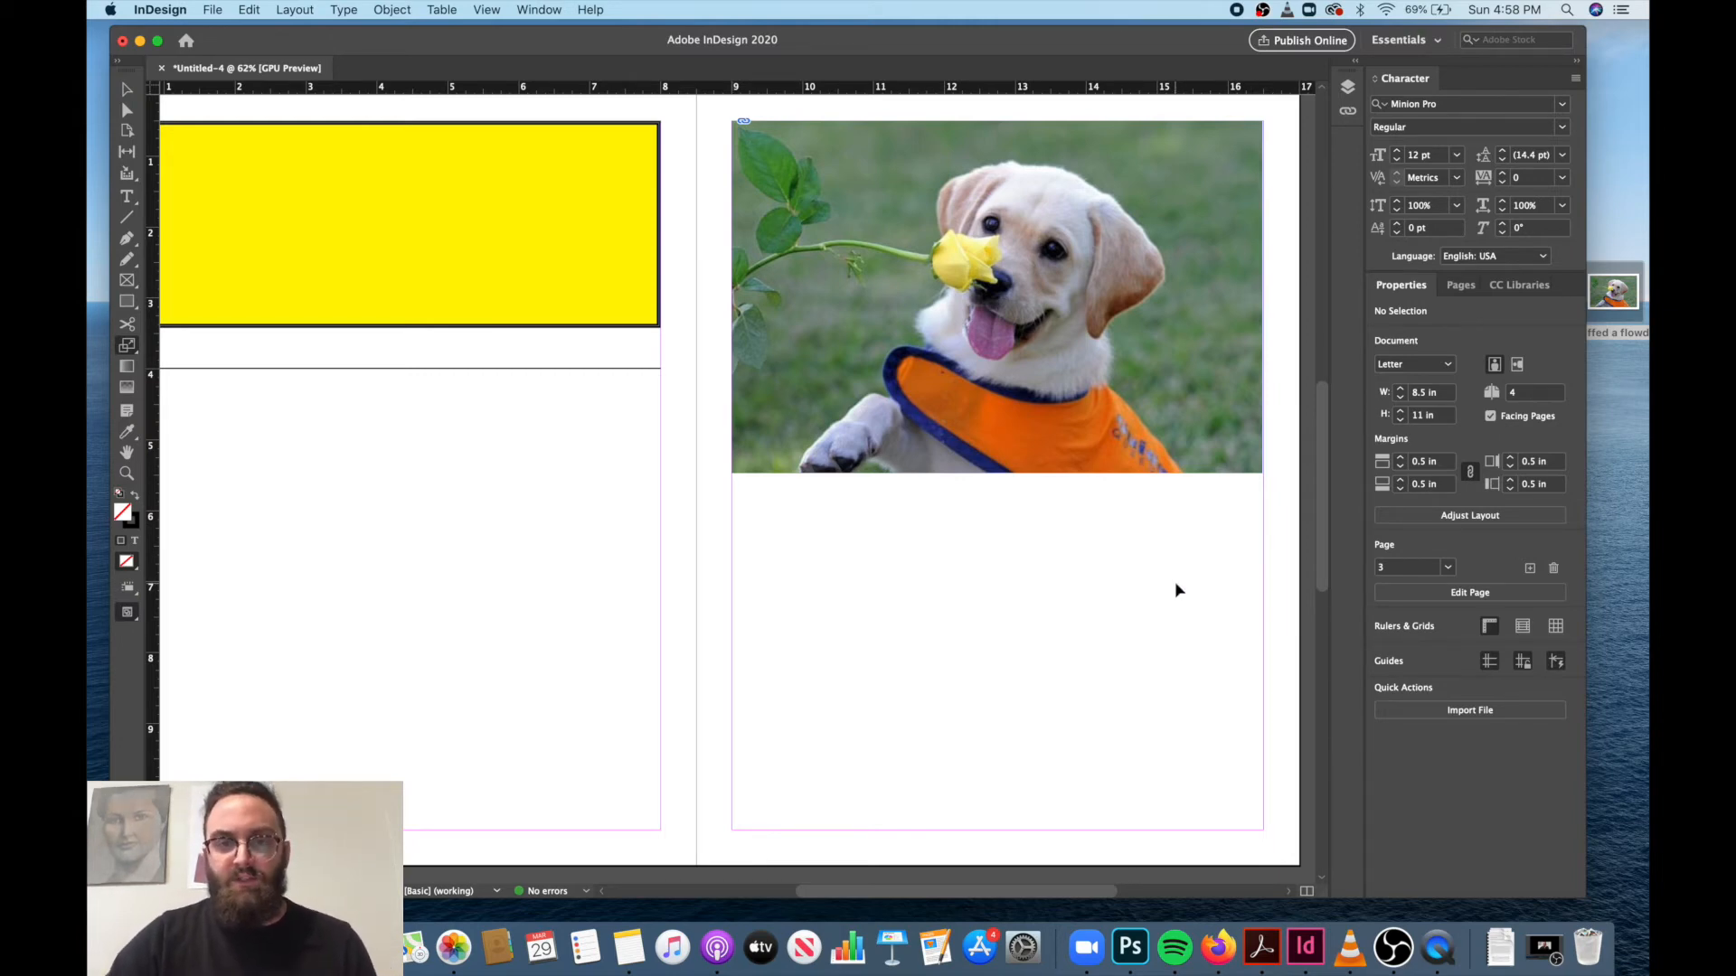
Open the desktop image file I sniffed a flowder in Adobe Photoshop 2020.
scroll(1174, 583, left, 1)
scroll(1175, 582, up, 1)
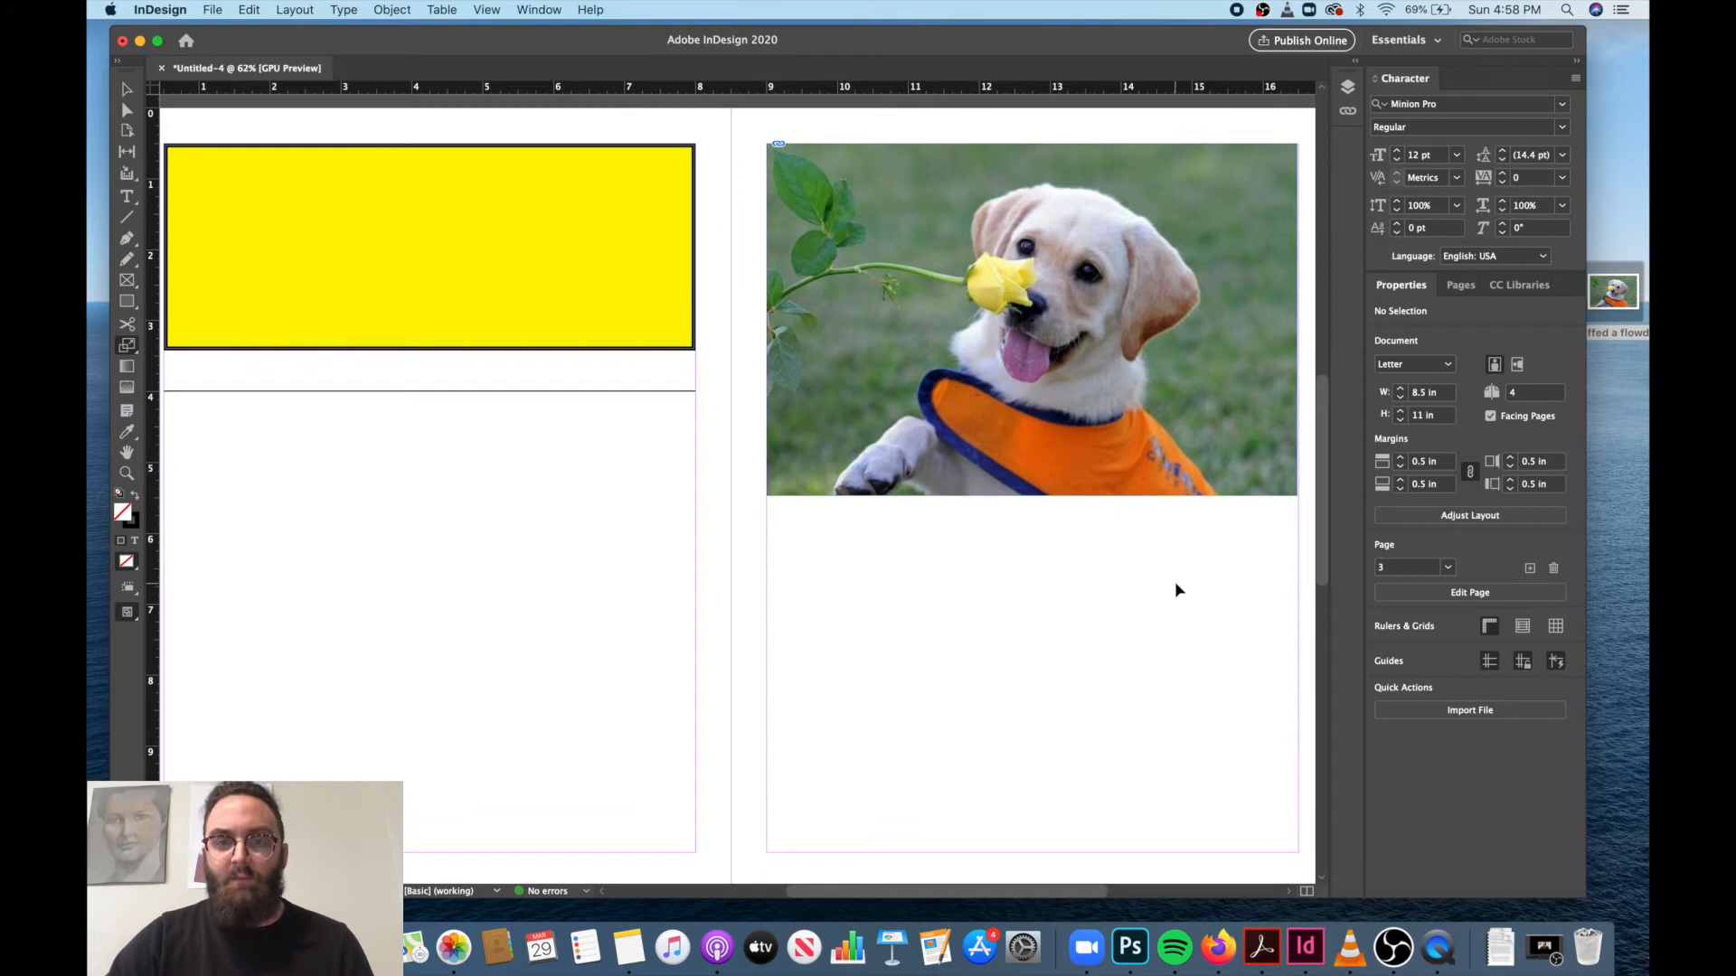
right_click(1610, 295)
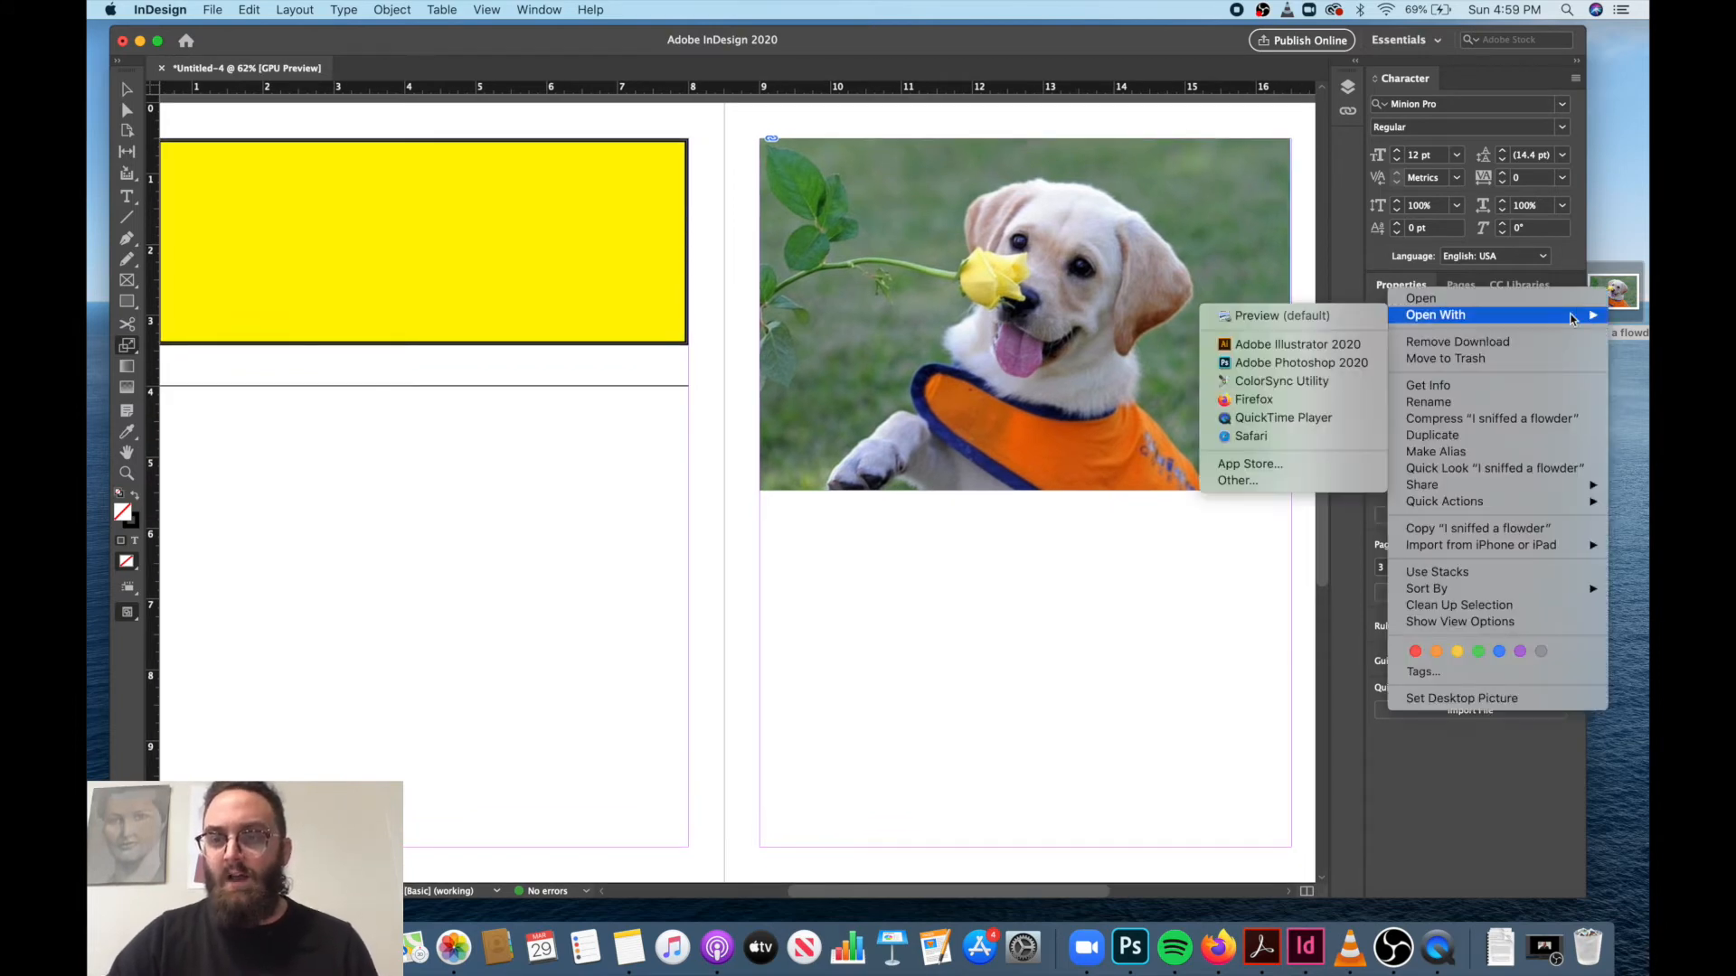
mouse_move(1437, 314)
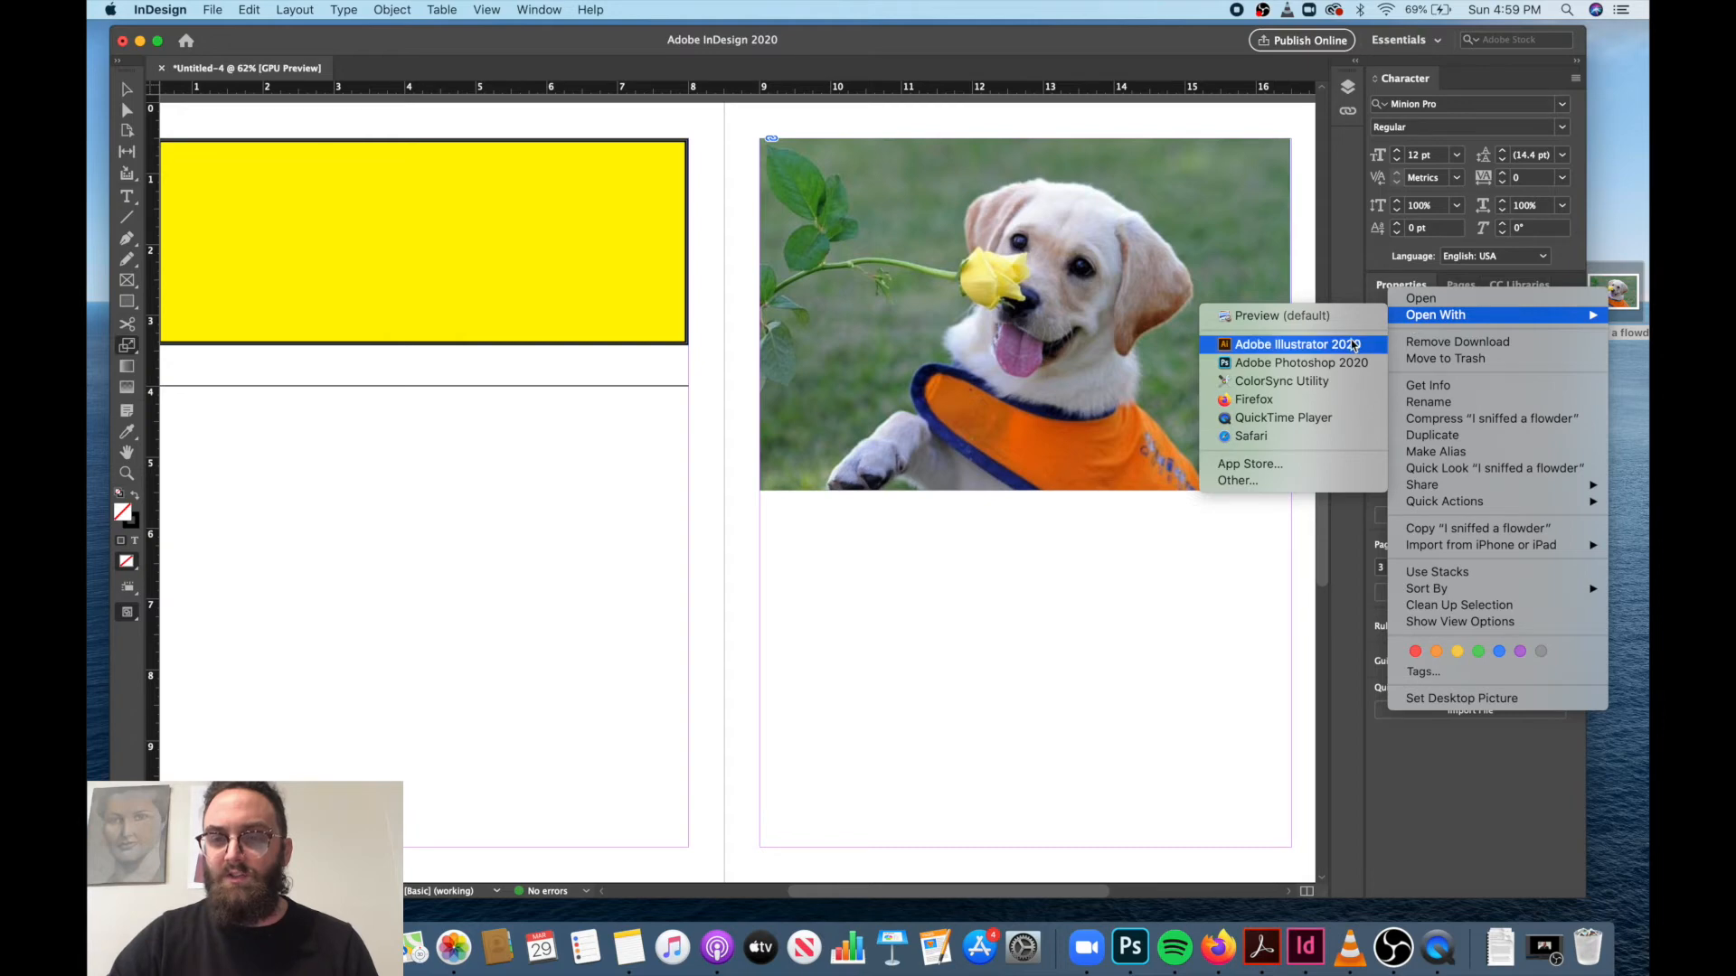
click(1348, 365)
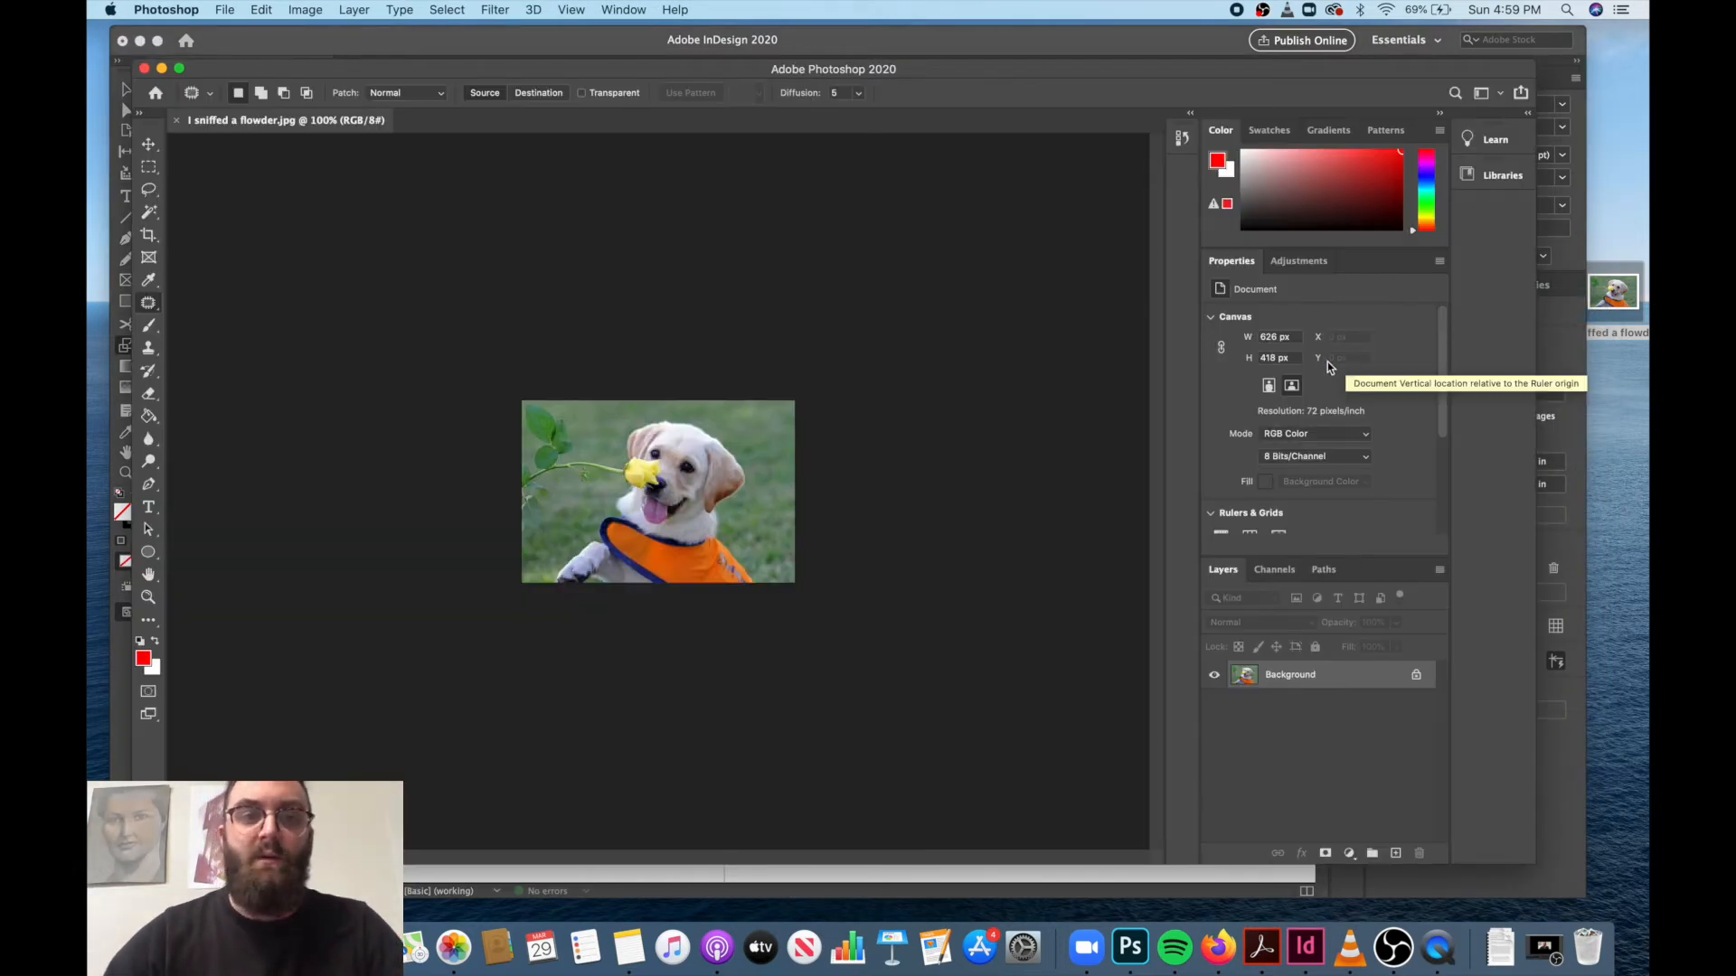
Convert the puppy image to Grayscale mode, discarding its color information.
click(225, 10)
mouse_move(306, 11)
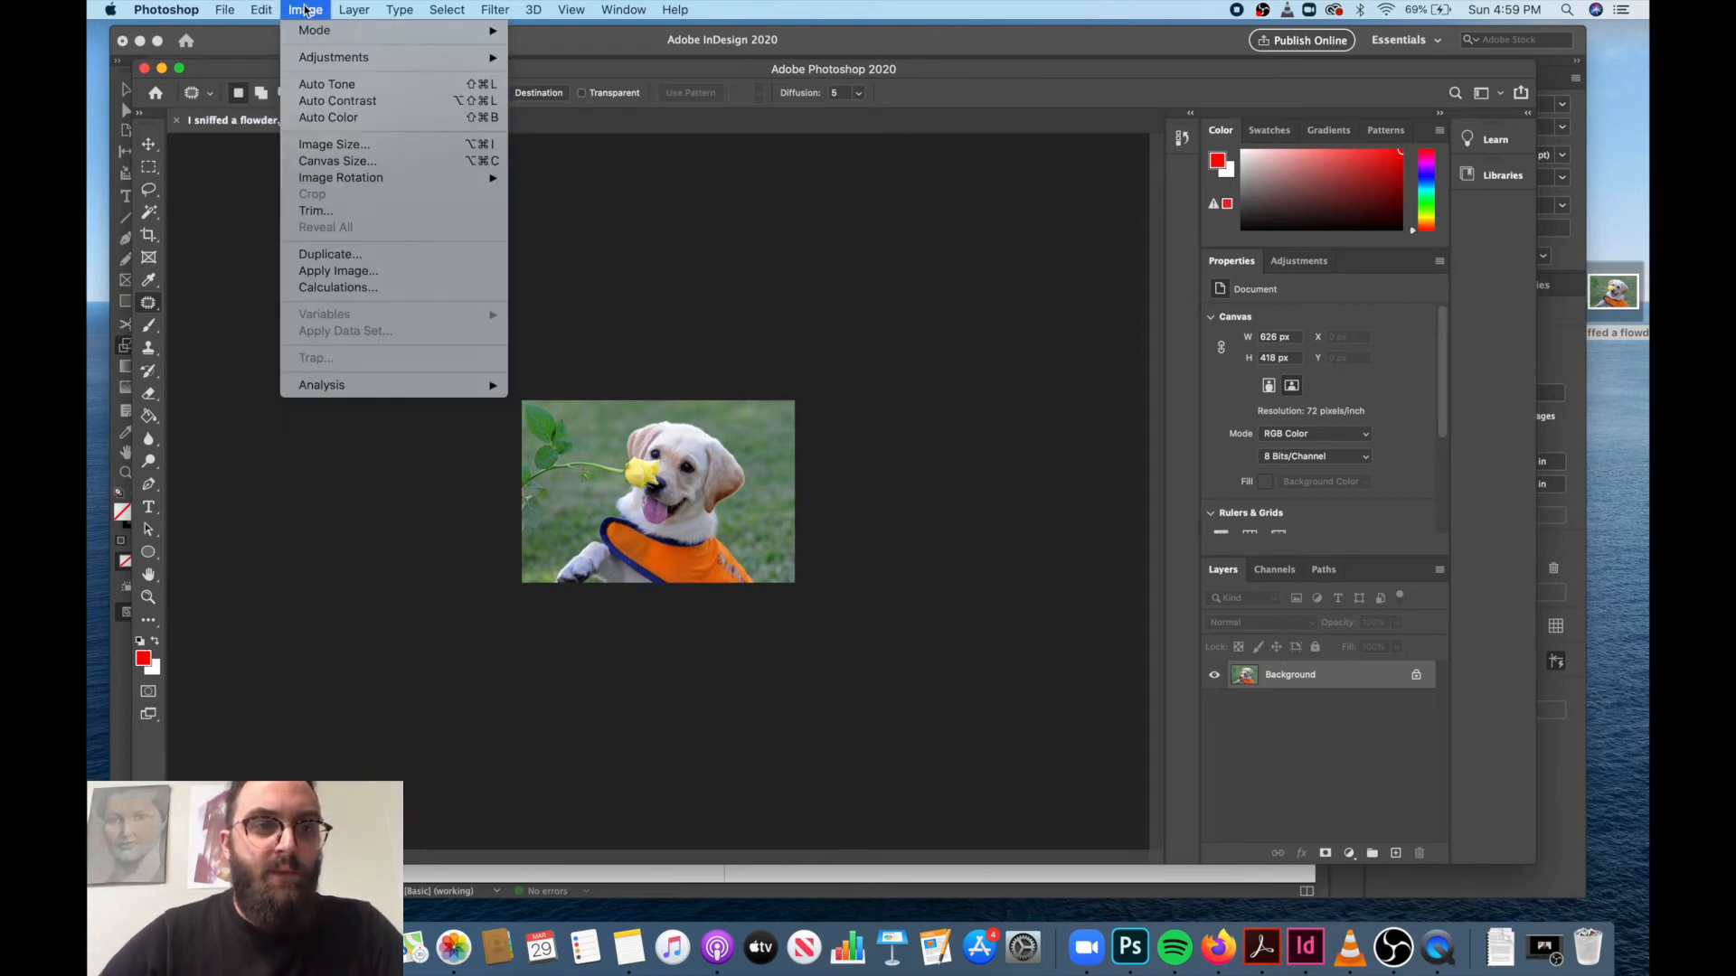
mouse_move(315, 61)
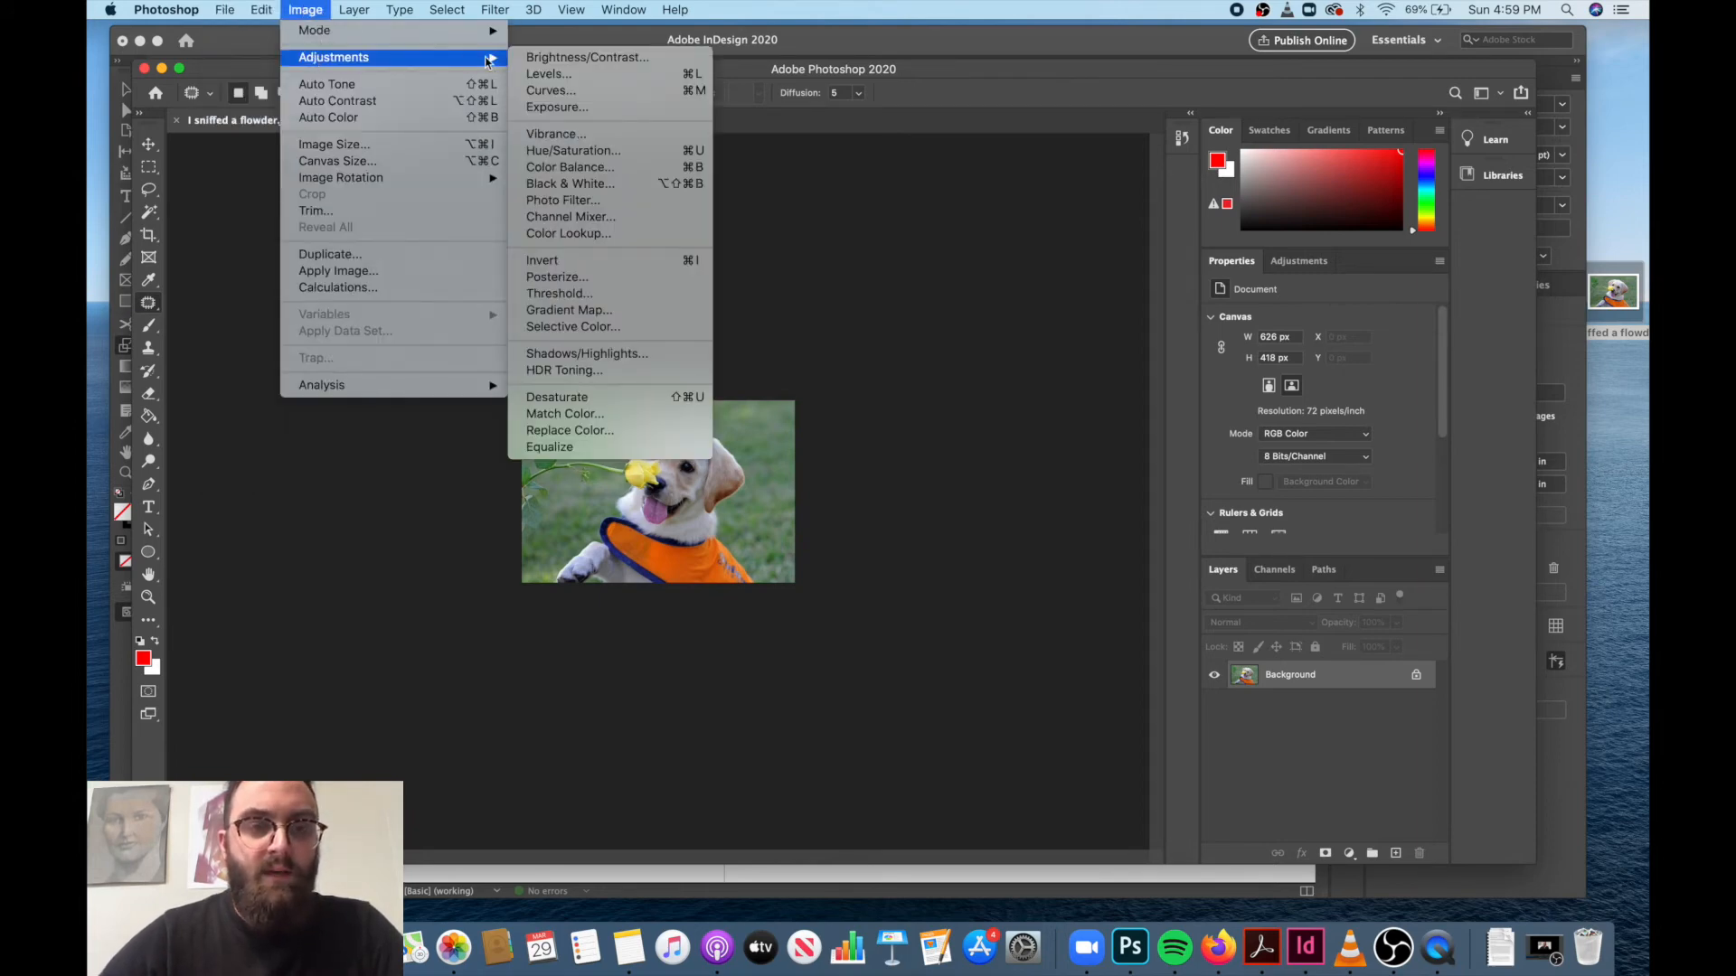
mouse_move(470, 35)
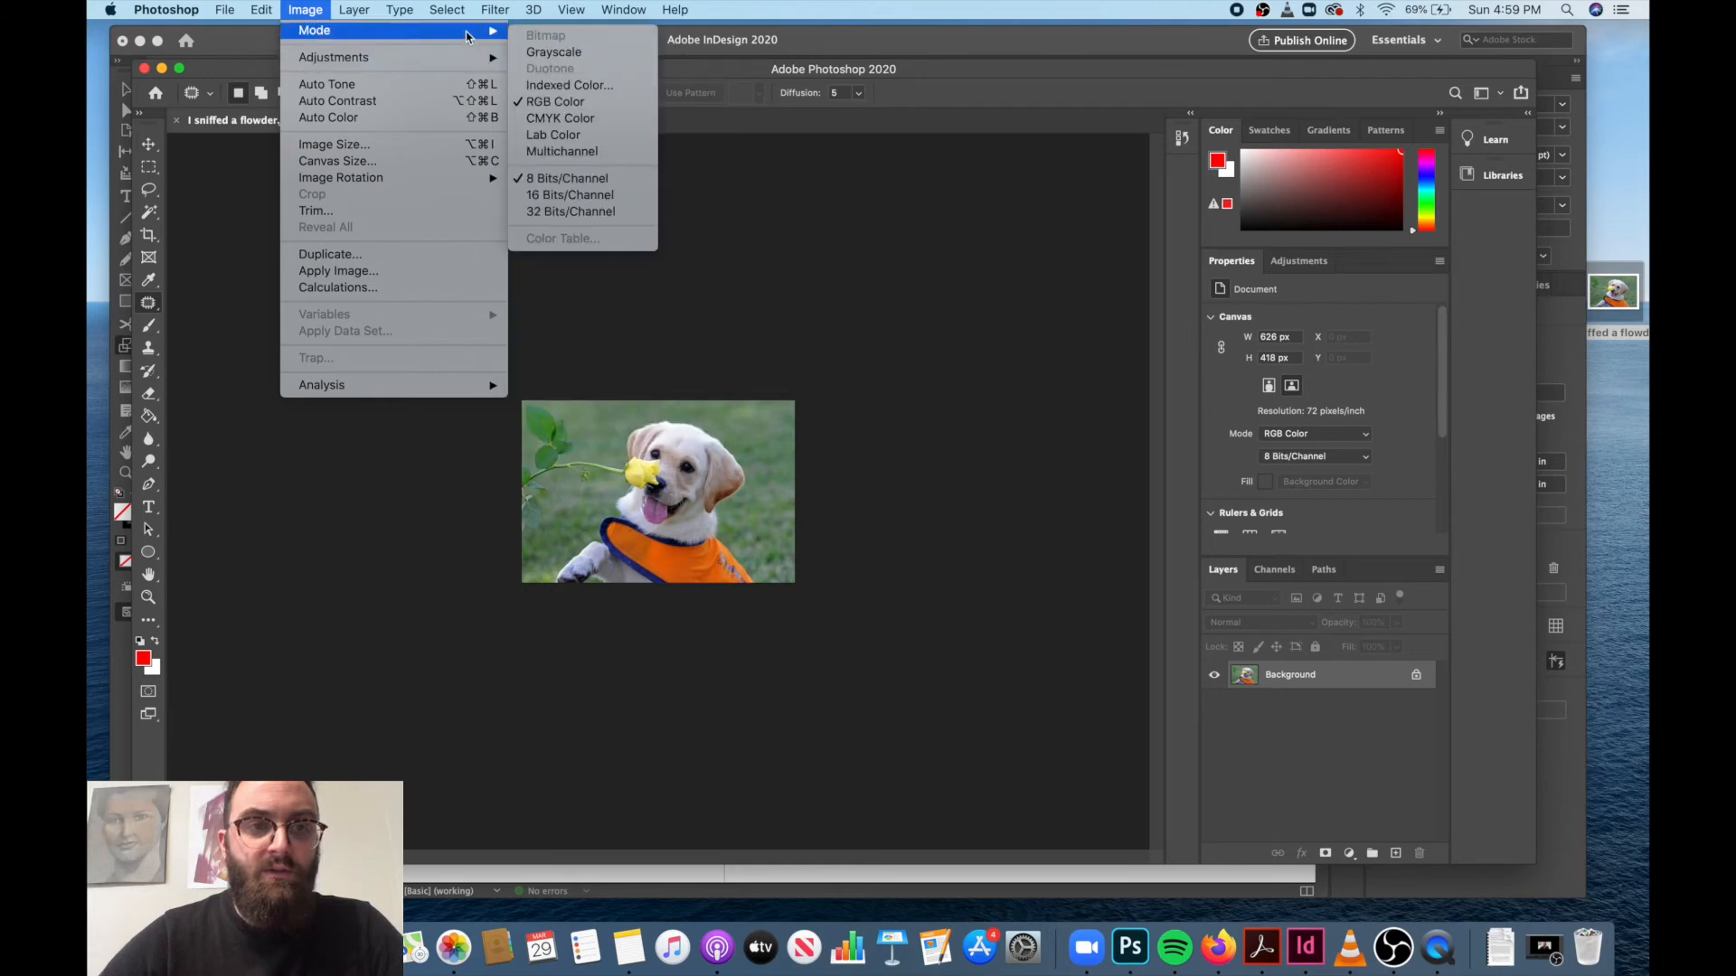
click(534, 51)
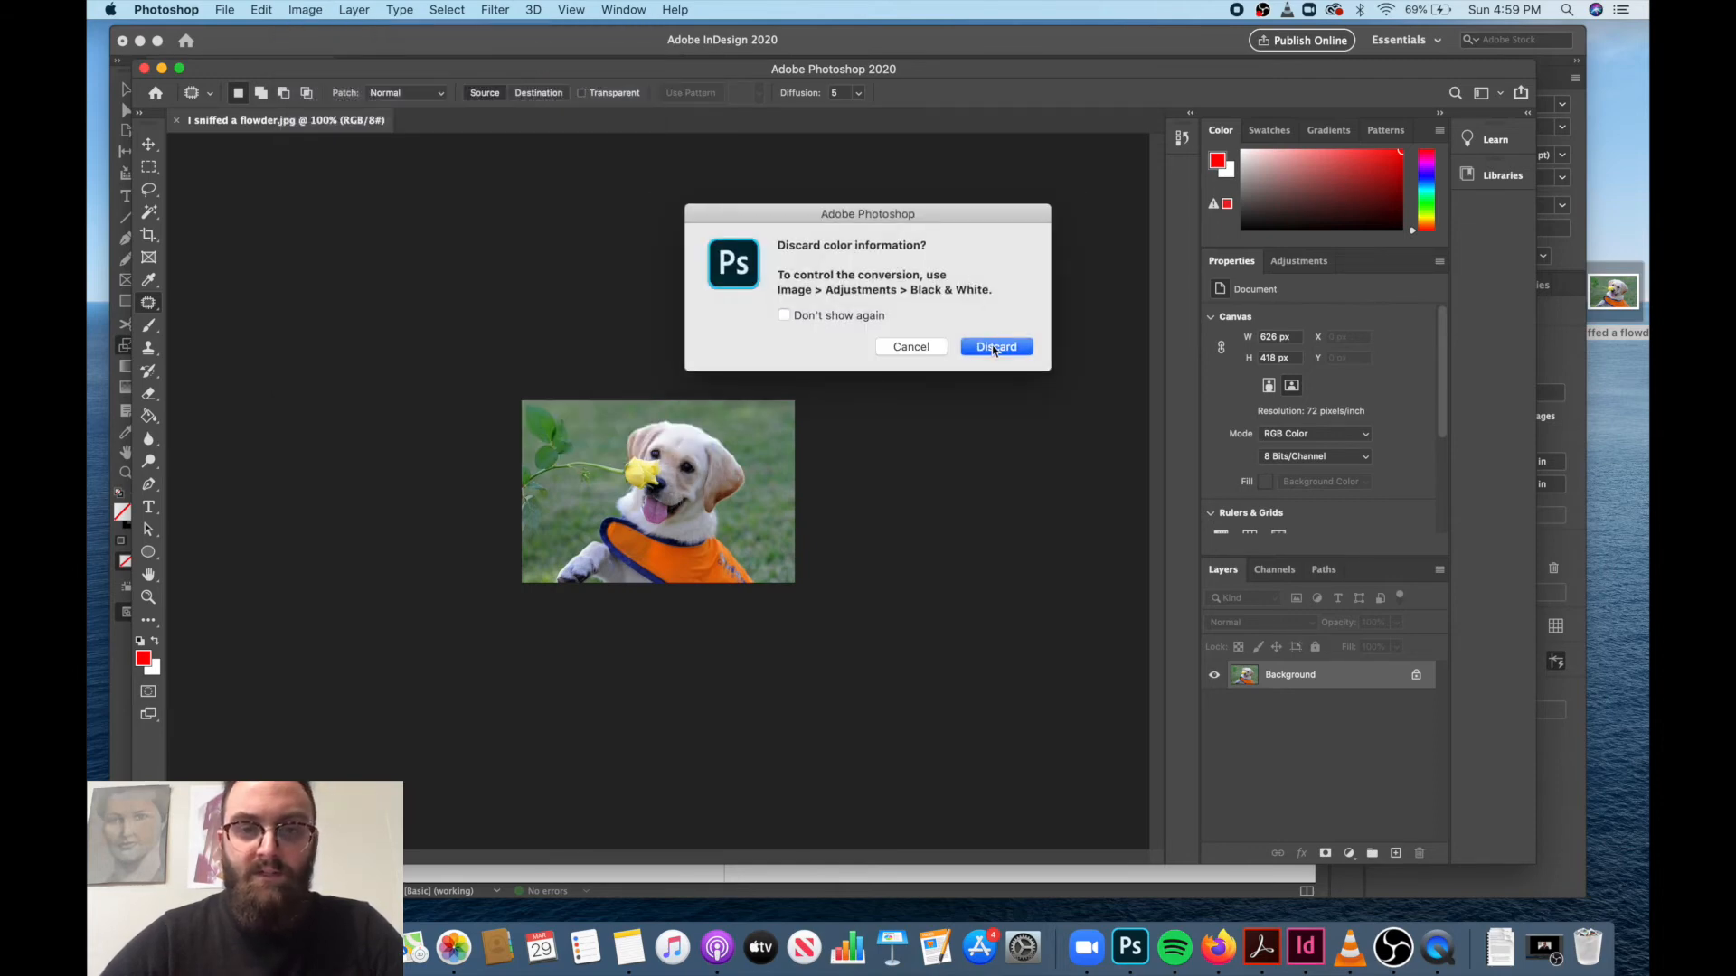
click(994, 348)
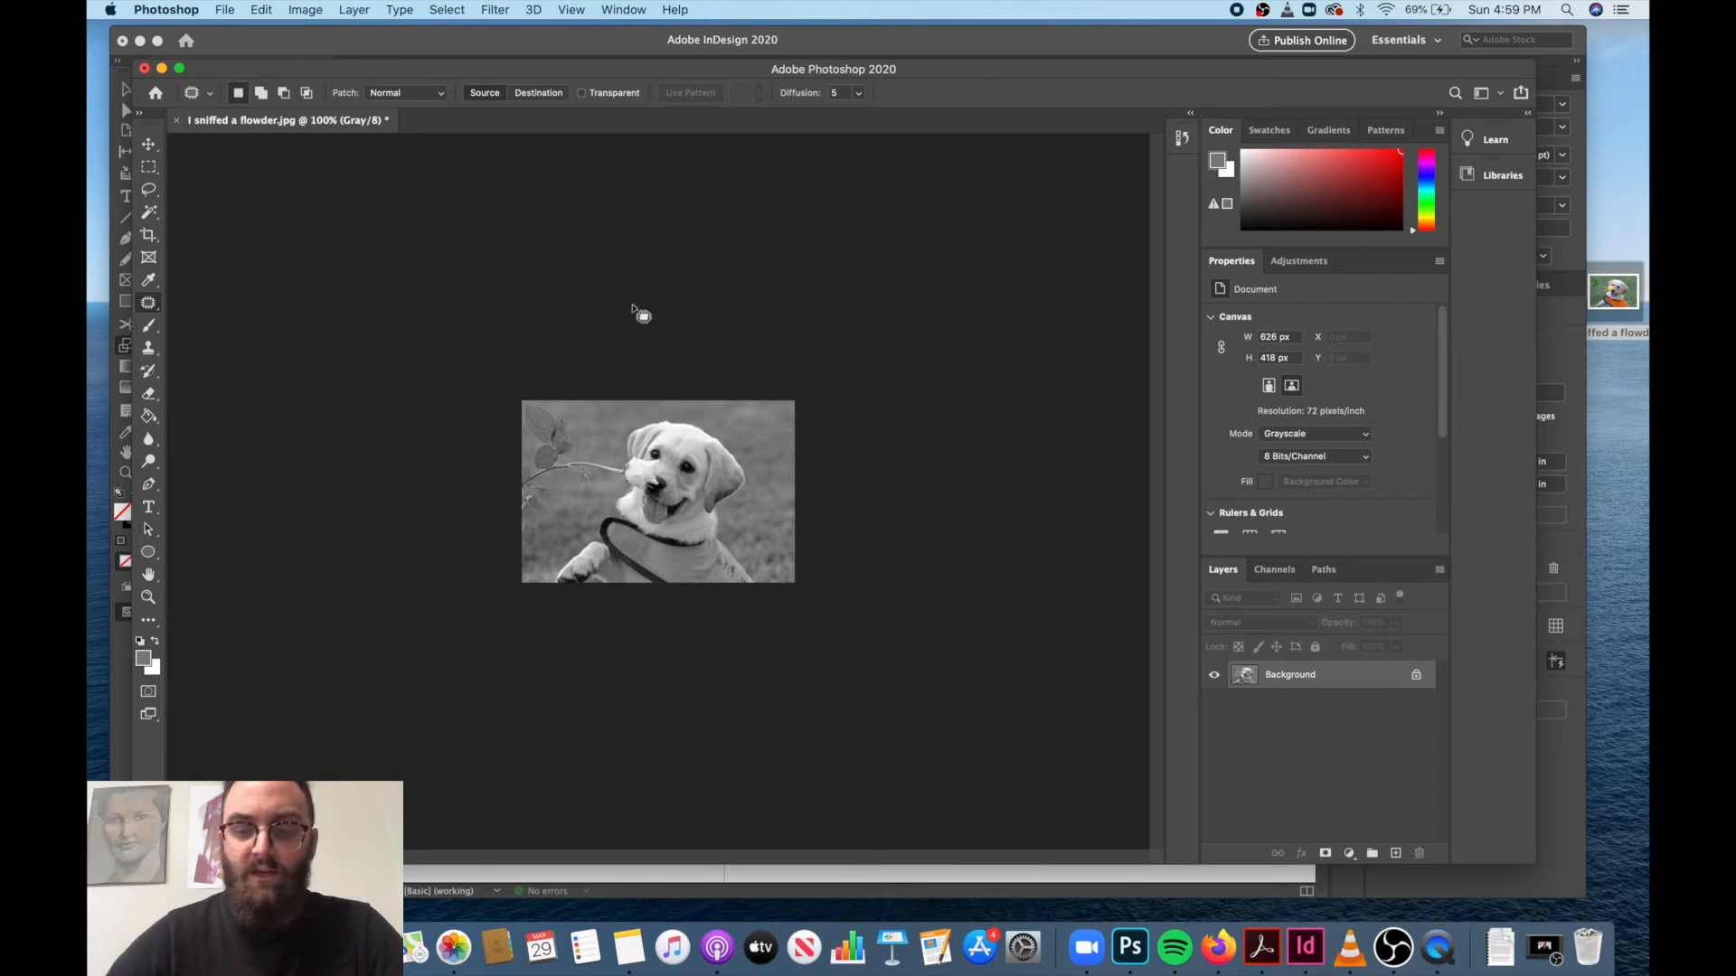
Save the grayscale image over its original file and close the Photoshop window.
click(225, 10)
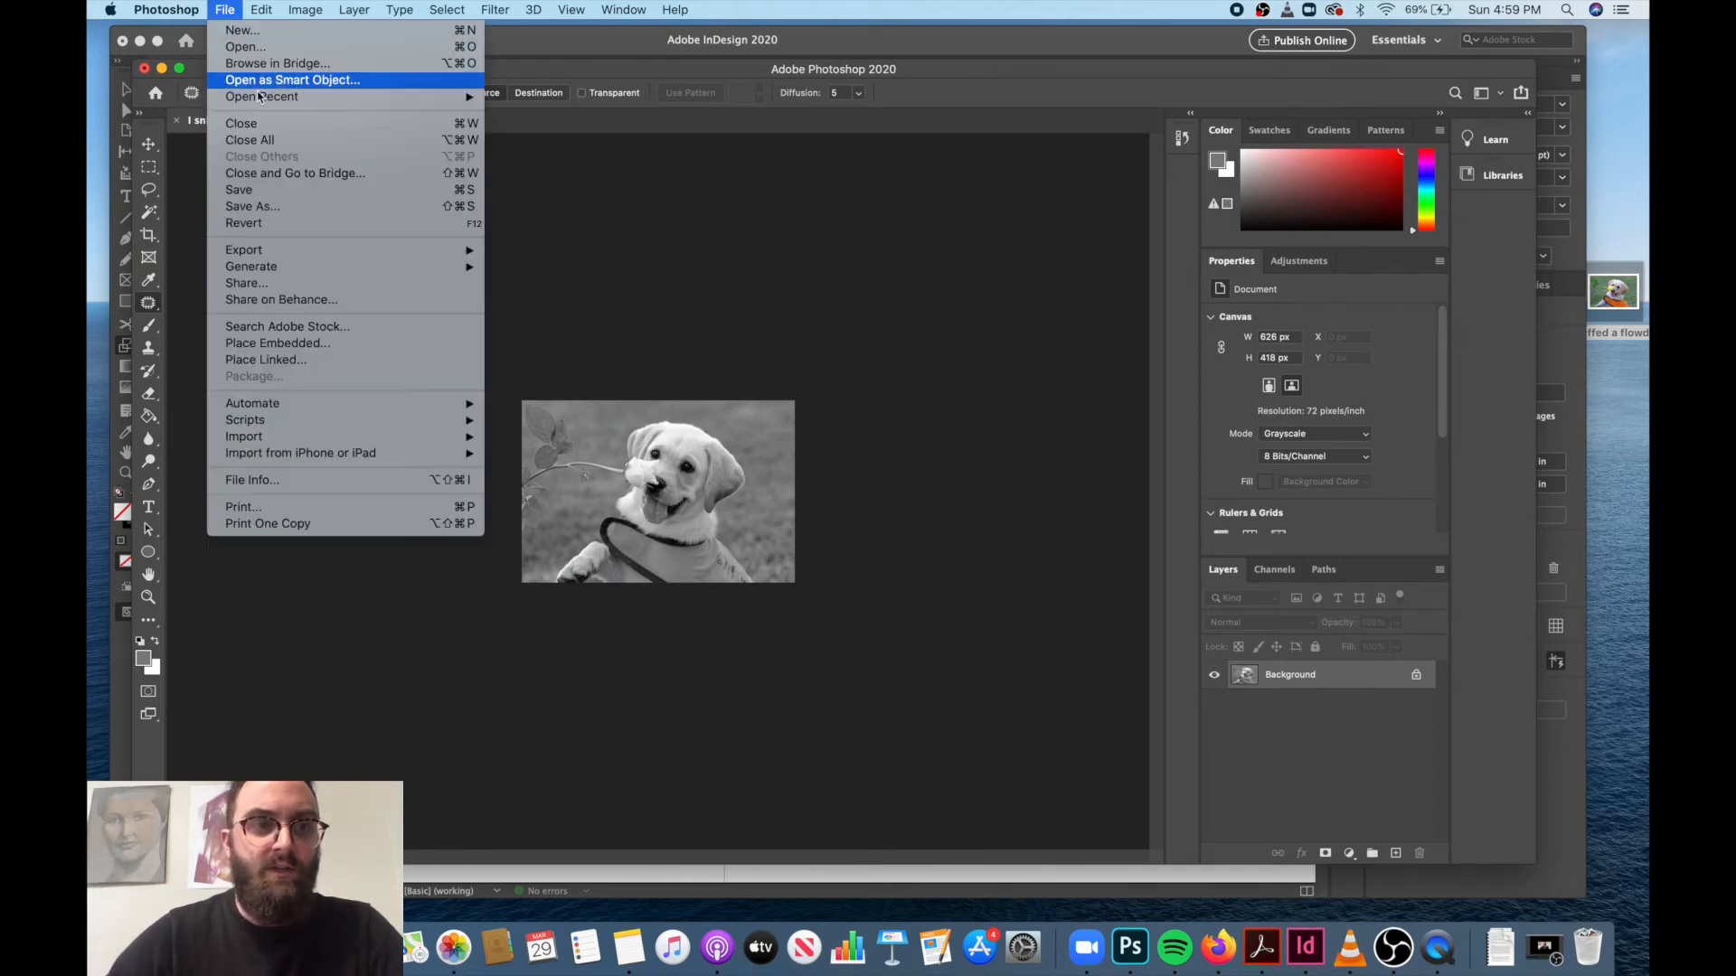
click(264, 190)
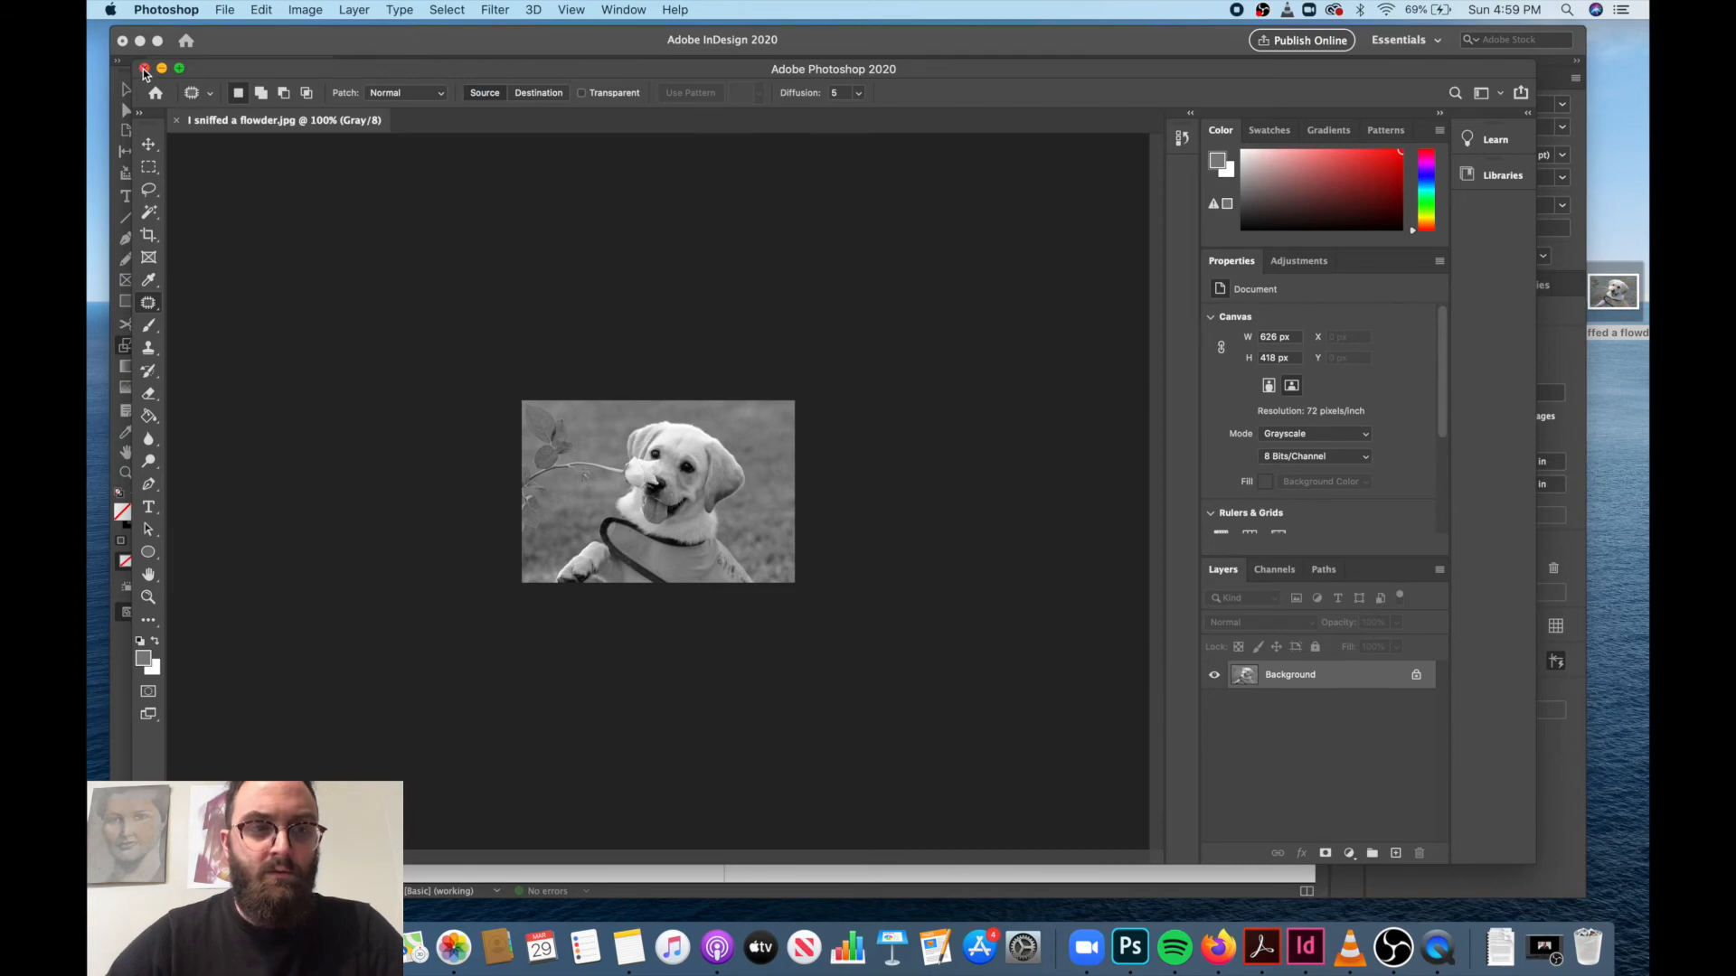
click(144, 69)
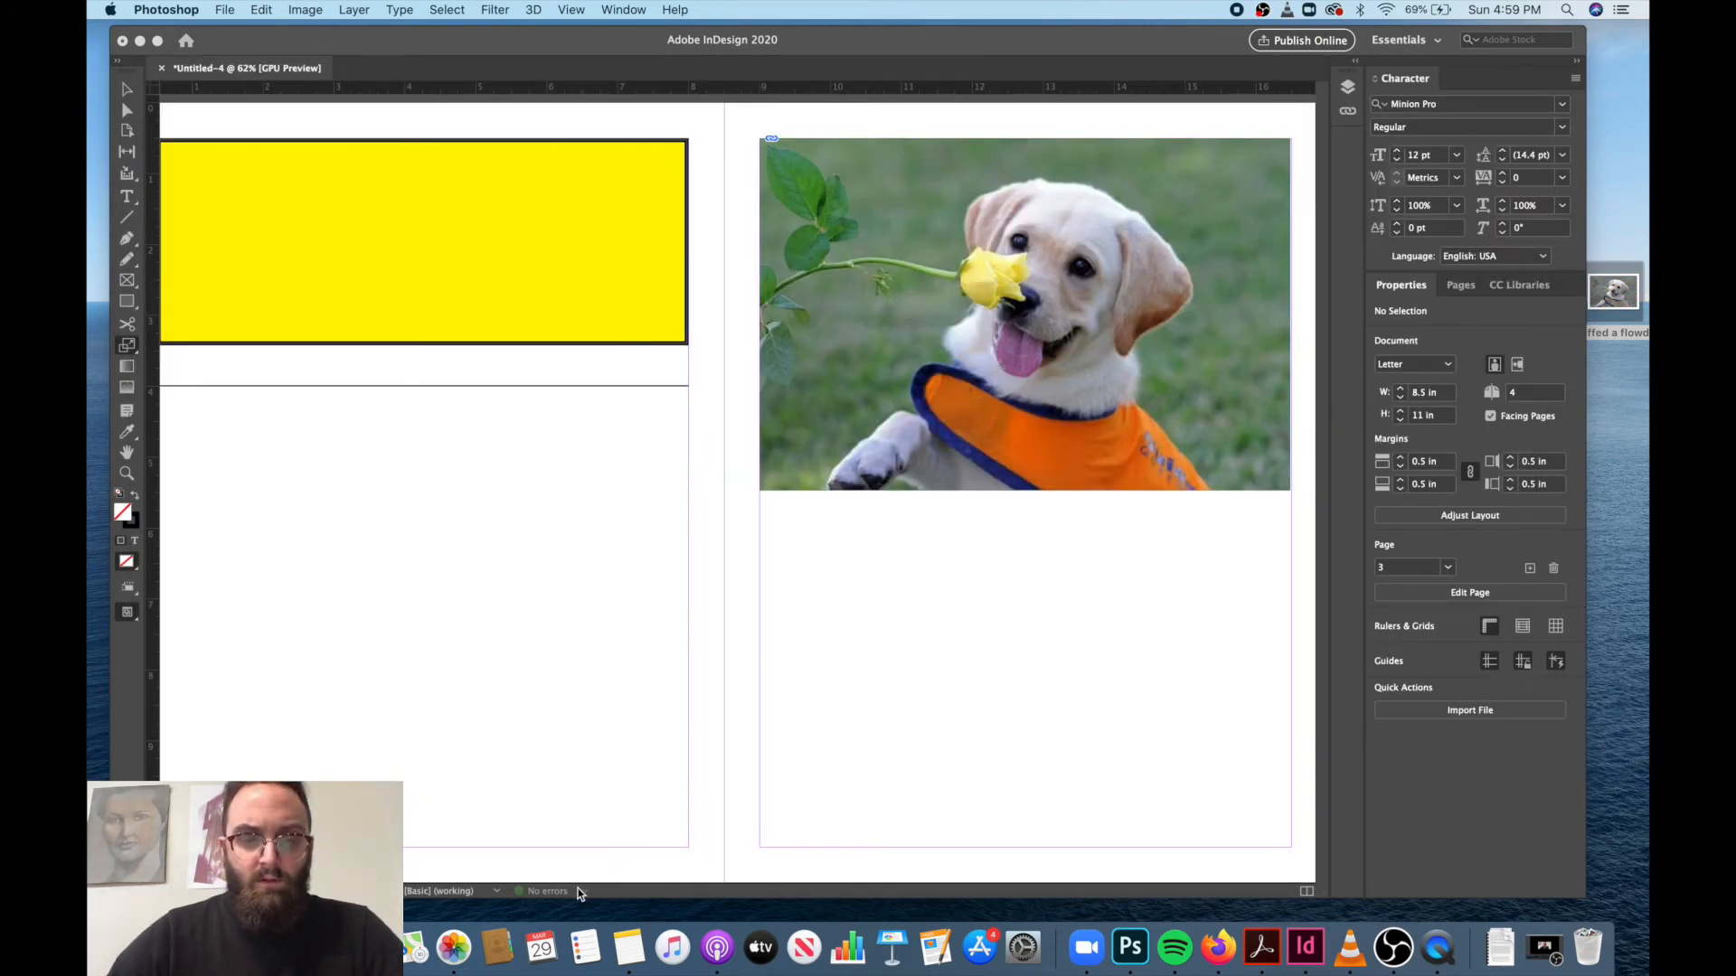
Return to the InDesign document and open its Preflight error list.
click(818, 529)
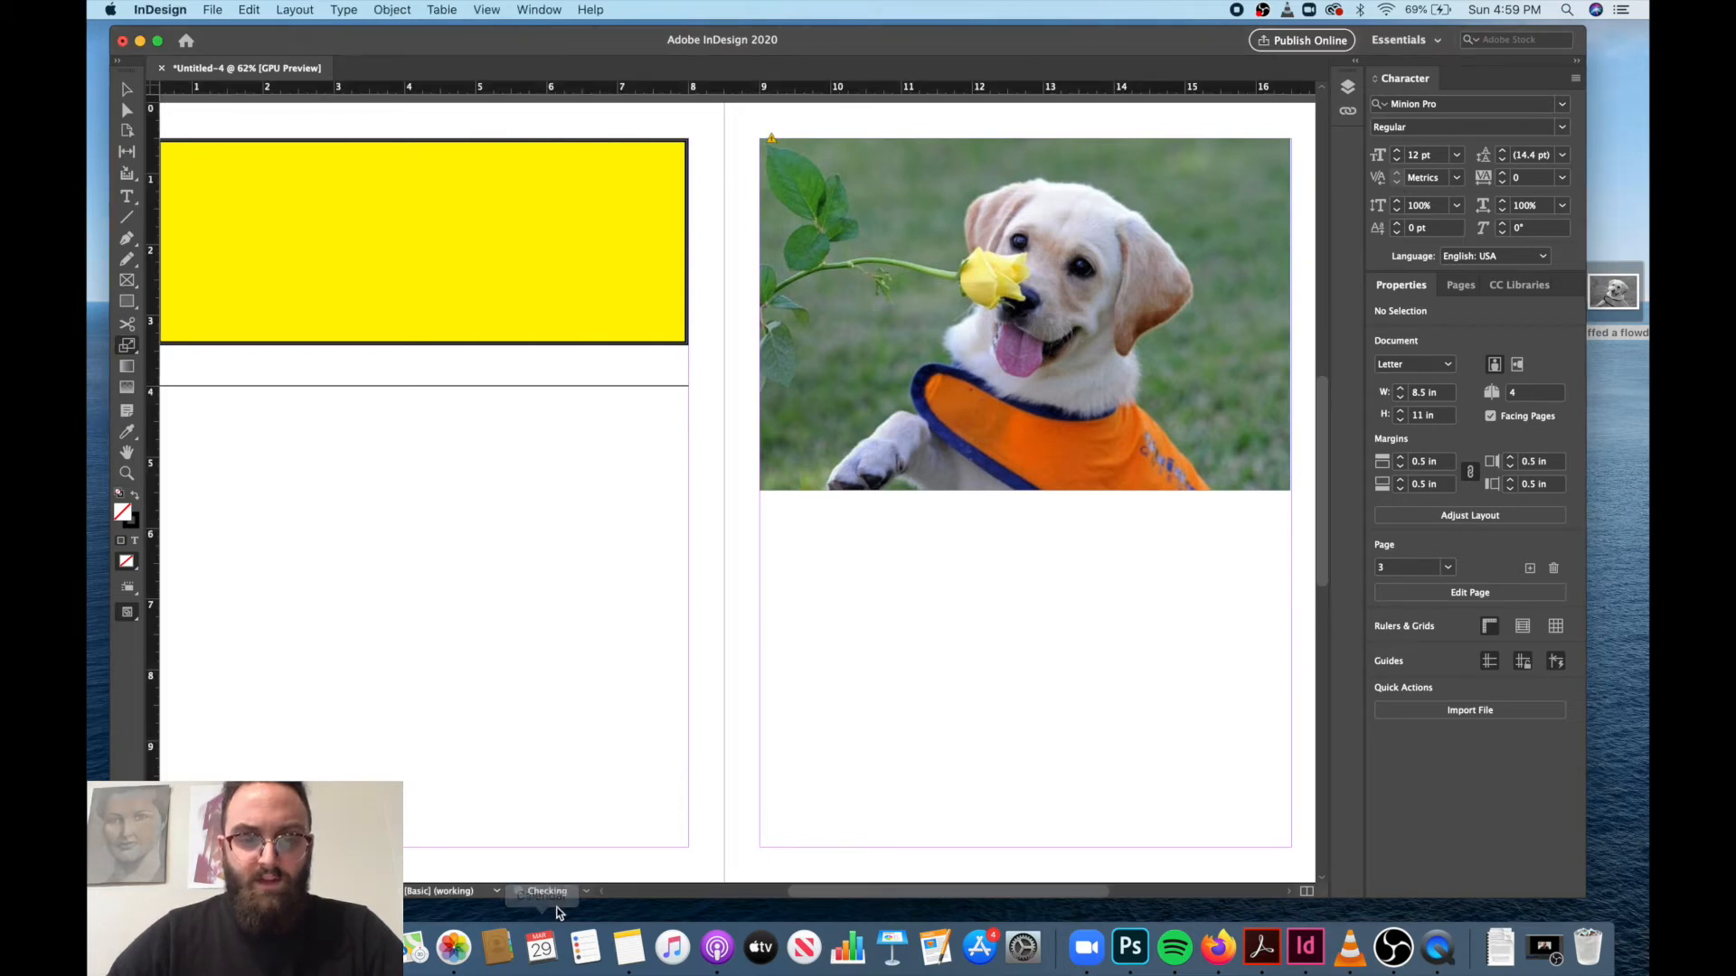
click(582, 892)
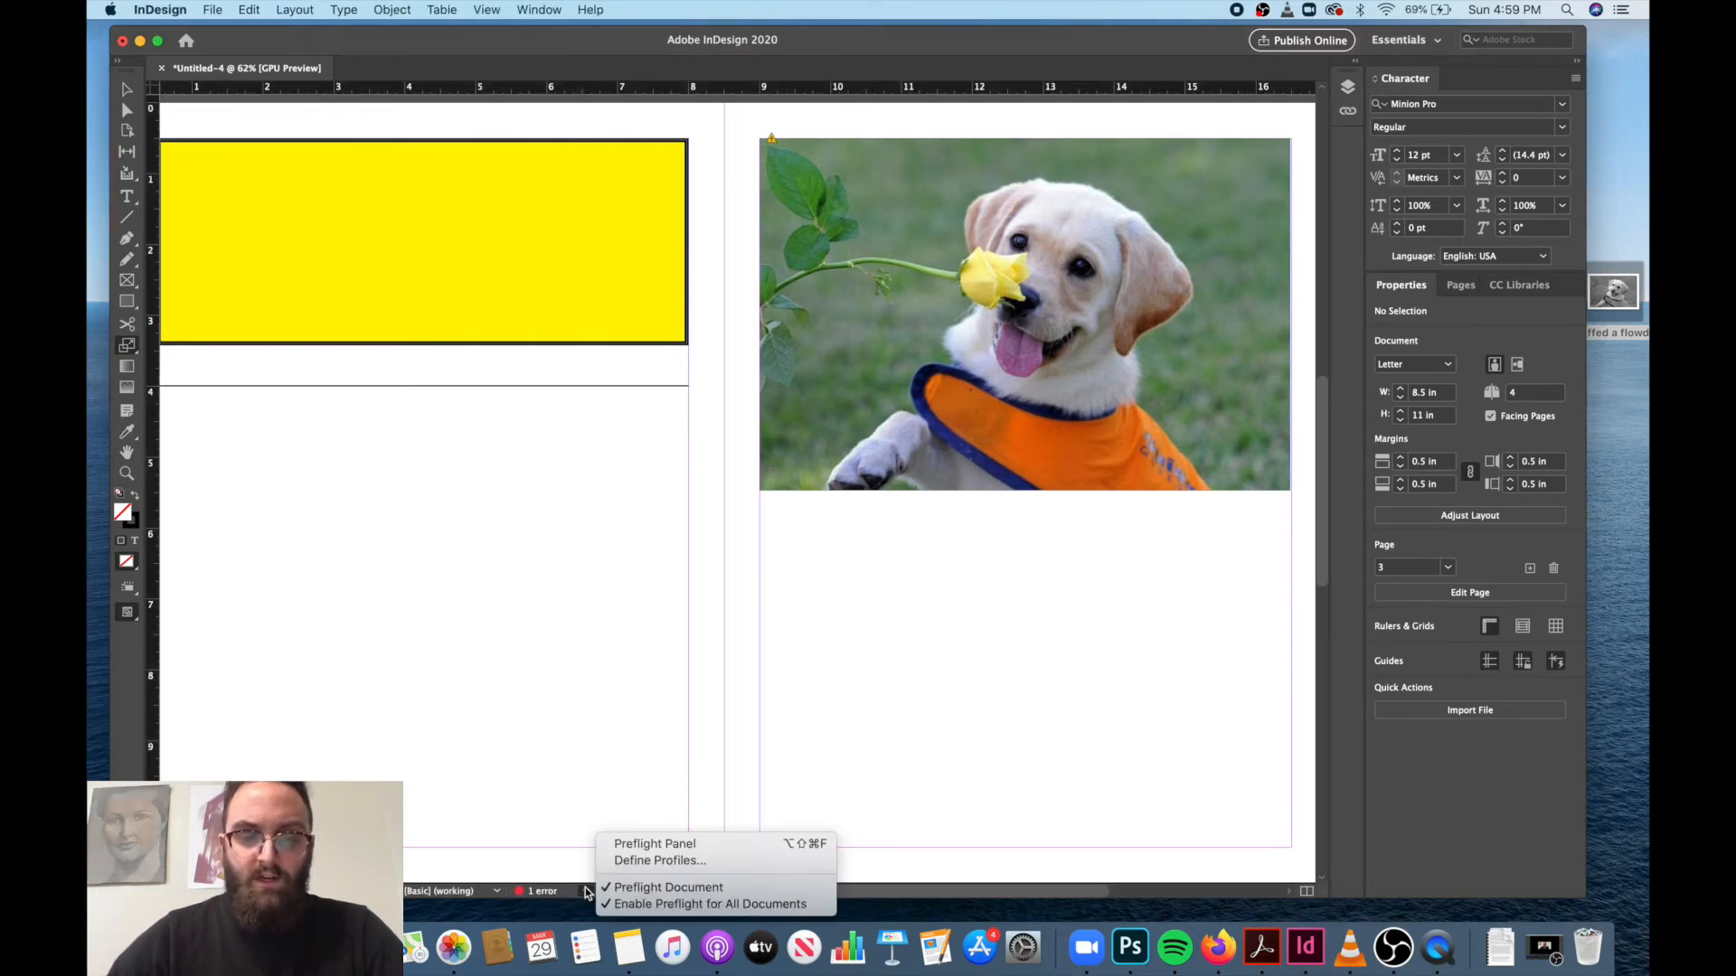
click(549, 893)
double_click(542, 896)
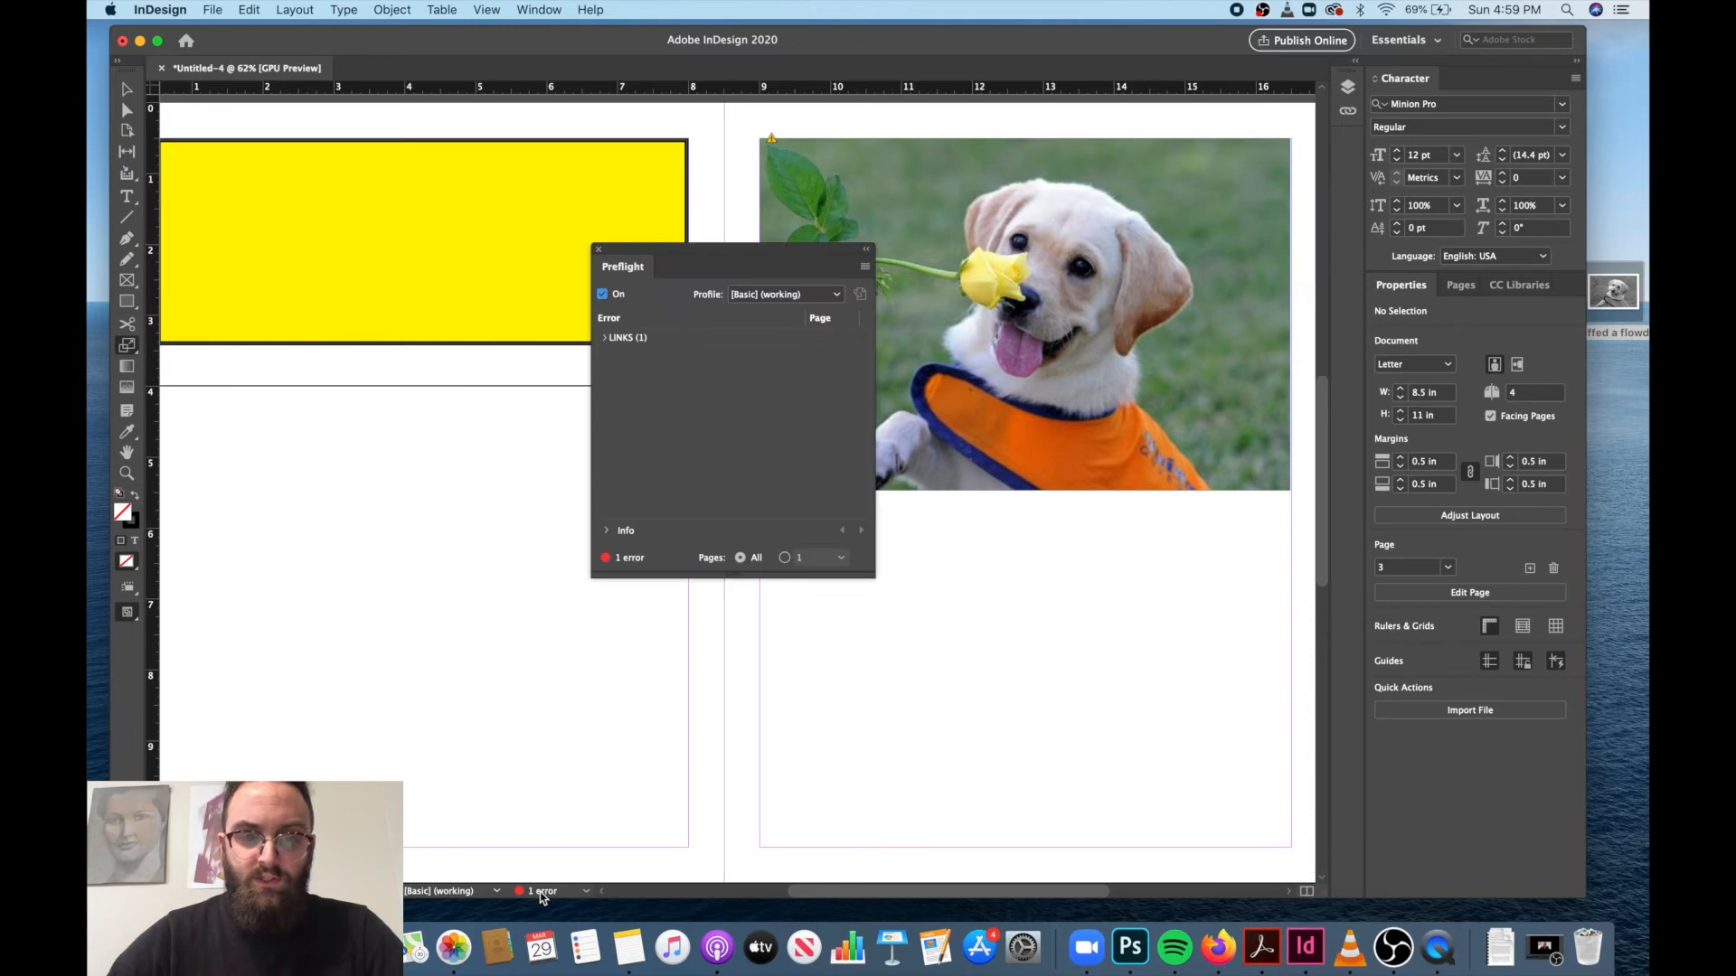
Expand the modified link error, go to I sniffed a flowder.jpg on page 3, and close Preflight with the Selection tool active.
click(613, 340)
click(605, 339)
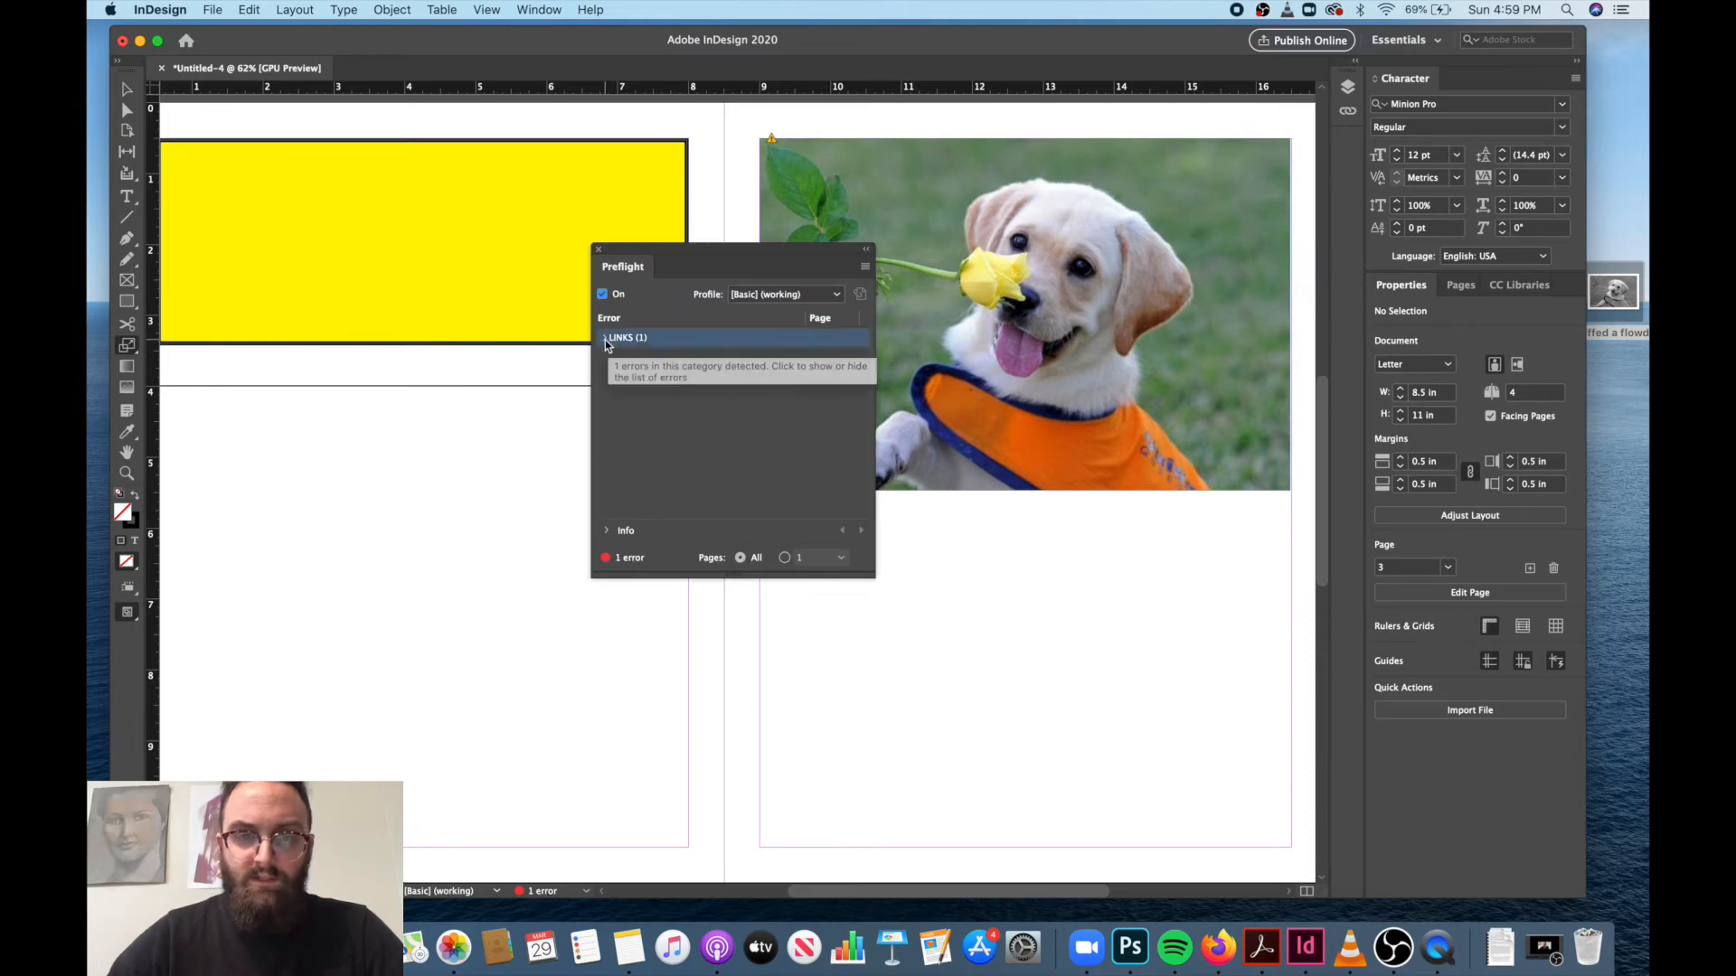
click(637, 359)
click(637, 359)
double_click(654, 373)
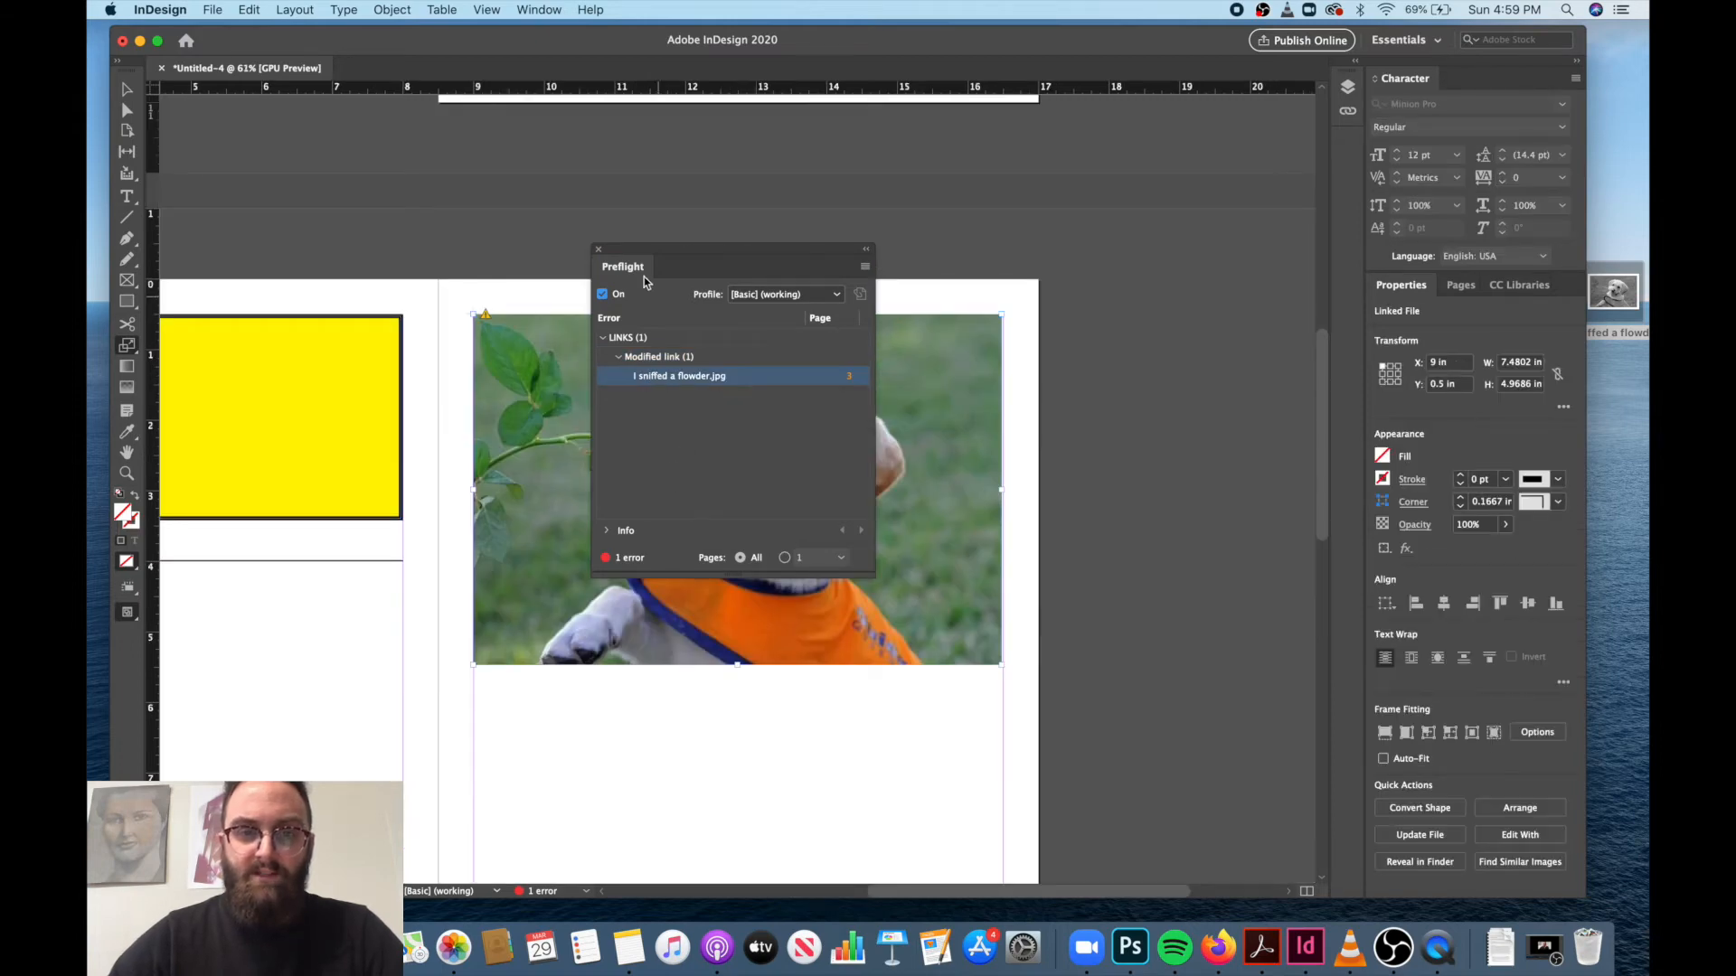
click(599, 252)
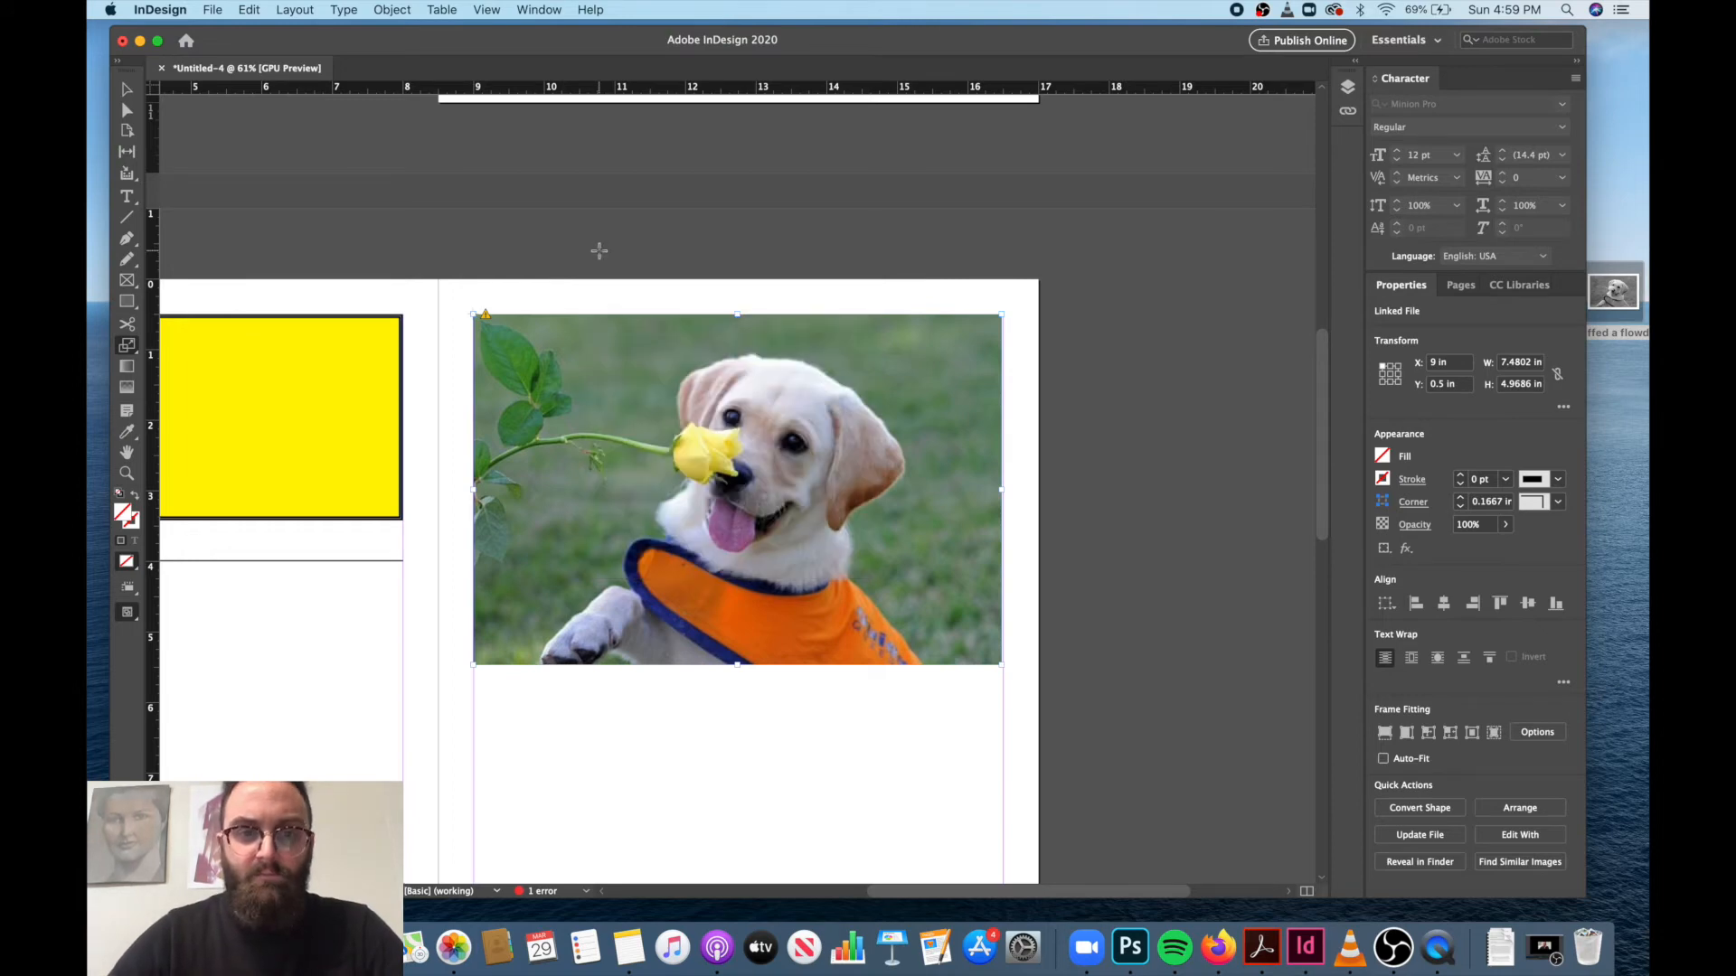
click(129, 93)
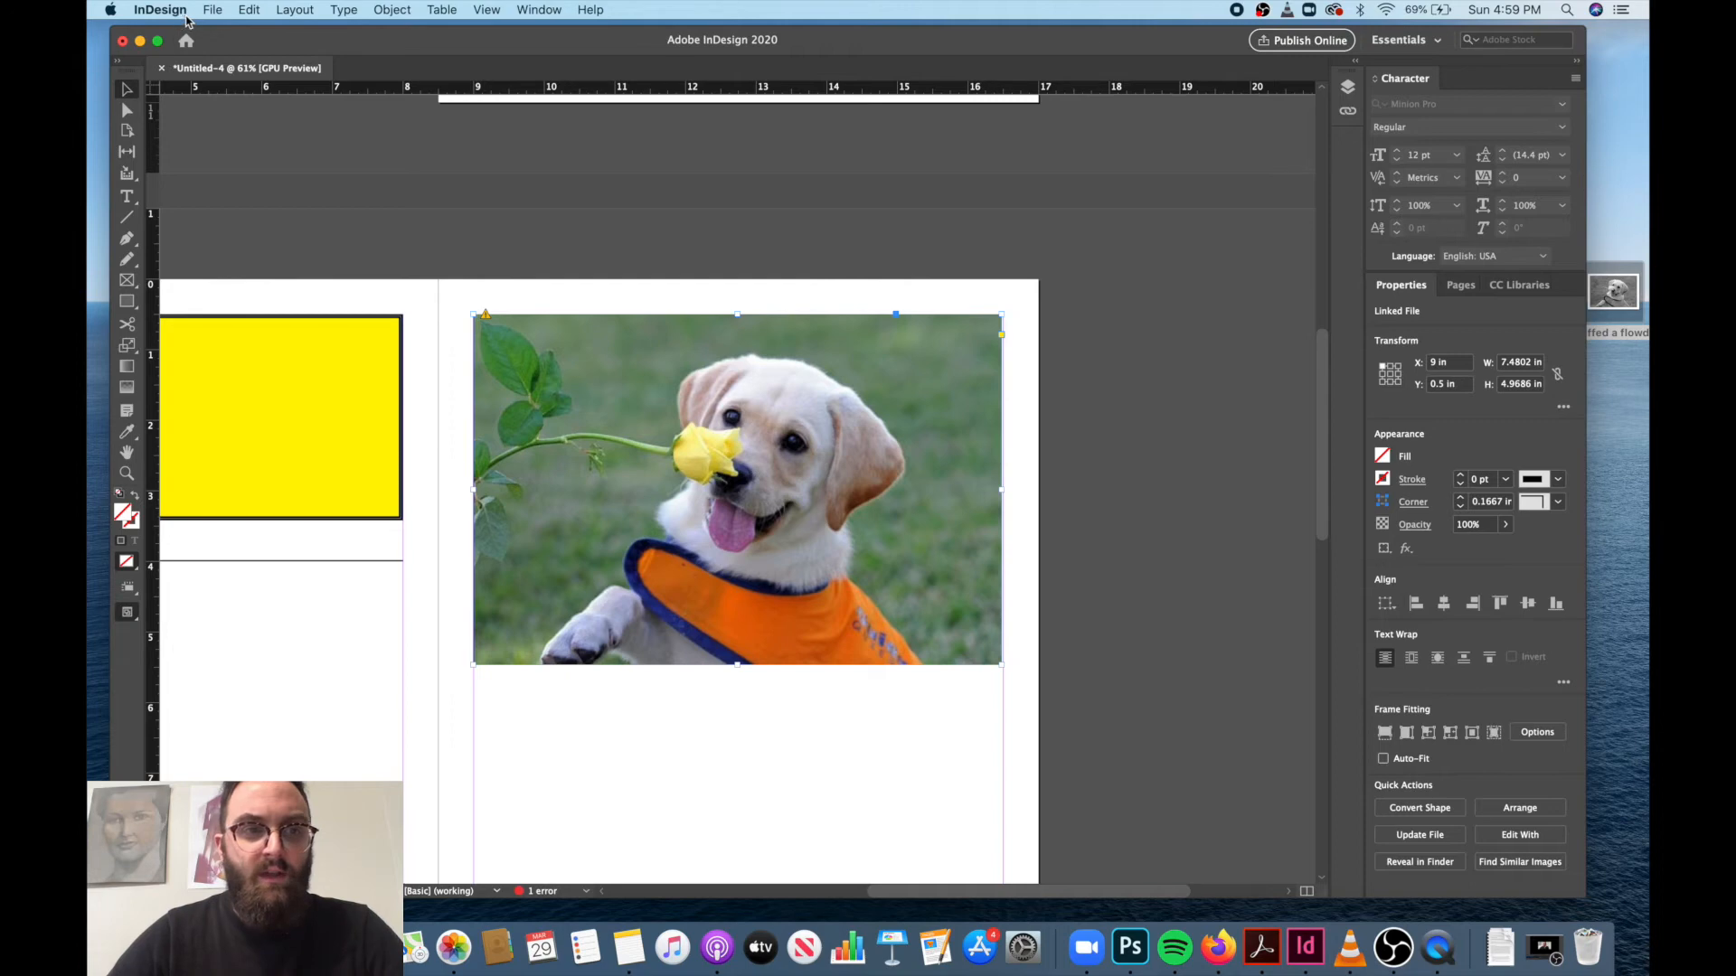
Replace the selected puppy image by placing the grayscale I sniffed a flowder file from the Desktop.
click(213, 12)
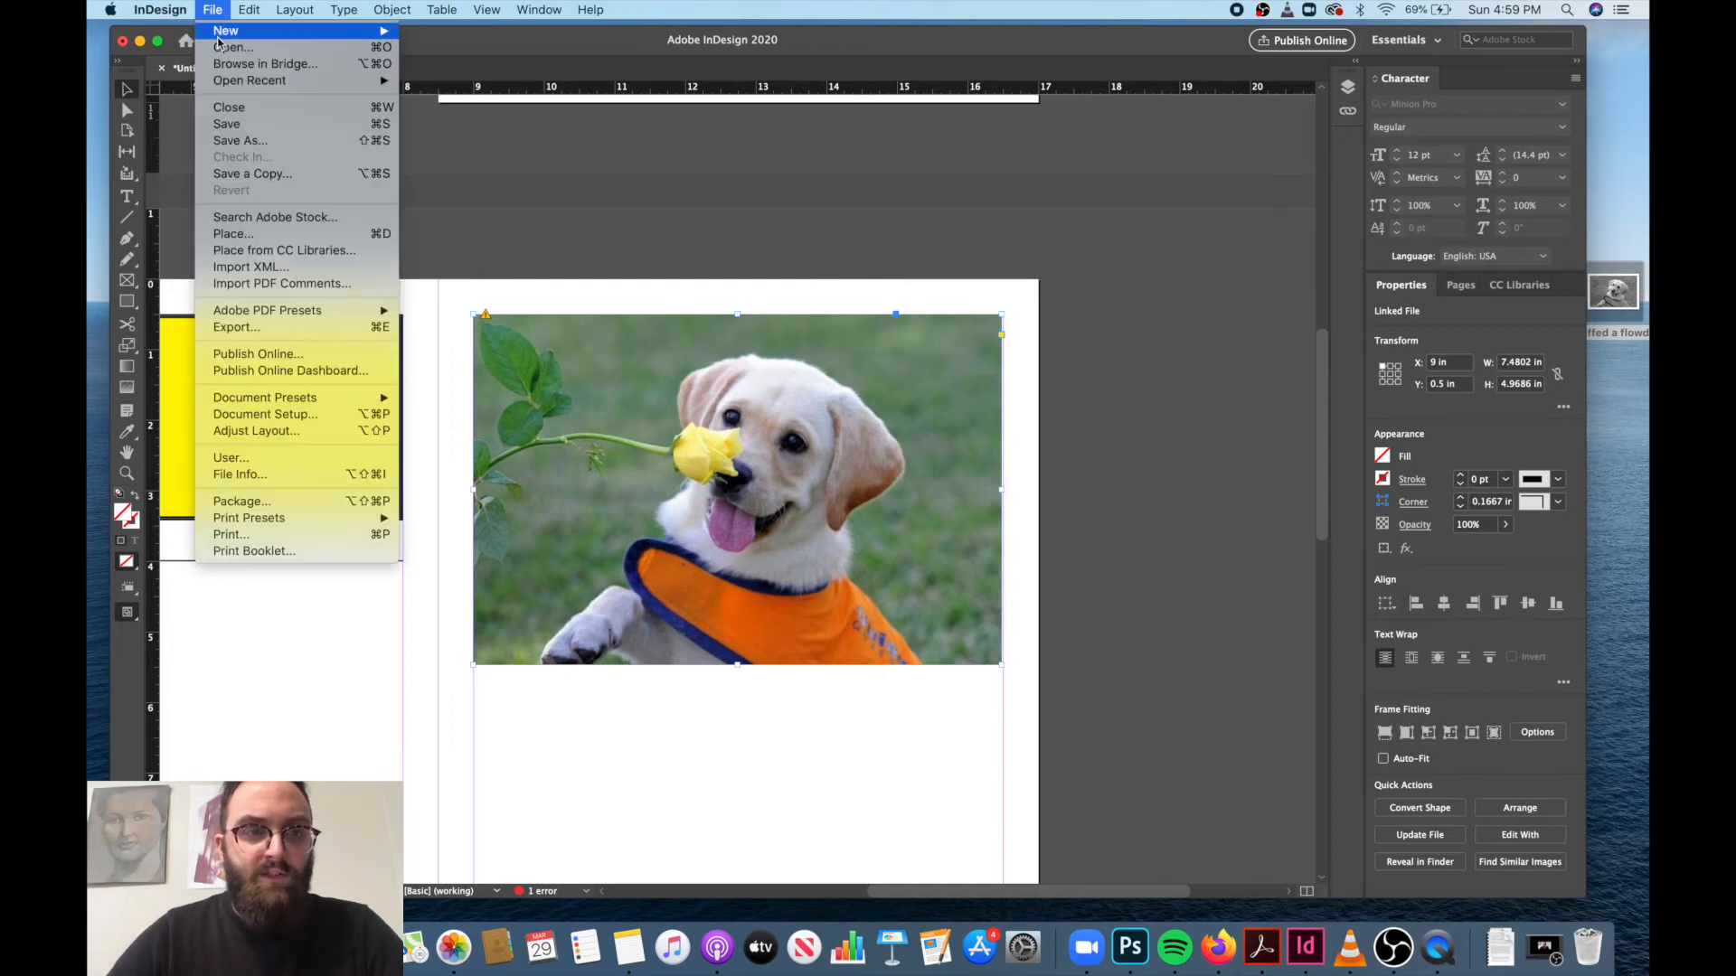
click(253, 233)
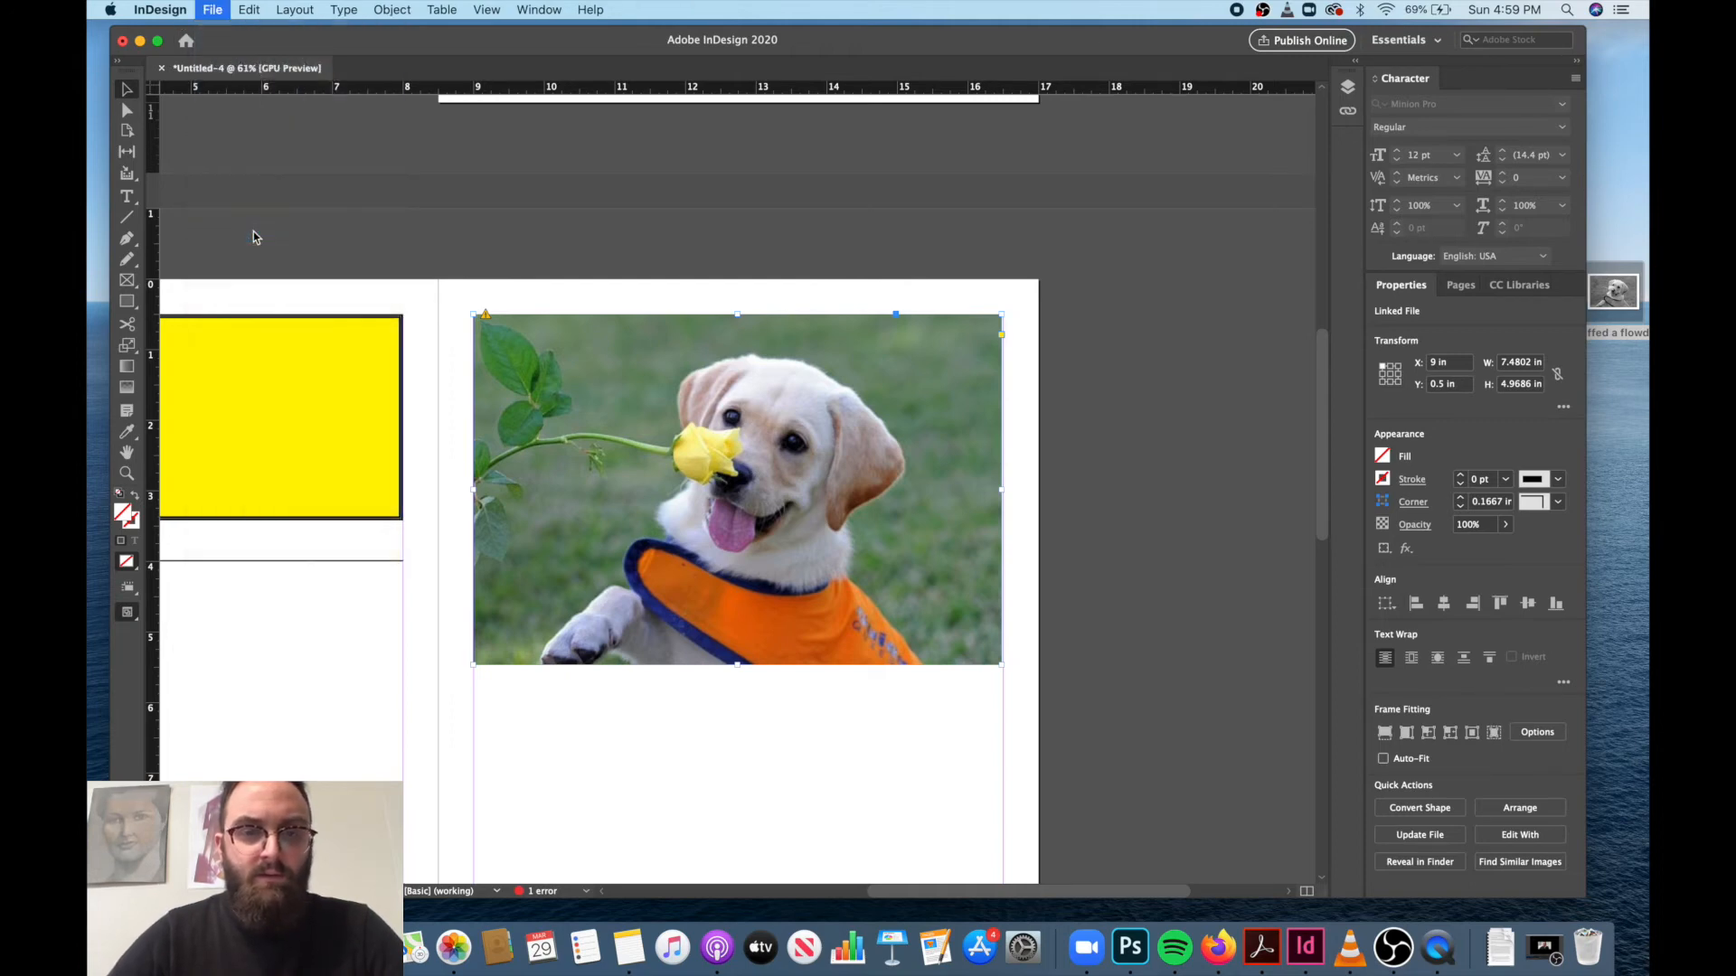
click(693, 256)
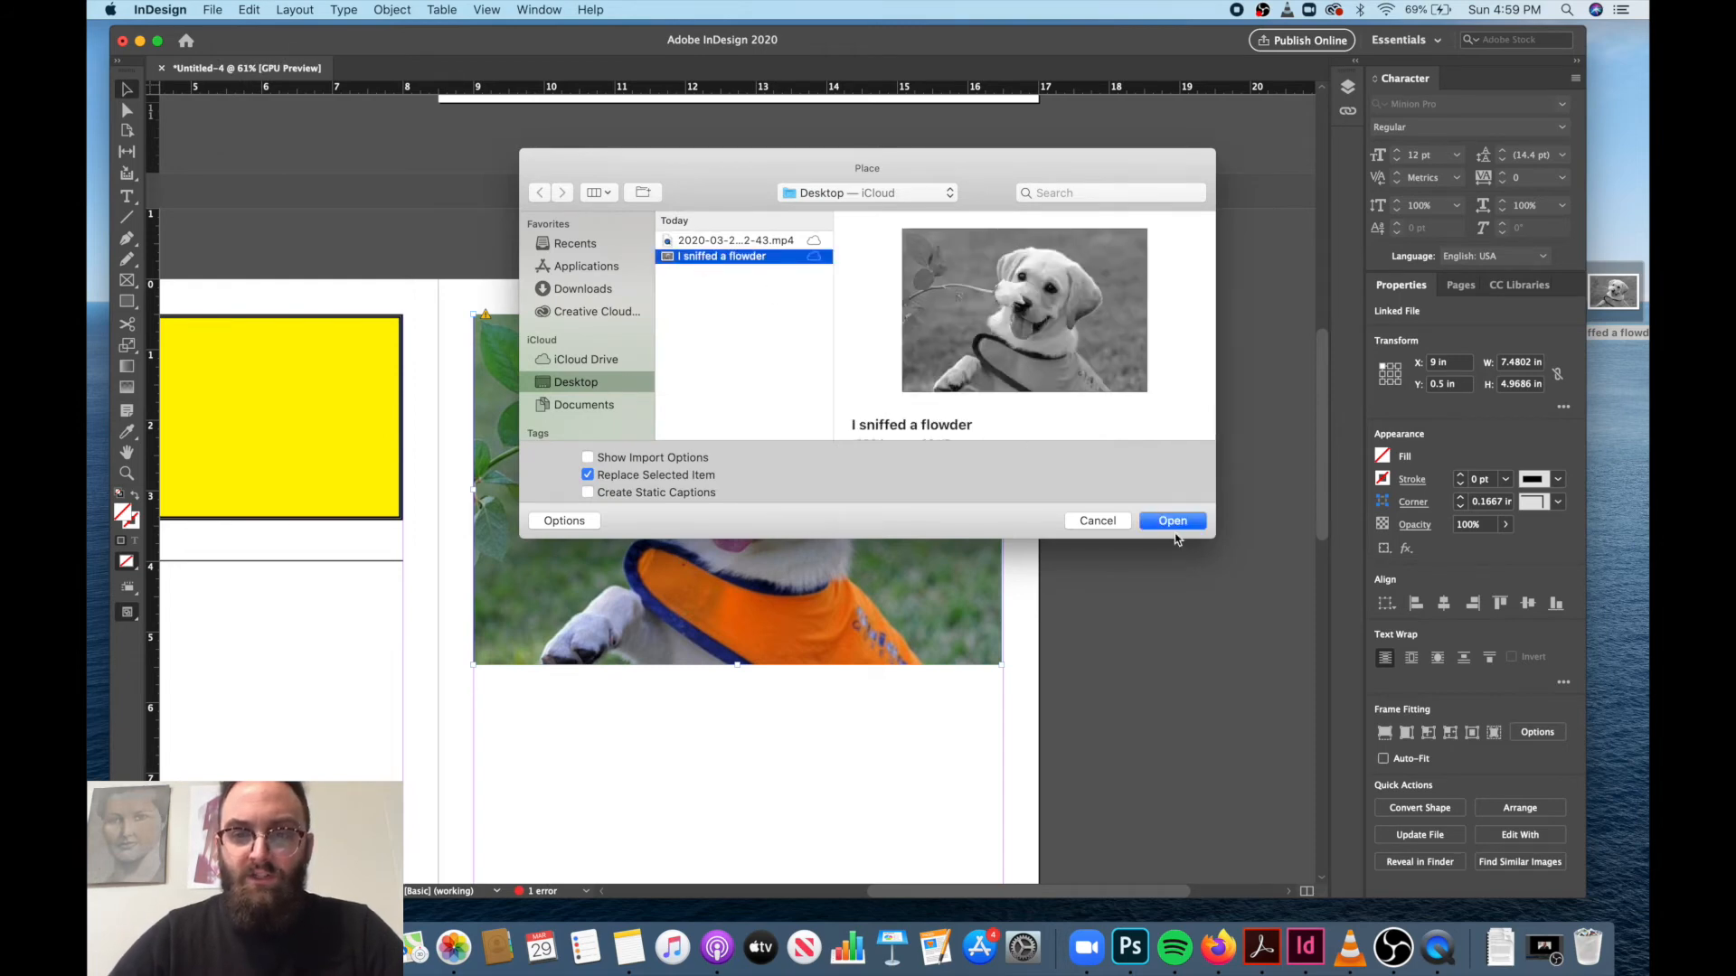
click(1172, 521)
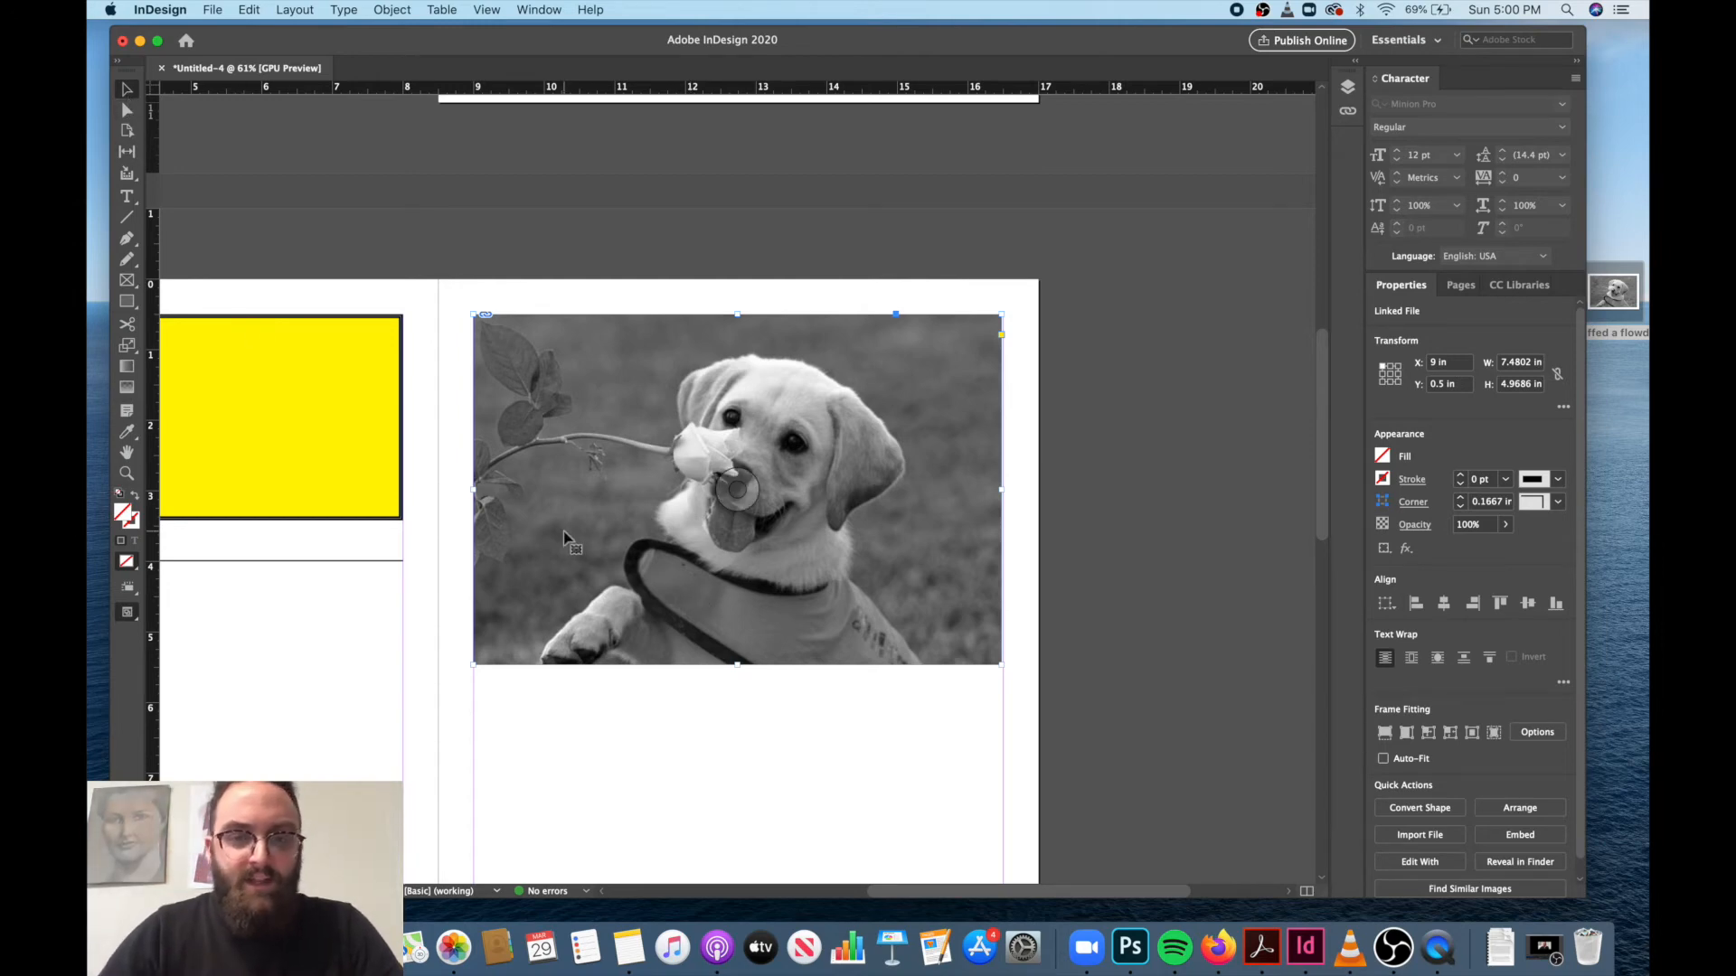
Scale the puppy image inside its frame to about 6.38 by 4.26 in, leaving an empty margin on all sides.
click(738, 493)
drag(1000, 665, 1027, 690)
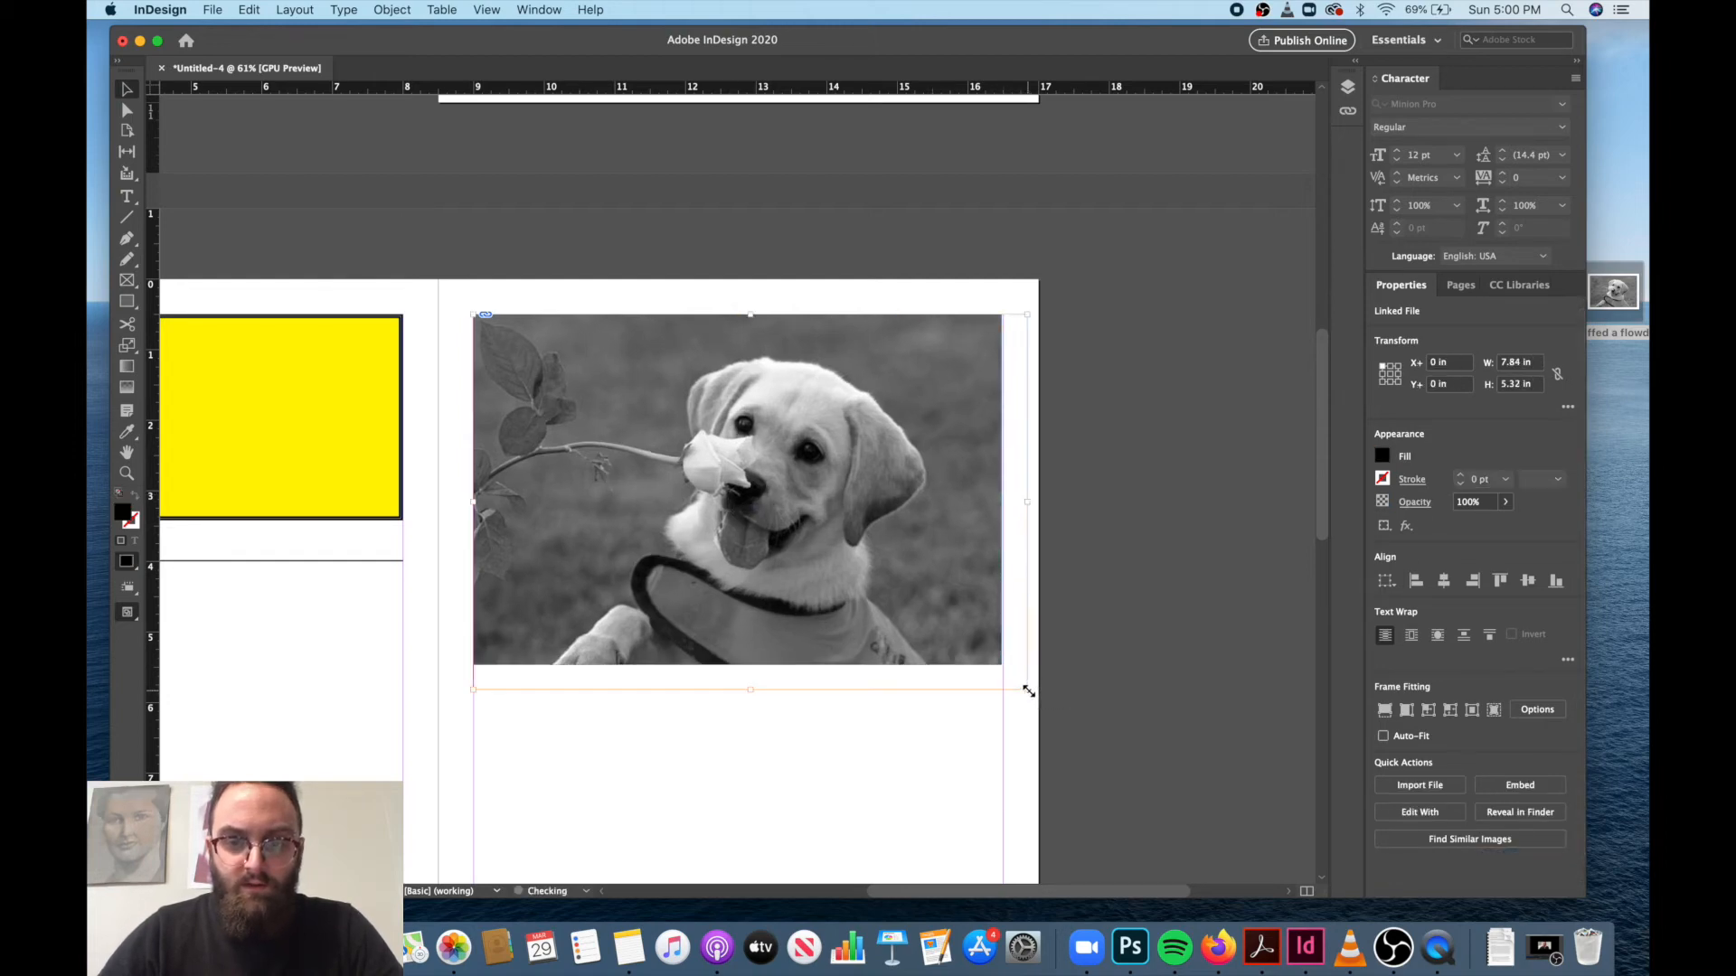
drag(473, 315, 513, 340)
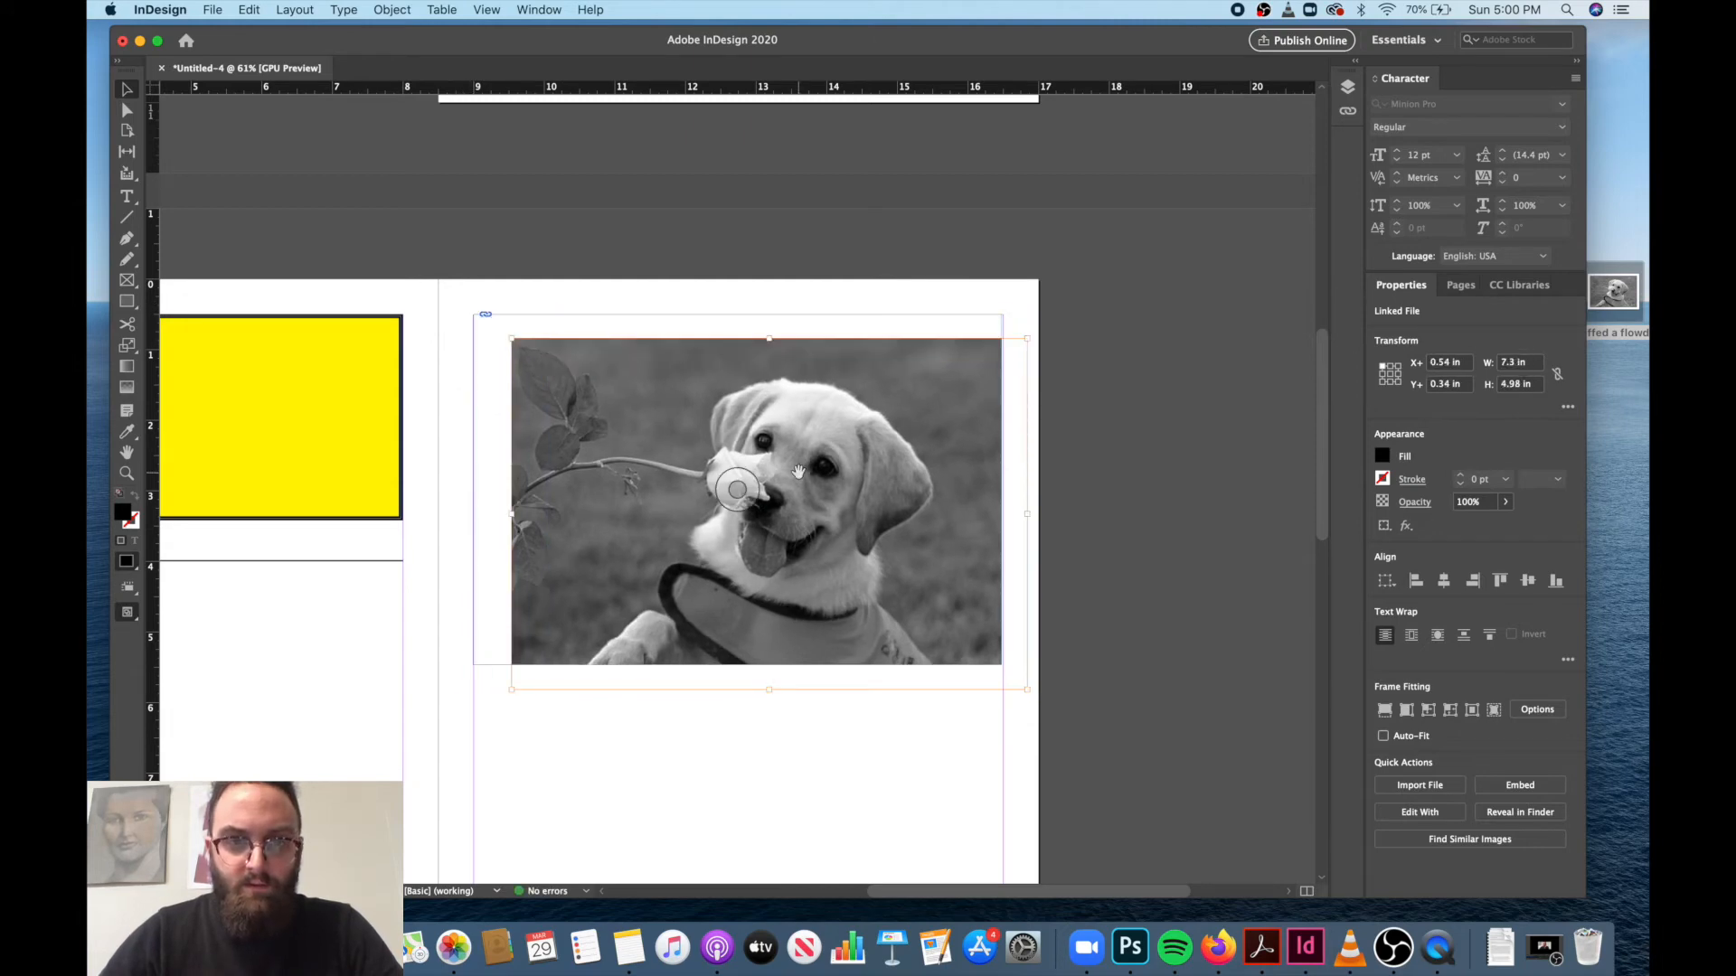
drag(1027, 690, 963, 639)
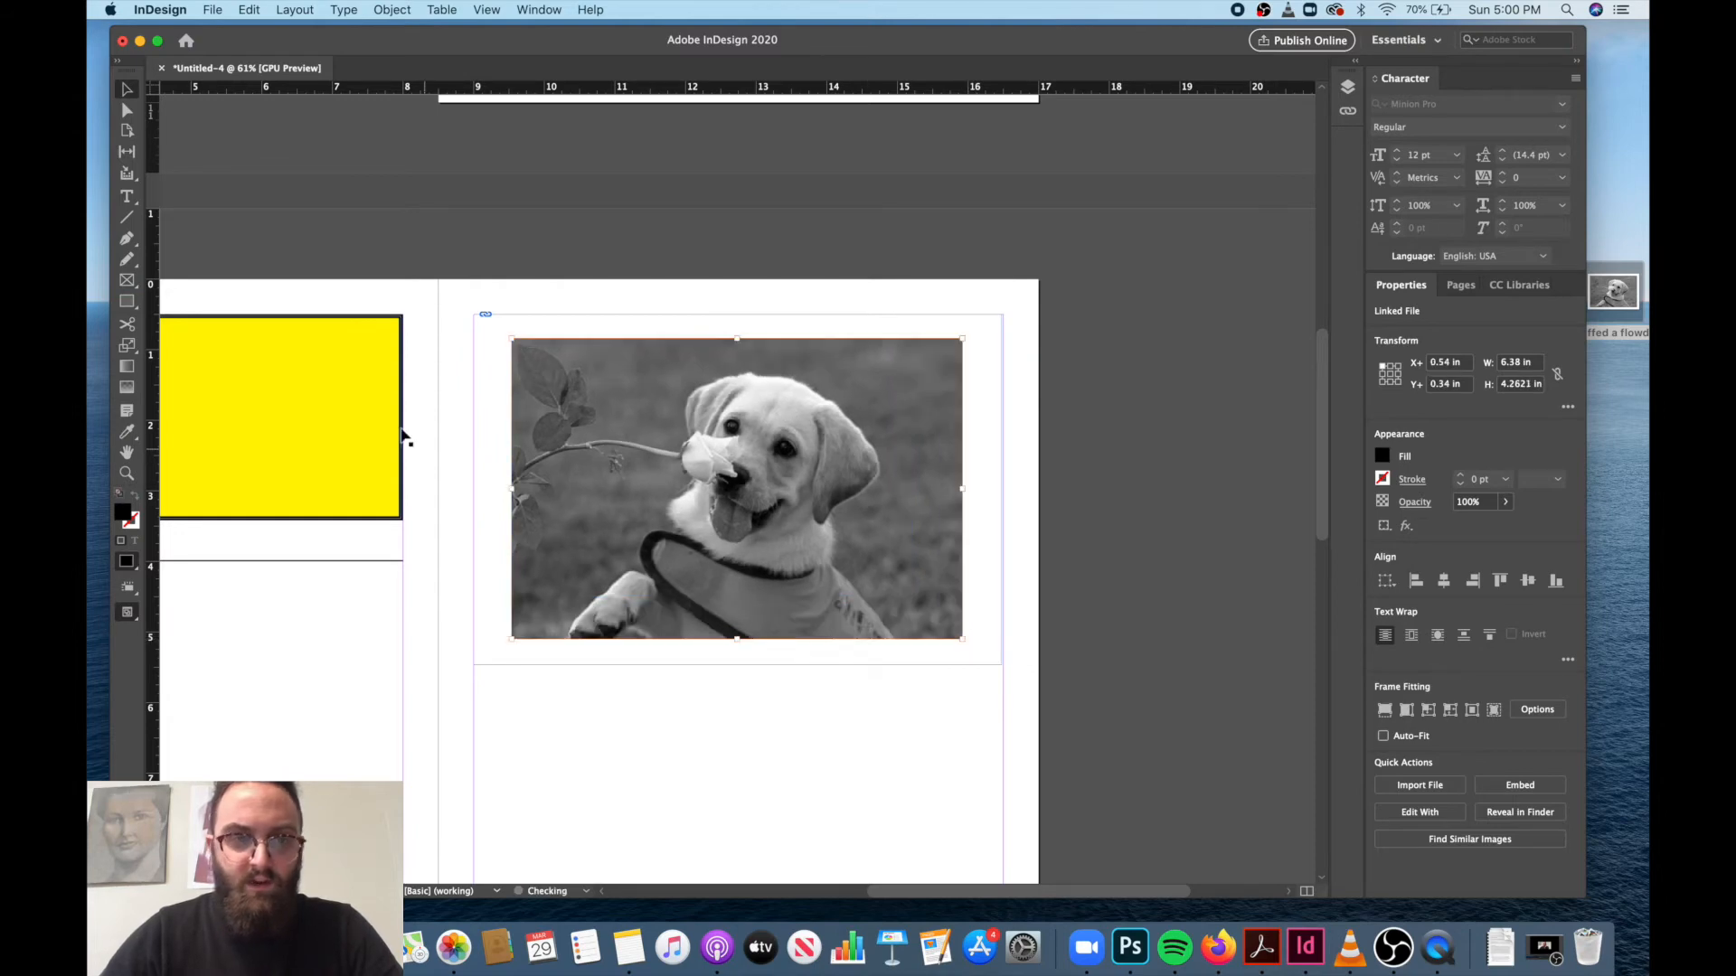
Move the puppy frame from page 3 onto the two text columns of page 1, at about X 1.08 in, Y 4.94 in.
click(601, 659)
drag(600, 659, 620, 712)
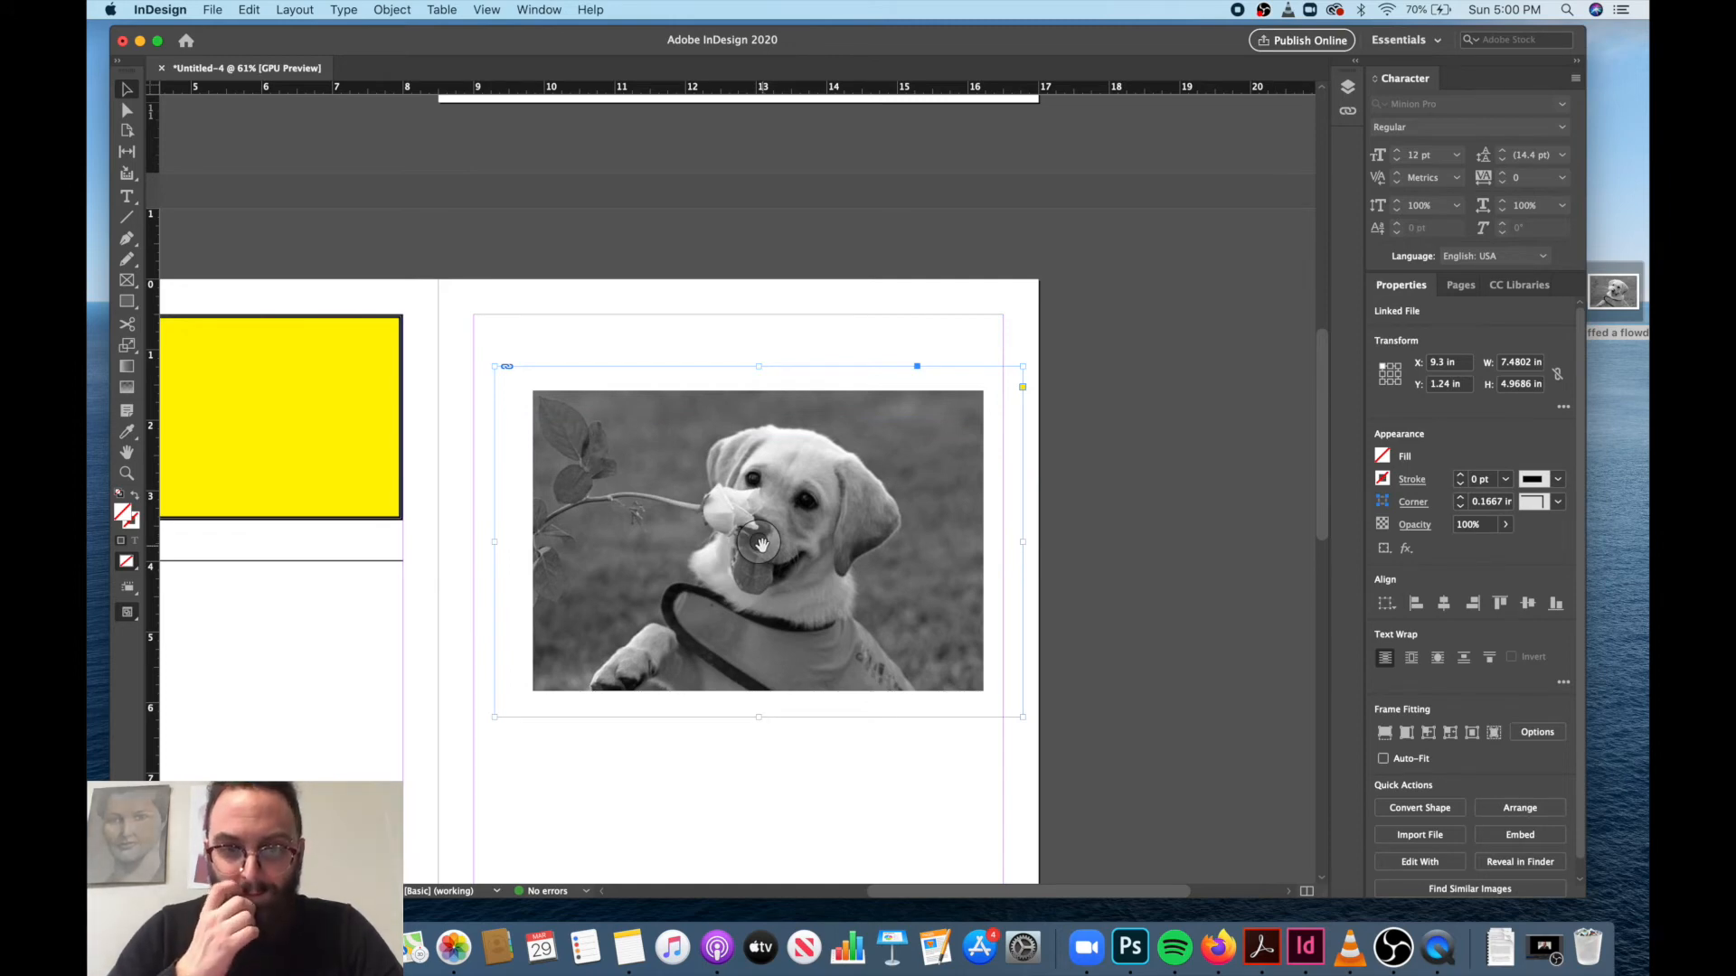
drag(600, 424, 579, 389)
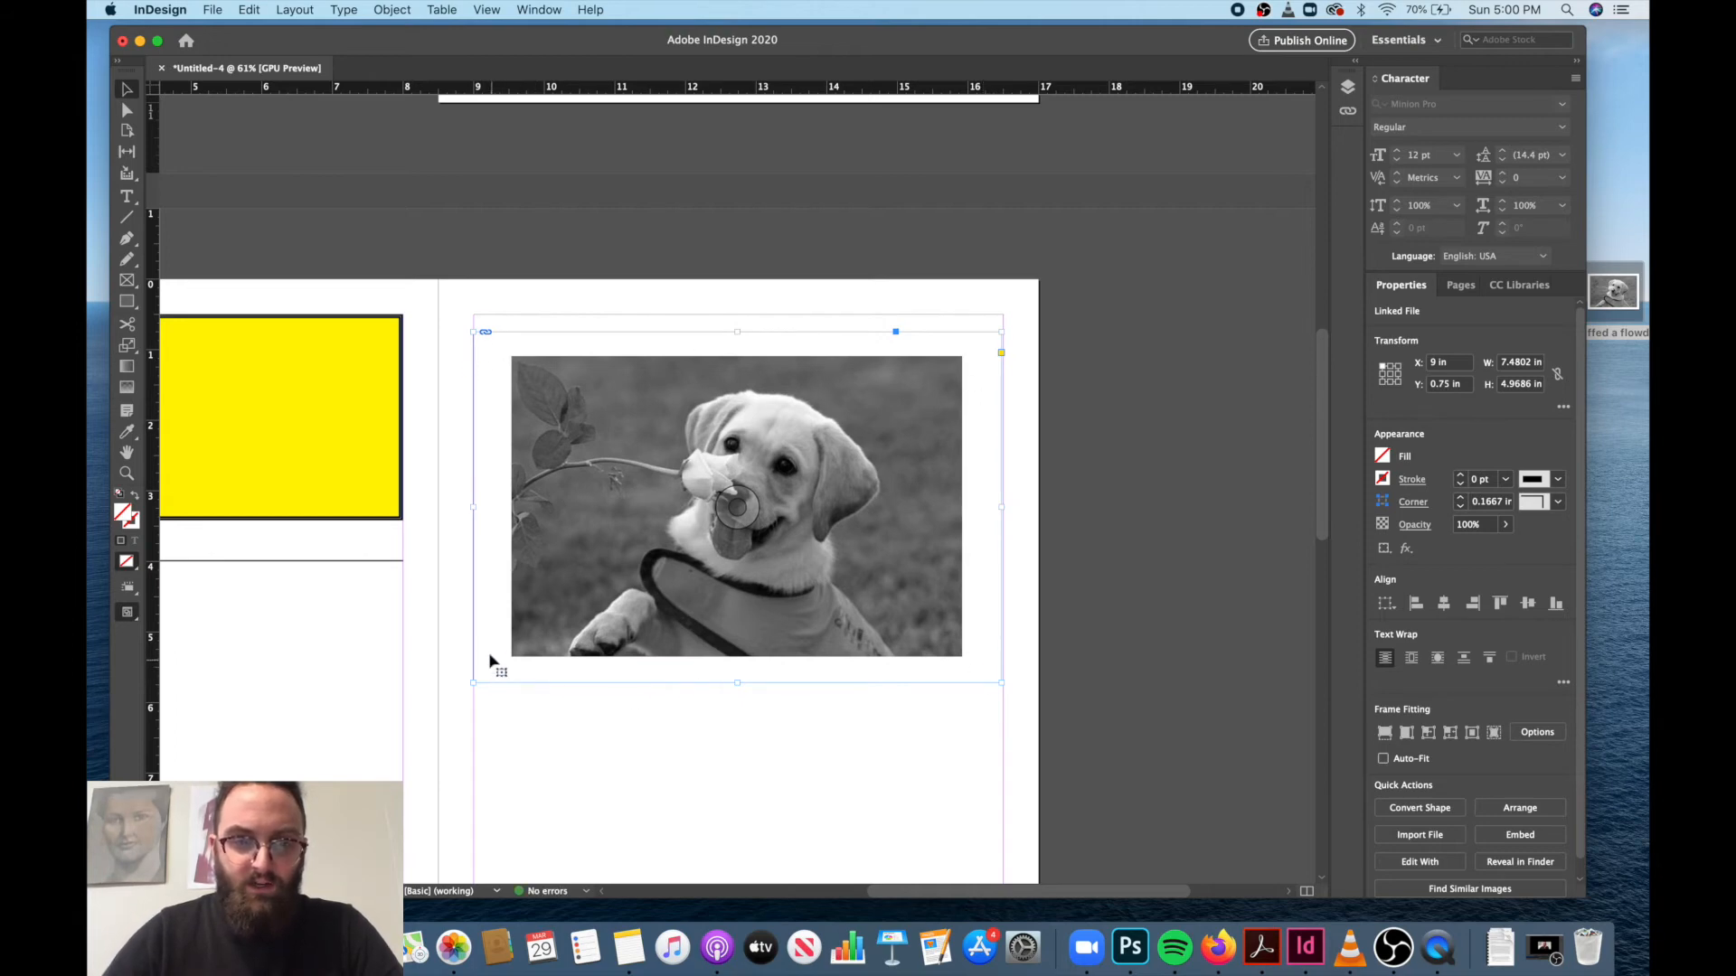
scroll(594, 487, up, 2)
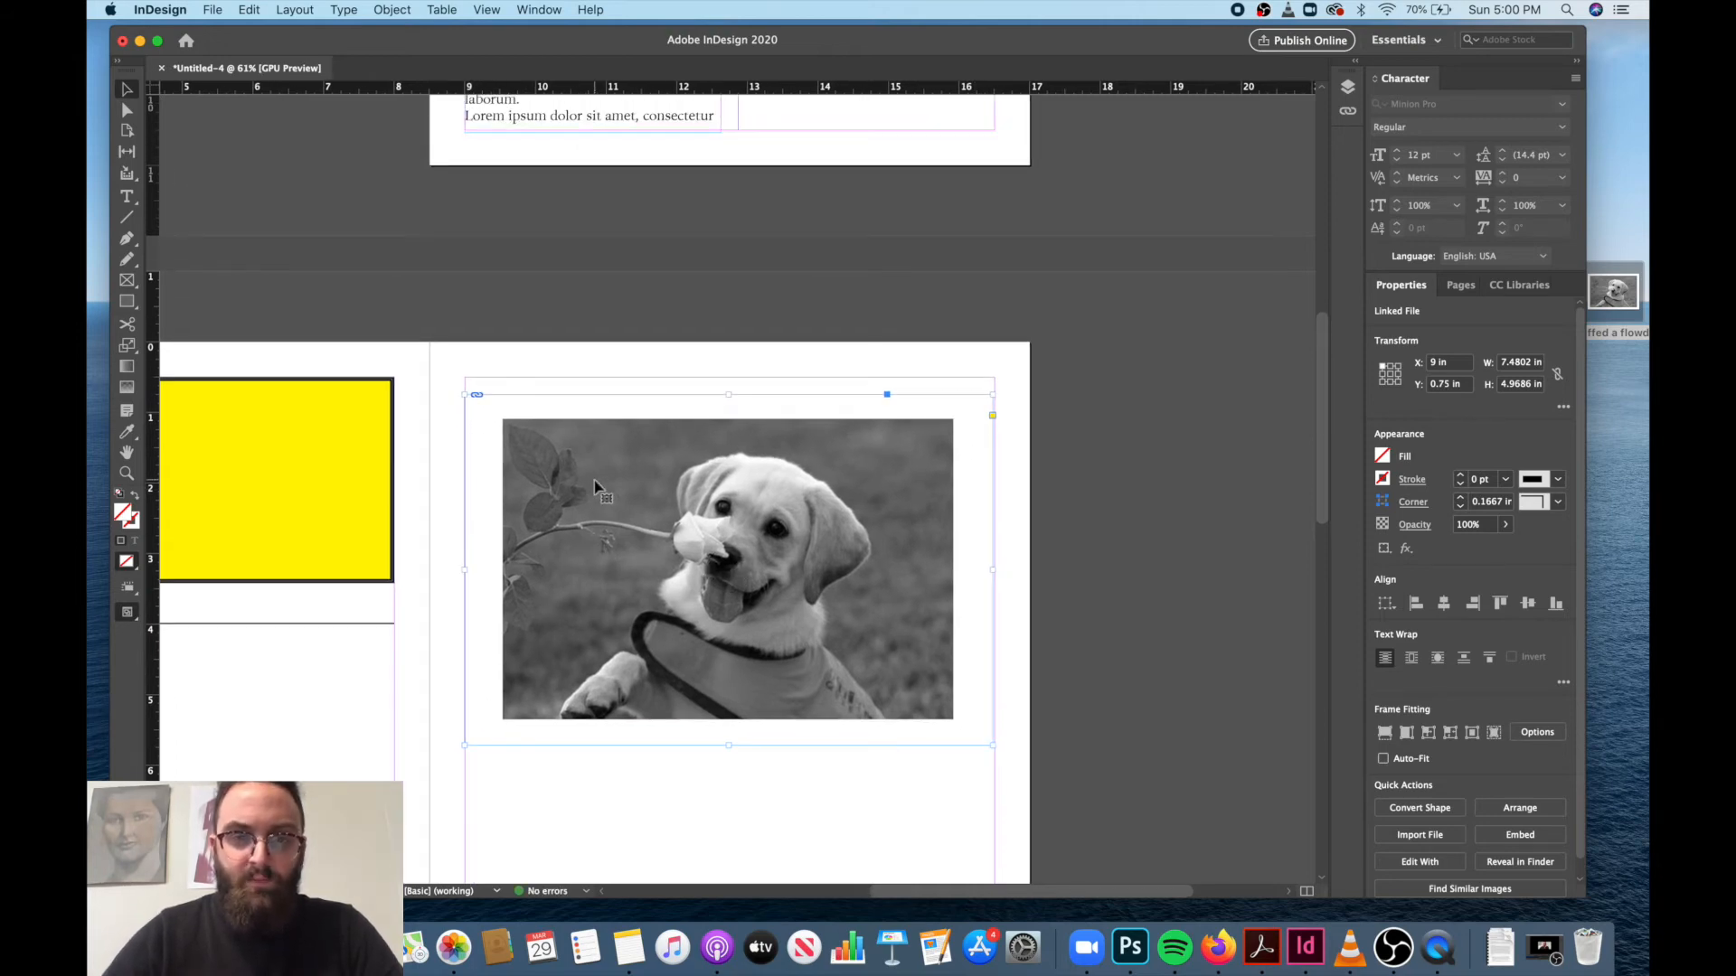
drag(723, 522, 800, 365)
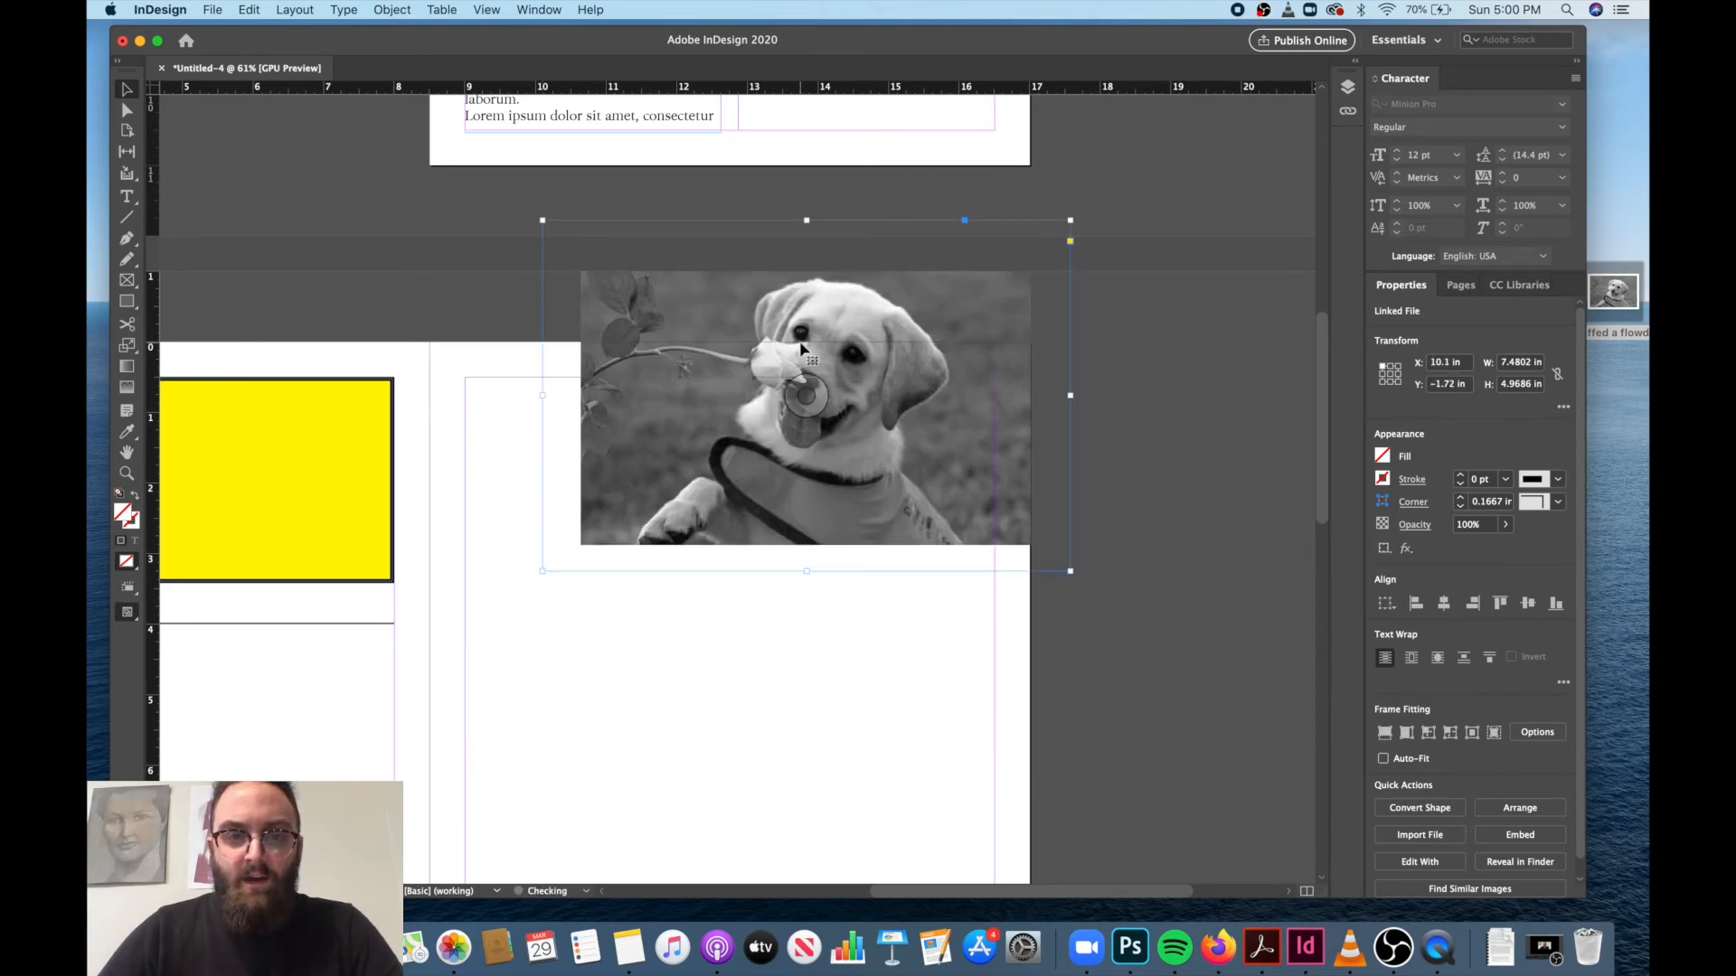
scroll(802, 357, up, 7)
drag(825, 533, 719, 336)
scroll(866, 263, up, 7)
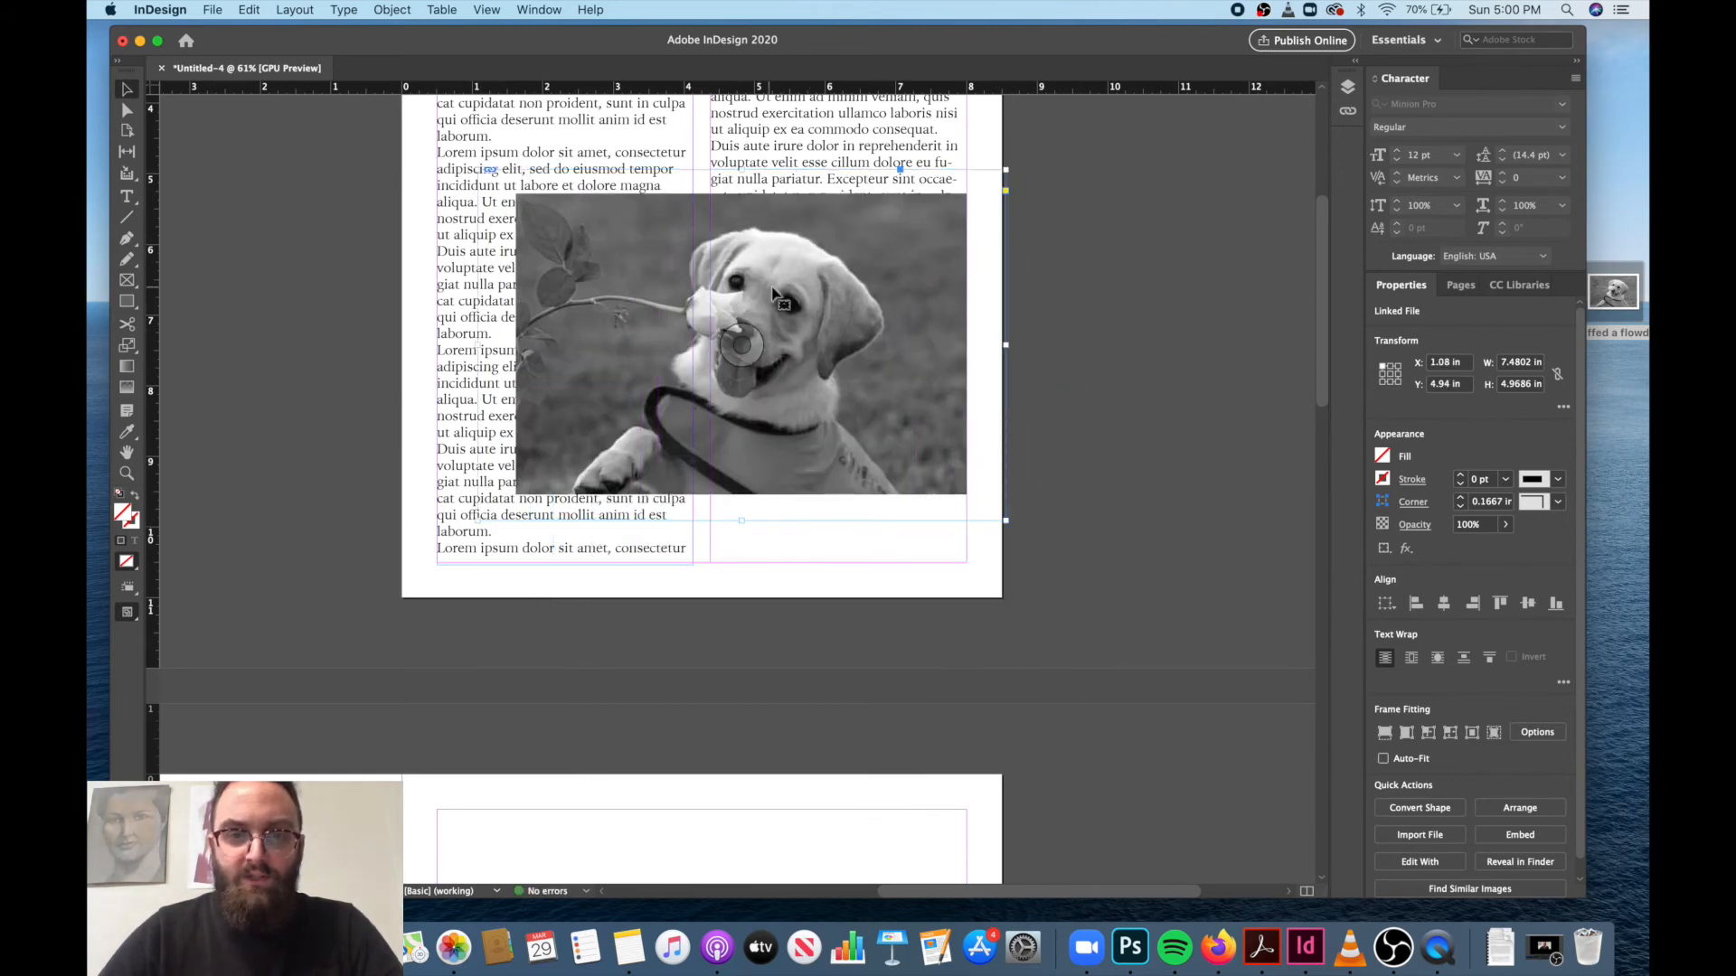
Wrap the text around the puppy frame's bounding box and tighten the frame to about 6.78 by 4.85 in.
click(1413, 663)
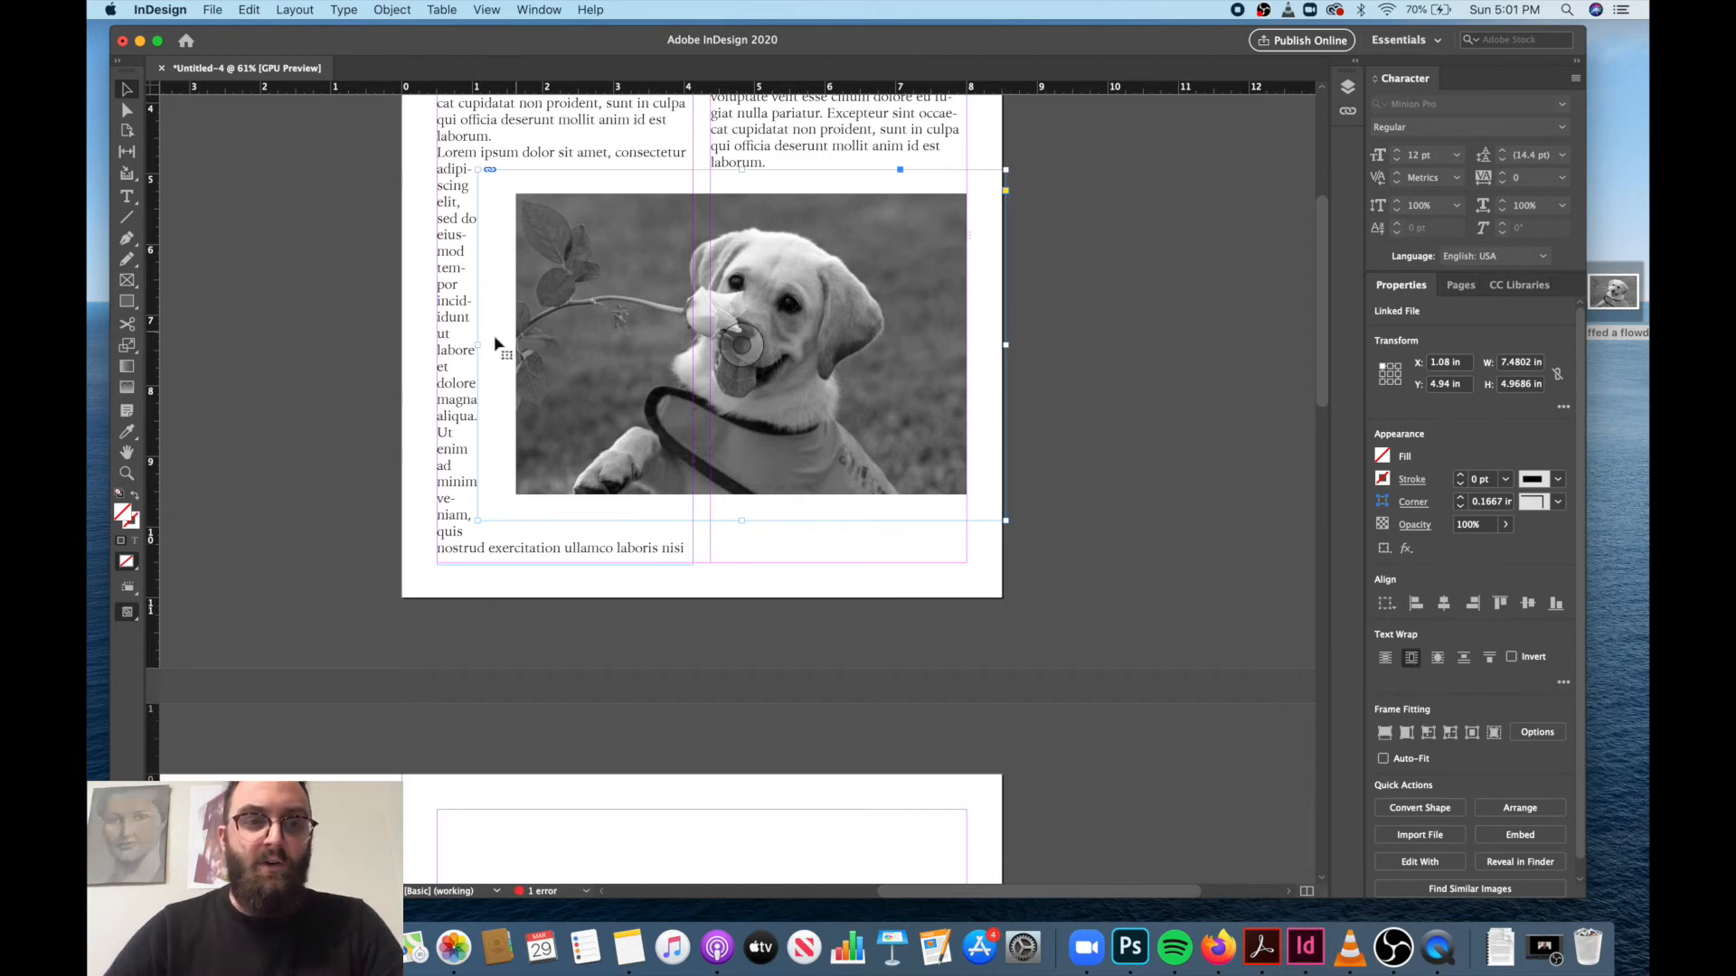
drag(480, 344, 492, 344)
drag(750, 170, 751, 176)
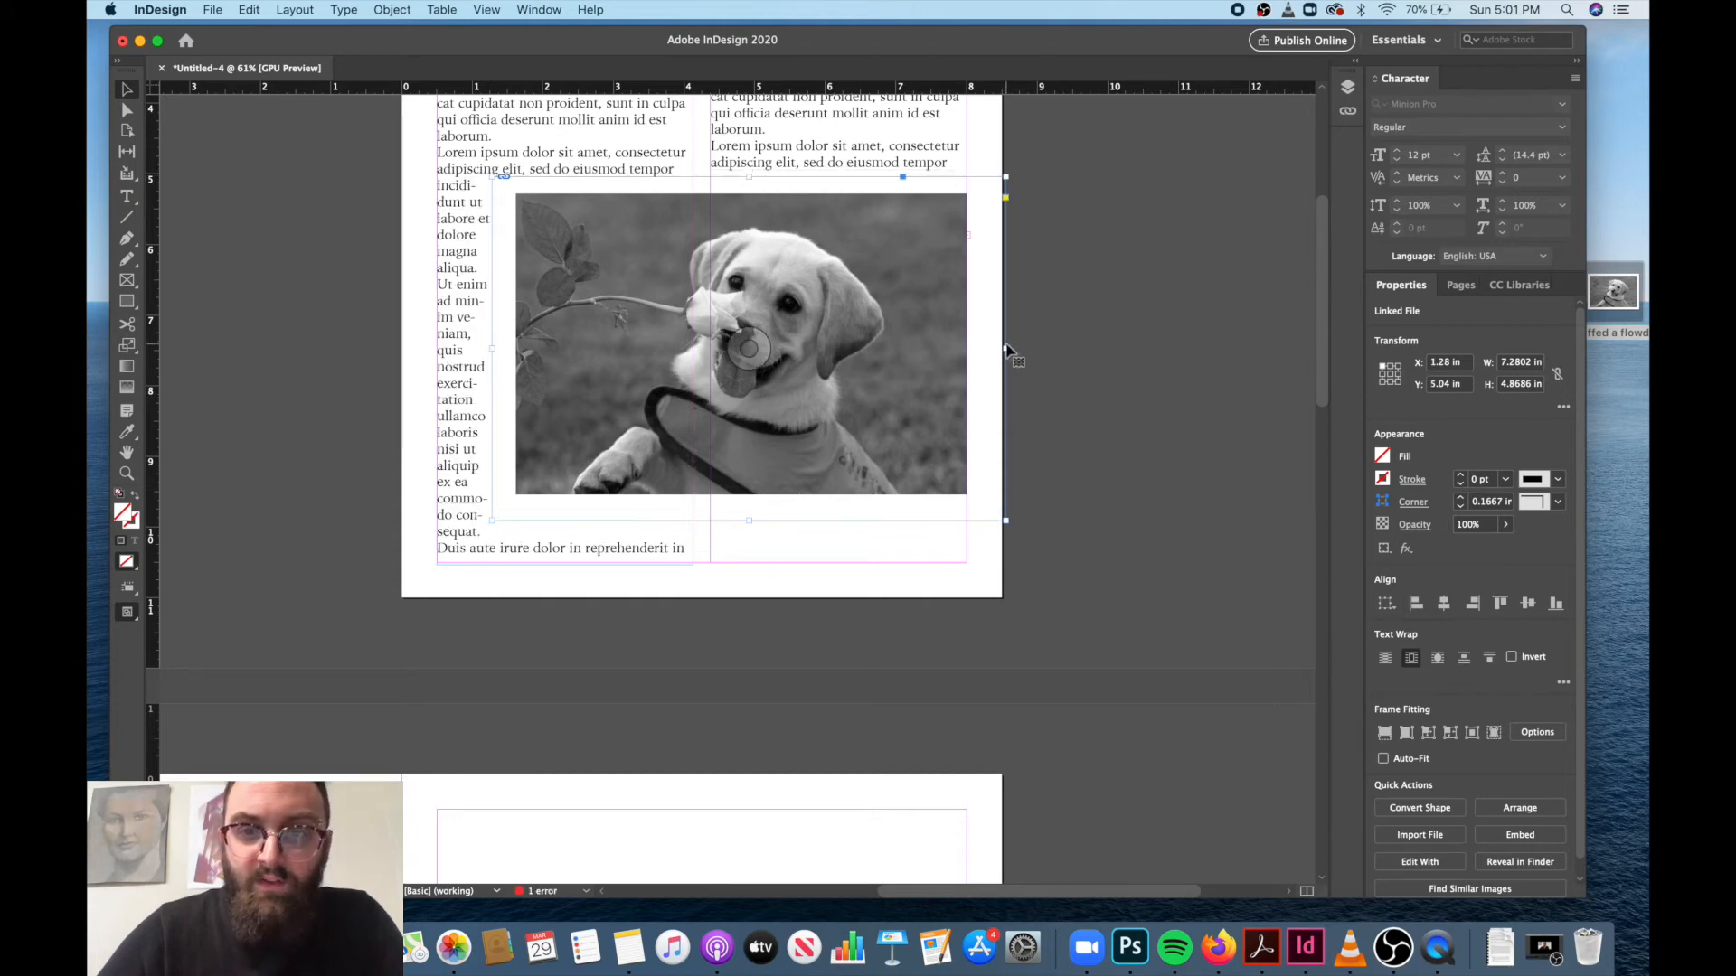
drag(1006, 348, 989, 350)
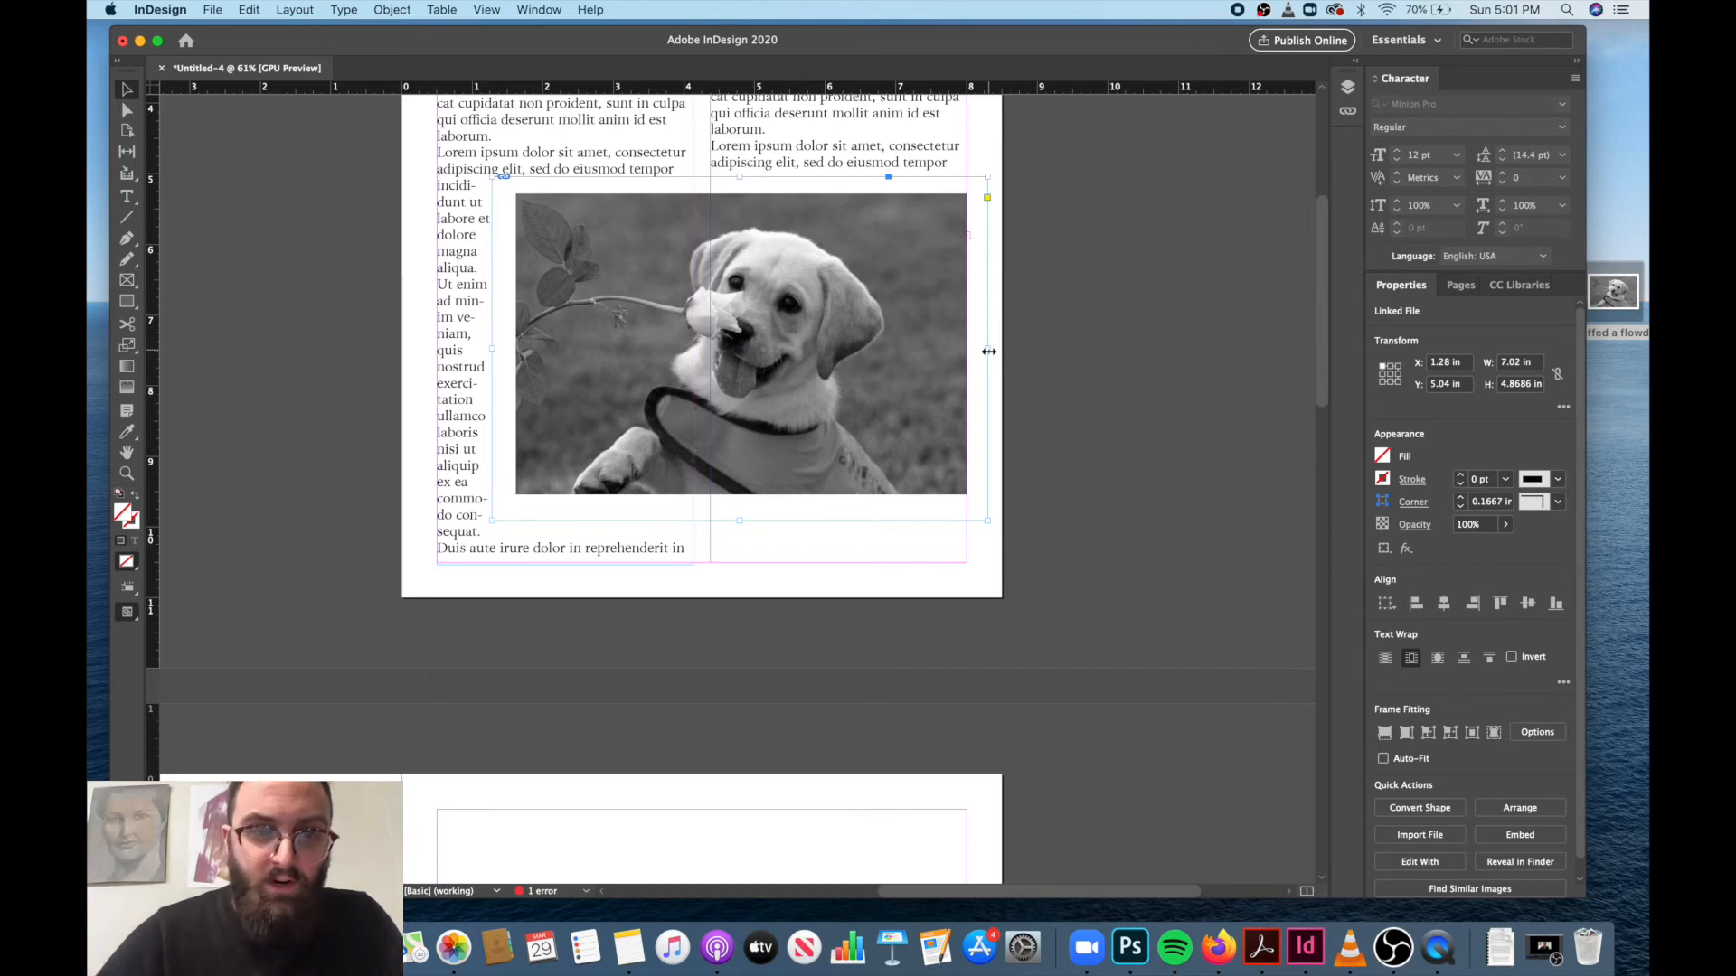
drag(492, 349, 516, 349)
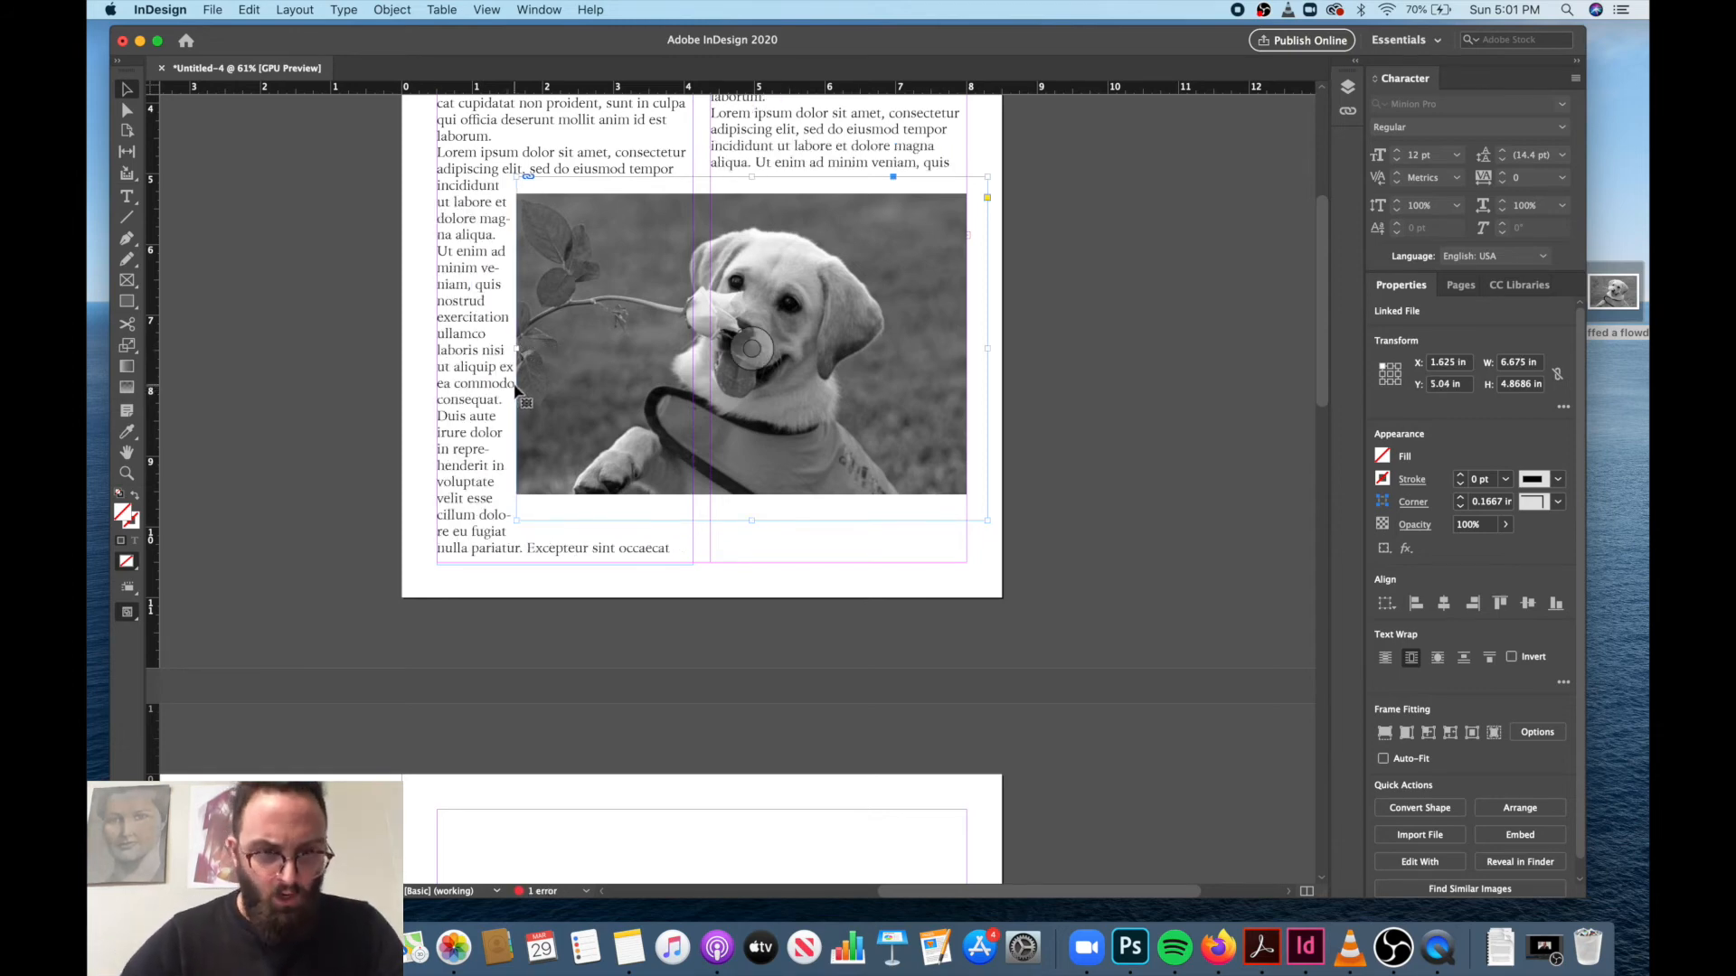
drag(512, 350, 497, 351)
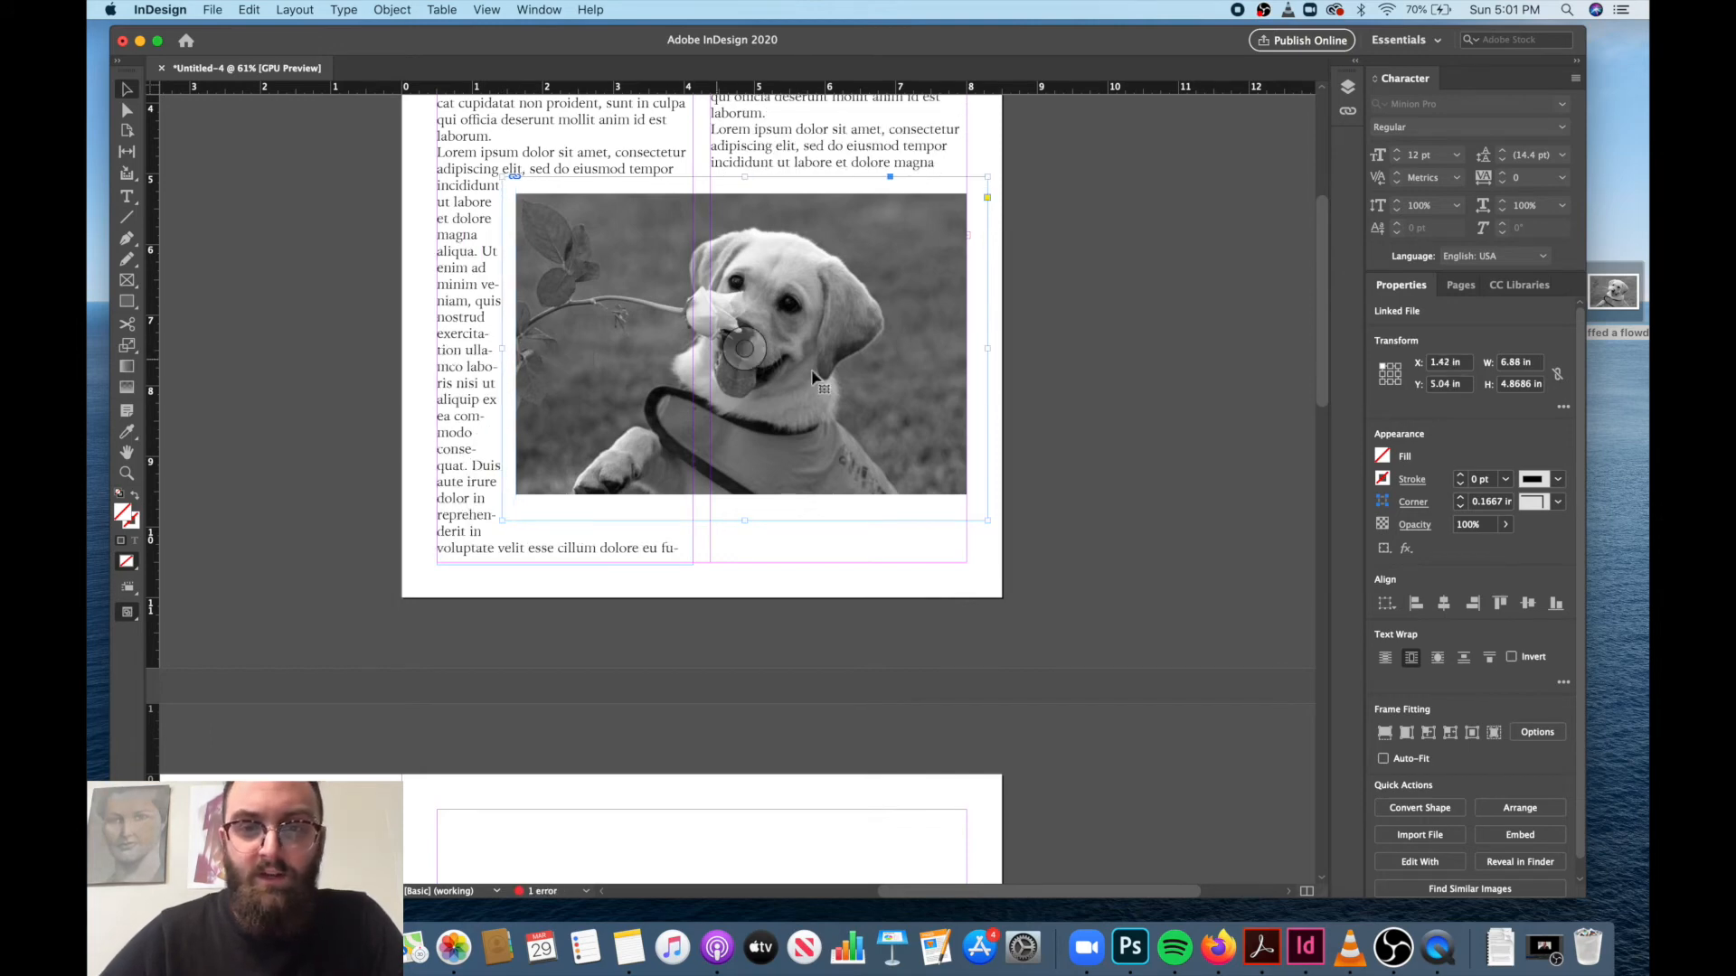
mouse_move(985, 178)
mouse_down()
mouse_move(1000, 178)
mouse_move(980, 178)
mouse_up()
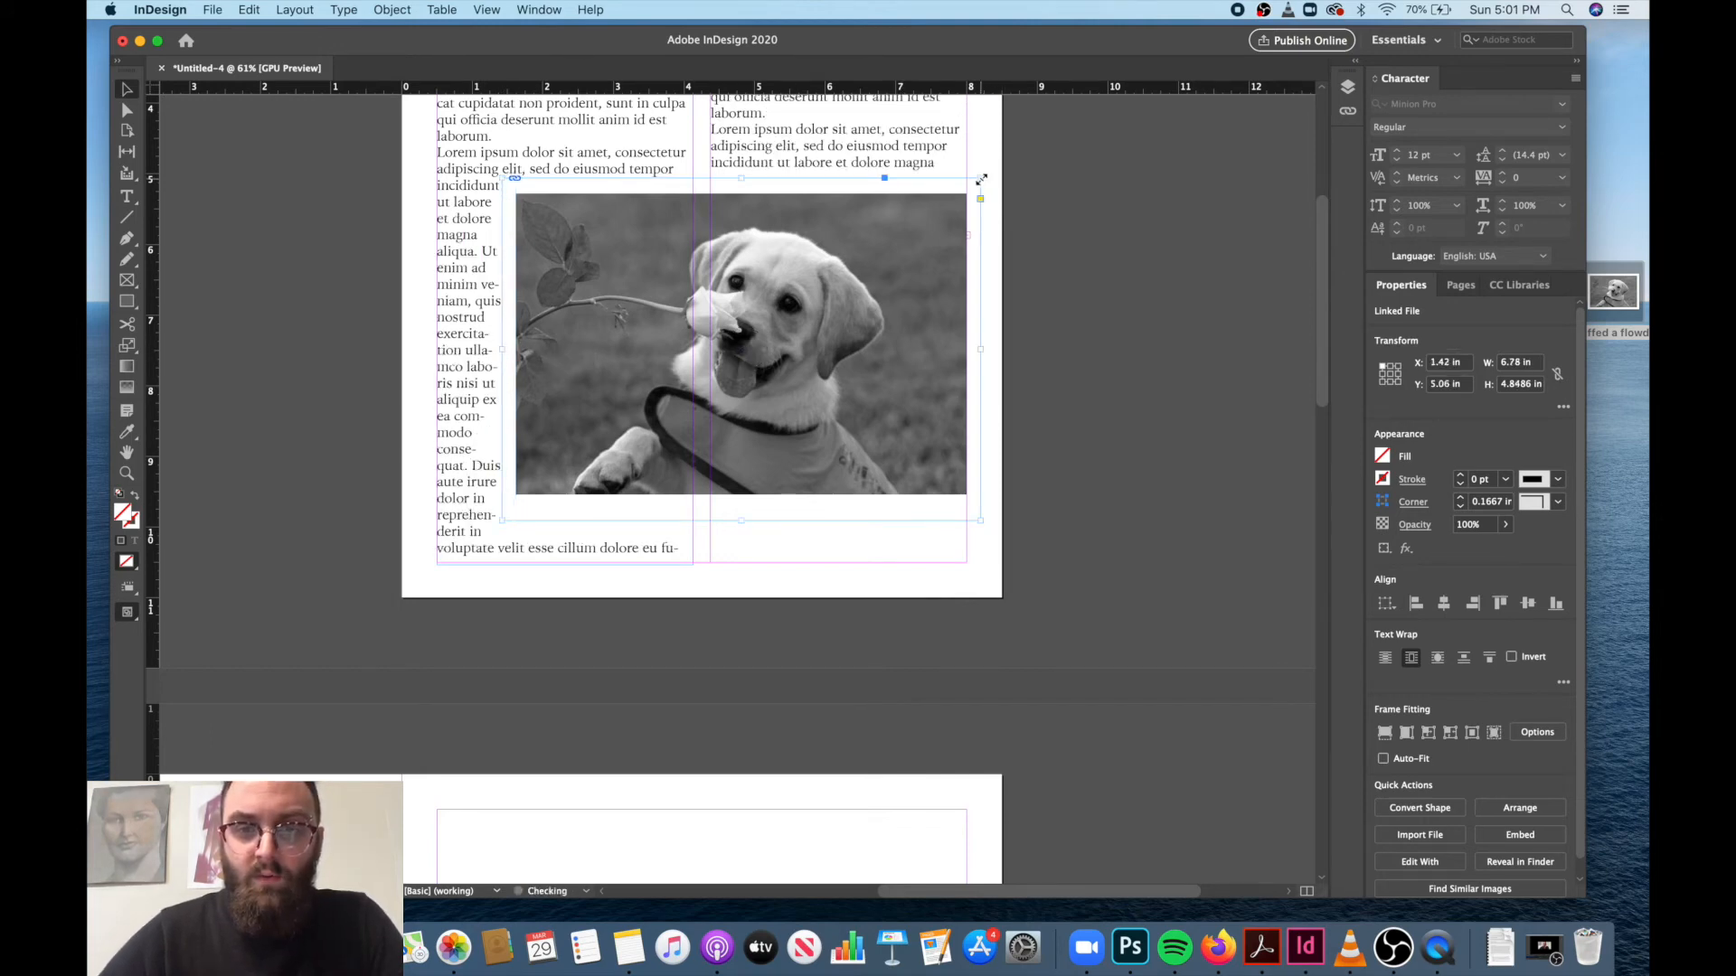
Try the object shape, jump object and jump to next column text wraps on the puppy image, returning to bounding box.
click(1438, 657)
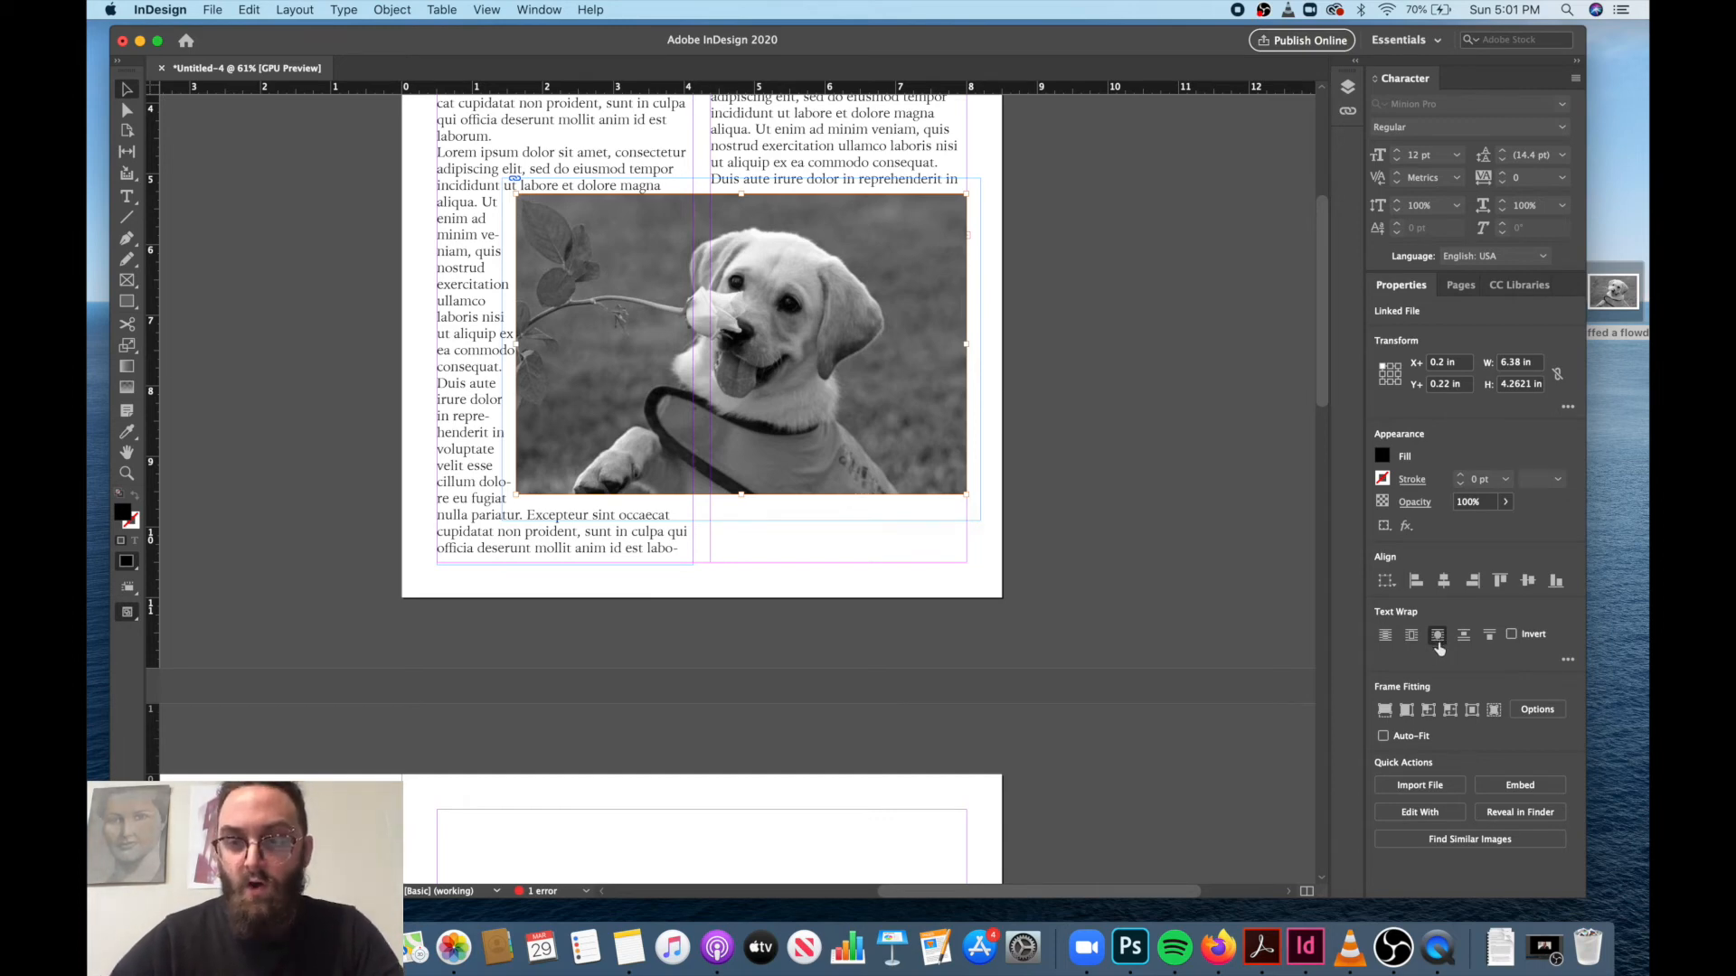
click(1413, 639)
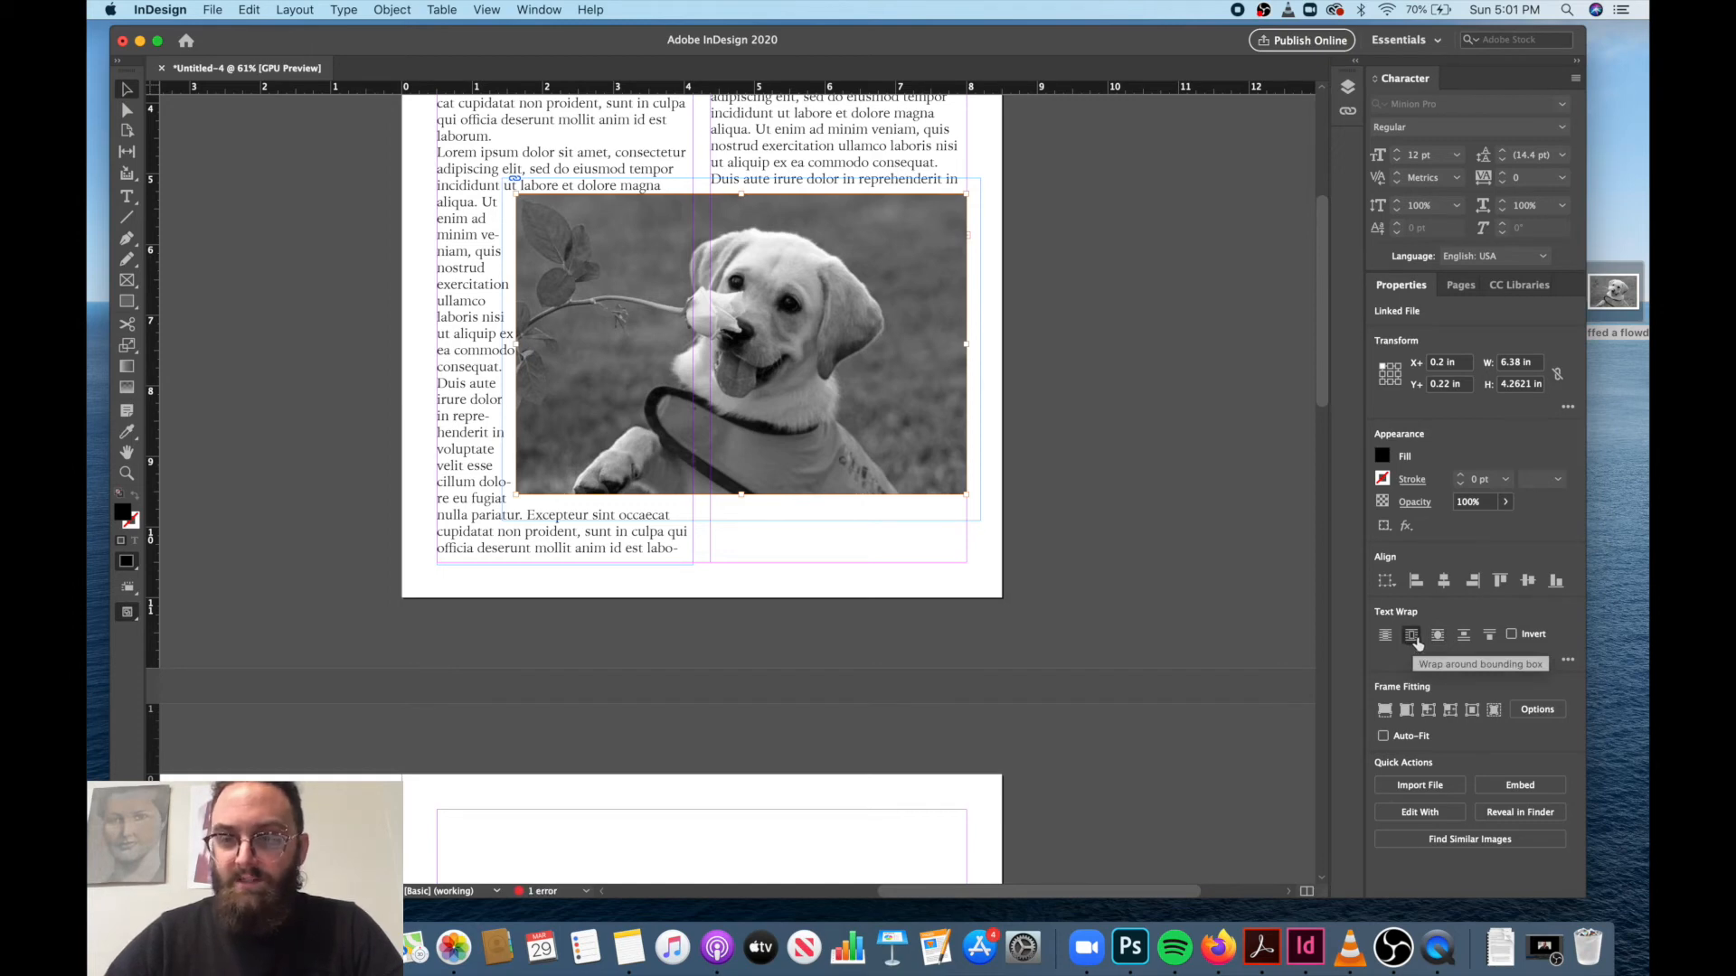
click(1464, 636)
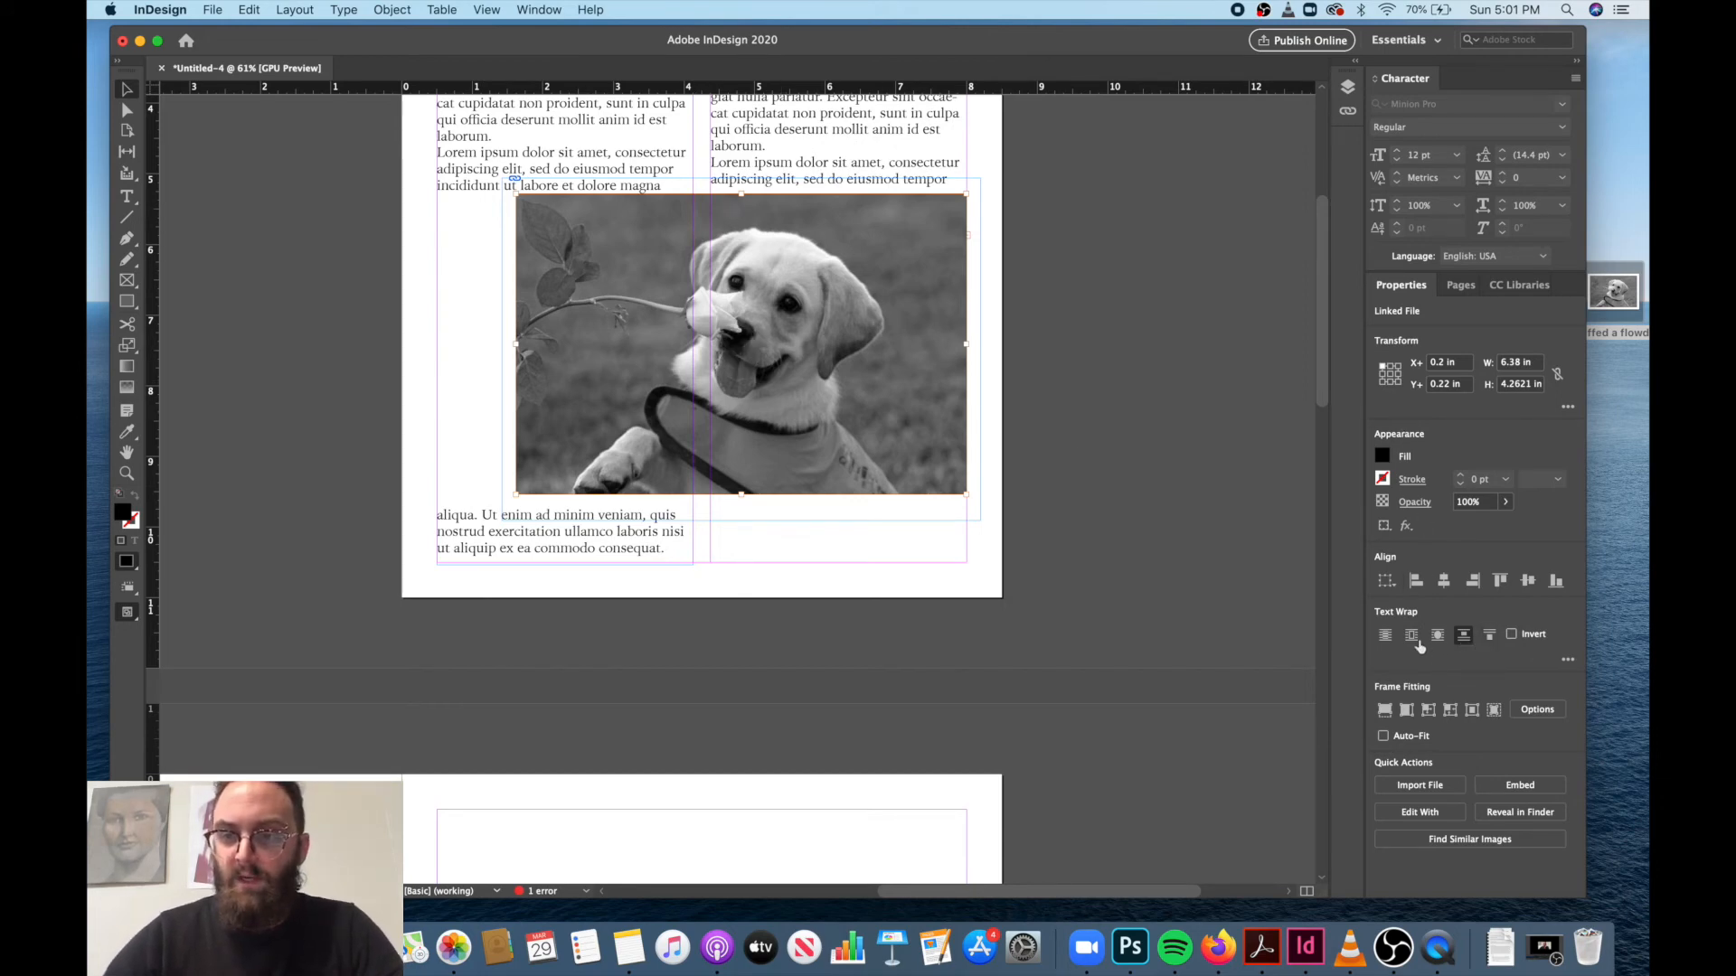
click(1490, 636)
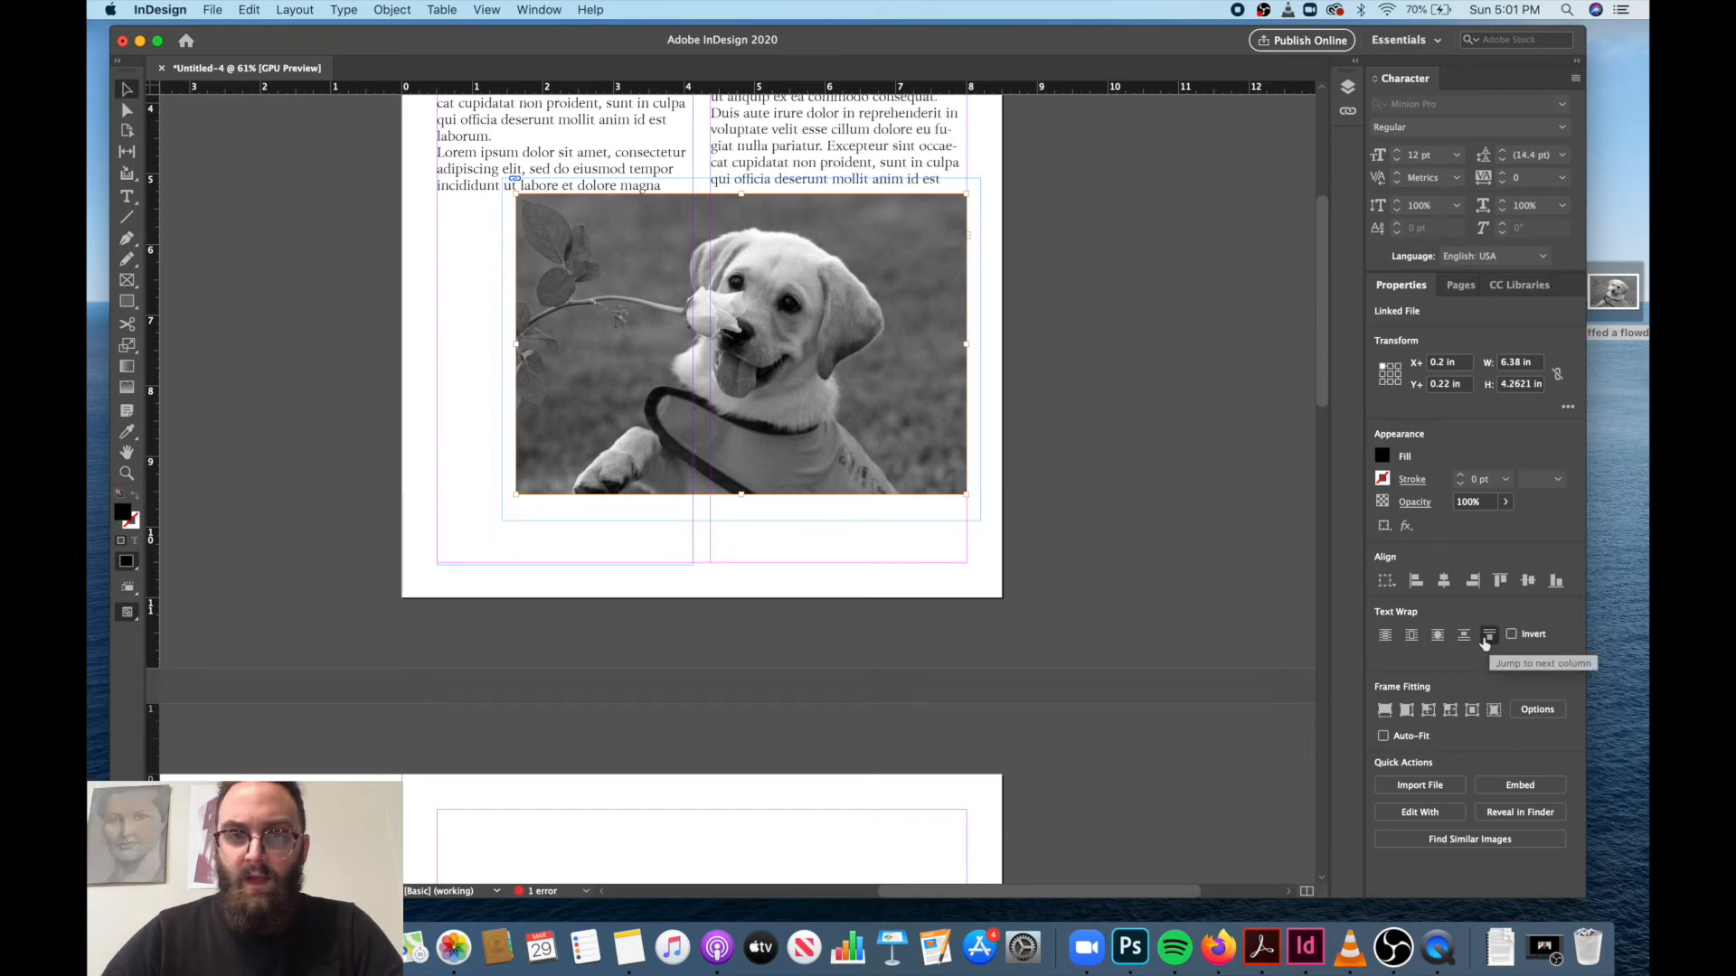
click(1411, 637)
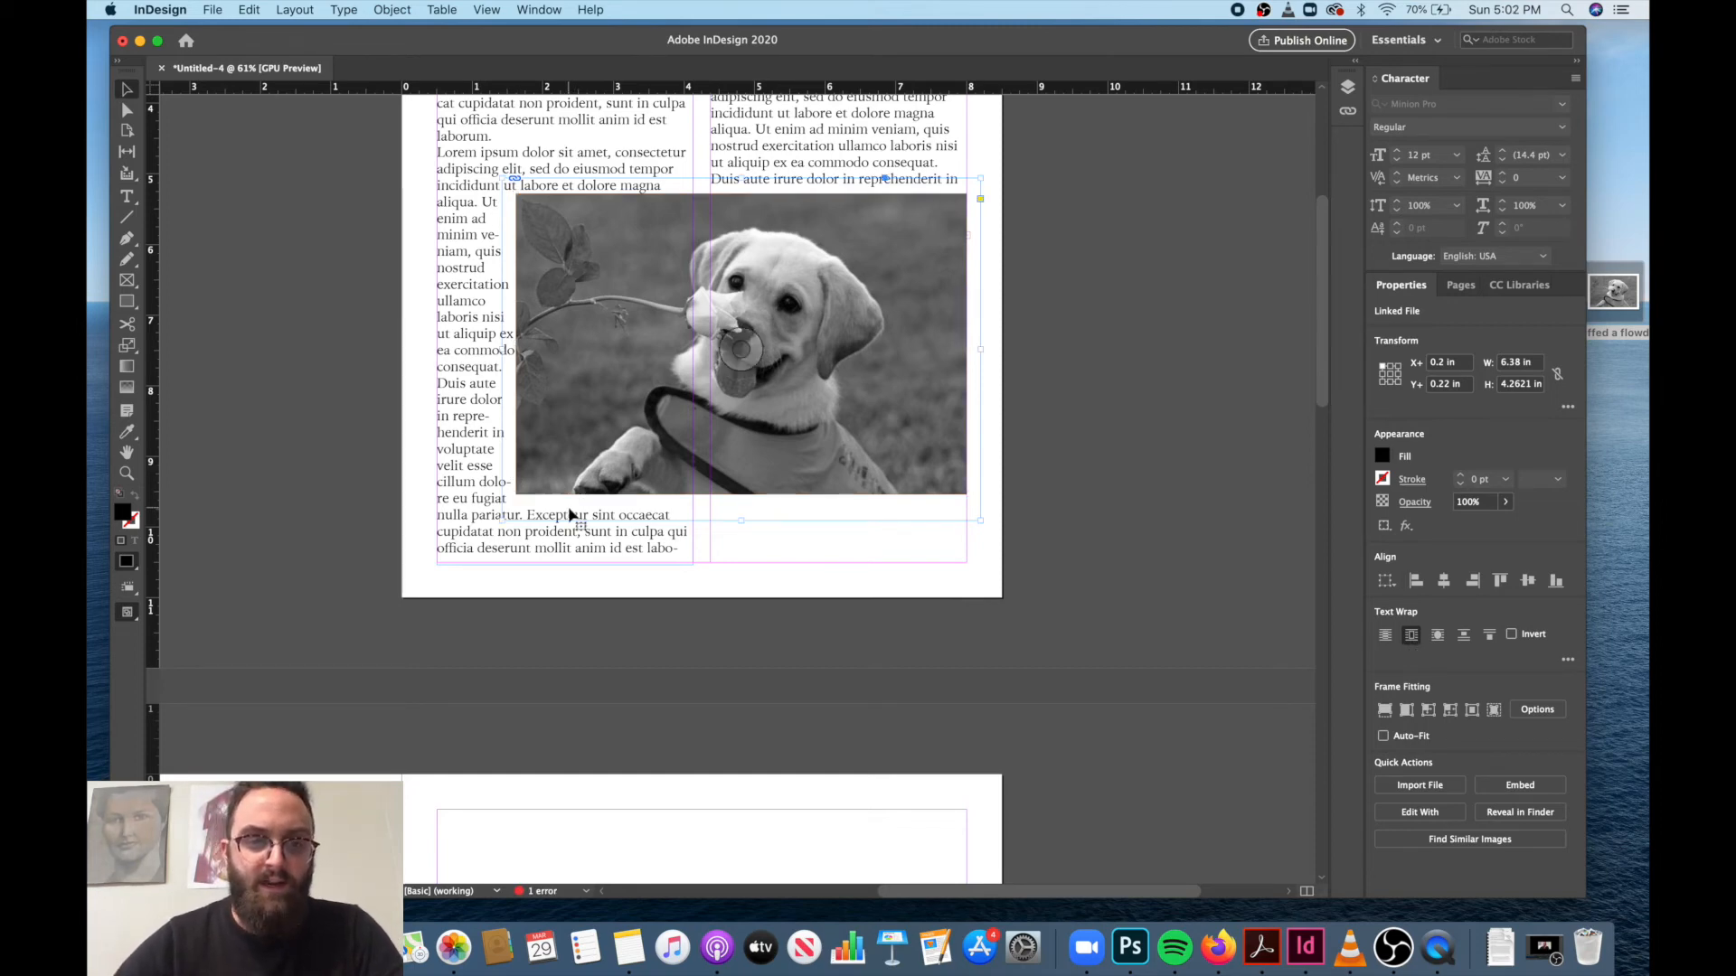
Reapply the bounding box wrap to the puppy frame and extend its lower edge, making it about 6.82 by 5.19 in.
click(504, 515)
drag(503, 516, 496, 519)
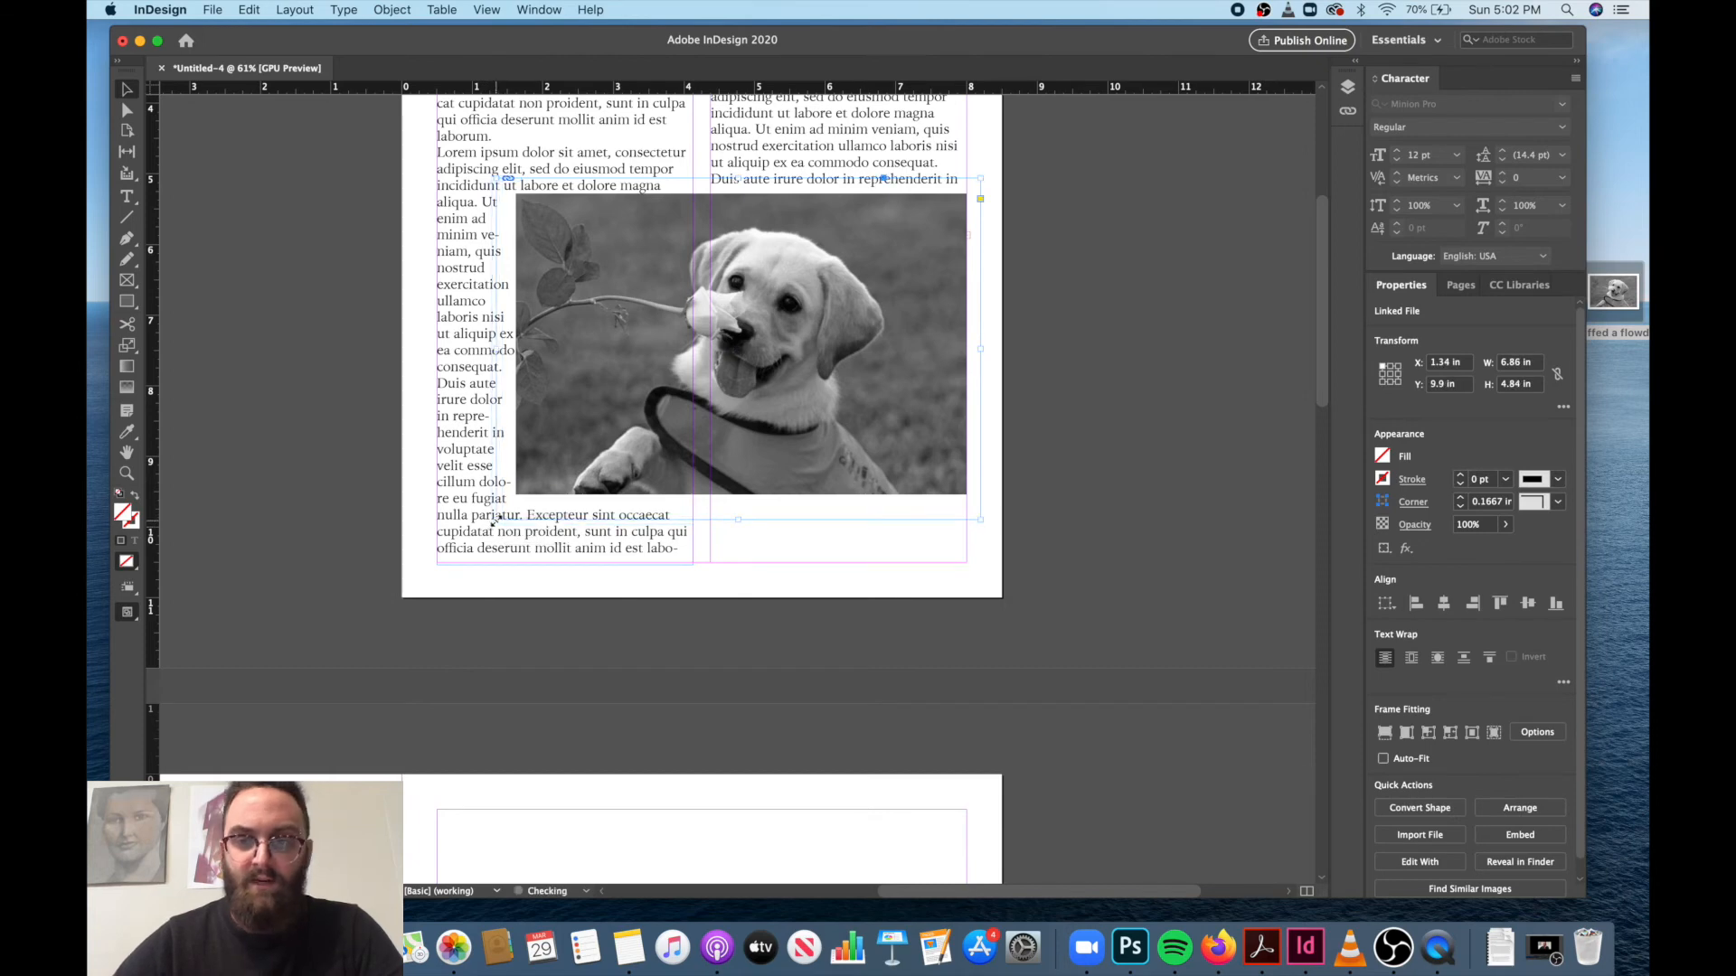
click(1411, 658)
drag(497, 522, 499, 545)
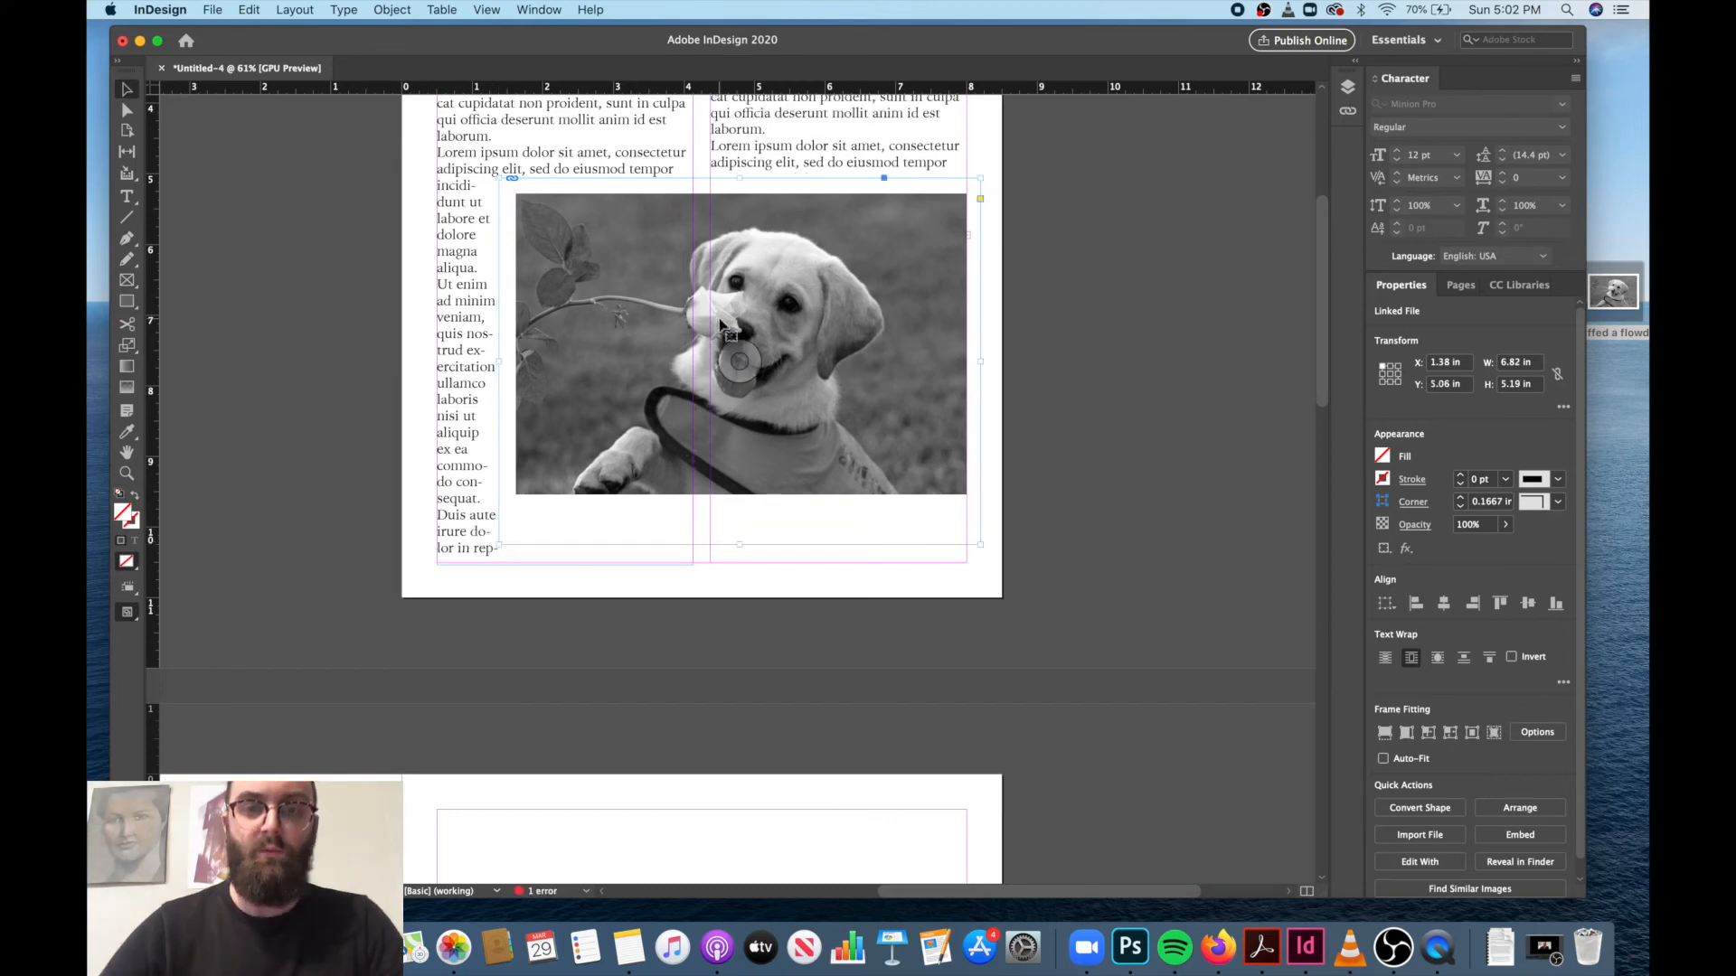
Reposition the wrapped puppy frame on page 1 at about X 1.68 in, Y 5.35 in.
drag(721, 324, 723, 345)
scroll(724, 345, up, 5)
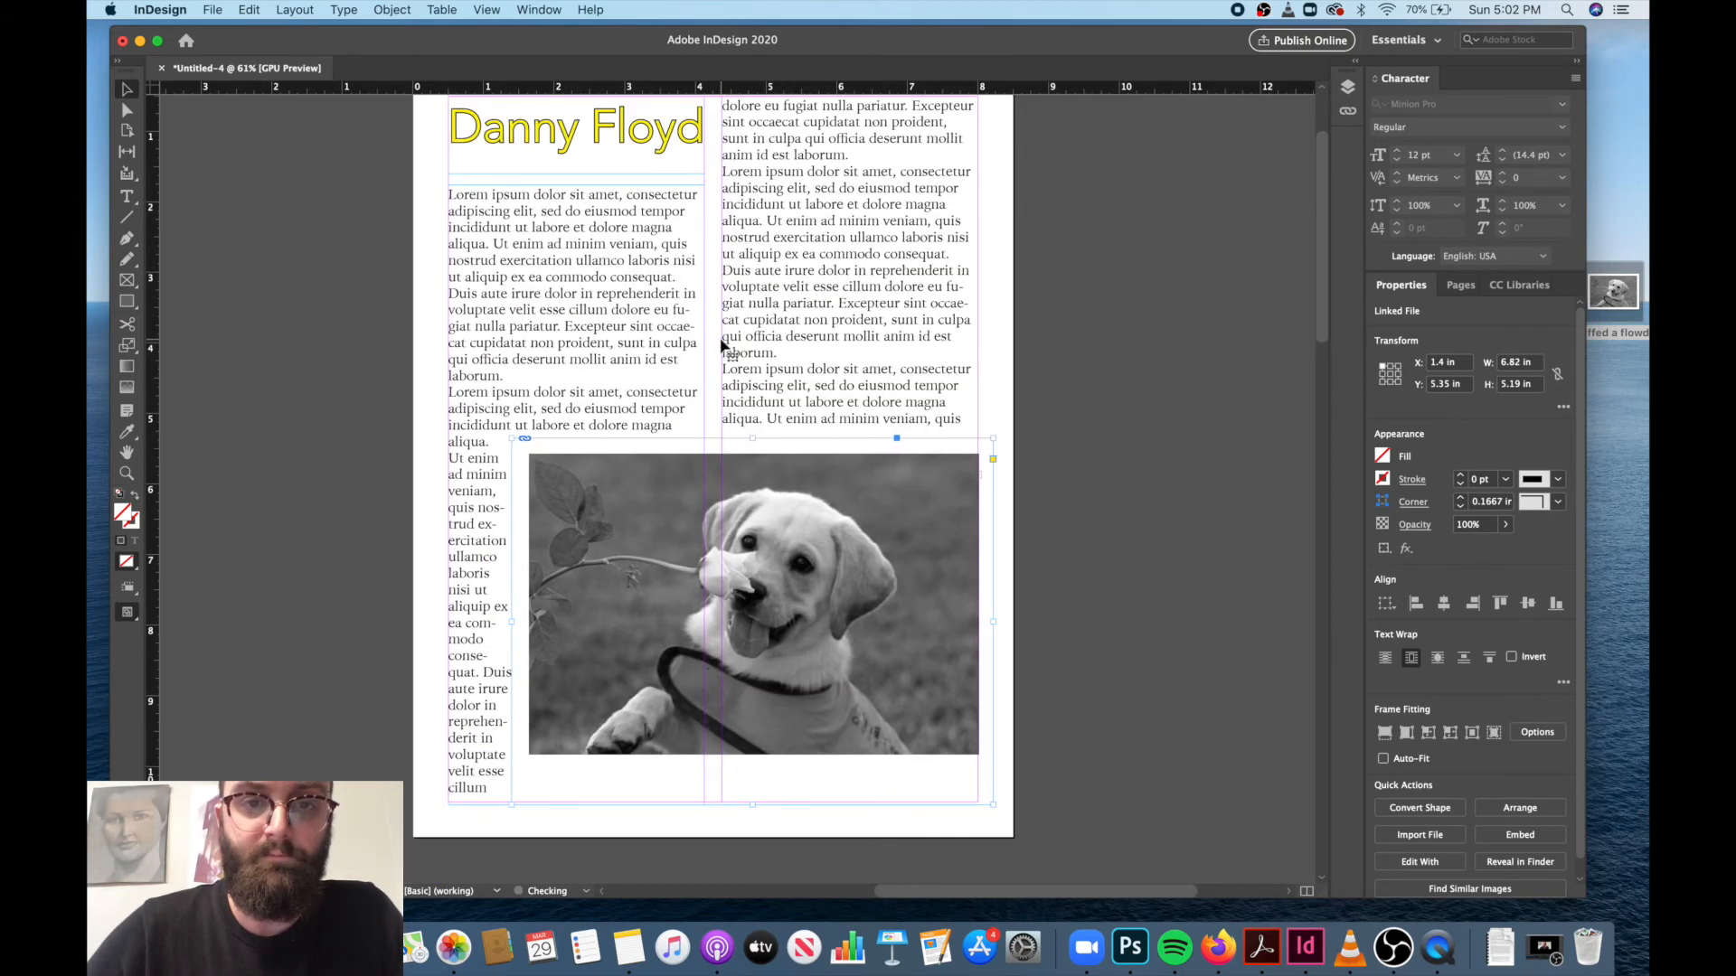
drag(778, 547, 762, 543)
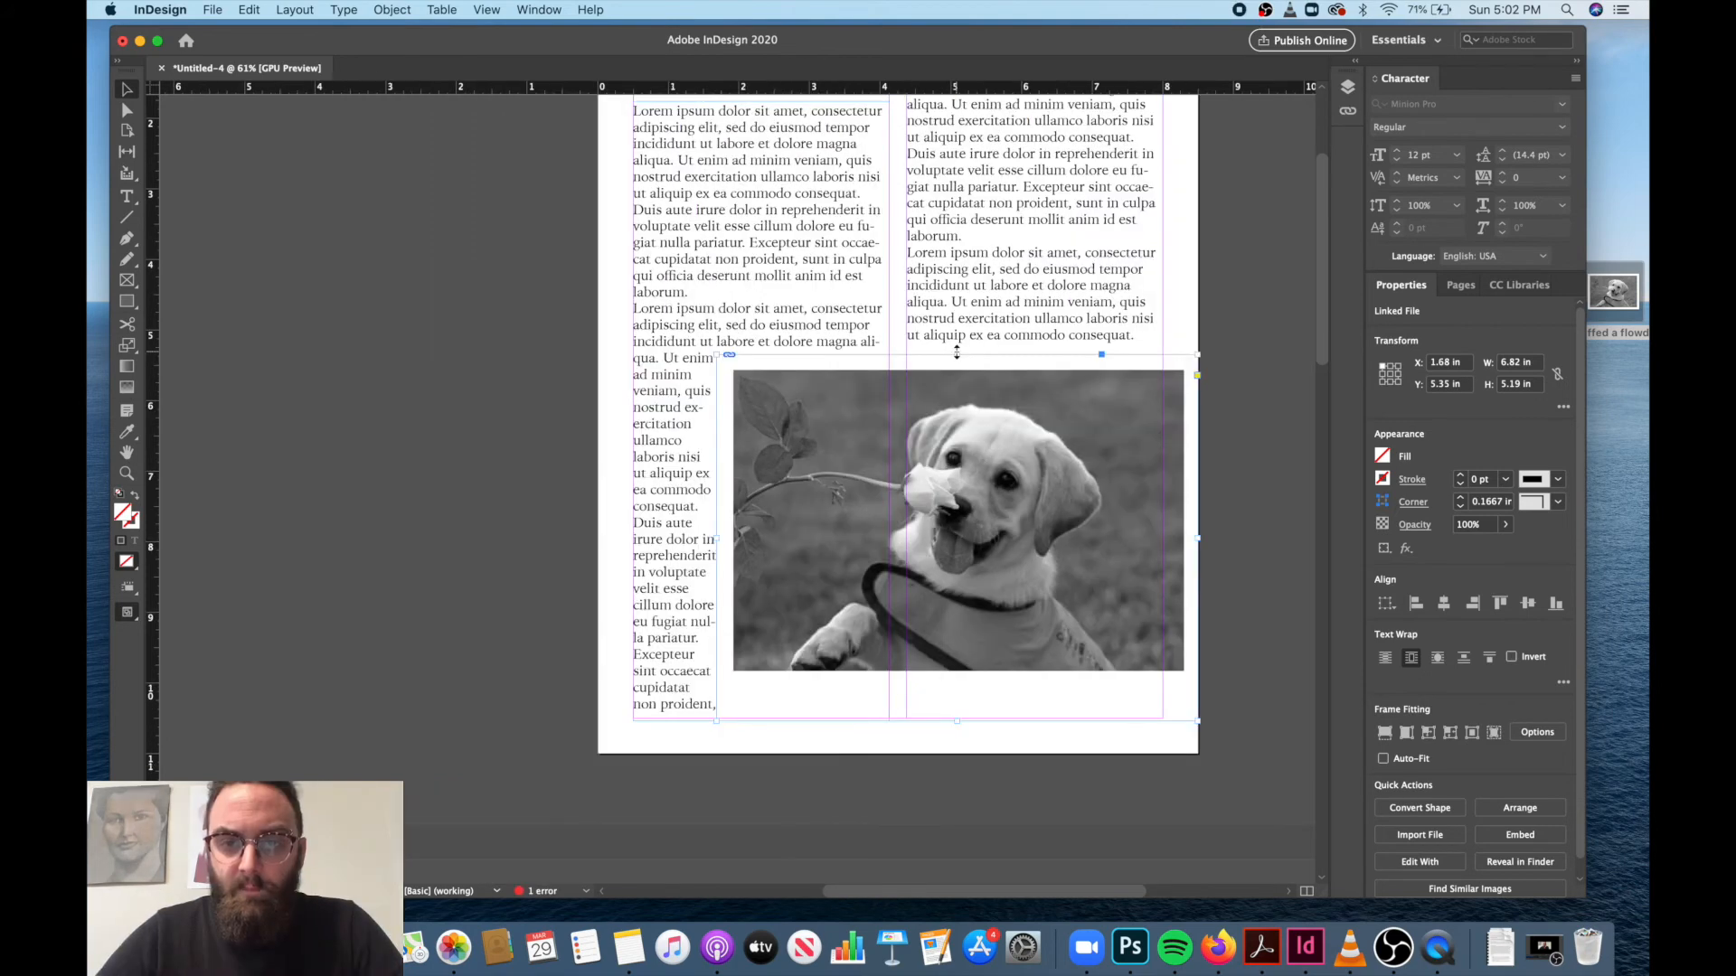
Add a horizontal ruler guide on page 1 and align it with the baseline of a second-column text line near the first column's opening line.
scroll(960, 350, up, 3)
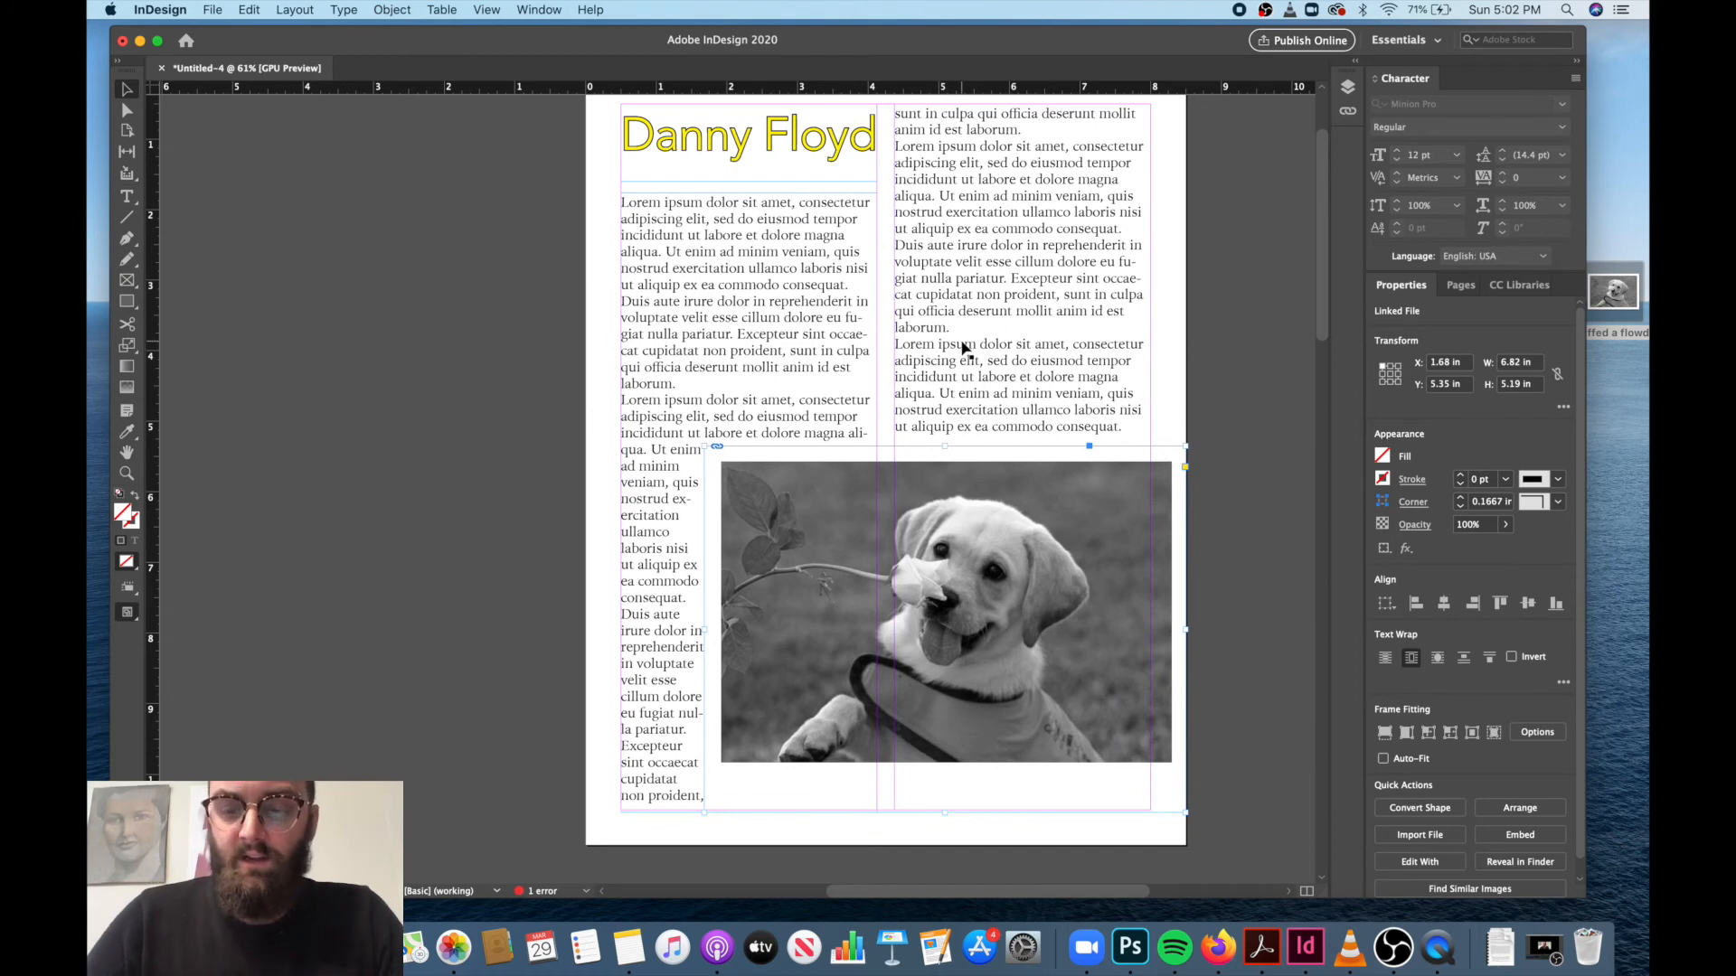
key(super+equal)
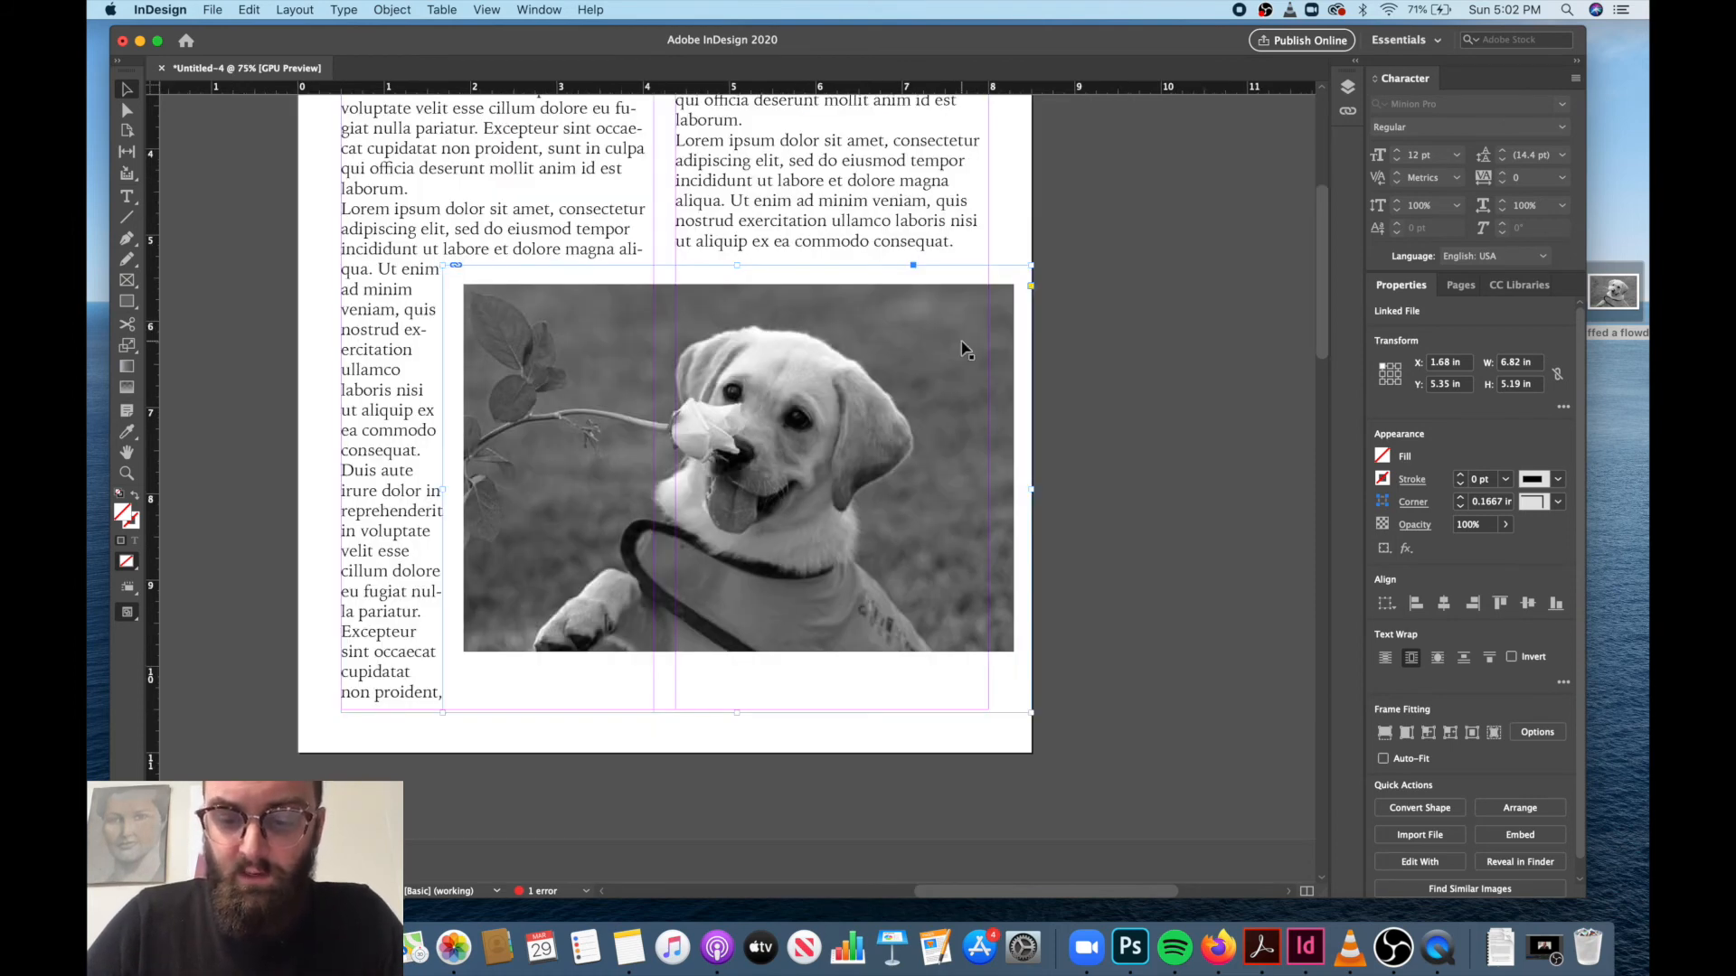
key(super+equal)
key(super+equal)
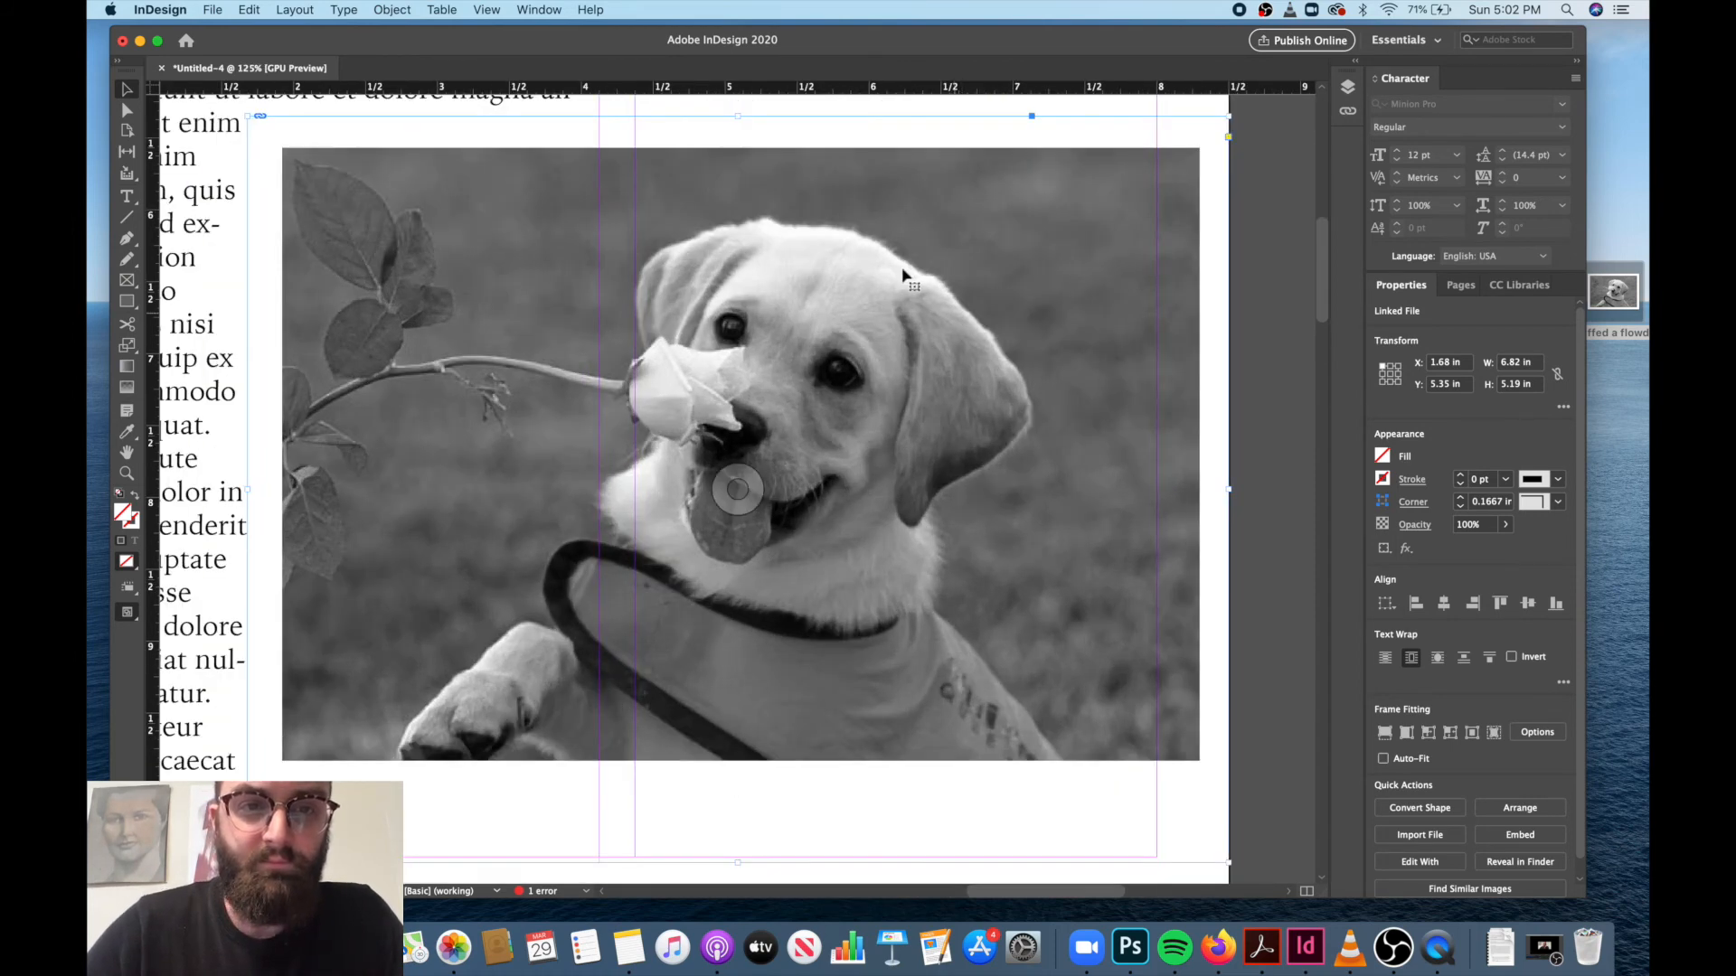
scroll(814, 237, up, 10)
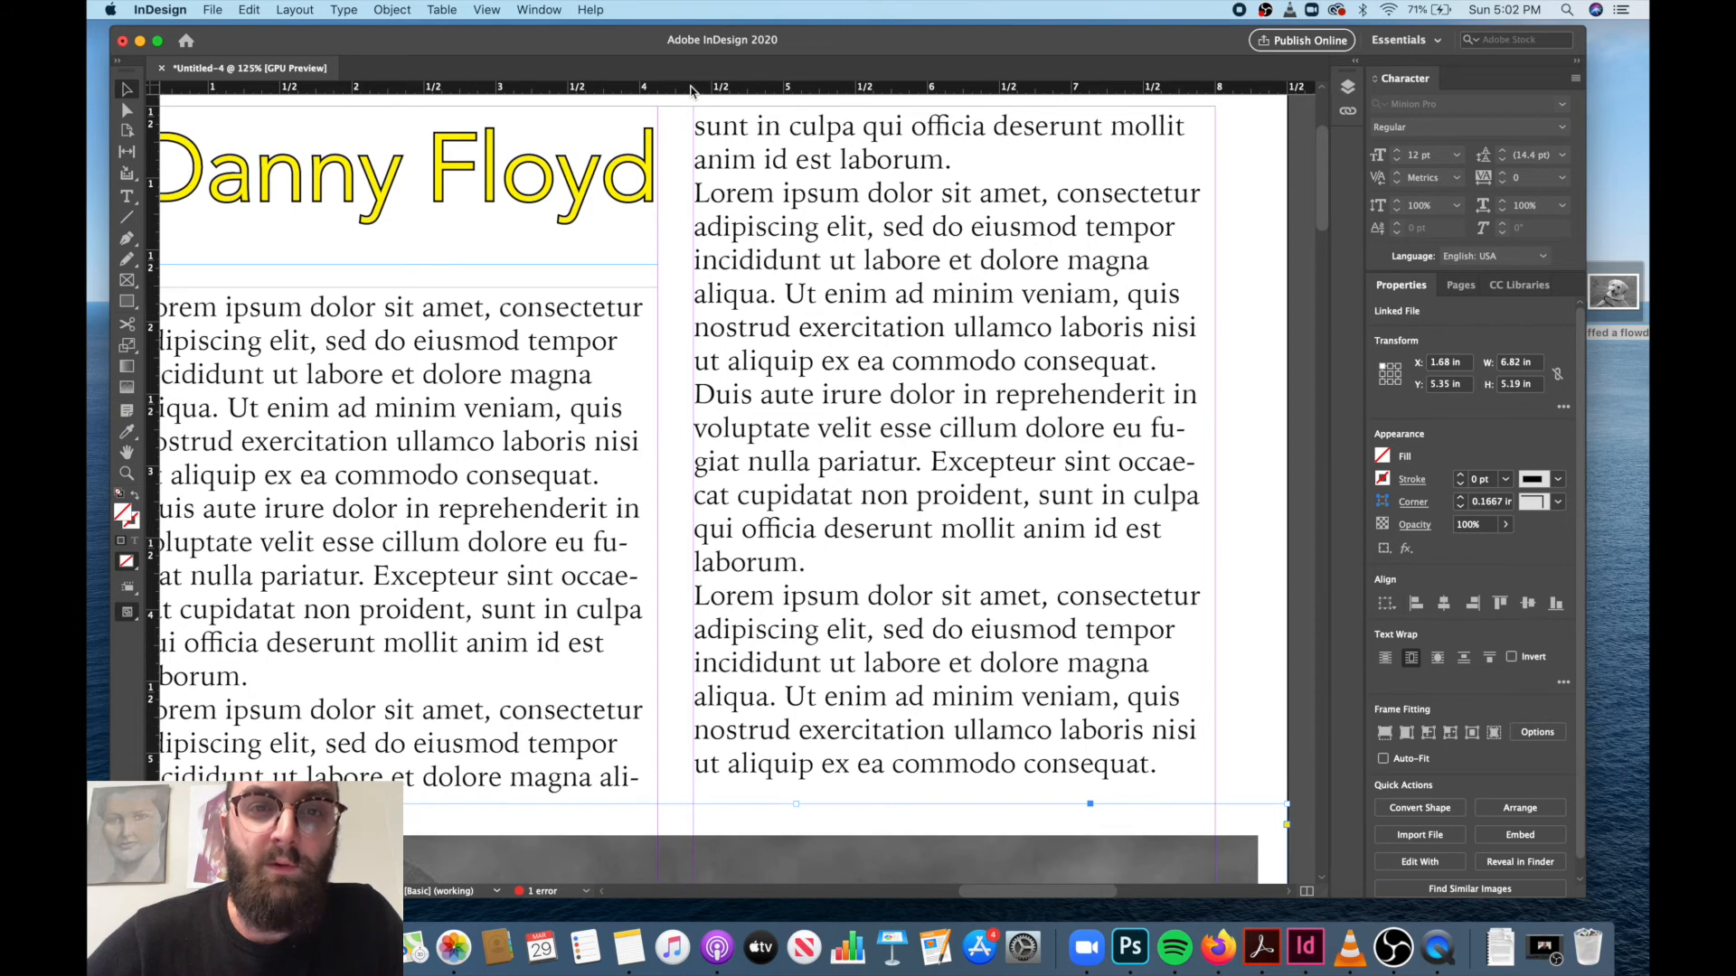
drag(691, 89, 684, 318)
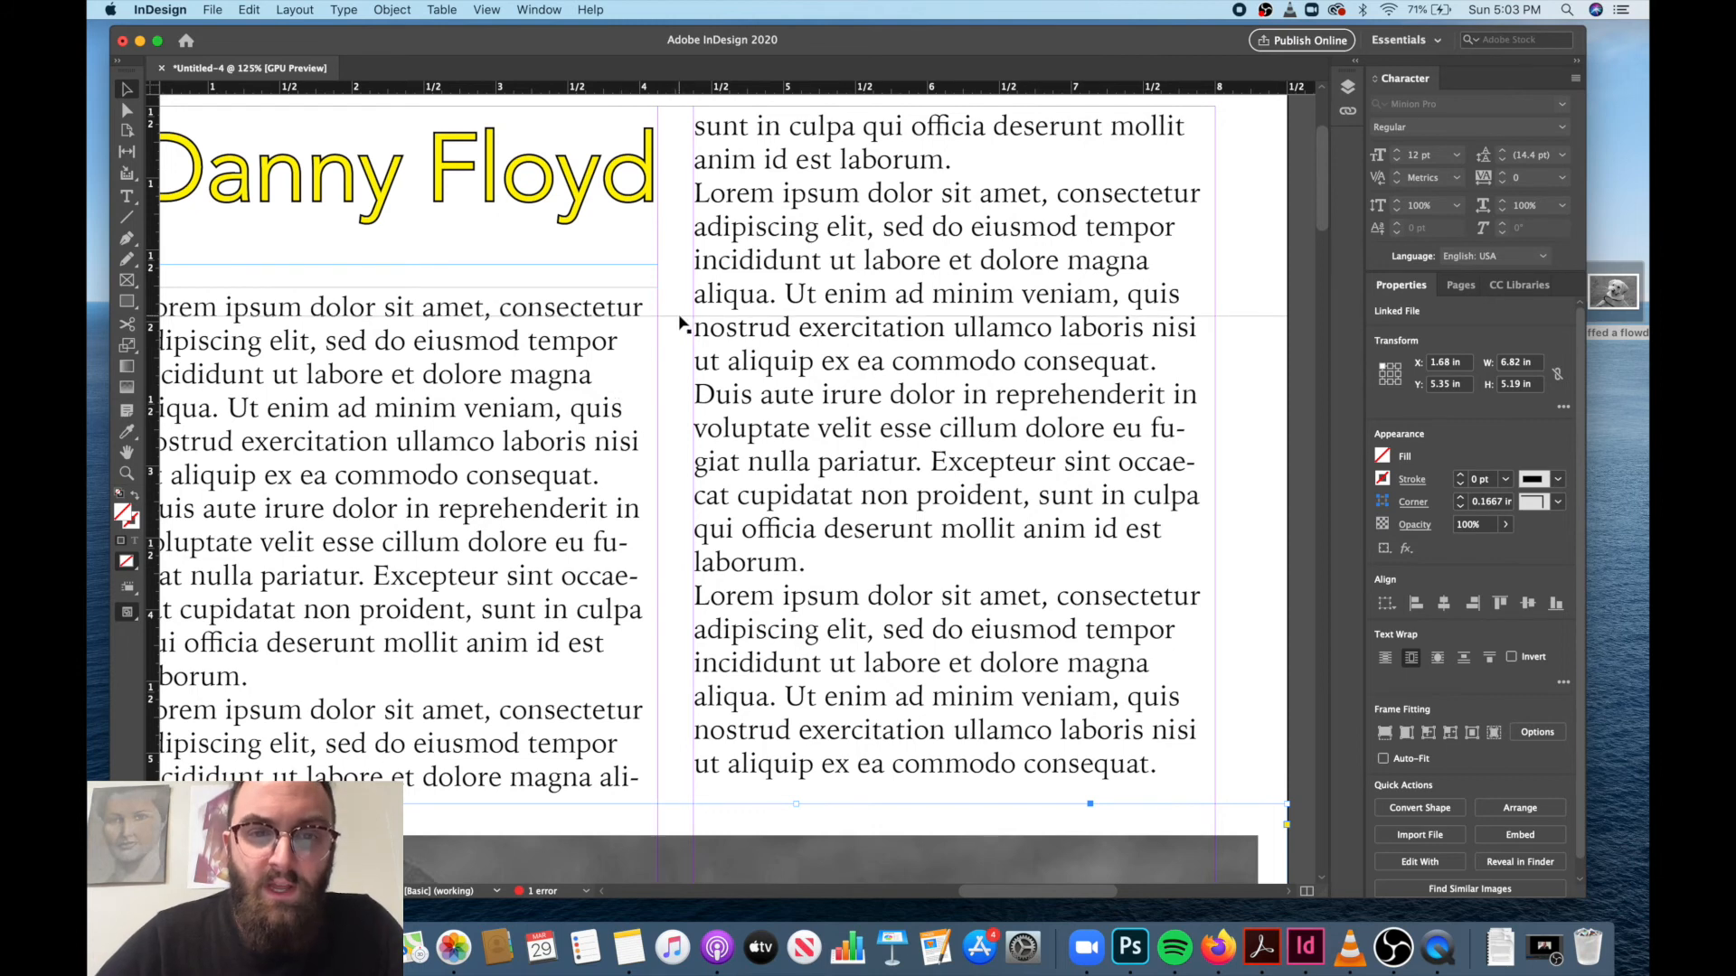
drag(679, 315, 680, 304)
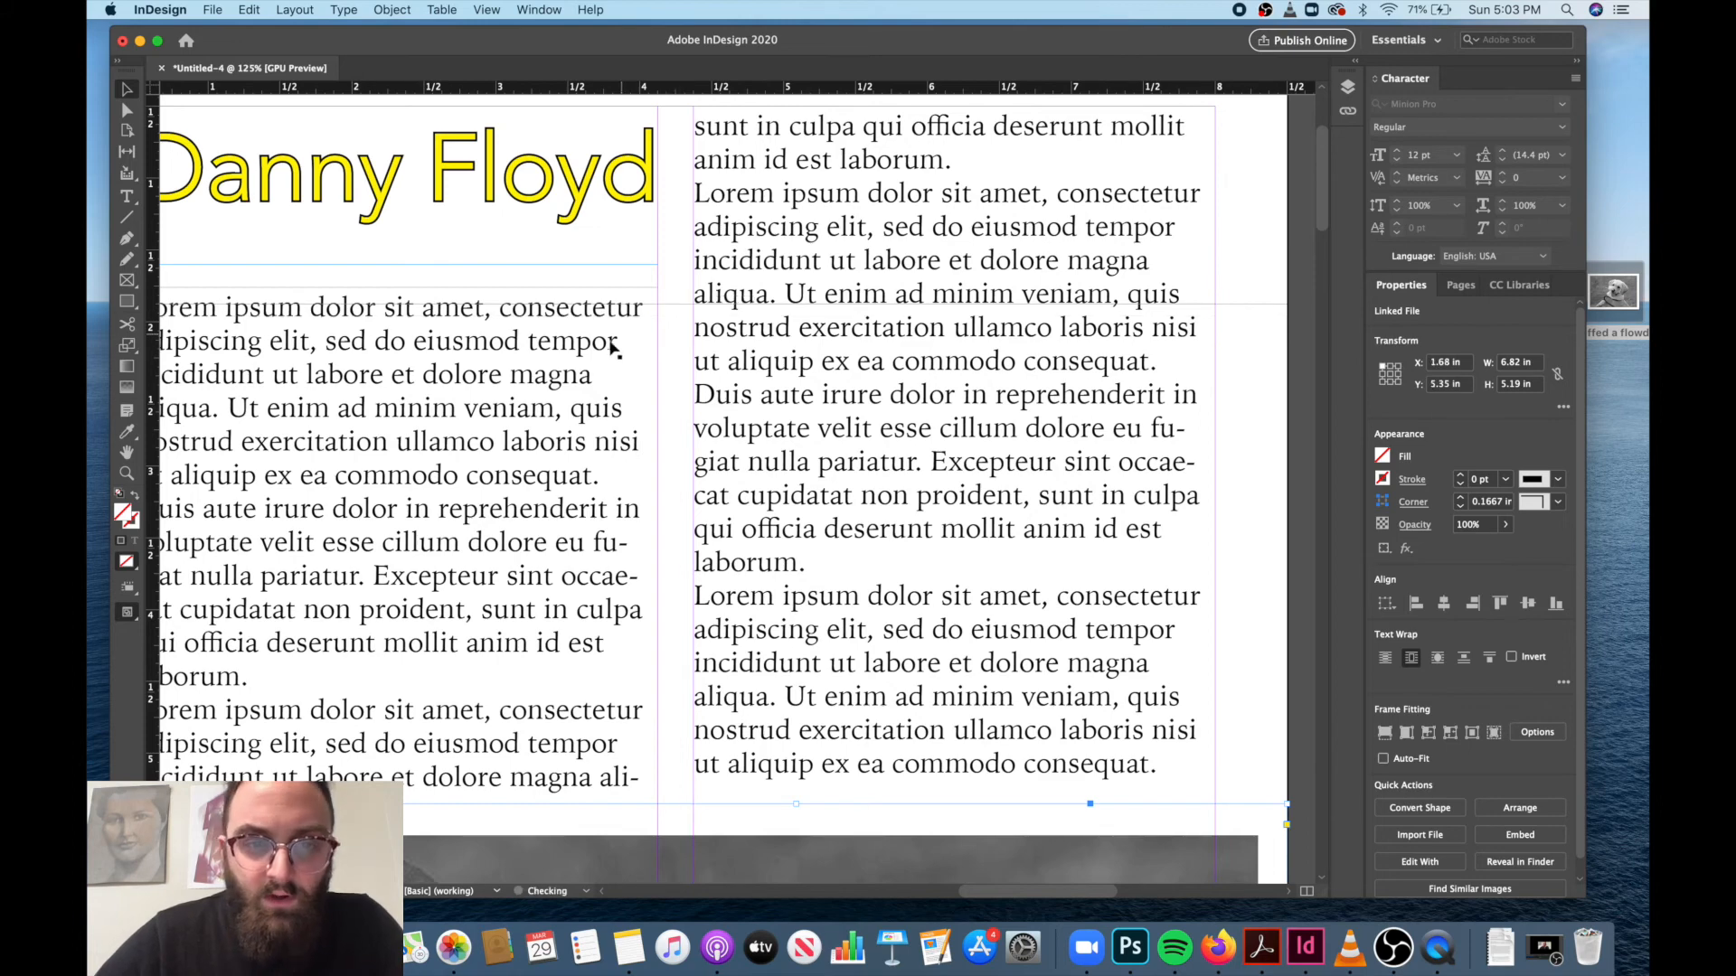
Nudge the first column's text frame on page 1 up to Y 1.6628 in to align its baselines with the second column.
click(589, 360)
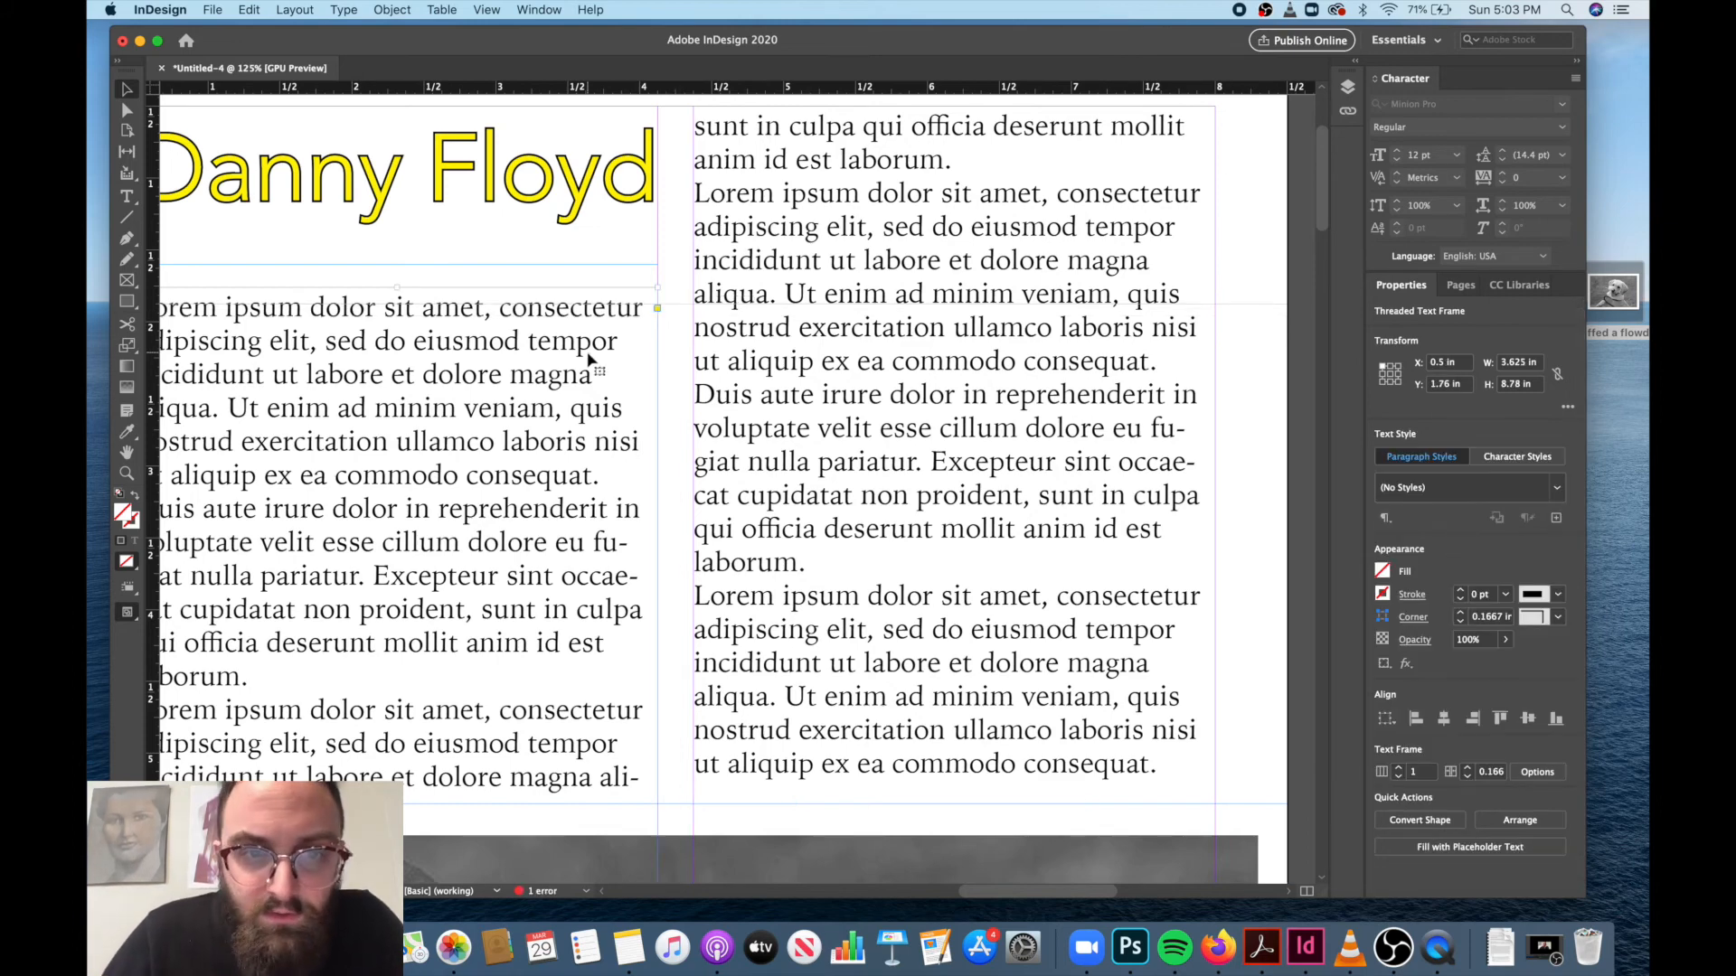
key(Up)
key(Up)
key(Up)
key(Up)
key(Up)
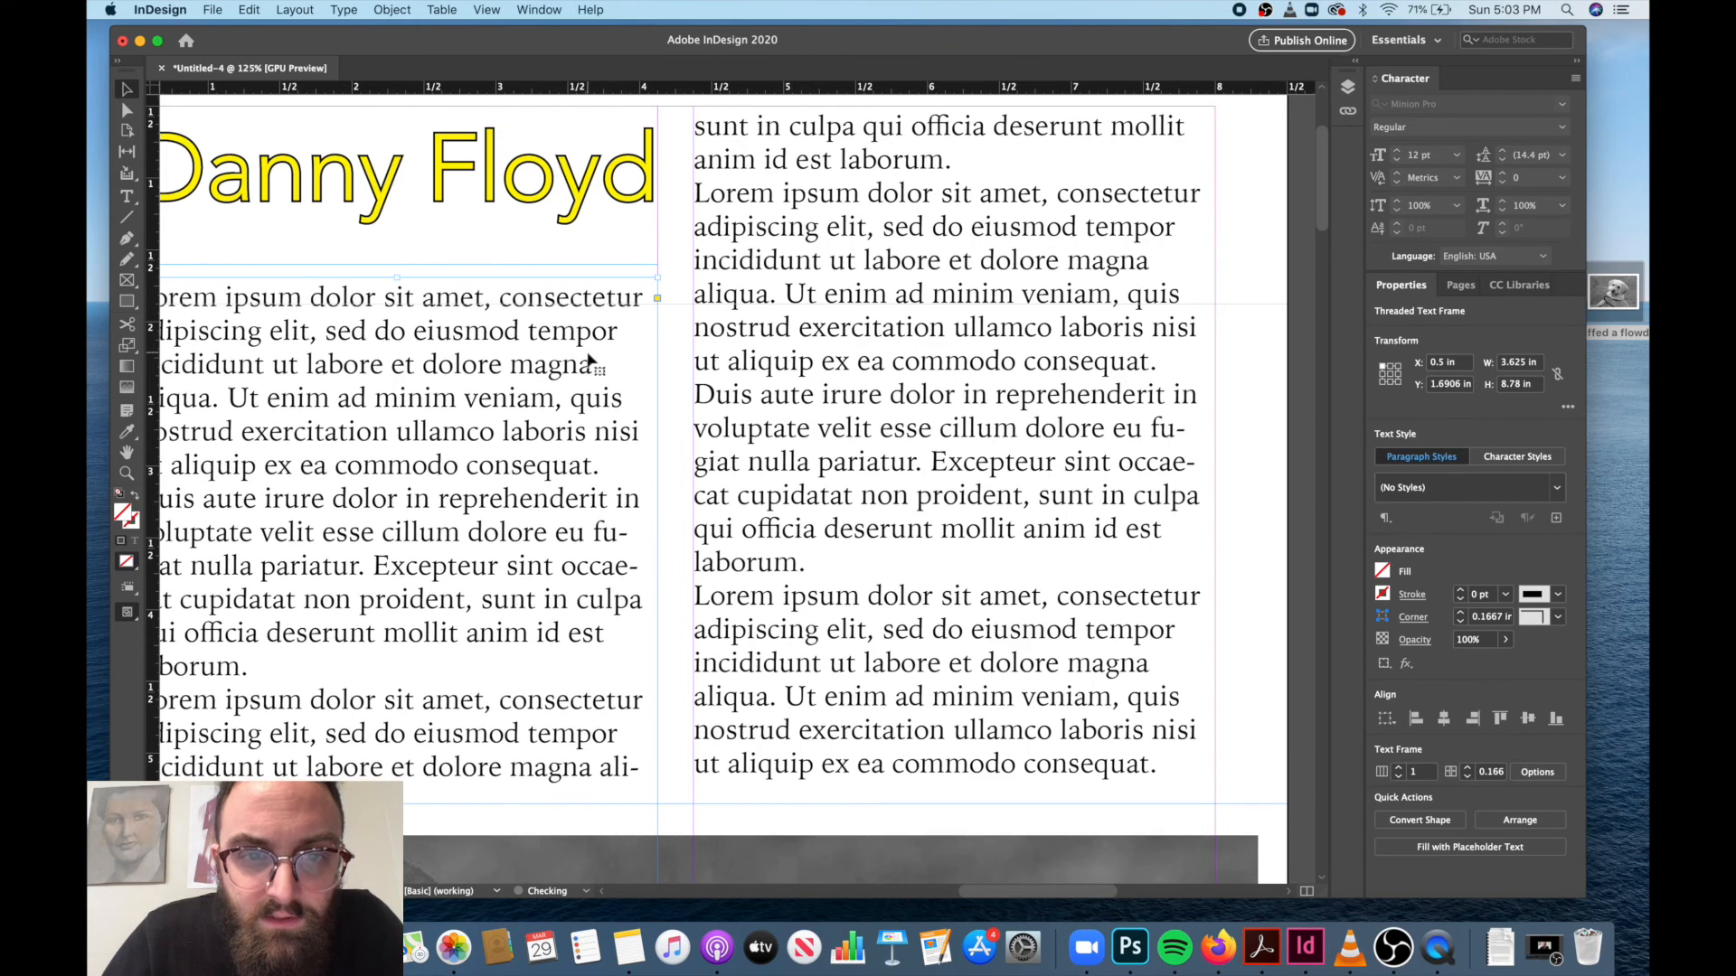
key(Up)
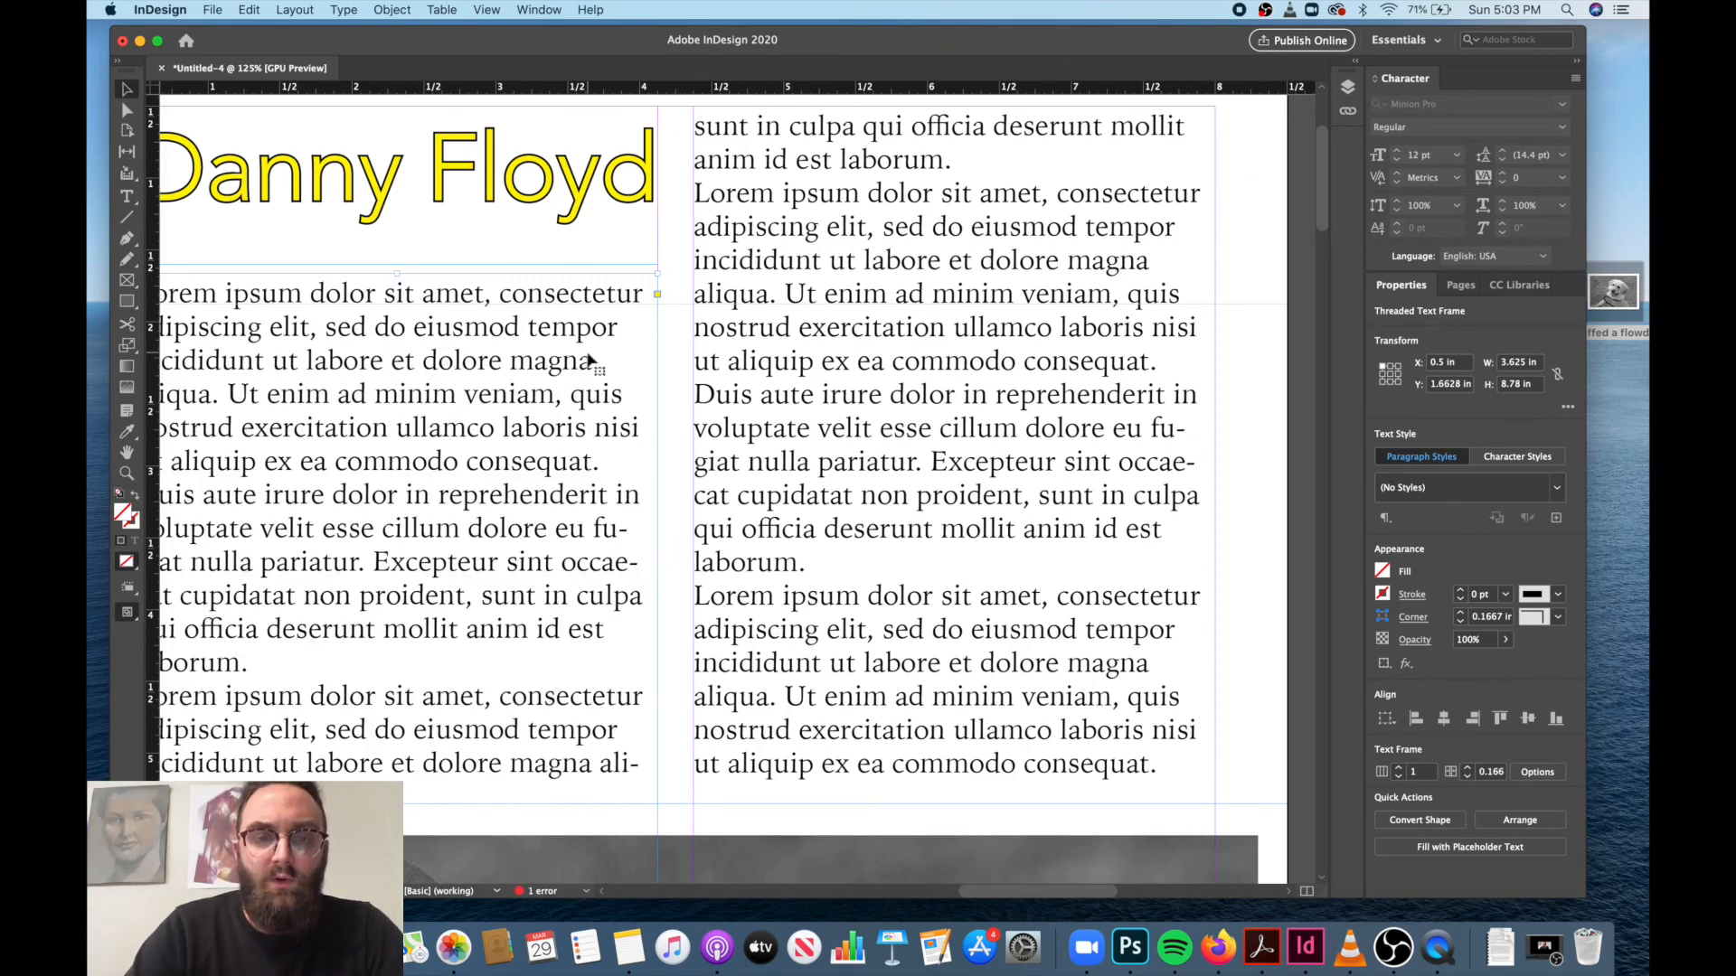
Review page 1's heading, column baselines and text wrap around the puppy image.
scroll(588, 360, left, 2)
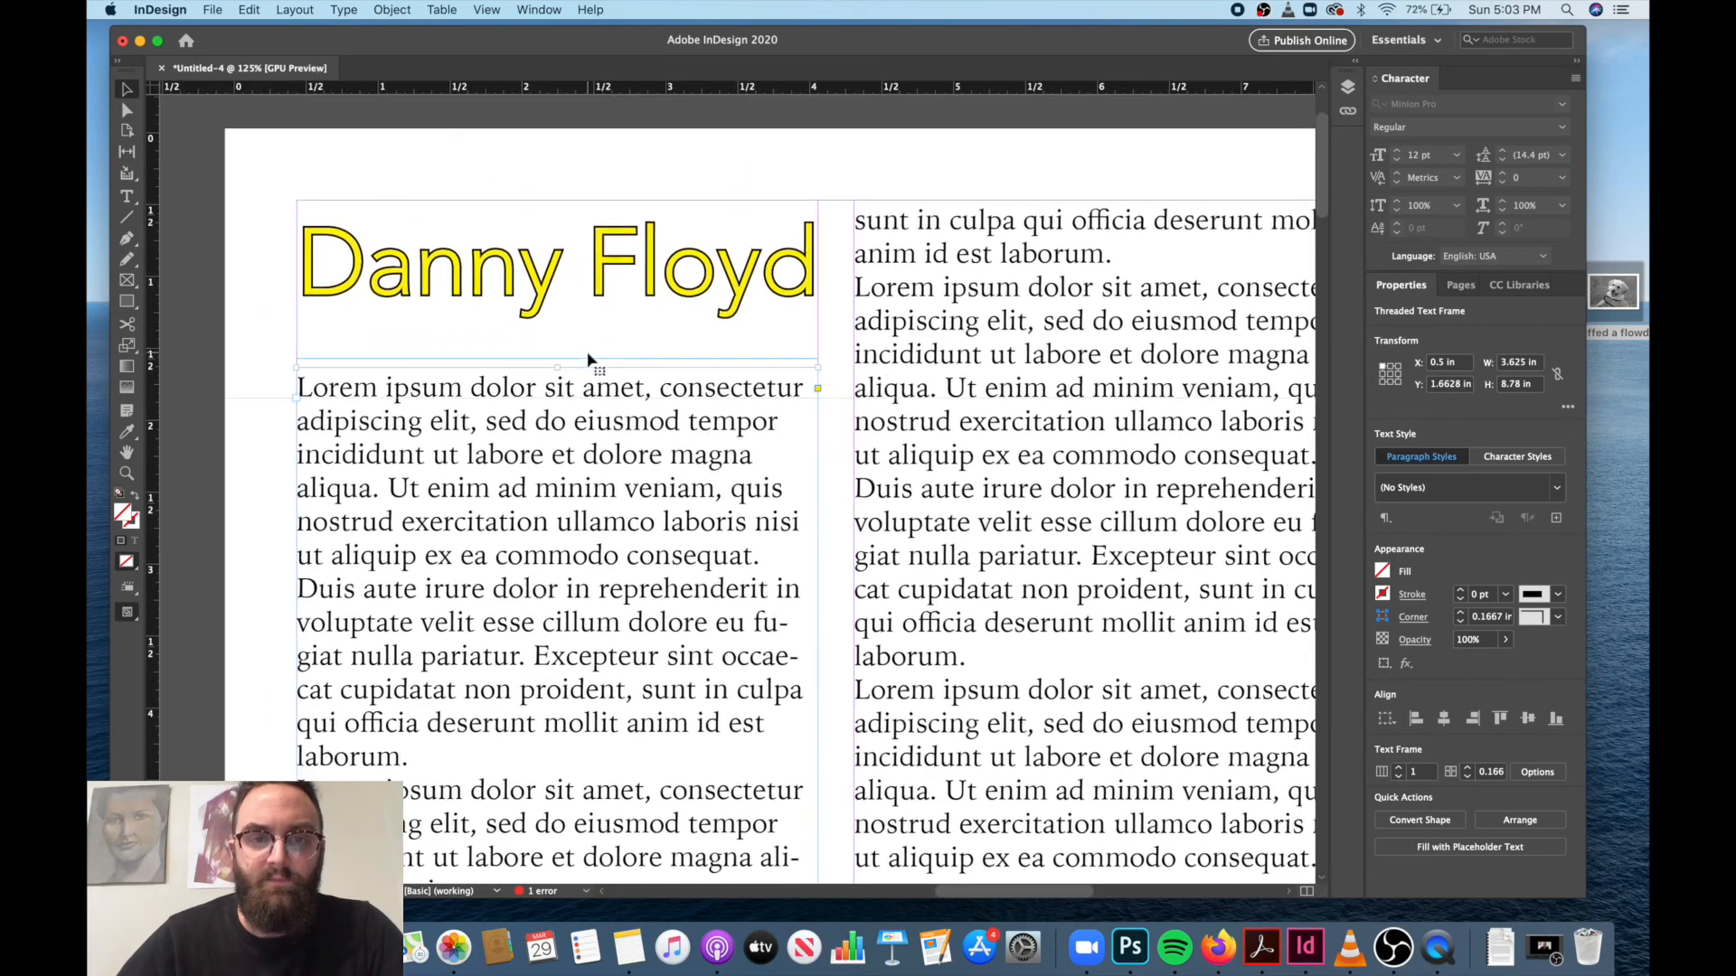
scroll(587, 360, down, 15)
scroll(588, 360, up, 10)
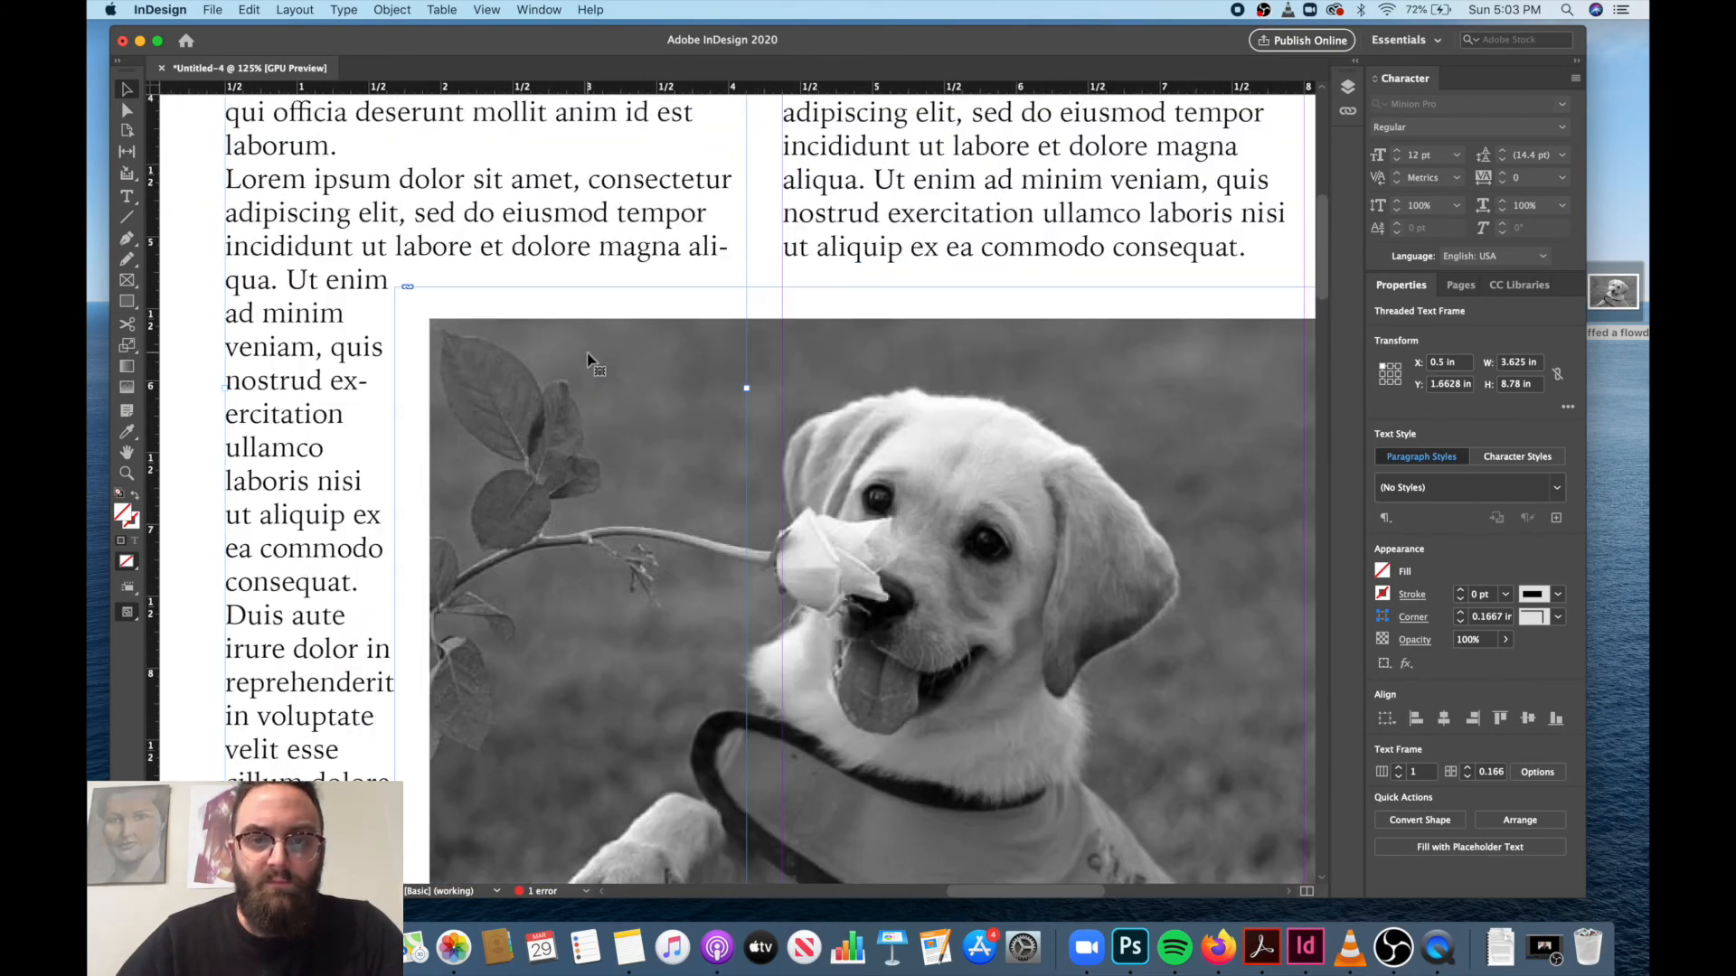
scroll(588, 360, up, 4)
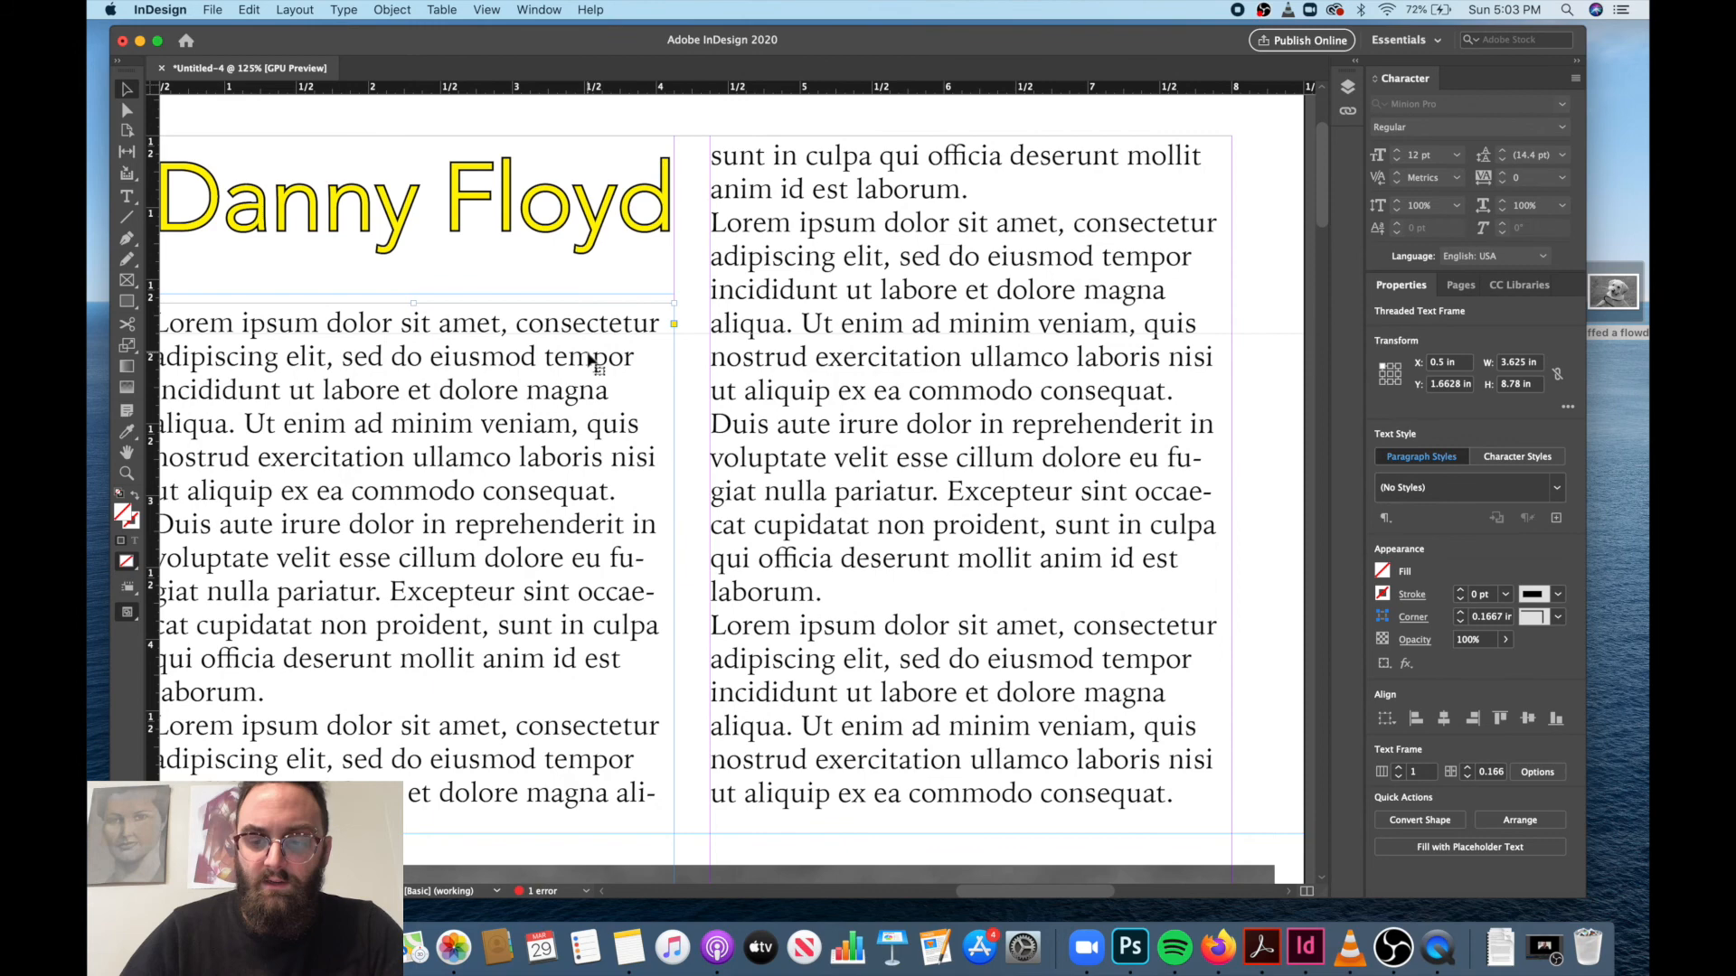
key(super+minus)
scroll(795, 359, up, 4)
scroll(795, 359, right, 1)
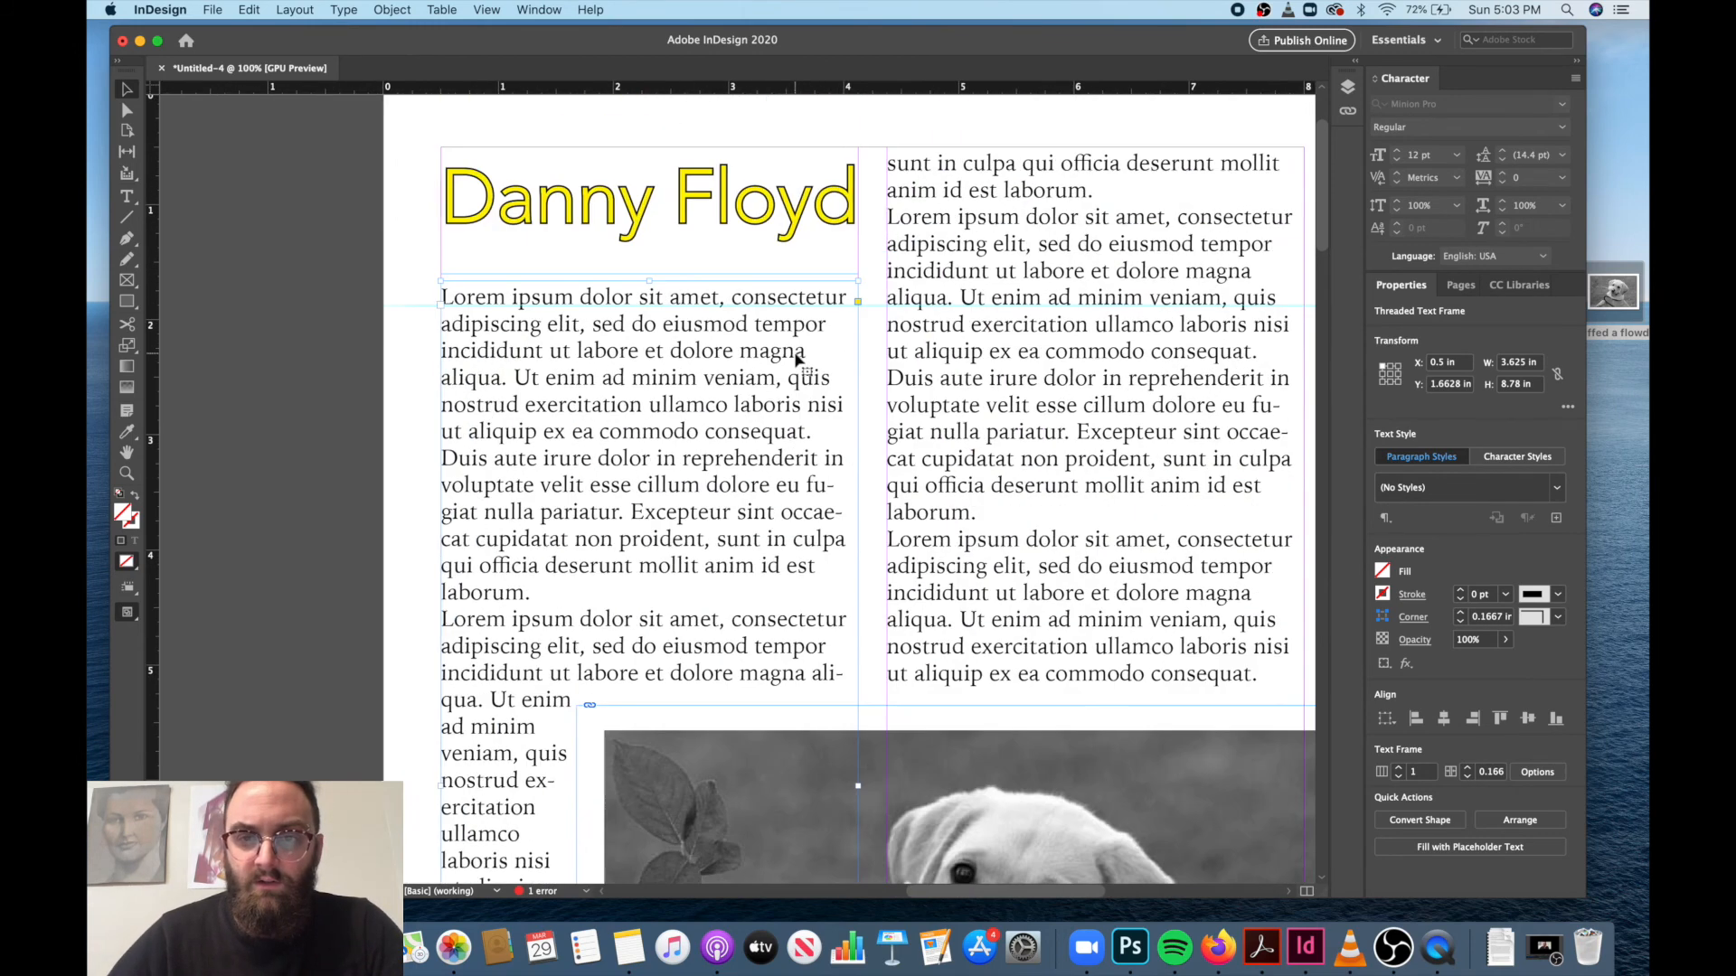
scroll(796, 359, up, 1)
scroll(795, 359, right, 1)
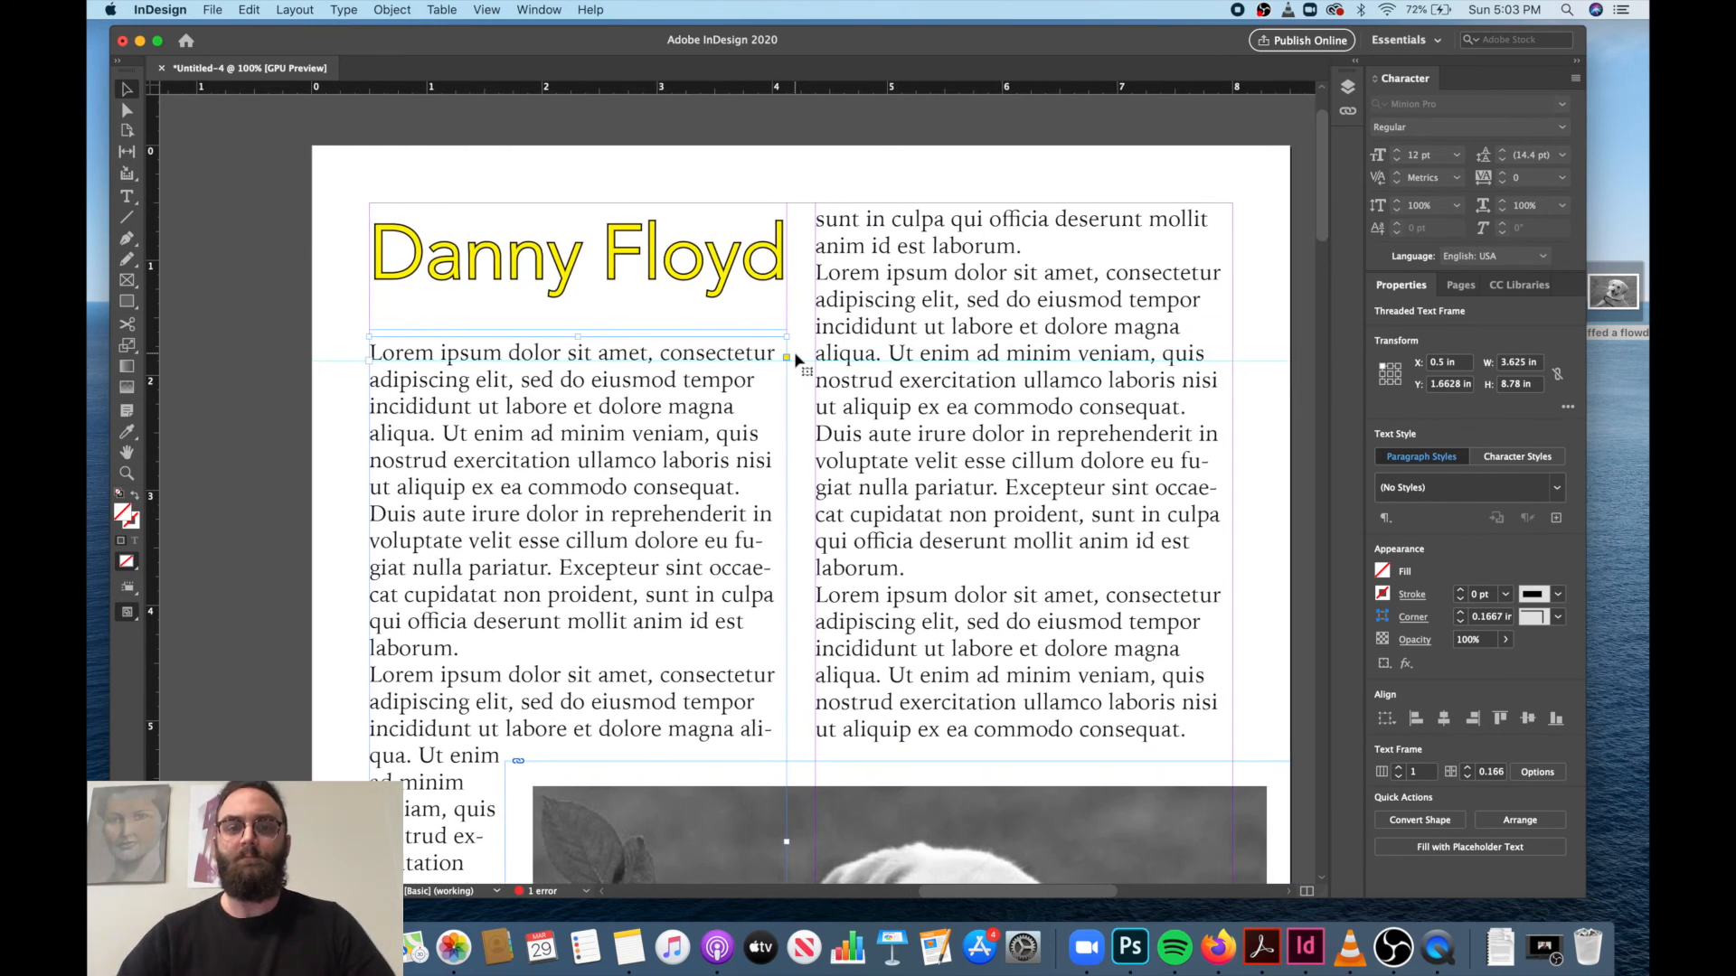
scroll(796, 359, down, 3)
key(super+minus)
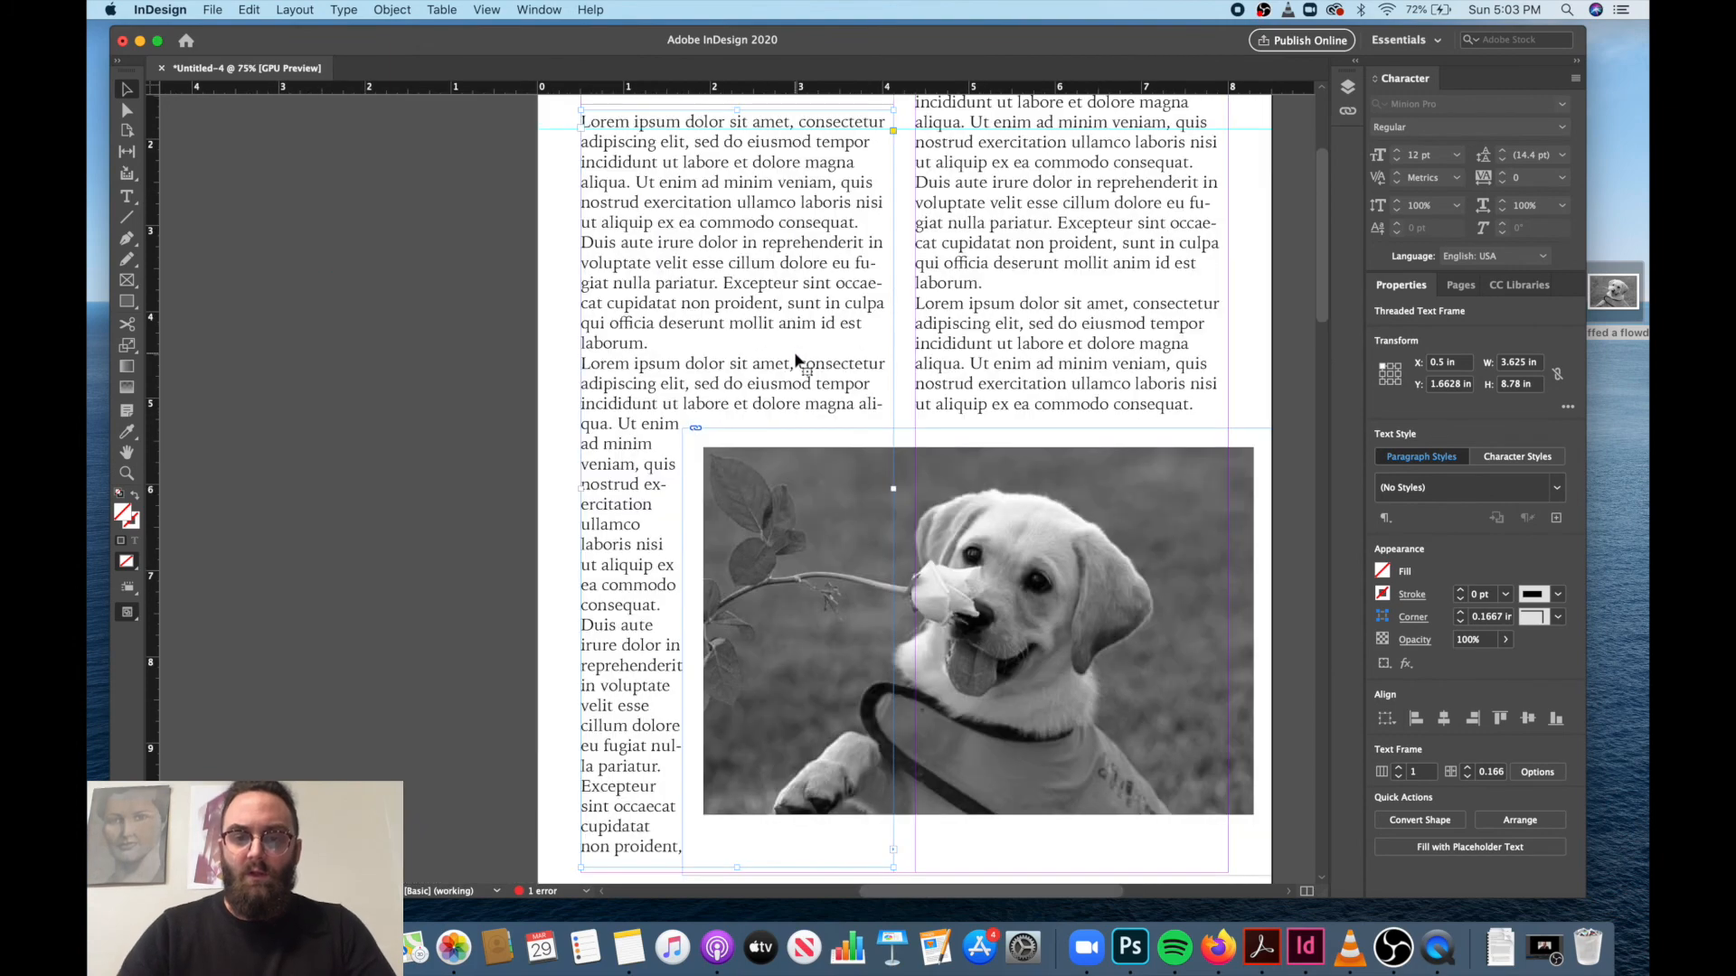
scroll(798, 474, up, 3)
scroll(797, 474, right, 1)
scroll(797, 474, down, 2)
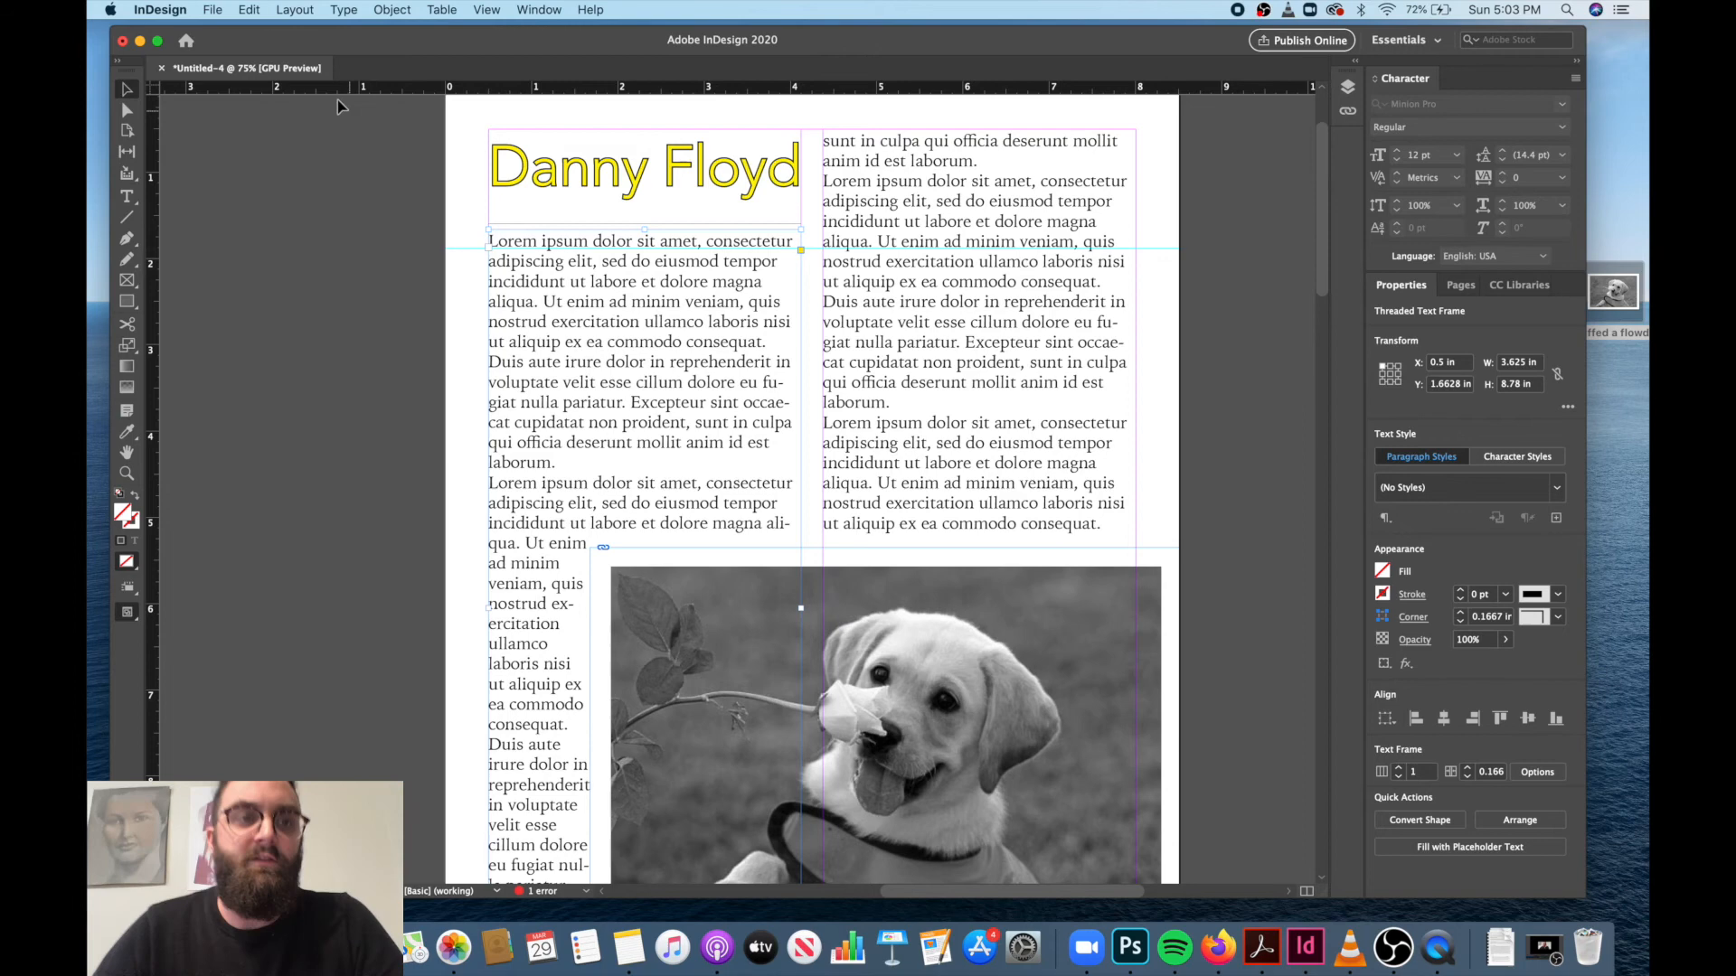
Begin exporting the document as Adobe PDF (Print) named Test PDF in the Creative Cloud Files folder.
click(224, 12)
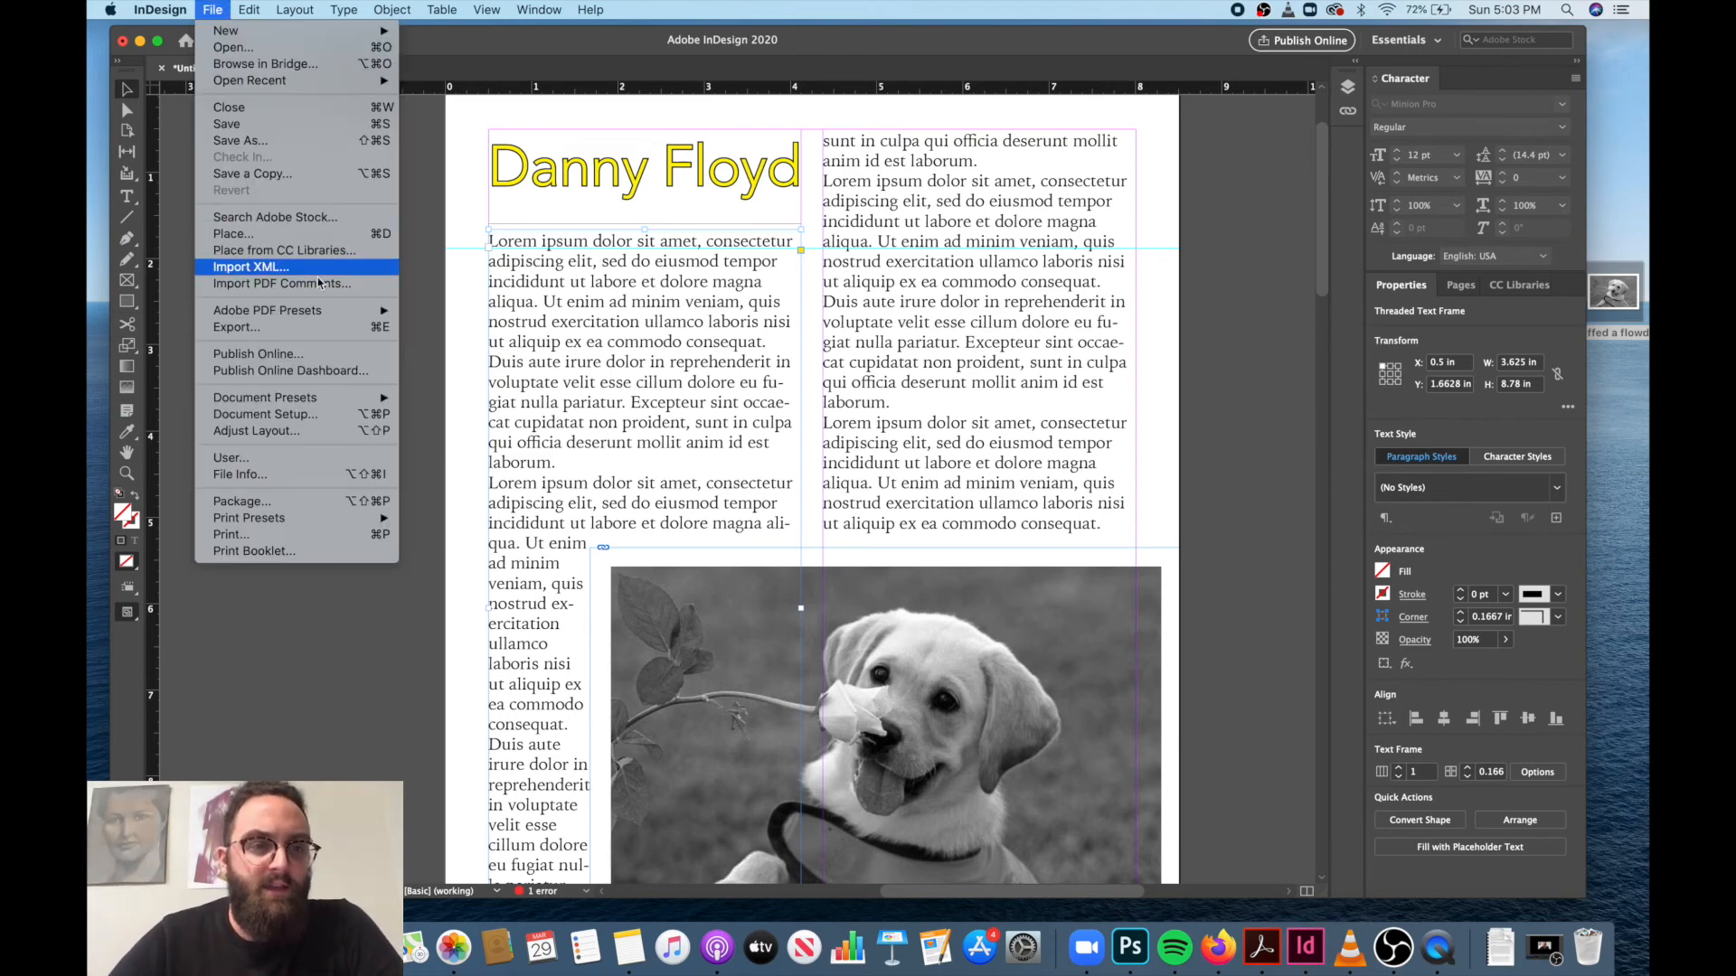
click(312, 337)
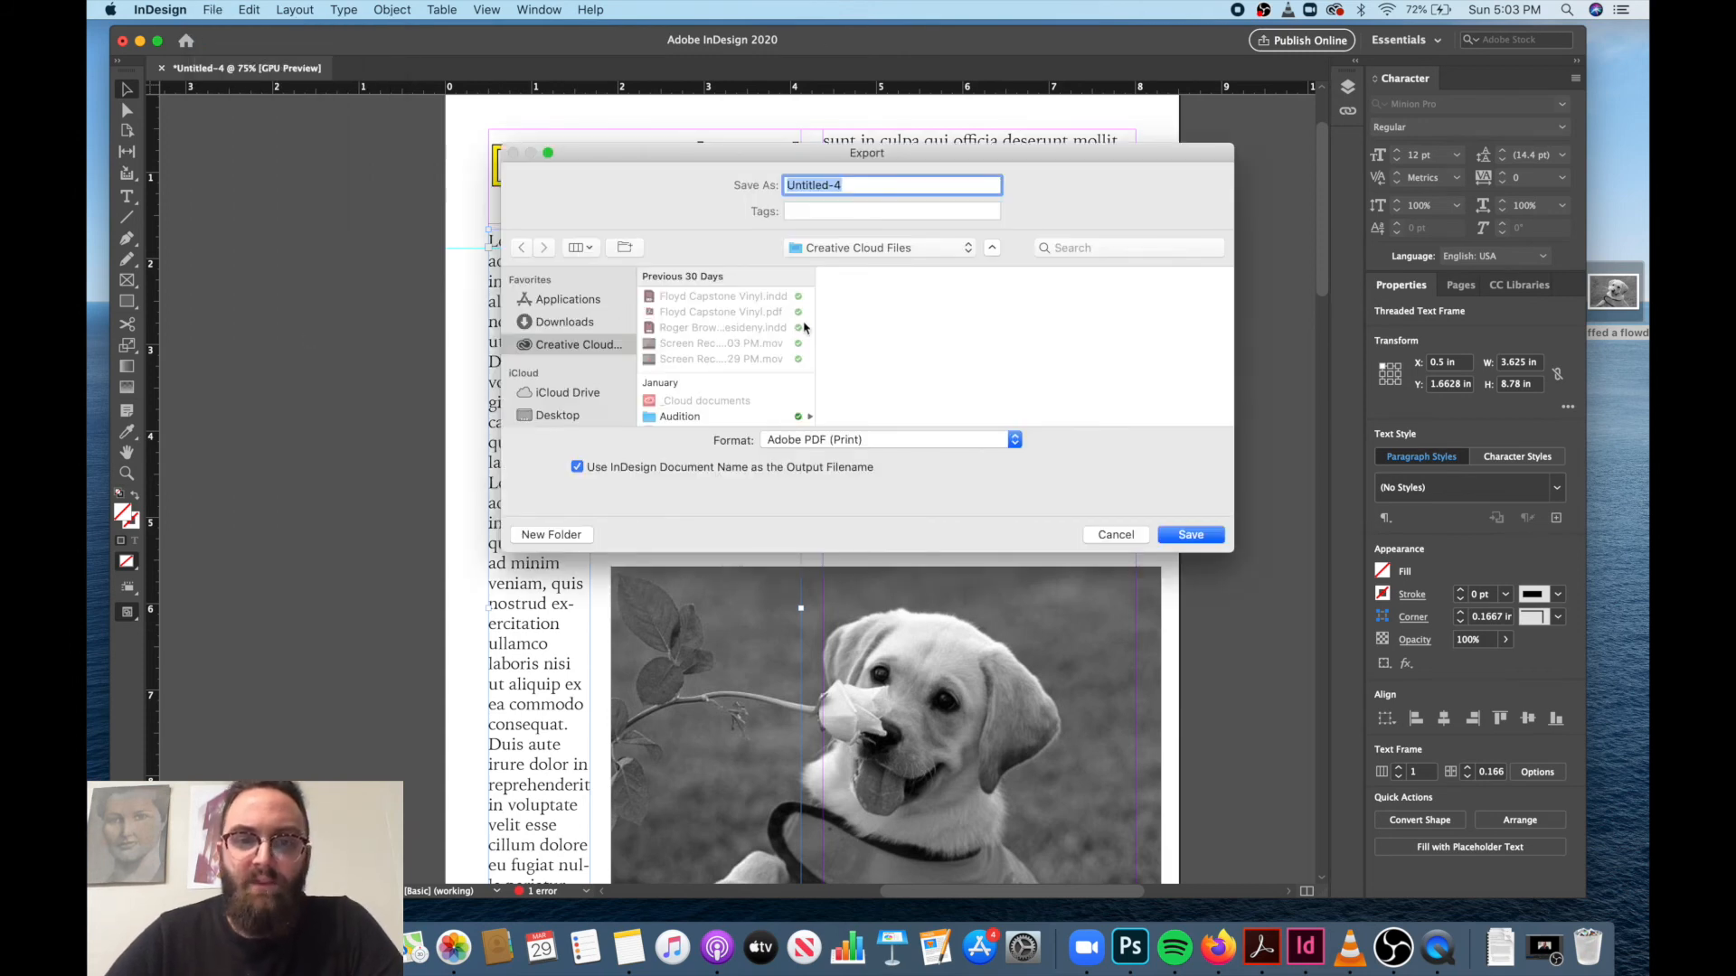
click(967, 252)
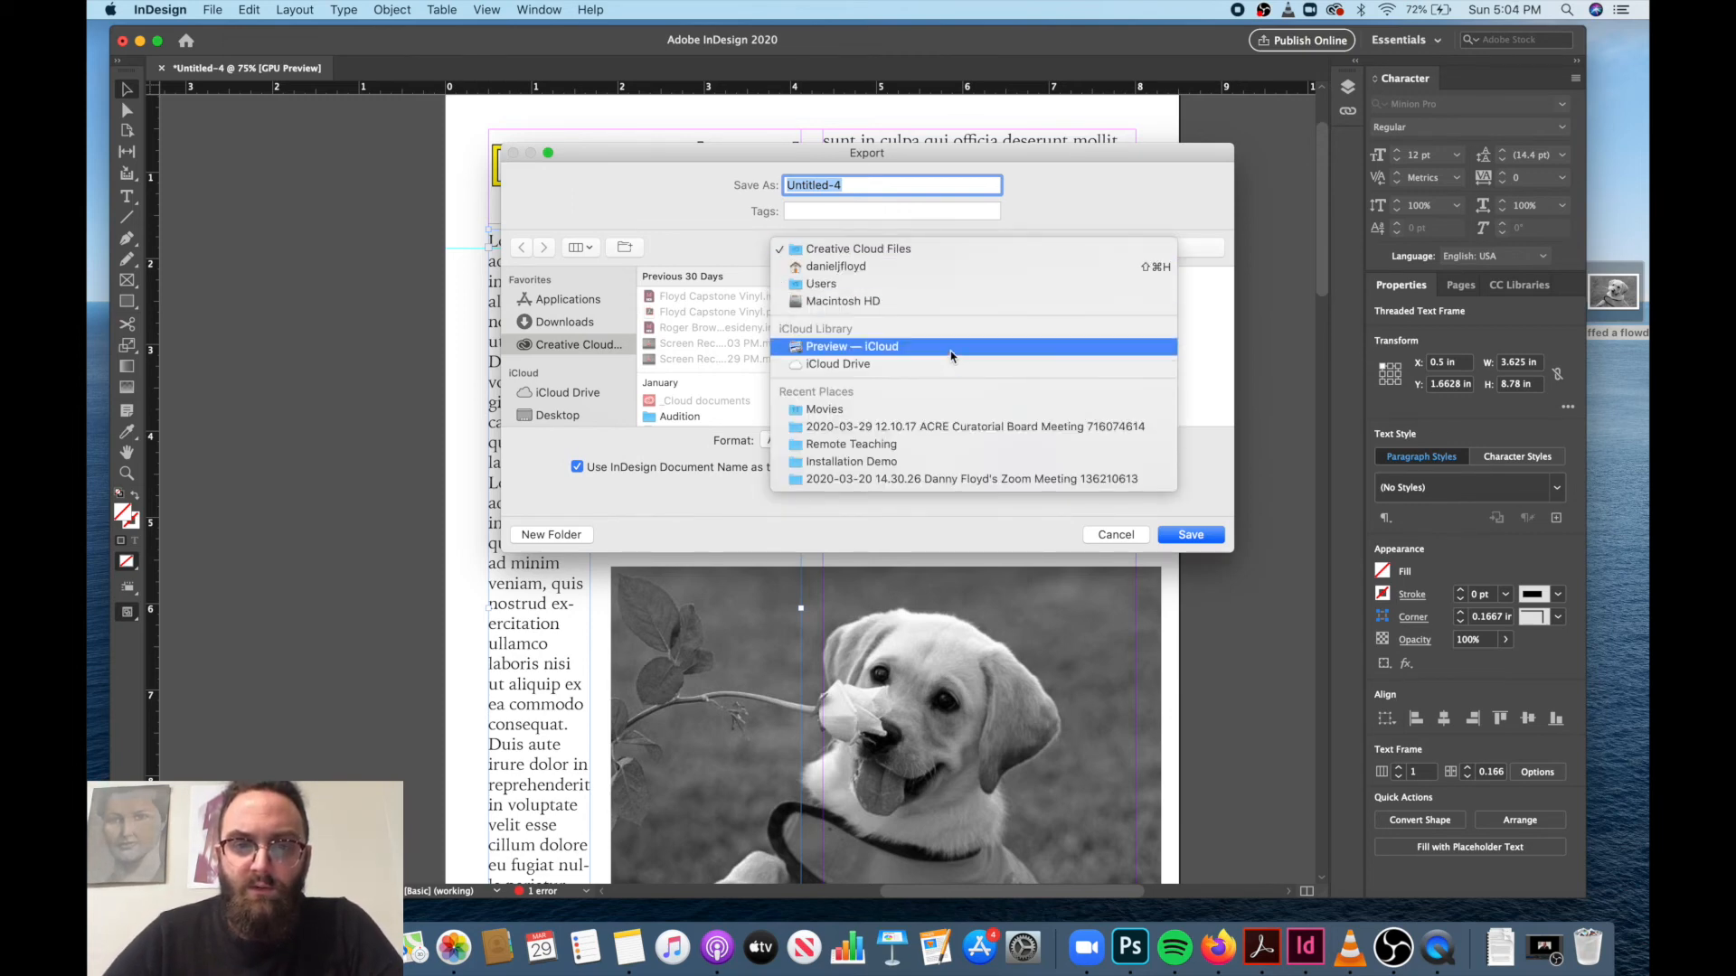
click(944, 253)
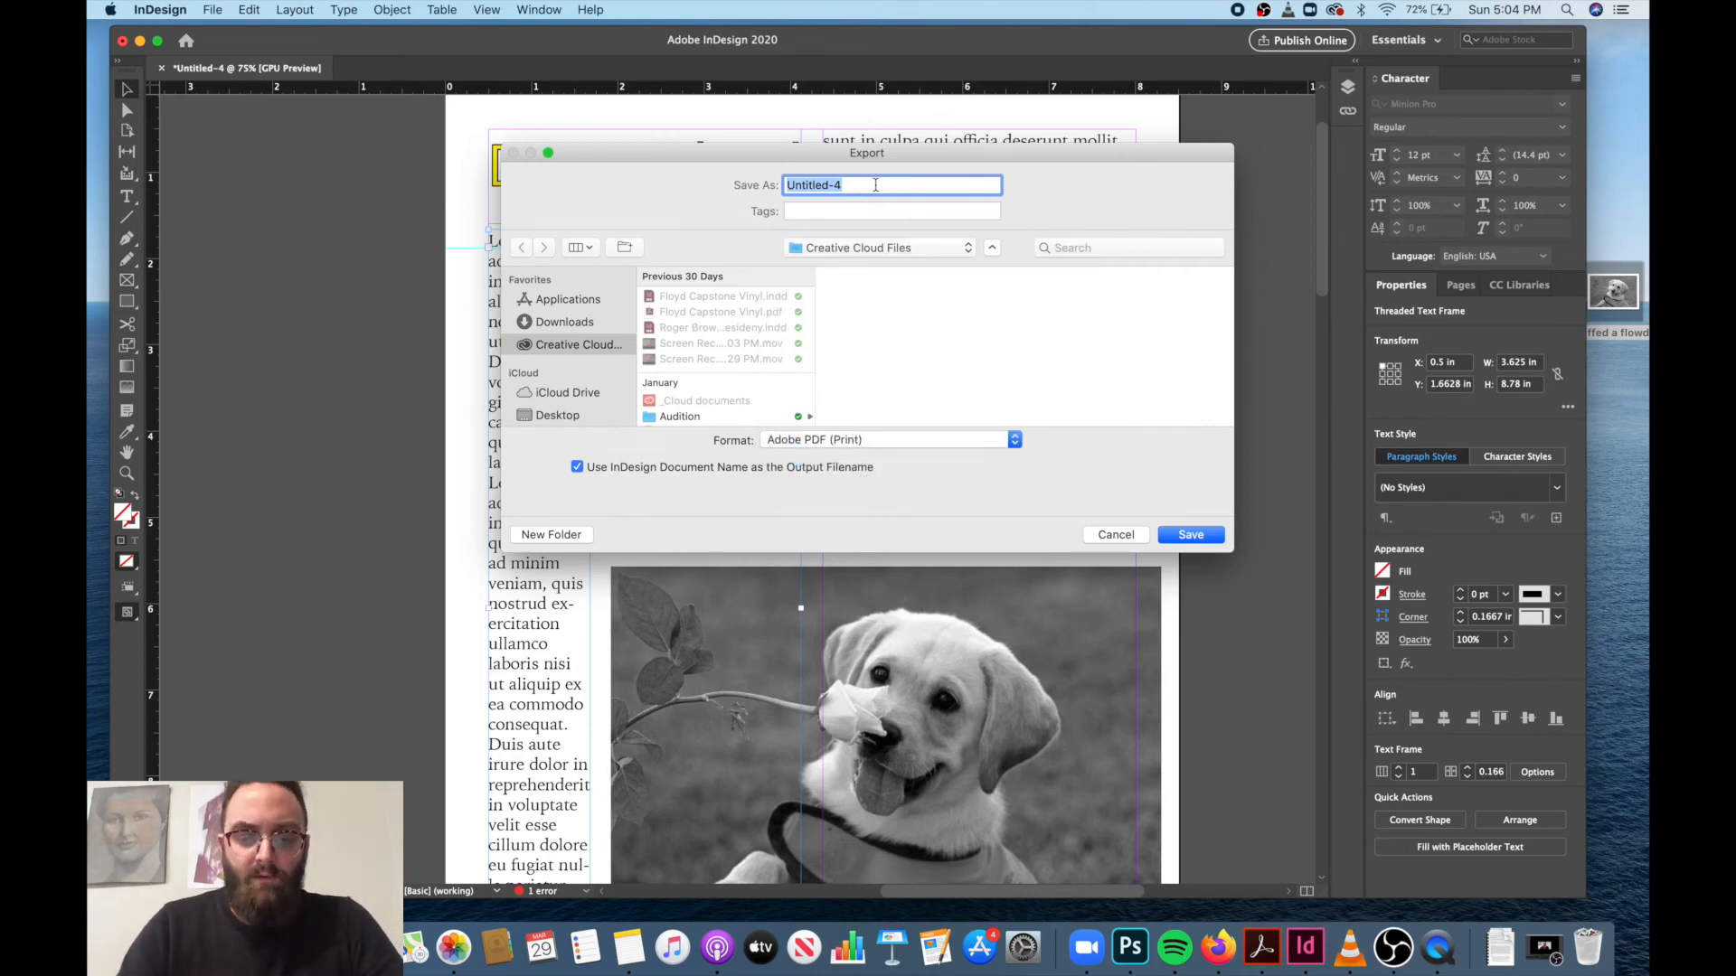
text(Test PDF)
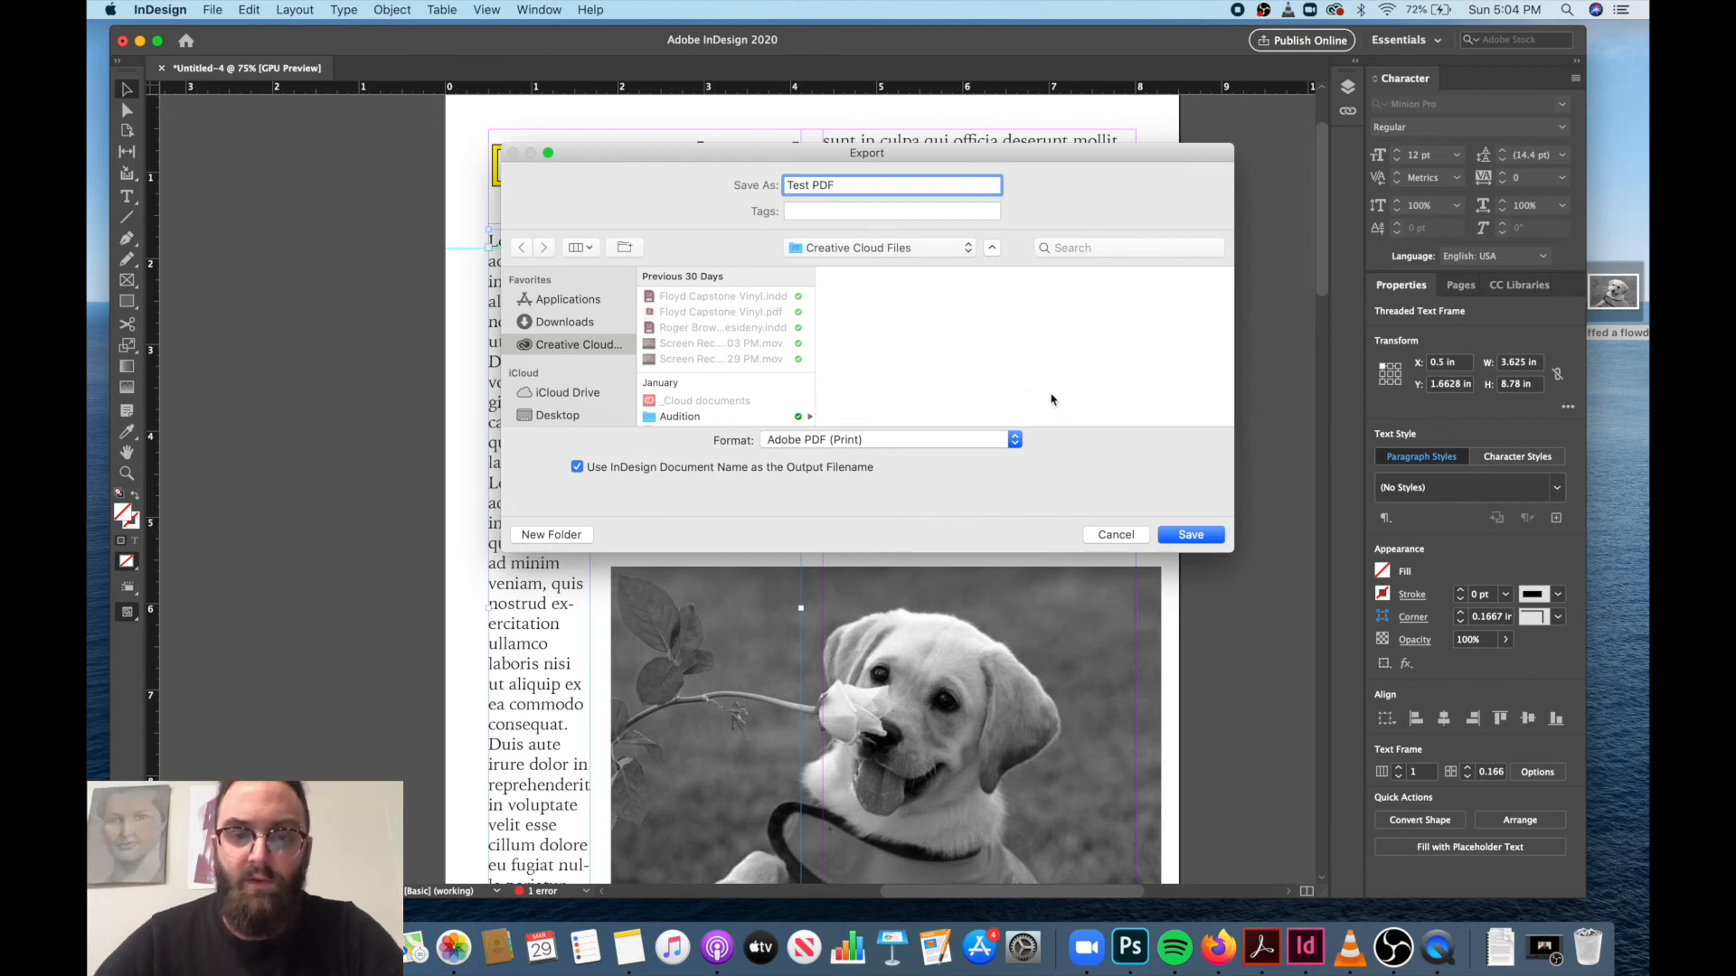
click(1013, 440)
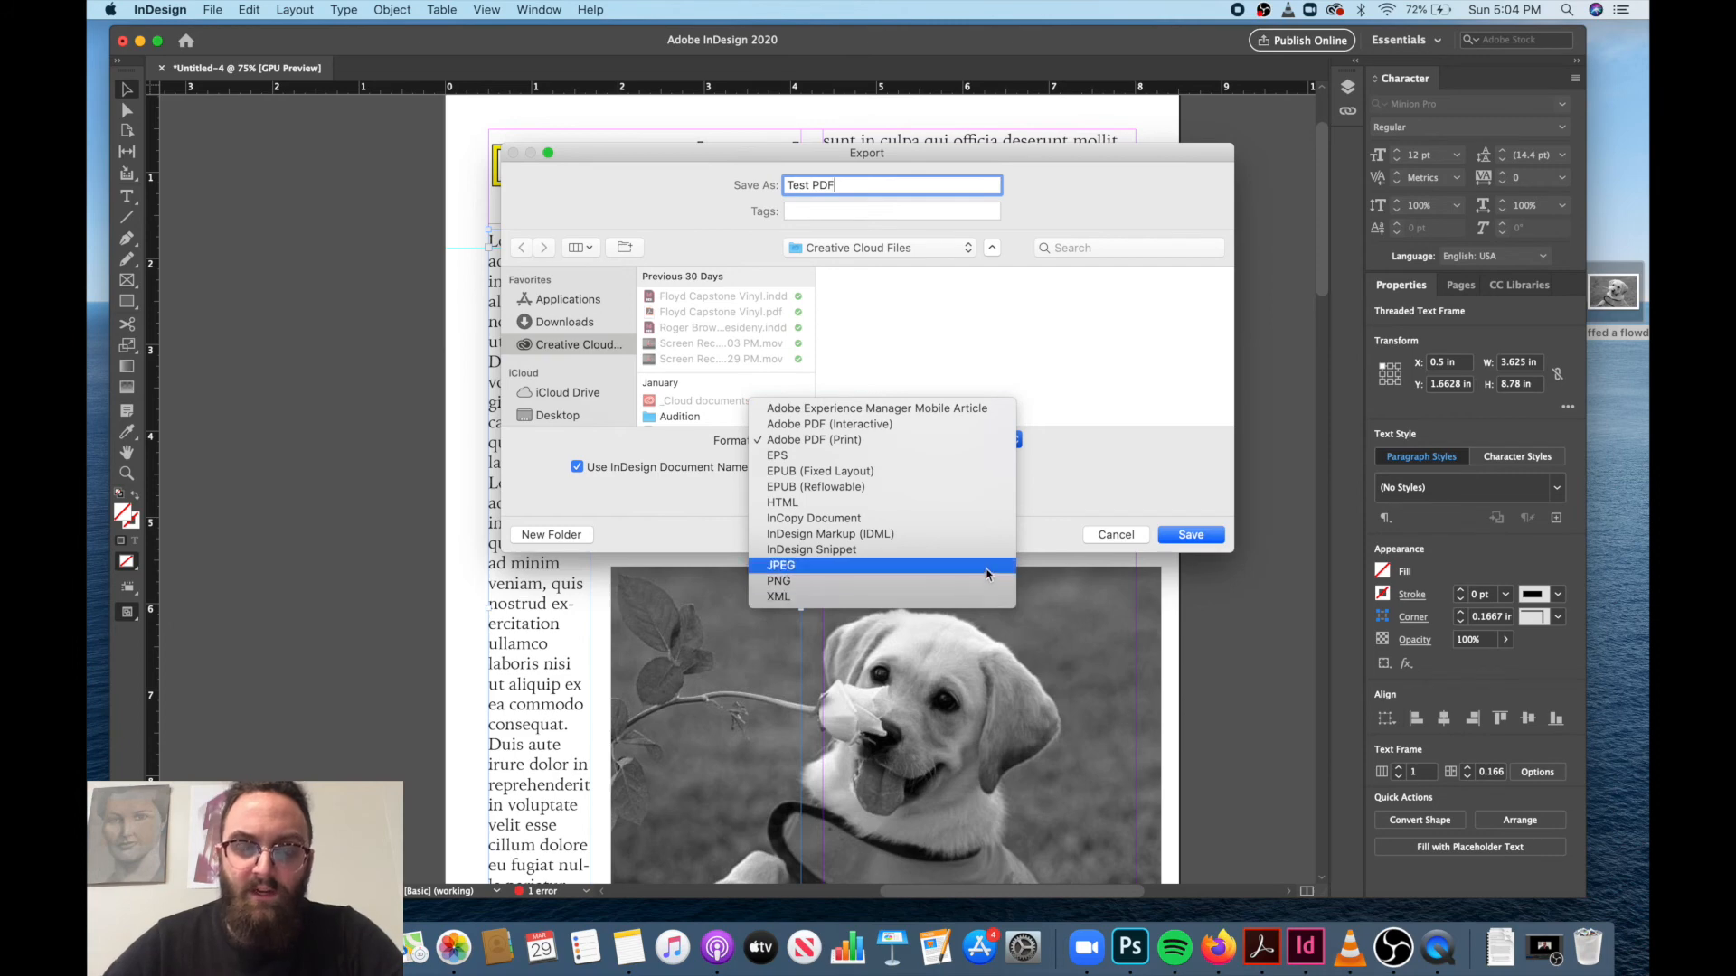
click(951, 441)
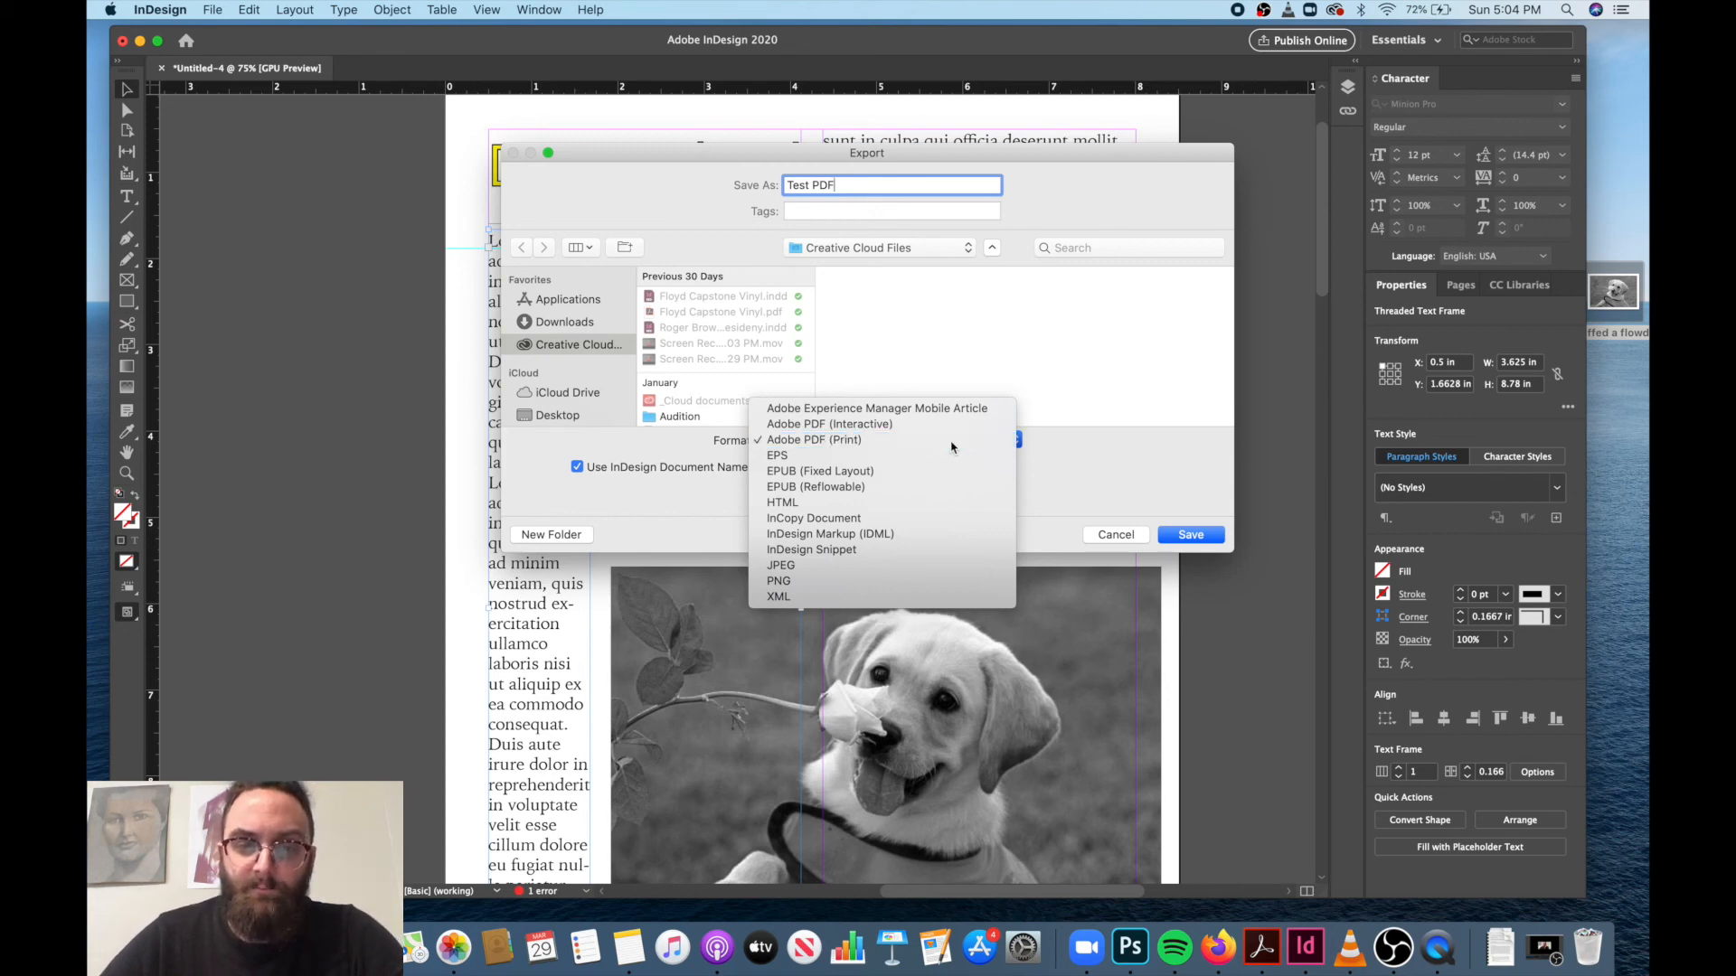
click(1184, 536)
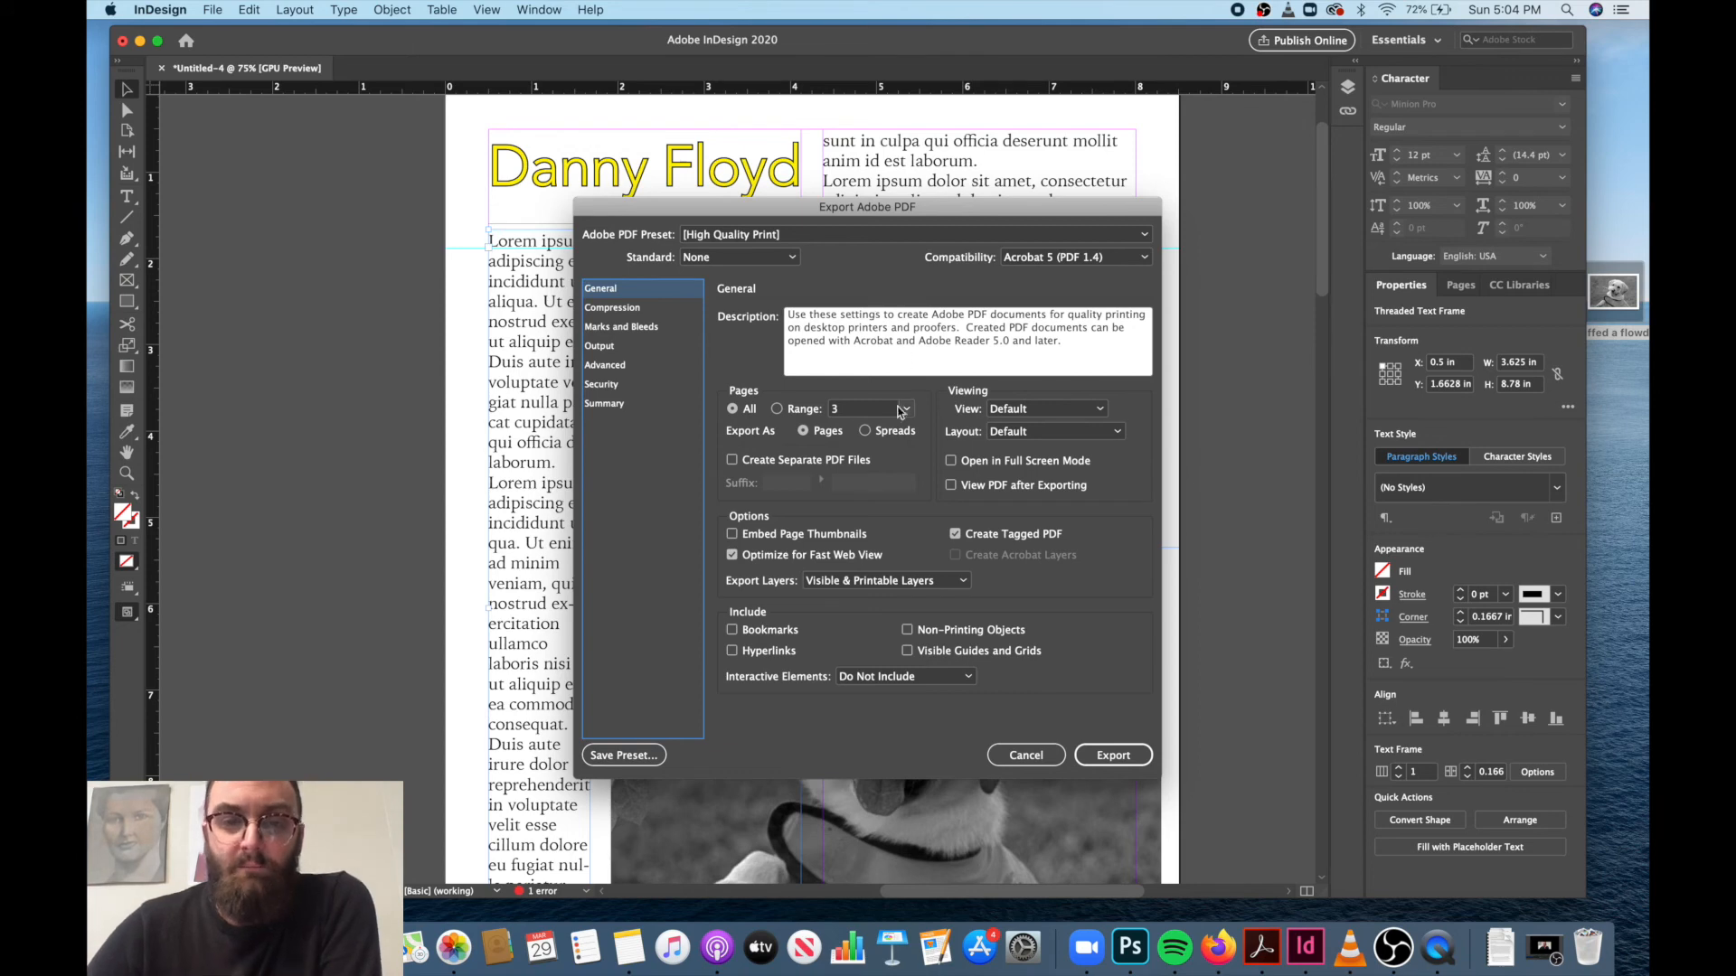
Restrict the PDF export to the page range 1-3.
click(778, 409)
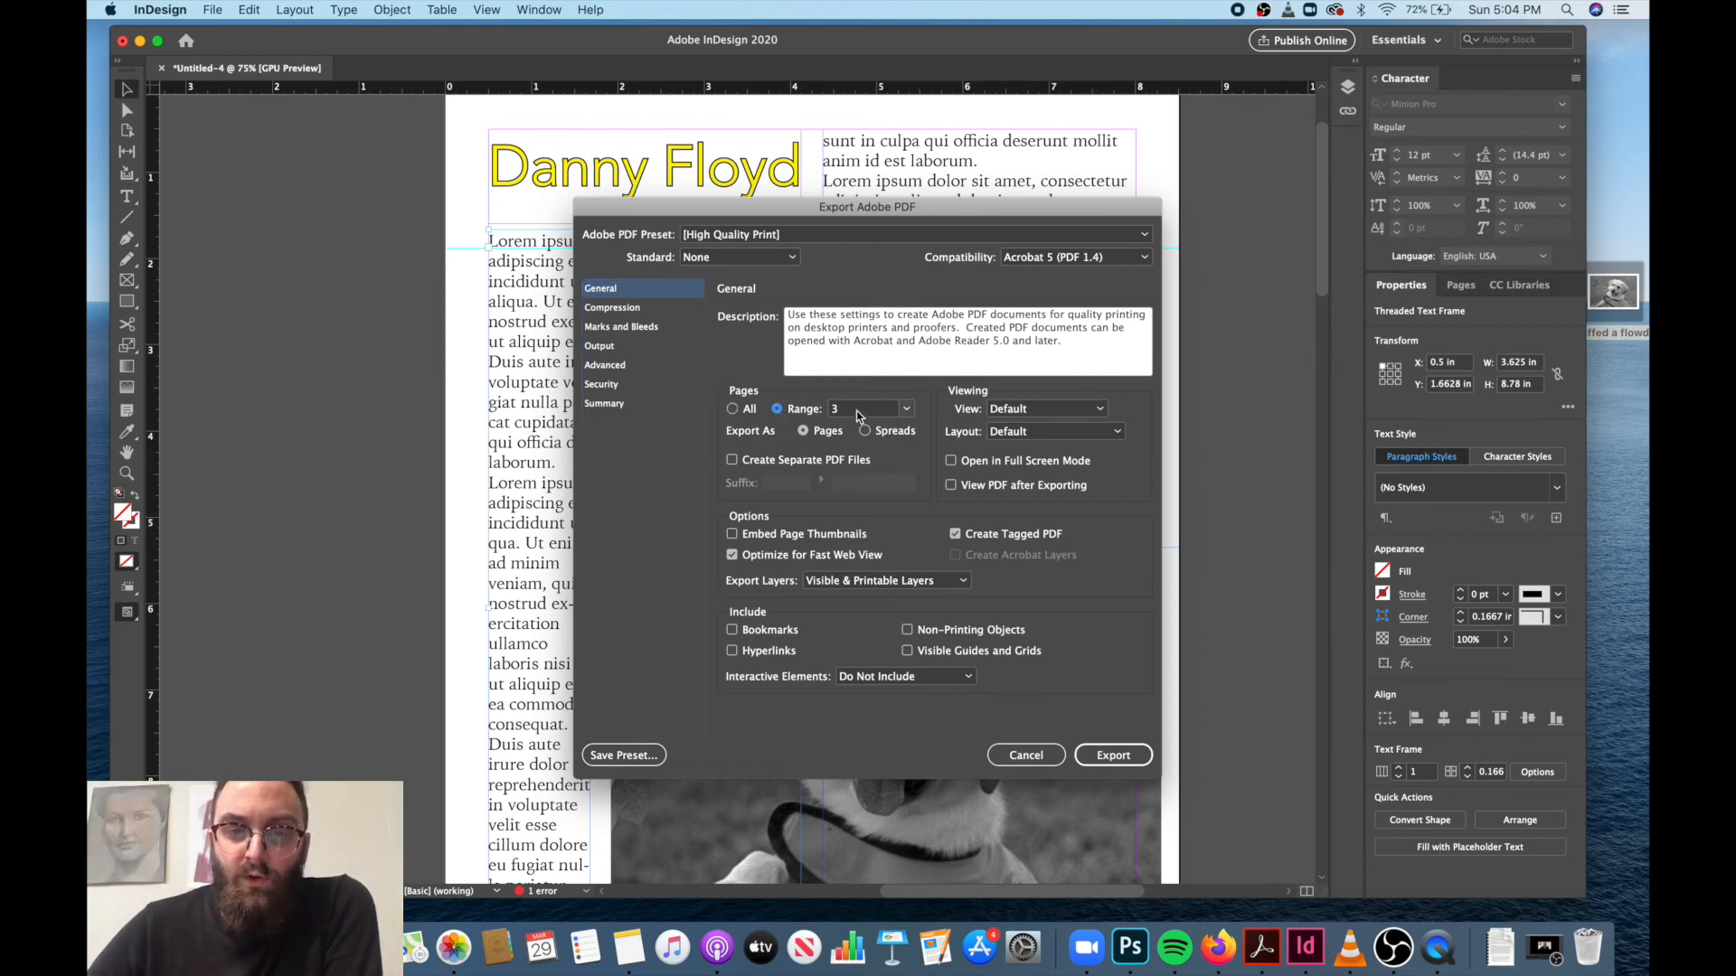
click(855, 411)
key(BackSpace)
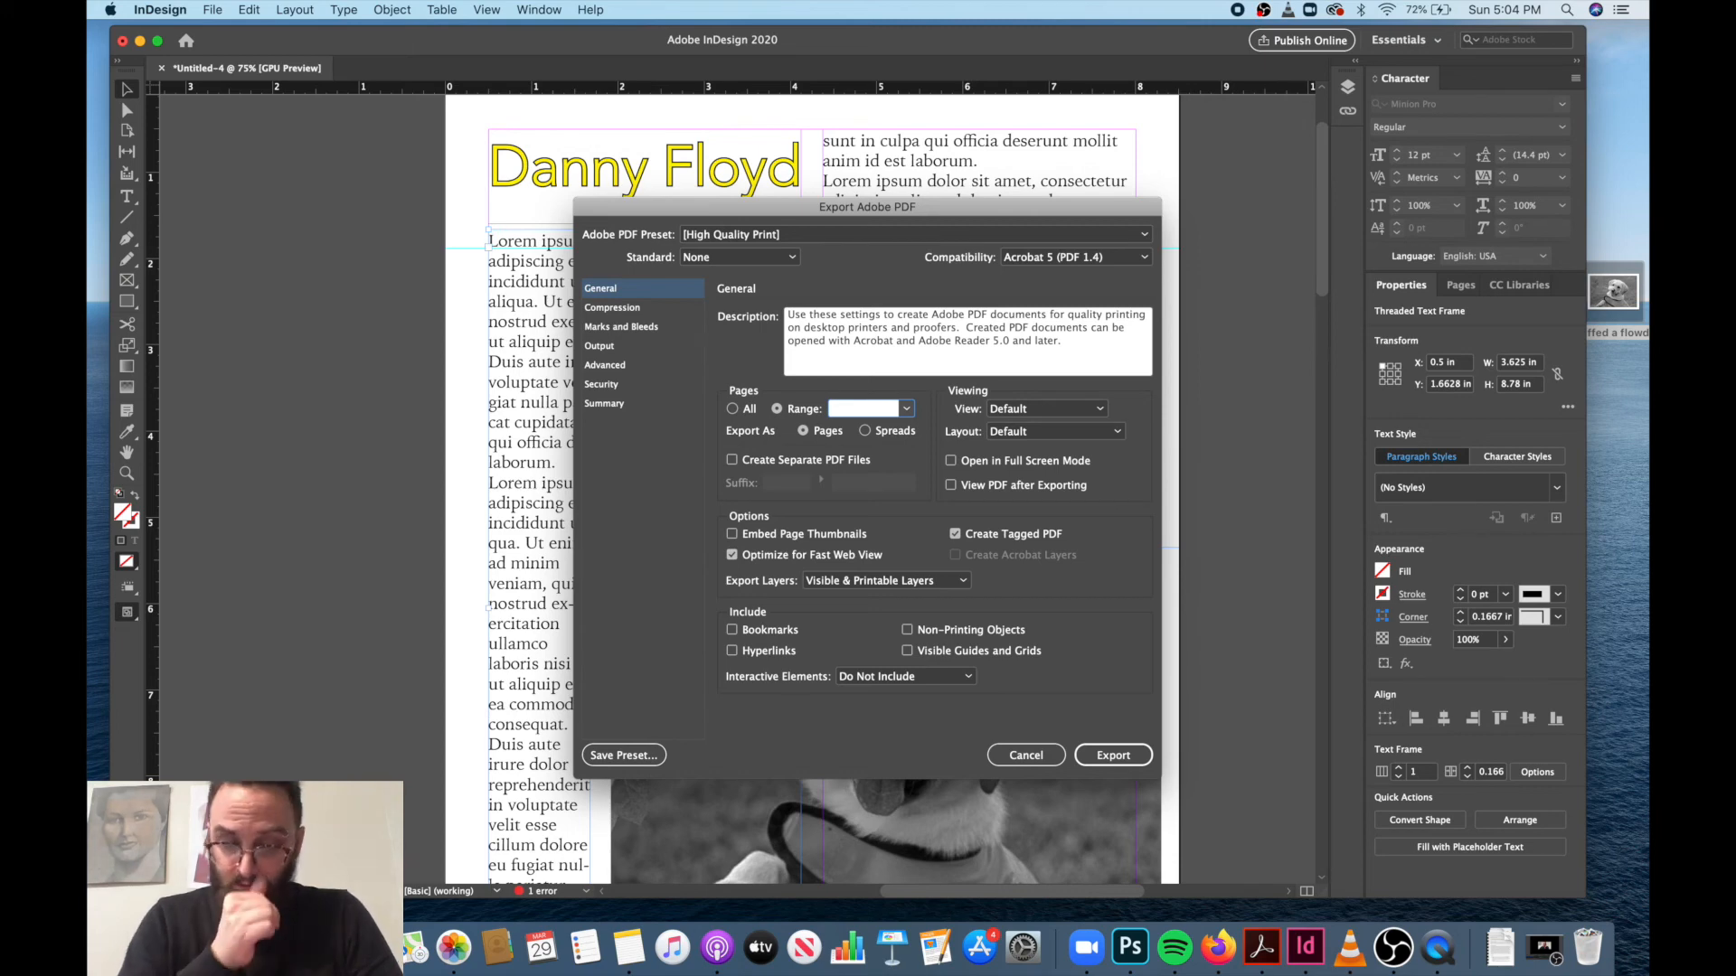
text(1-3)
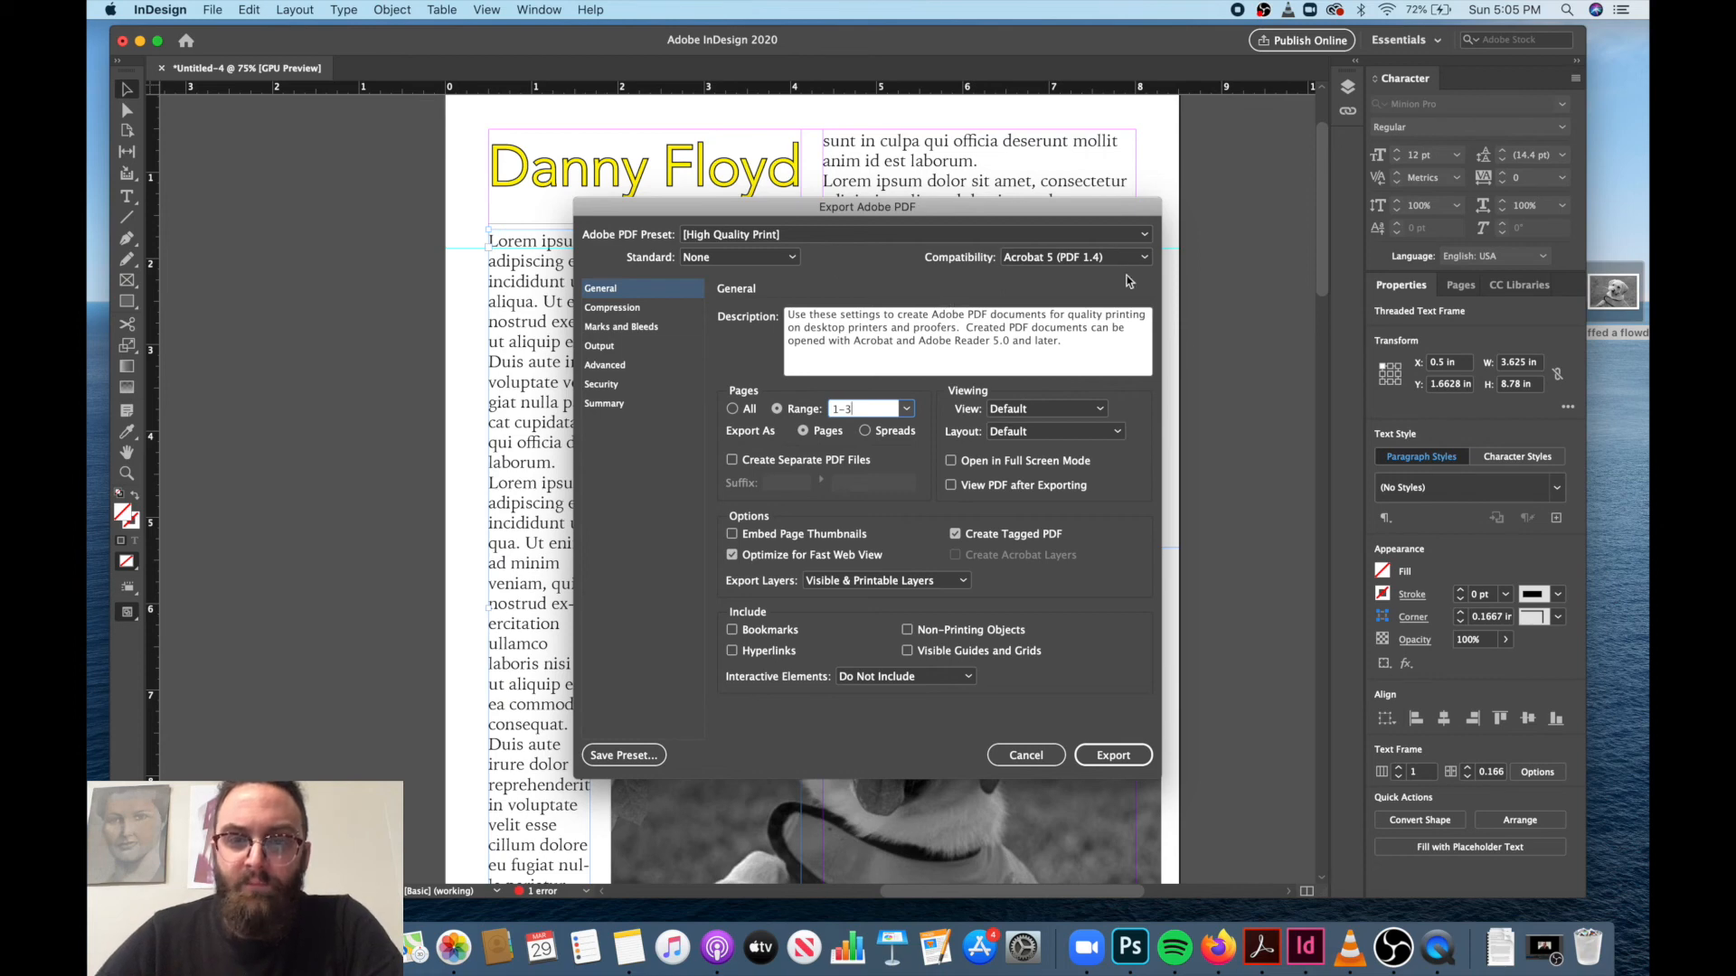
Check the PDF presets and compression settings, and try to export with the High Quality Print preset.
click(1144, 235)
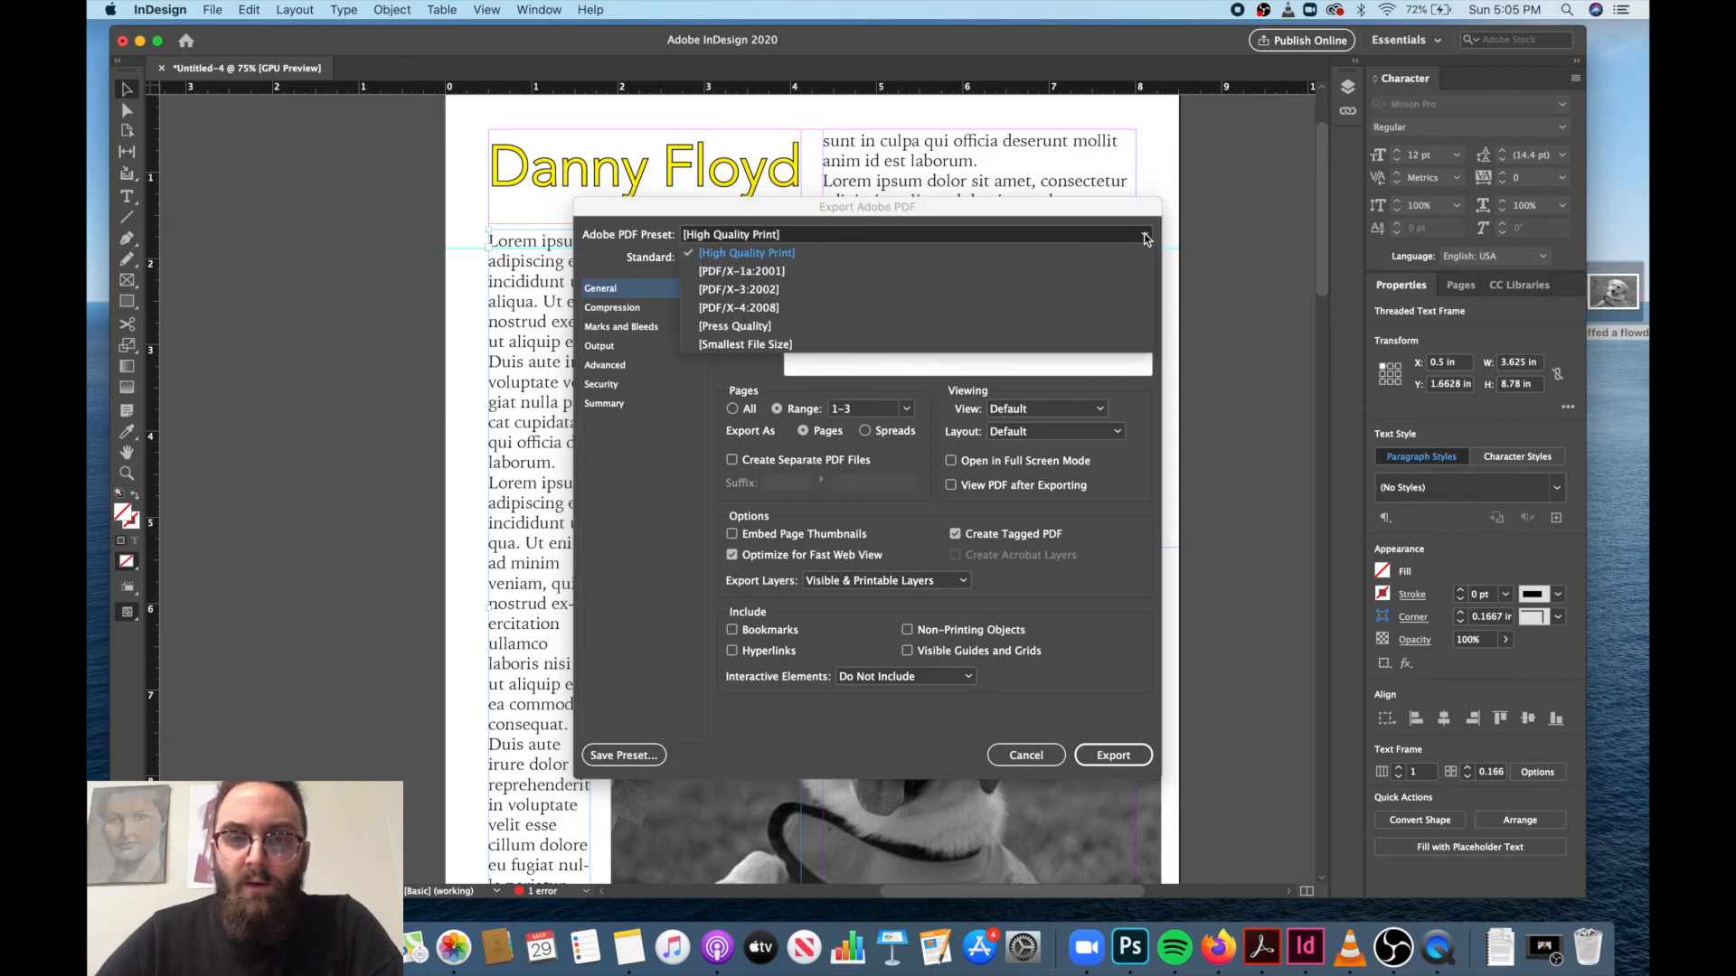
click(1147, 233)
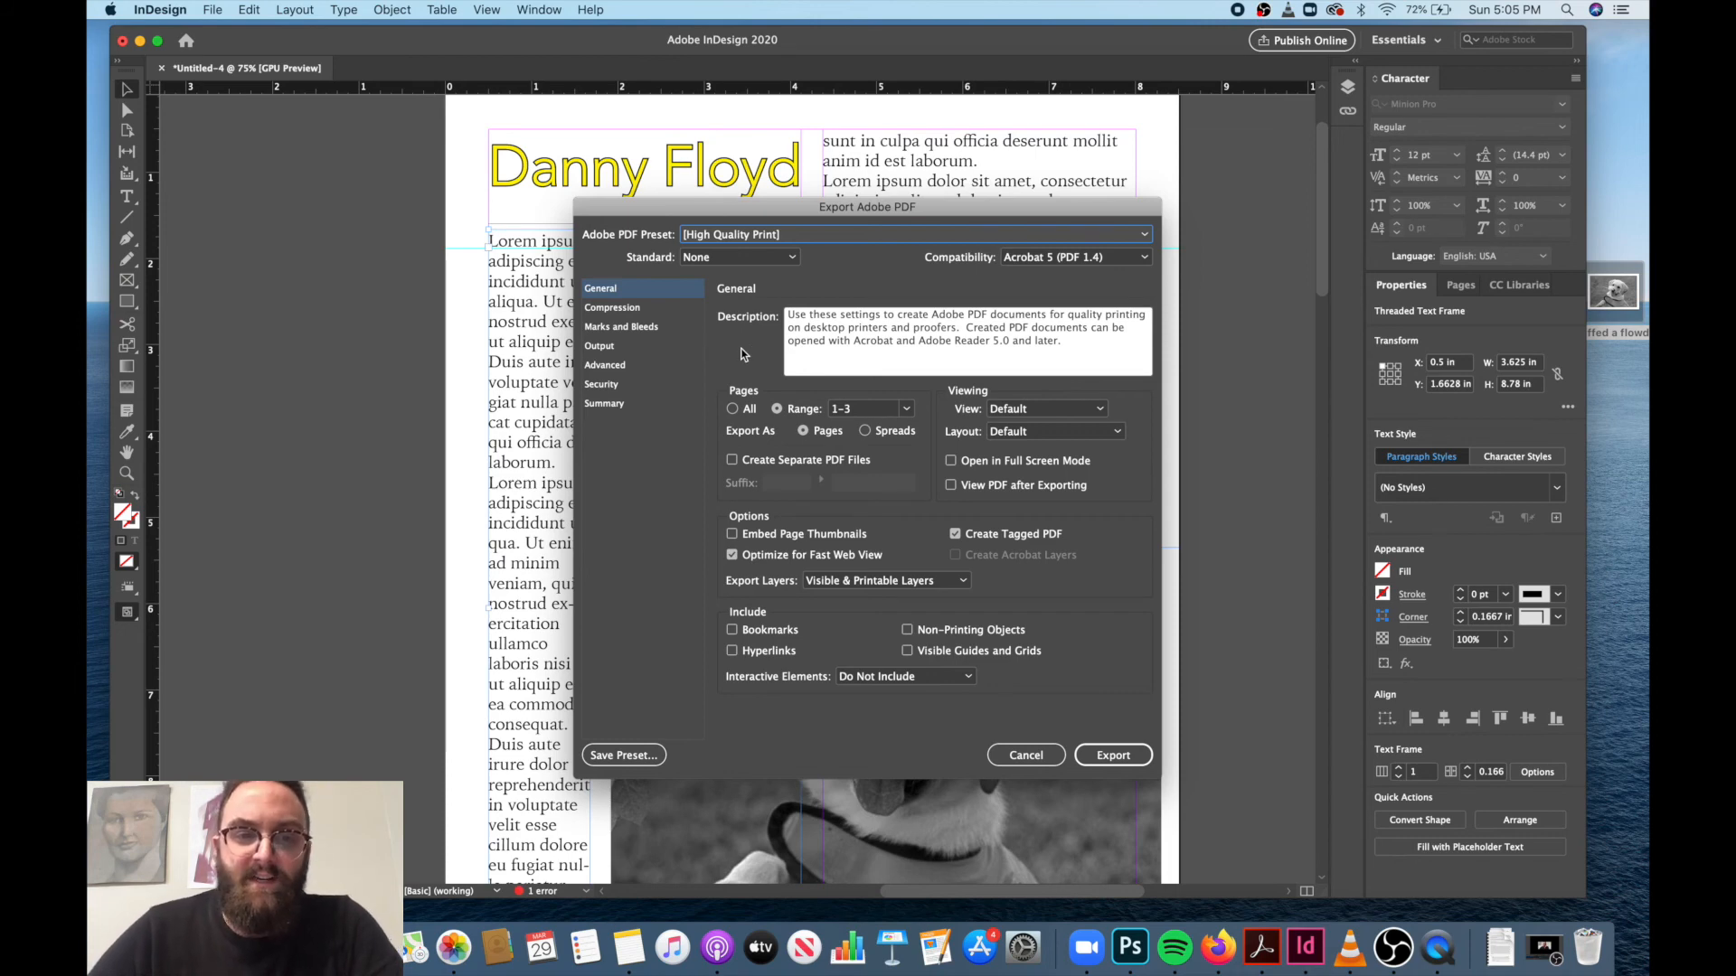
click(631, 309)
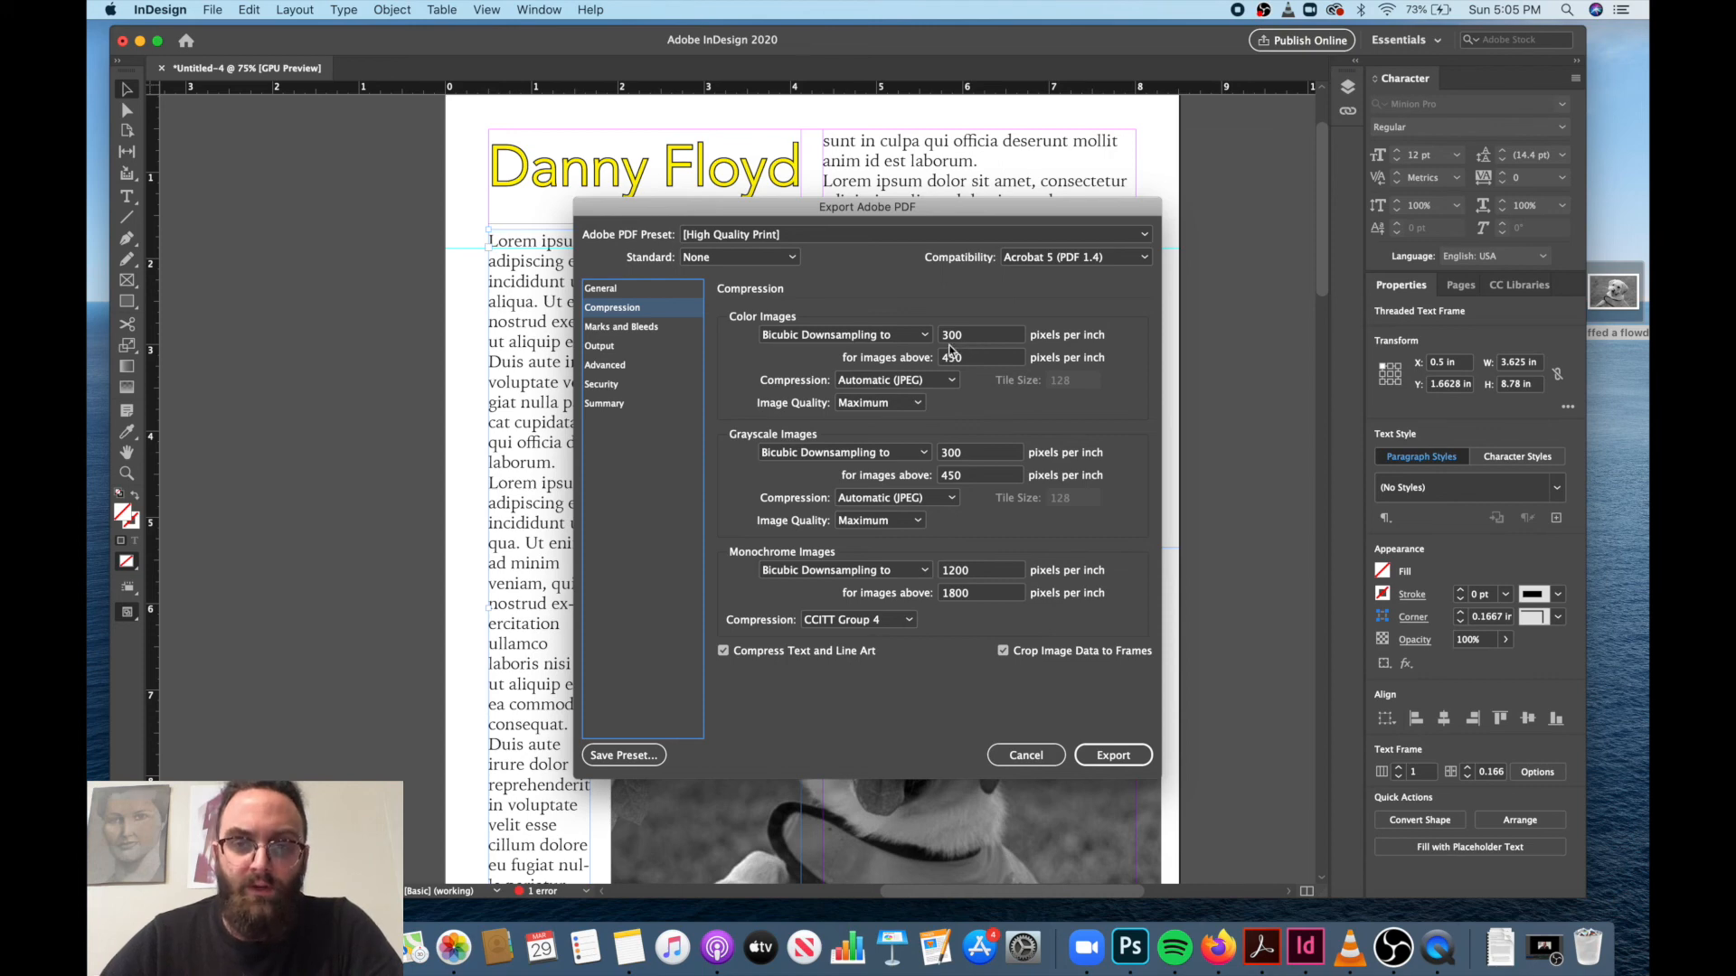
click(624, 289)
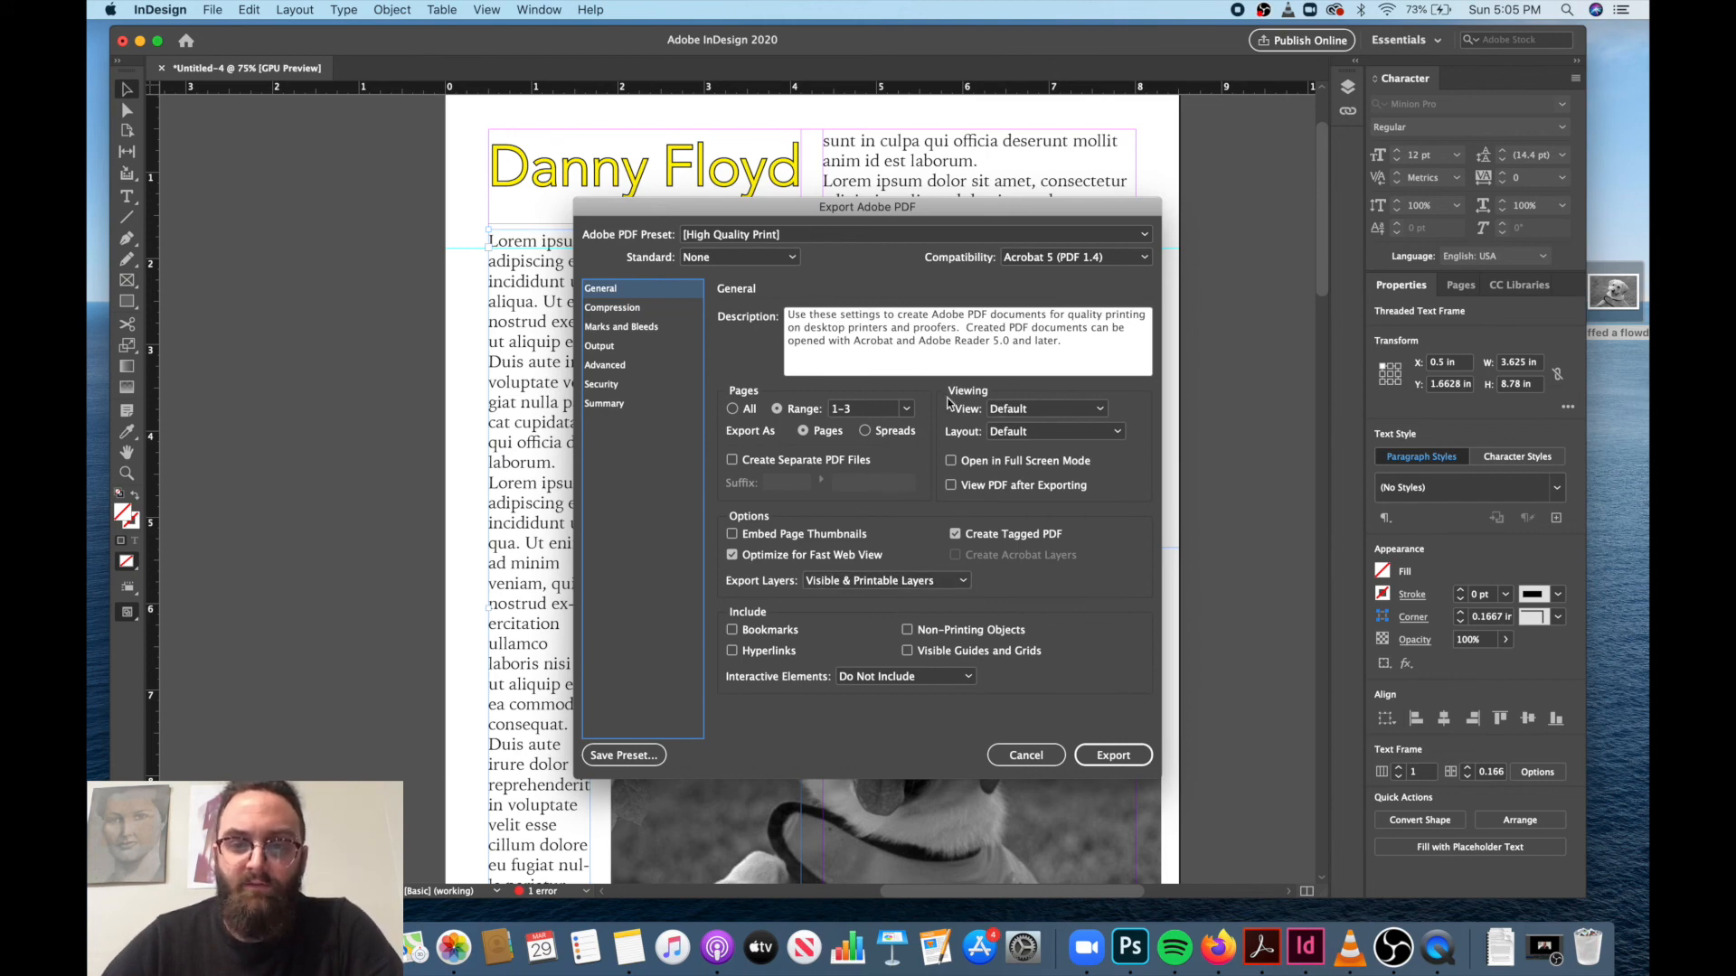
click(1114, 758)
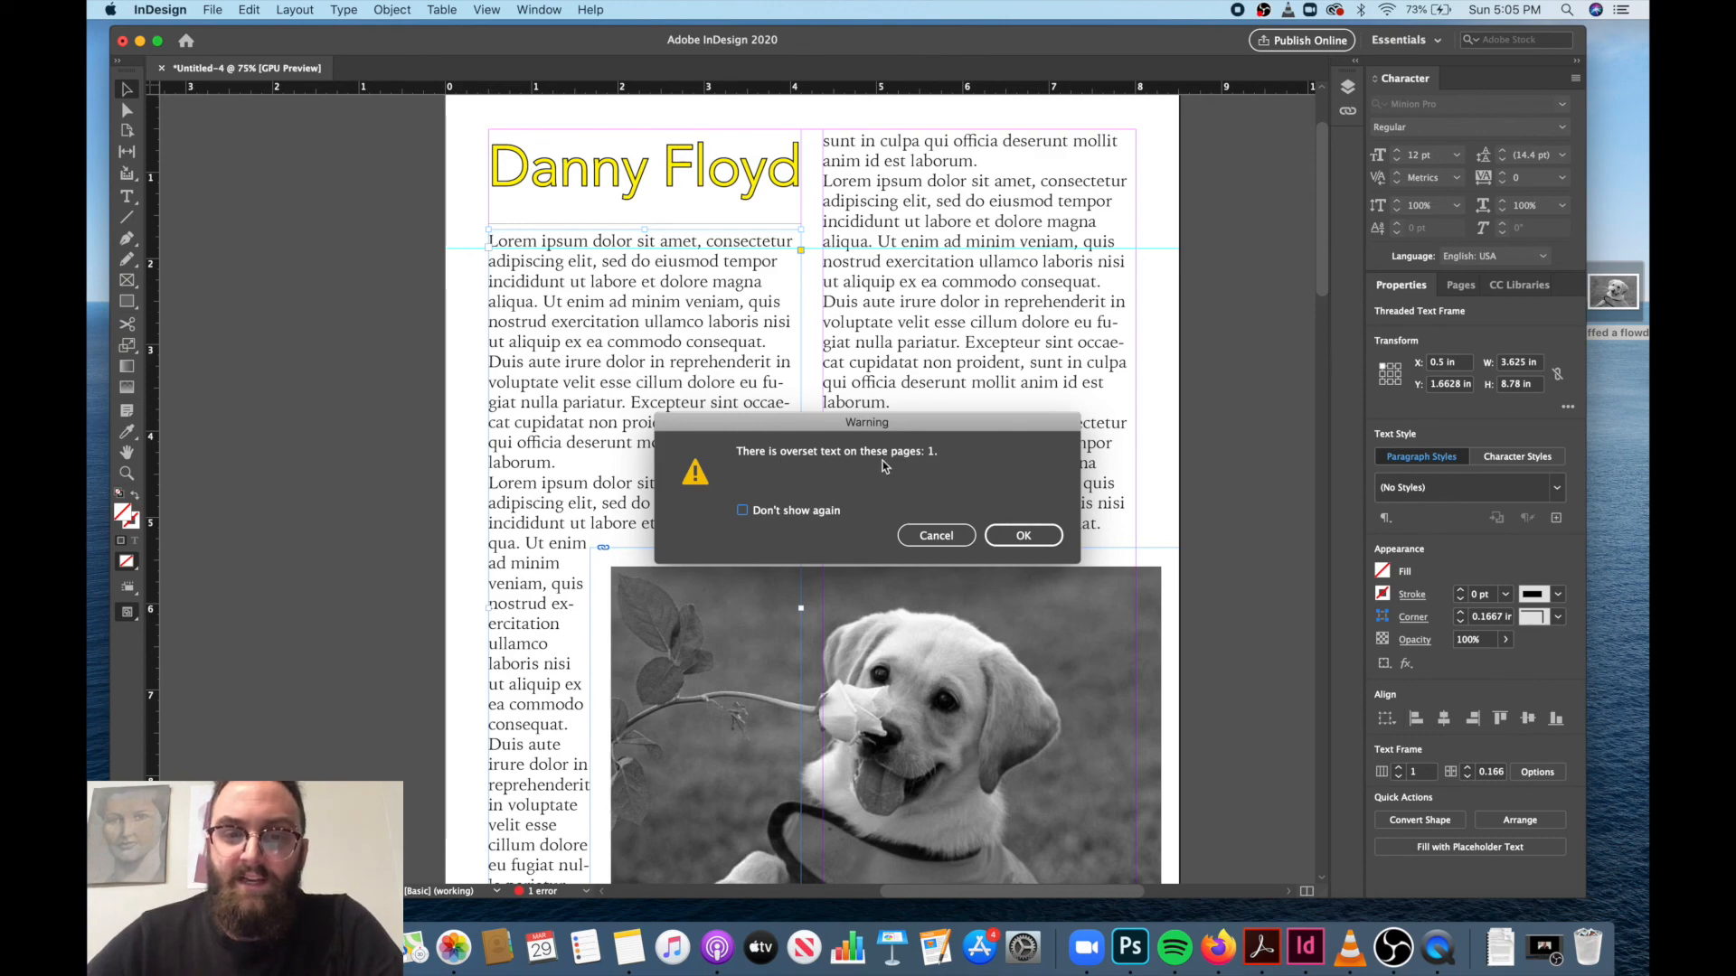
click(928, 542)
Thread the second column's overset text into a new frame below the puppy image, about 3.625 by 0.52 in at X 4.375, Y 9.98 in.
scroll(1033, 510, down, 5)
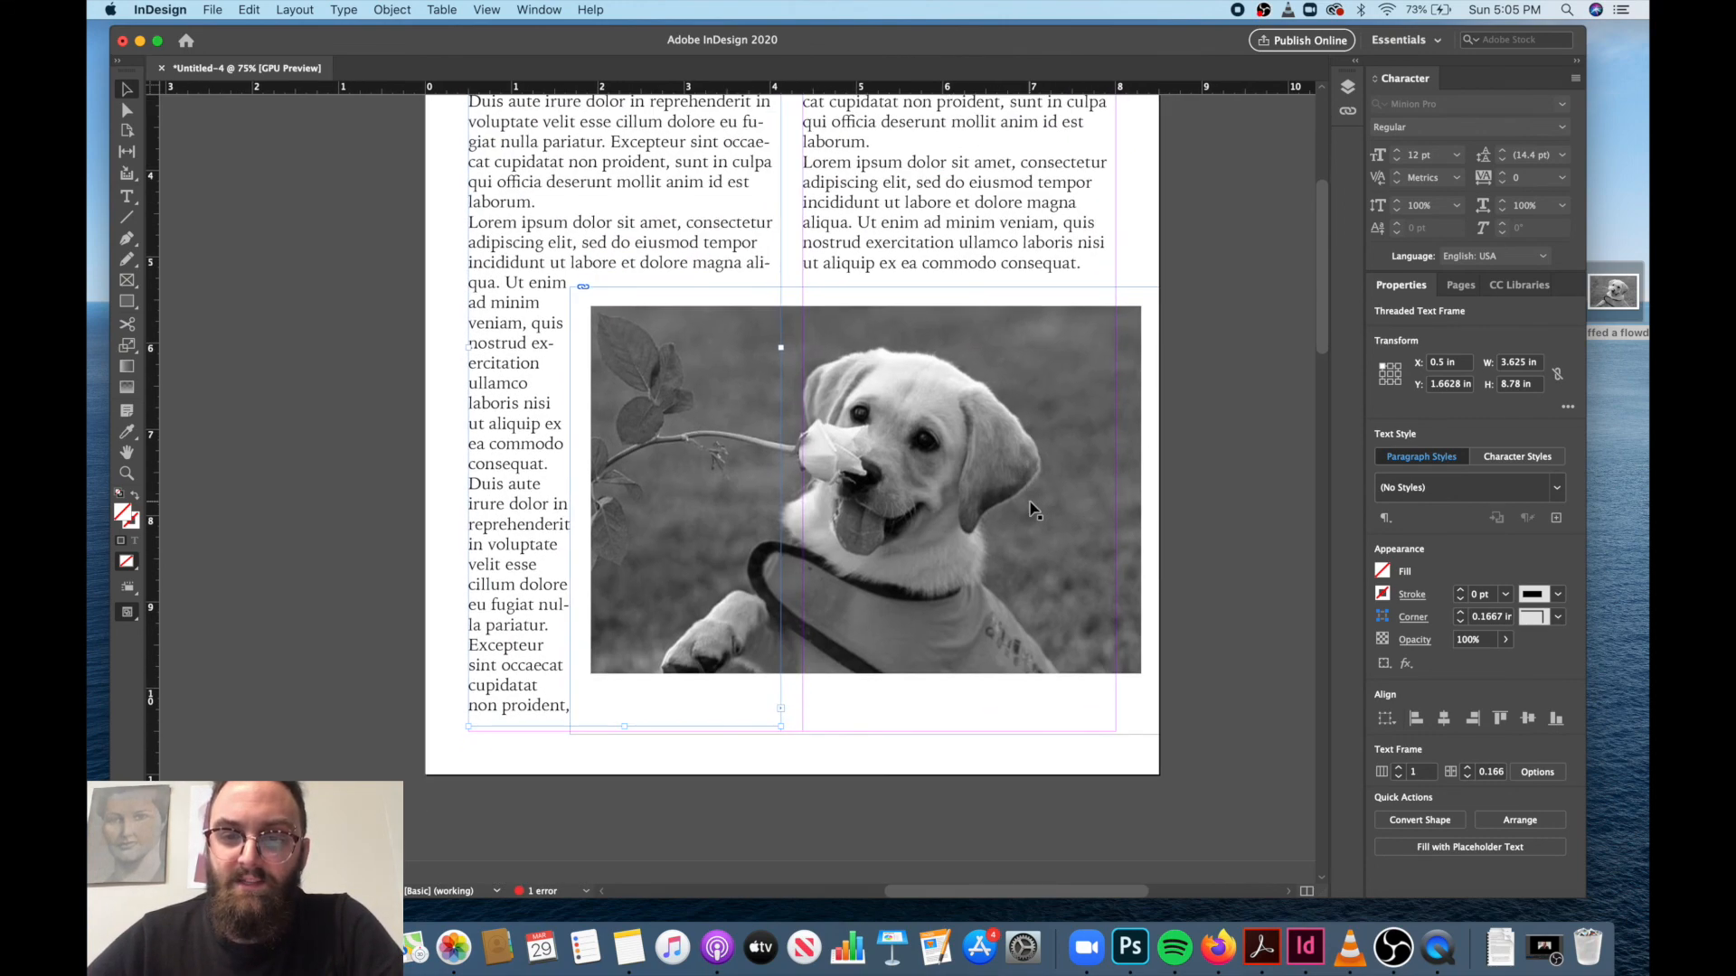
click(988, 205)
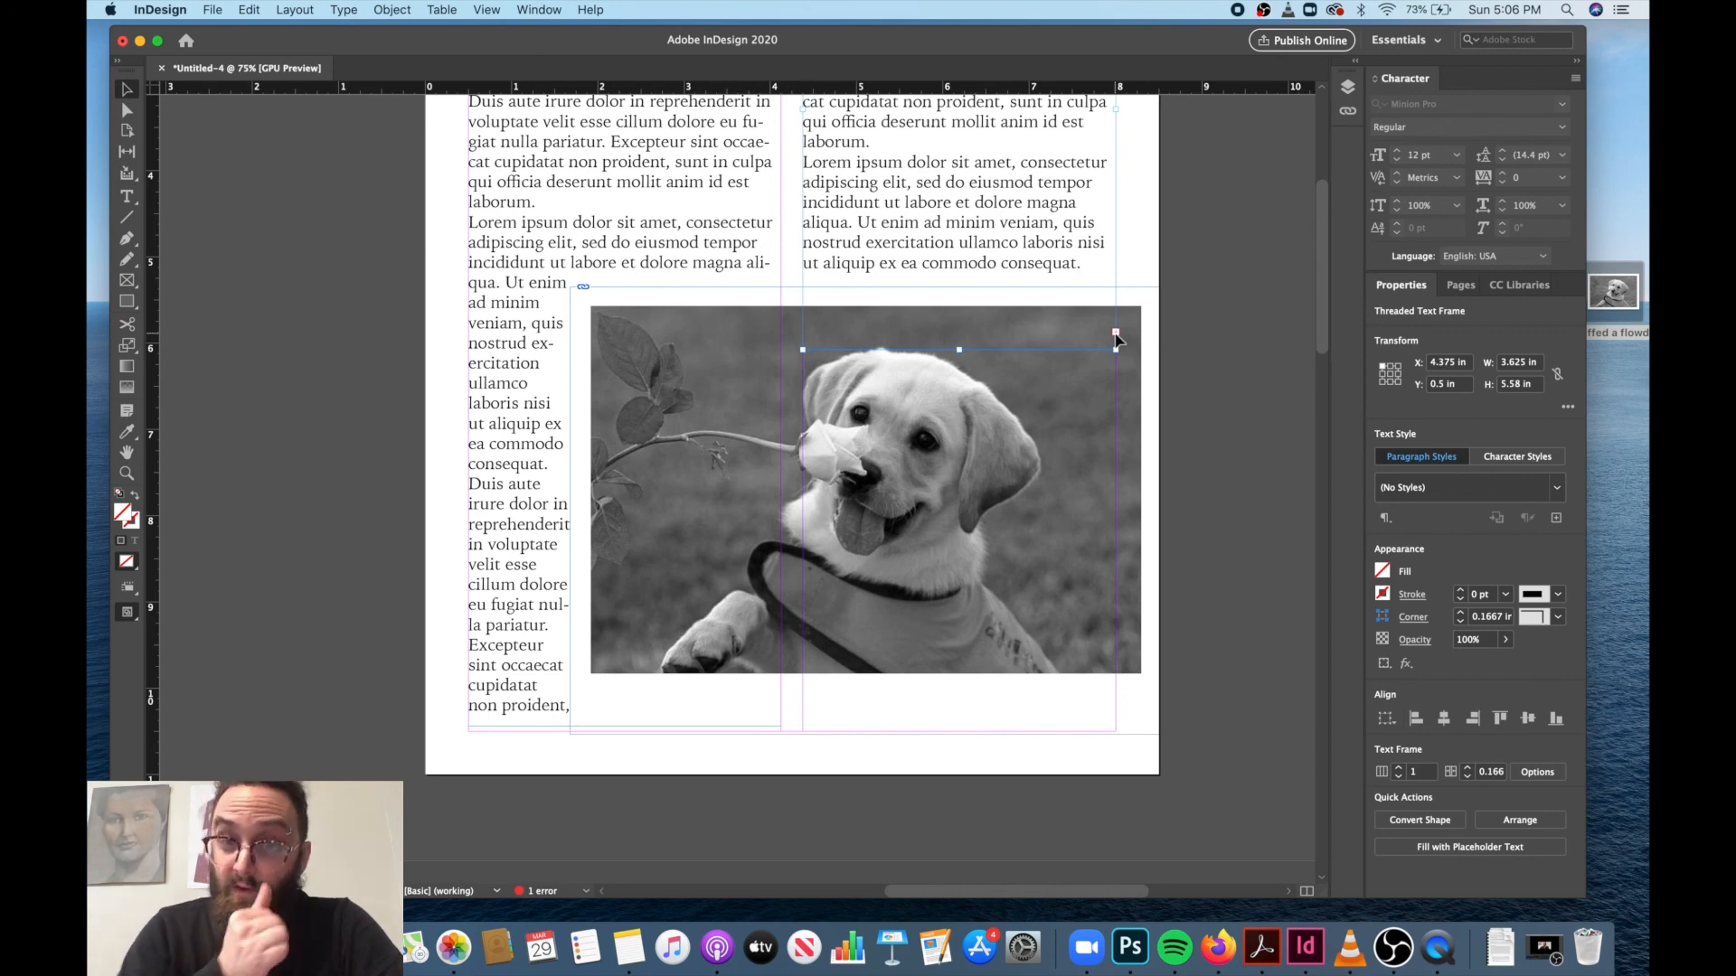
drag(1118, 339, 803, 695)
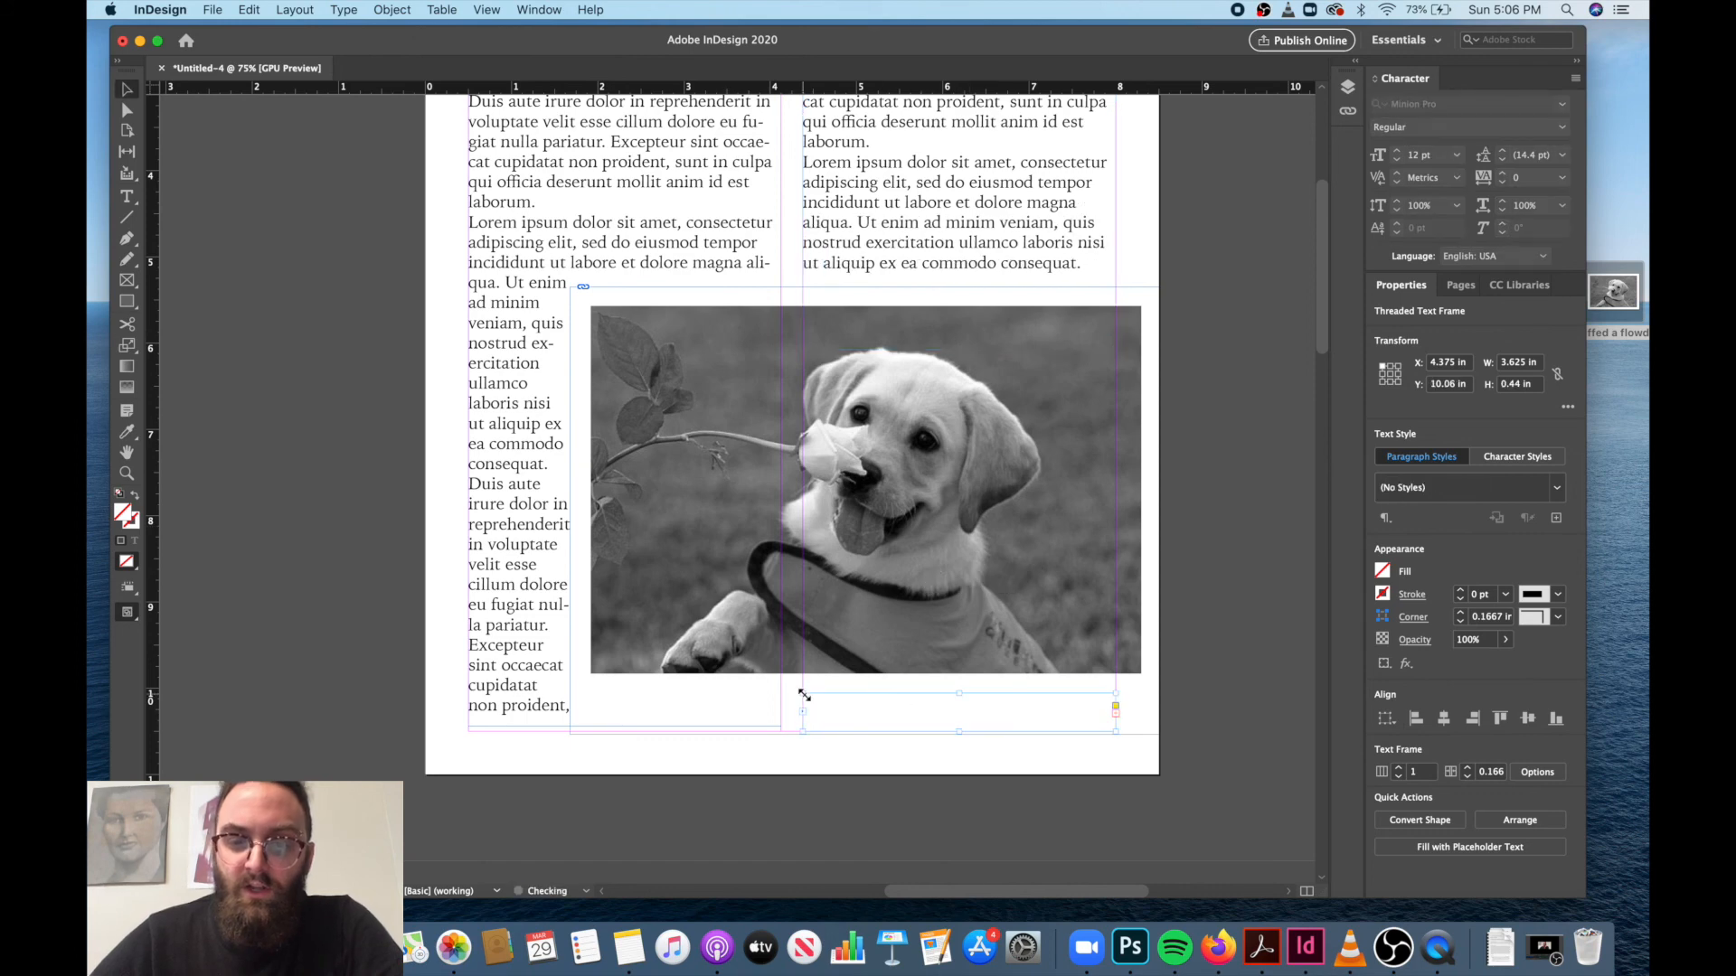
drag(803, 695, 803, 687)
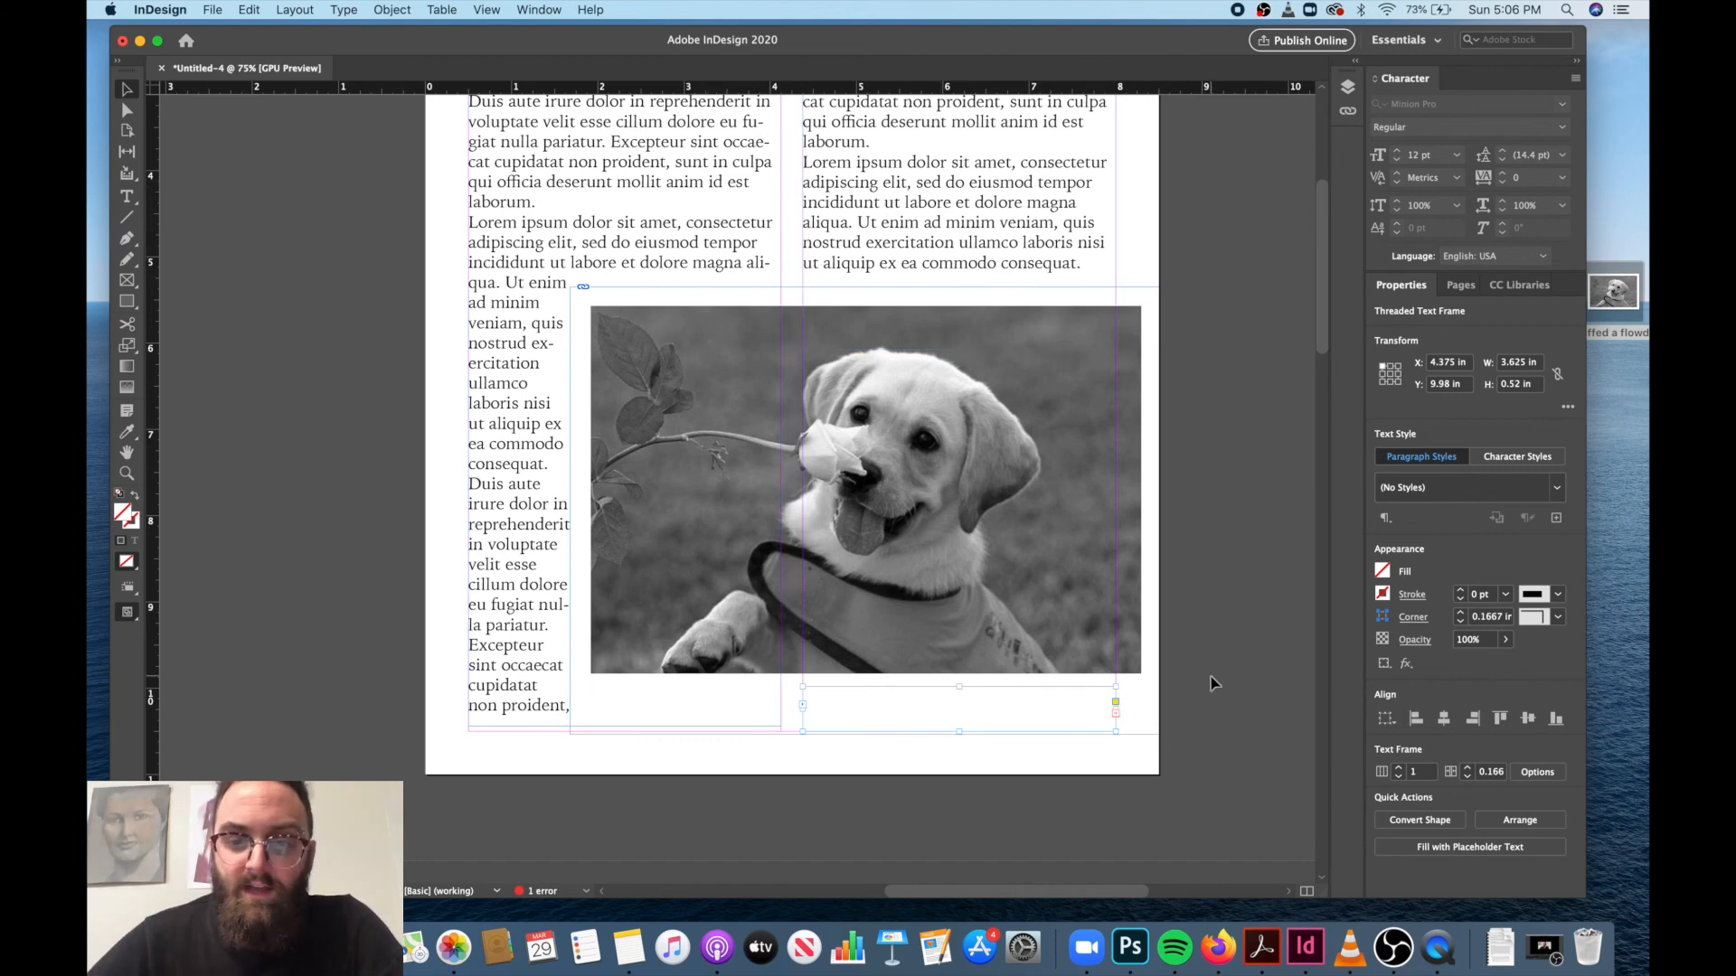
Flow the remaining overset text into a new threaded frame on page 3, about 7.5 by 9.66 in at X 9, Y 0.84 in.
click(1116, 713)
scroll(999, 803, down, 1)
scroll(999, 802, down, 6)
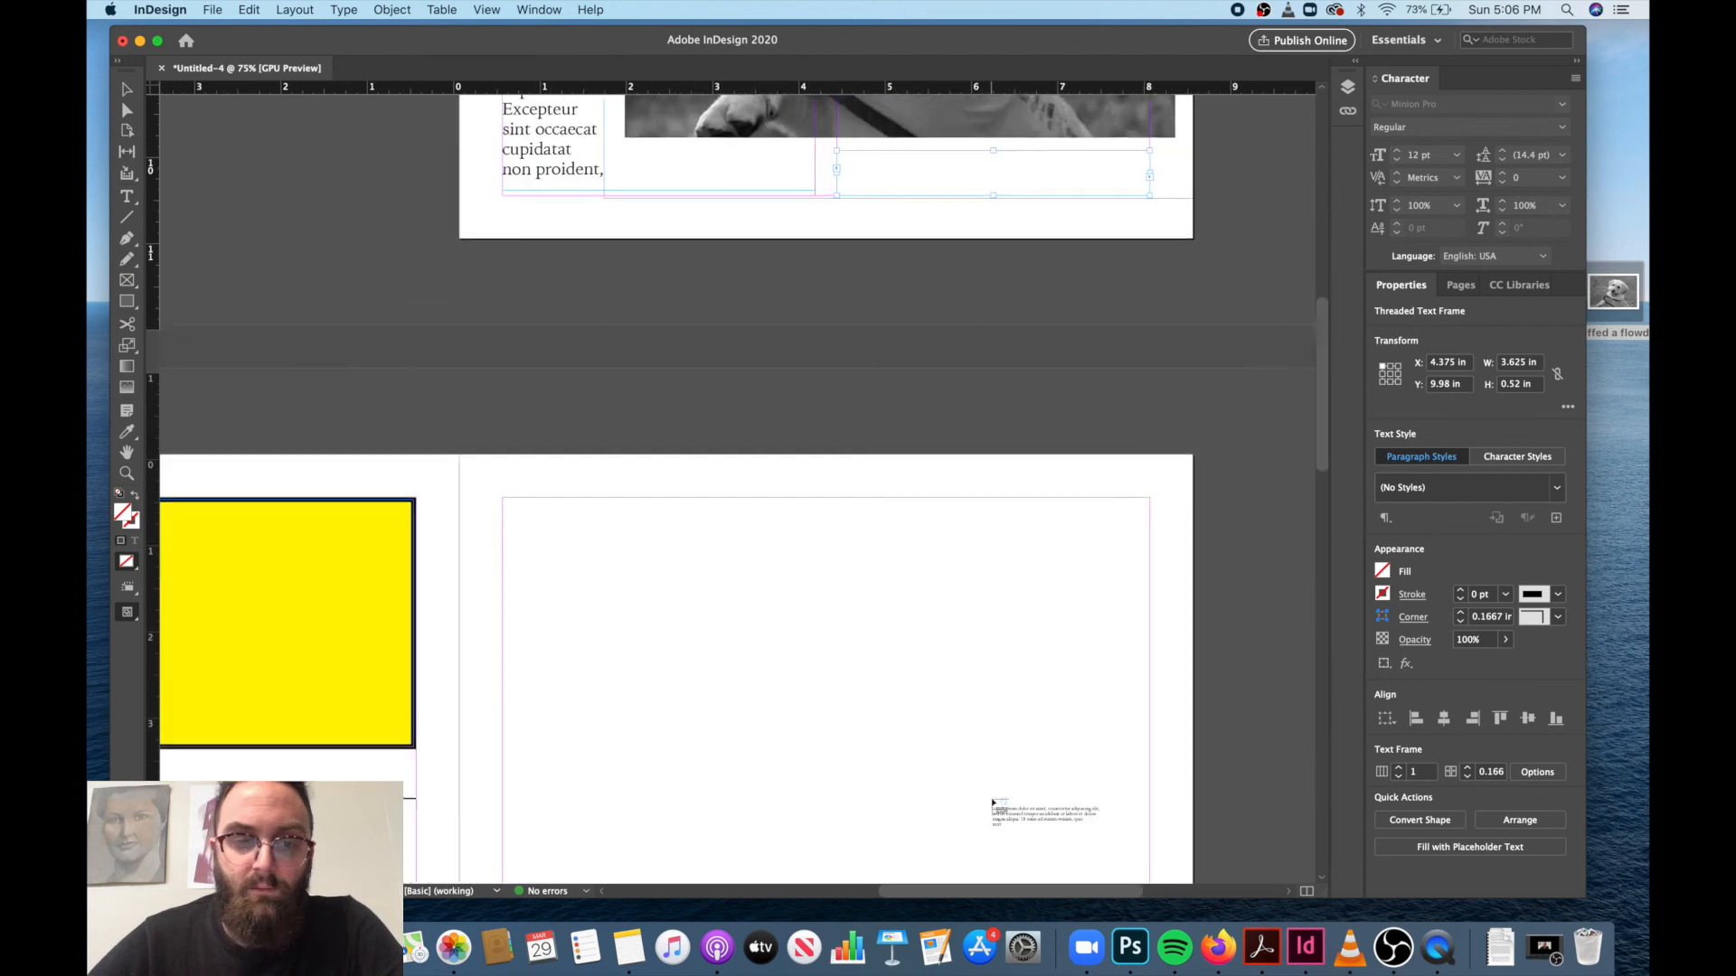
scroll(968, 794, left, 2)
click(689, 468)
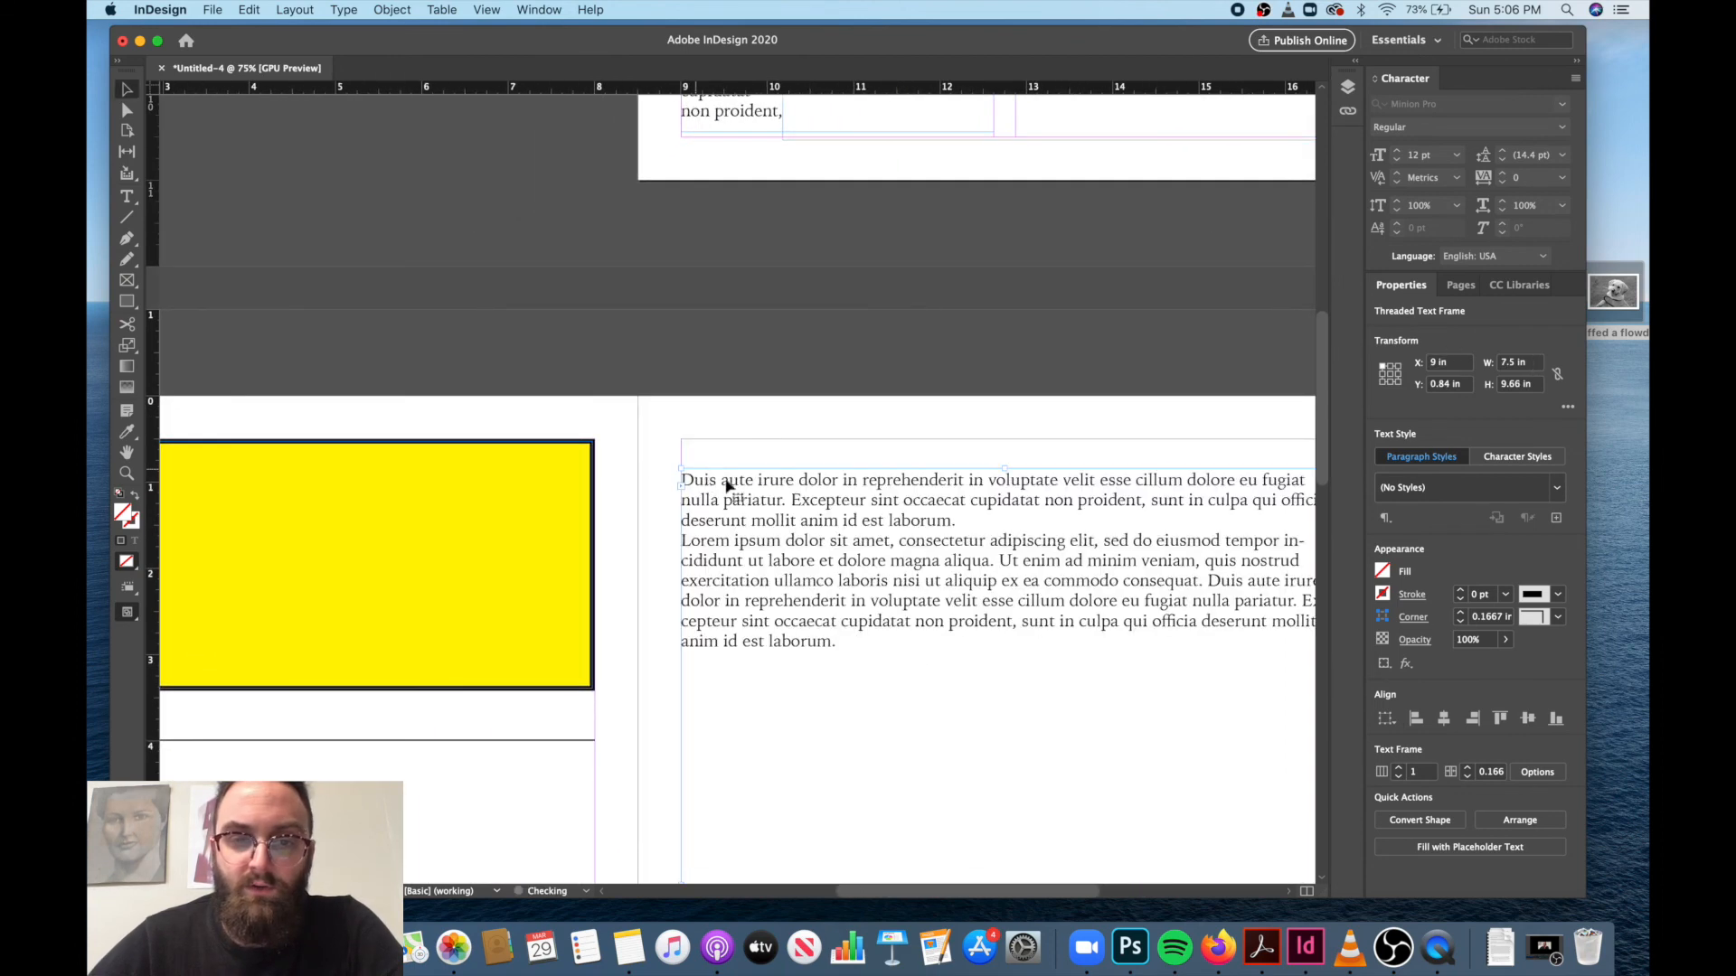
Move the threaded text frame on page 3 up to the top margin at Y 0.5 in.
right_click(806, 525)
click(759, 517)
double_click(758, 517)
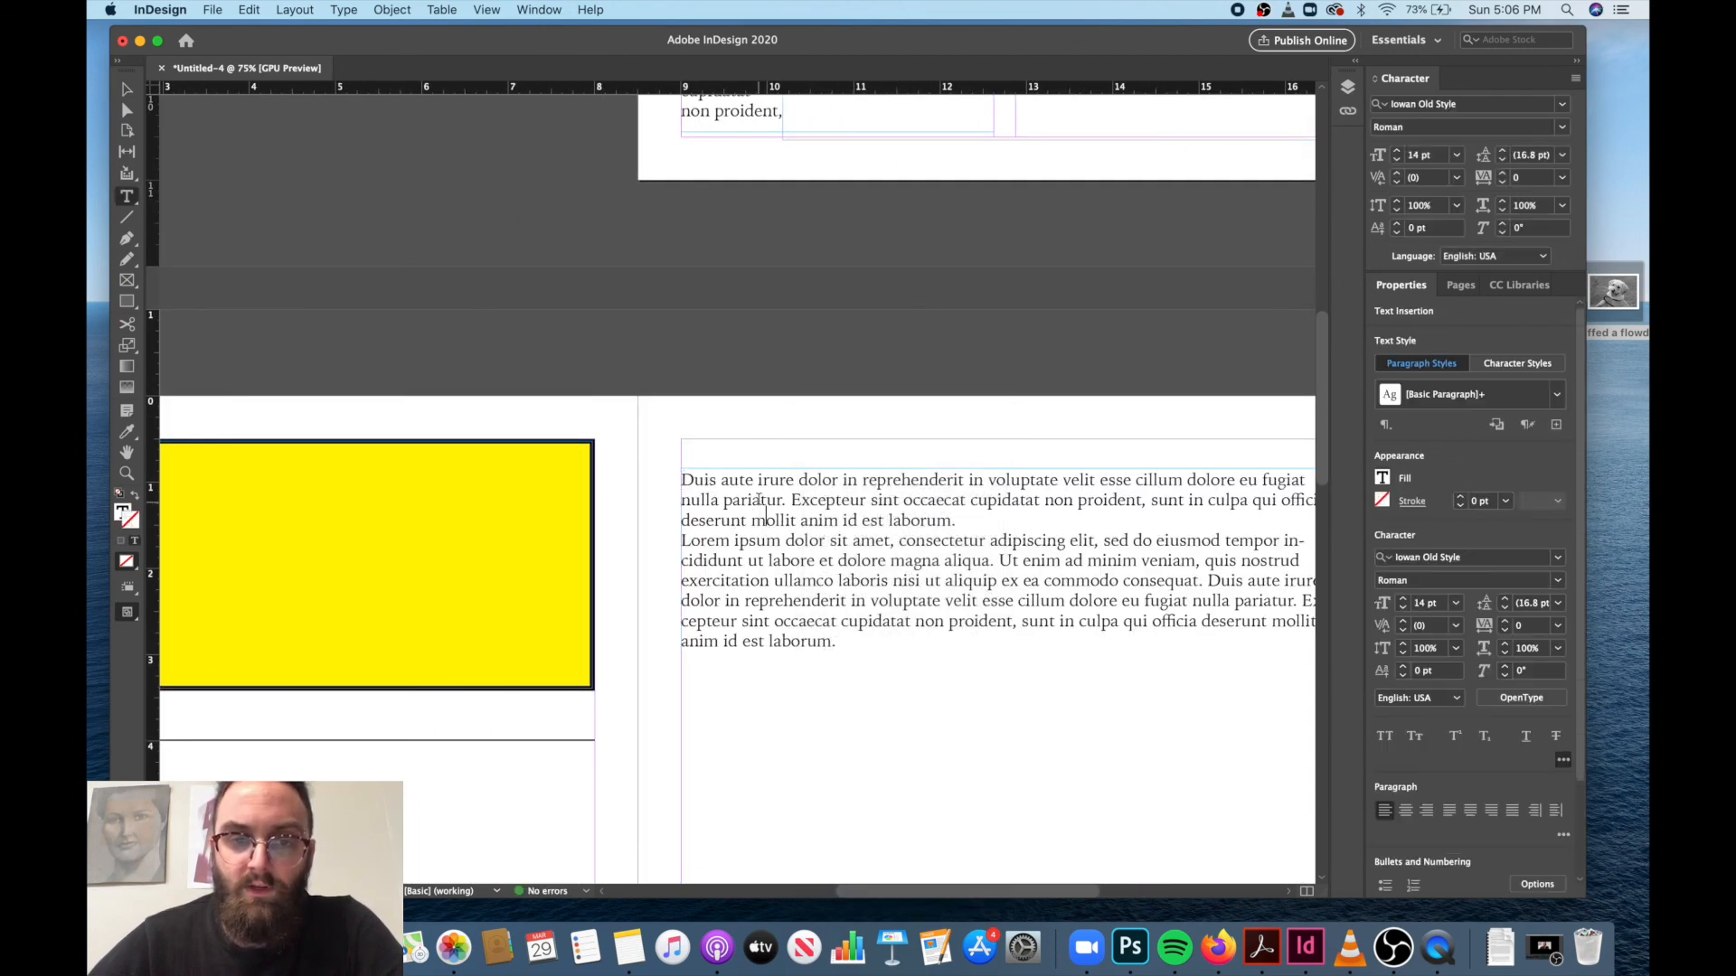
click(128, 91)
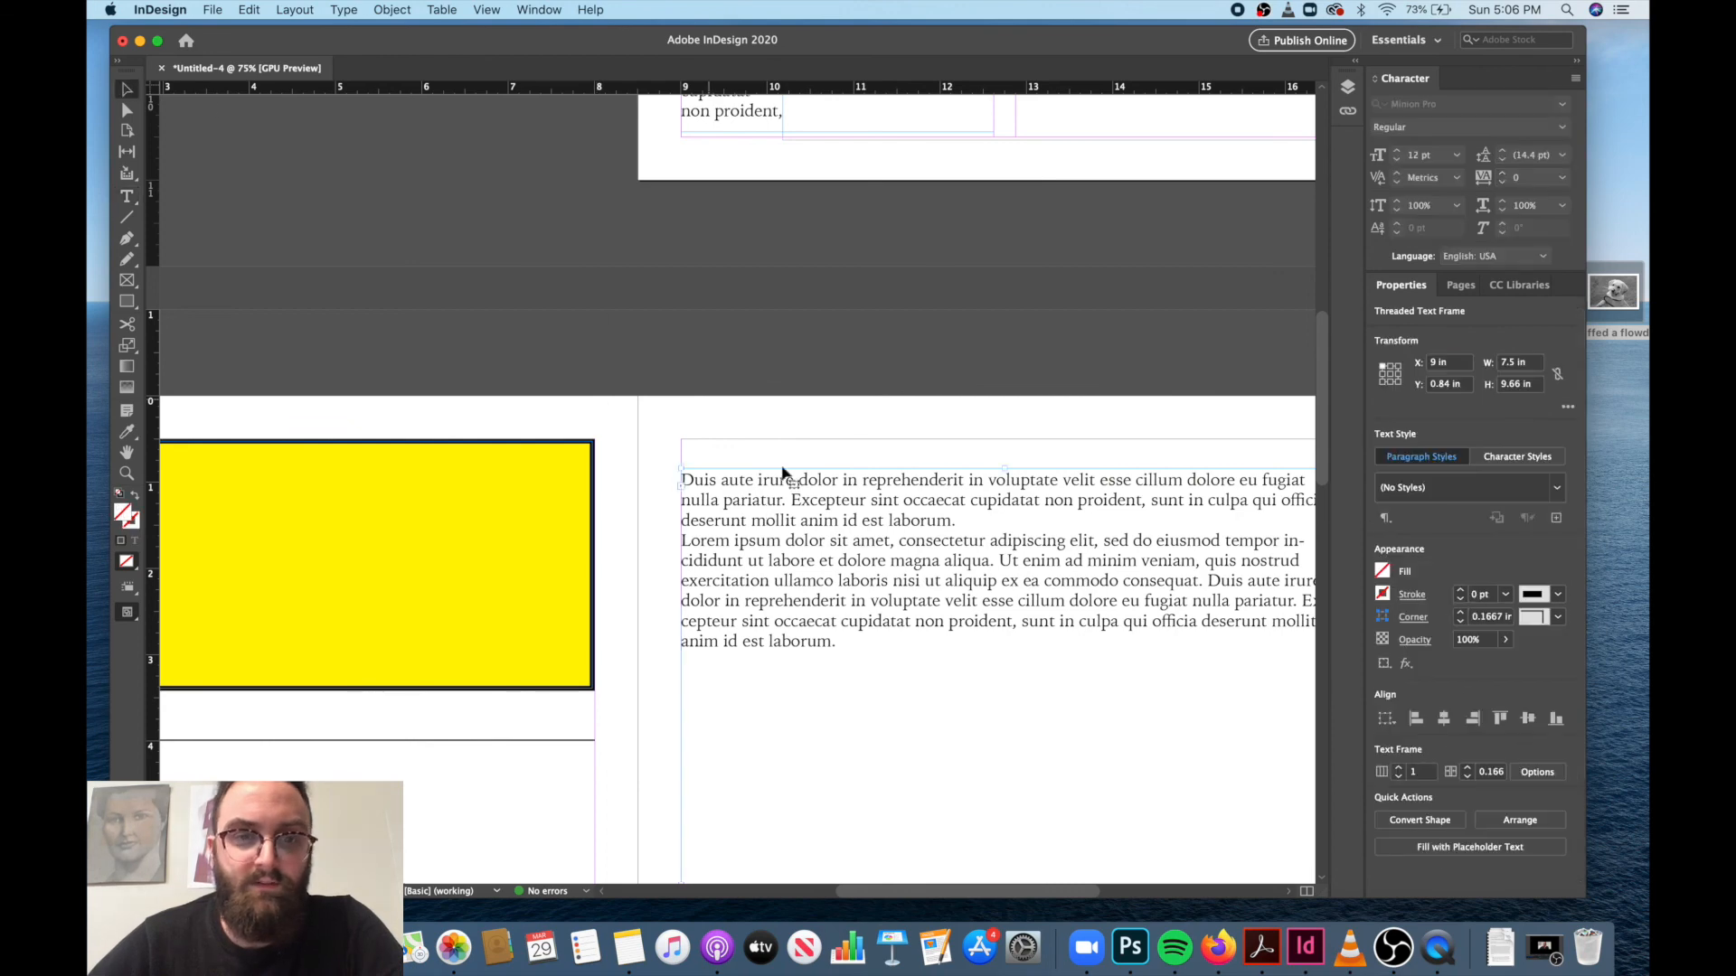
drag(798, 495, 798, 466)
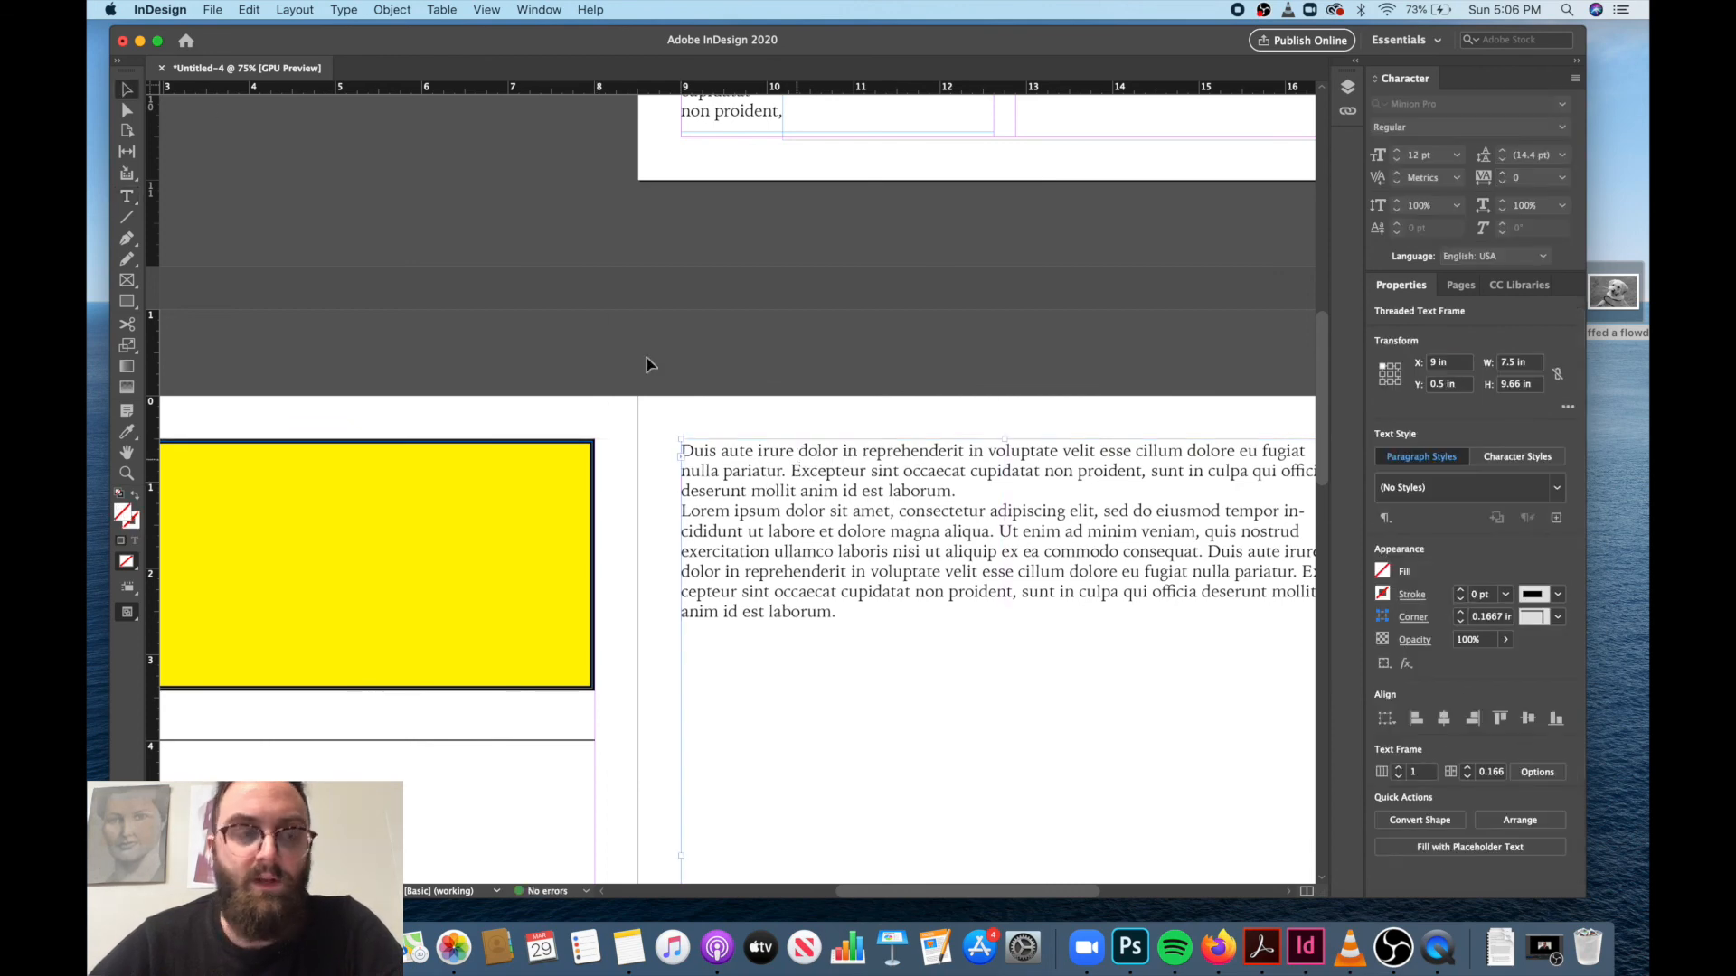
Export pages 1–3 as the print PDF "Test PDF" in Creative Cloud Files, using the High Quality Print preset.
click(212, 10)
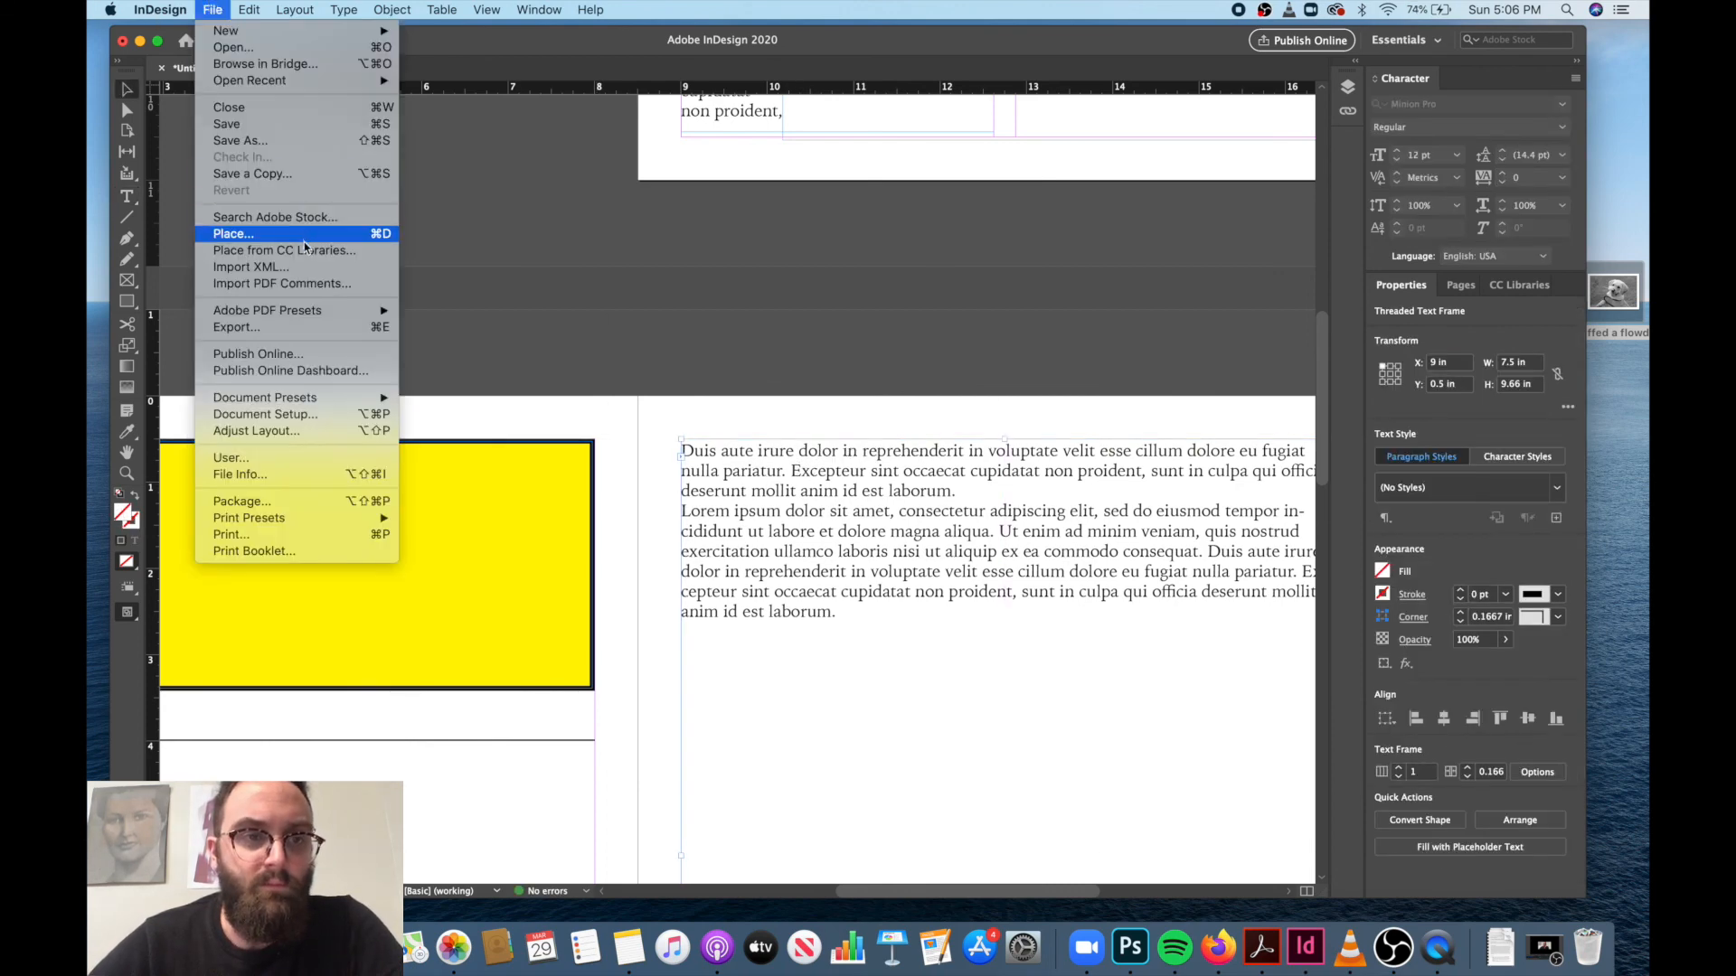
click(311, 328)
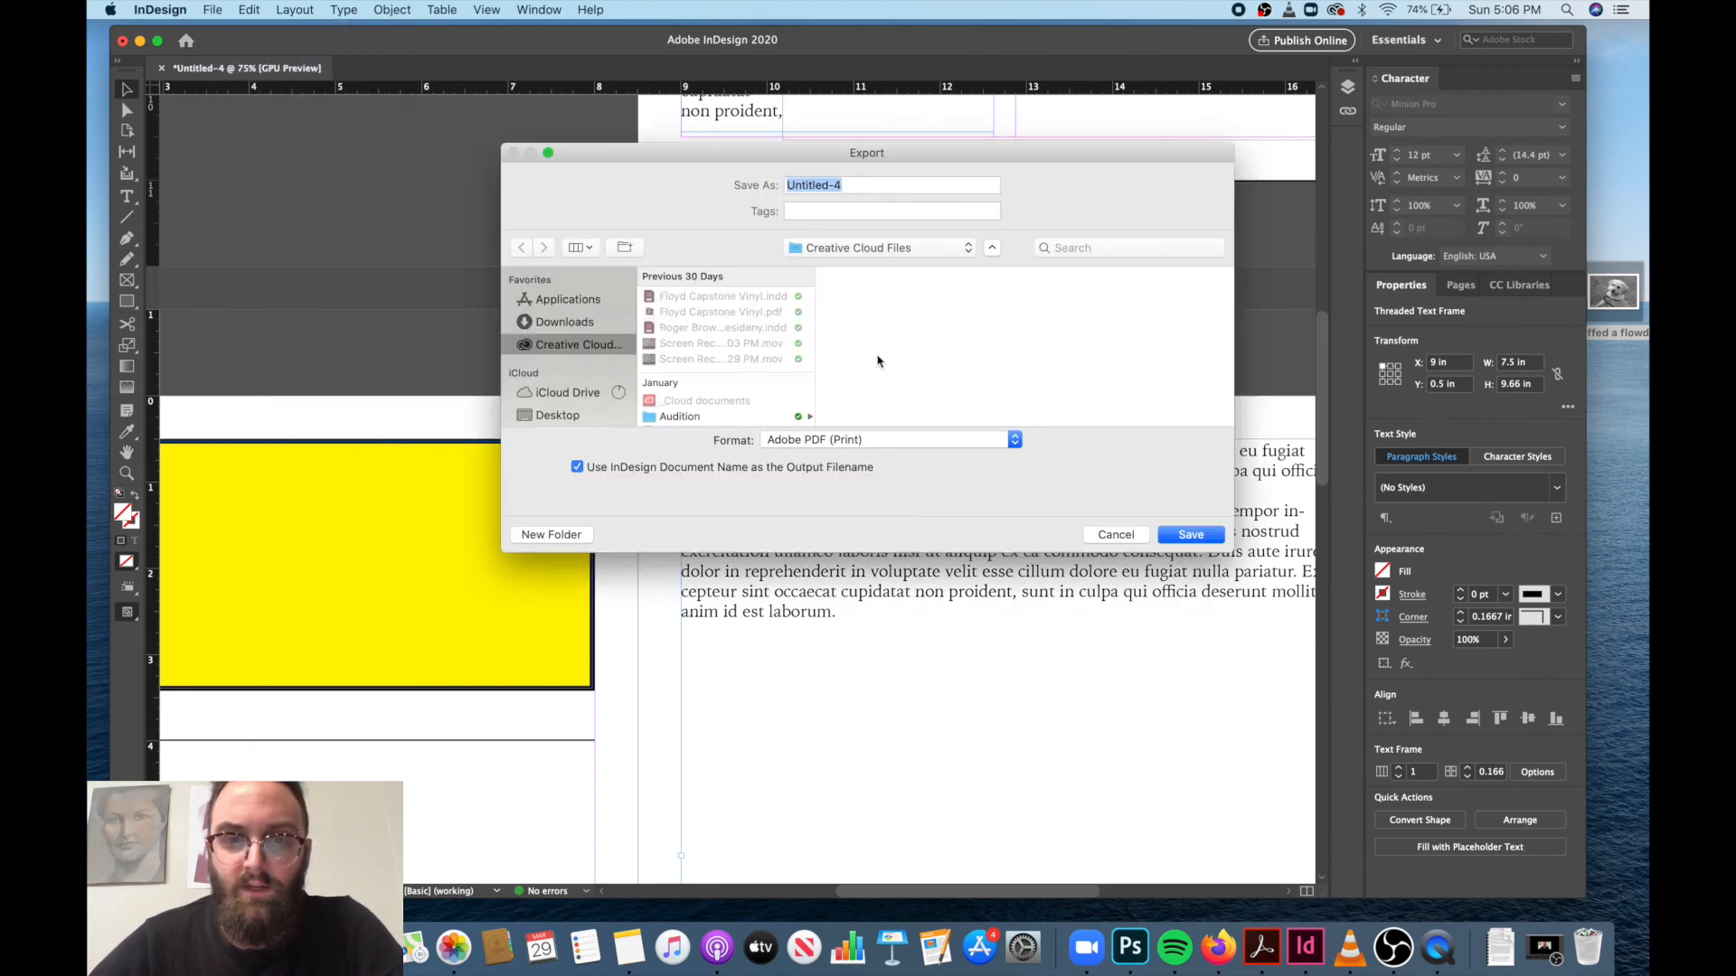
text(Test PDF)
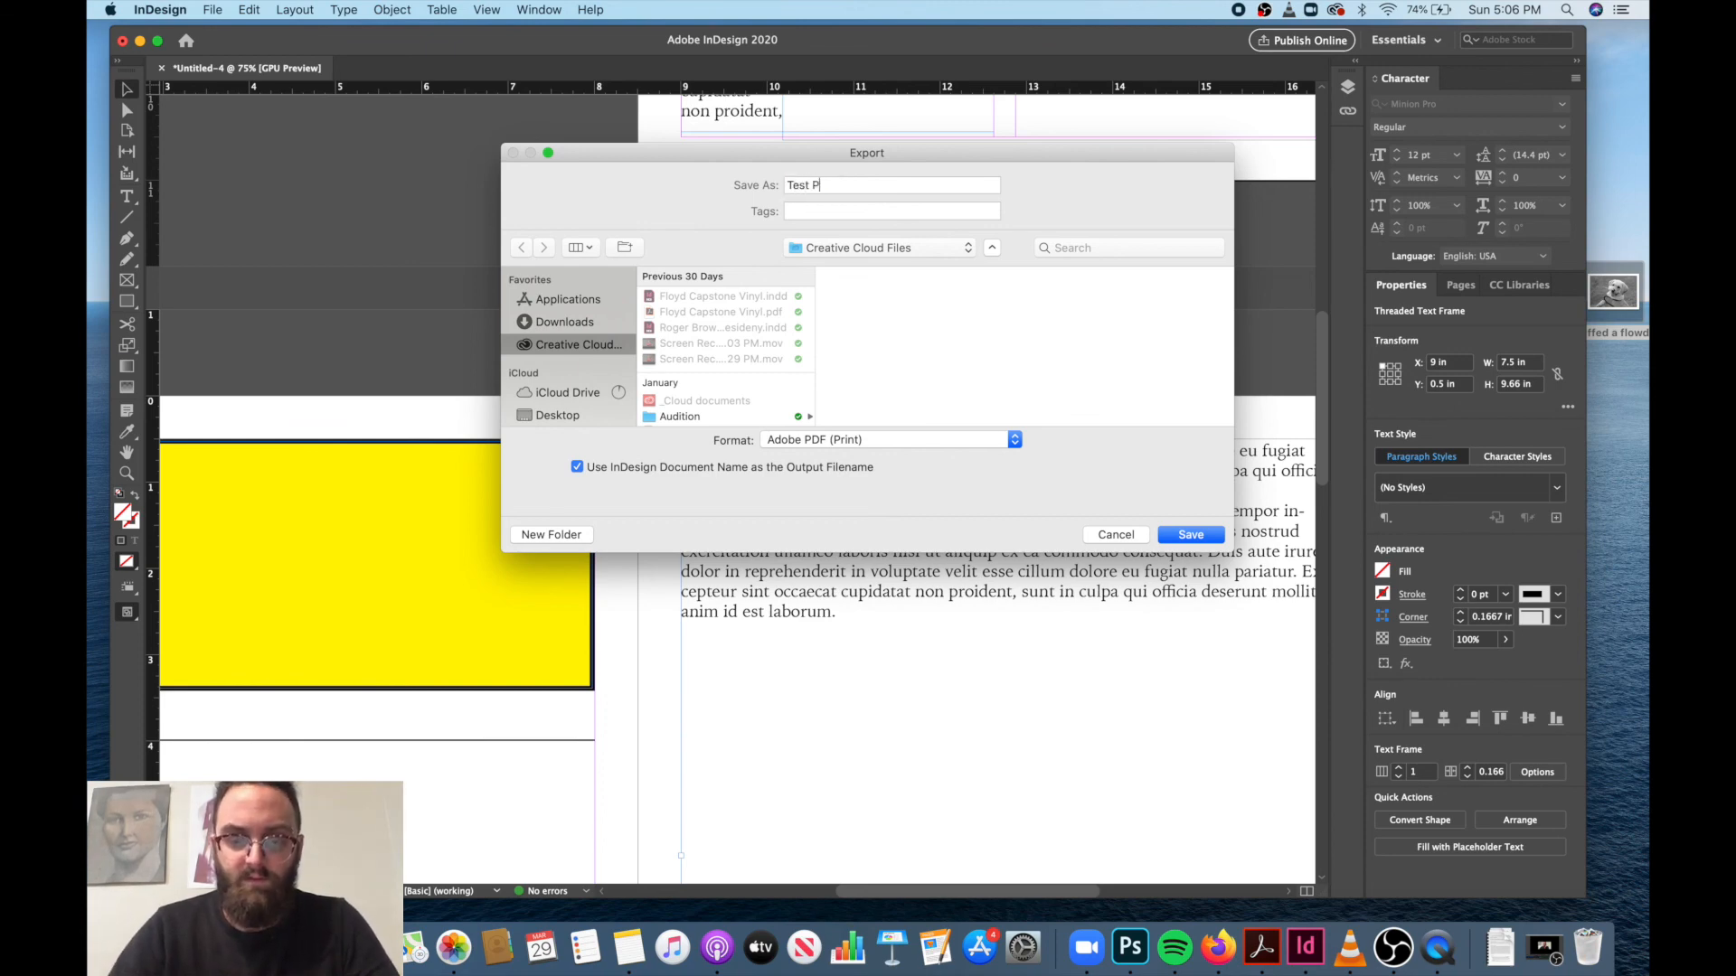
click(1207, 539)
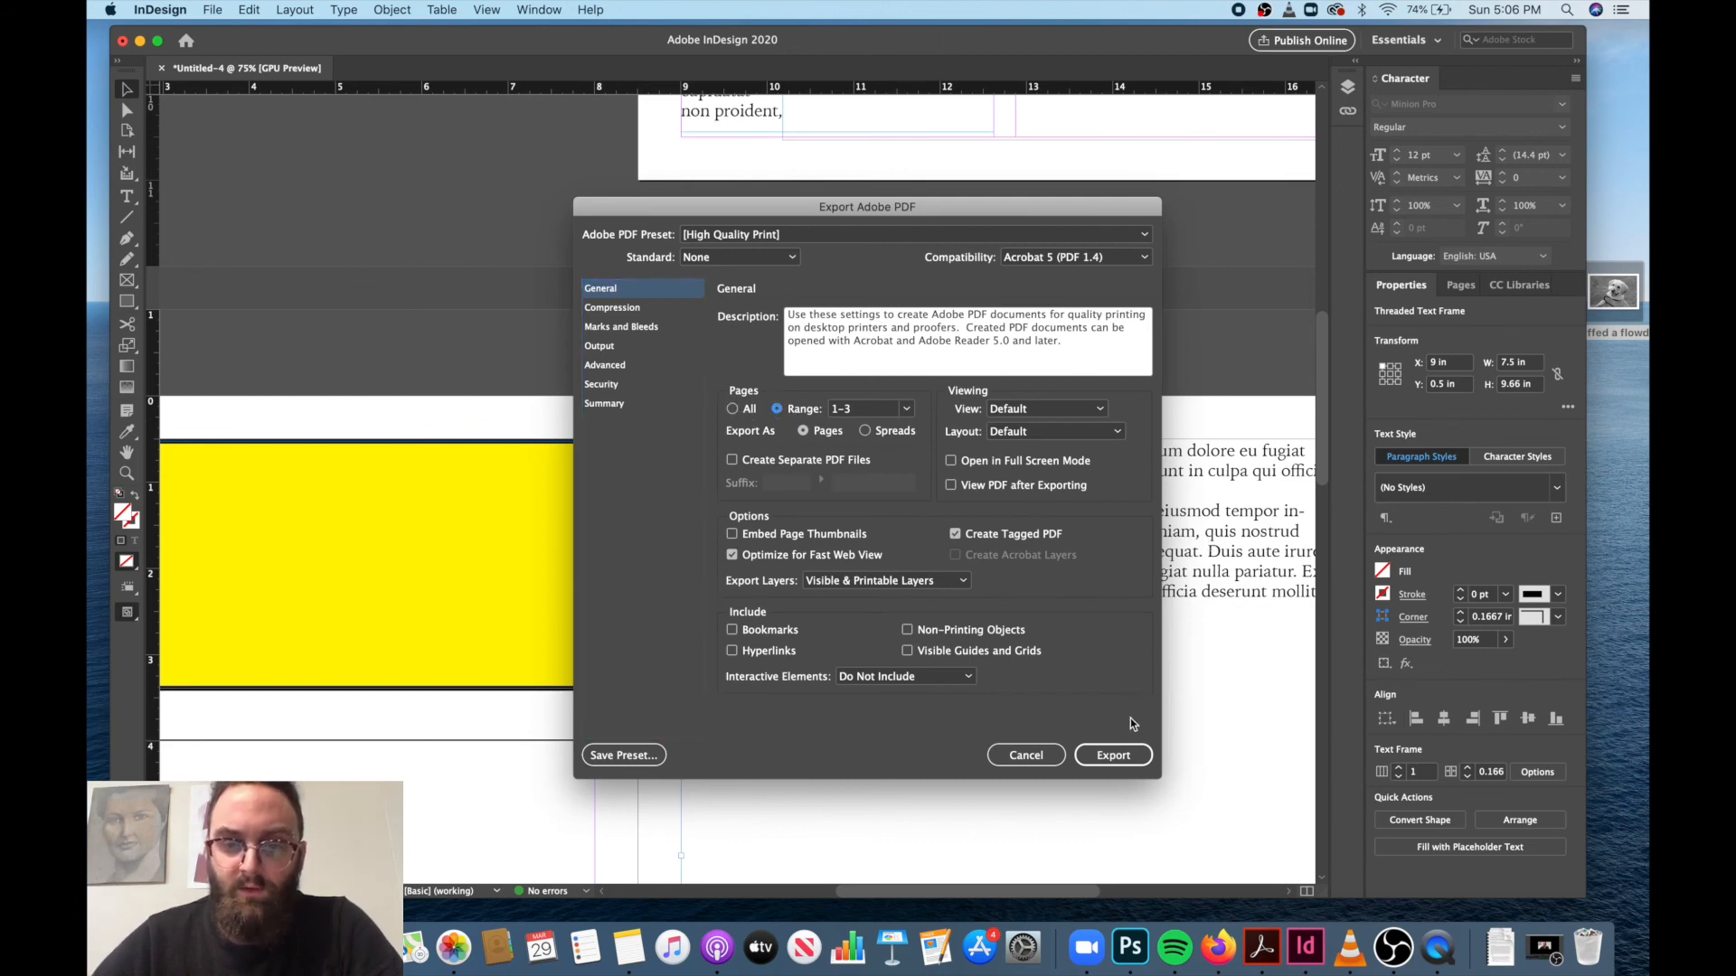
click(1121, 754)
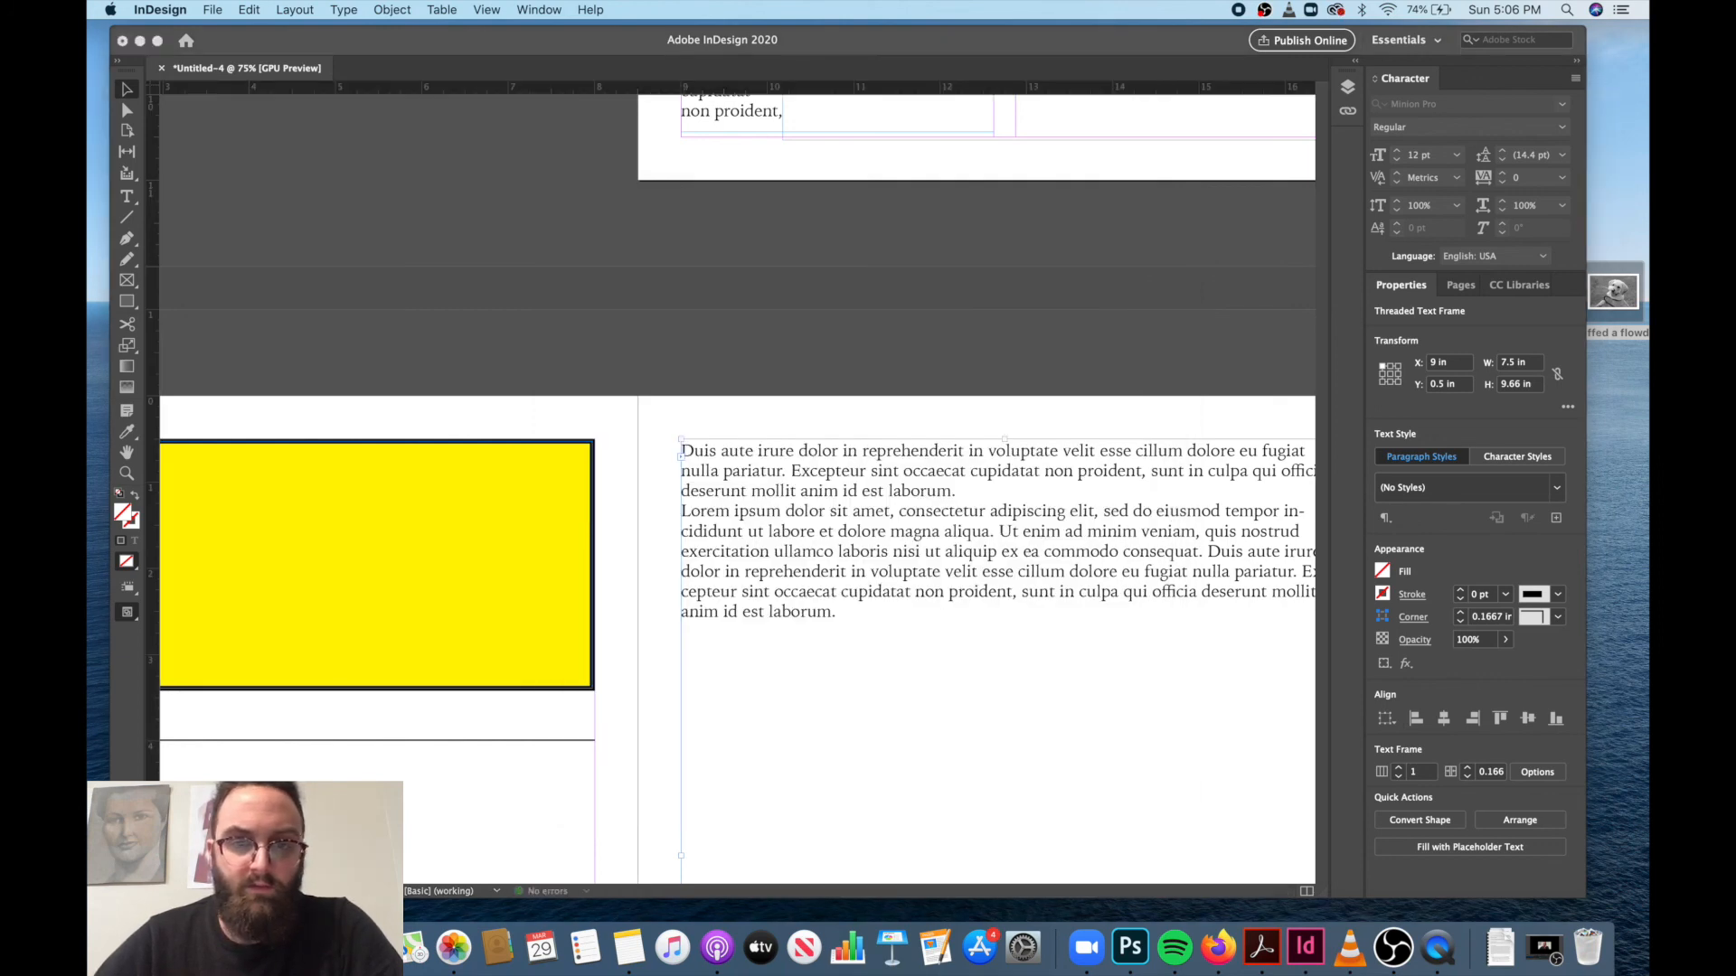
Switch to Finder and open Test PDF.pdf from the Creative Cloud Files folder.
click(147, 947)
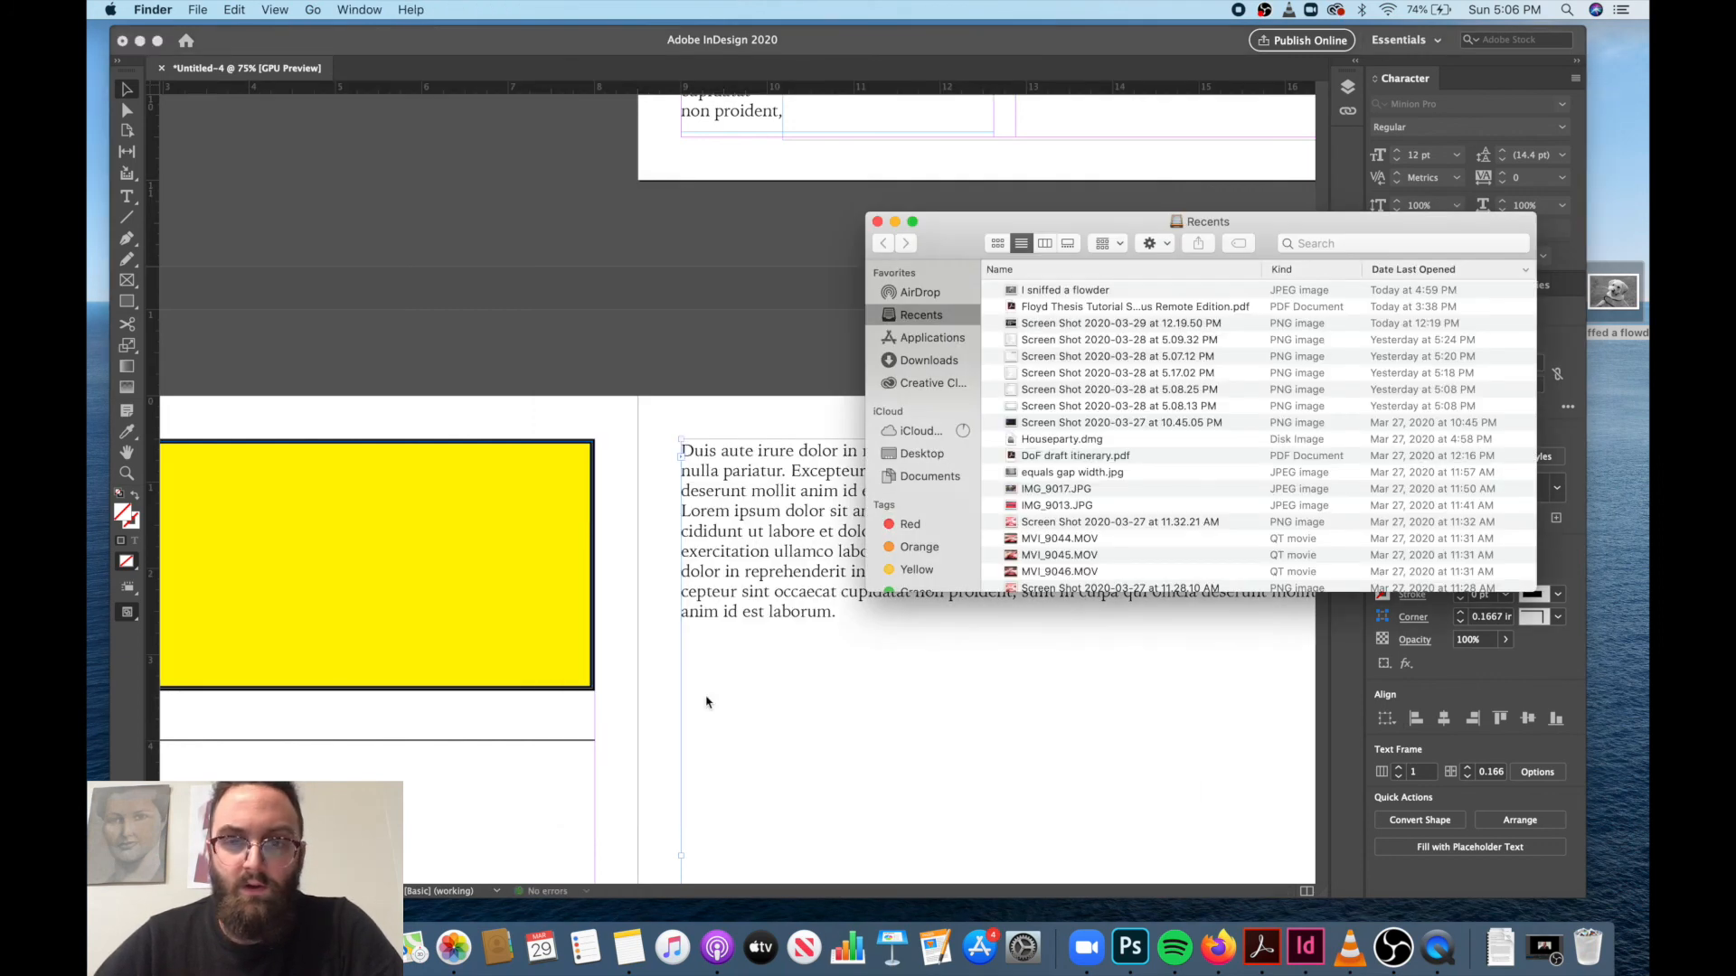
click(921, 433)
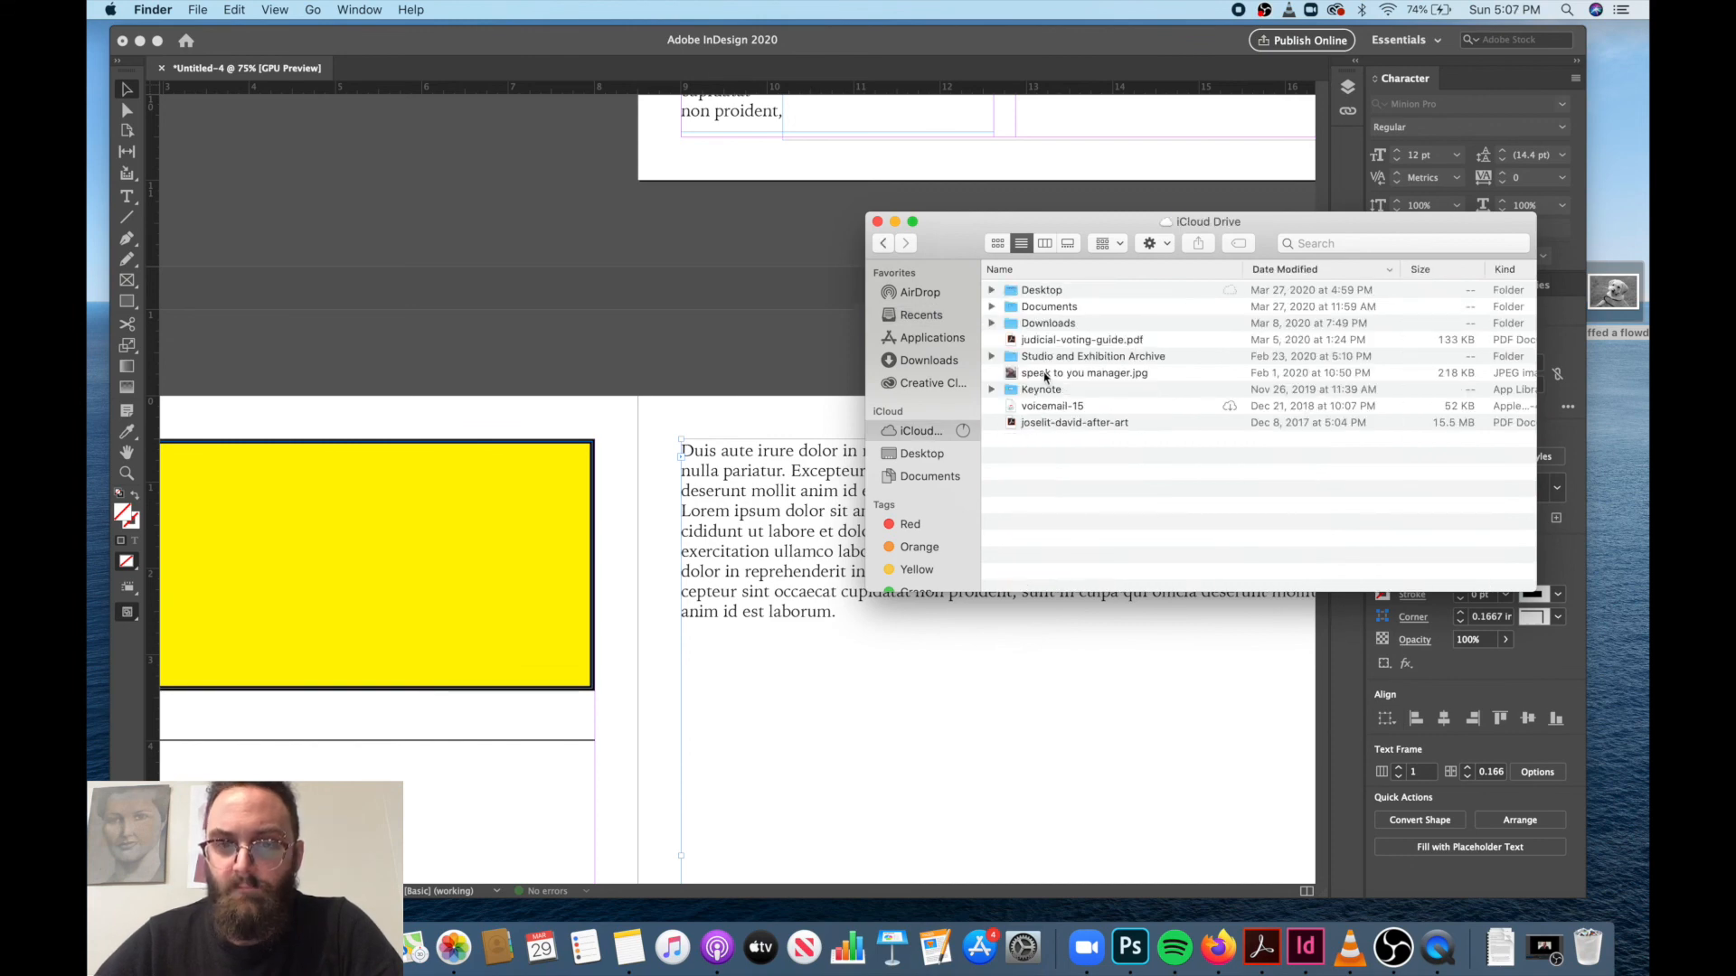
click(938, 387)
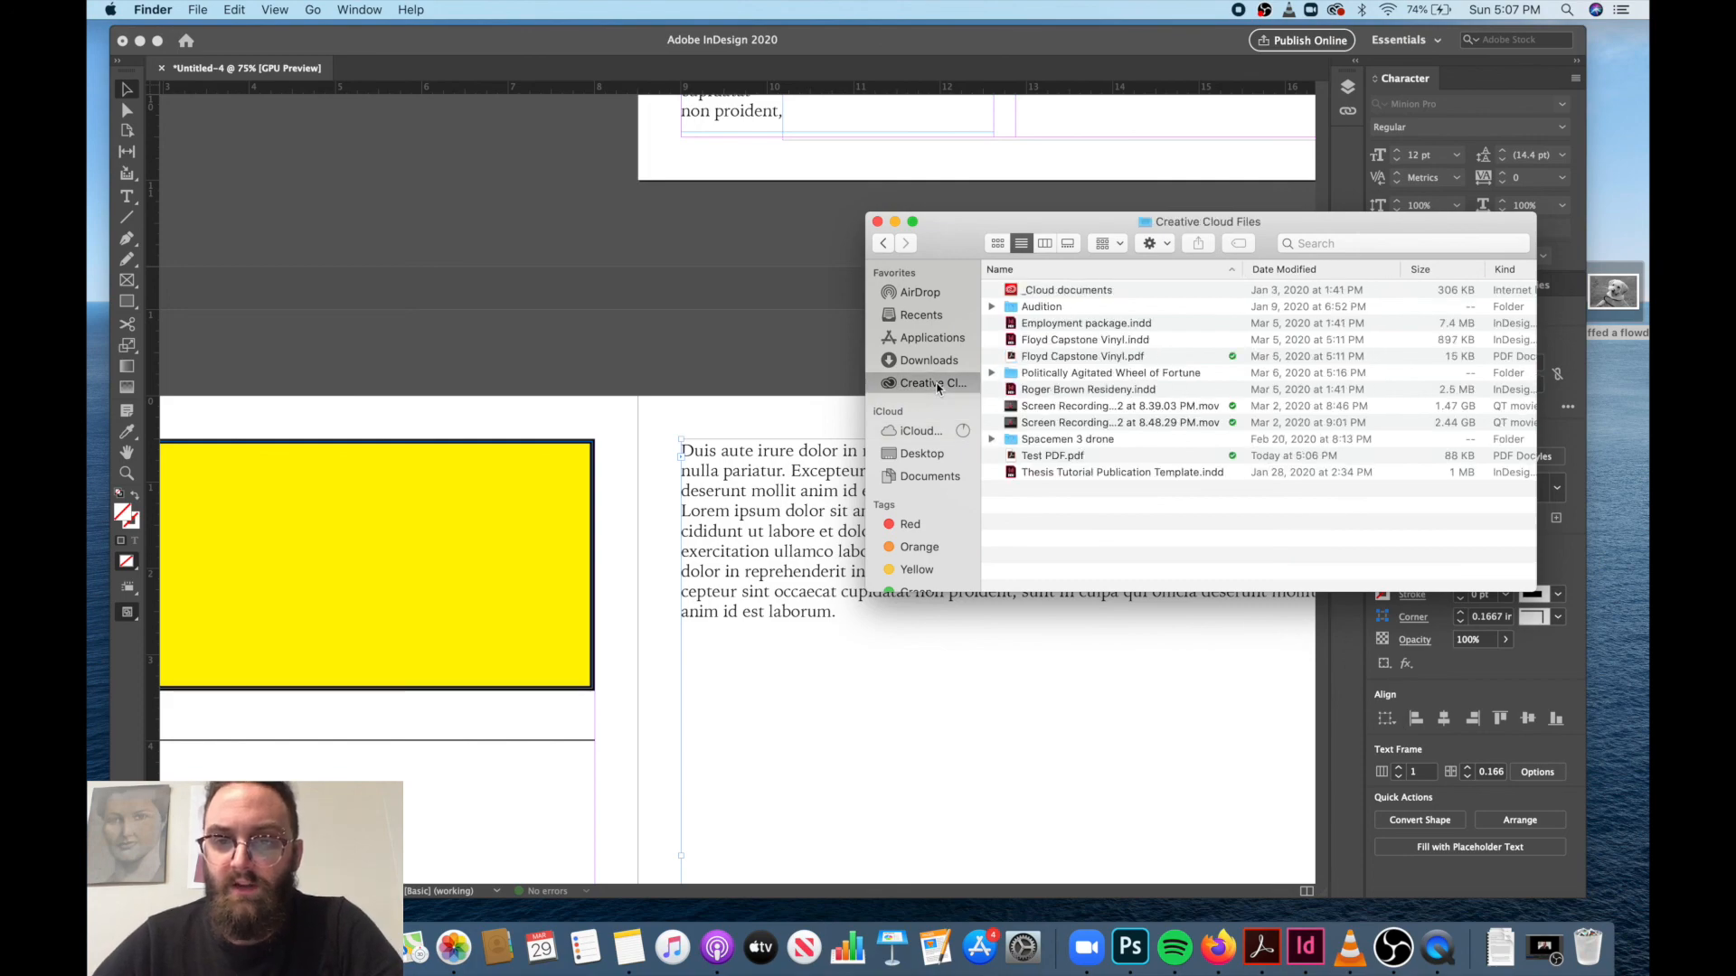
double_click(1052, 457)
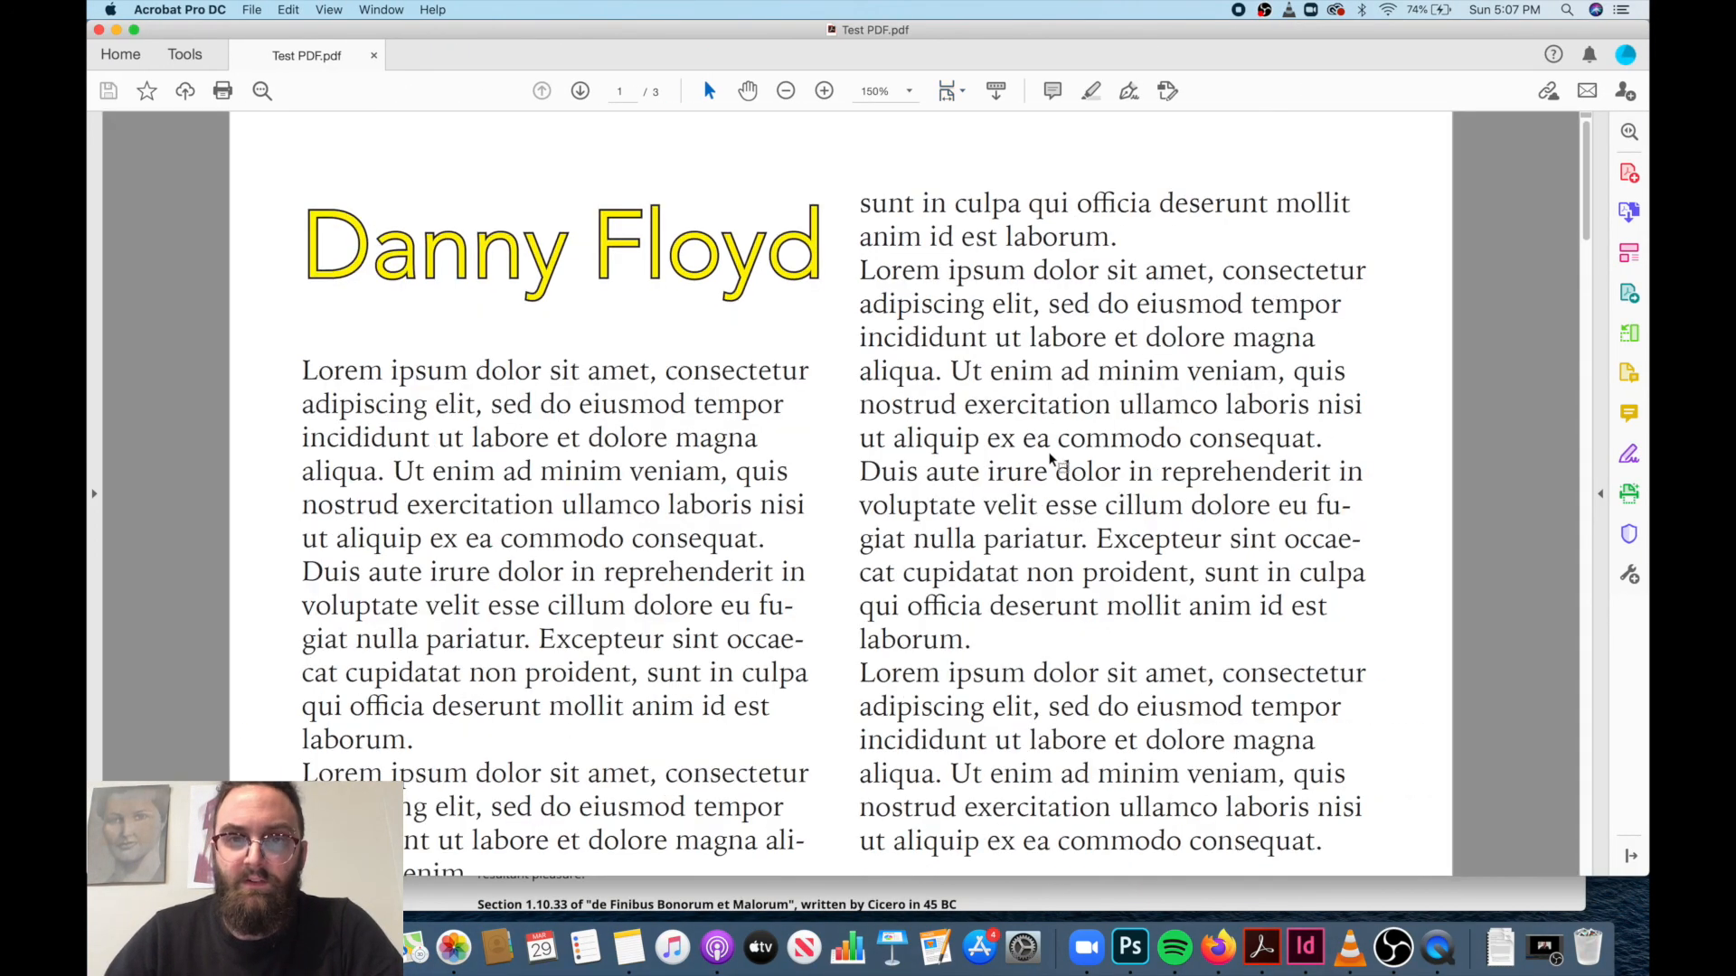
Review the exported PDF's layout at 100% in Acrobat, close the PDF and Finder windows, and return to the InDesign document.
key(super+minus)
key(super+minus)
scroll(1049, 455, down, 4)
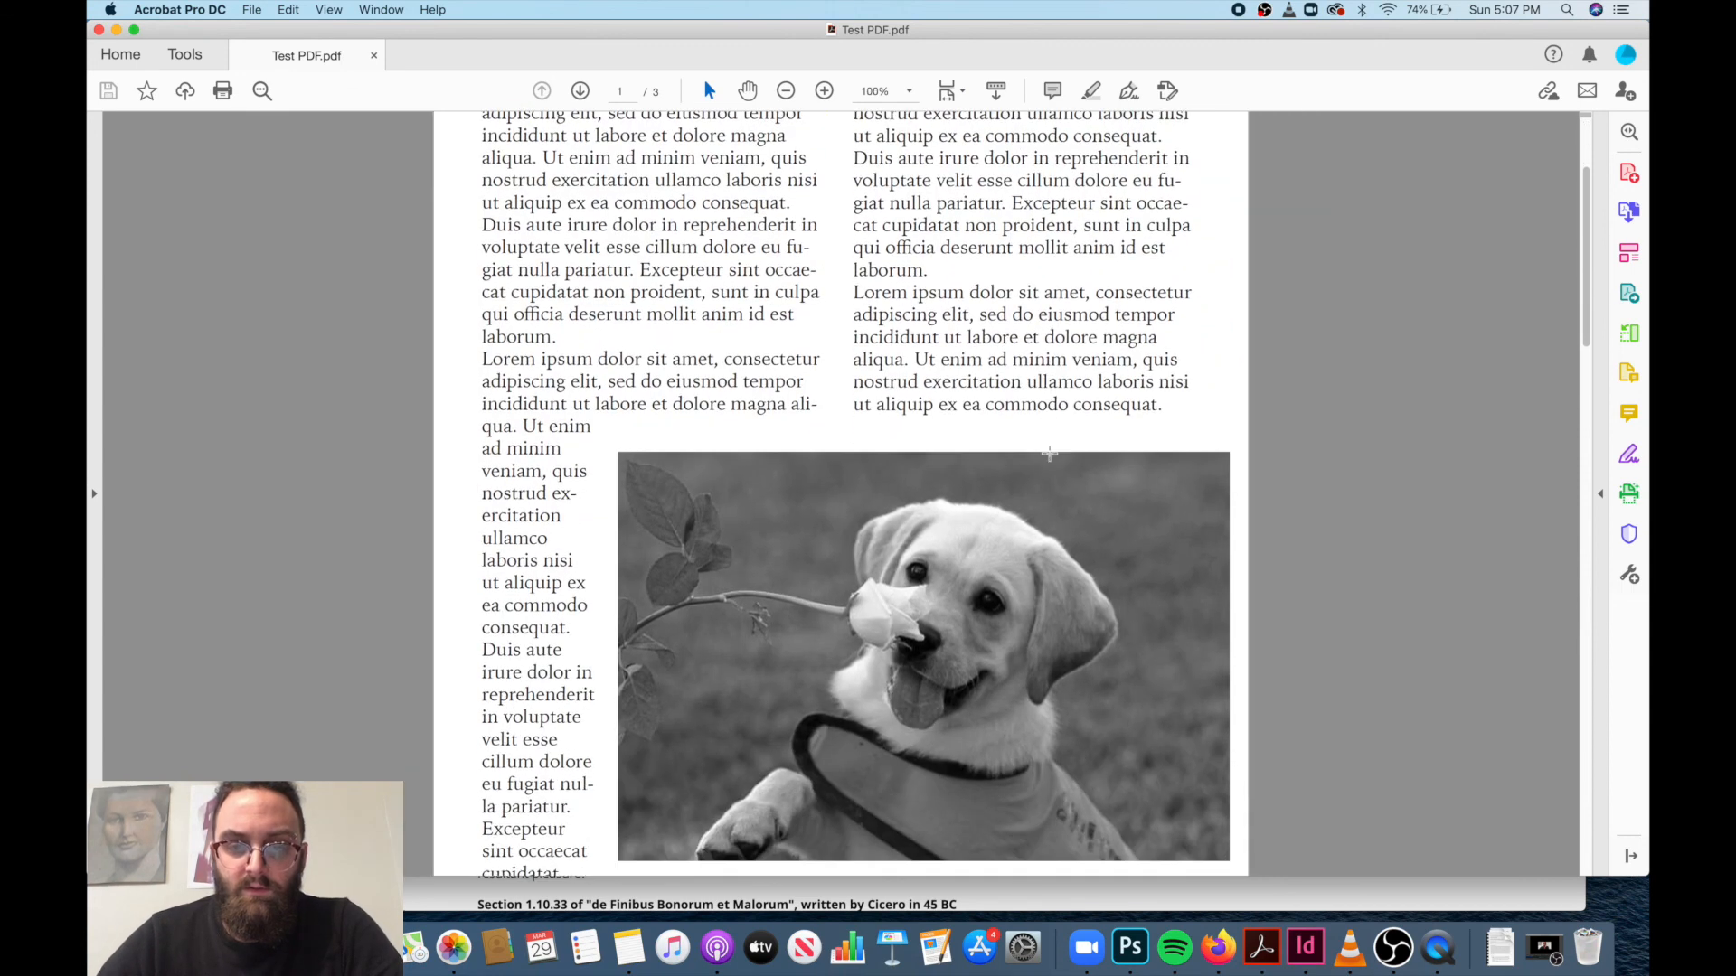
scroll(1050, 456, down, 10)
scroll(1050, 460, down, 10)
scroll(1050, 453, up, 3)
scroll(1051, 456, up, 20)
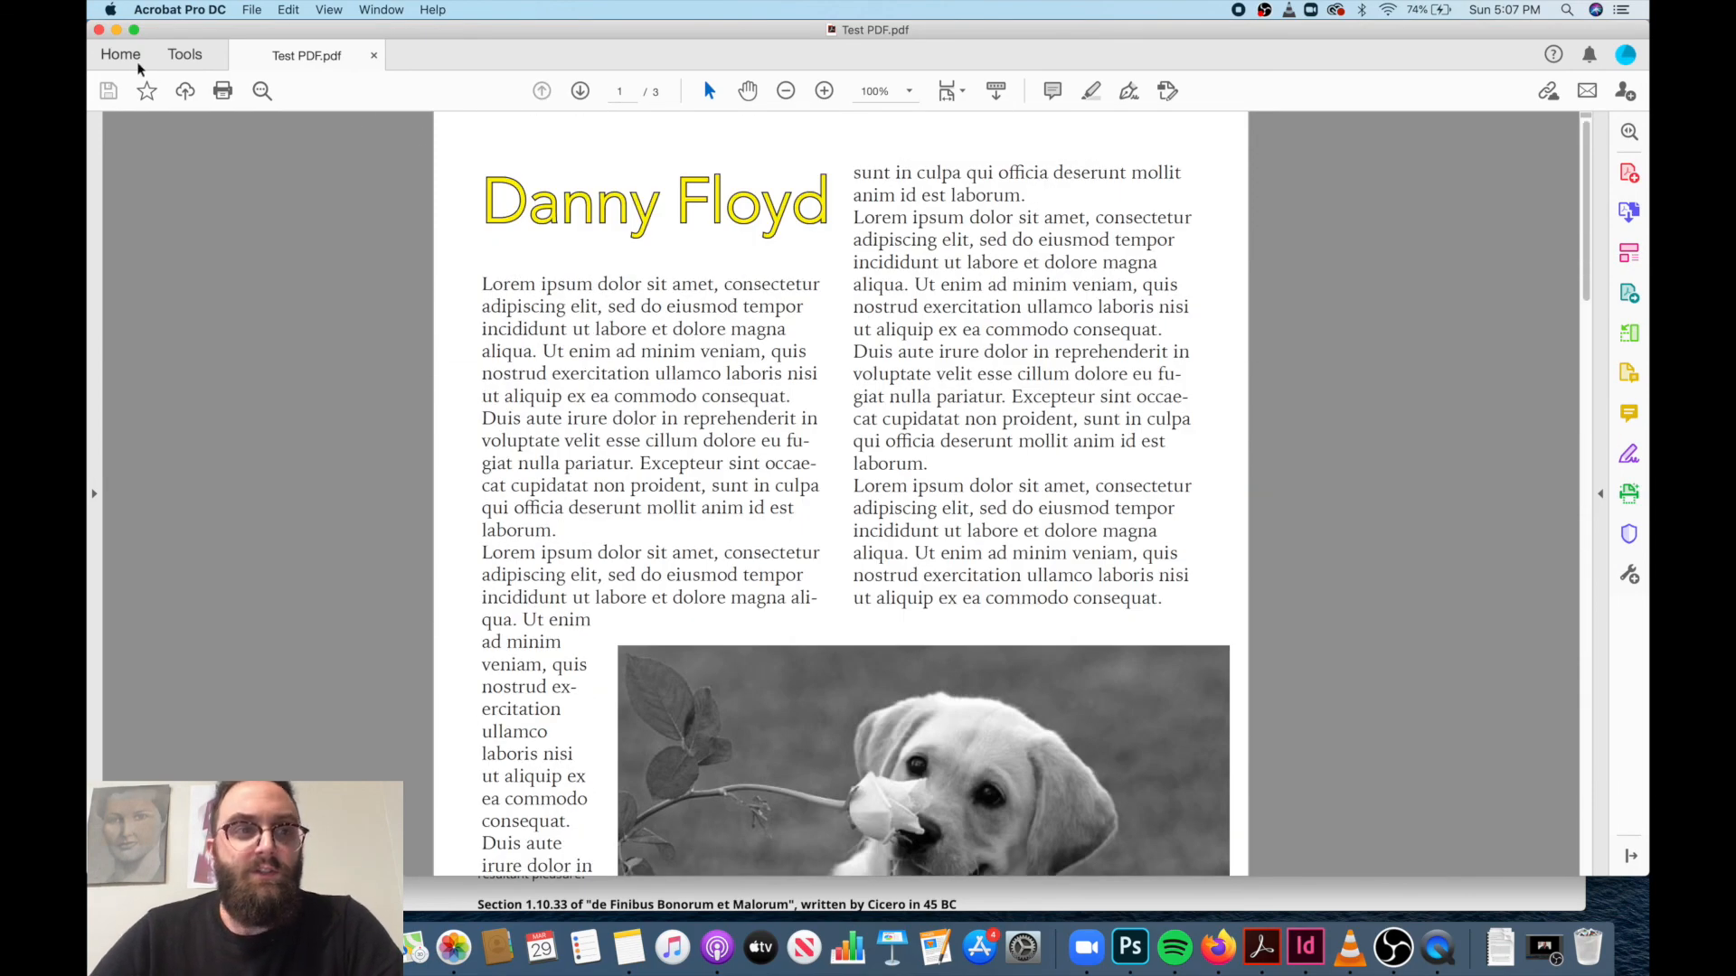
click(99, 30)
key(ctrl+Right)
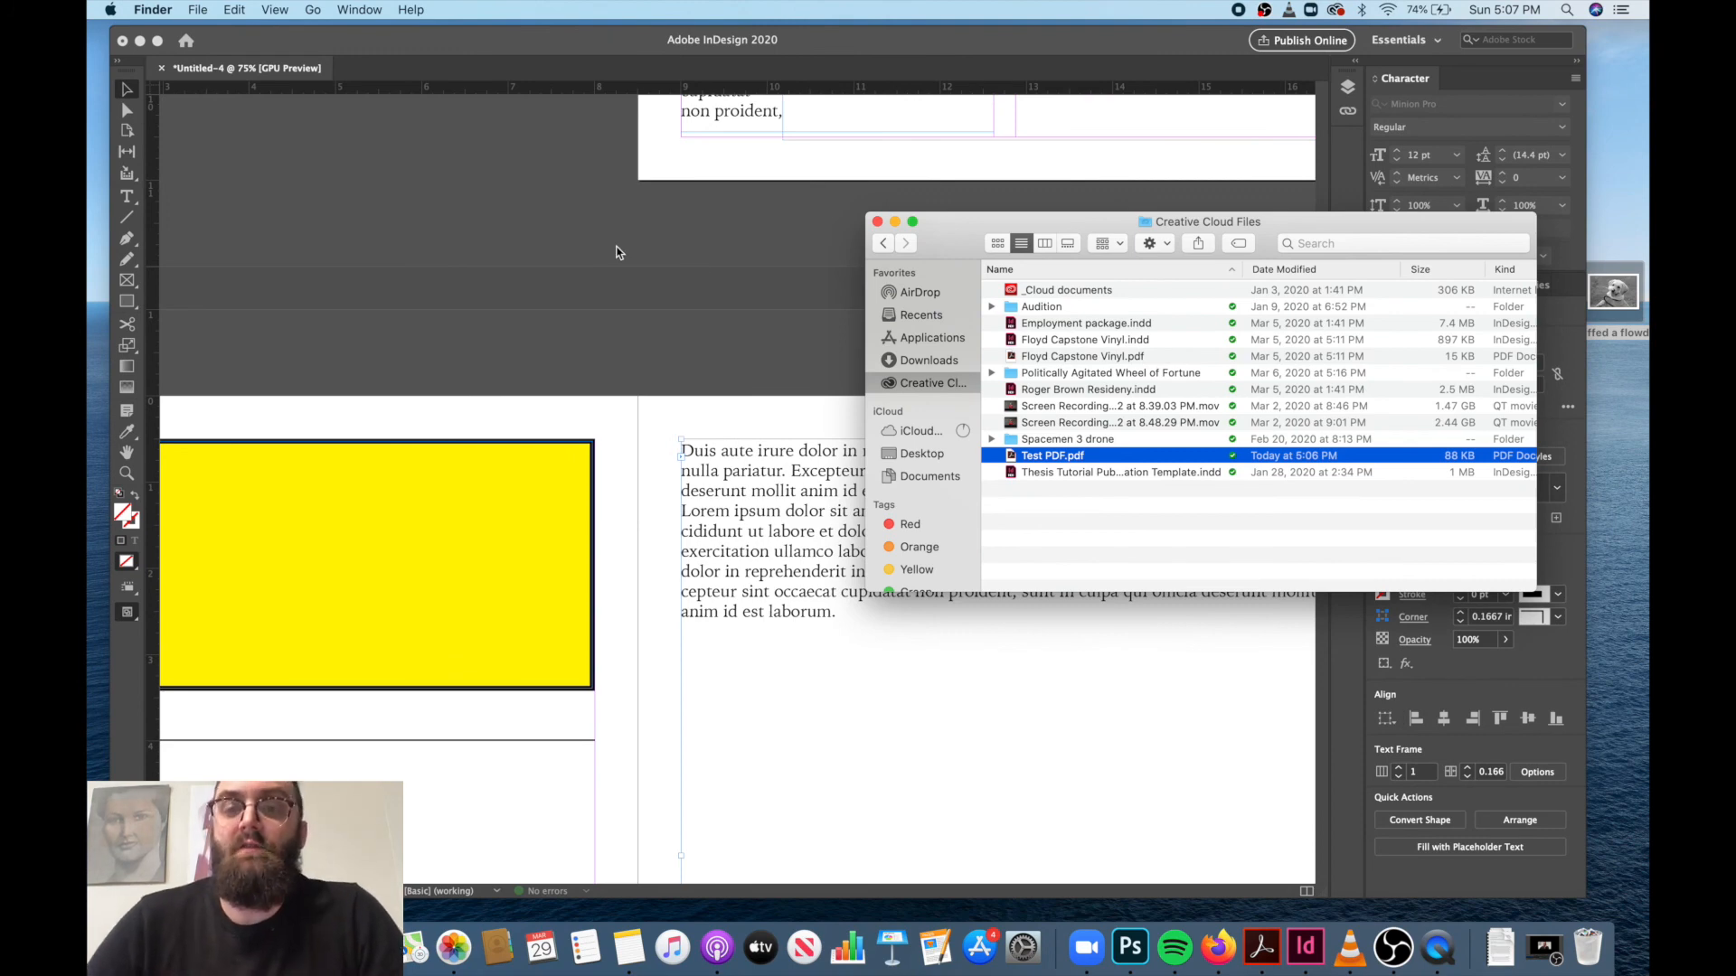
click(876, 224)
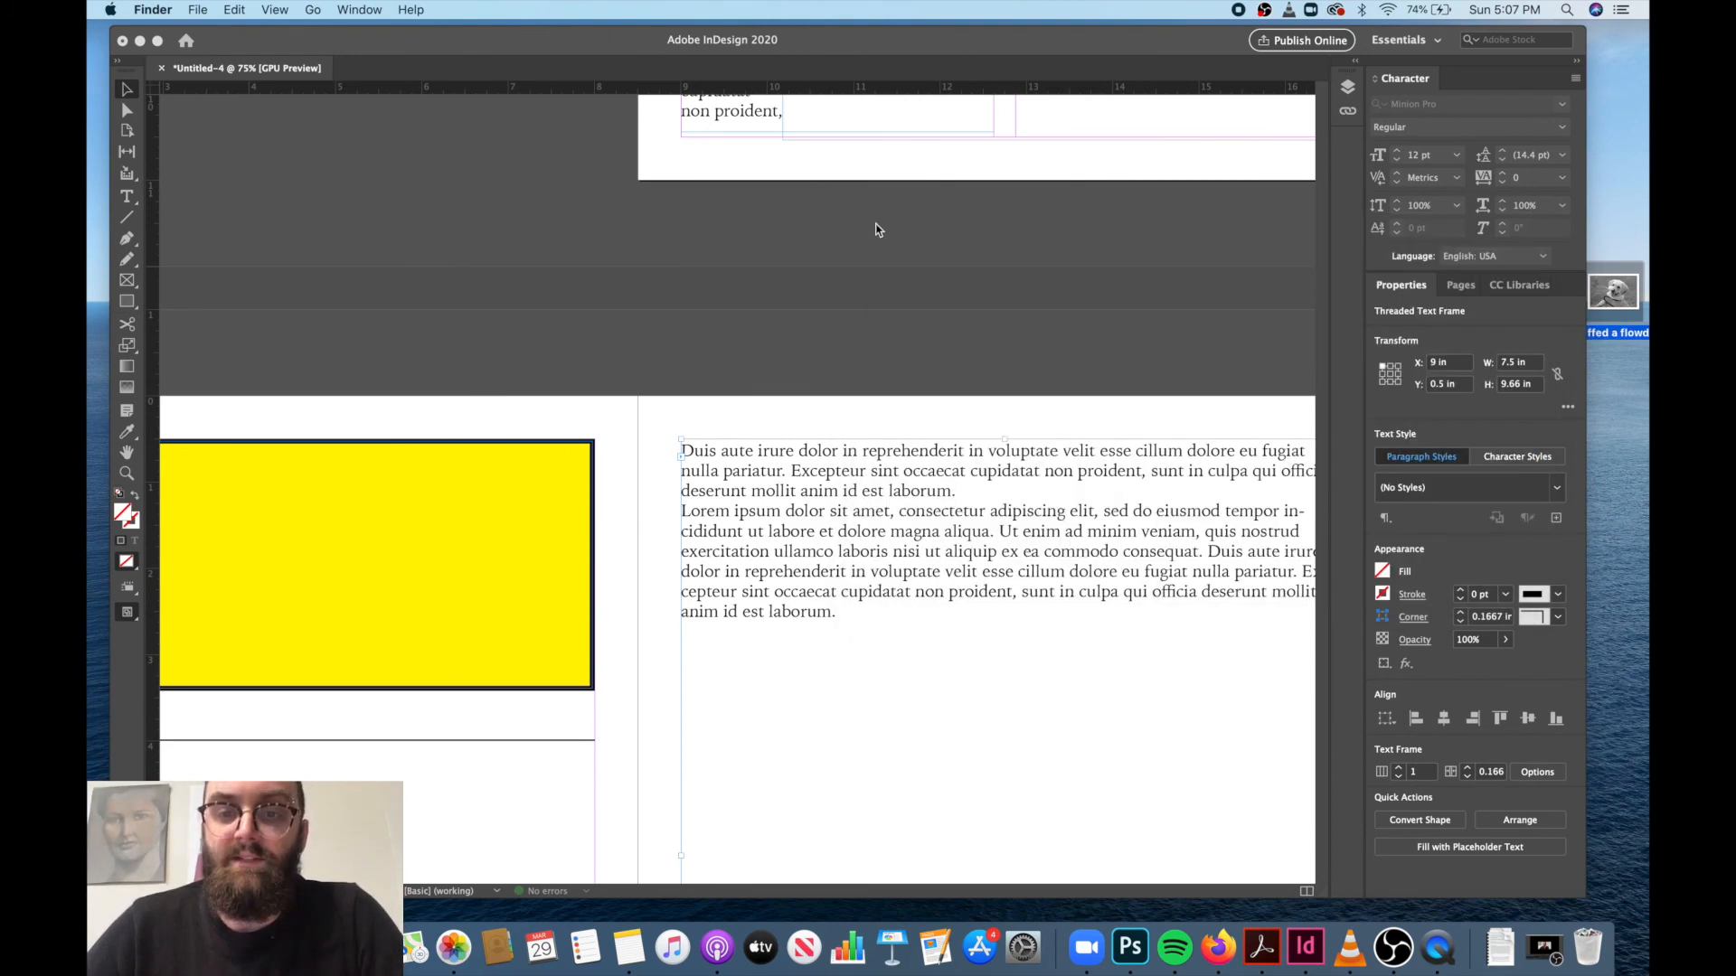